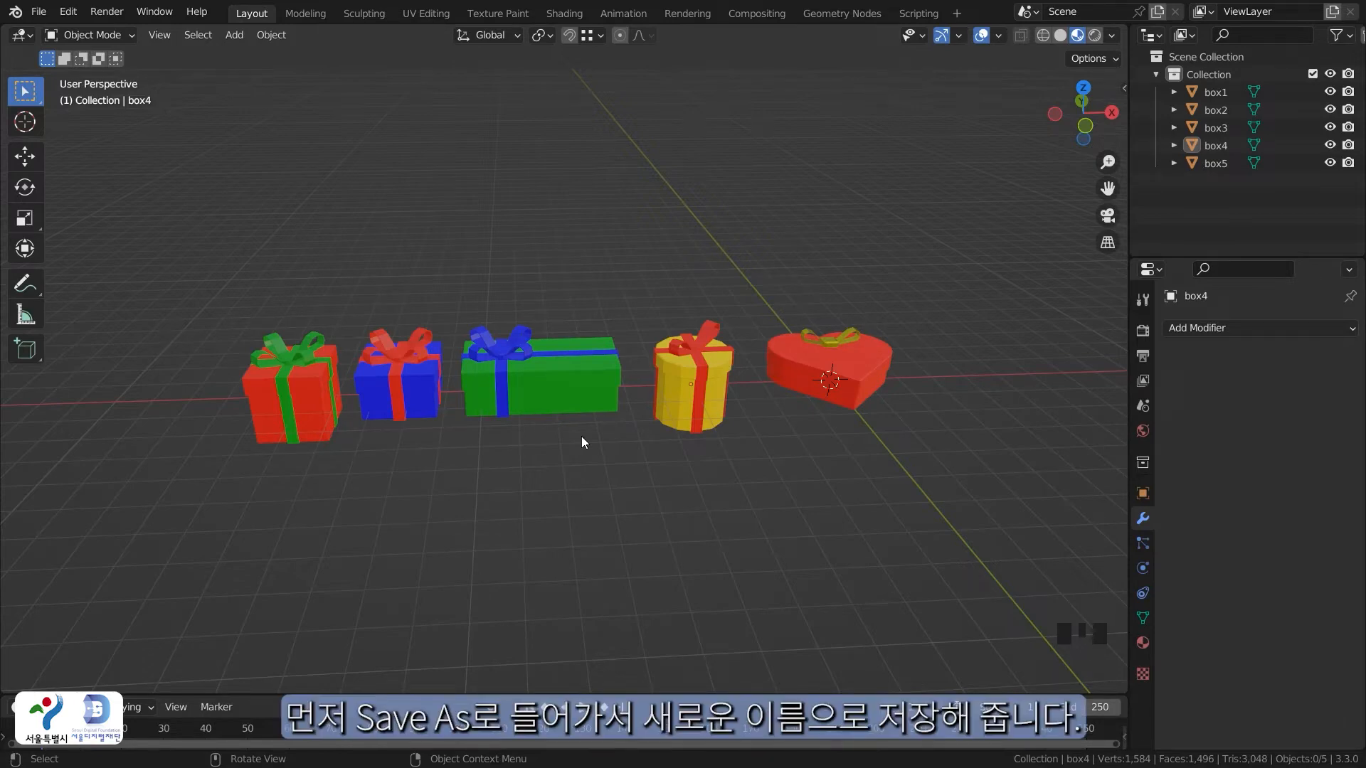
Save the scene as a new file named Christmas card.blend in the Metaverse folder
click(39, 12)
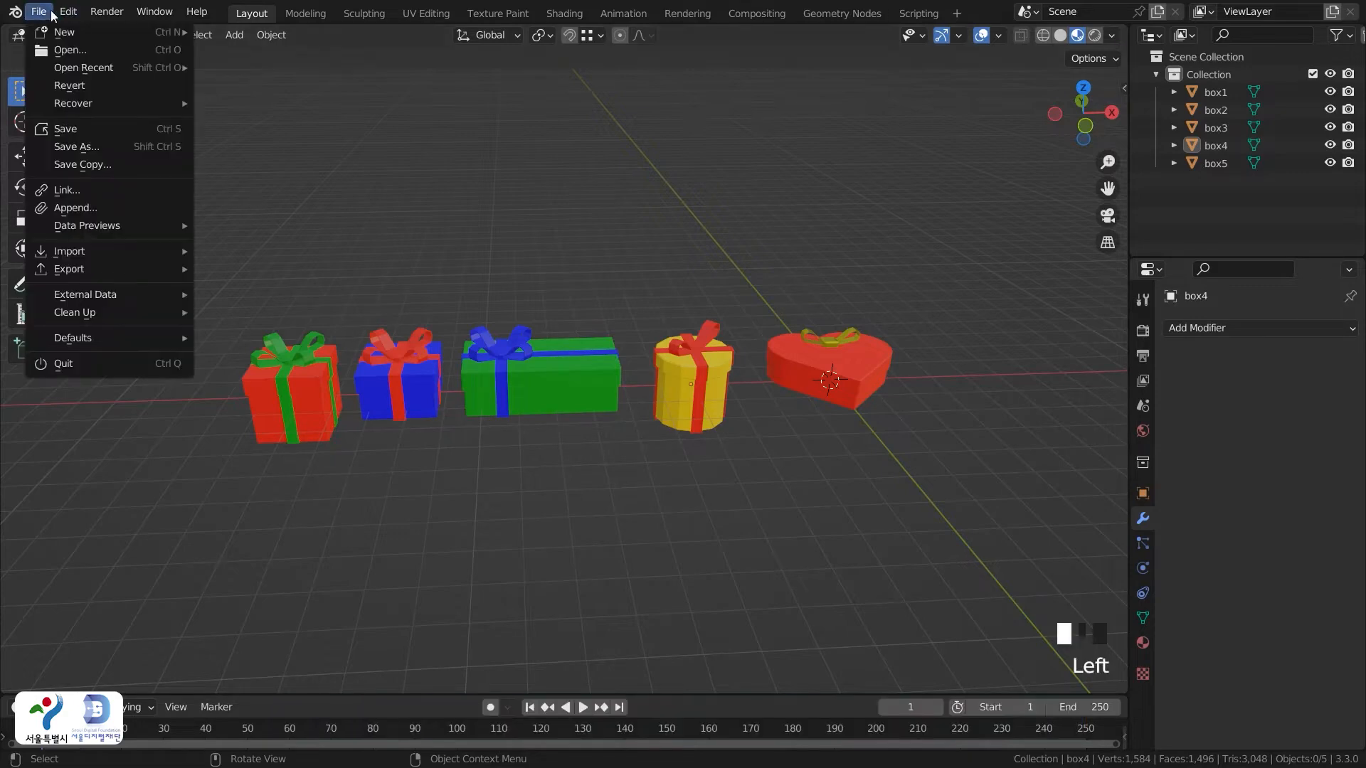
click(92, 147)
key(BackSpace)
key(BackSpace)
key(BackSpace)
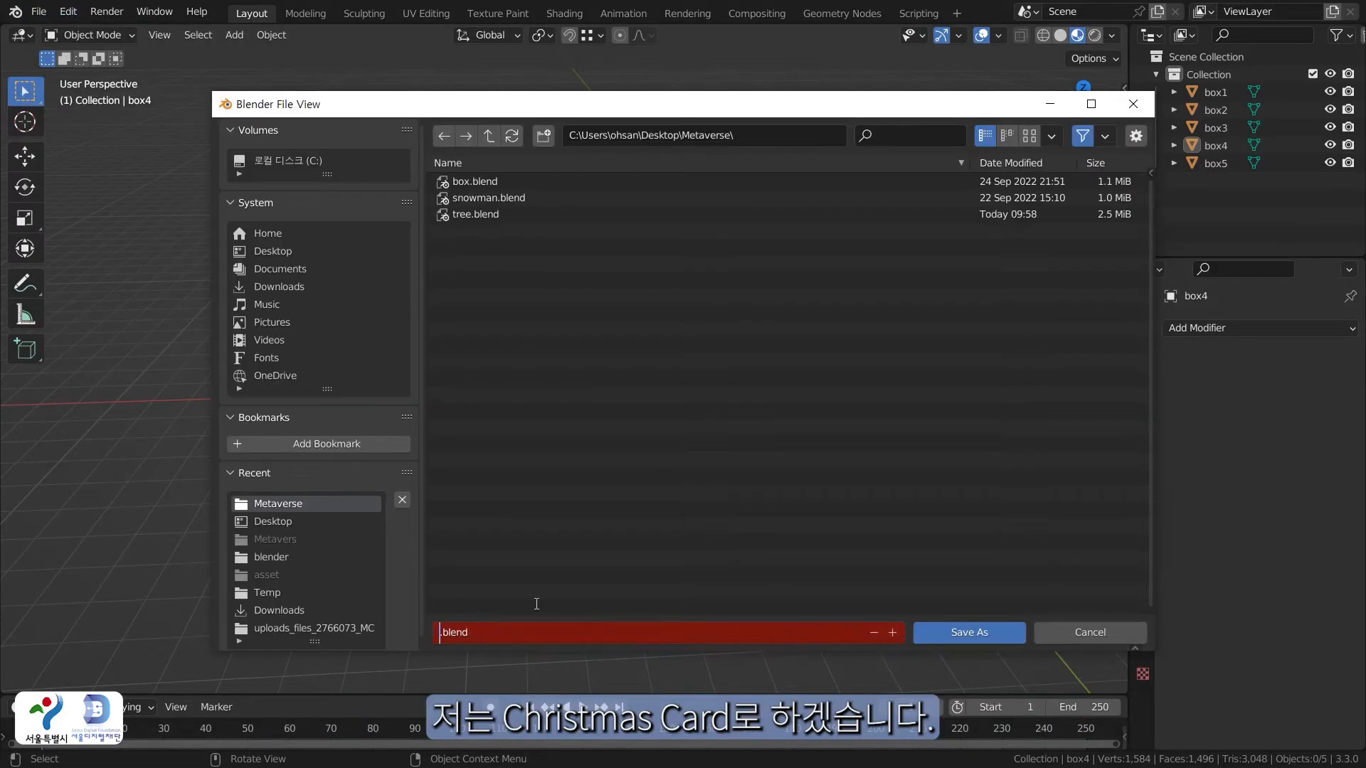
text(Chris)
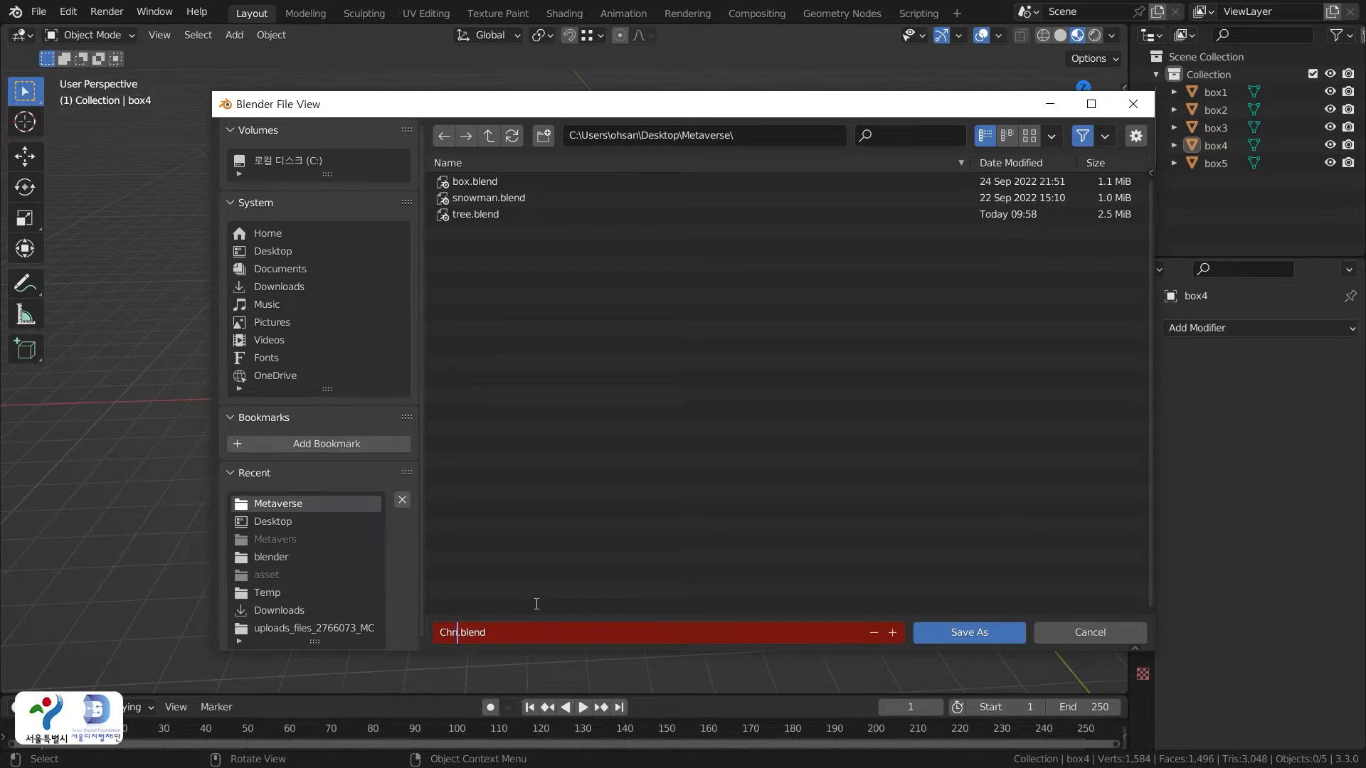
text(tmas card)
click(938, 637)
click(937, 632)
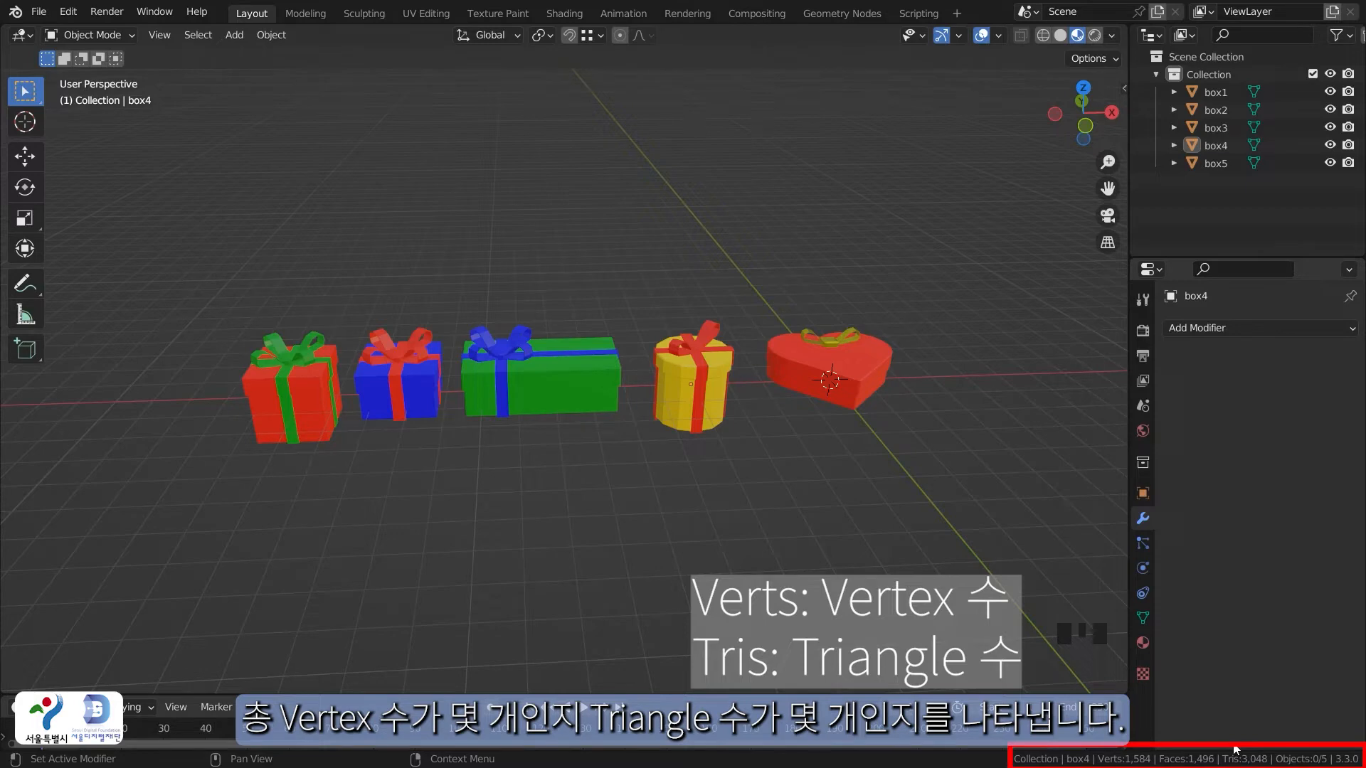
right_click(990, 764)
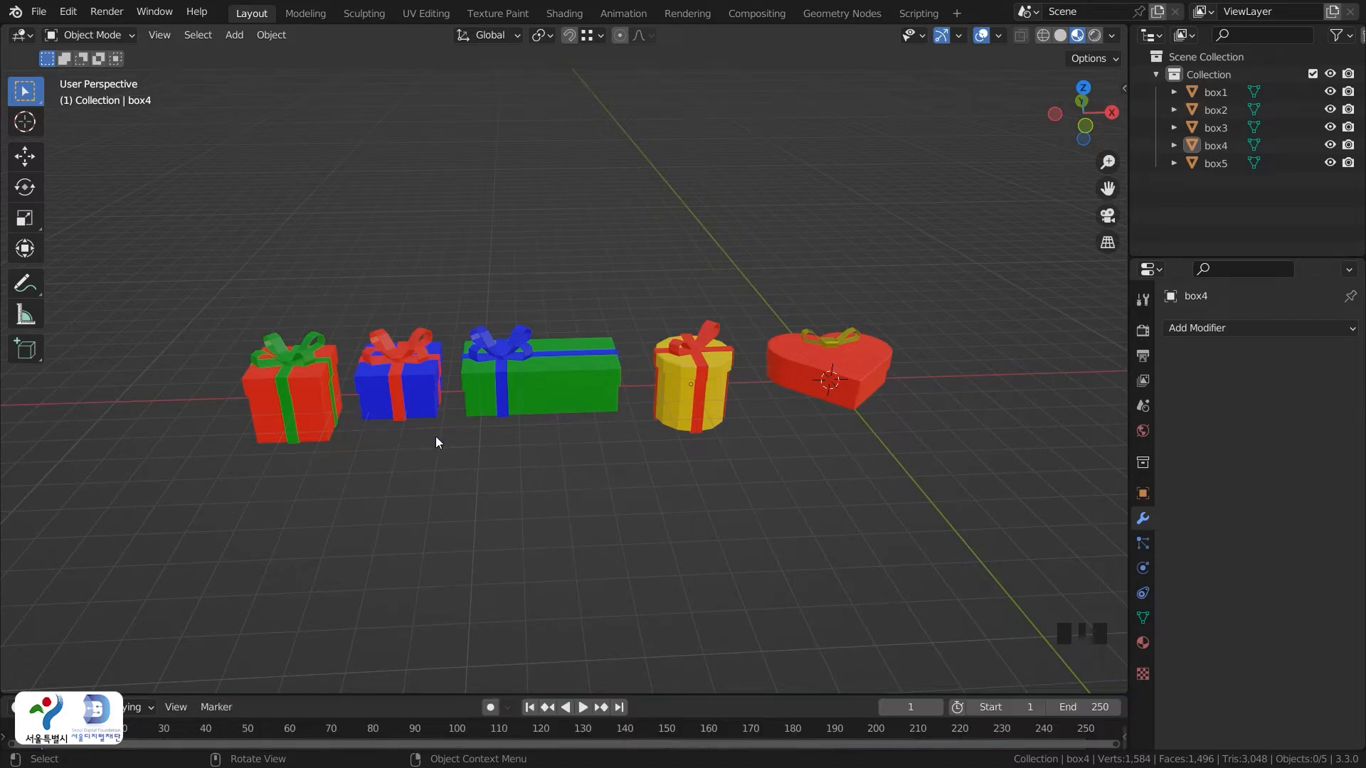
In front view, select all five gift boxes and move them about -11.77 m along the X axis
key(grave)
click(348, 384)
drag(208, 260, 902, 479)
scroll(902, 479, down, 2)
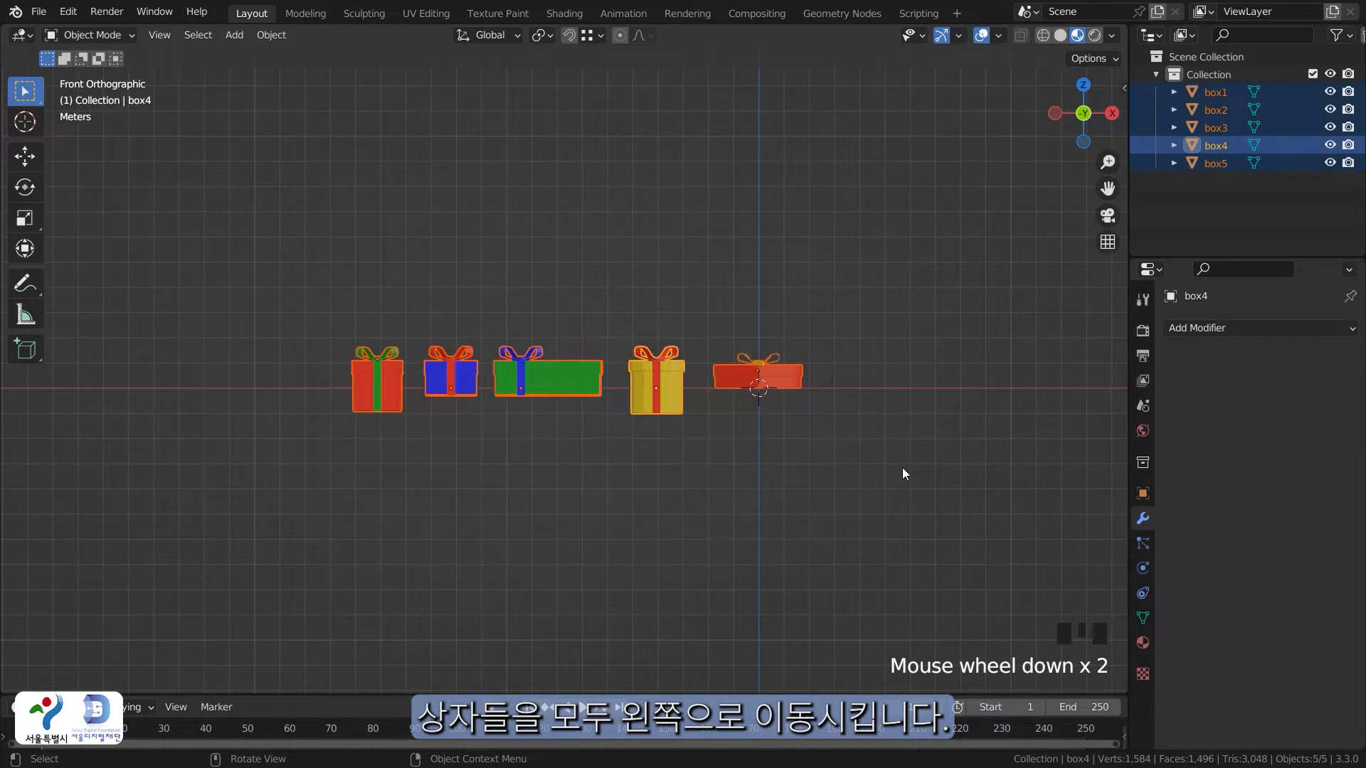
key(g)
key(x)
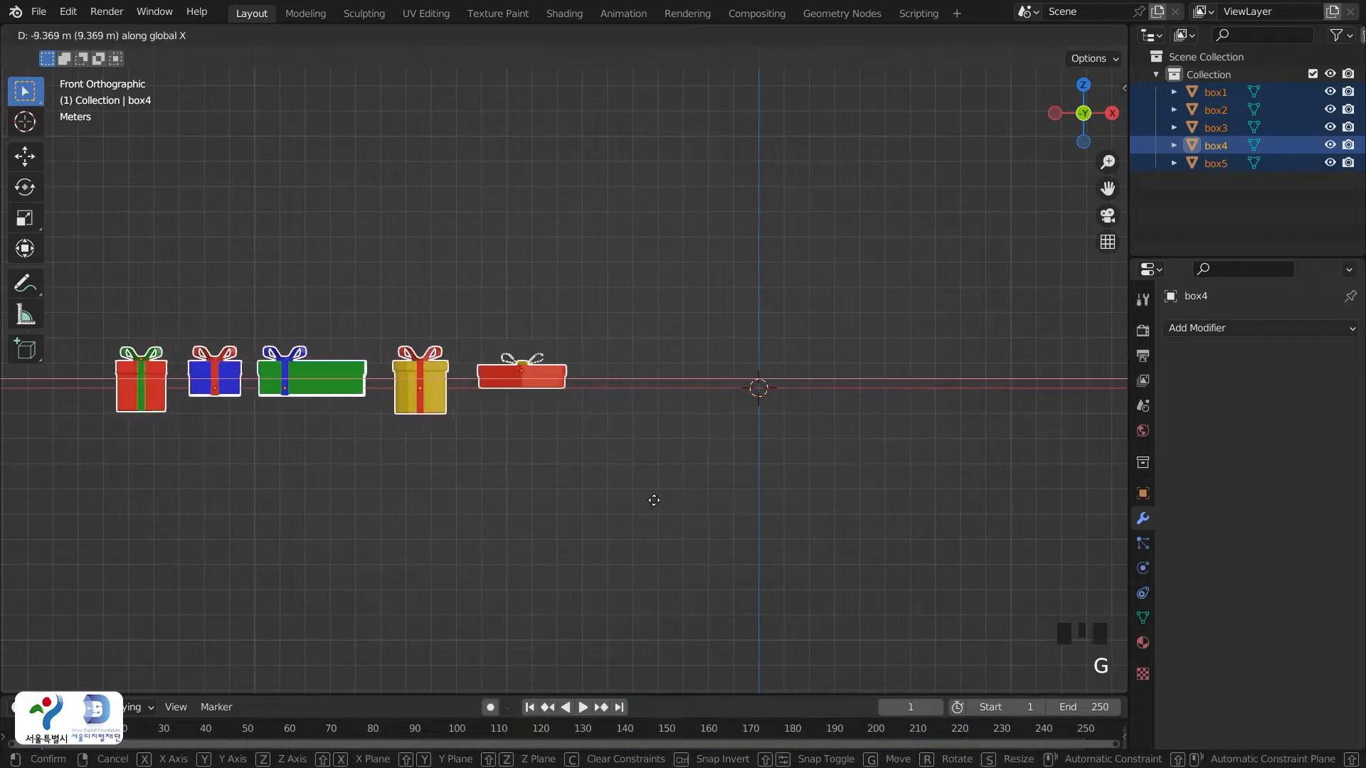
click(605, 508)
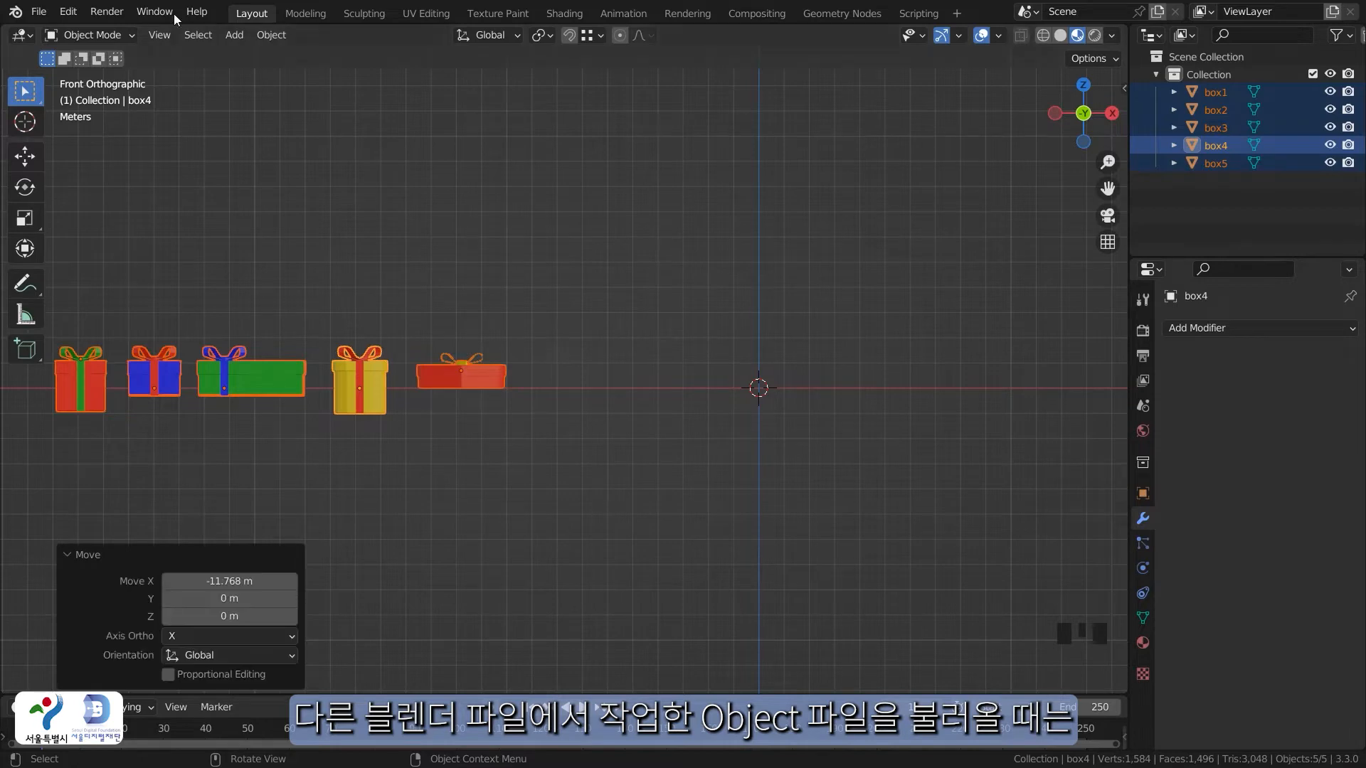
Append the snowman object from the Object folder of snowman.blend
click(39, 13)
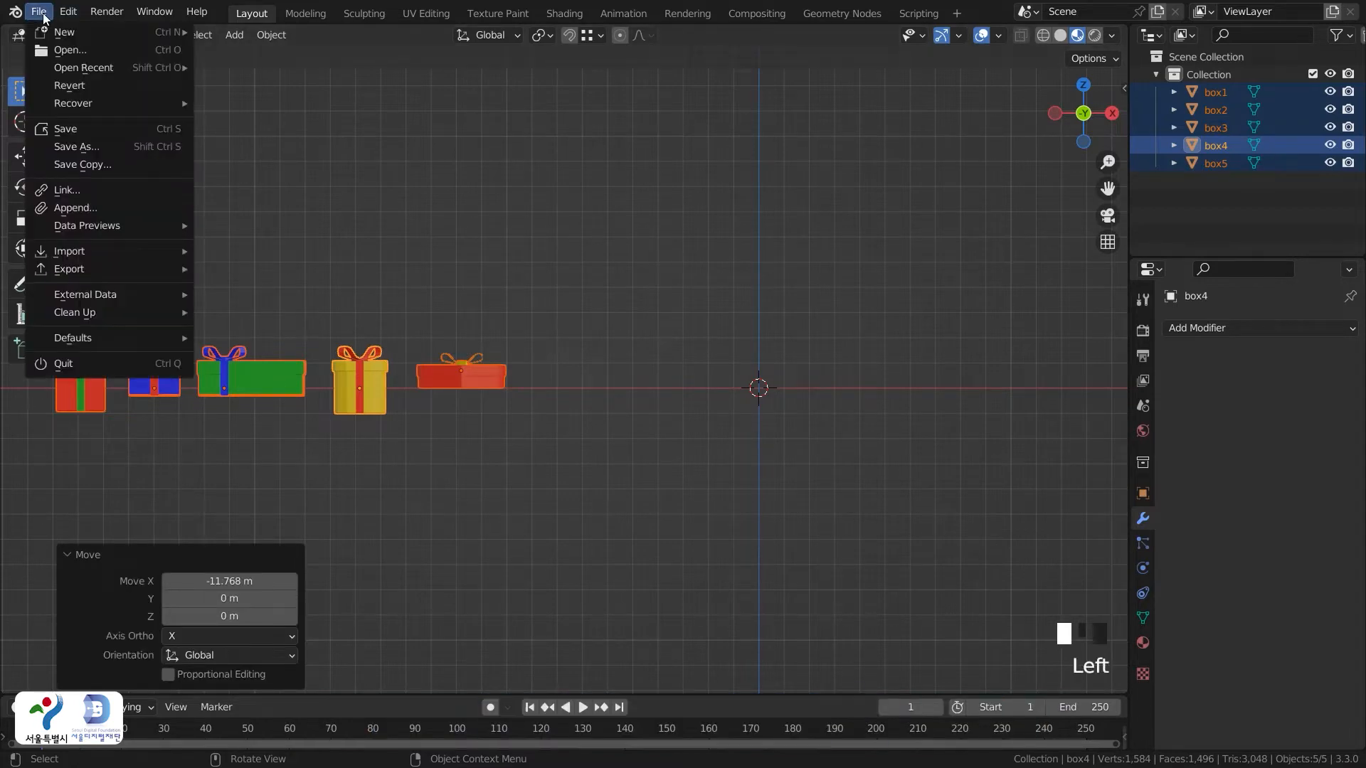
click(93, 207)
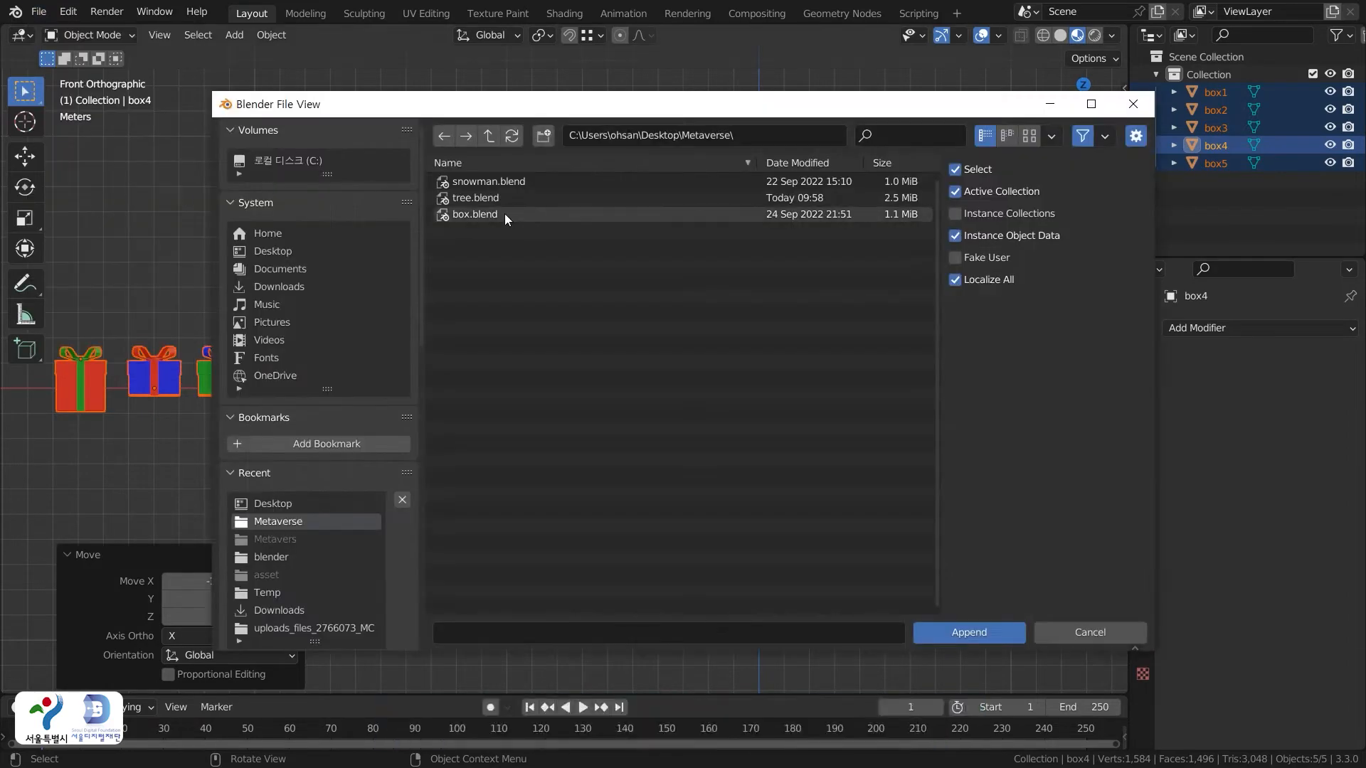
click(496, 182)
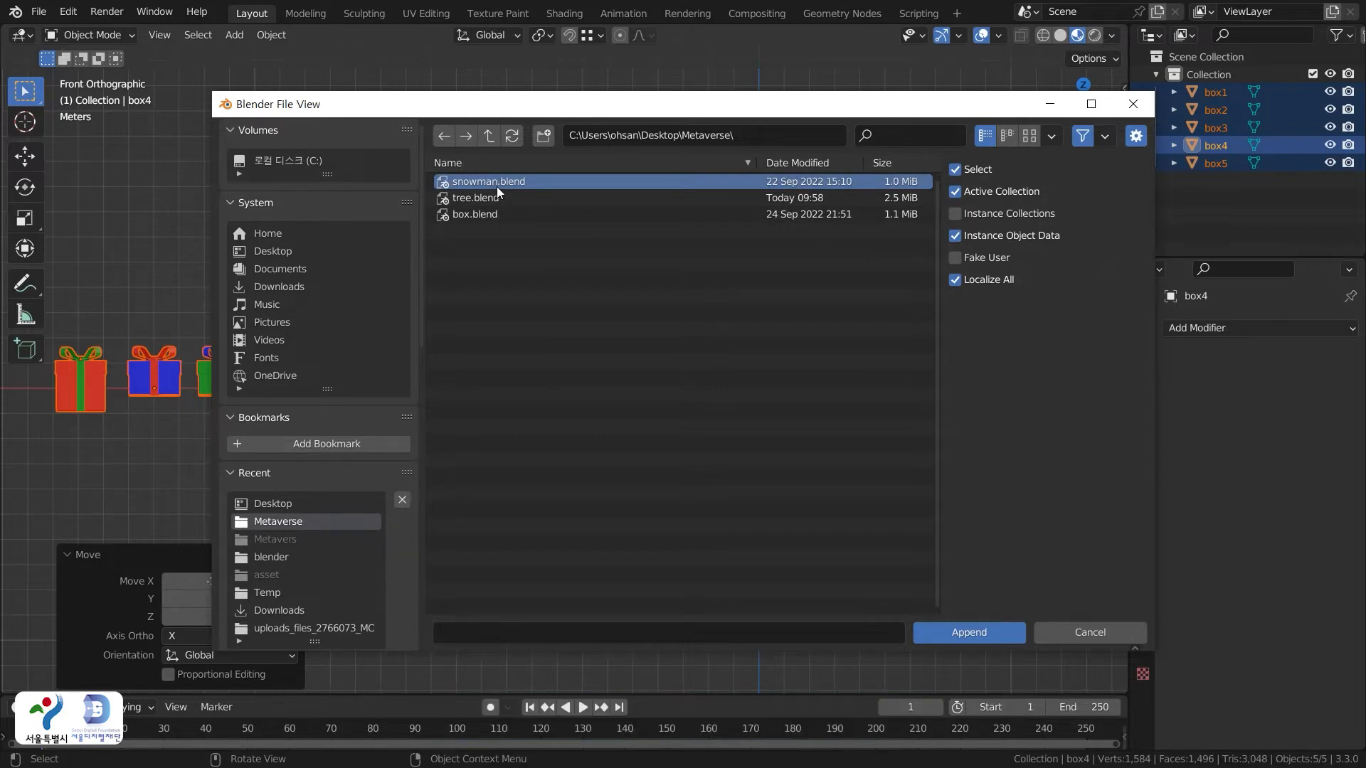
double_click(497, 182)
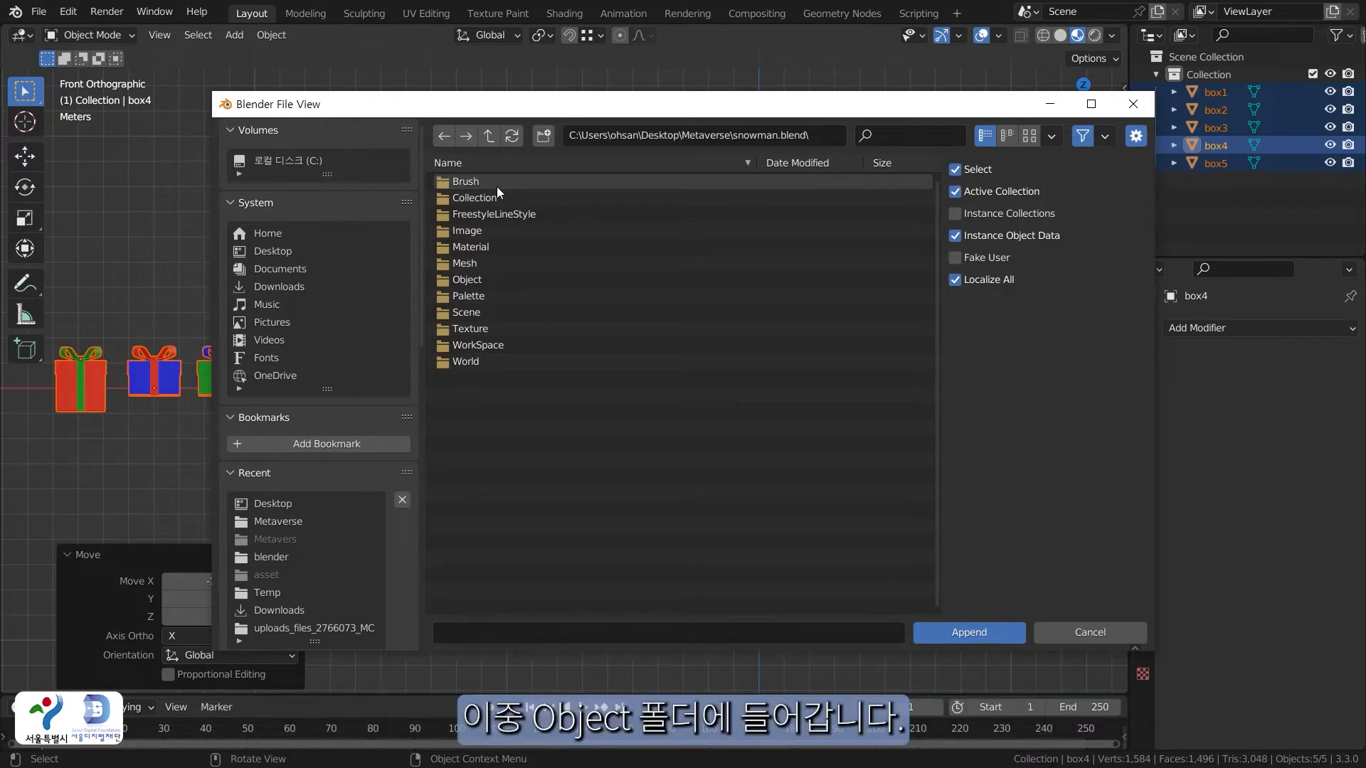
double_click(475, 279)
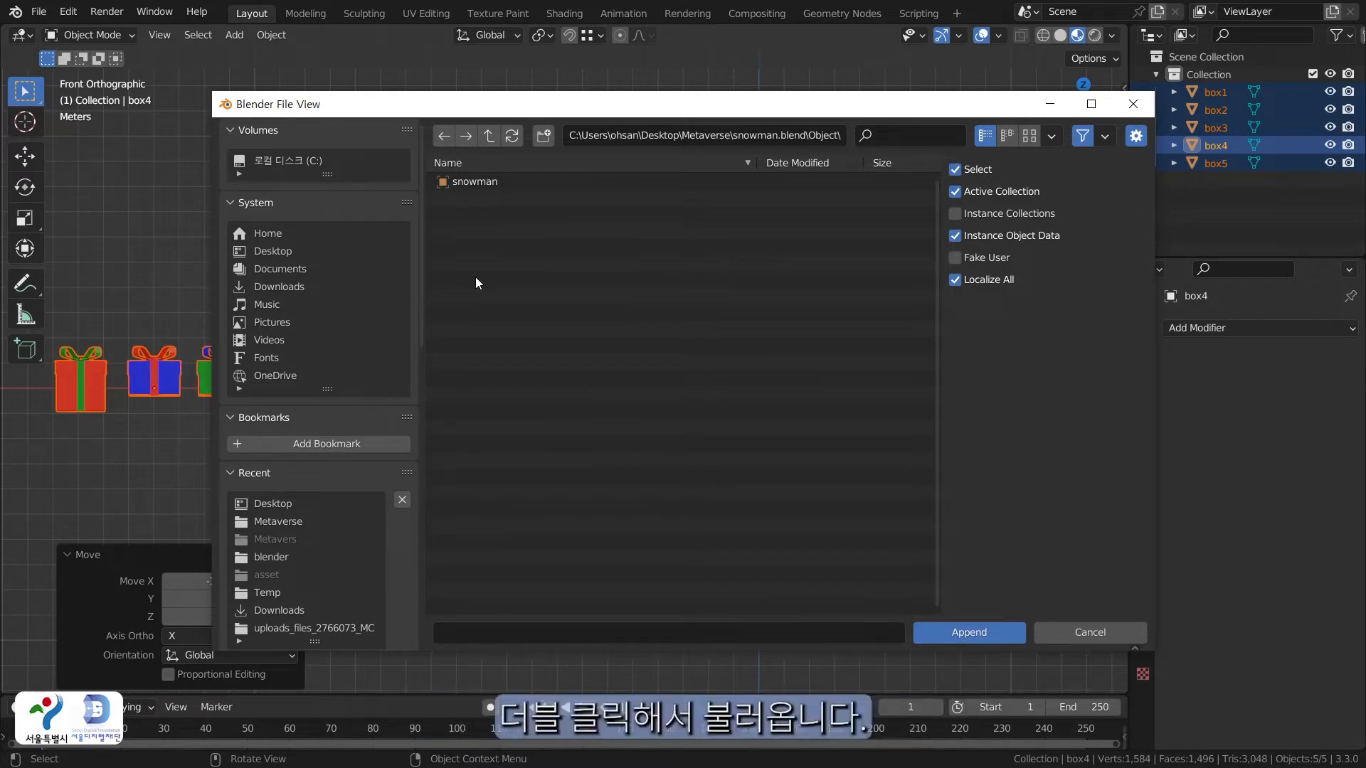
double_click(474, 182)
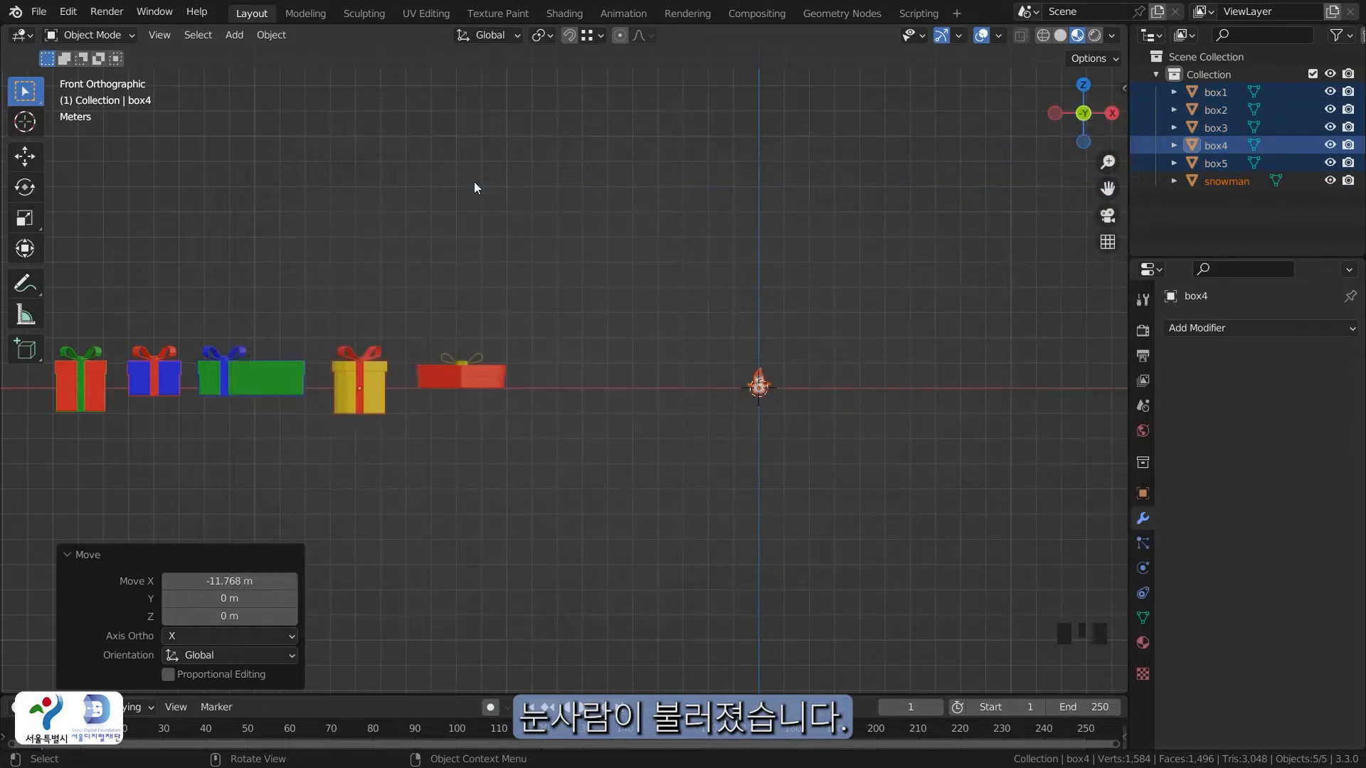
Place the snowman beside the heart-shaped box and scale it up by a factor of about 4.22
key(g)
click(578, 381)
key(s)
click(643, 425)
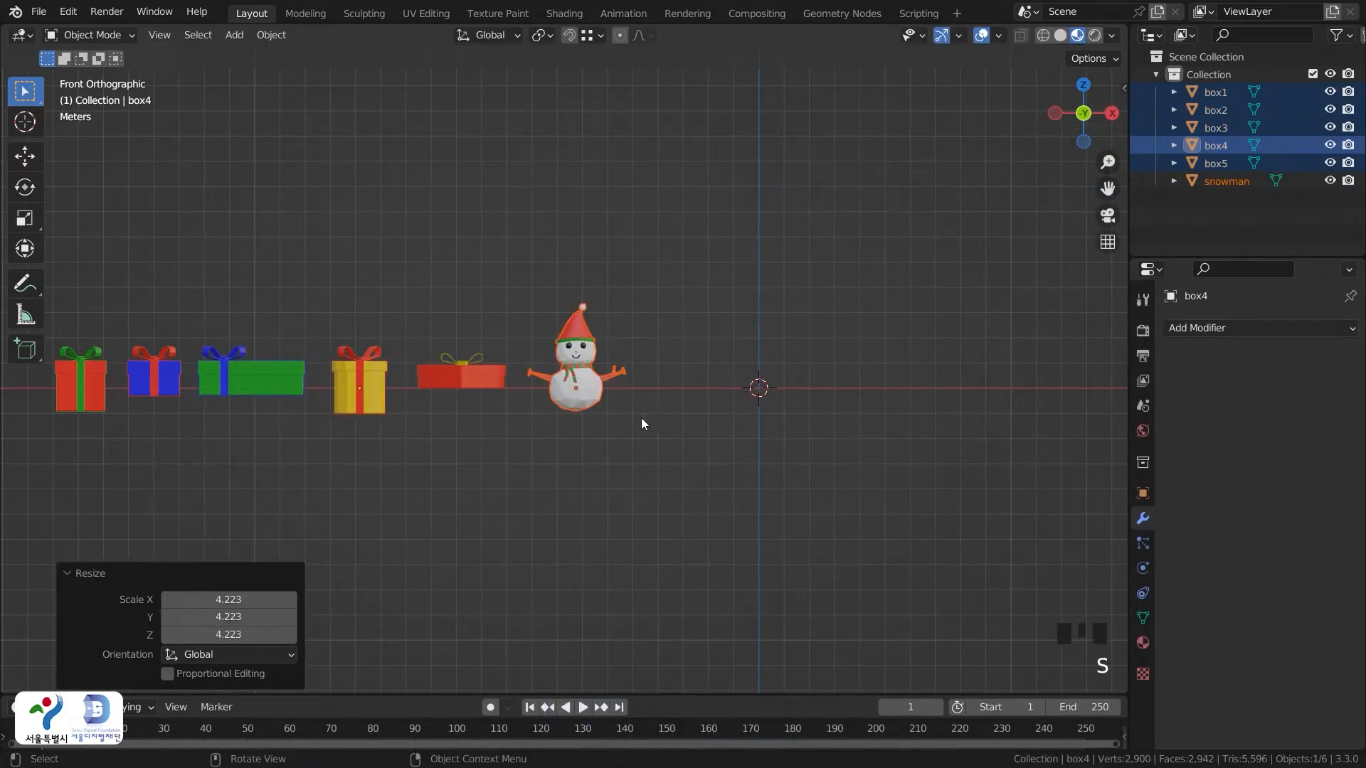
Append the object named tree from the Object folder of tree.blend
click(39, 12)
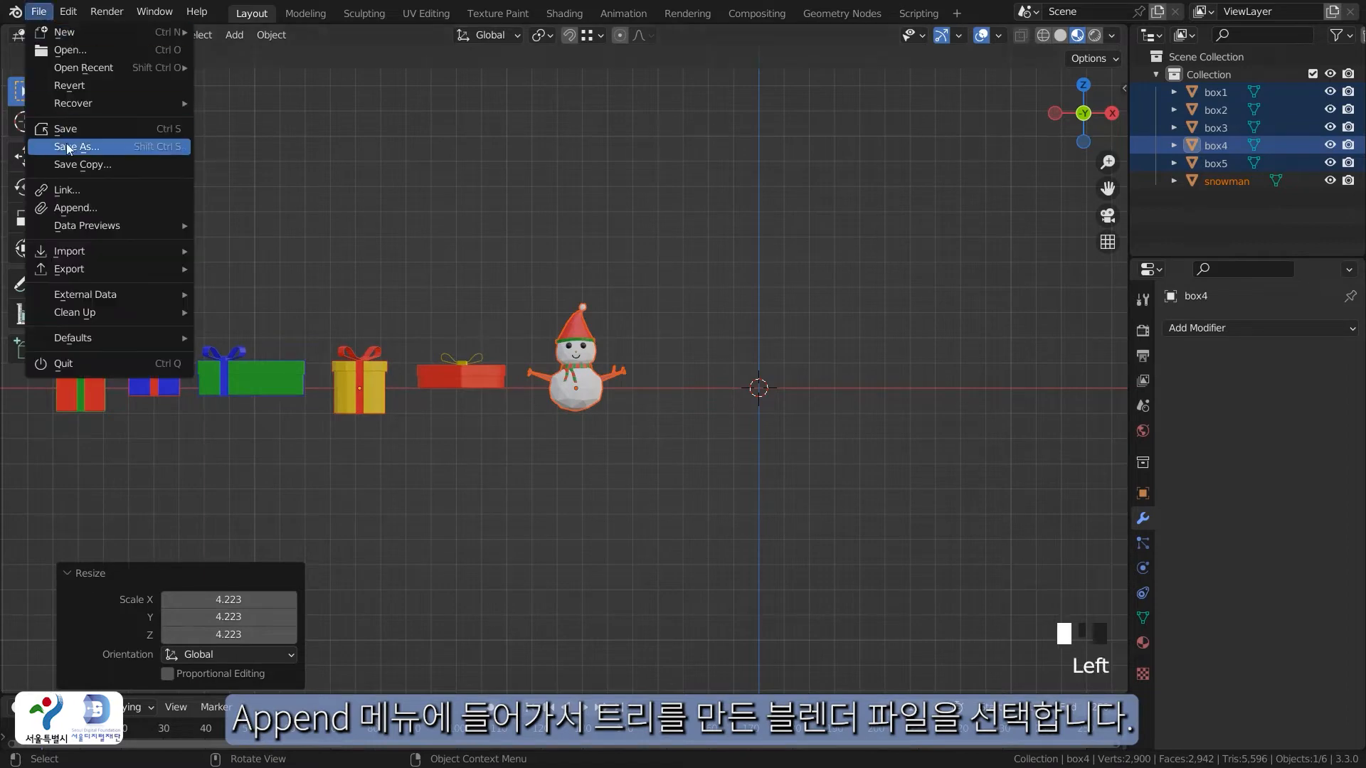
click(94, 204)
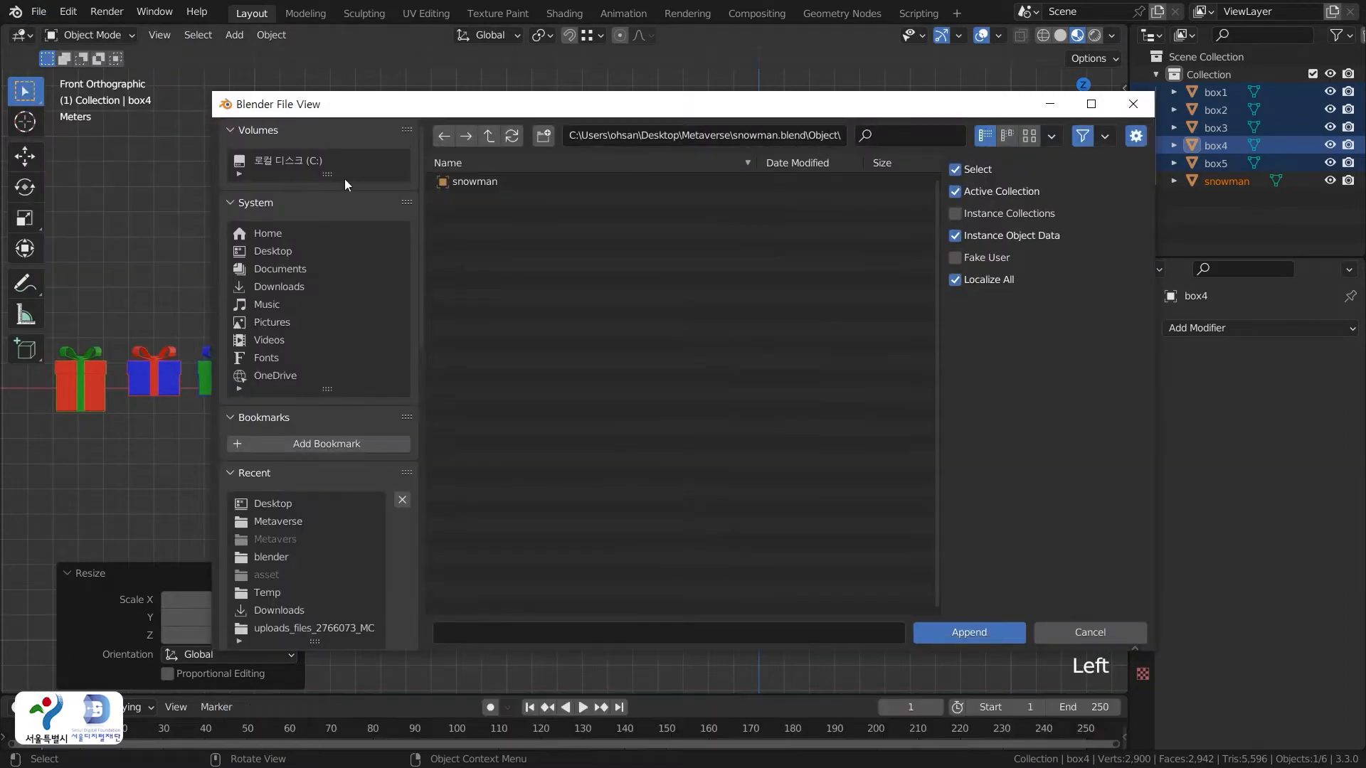
click(489, 135)
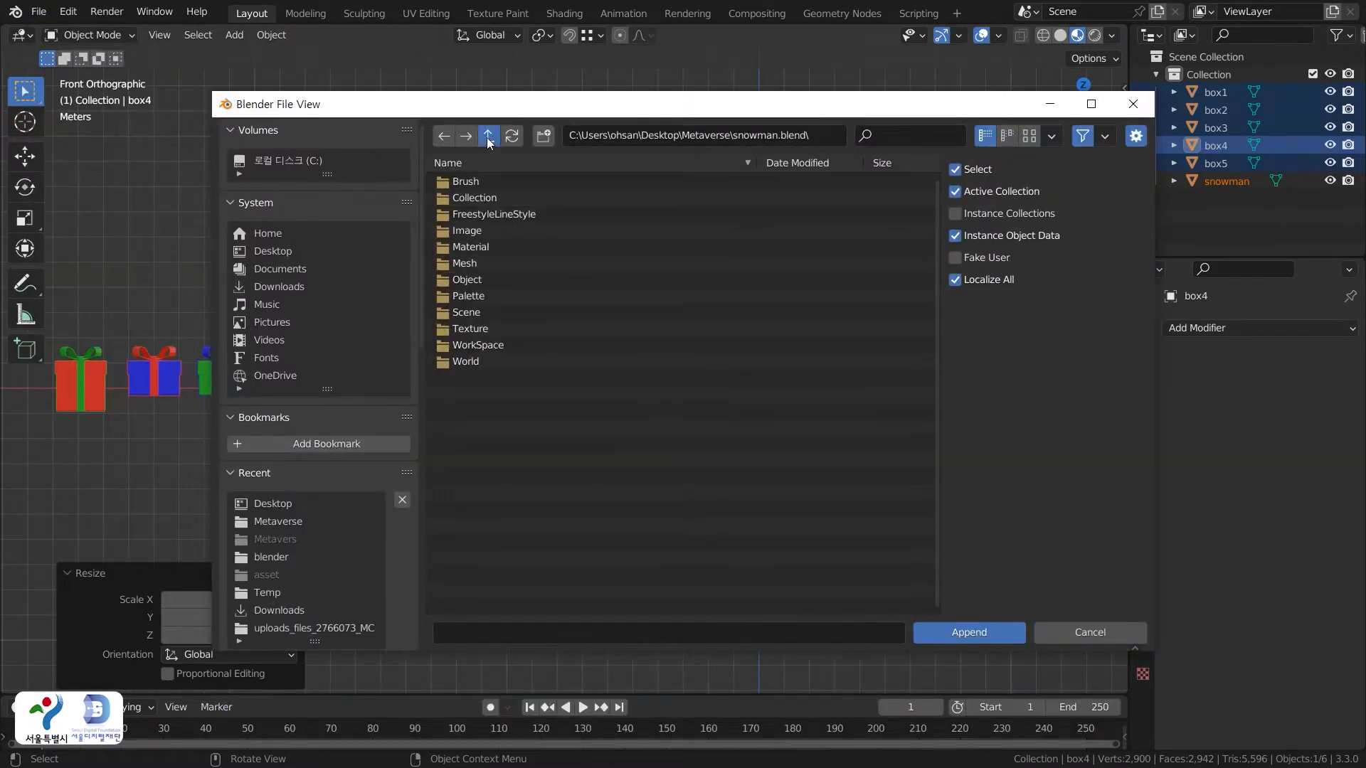
click(488, 137)
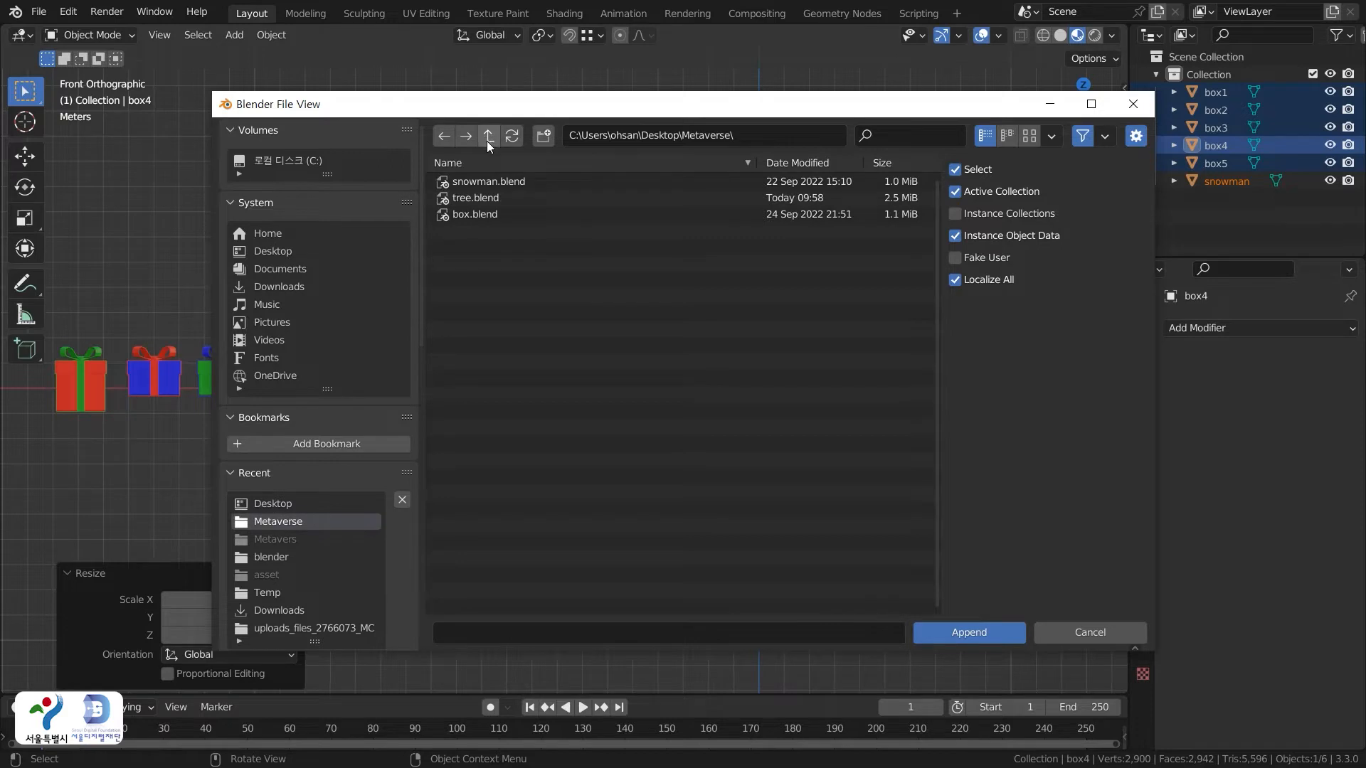
double_click(481, 202)
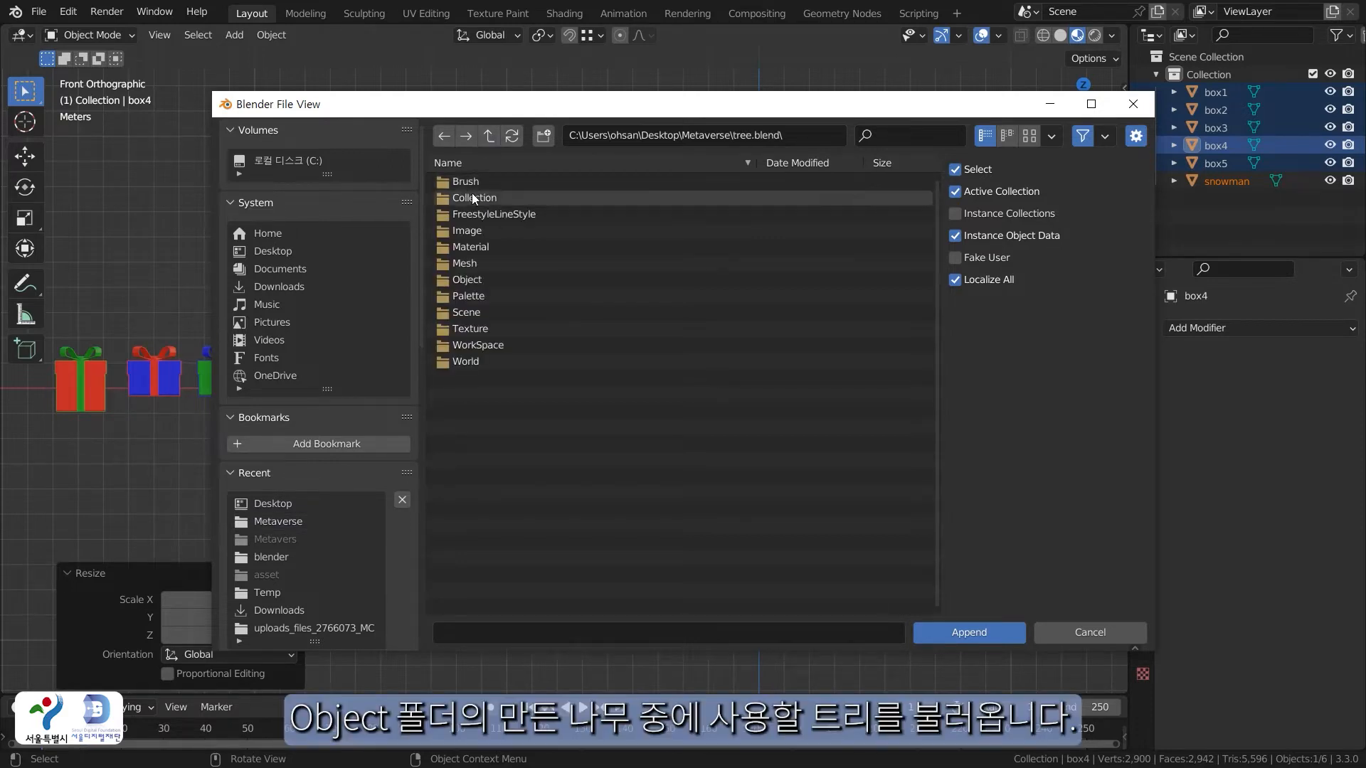
double_click(480, 279)
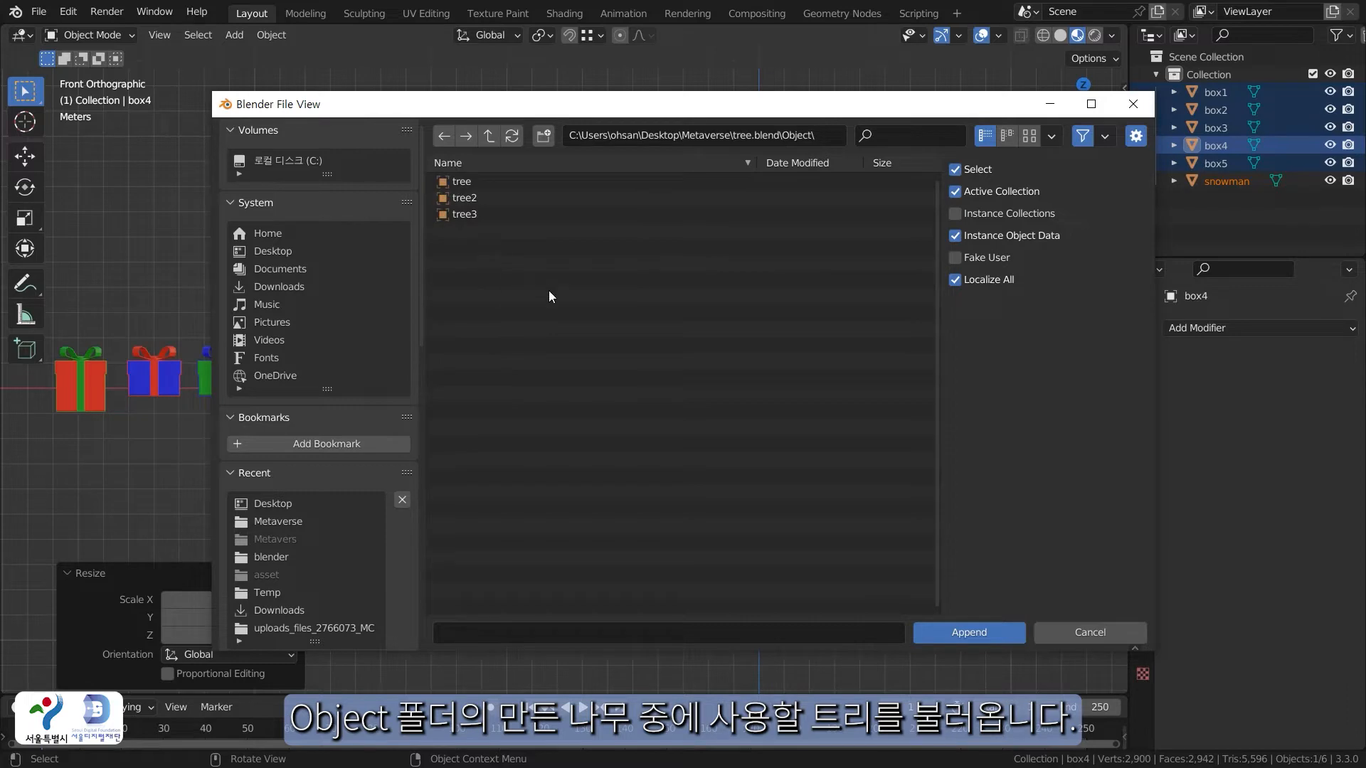
double_click(475, 178)
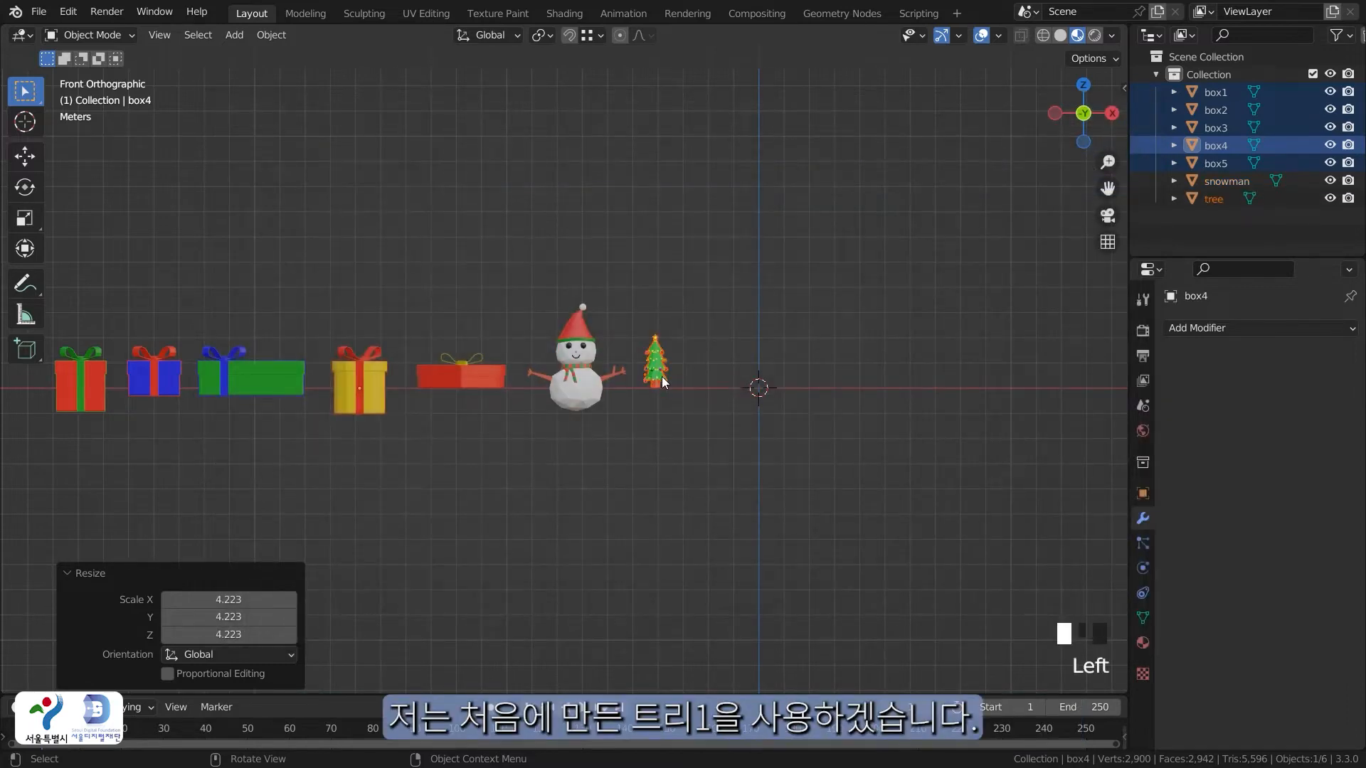
Position the Christmas tree next to the snowman and scale it up until it stands taller than the snowman
scroll(670, 433, up, 5)
key(g)
key(s)
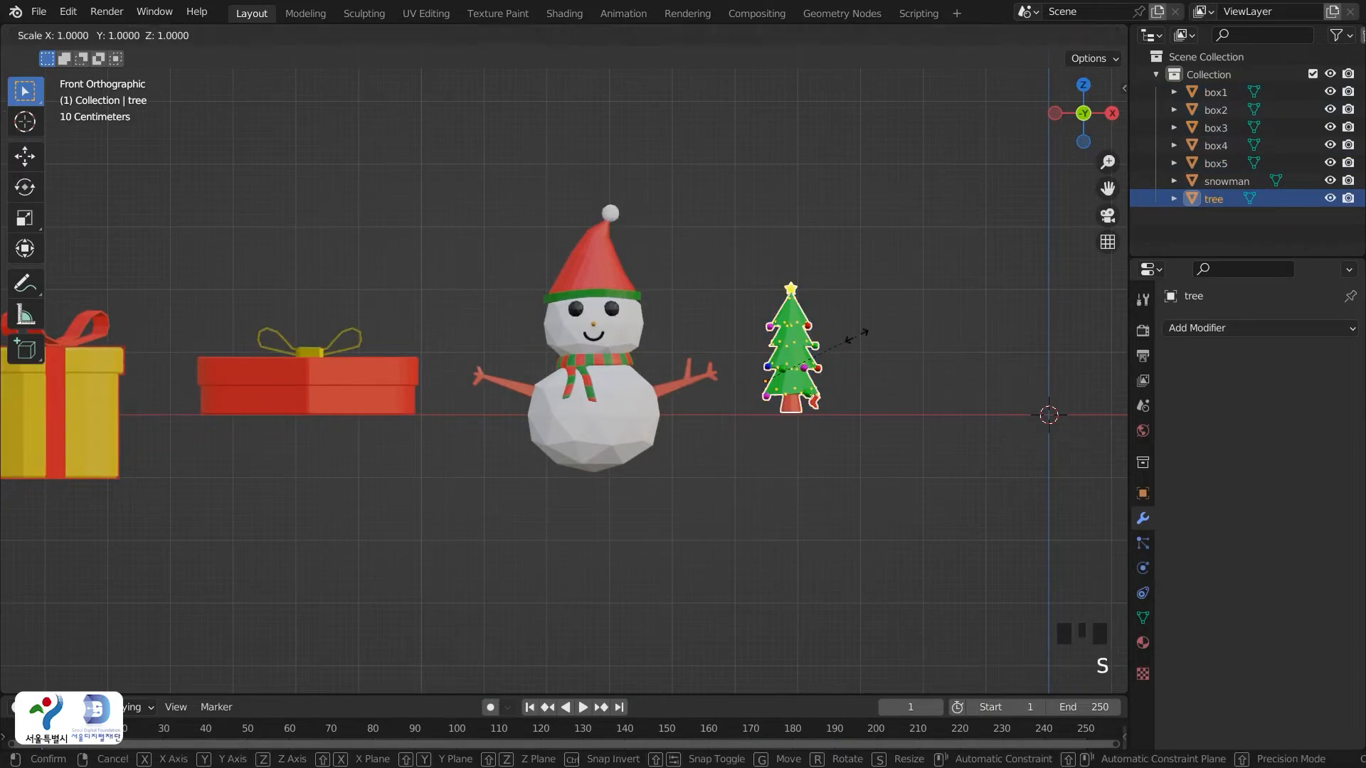
click(994, 234)
click(952, 488)
Move the long green gift box along the X axis past the tree to the world origin
scroll(951, 488, down, 4)
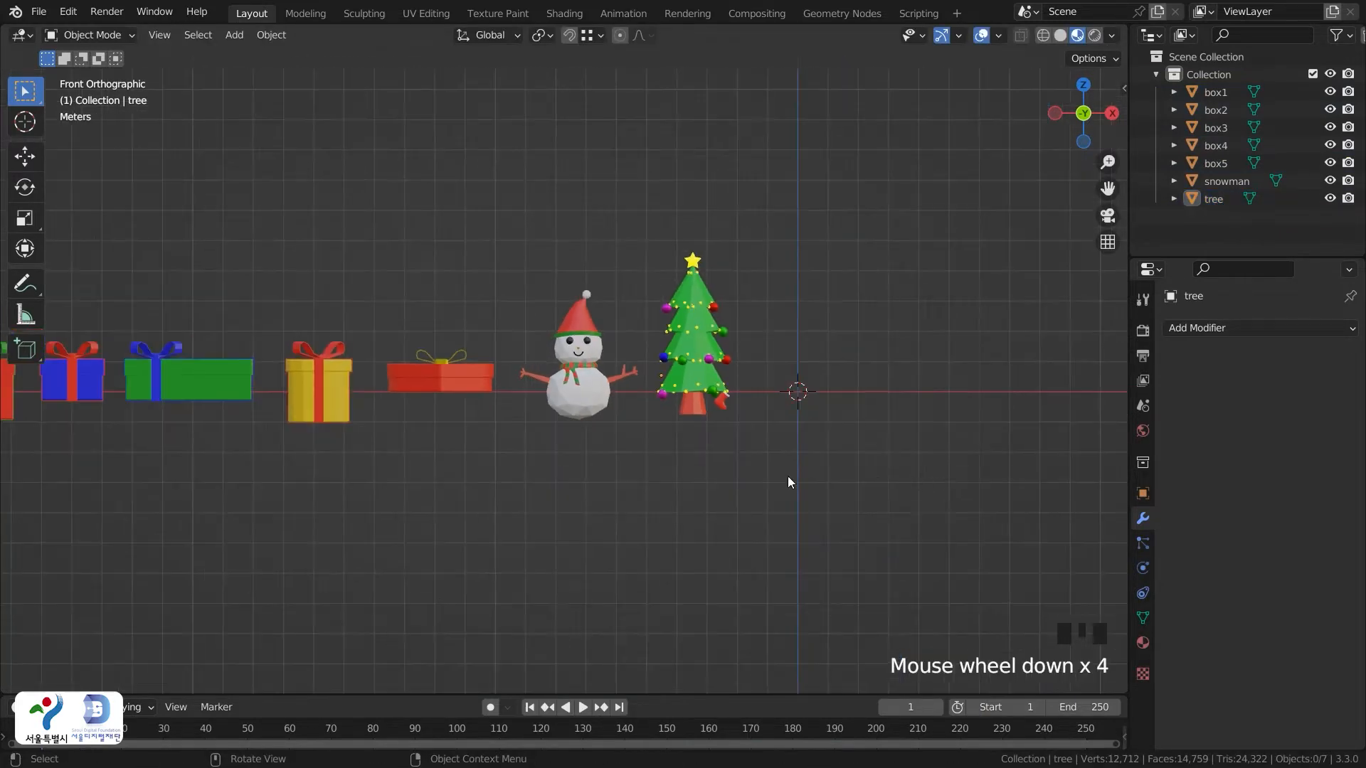
scroll(768, 477, down, 2)
middle_drag(744, 475, 382, 419)
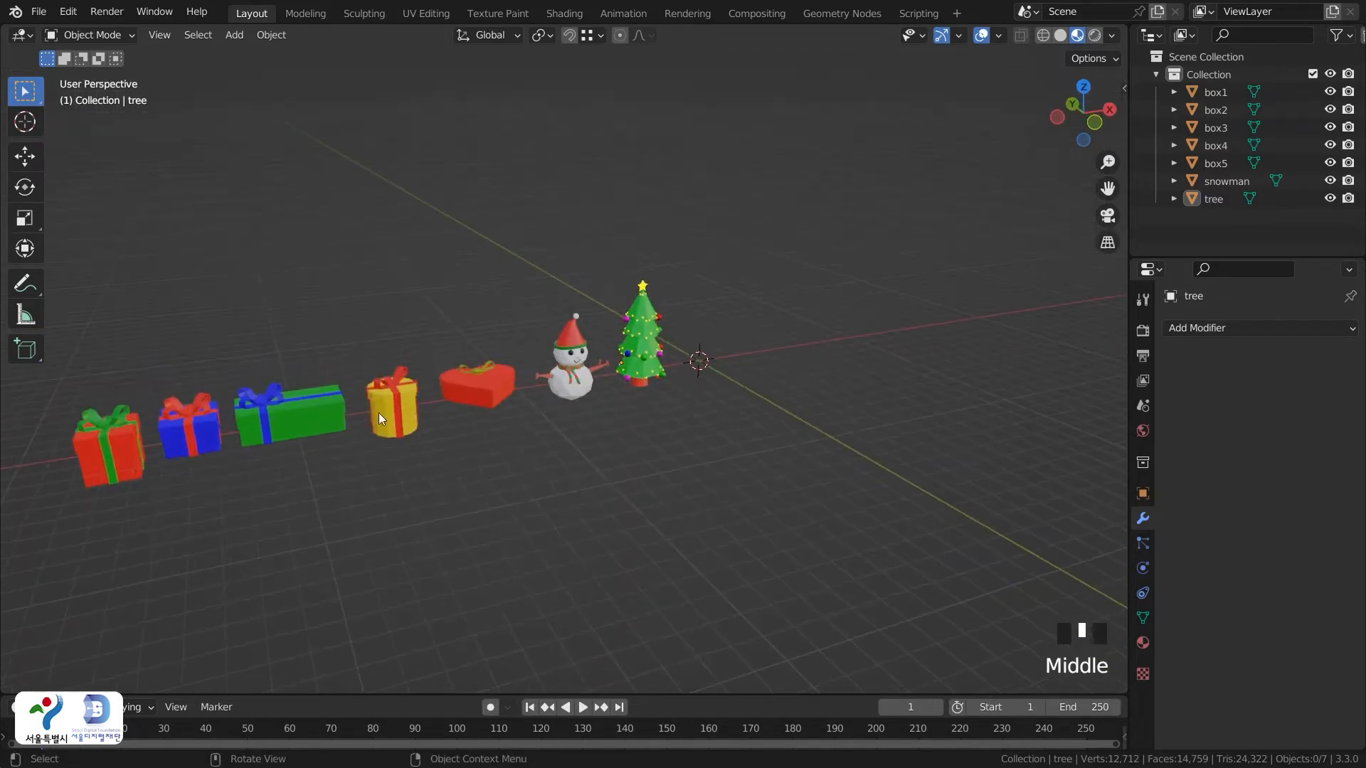
click(301, 411)
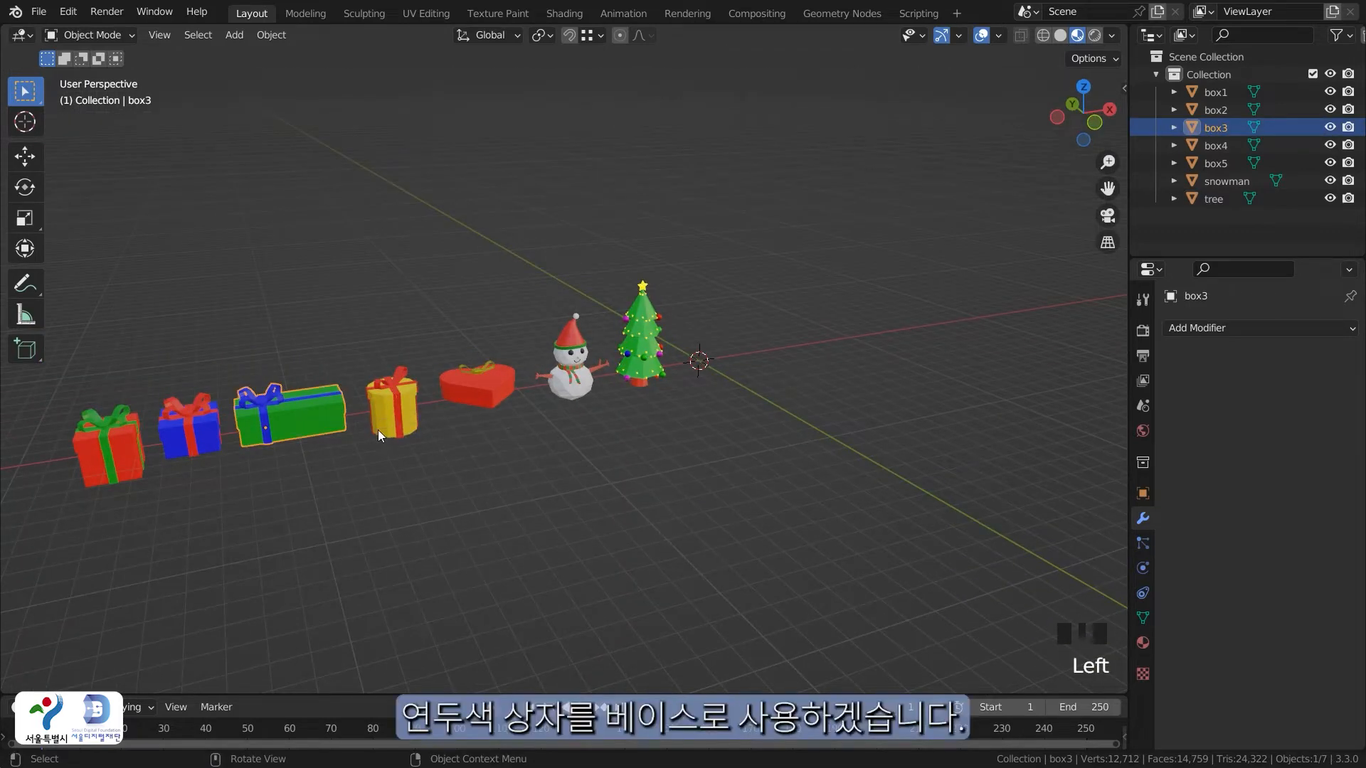
key(g)
key(x)
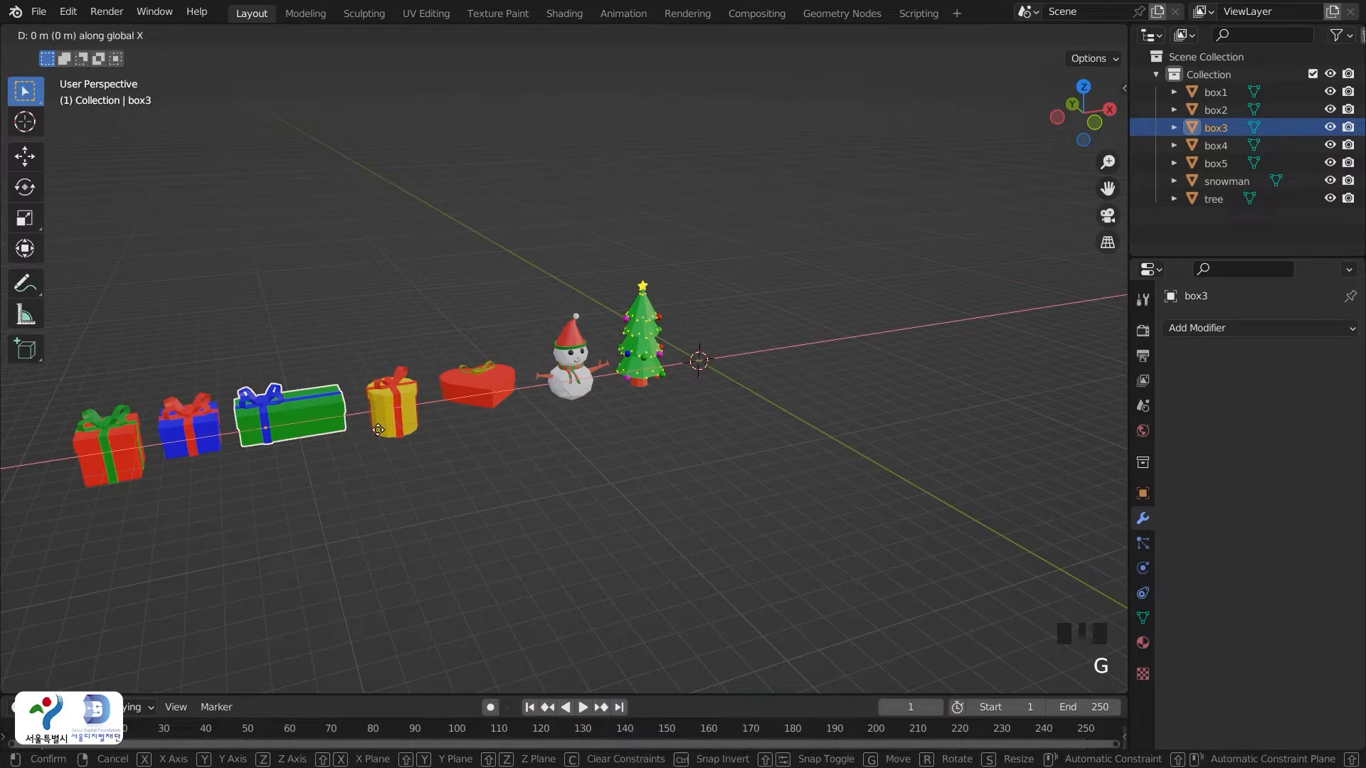
click(813, 317)
Select the yellow box, heart-shaped box, snowman and tree, and move them about -5.5 m along the X axis
drag(660, 437, 406, 364)
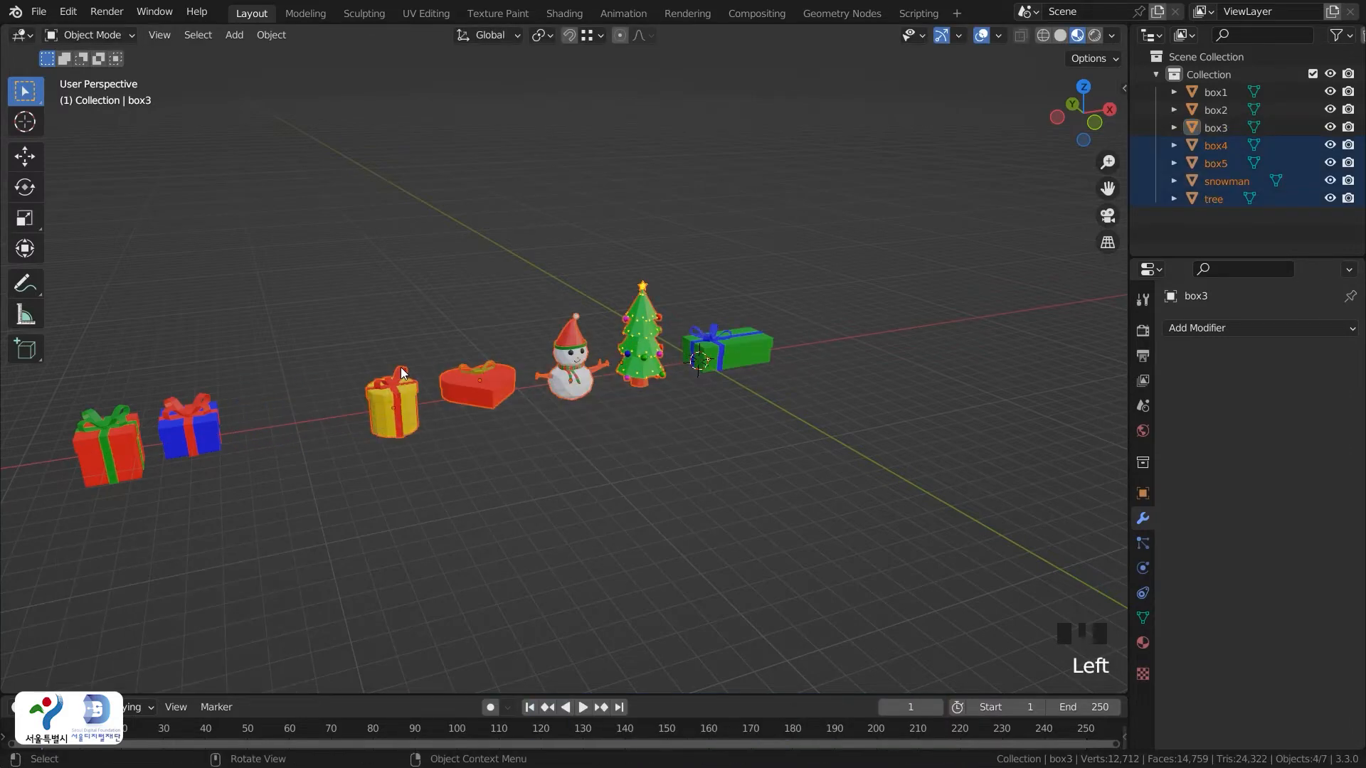
key(g)
key(x)
click(380, 425)
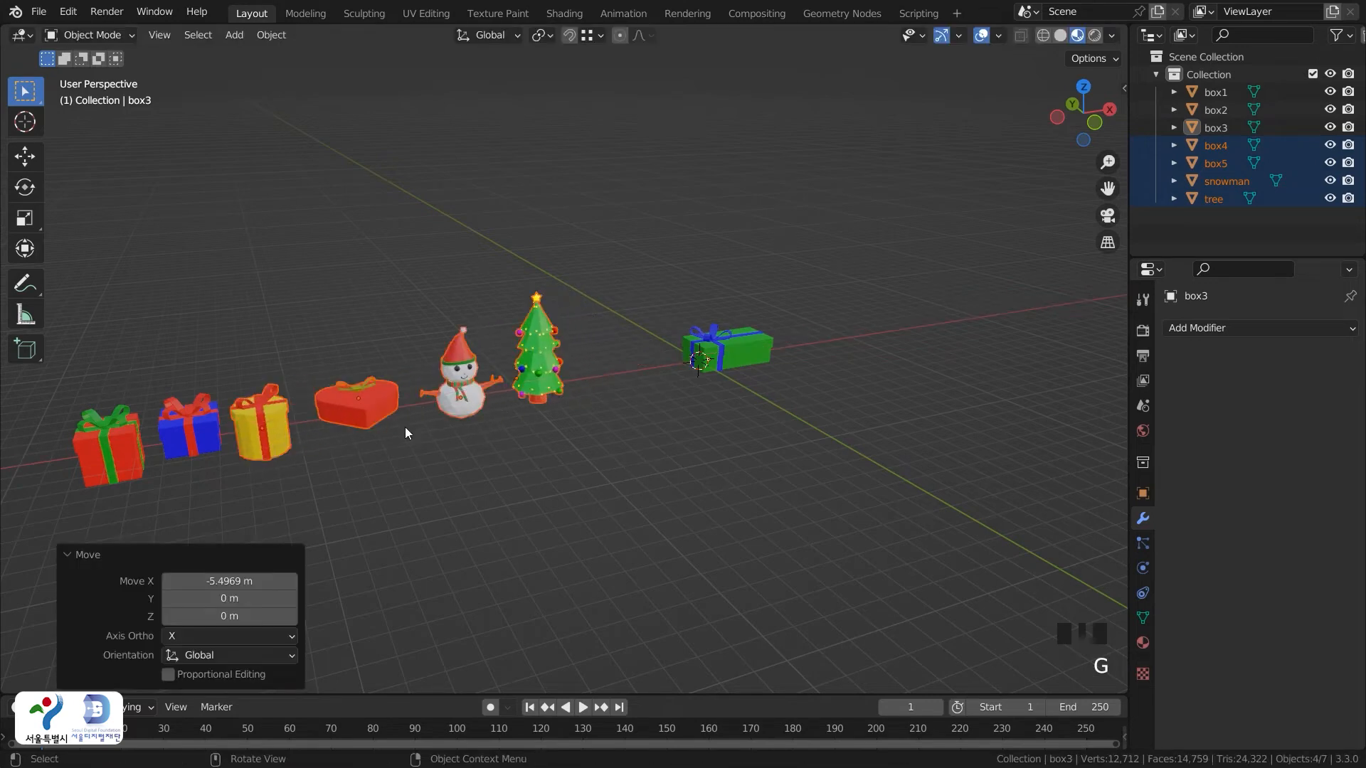
In Edit Mode and front view, raise the green box's bottom vertices along the Z axis to make the box thinner
key(grave)
click(379, 388)
shift+middle_drag(844, 377, 667, 445)
scroll(666, 446, up, 4)
shift+middle_drag(809, 447, 652, 416)
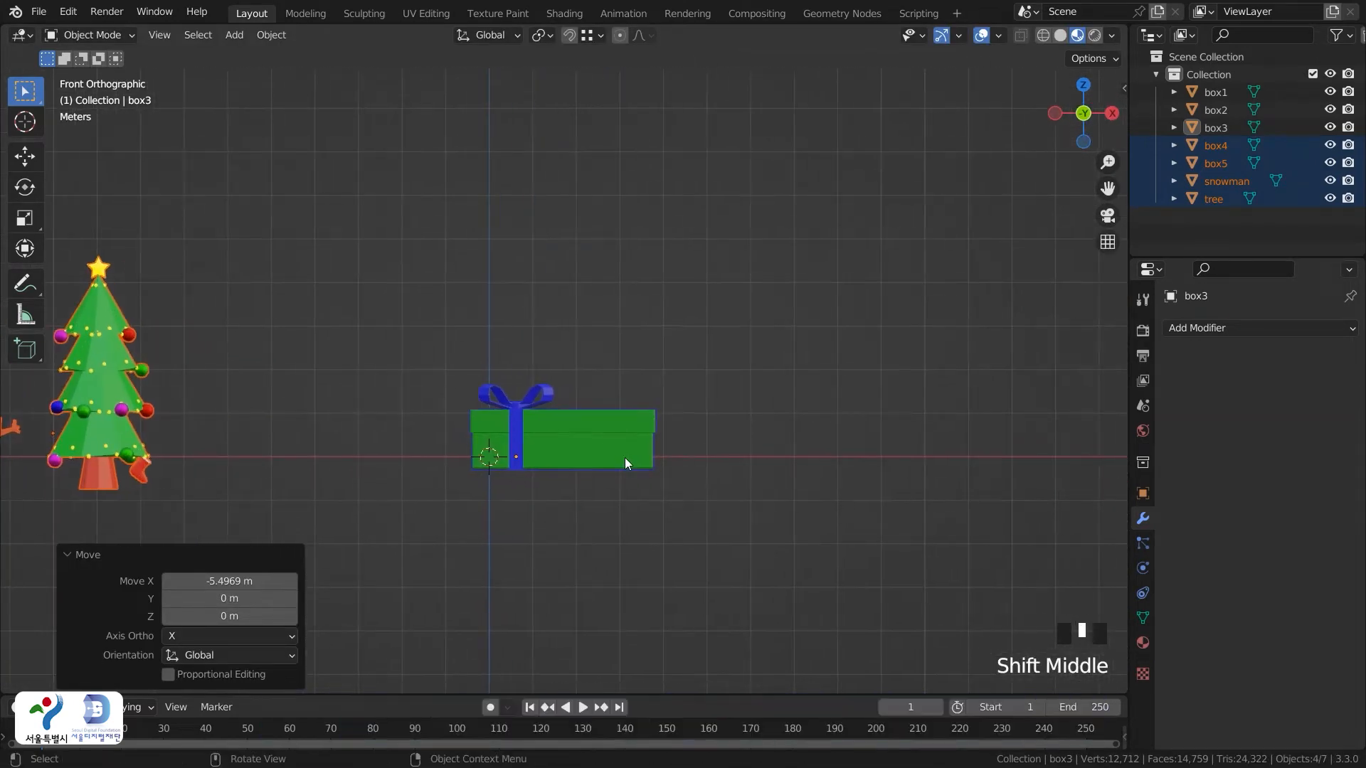
scroll(634, 462, up, 4)
shift+middle_drag(634, 504, 605, 351)
key(Tab)
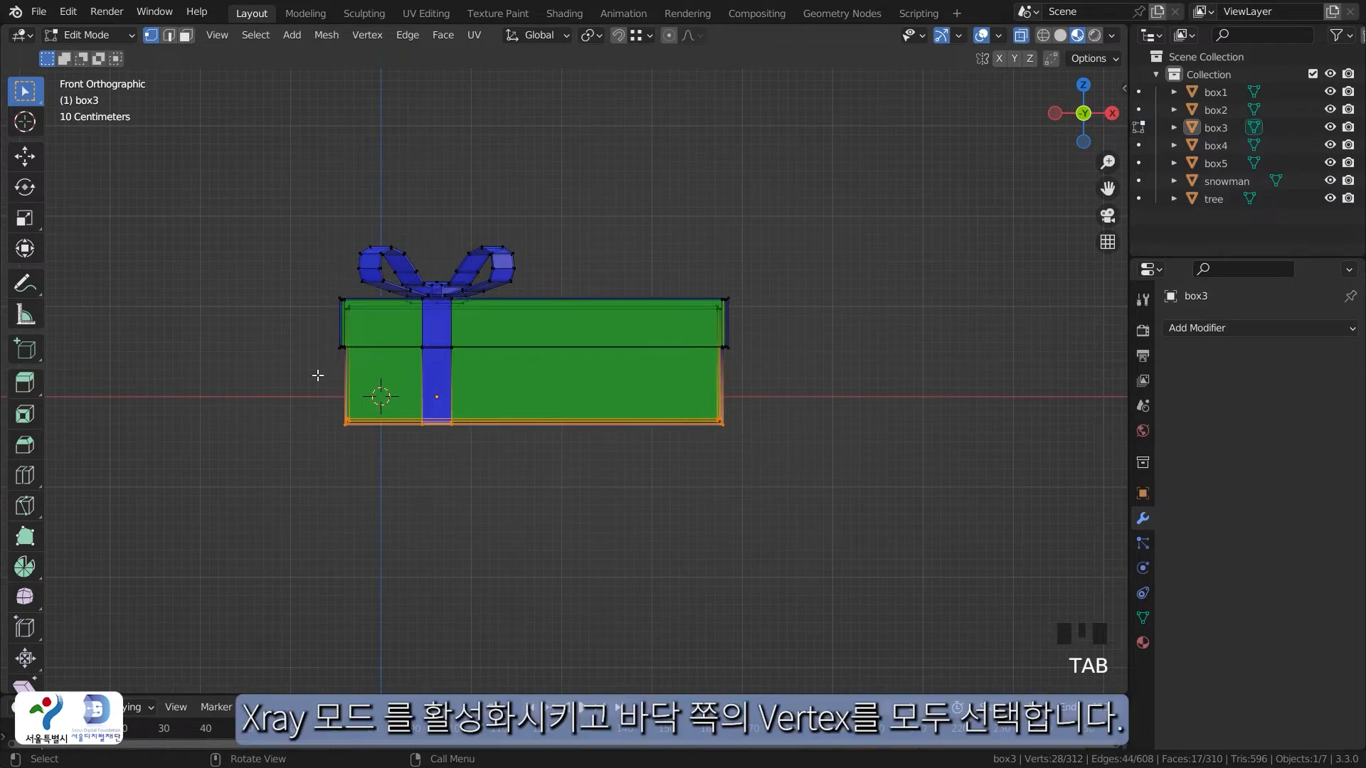
drag(299, 399, 830, 480)
key(g)
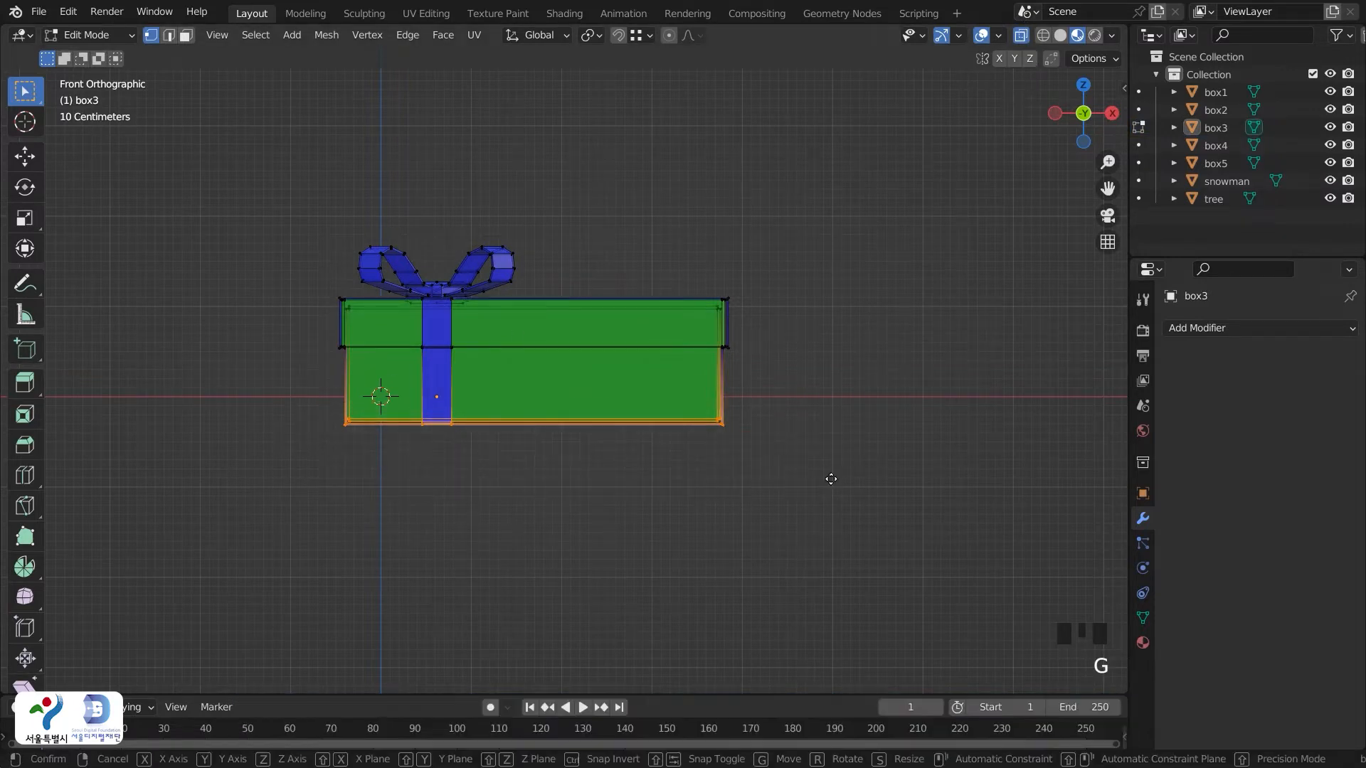
key(z)
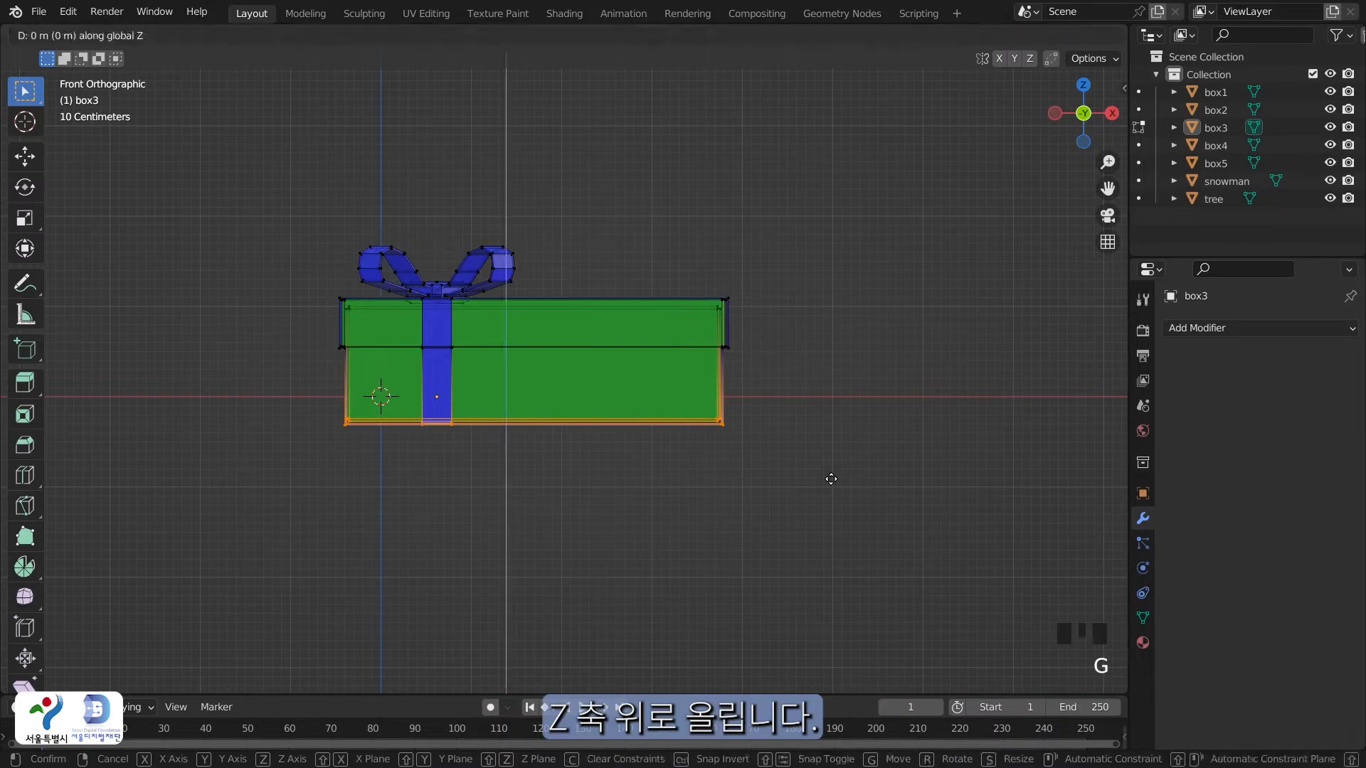
click(832, 439)
Select the lower edge loop of the green box's lid and raise it about 0.24 m along the Z axis to thin the lid
alt+click(335, 332)
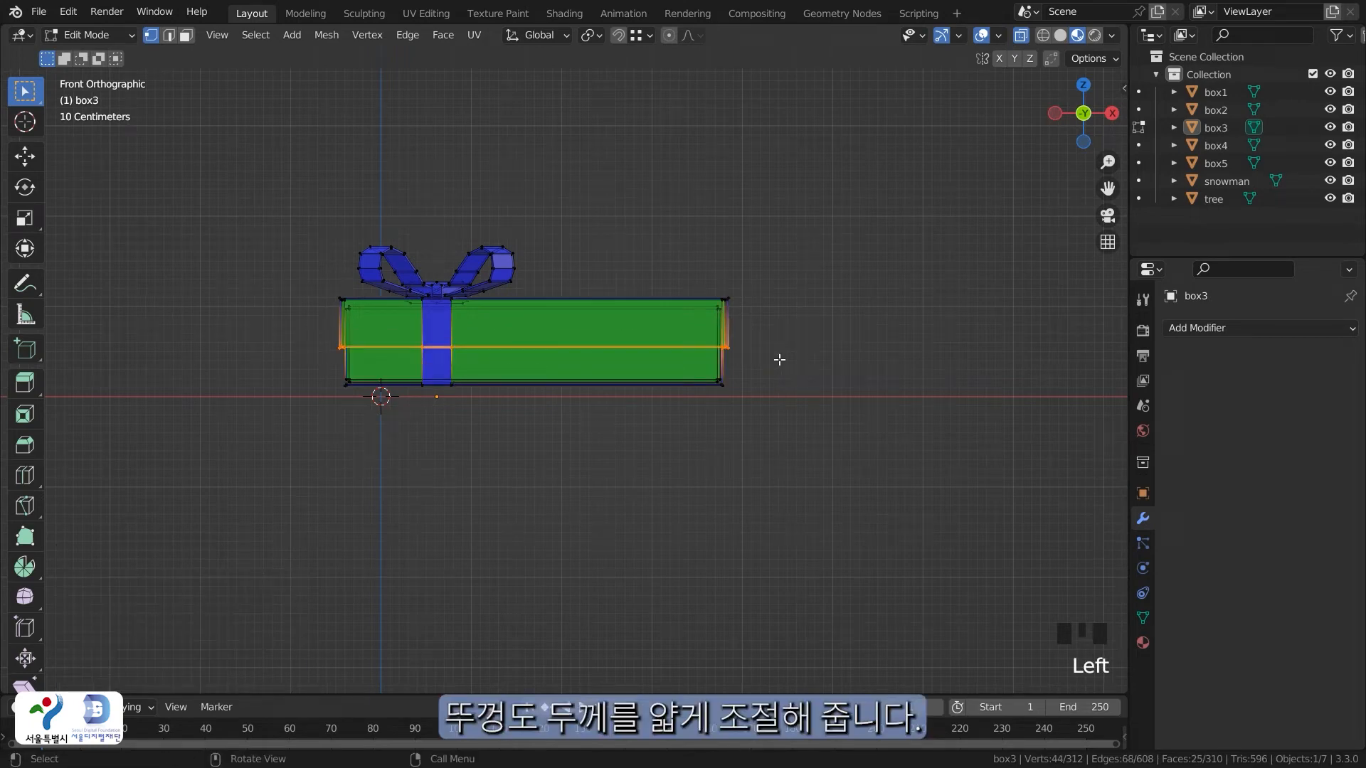
key(g)
key(z)
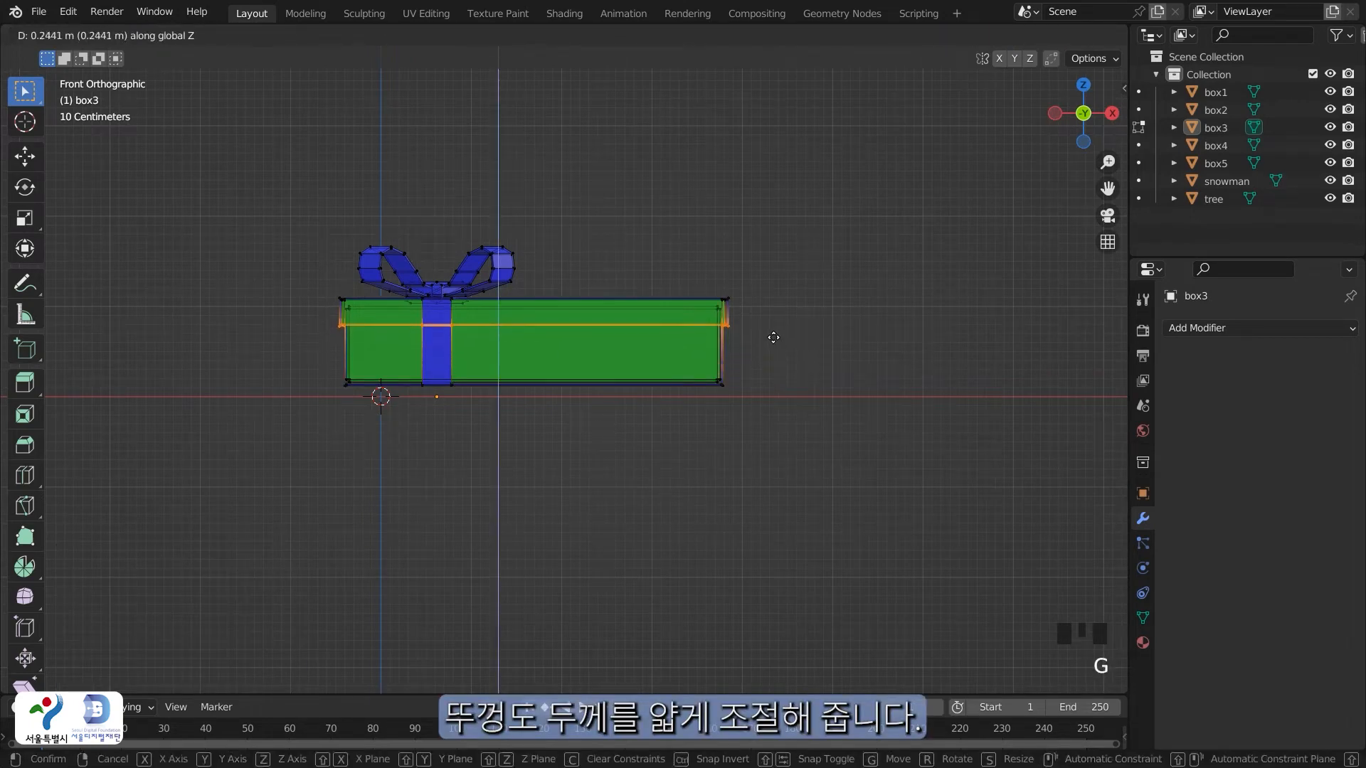
click(773, 337)
click(727, 364)
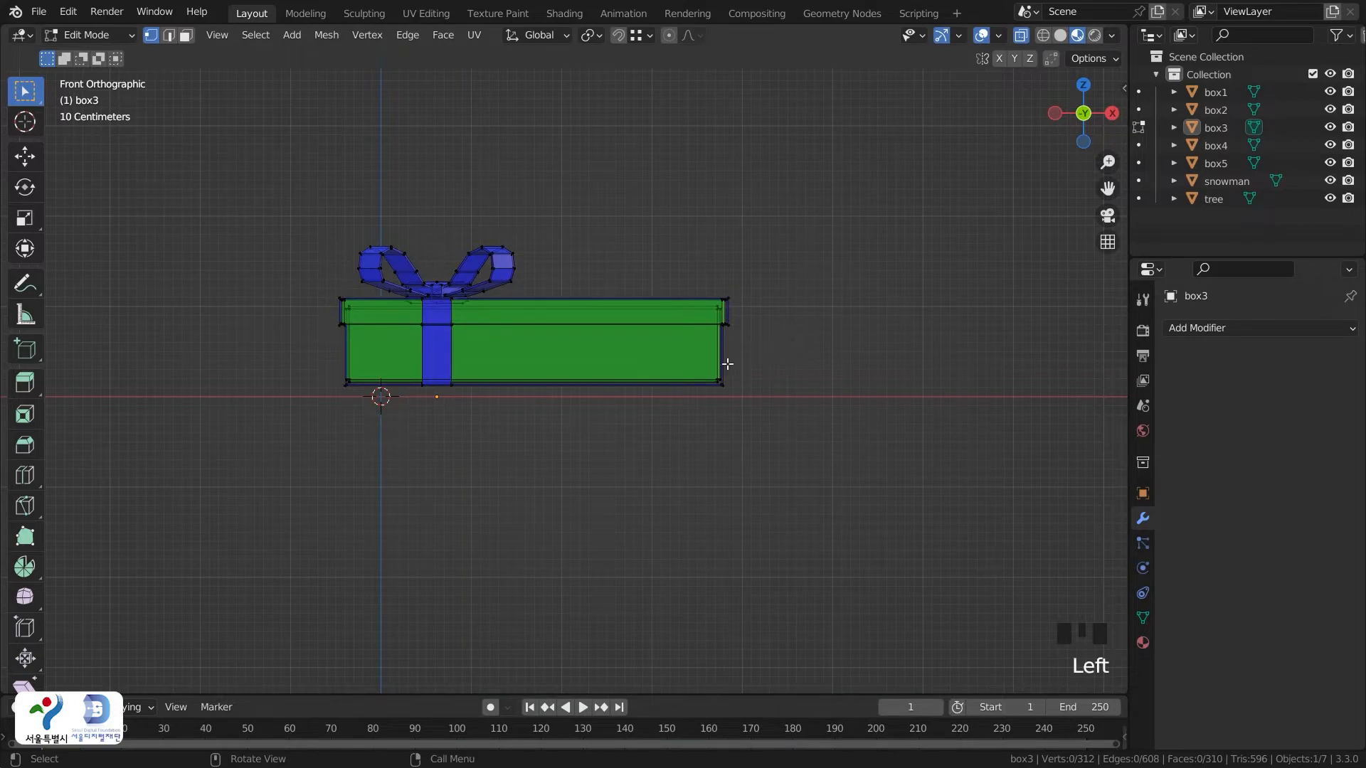
In top view, select the long blue strap with its linked geometry and move it along the Y axis toward the box's back edge
key(grave)
click(730, 273)
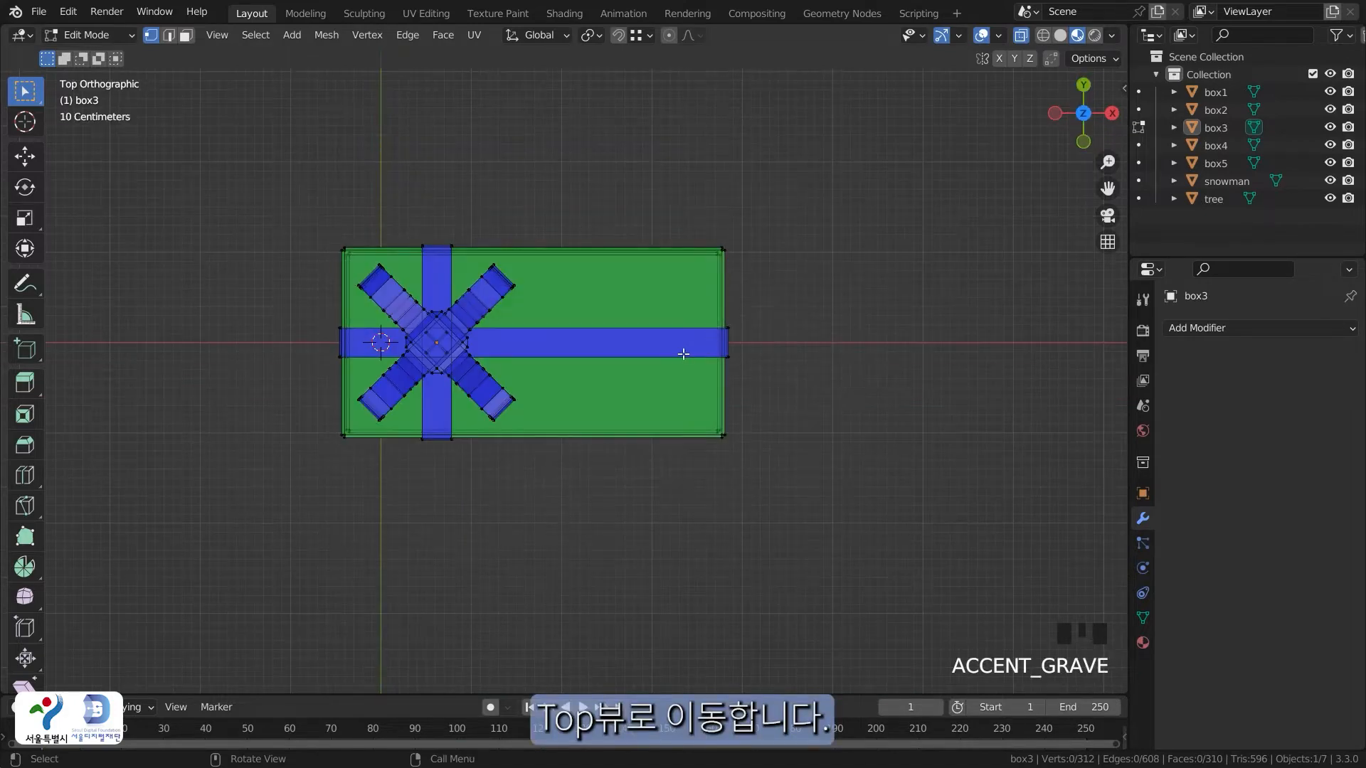
click(548, 529)
click(753, 374)
drag(723, 323, 751, 370)
click(811, 414)
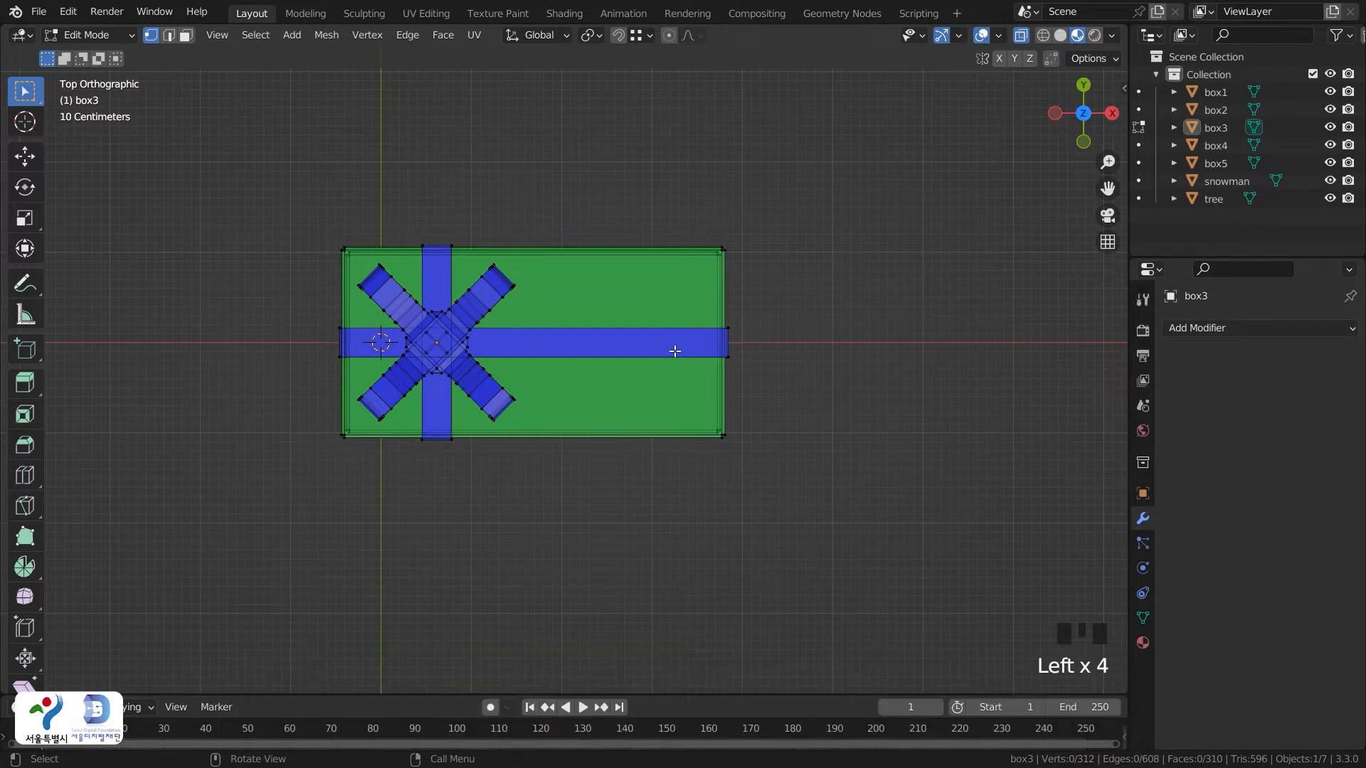
key(l)
key(g)
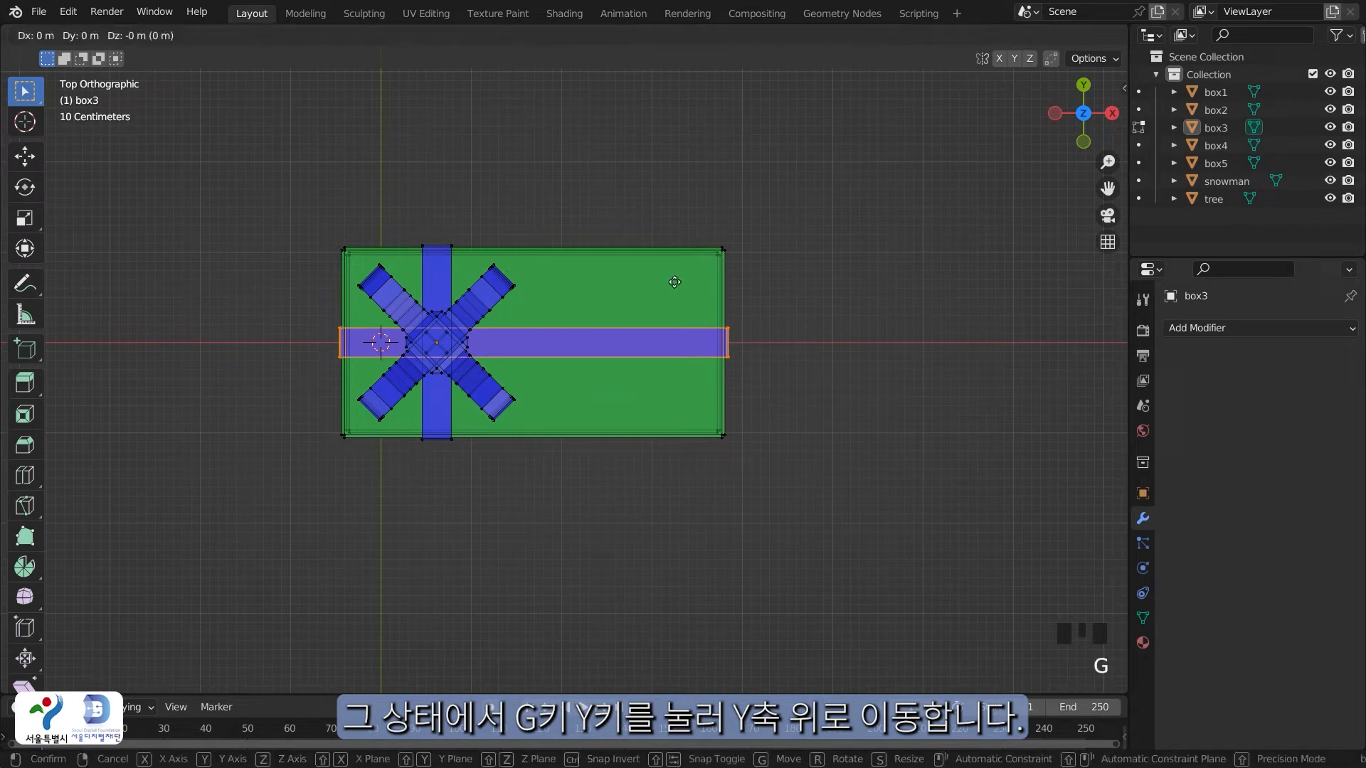
key(y)
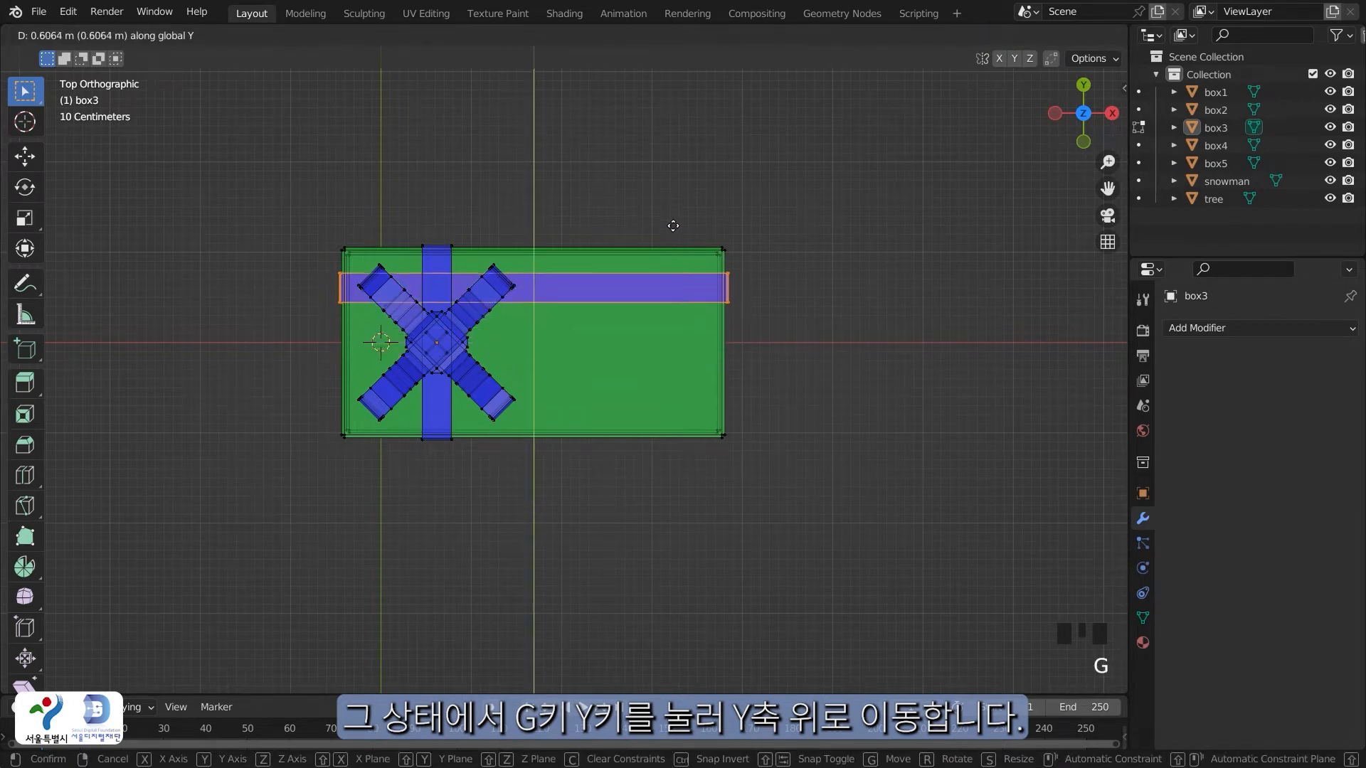
click(673, 221)
click(432, 258)
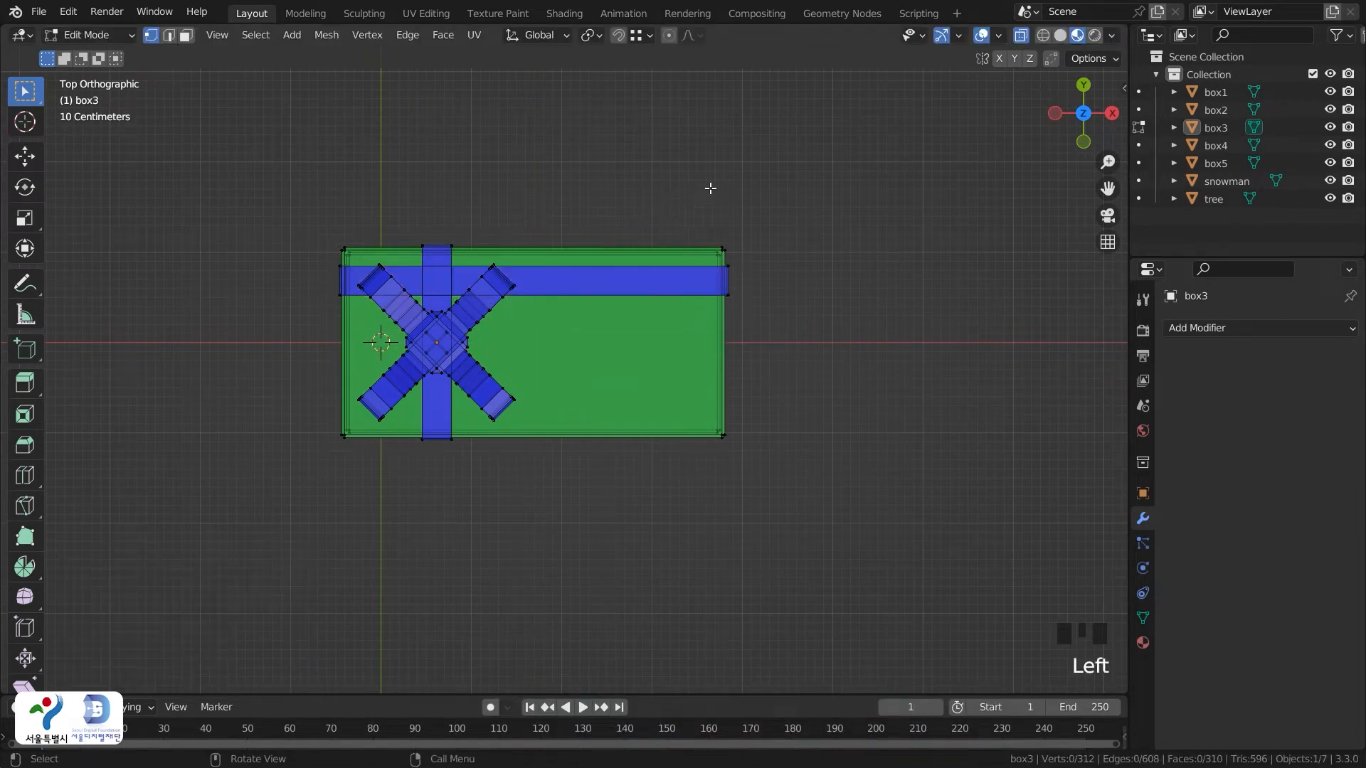
Select the short blue cross strap's linked geometry and move it about -0.52 m along the X axis
key(l)
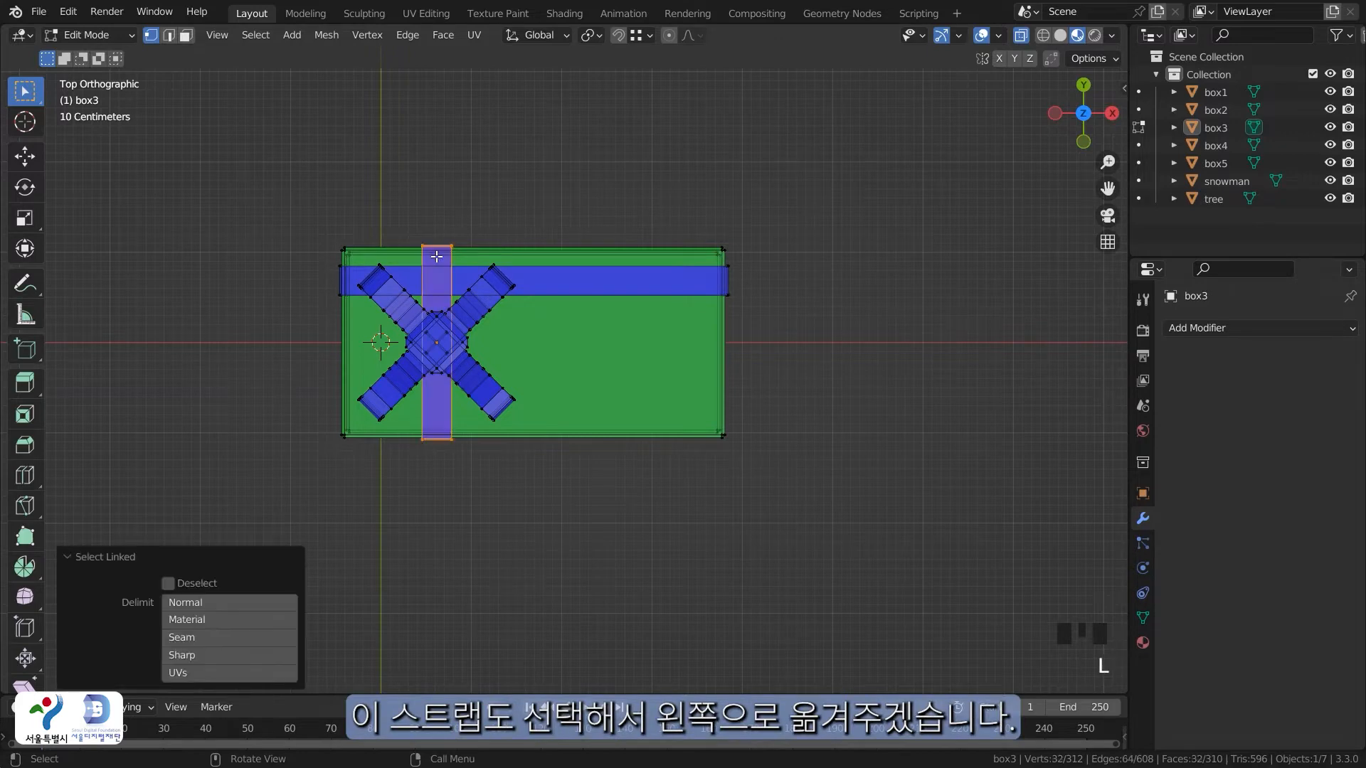
key(g)
key(x)
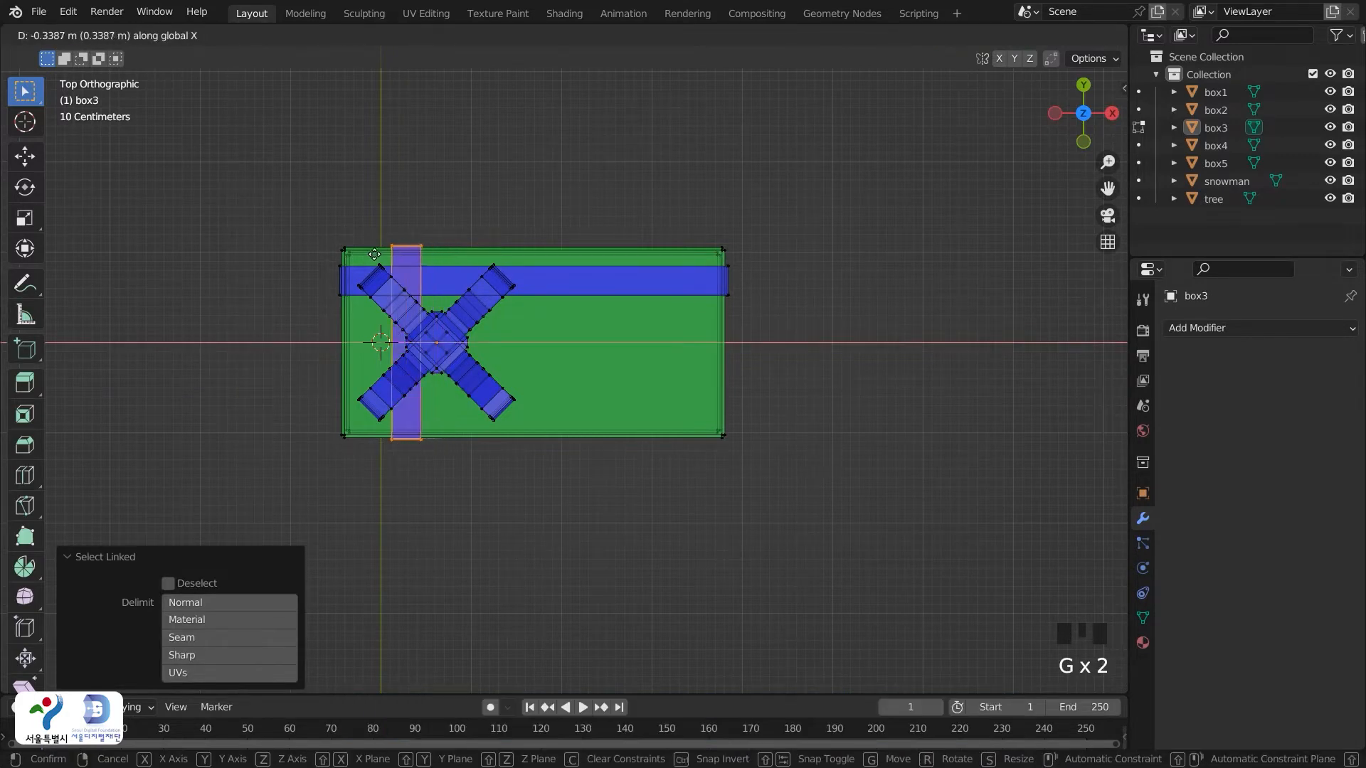
click(361, 256)
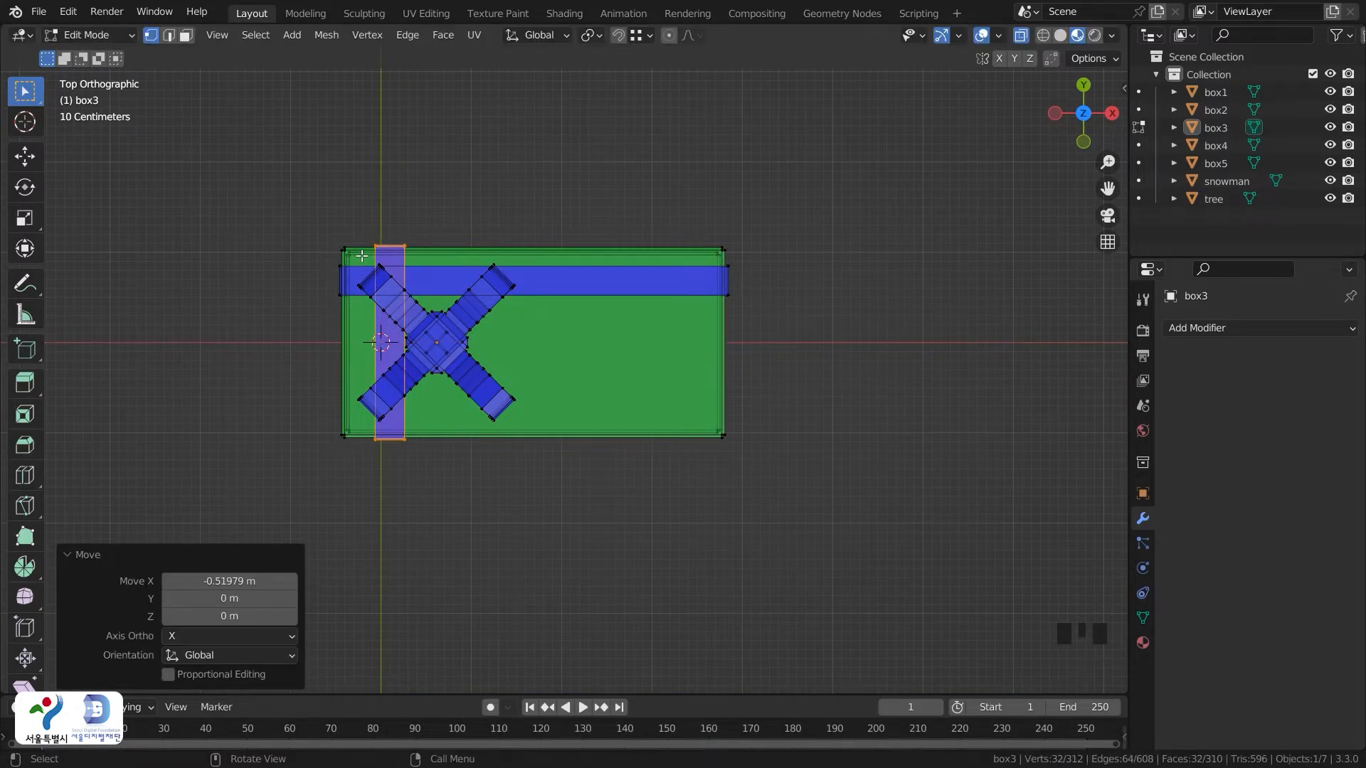
click(497, 437)
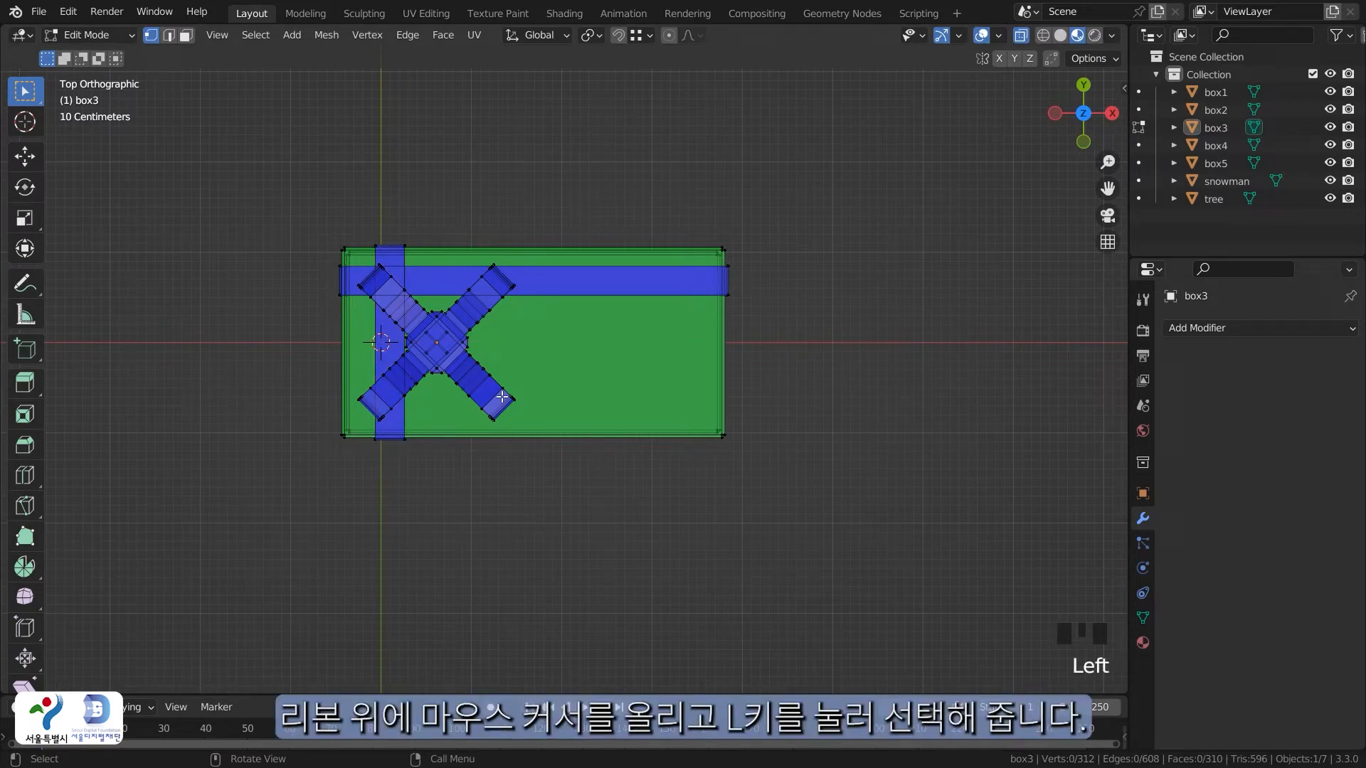
Select all linked parts of the bow, move them onto the intersection of the two straps, and return to Object Mode
key(l)
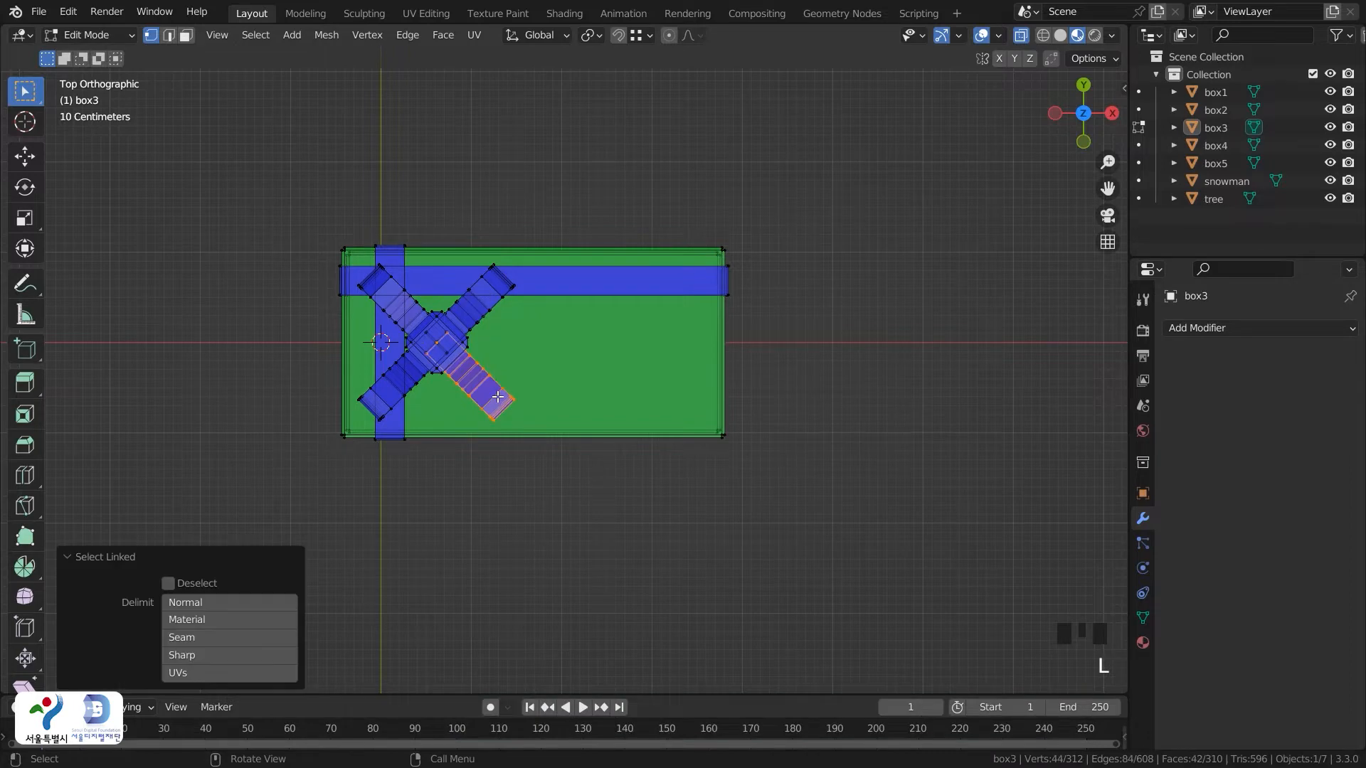
key(l)
key(l)
key(l)
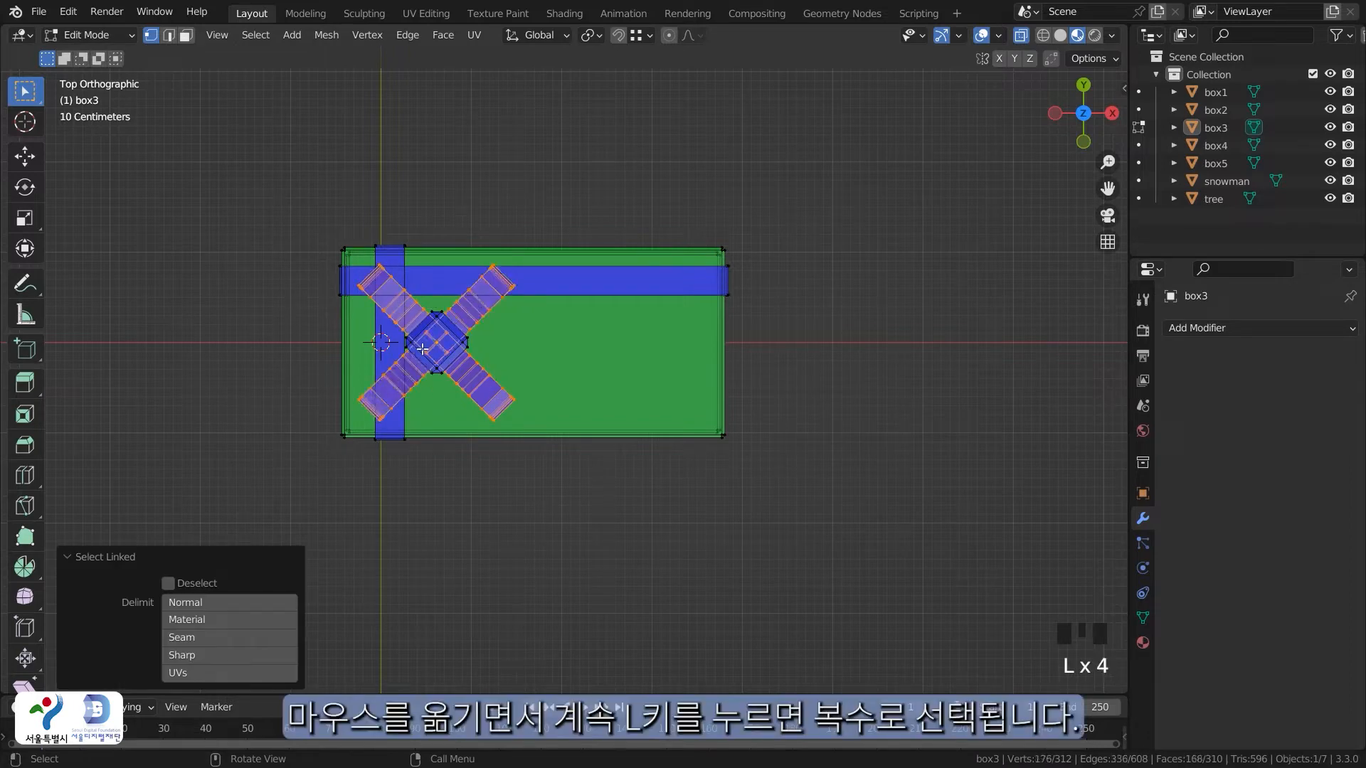
key(l)
key(g)
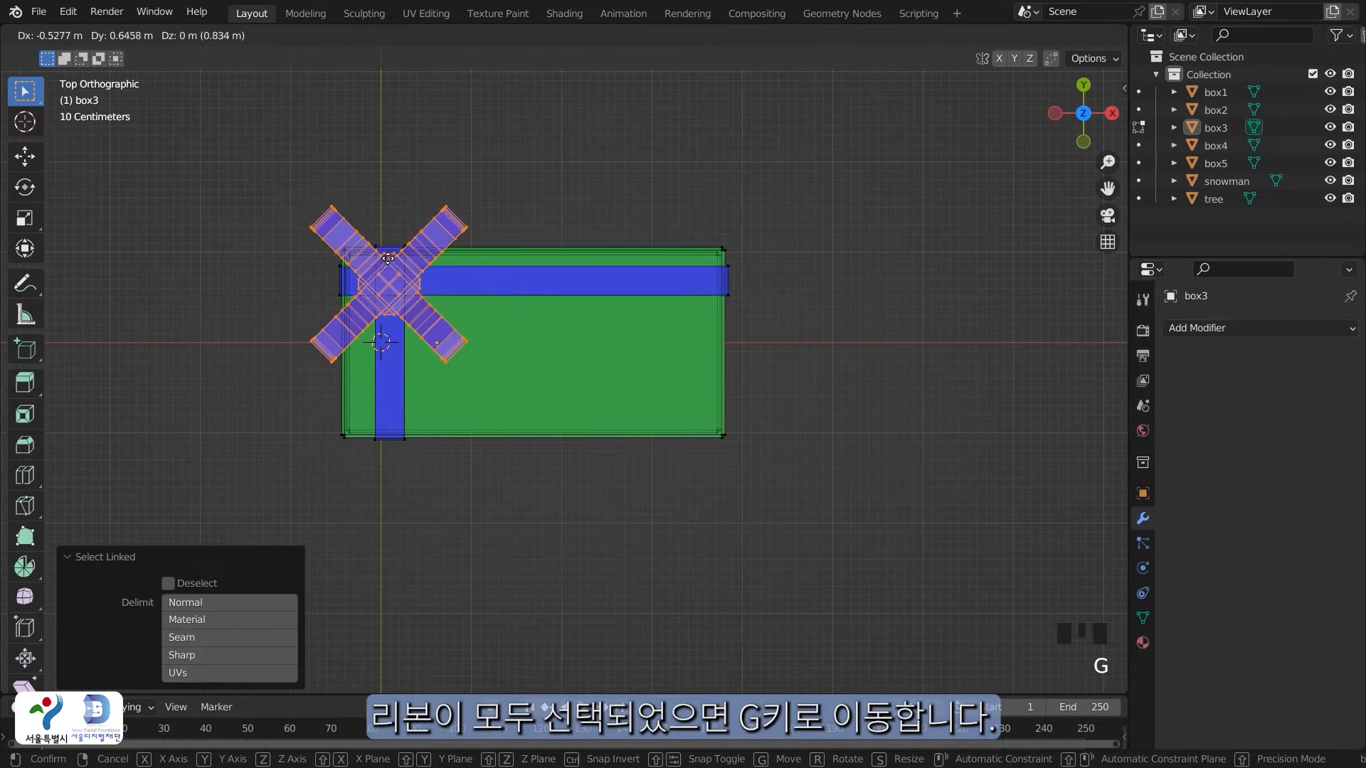
click(388, 258)
click(462, 543)
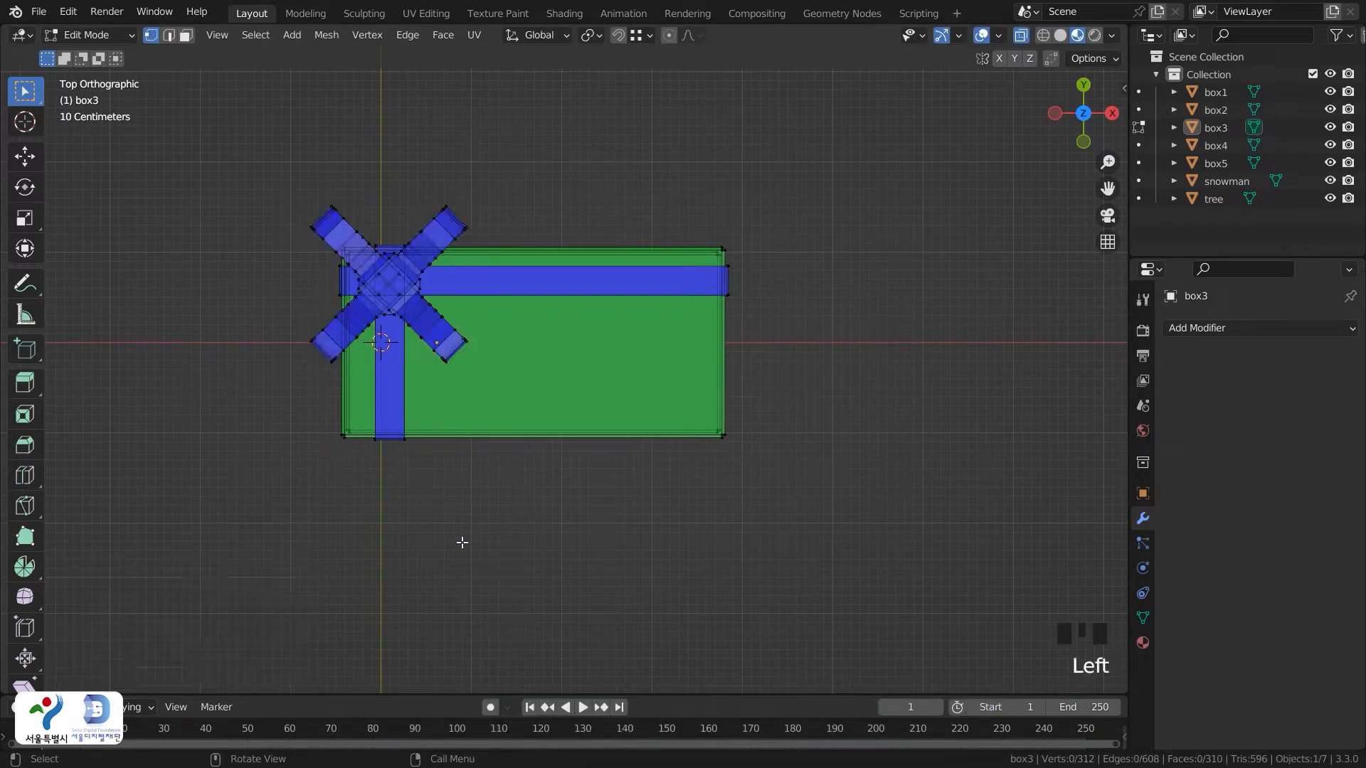
key(Tab)
Select the Christmas tree and move it about 11.85 m along the X axis to the green box
scroll(488, 535, down, 1)
middle_drag(488, 533, 545, 348)
scroll(510, 403, up, 2)
middle_drag(511, 403, 442, 454)
scroll(338, 489, down, 1)
middle_click(430, 451)
scroll(430, 449, down, 1)
scroll(430, 450, down, 1)
shift+middle_drag(390, 444, 590, 404)
scroll(590, 404, down, 1)
click(233, 315)
key(g)
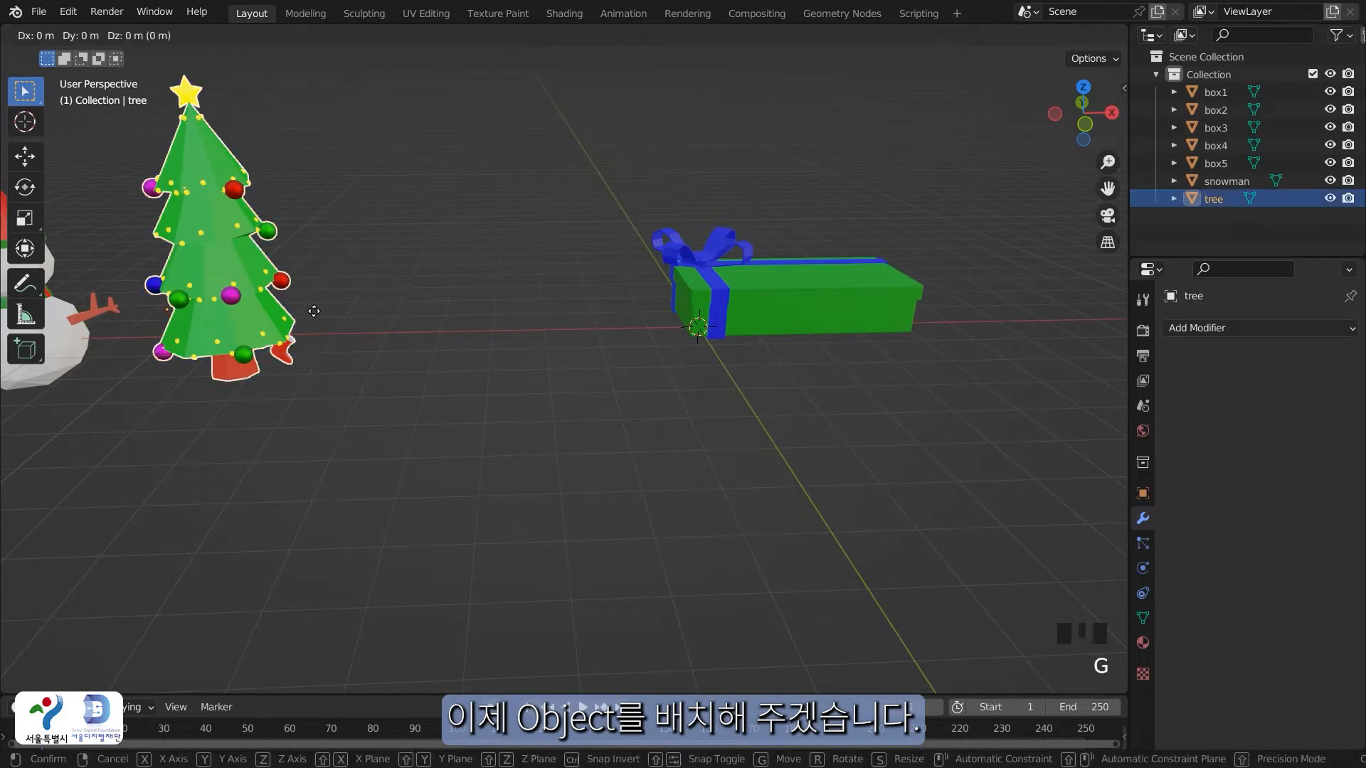
click(940, 253)
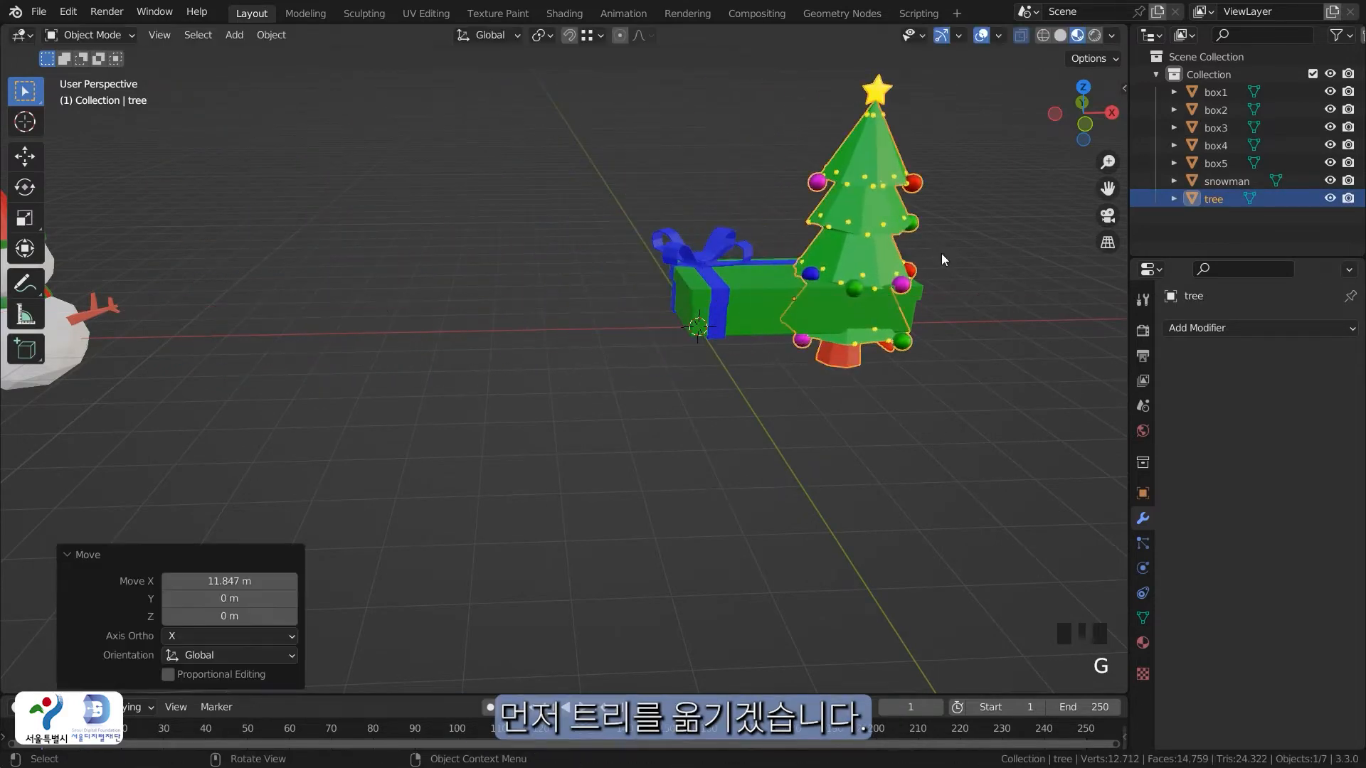
In front view, raise the tree about 1.8 m along the Z axis onto the green box's lid
key(grave)
click(827, 201)
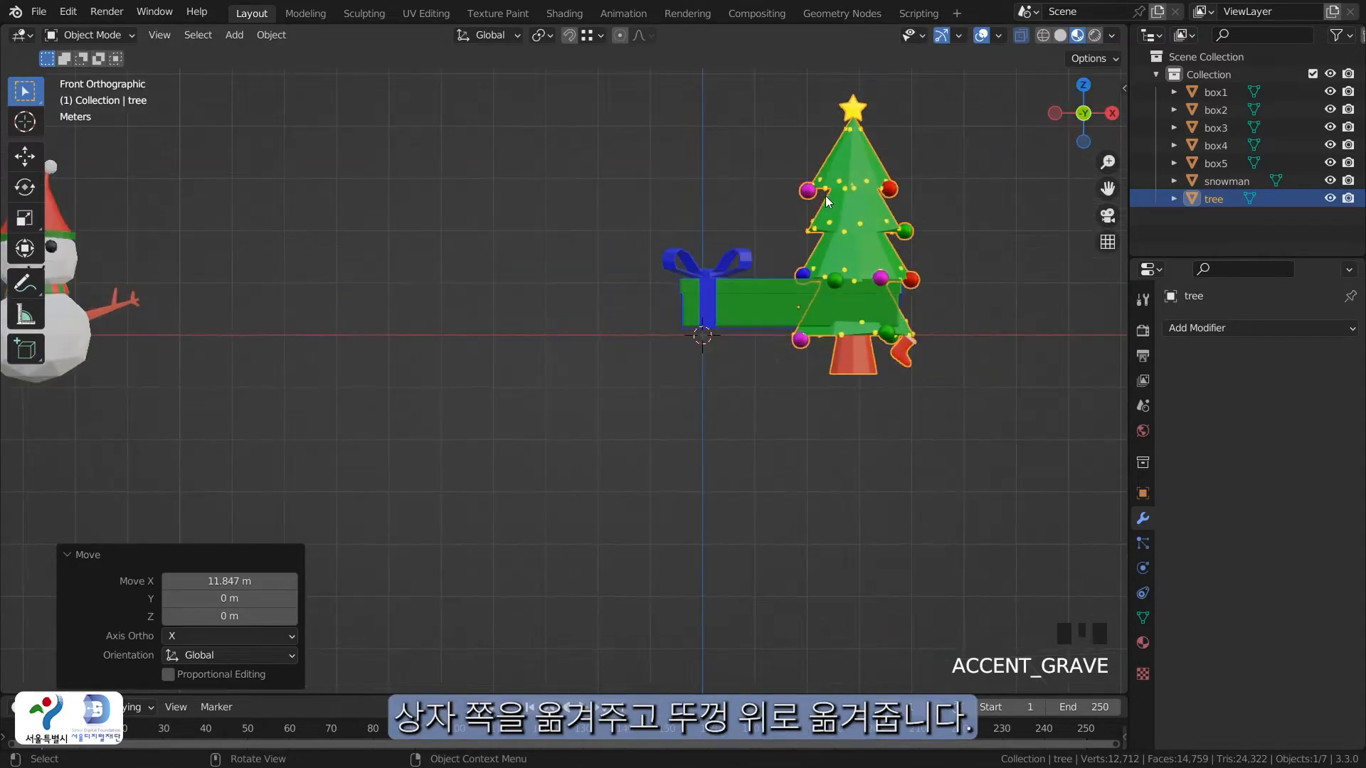
key(g)
key(z)
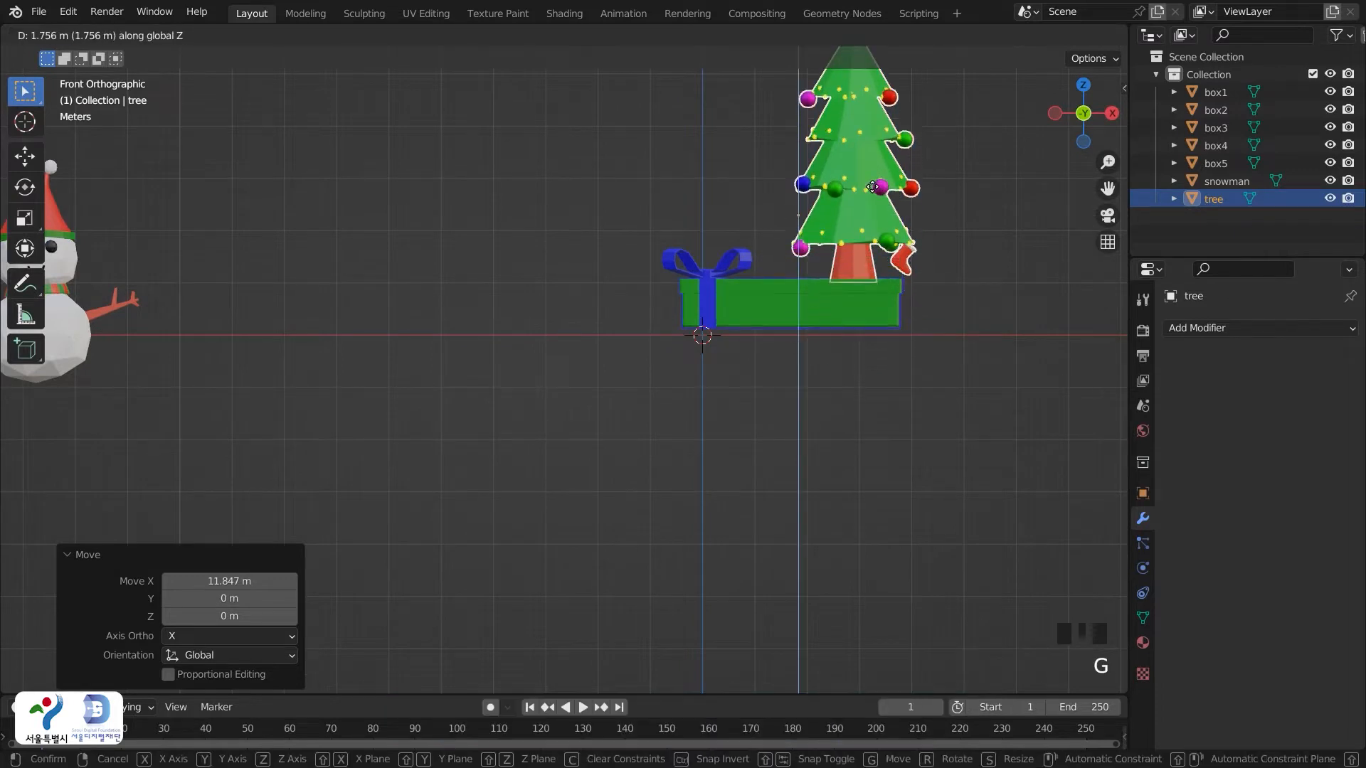
click(873, 184)
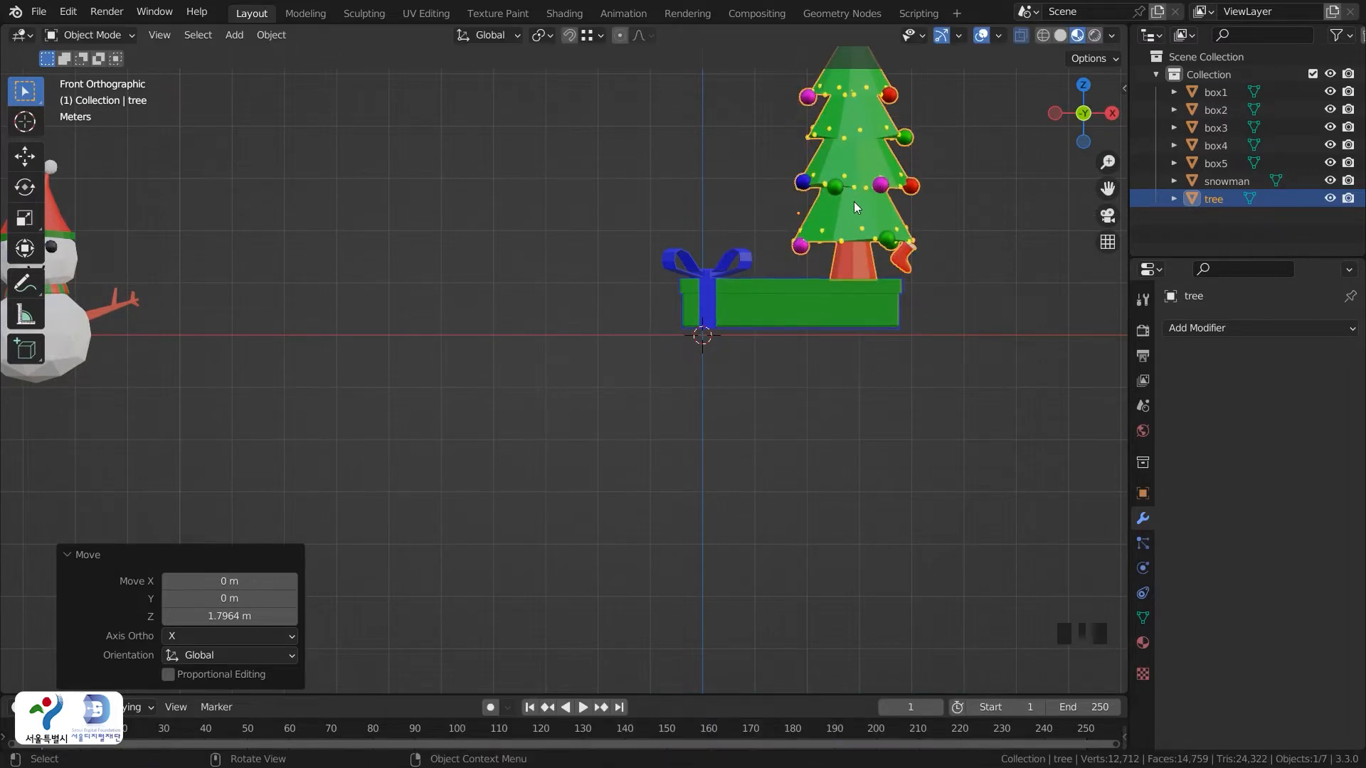
In top view, move the tree about 0.33 m in X and 0.76 m in Y toward the box's back corner opposite the bow
key(grave)
click(860, 99)
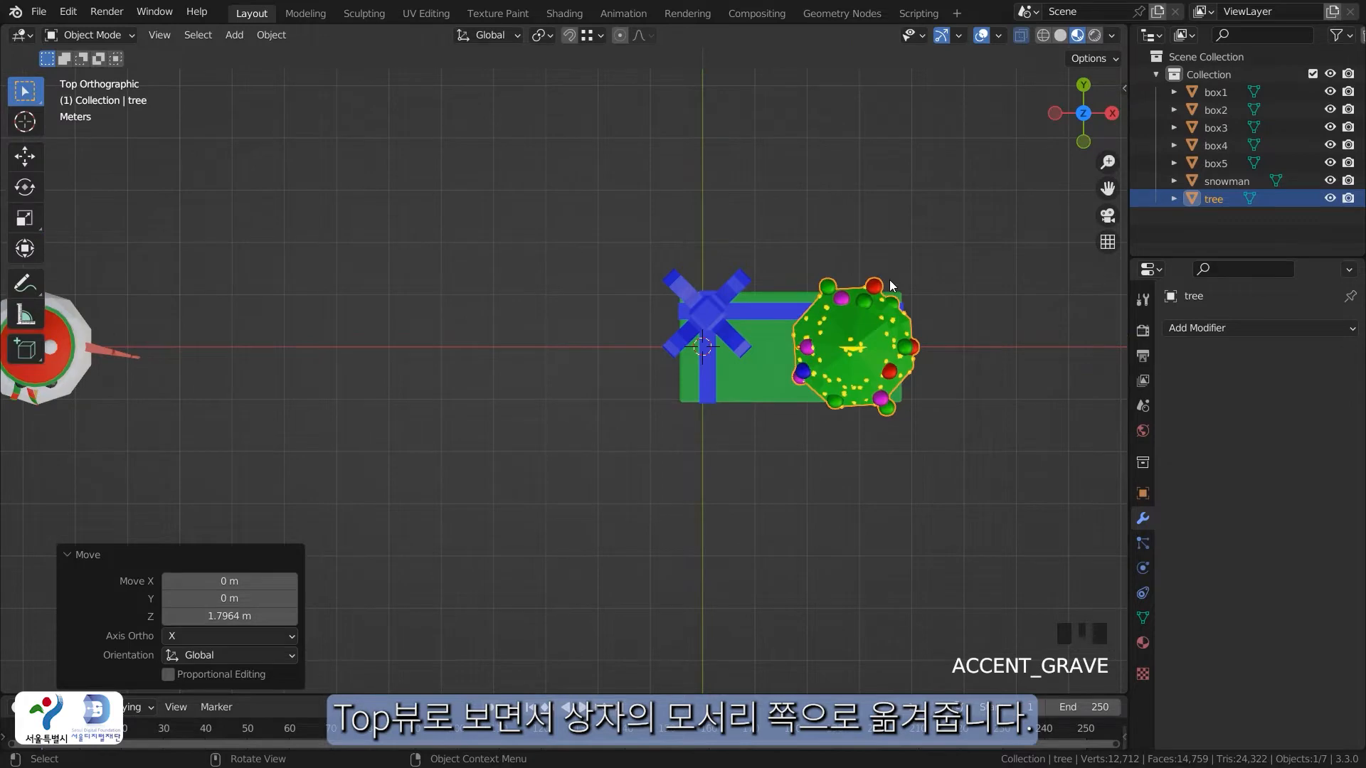
key(g)
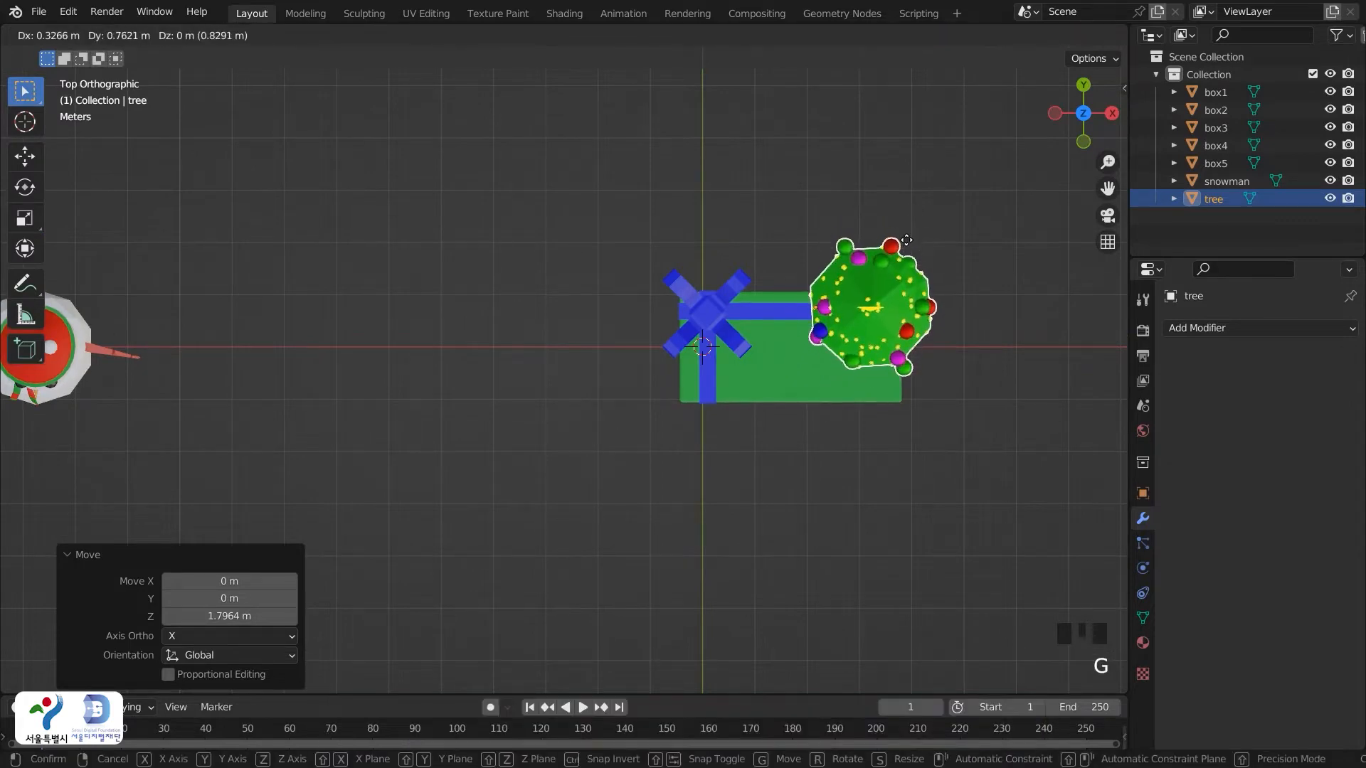
click(906, 240)
Check the tree trunk's placement on the lid from the side and shift the tree slightly in the negative Y direction
middle_drag(1002, 389, 681, 404)
scroll(939, 420, down, 1)
scroll(681, 404, up, 4)
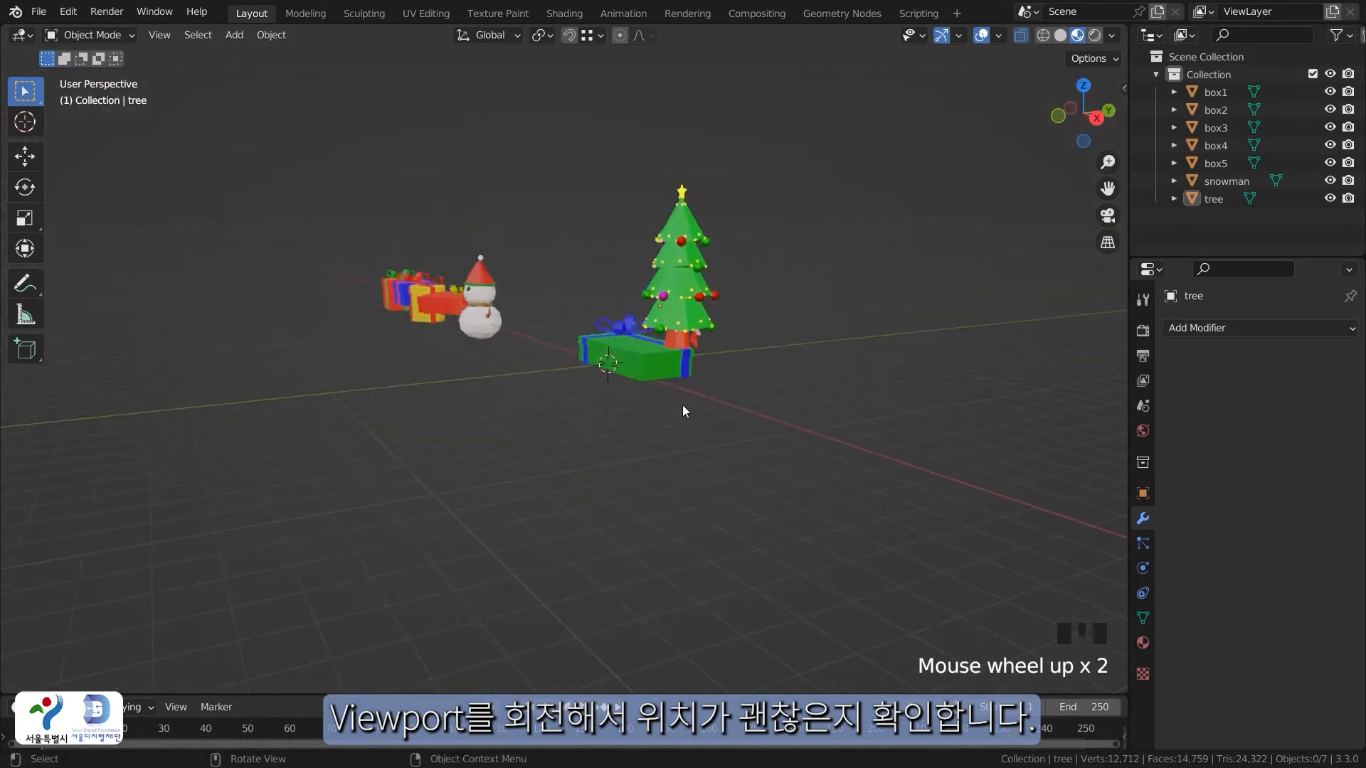
scroll(836, 327, up, 2)
middle_drag(860, 331, 700, 297)
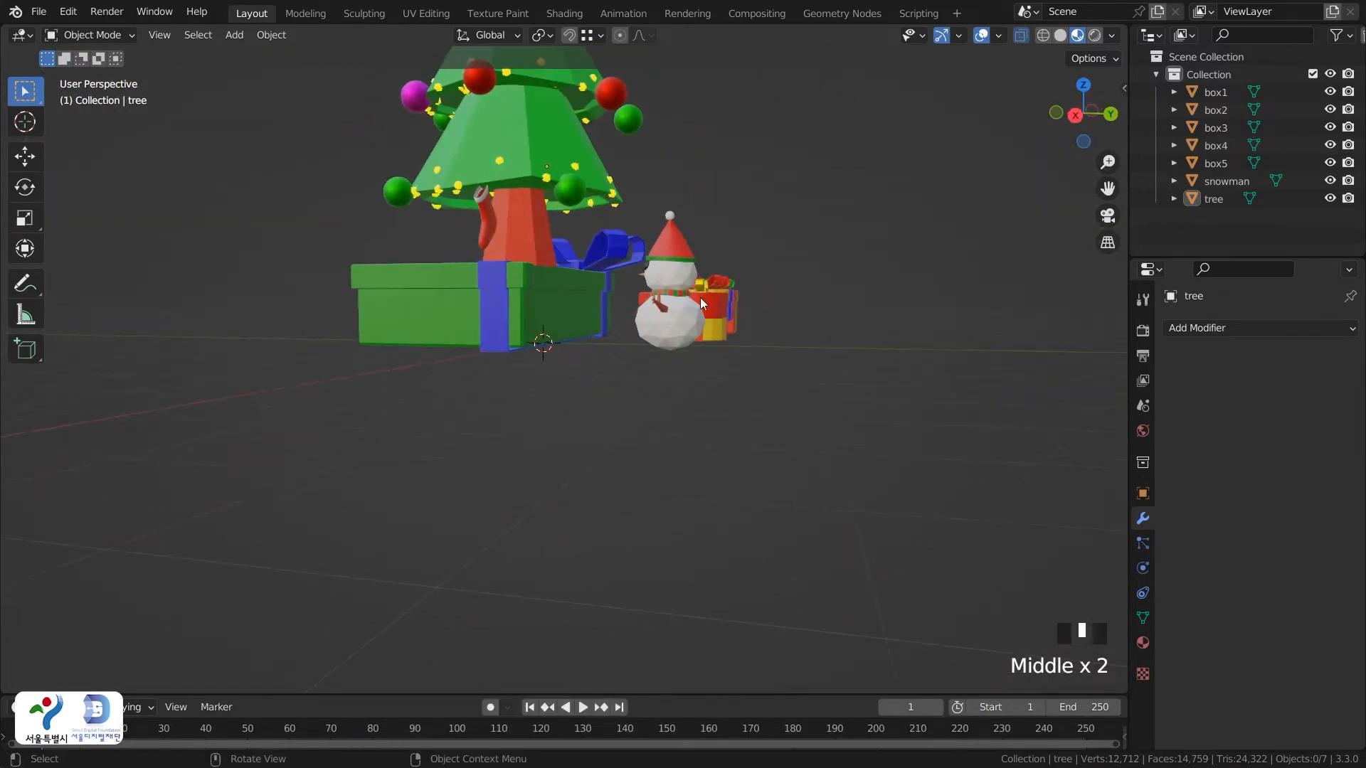
click(548, 237)
key(g)
key(y)
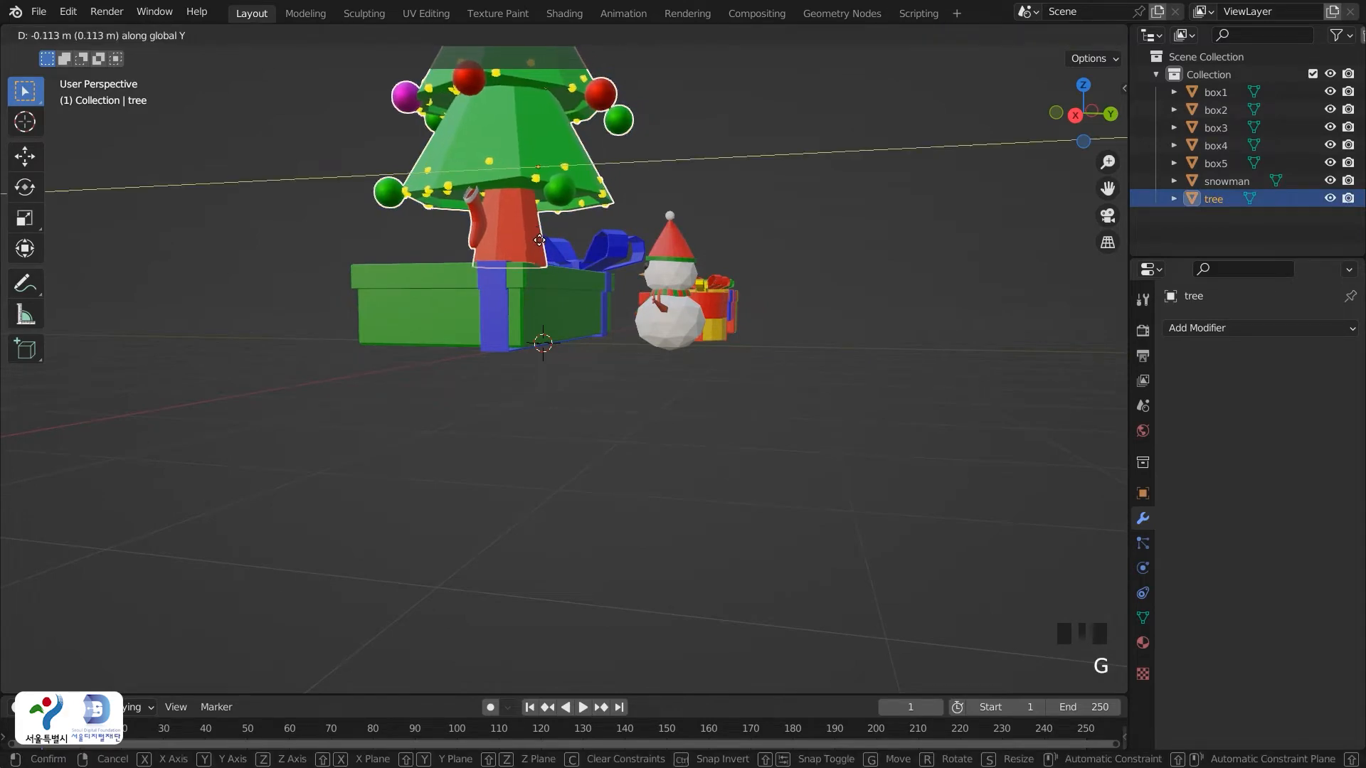
click(615, 449)
click(614, 449)
Select the snowman and, in front view, move it about 12.95 m along the X axis to the bow on the green box
middle_drag(615, 449, 671, 431)
scroll(671, 431, down, 3)
mouse_move(626, 385)
middle_down()
mouse_move(634, 359)
mouse_move(681, 355)
mouse_move(650, 380)
middle_up()
click(284, 300)
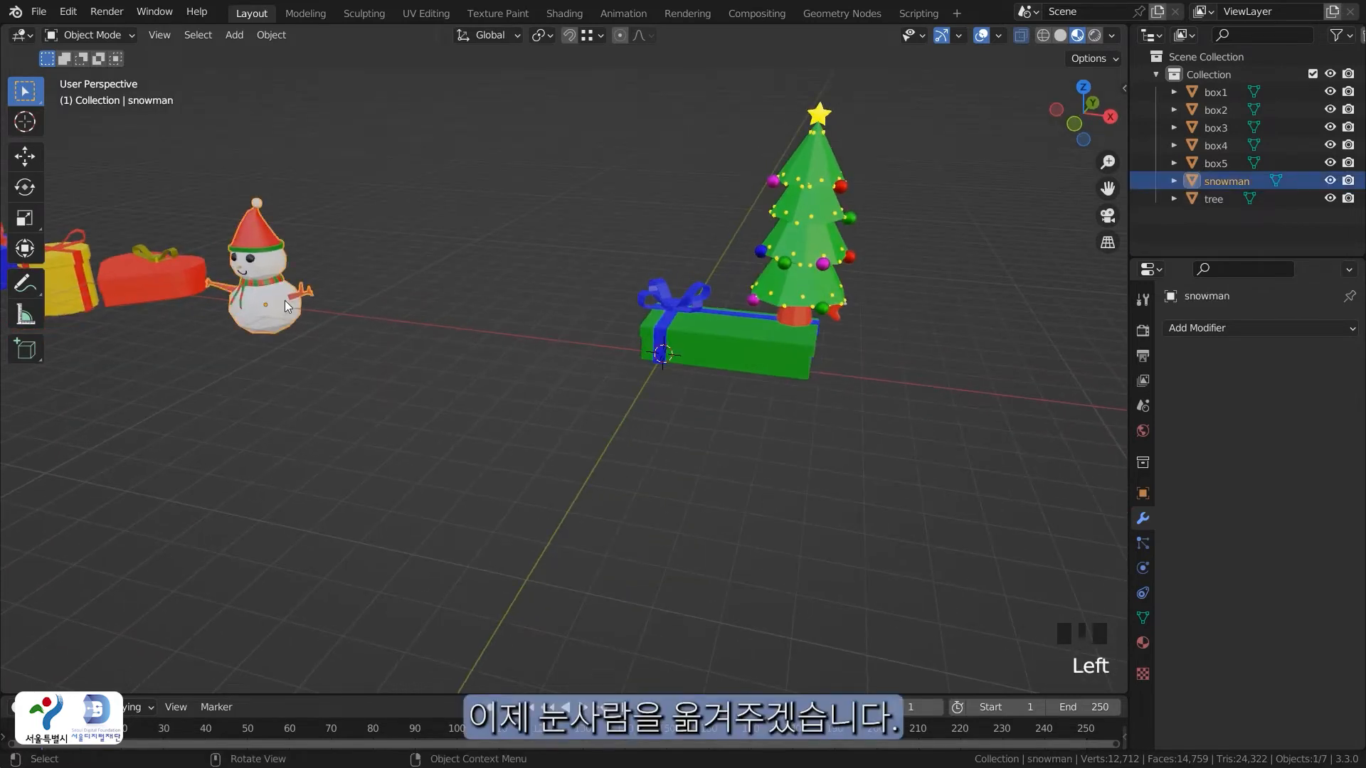
key(grave)
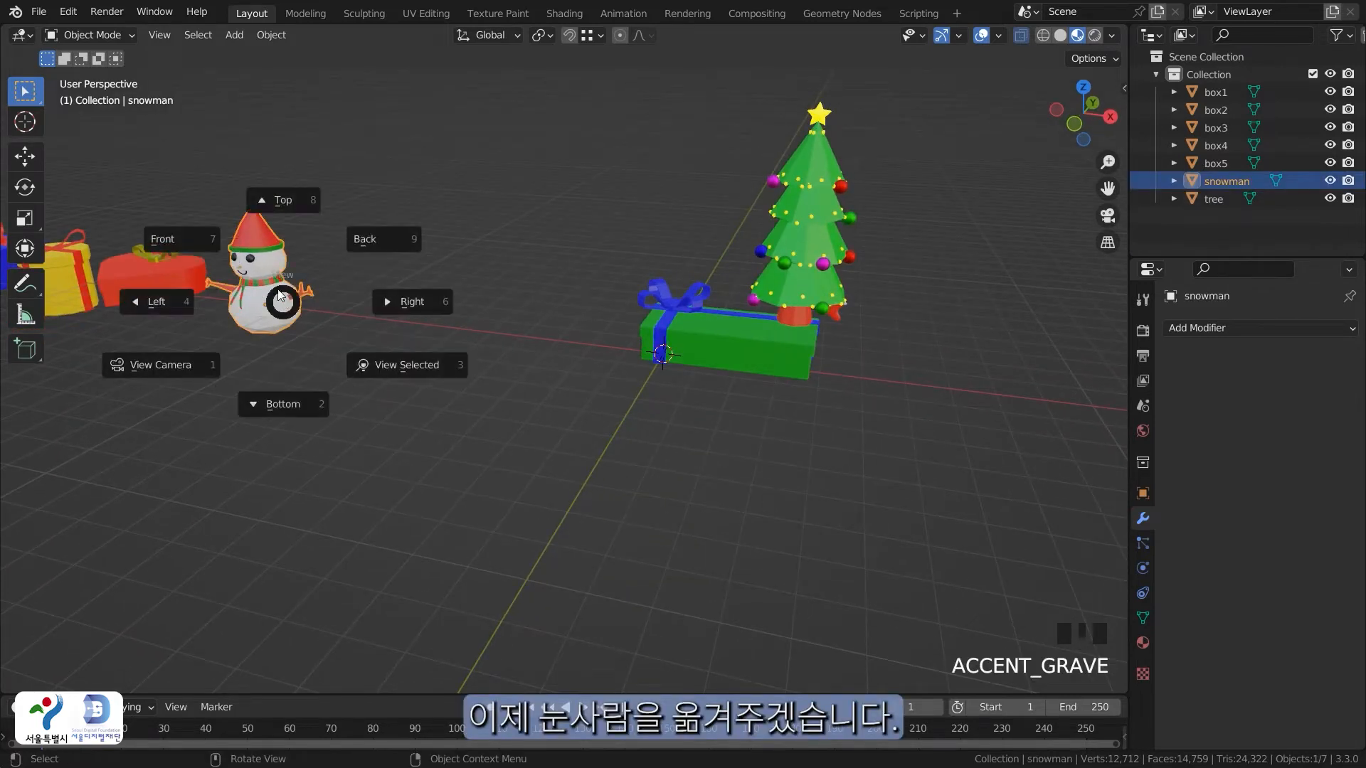
click(198, 236)
key(g)
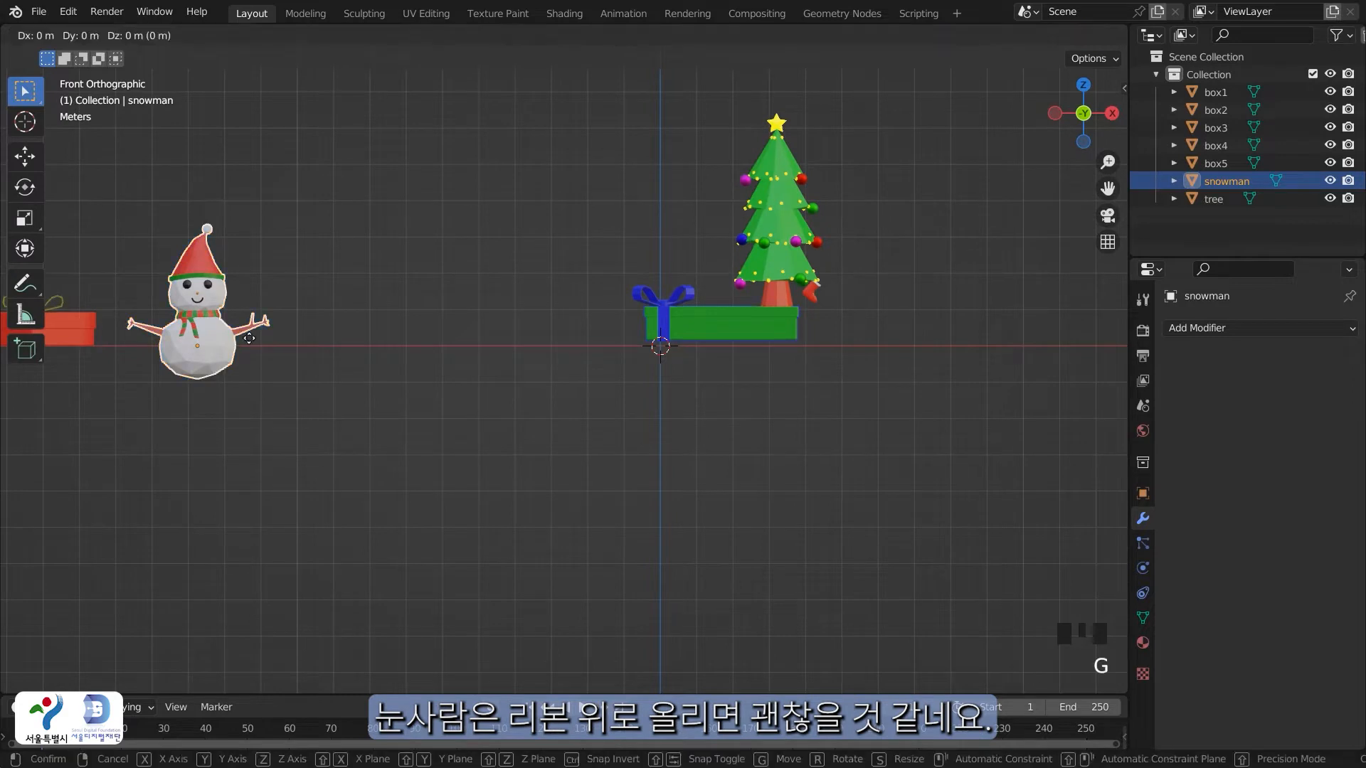
key(x)
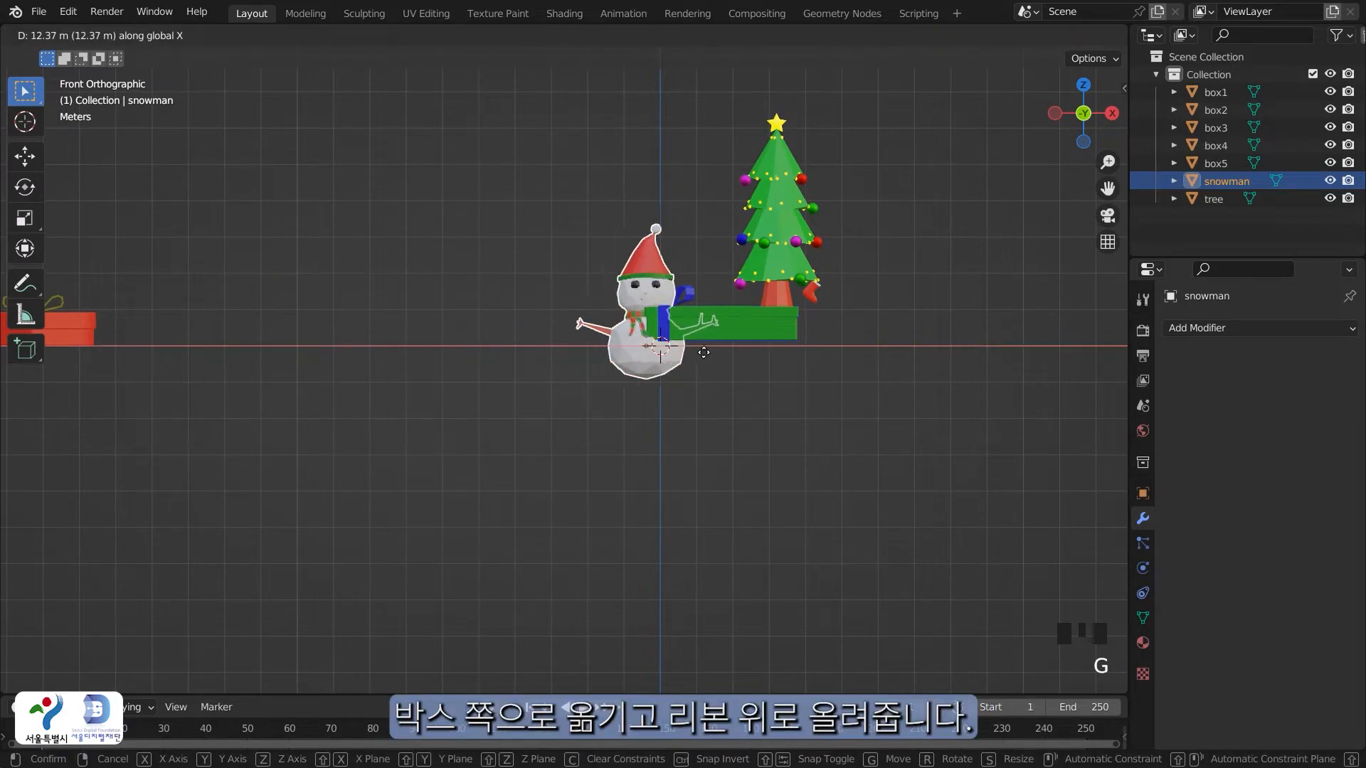
click(719, 358)
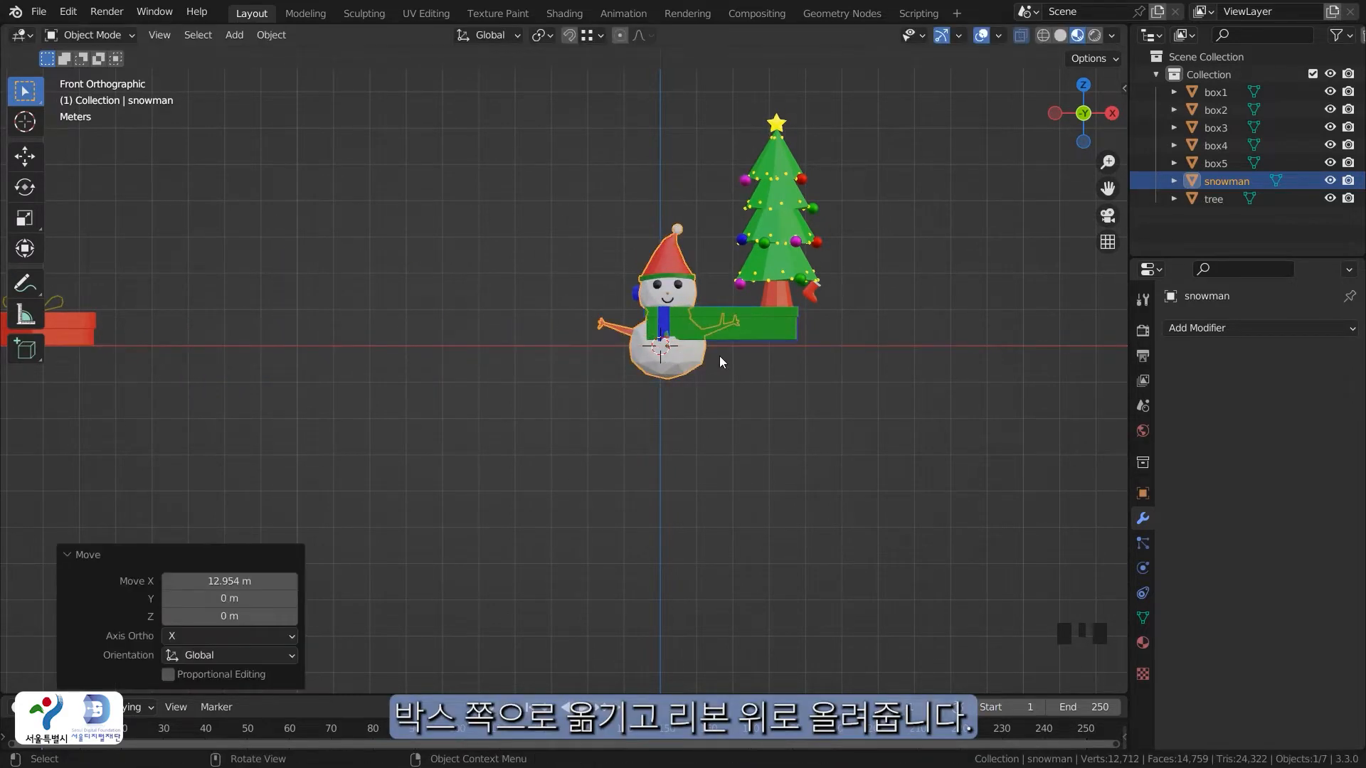
Raise the snowman about 2.2 m along the Z axis above the bow
key(g)
key(z)
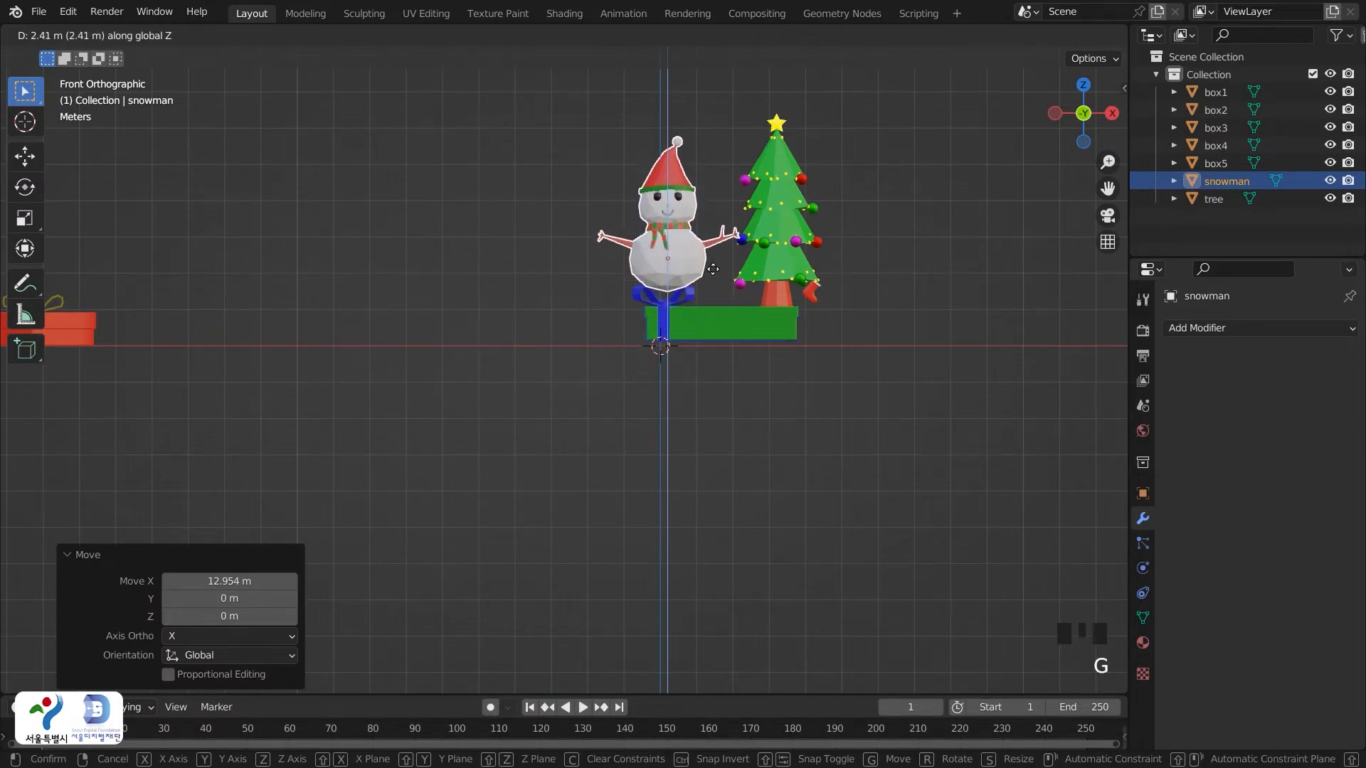
click(714, 276)
Scale the snowman down to about 0.666 and lower it about 0.37 m along the Z axis onto the bow
key(s)
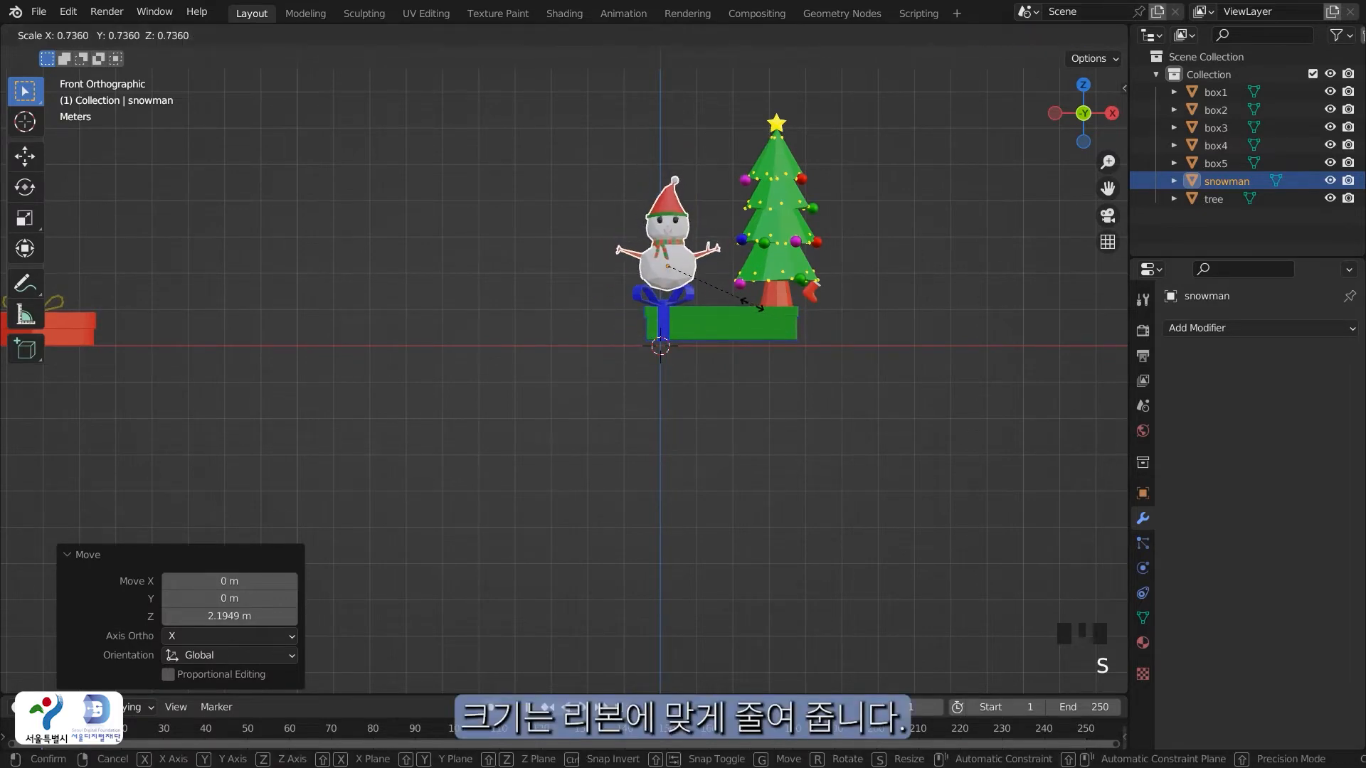
click(752, 304)
key(g)
key(z)
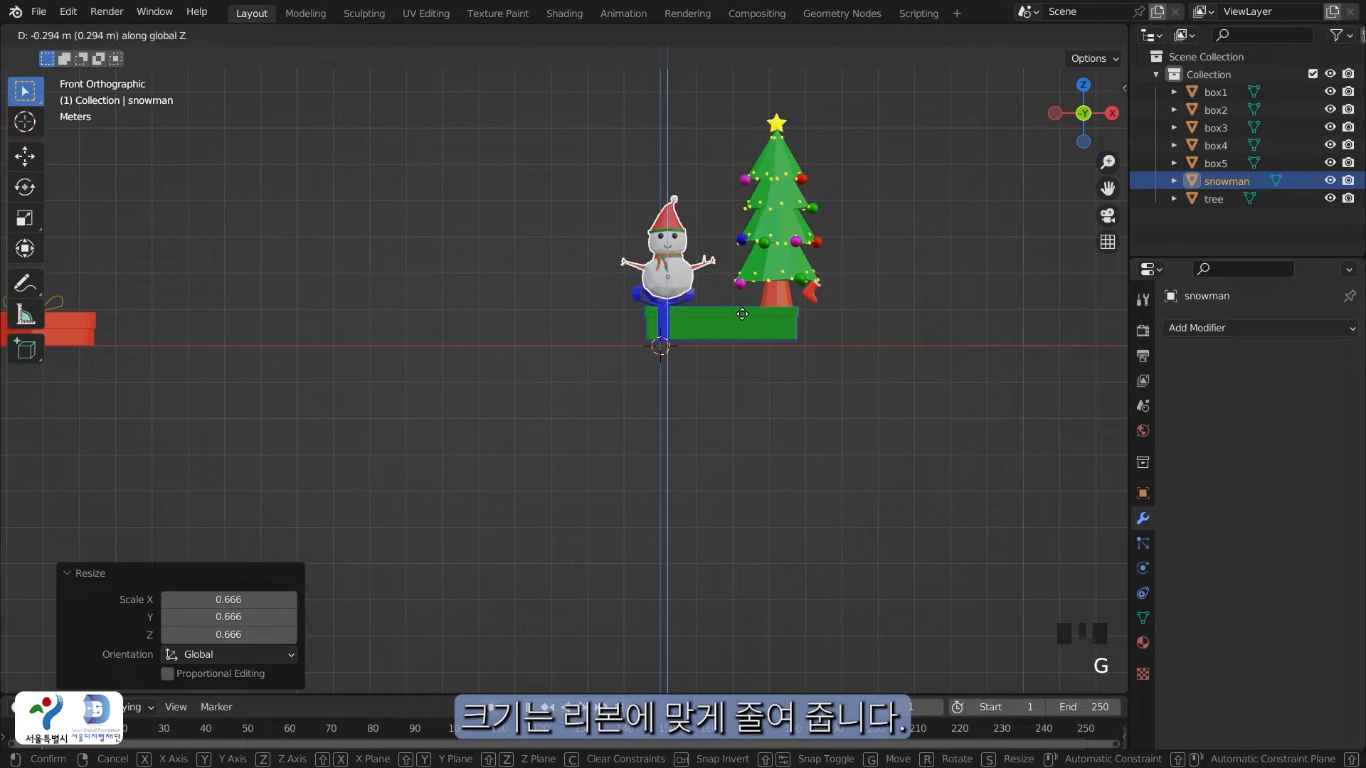
click(741, 316)
In top view, move the snowman about 0.65 m along the Y axis toward the centre of the blue bow
key(grave)
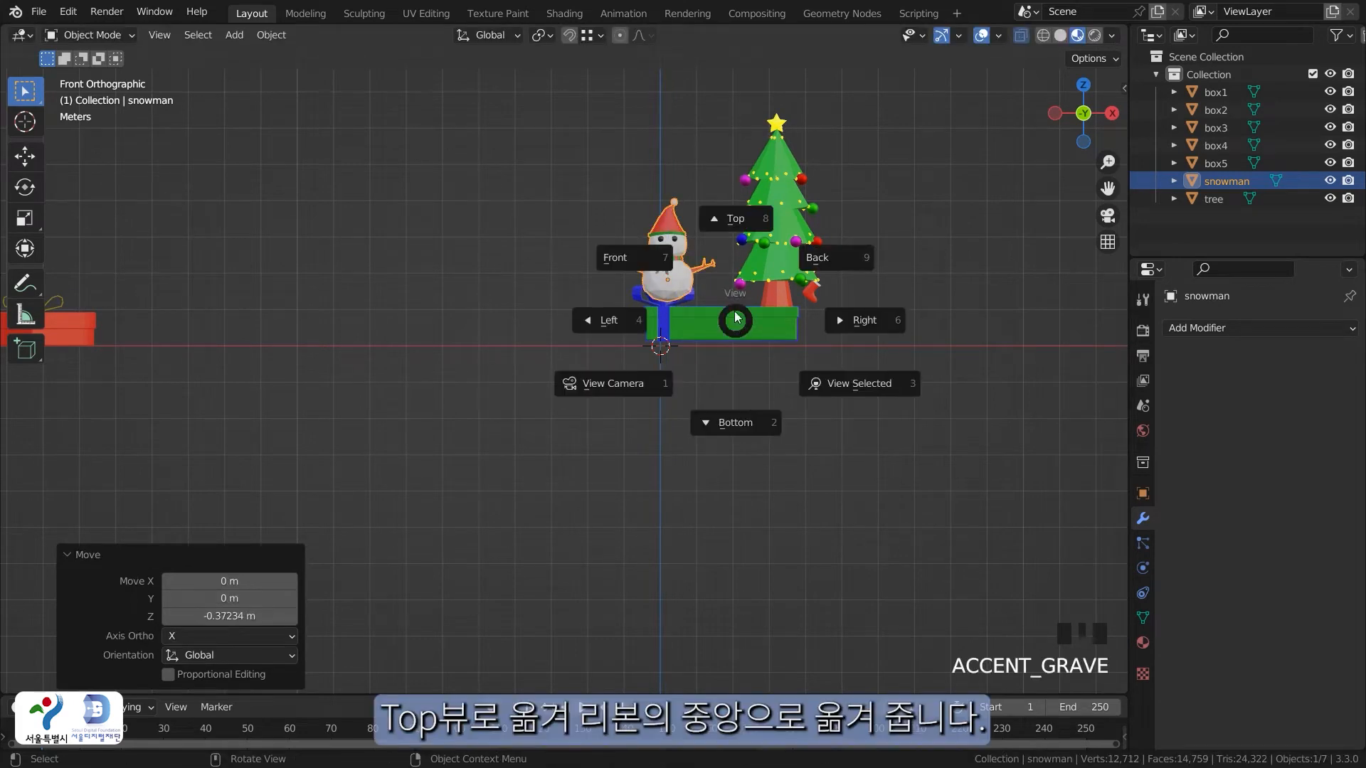
click(741, 217)
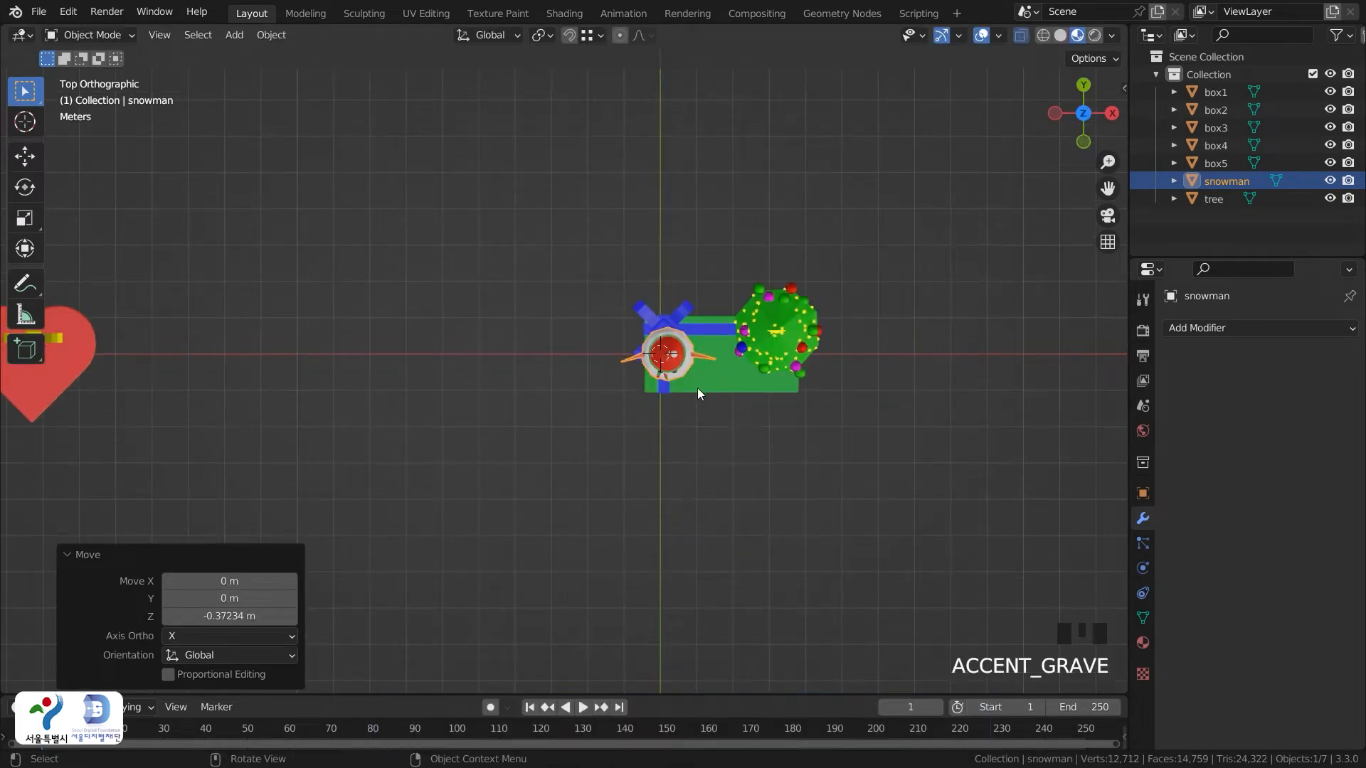
key(g)
key(y)
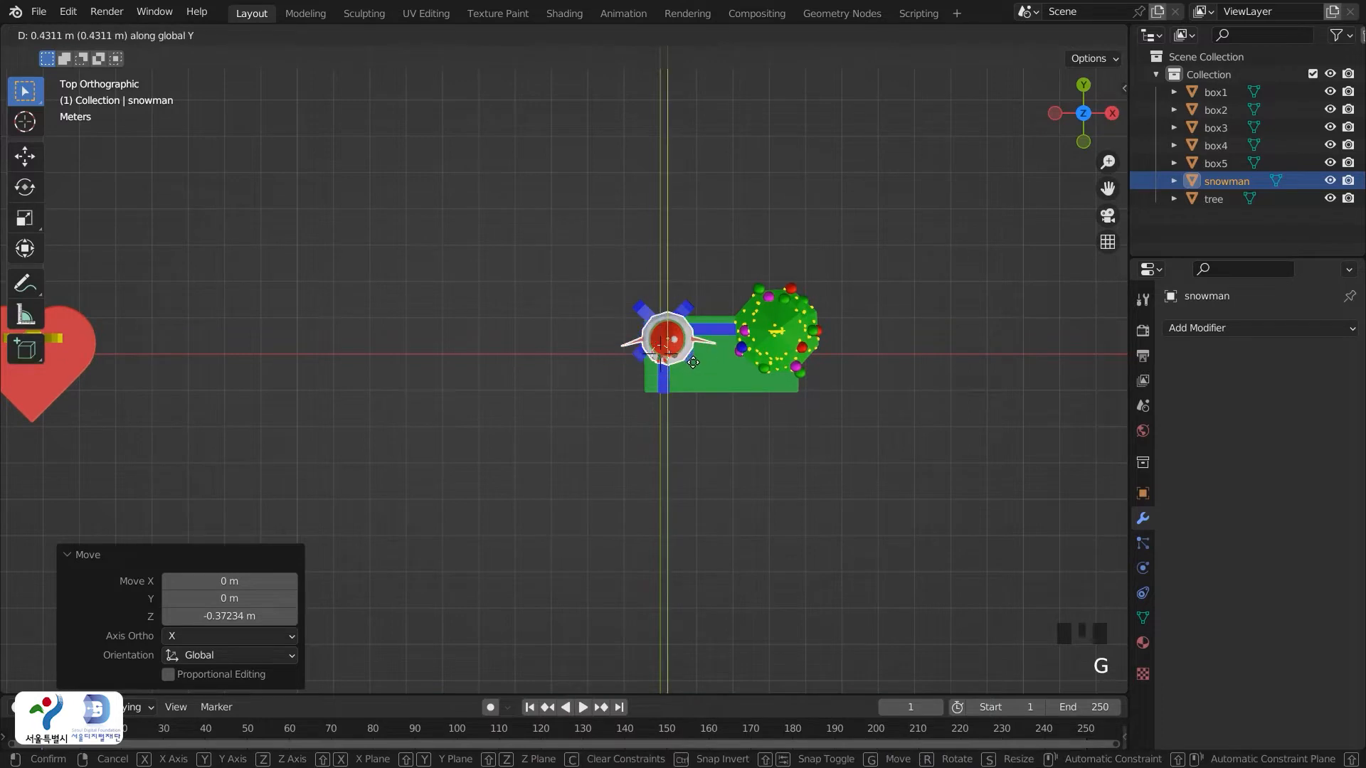
click(694, 355)
scroll(729, 383, up, 4)
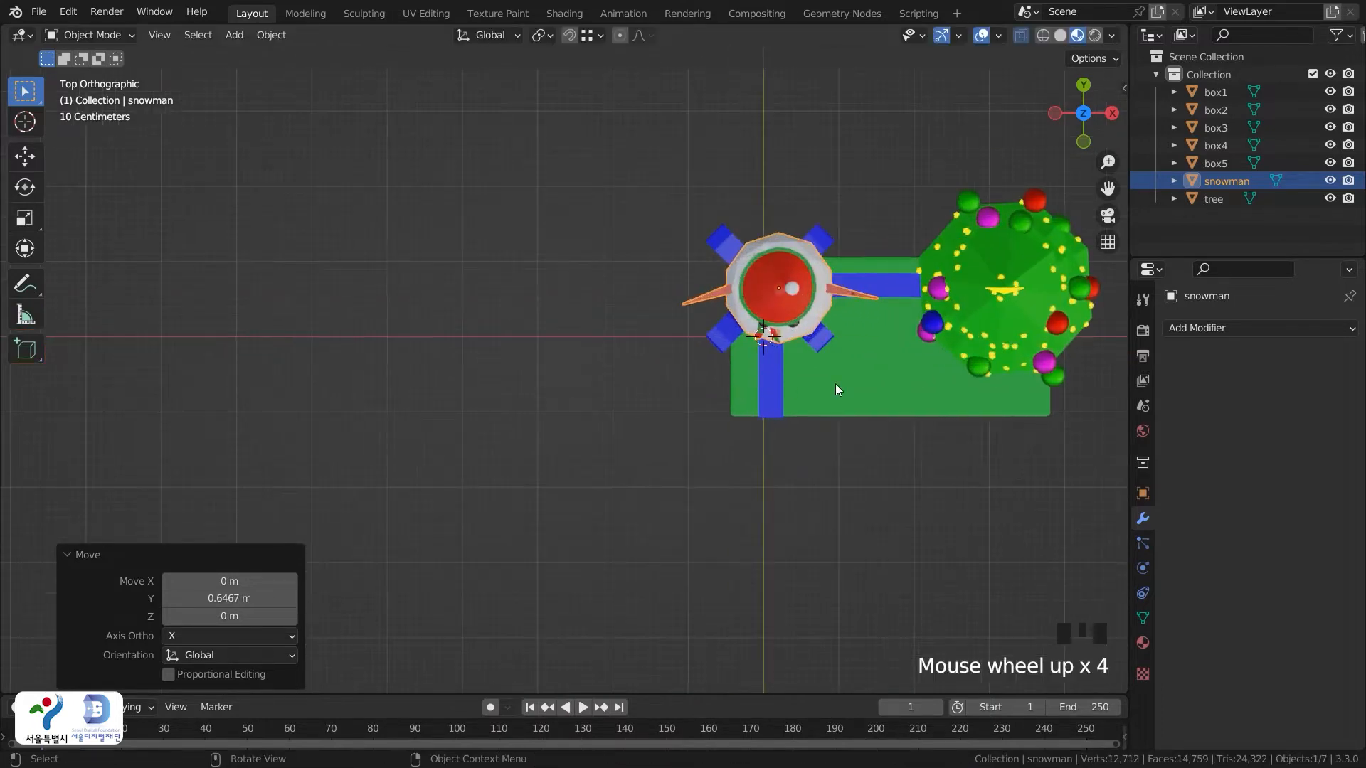
Shift the snowman slightly in the negative X direction to centre it on the bow
shift+middle_drag(881, 424, 560, 450)
click(496, 396)
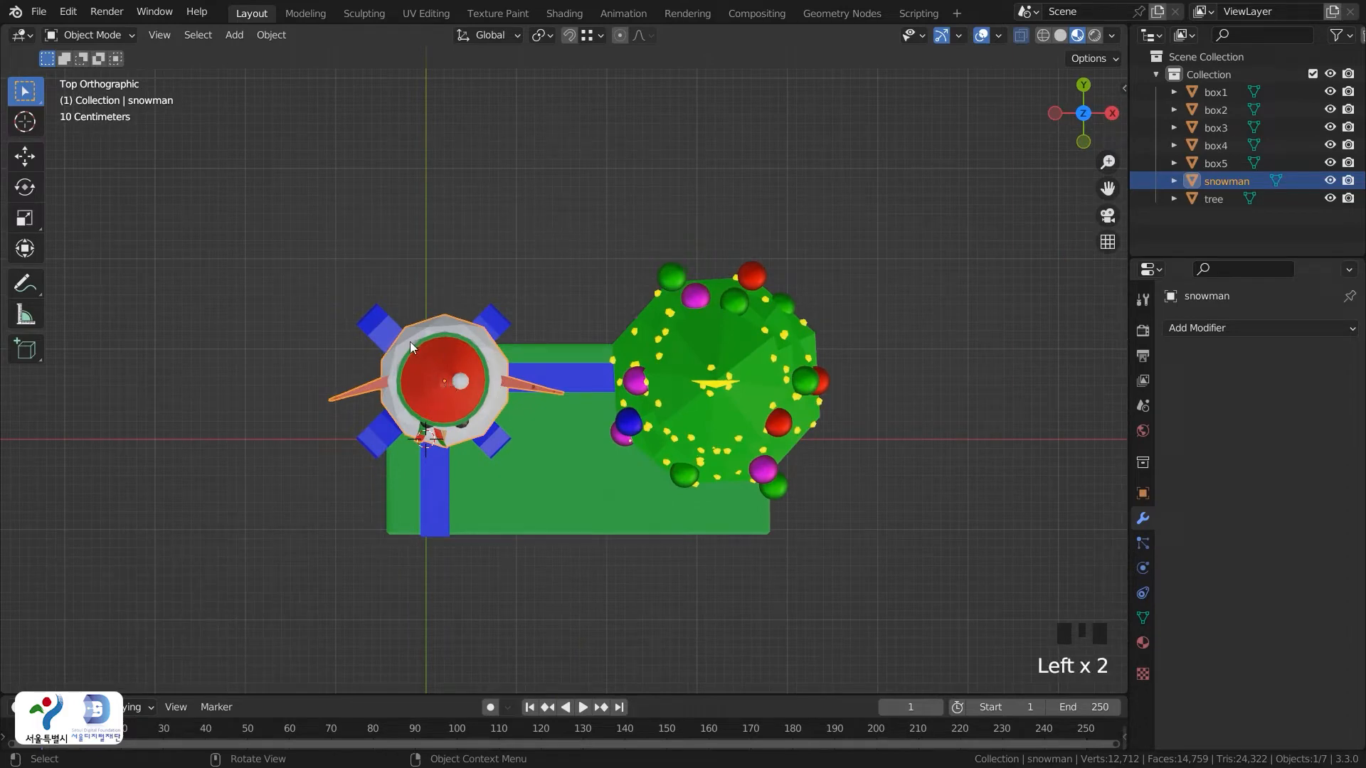
key(g)
key(x)
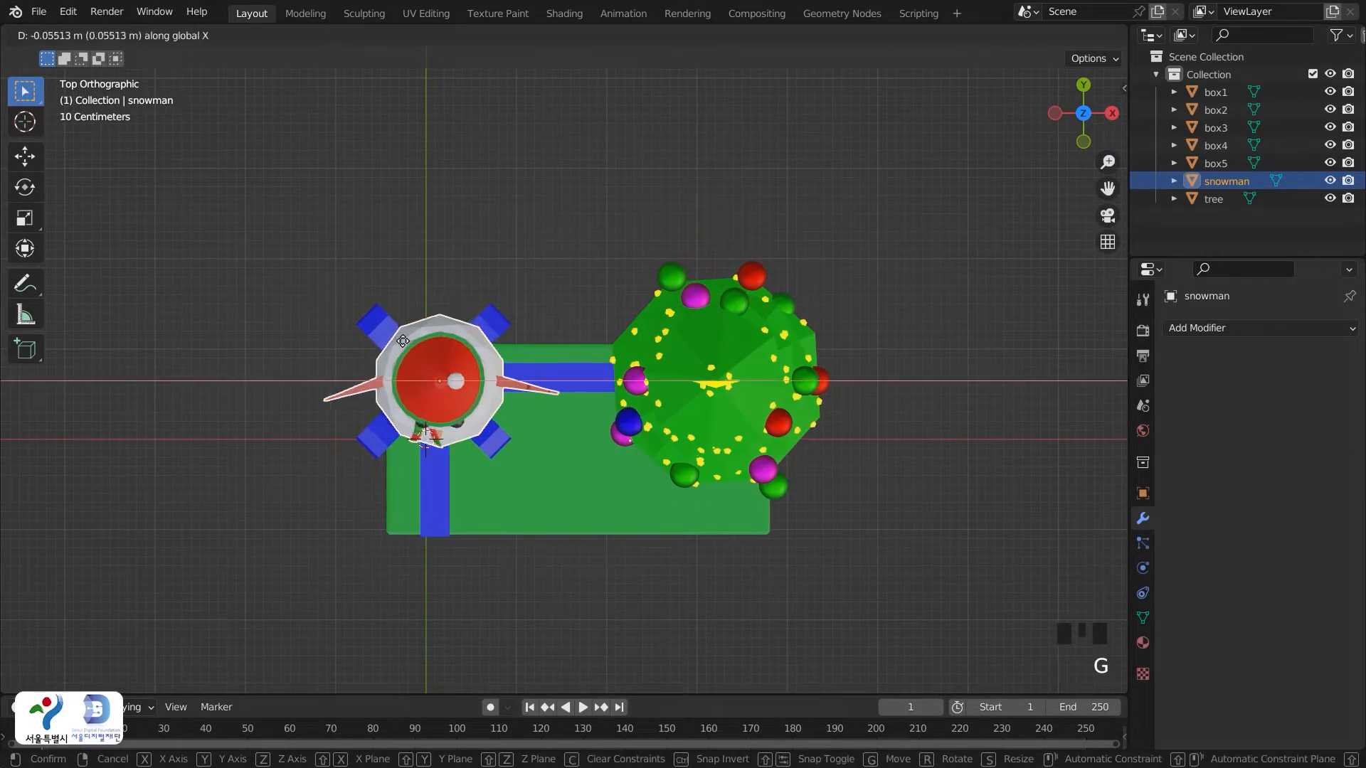
click(401, 342)
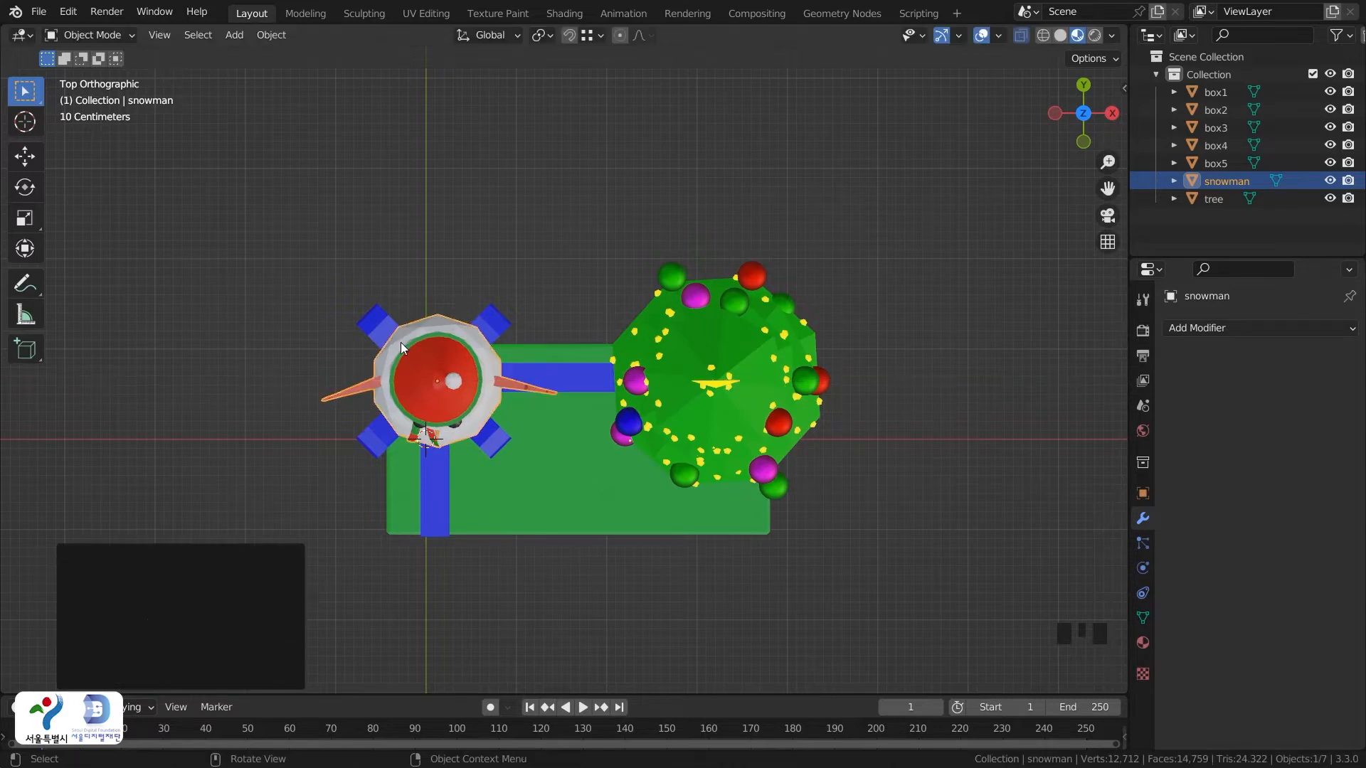
click(545, 596)
Rotate the snowman about 30° around the Z axis so that it faces toward the tree side
middle_drag(547, 601, 577, 489)
scroll(554, 444, down, 2)
mouse_move(554, 444)
middle_down()
mouse_move(565, 488)
mouse_move(506, 296)
mouse_move(578, 439)
middle_up()
click(506, 297)
key(r)
key(z)
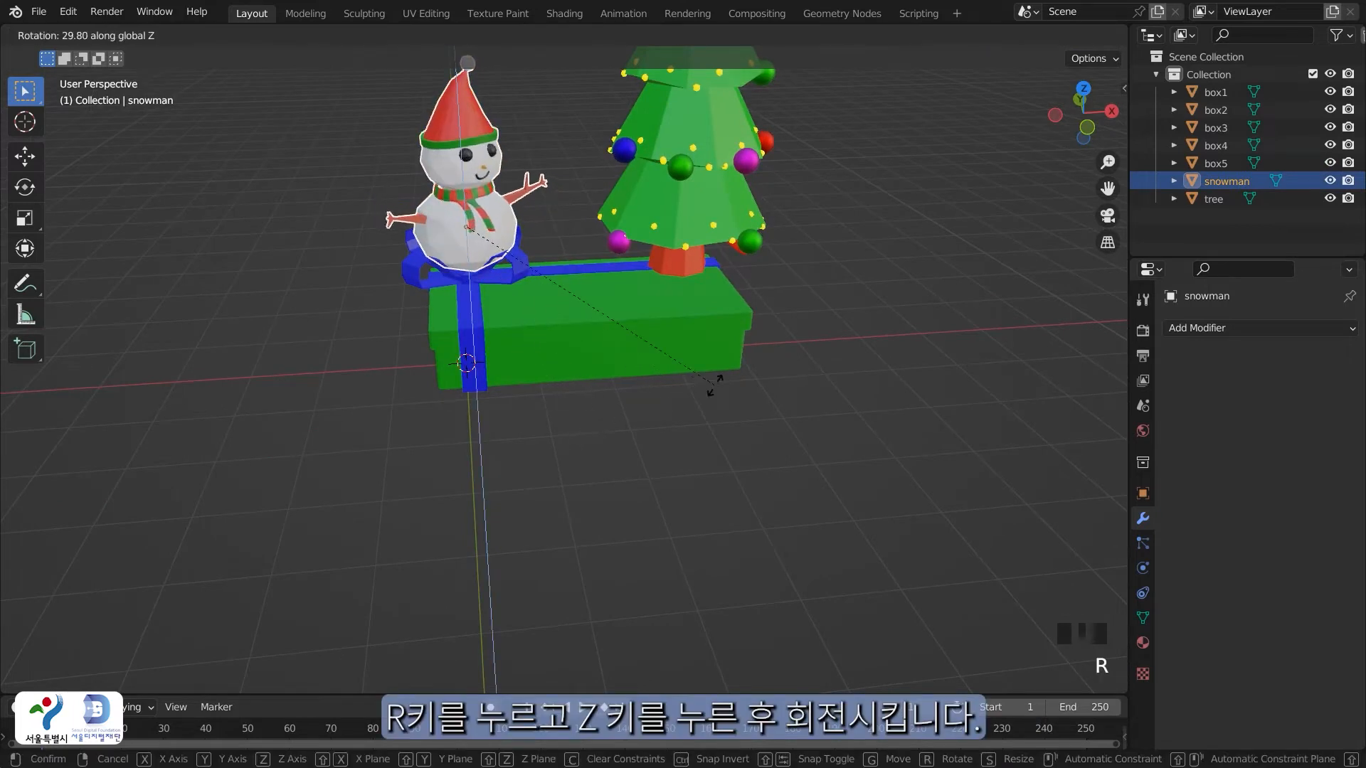
click(707, 394)
click(753, 438)
In front view, select the snowman, tree and green base box together and shift them a short distance along negative X
scroll(720, 428, down, 3)
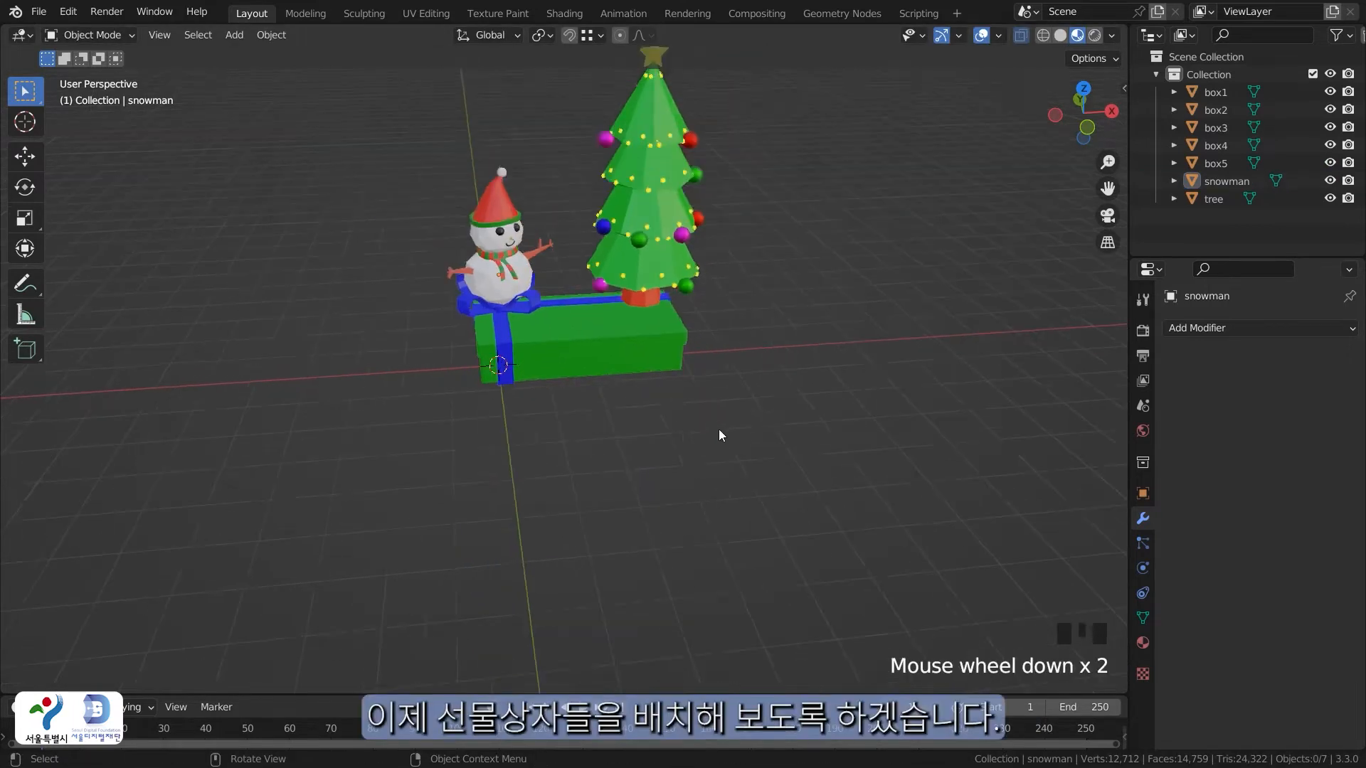
middle_drag(654, 452, 661, 454)
scroll(750, 419, down, 5)
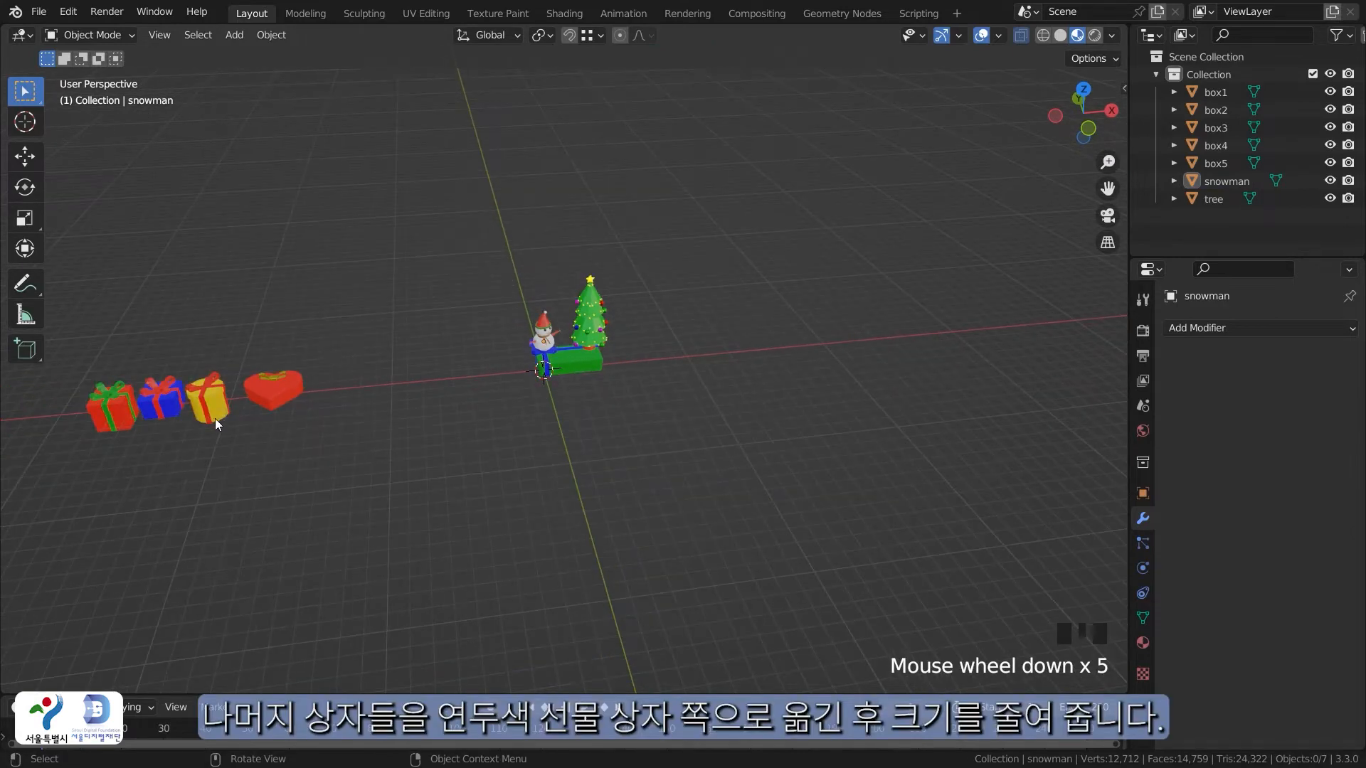
key(grave)
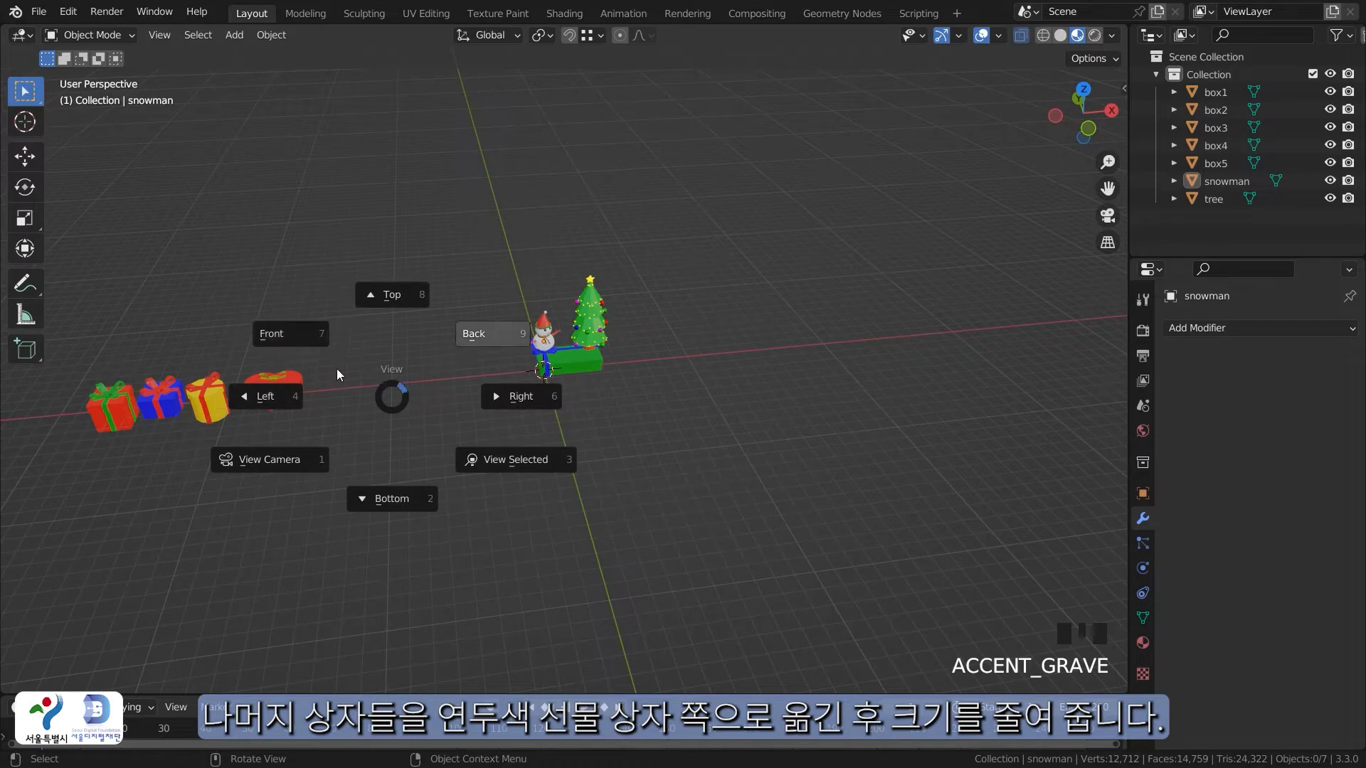
click(292, 343)
drag(501, 331, 650, 395)
key(g)
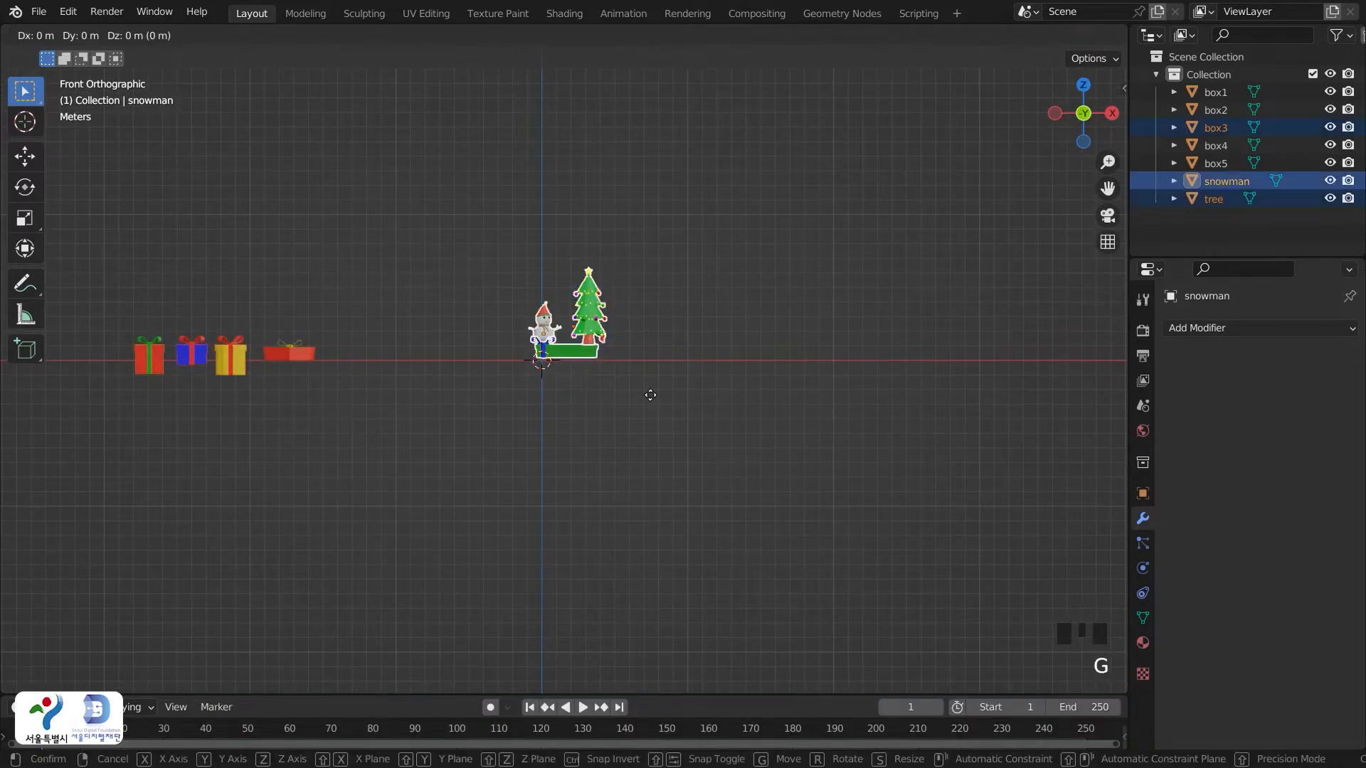
click(651, 395)
click(424, 223)
drag(424, 224, 672, 371)
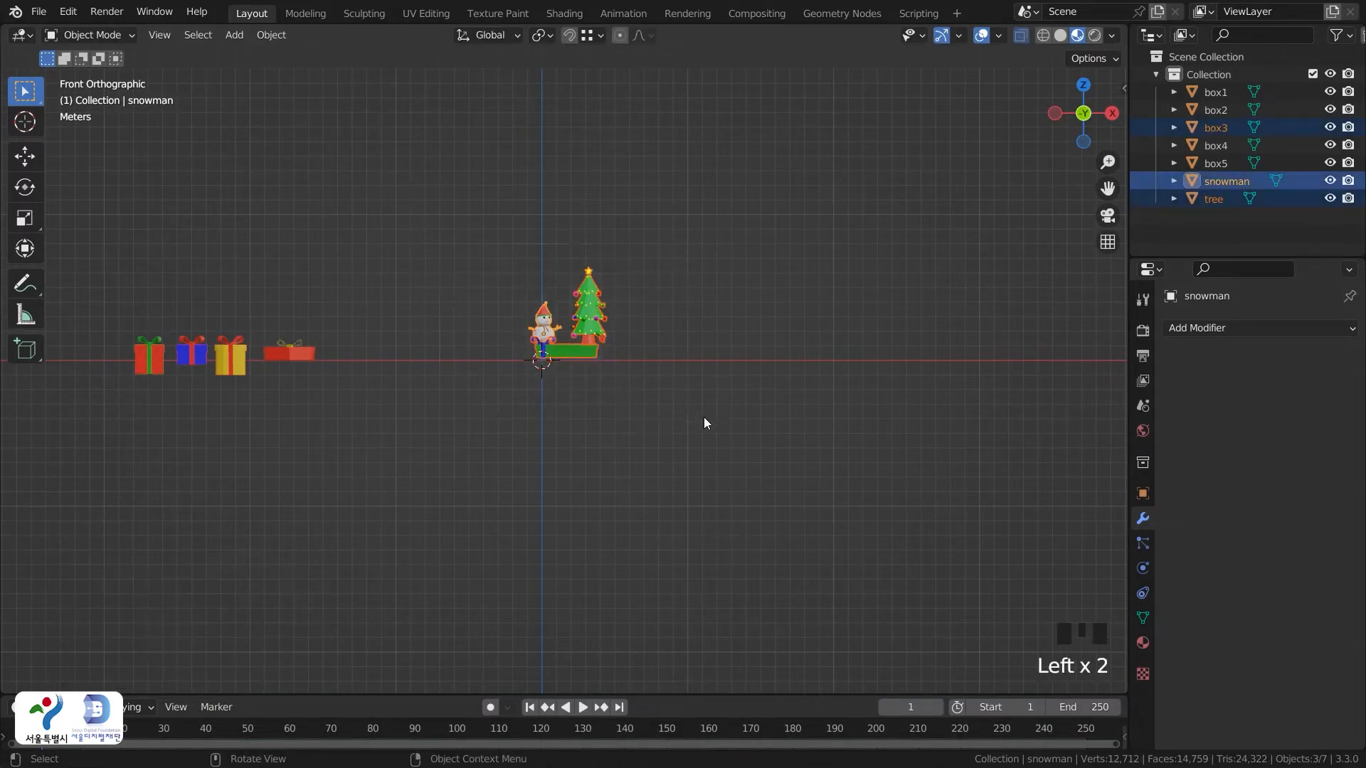
key(g)
key(x)
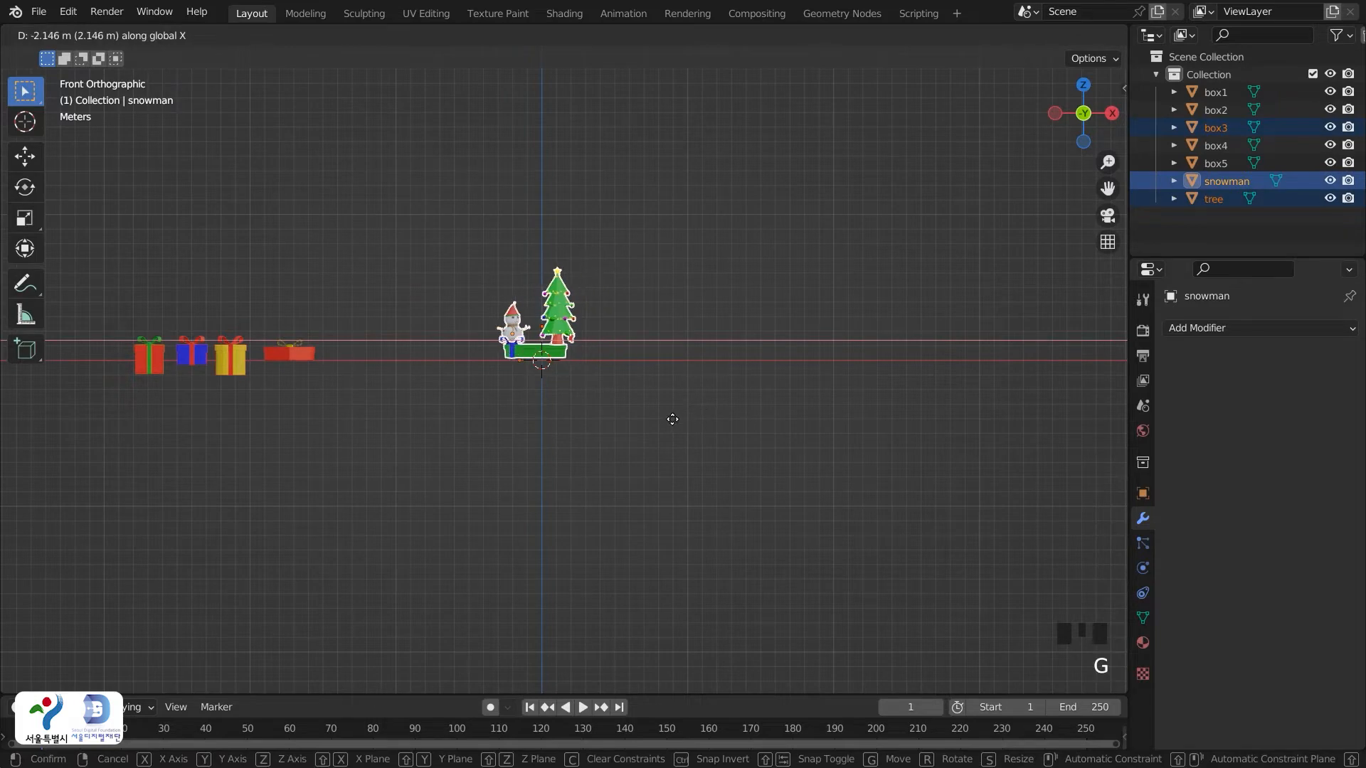
click(677, 420)
Select the four remaining gift boxes, scale them to 0.508 and move them about 27.3 m along X beside the green box
drag(96, 313, 374, 404)
key(s)
click(296, 381)
key(g)
key(x)
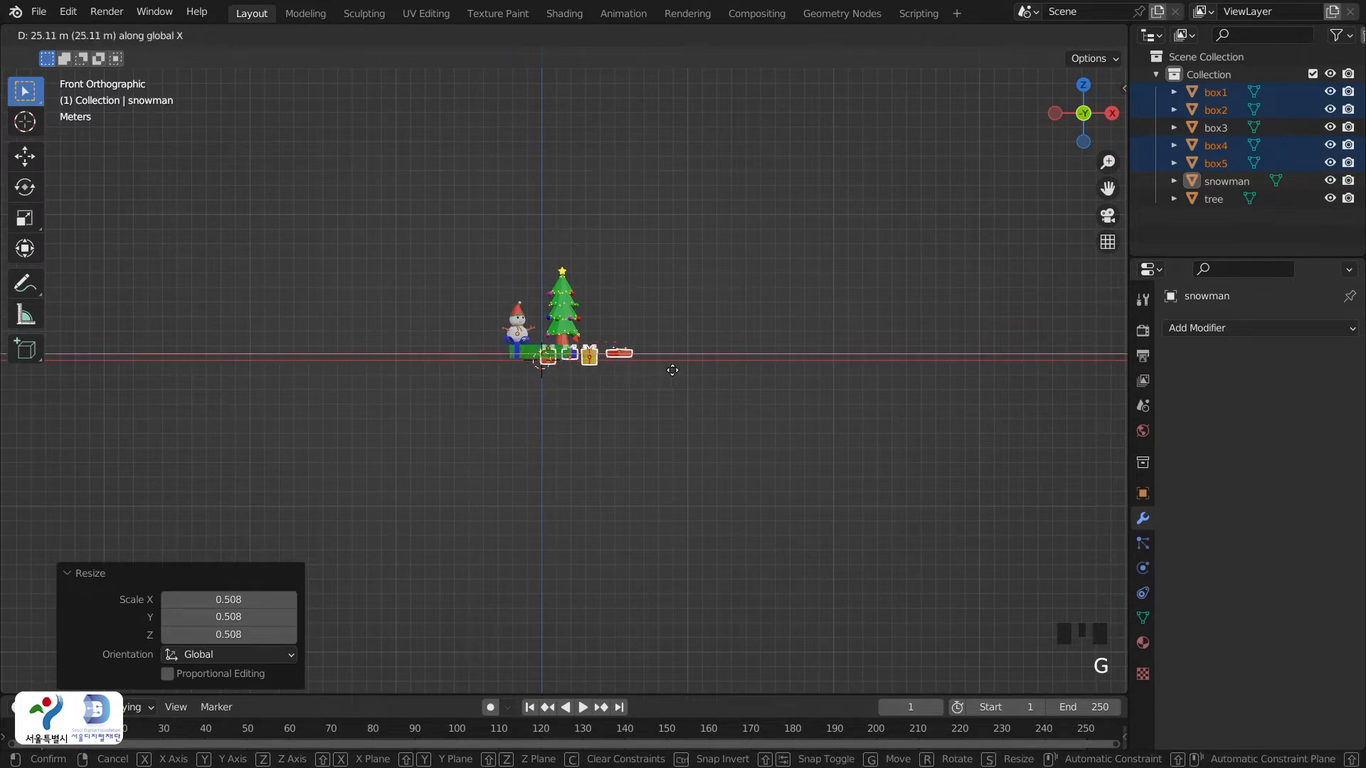
click(693, 373)
Scale the four selected gift boxes down a little further relative to the green base box
scroll(658, 409, up, 8)
shift+middle_drag(664, 405, 691, 540)
key(s)
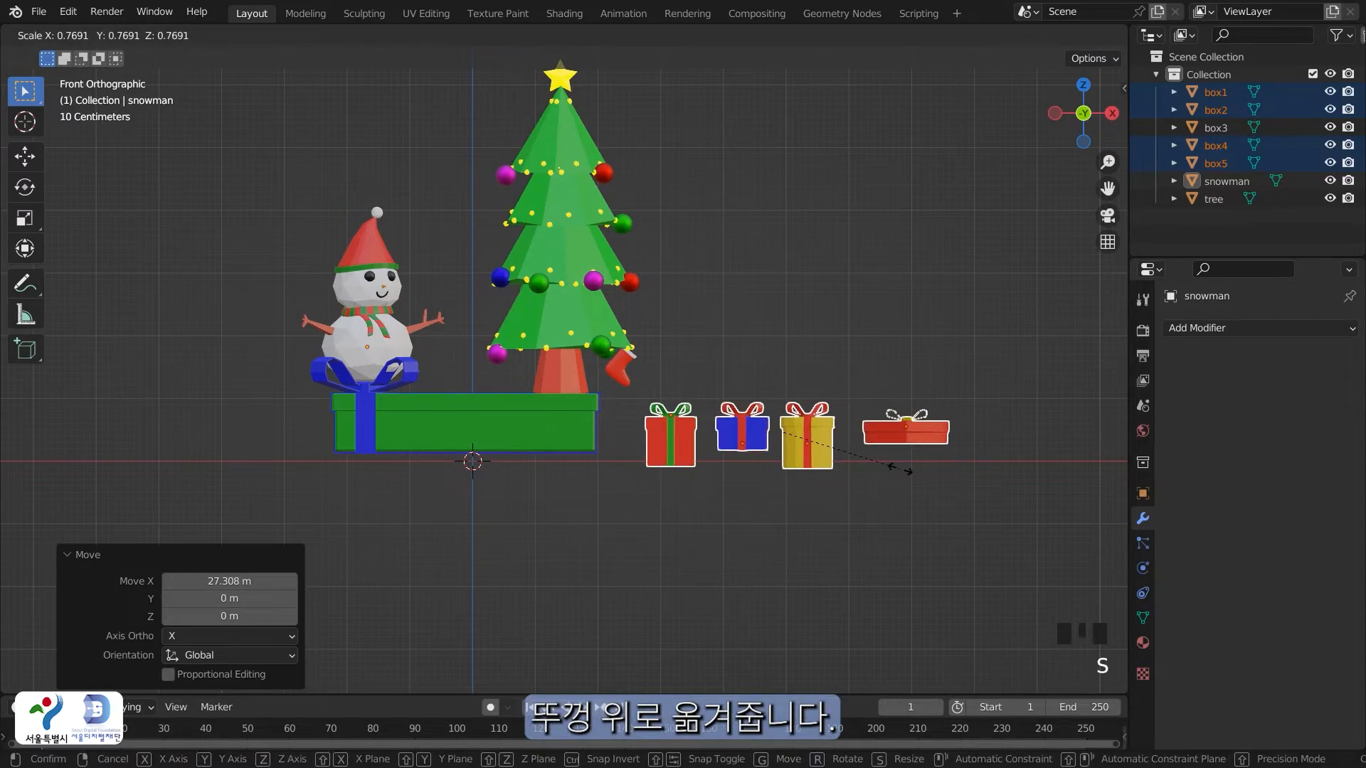
click(730, 412)
Move the four gift boxes about 3.1 m along negative X and raise them about 1.17 m along Z to lid height
key(g)
key(x)
click(543, 423)
key(g)
key(z)
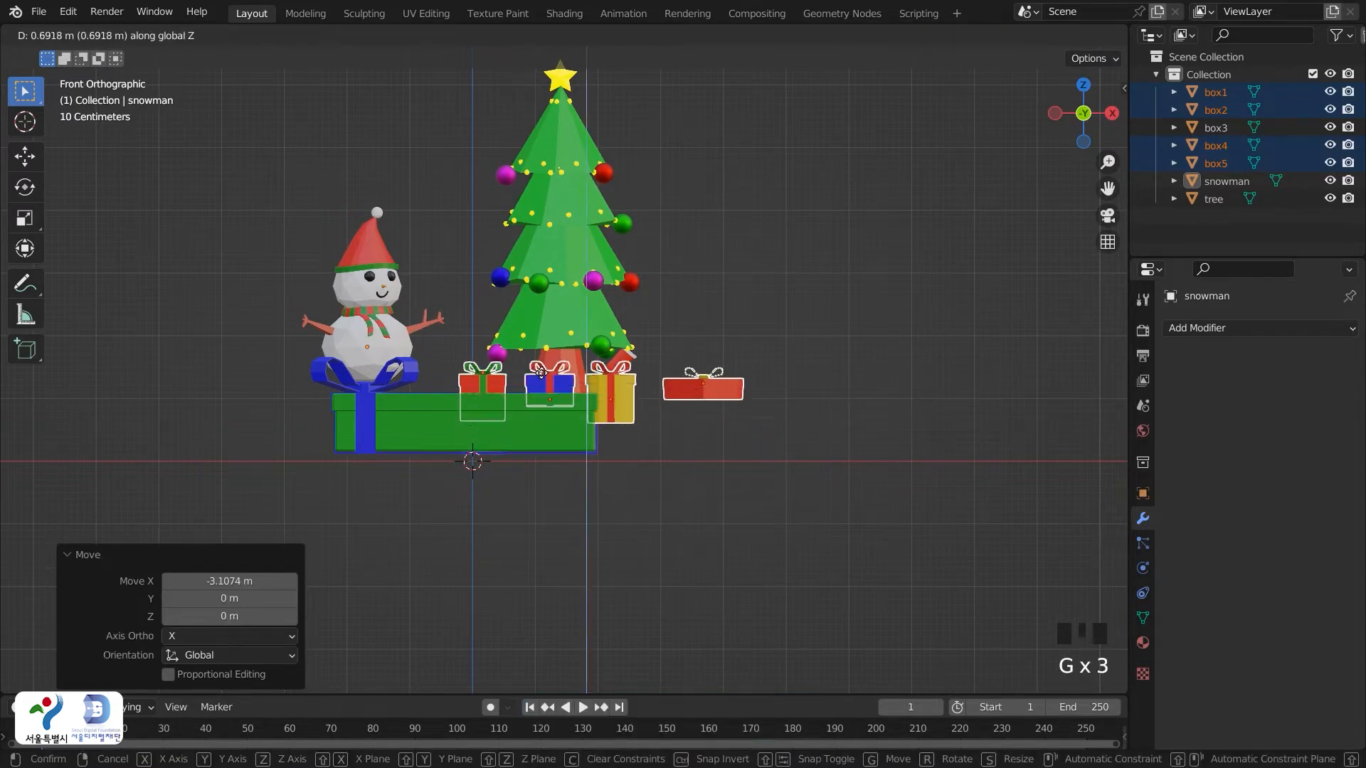
click(542, 349)
In top view, move the four gift boxes about -0.1 m in X and -0.65 m in Y to the lid's front edge
key(grave)
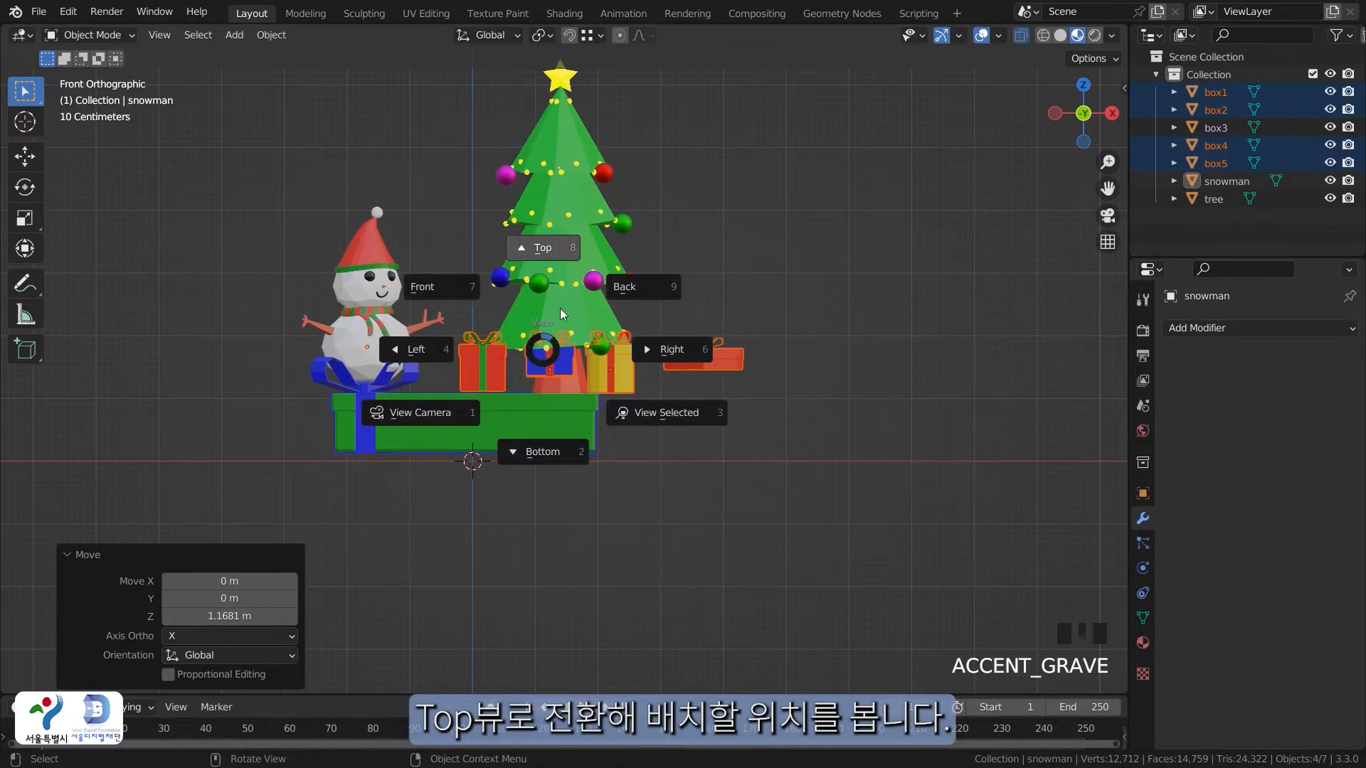
click(560, 271)
key(g)
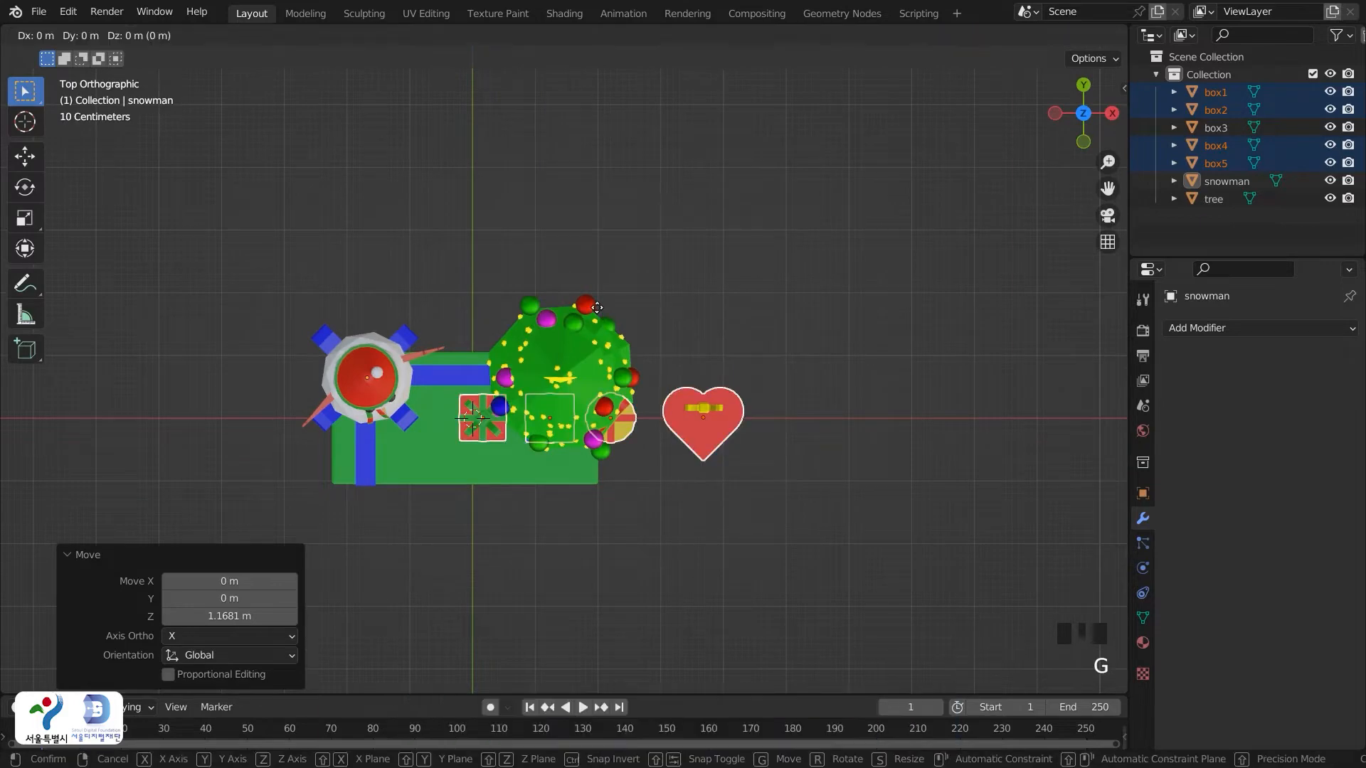
click(590, 348)
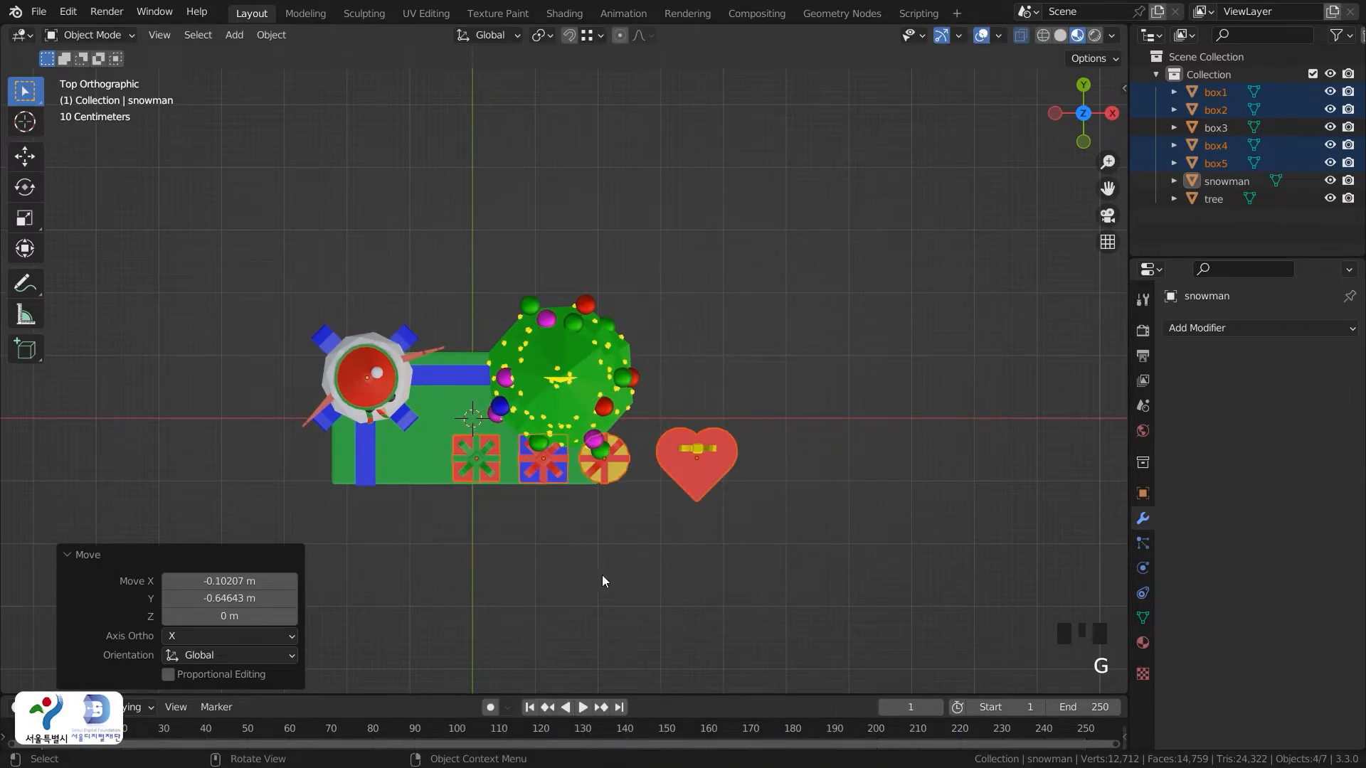
click(562, 590)
In front view, adjust the red square gift box slightly along the Z axis so that it rests on the green lid
middle_drag(550, 585, 564, 424)
scroll(527, 468, up, 2)
key(grave)
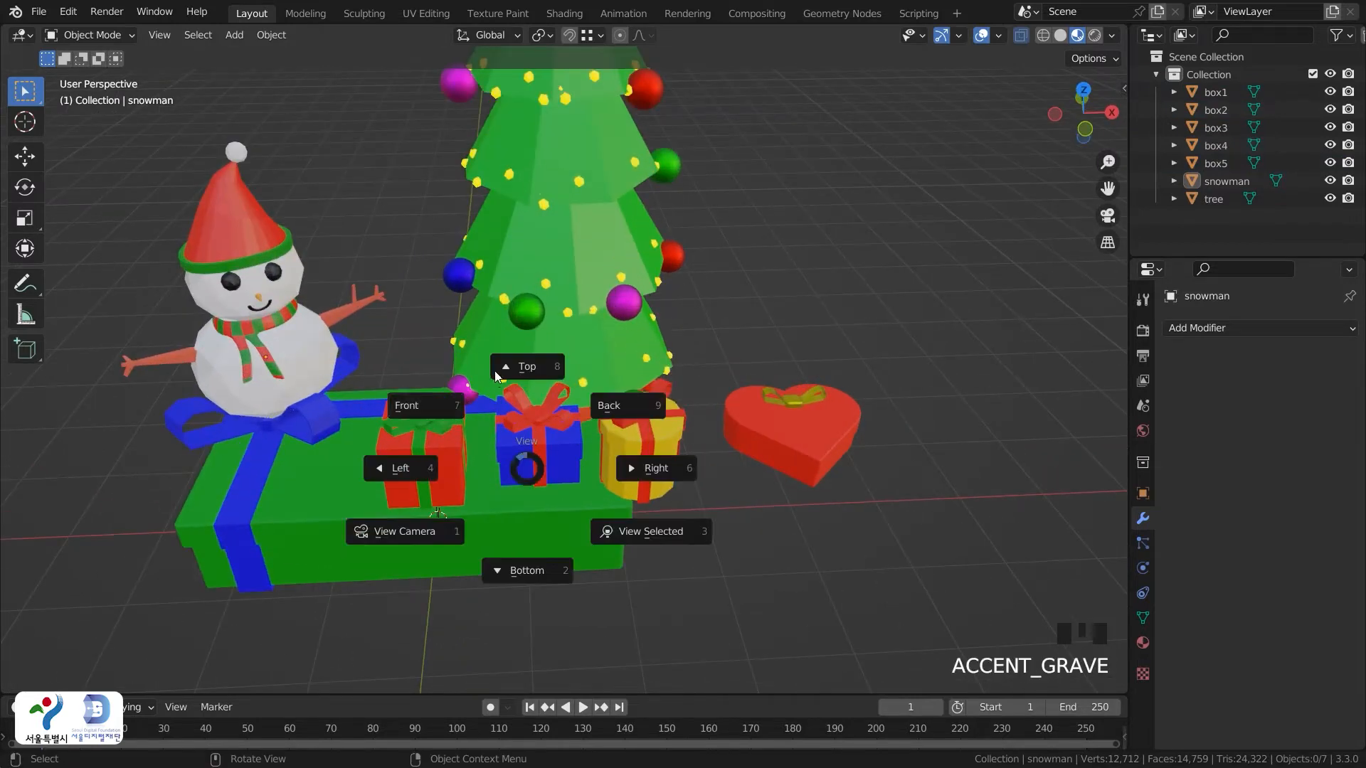
click(434, 392)
click(466, 368)
key(g)
key(z)
click(467, 373)
Lower the blue gift box about 0.2 m along the Z axis onto the green lid
click(533, 360)
key(g)
key(z)
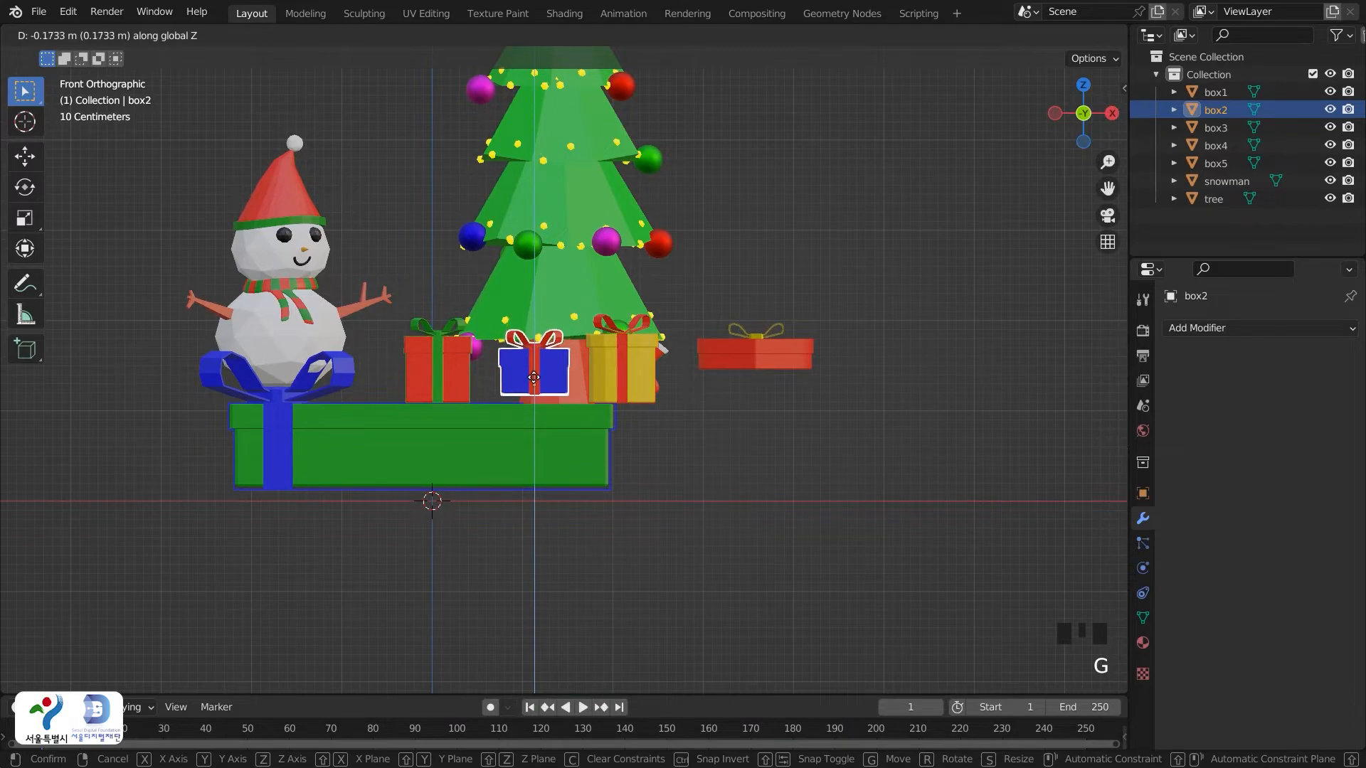
click(533, 382)
Lower the heart-shaped gift box about 0.43 m along the Z axis to the height of the lid surface
click(599, 382)
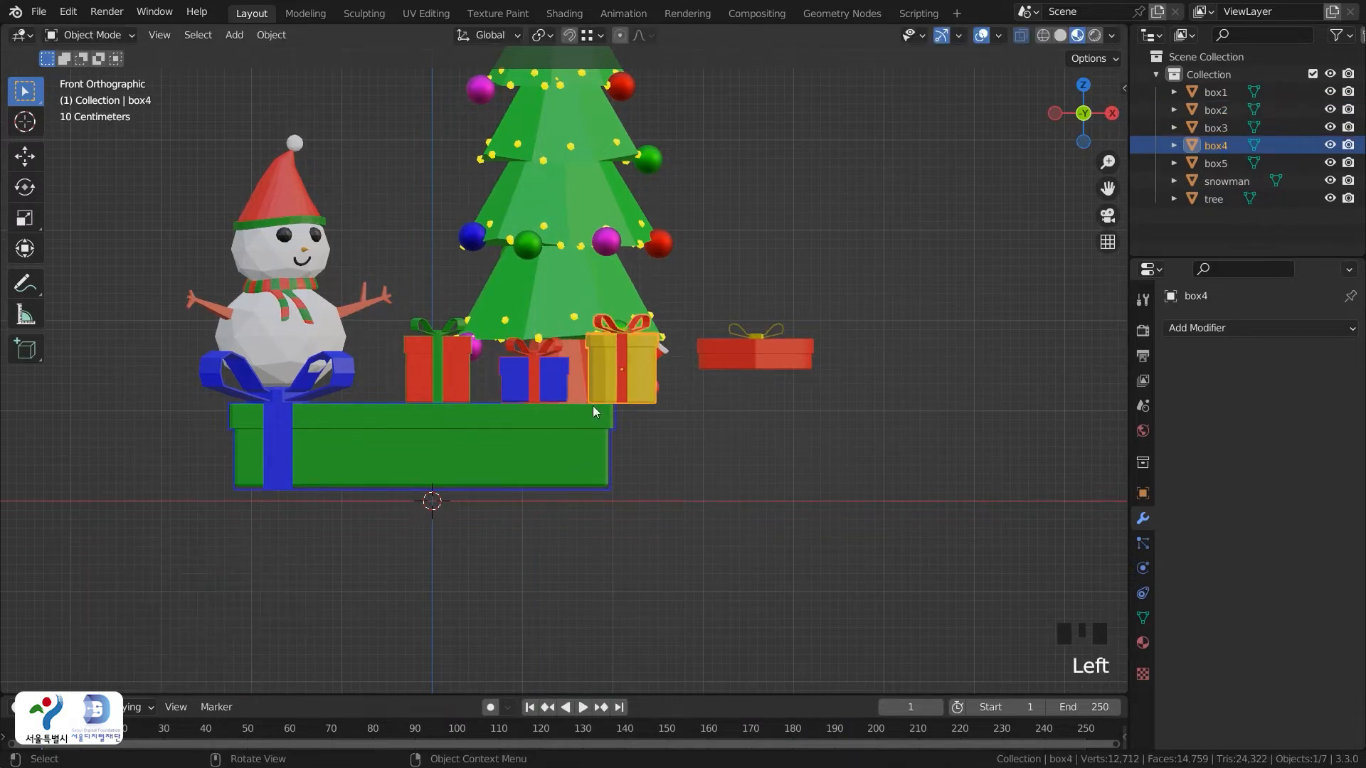
click(802, 358)
key(g)
key(z)
click(803, 393)
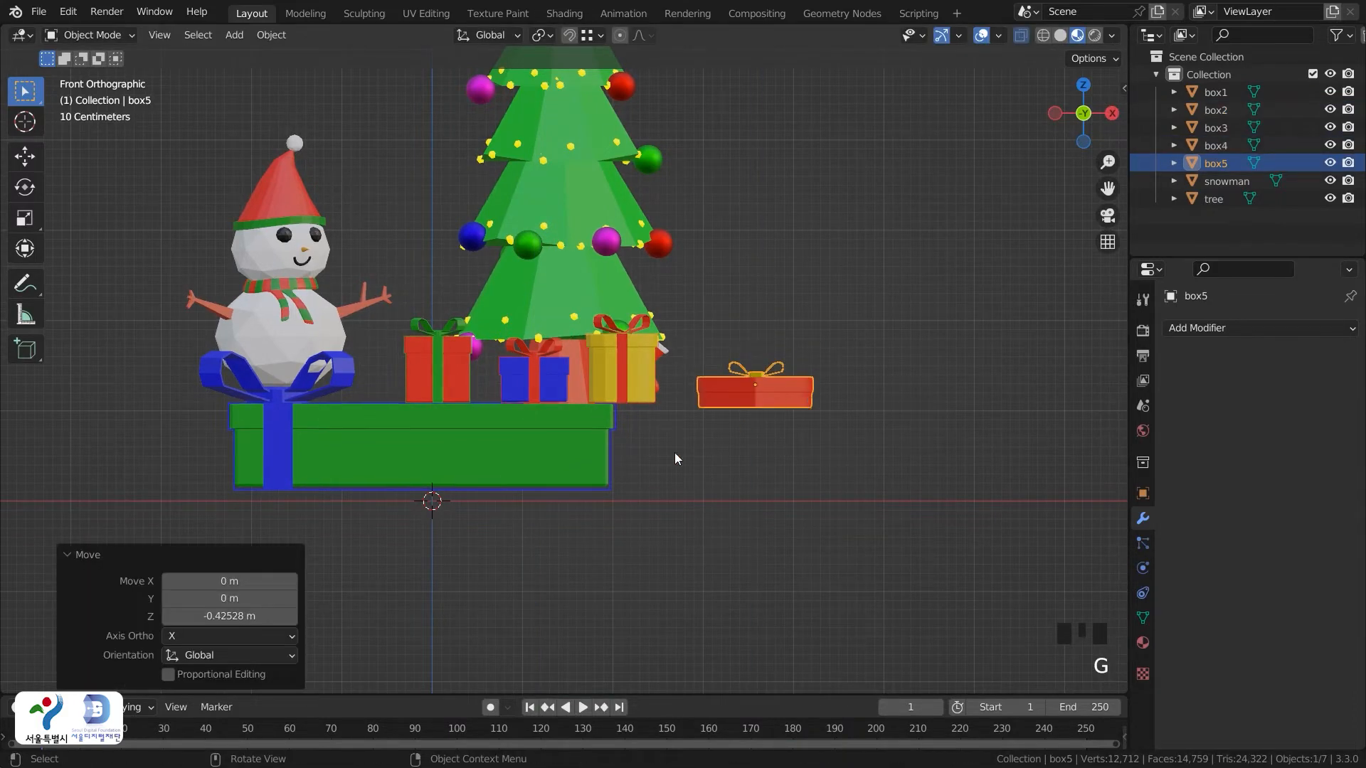
click(674, 452)
Select the red, blue, yellow and heart-shaped gift boxes together and scale them to 0.399
middle_drag(615, 390, 630, 494)
click(569, 477)
shift+click(629, 441)
shift+click(715, 415)
shift+click(813, 386)
key(s)
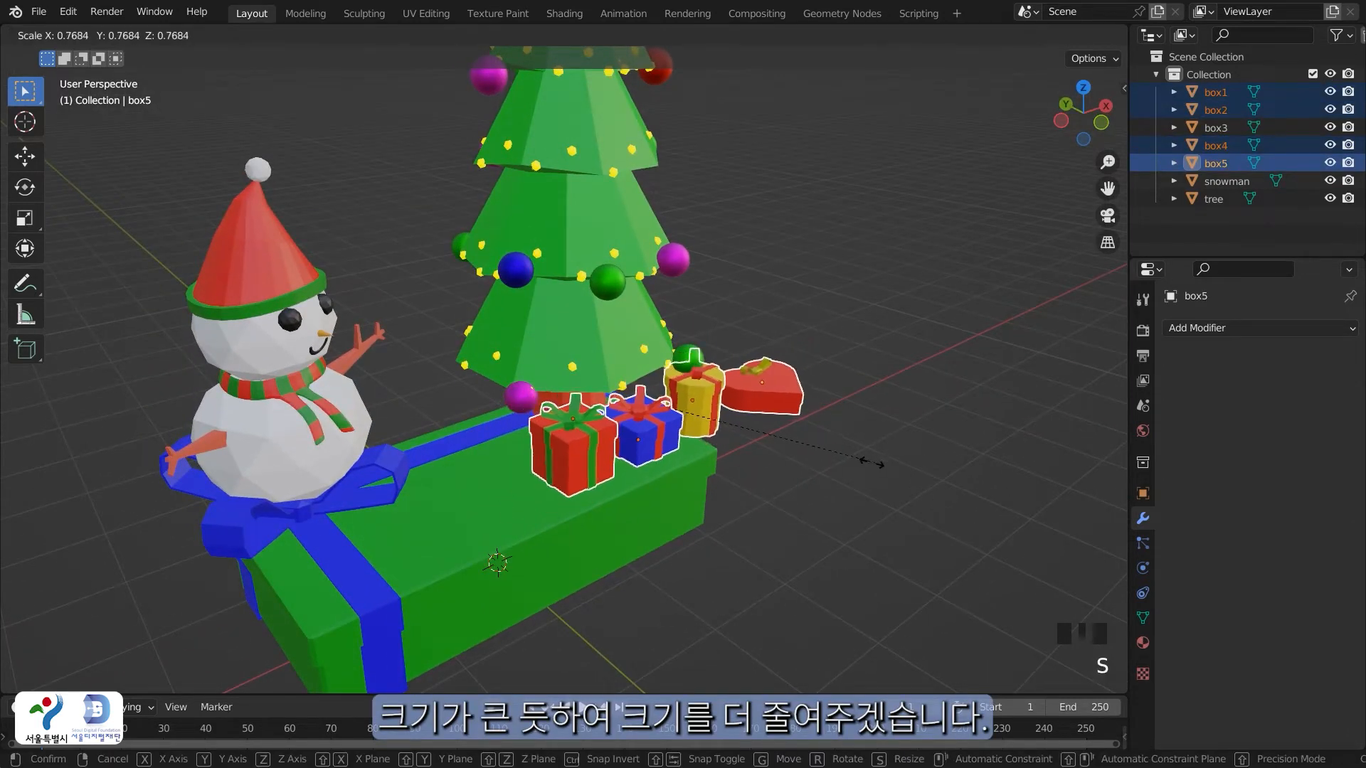
click(676, 462)
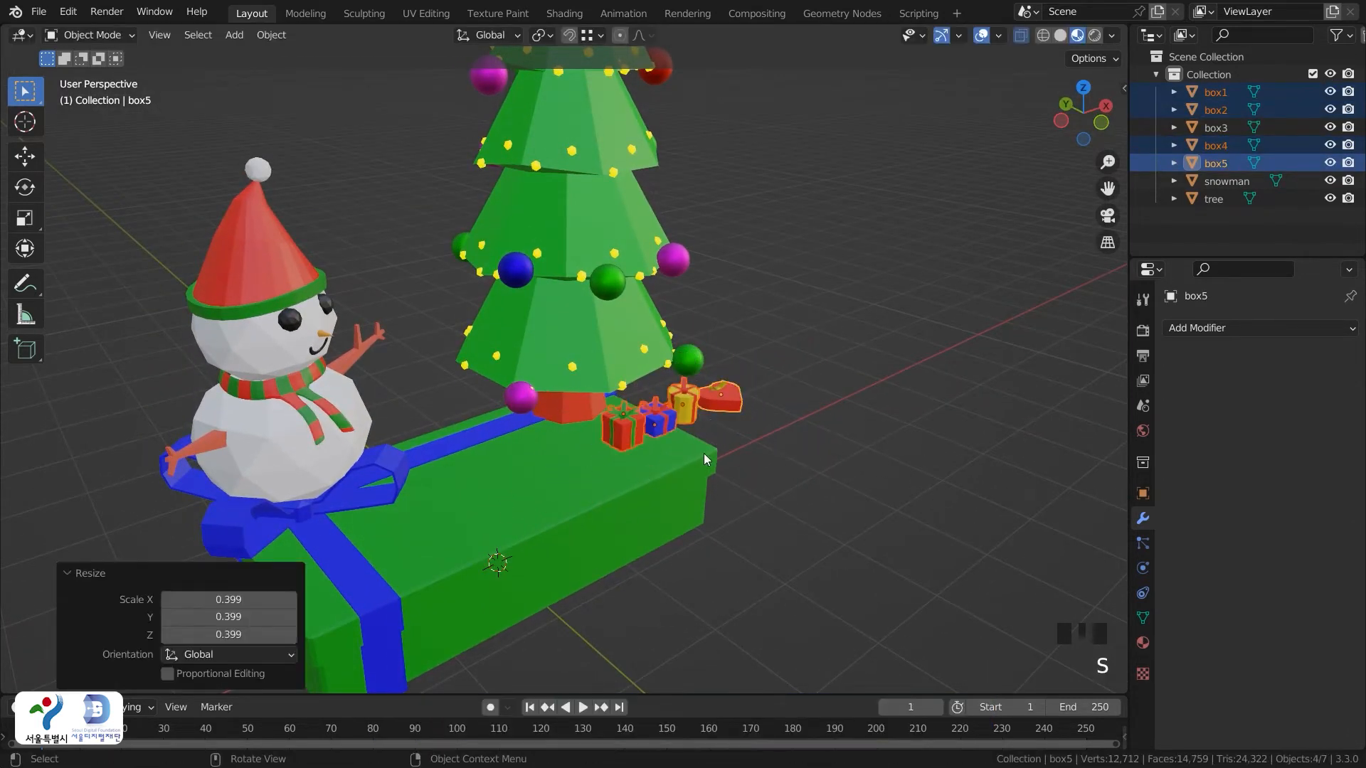
Select the red square gift box, set the snap target to Face Project and enable snapping
middle_drag(706, 458, 706, 454)
click(646, 431)
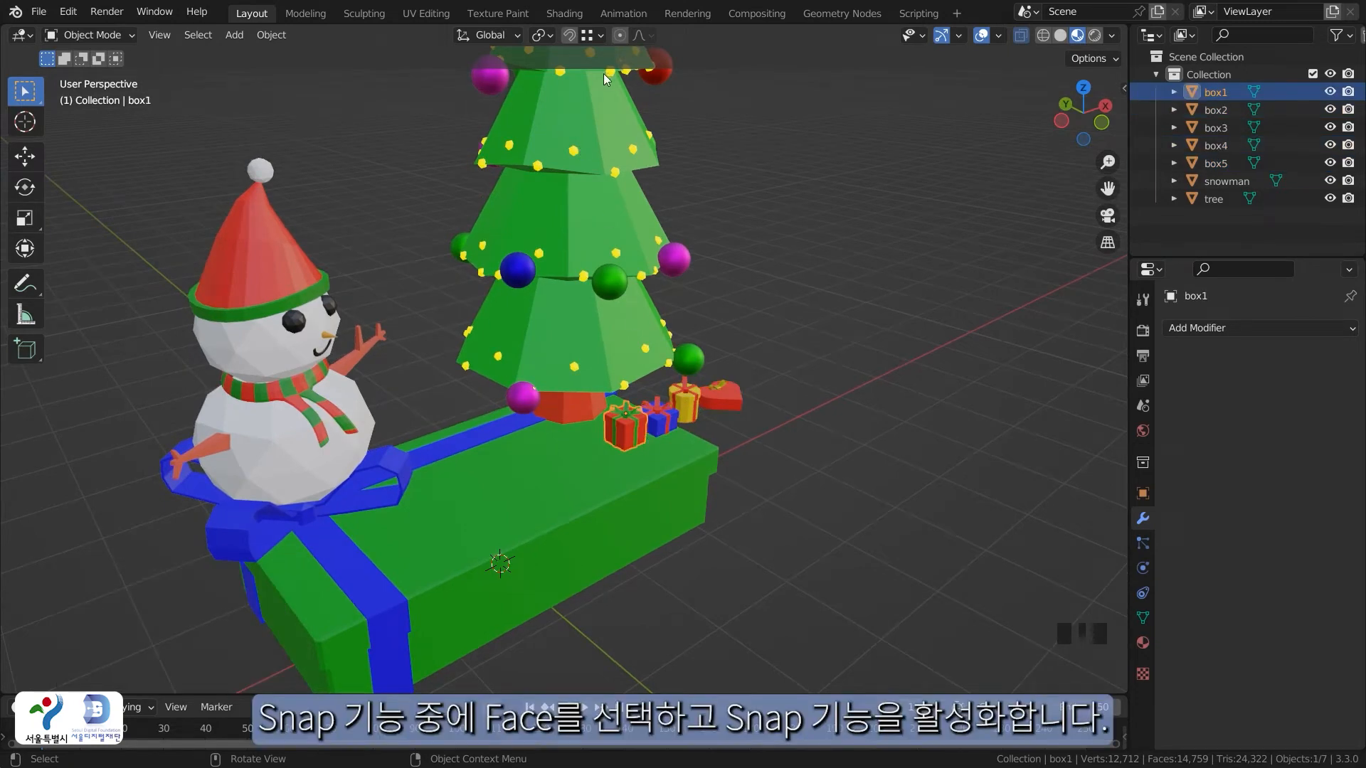
click(599, 37)
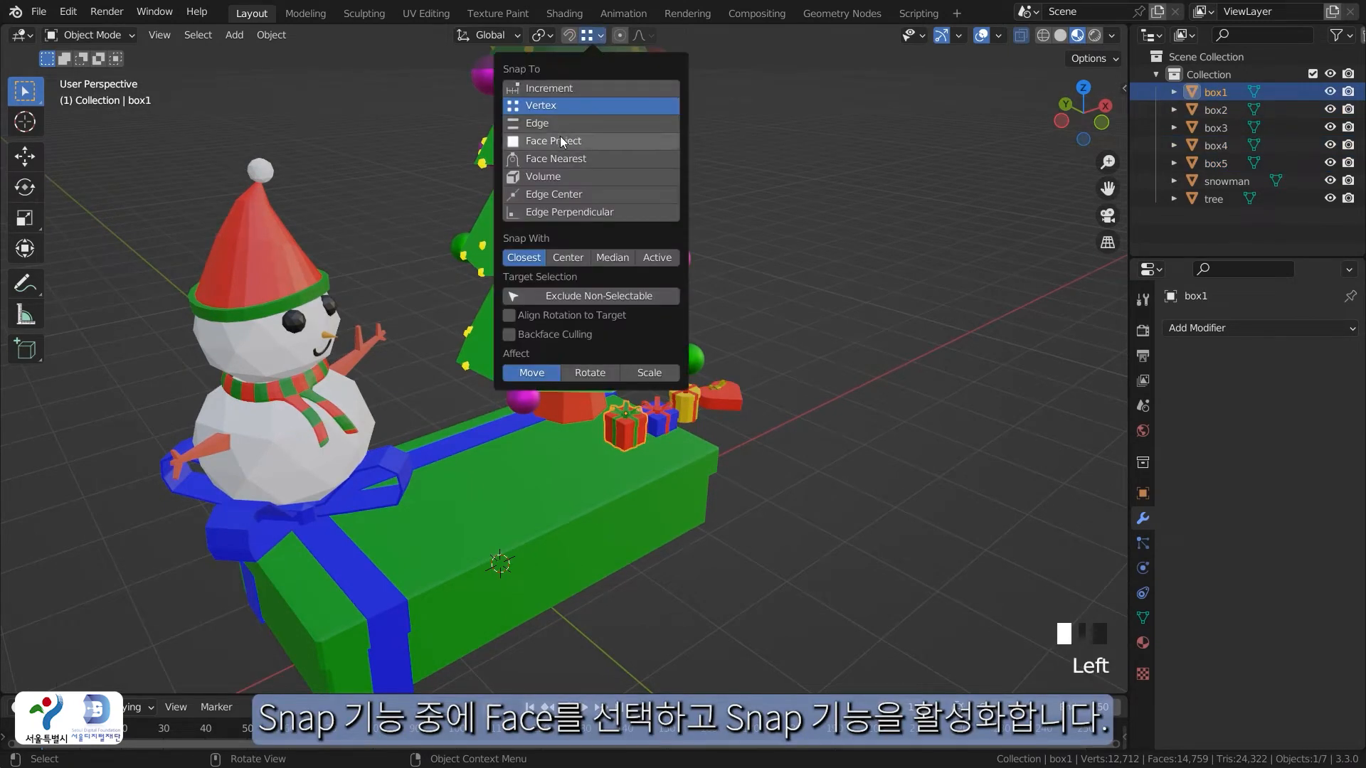
click(570, 37)
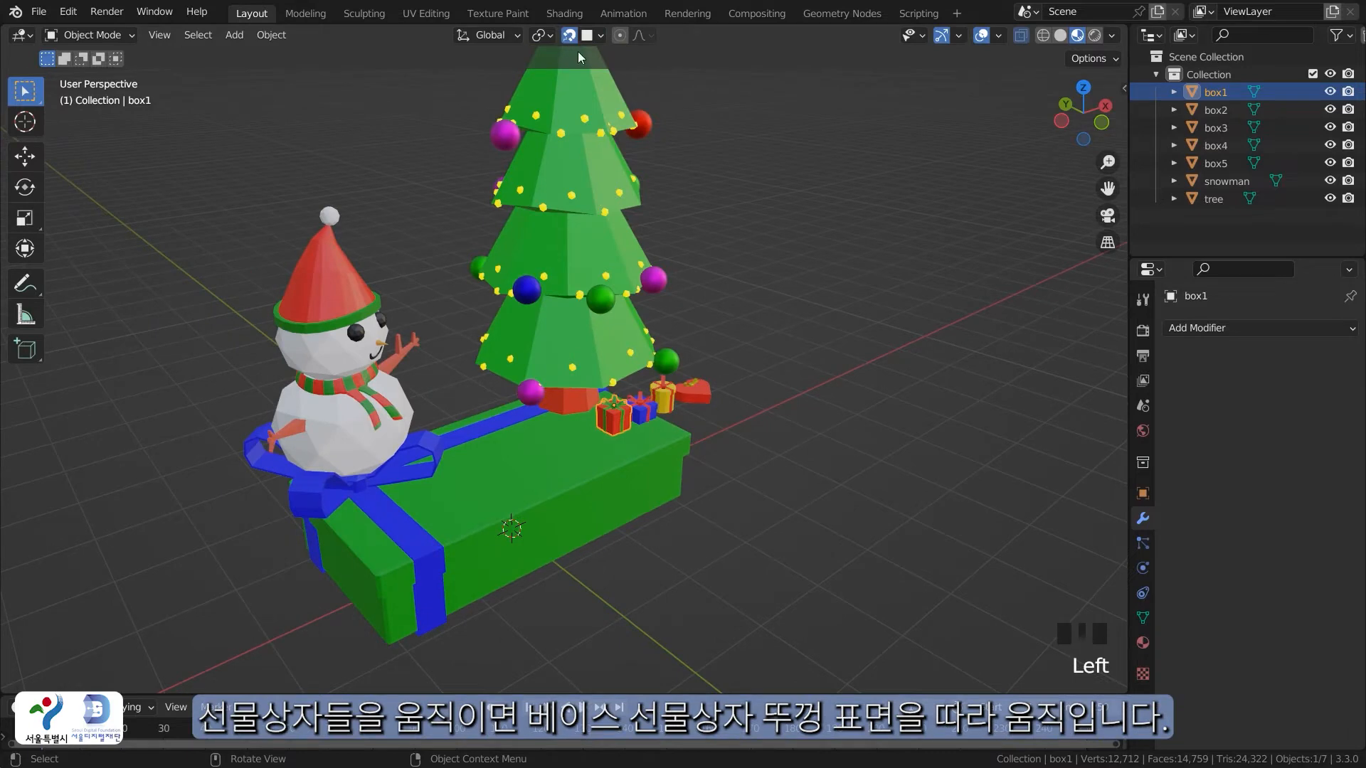
Move the red square and blue gift boxes along the lid surface to the front of the tree trunk
click(629, 419)
key(g)
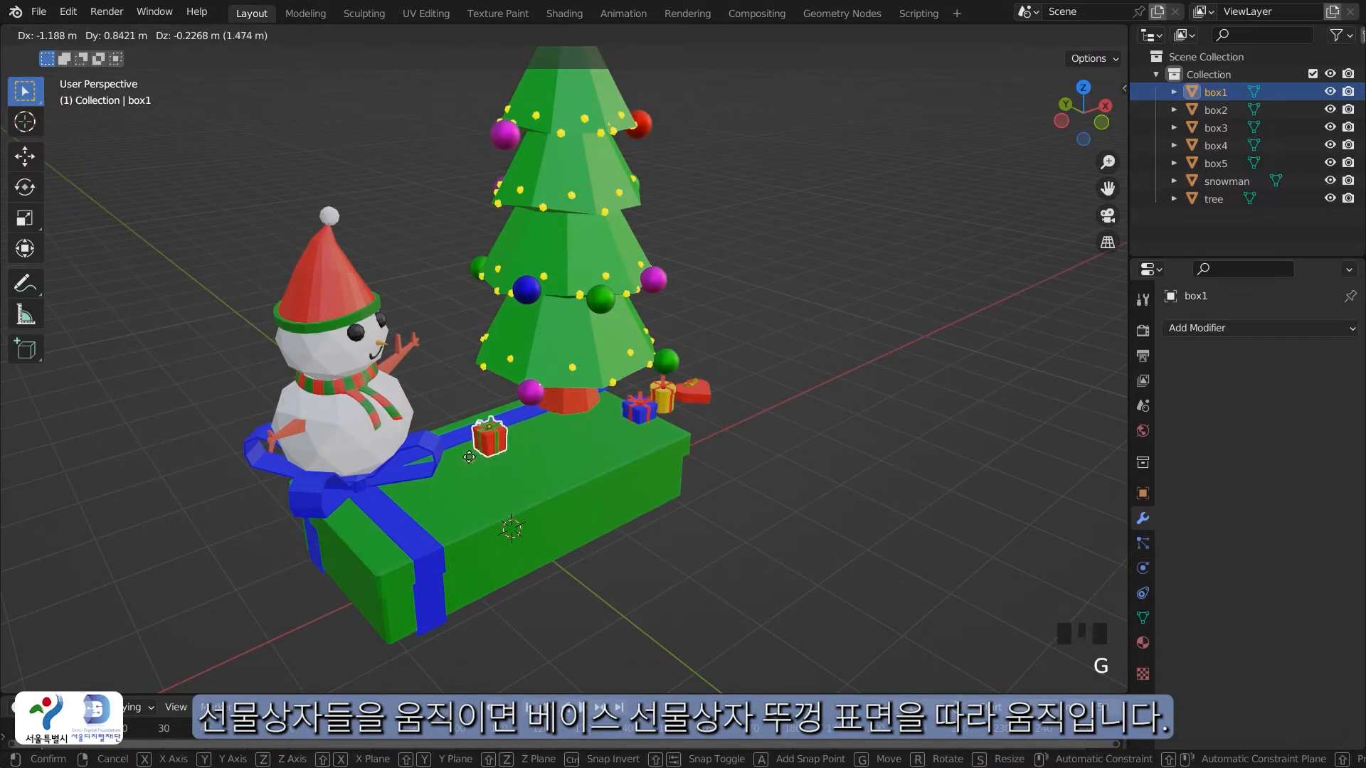
click(501, 416)
click(638, 416)
key(g)
click(542, 436)
Move the yellow gift box beside the blue one and the heart-shaped box onto the lid in front of them
click(660, 397)
key(g)
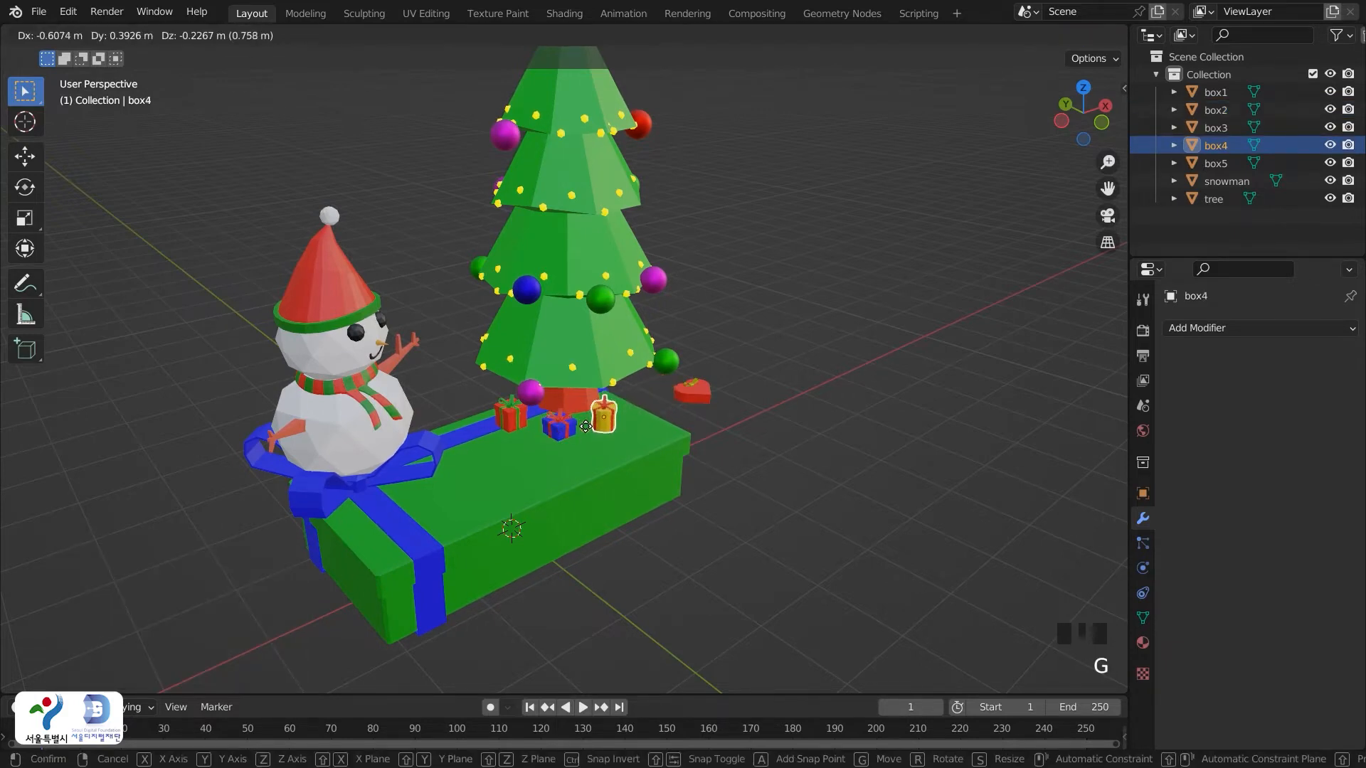
click(585, 426)
click(704, 390)
key(g)
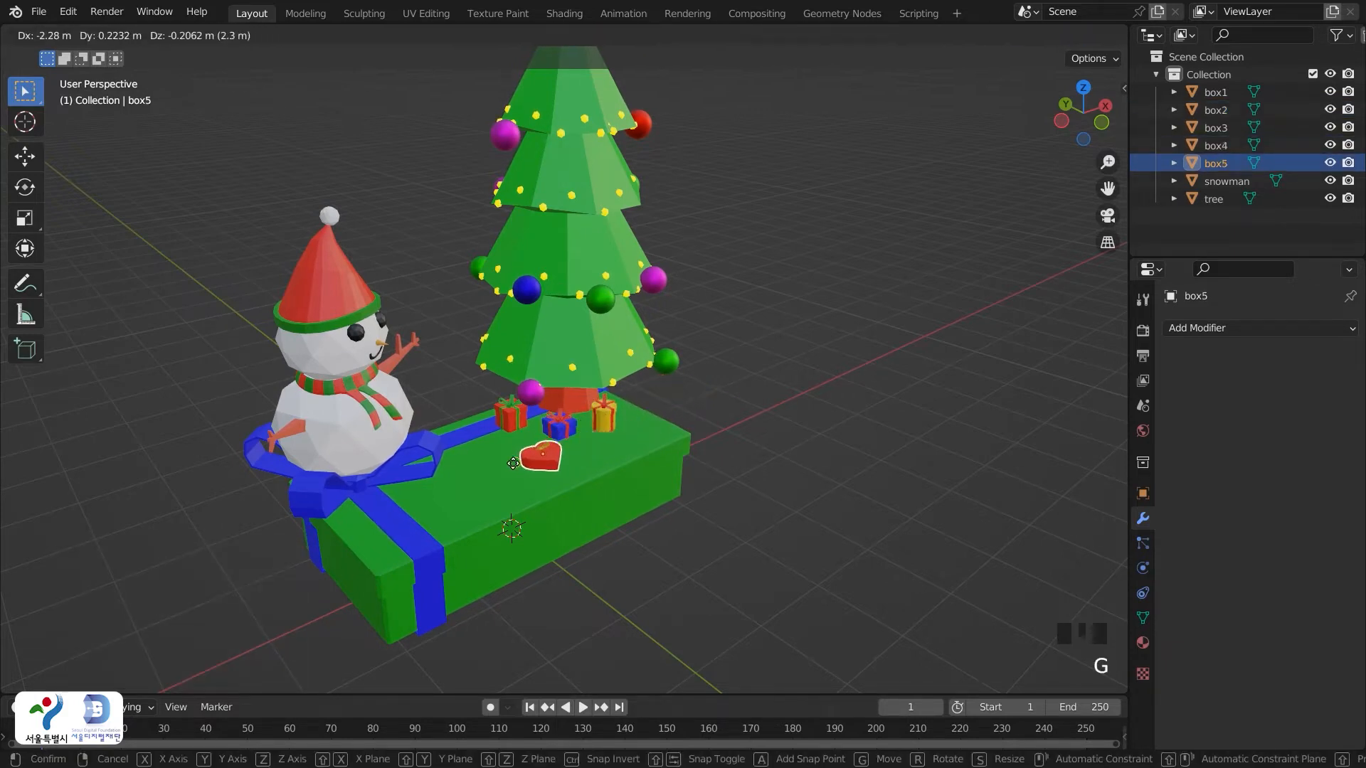
click(506, 465)
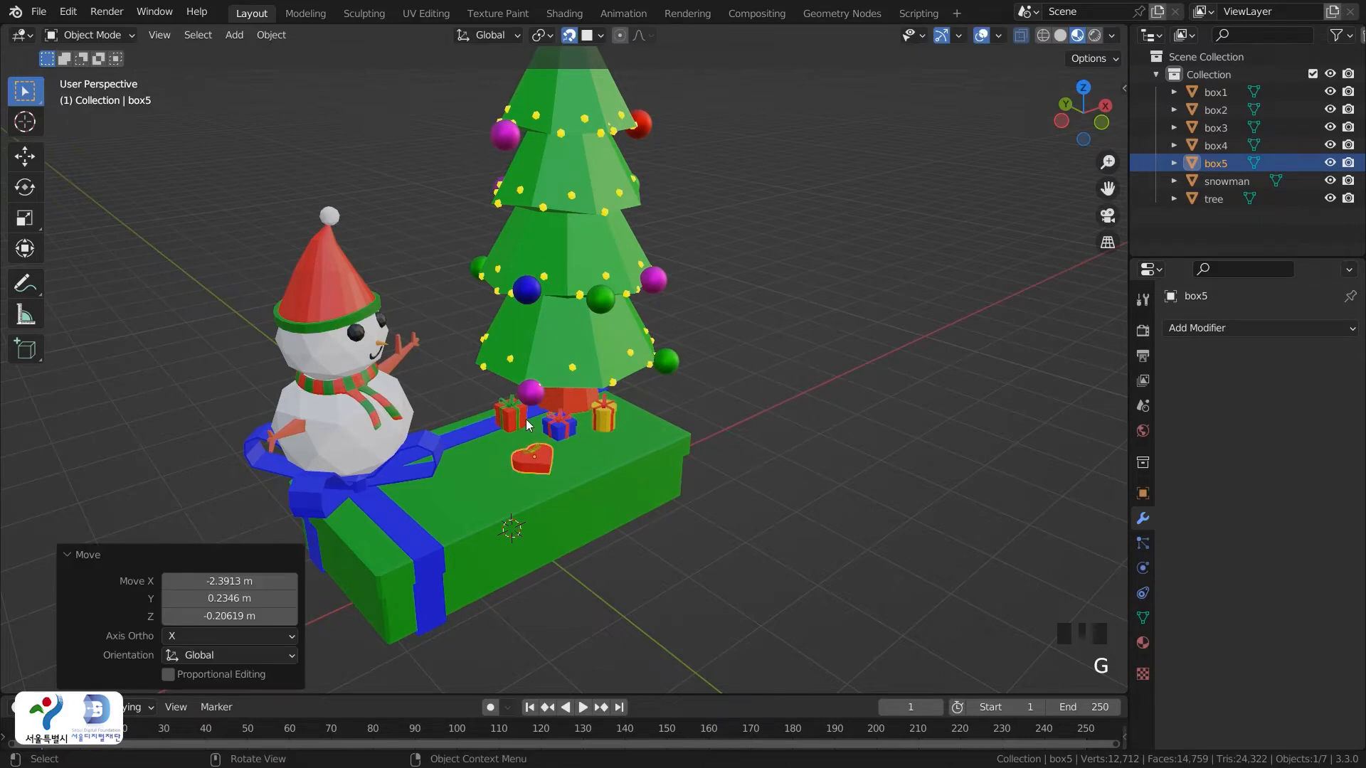
Duplicate the blue gift box and place the copy on the lid just behind the yellow box
click(567, 421)
click(570, 426)
key(shift+d)
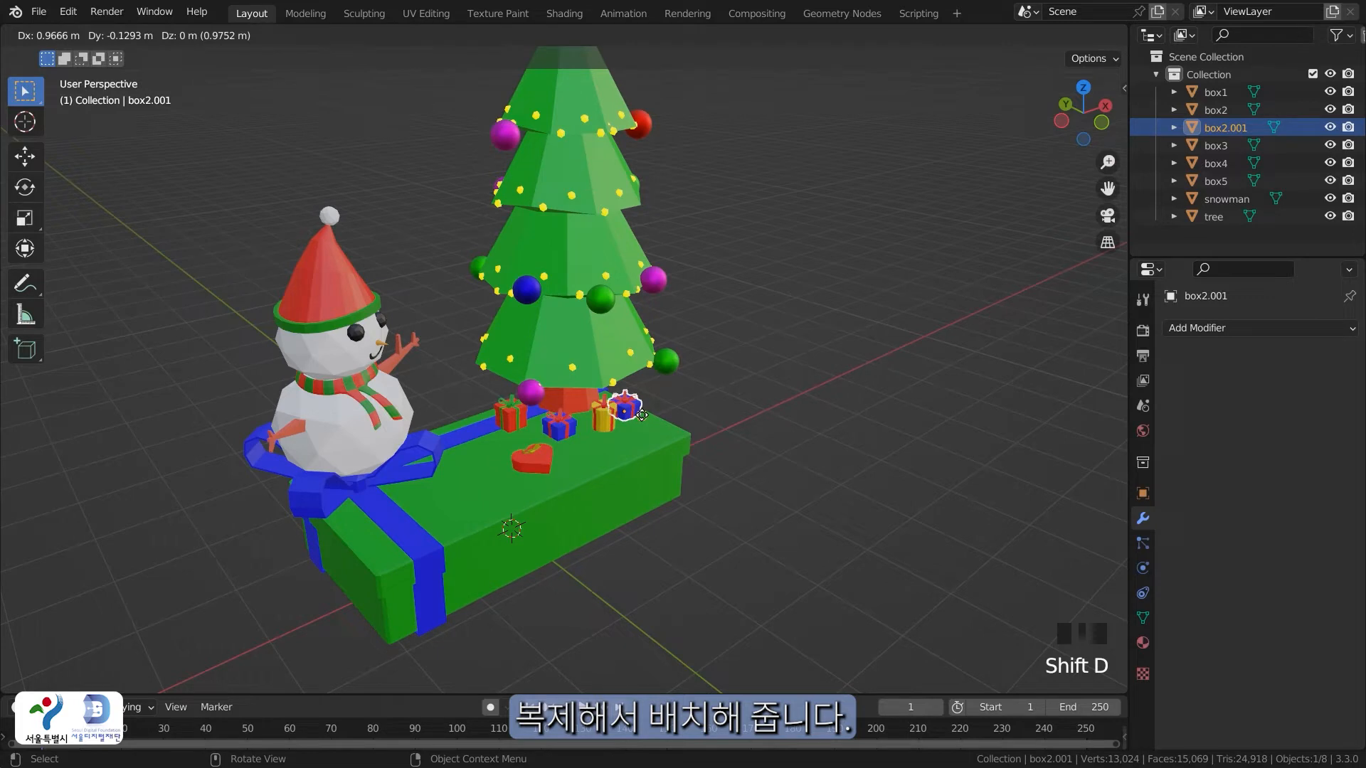
click(639, 411)
Move the red square and blue gift boxes slightly along the lid to sit closer around the tree trunk
click(513, 424)
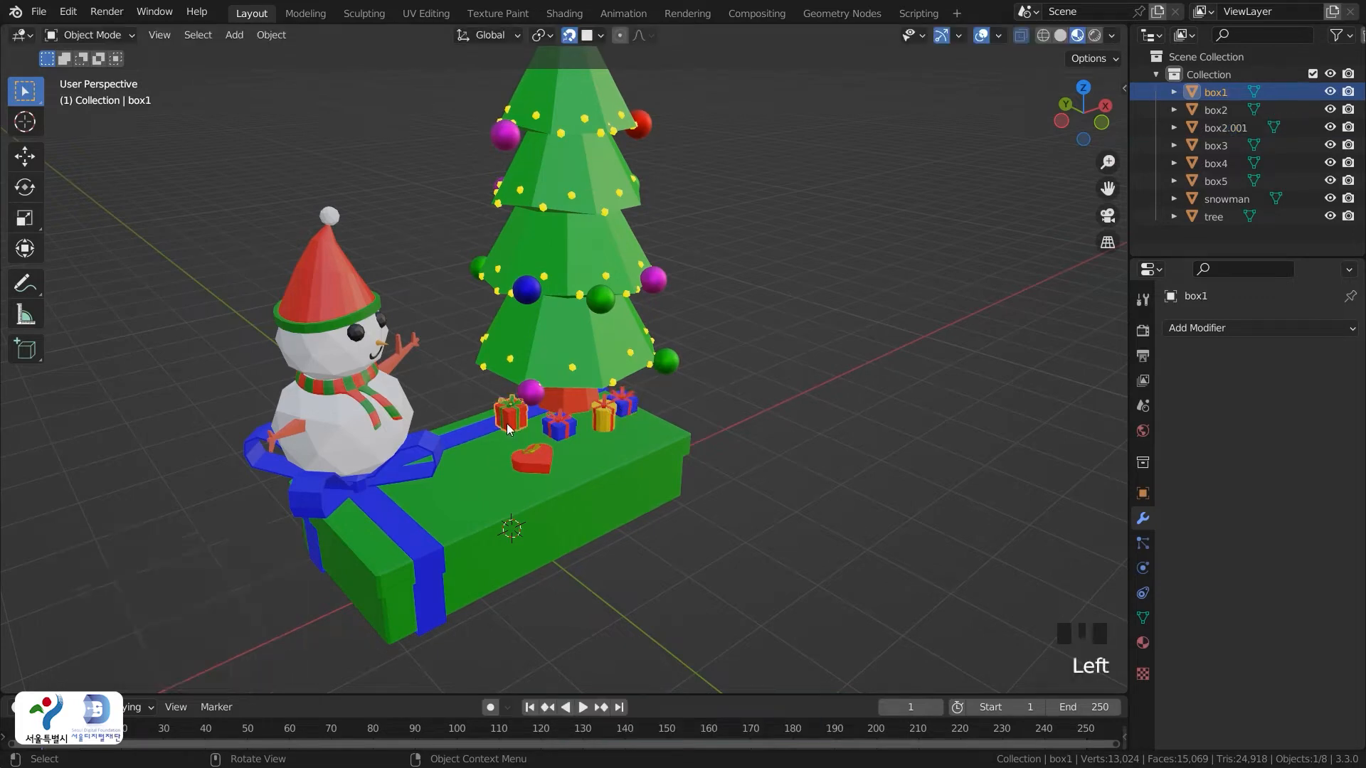
key(g)
click(532, 414)
click(558, 420)
key(g)
click(551, 417)
Duplicate the yellow gift box and place the copy on the lid between the blue and original yellow boxes
click(596, 424)
key(shift+d)
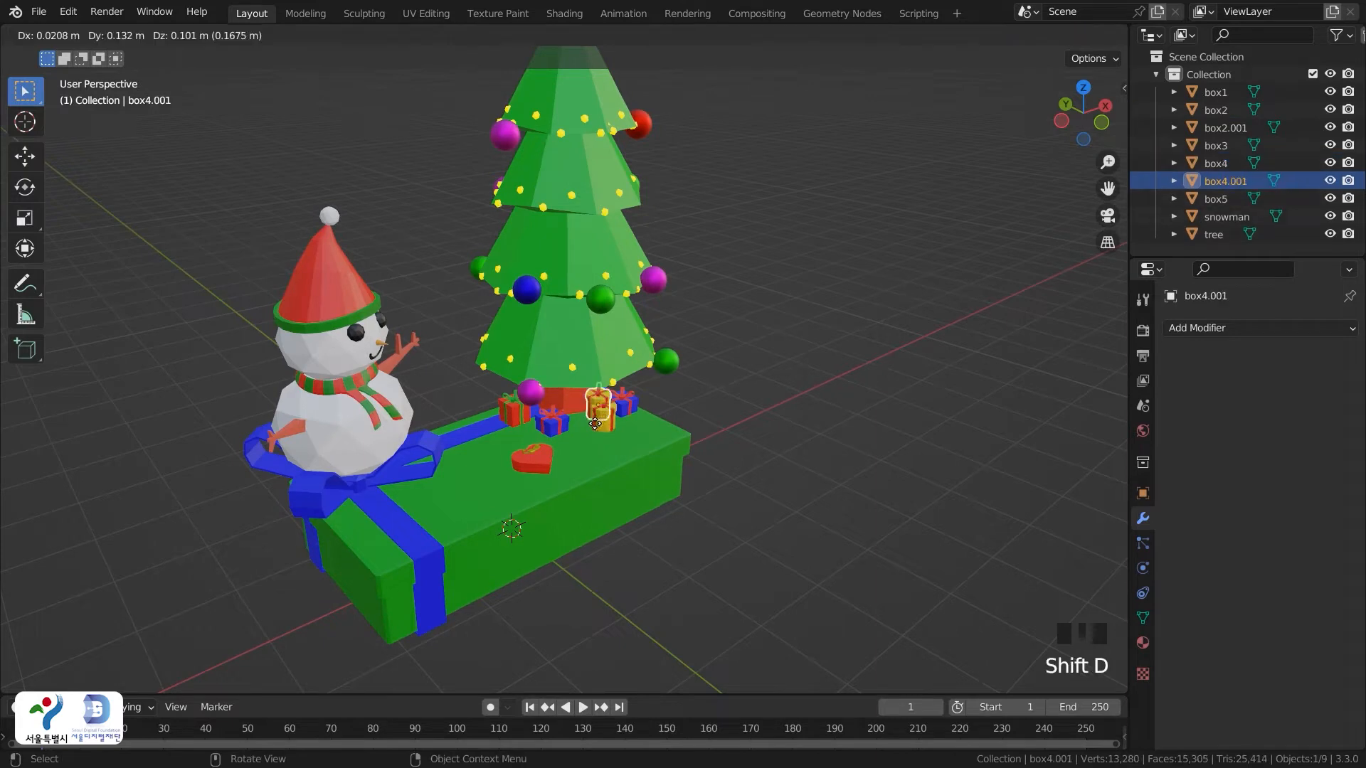
click(578, 441)
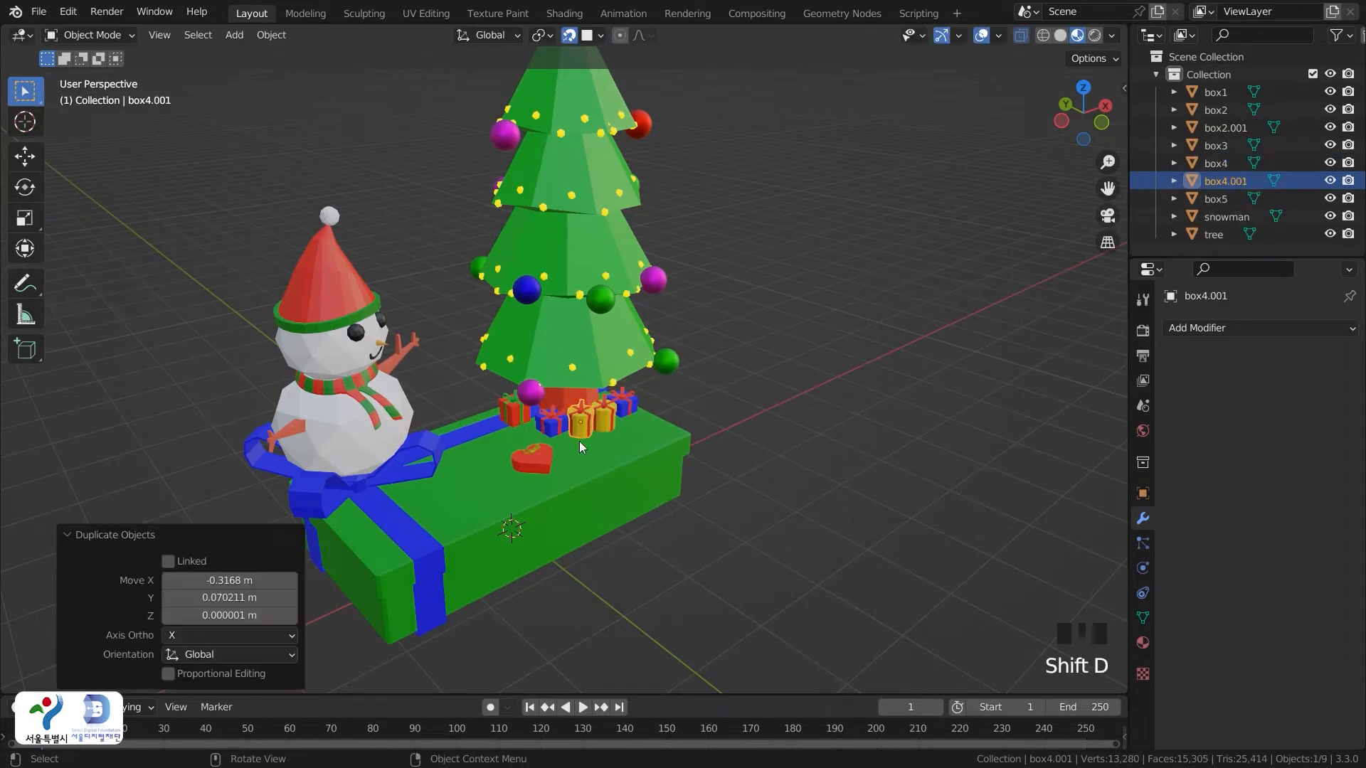
Turn off snapping and move the heart-shaped box closer to the row of gifts at the tree
click(534, 461)
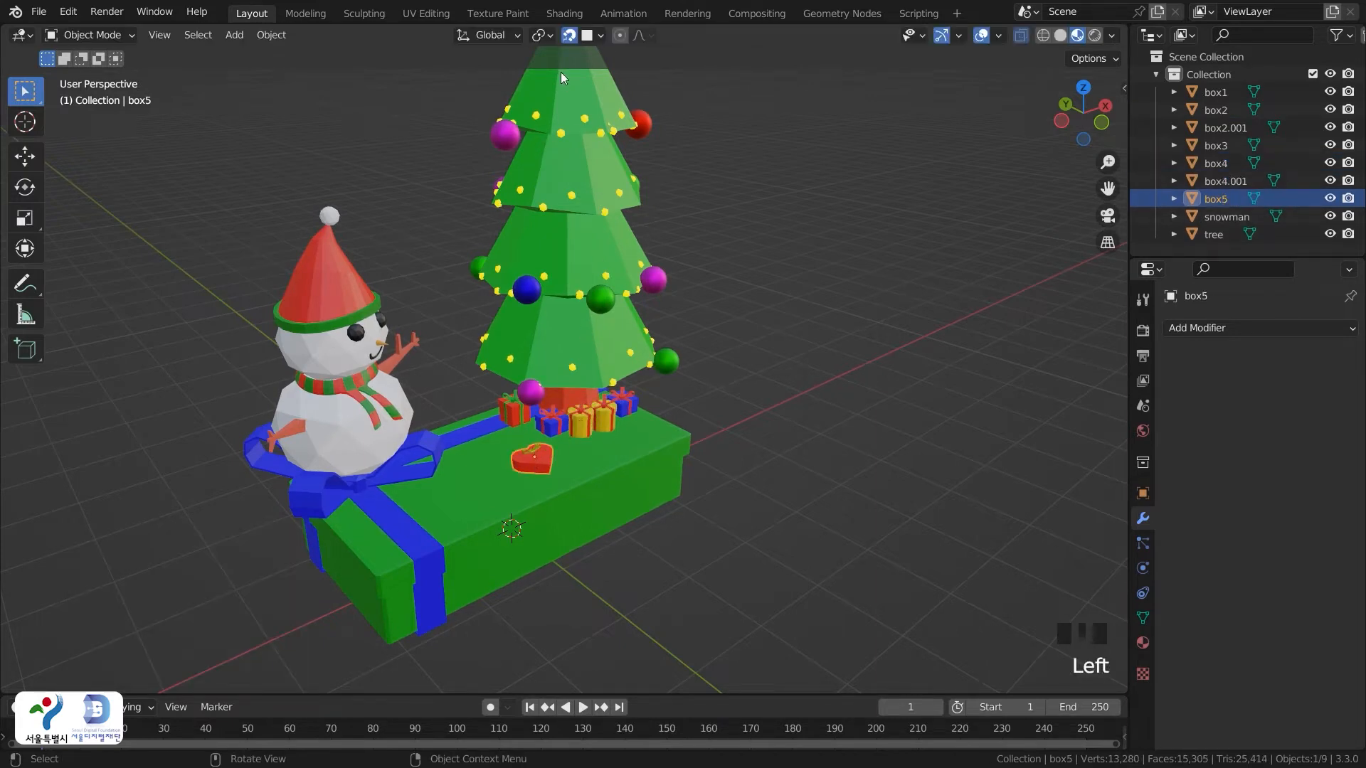
middle_drag(587, 320, 541, 407)
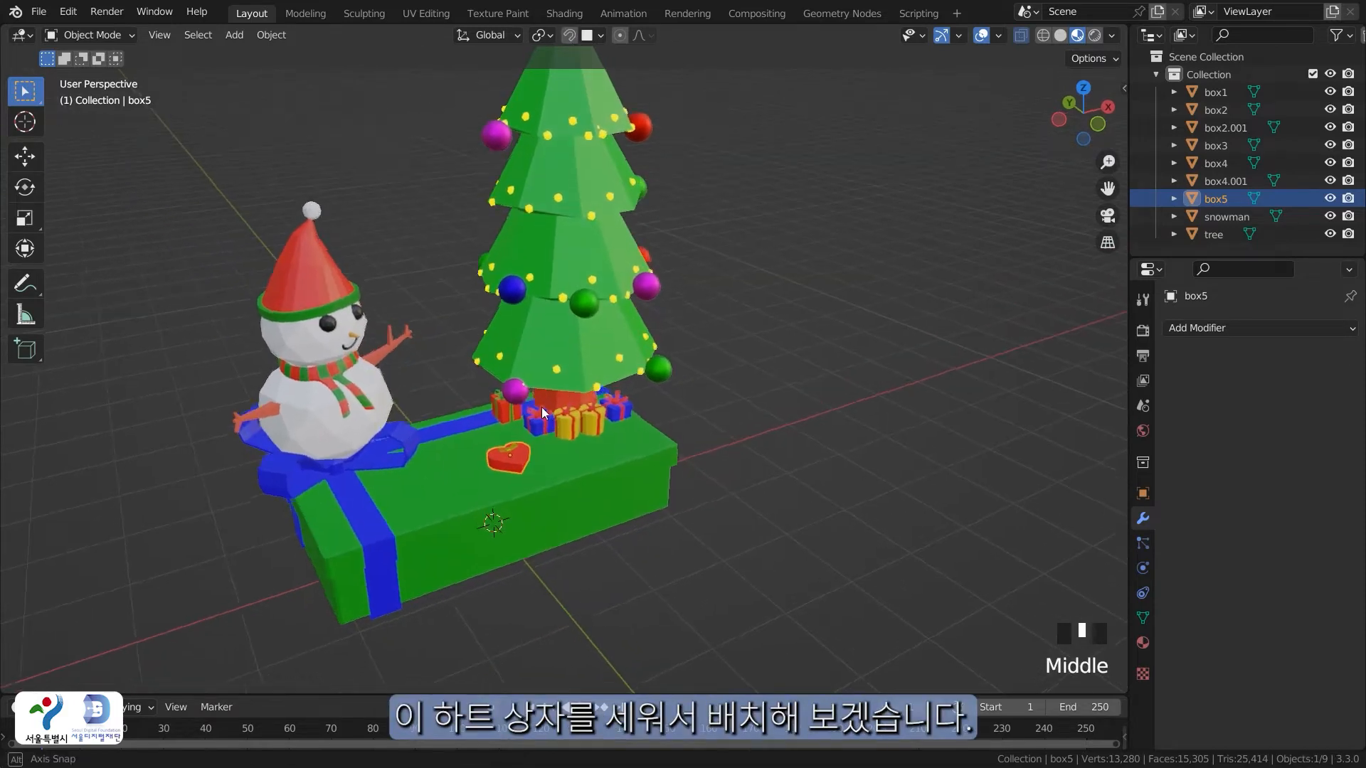
scroll(541, 407, up, 4)
shift+middle_drag(612, 487, 579, 408)
click(540, 438)
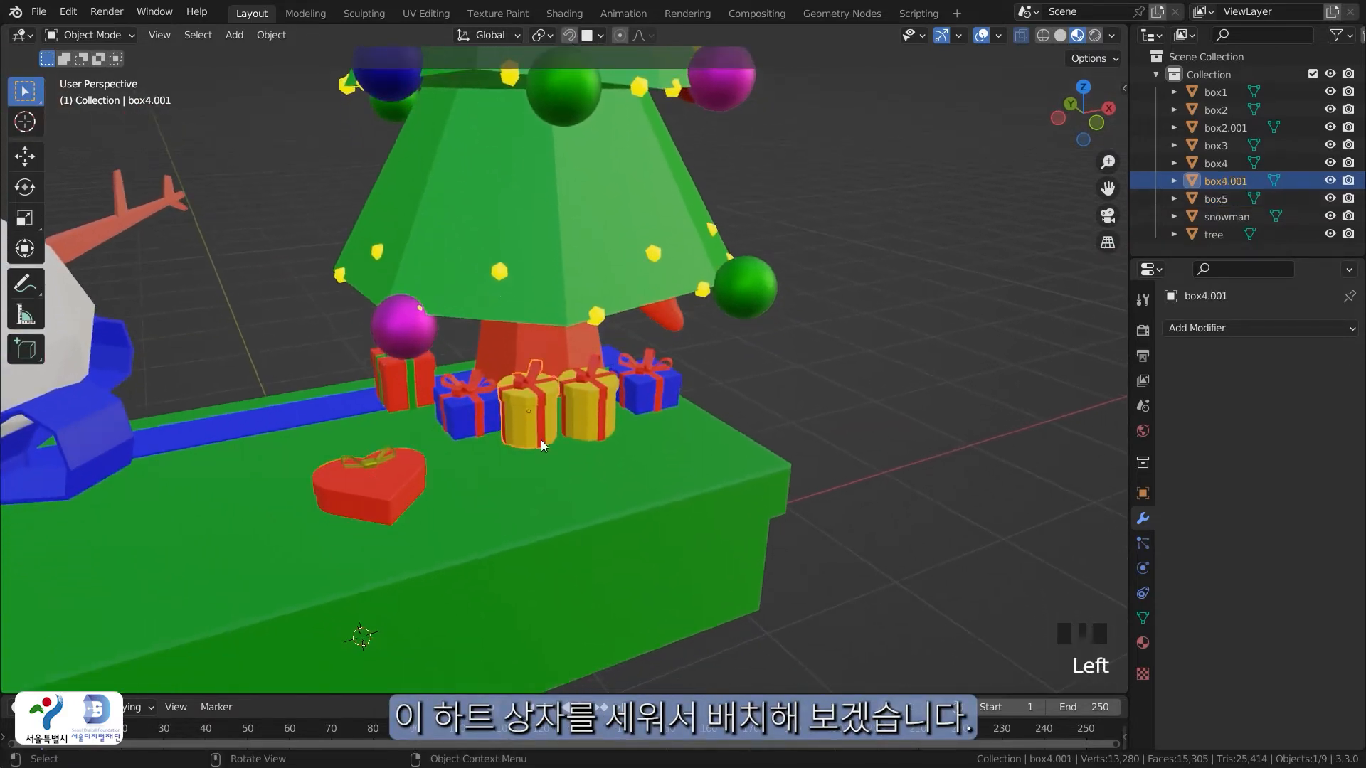
click(395, 488)
key(g)
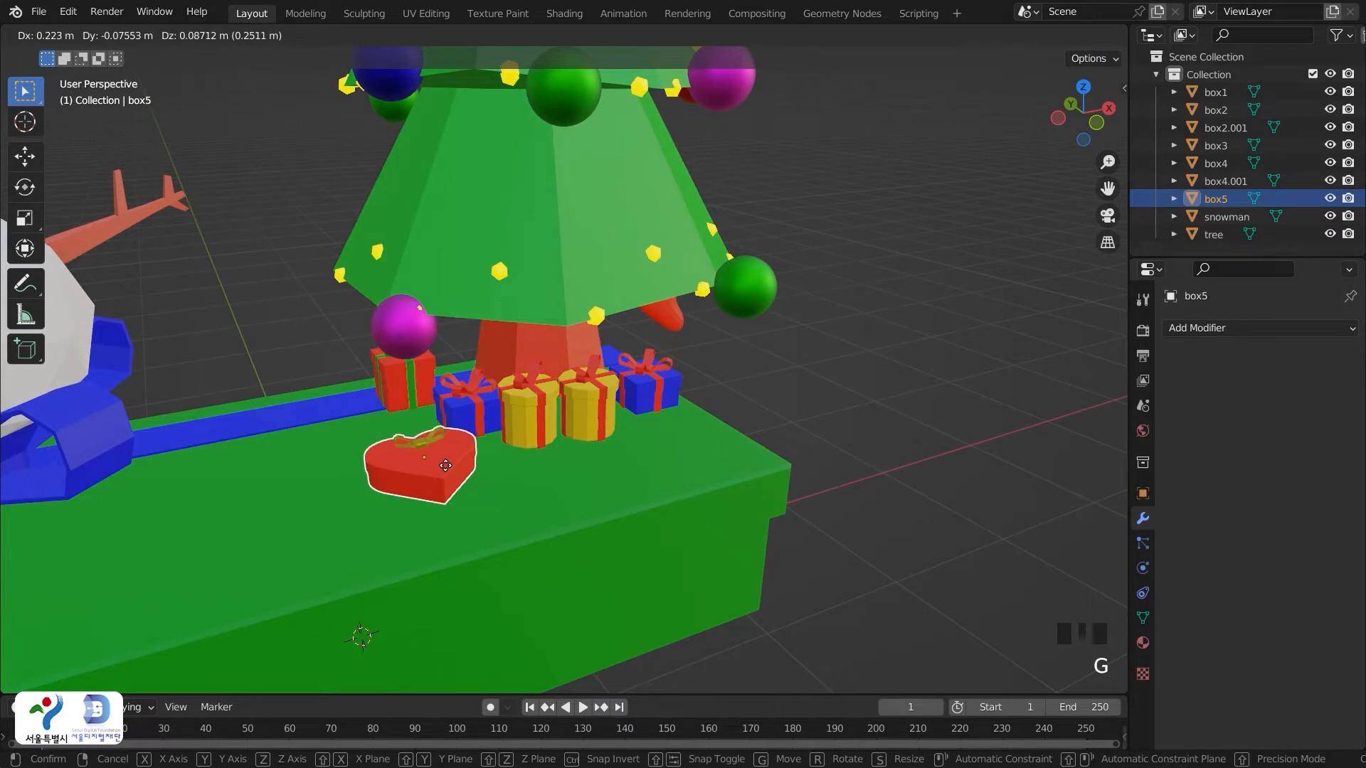
click(467, 467)
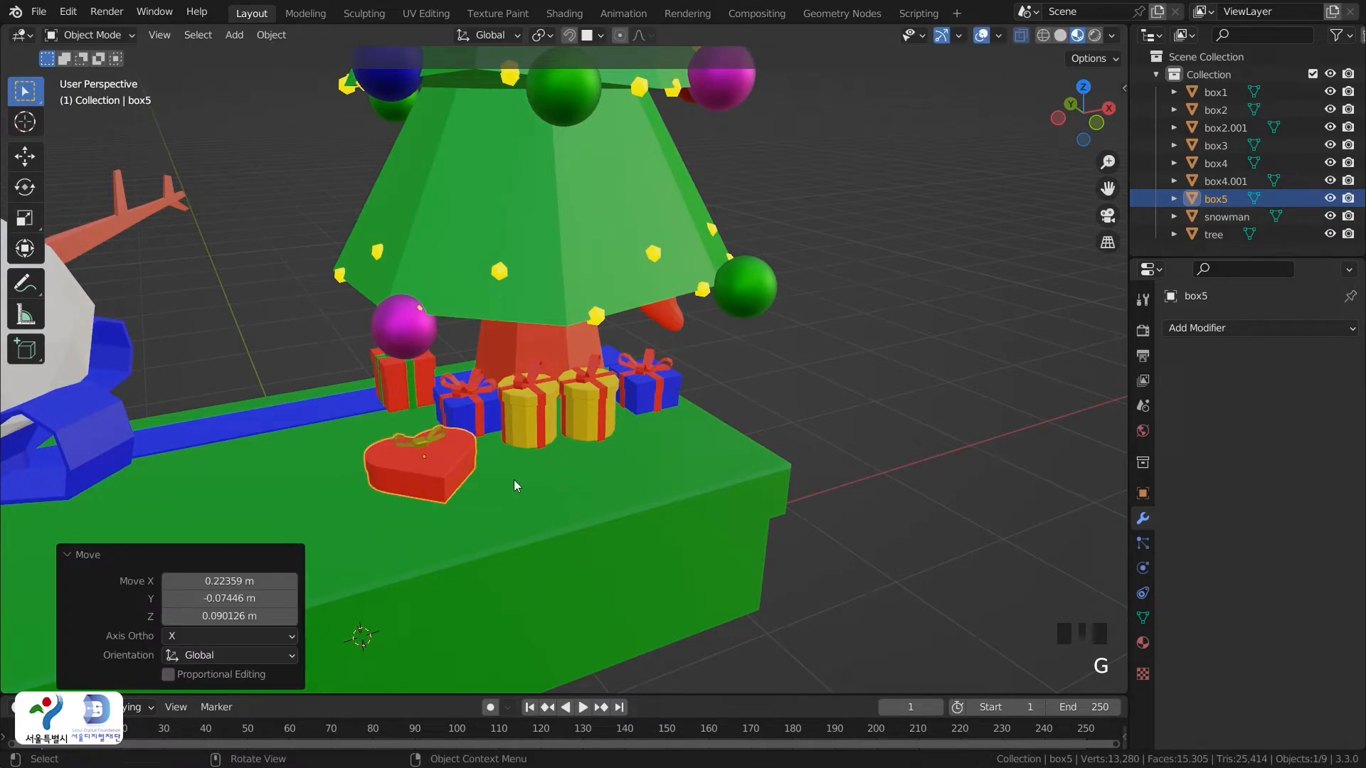
Stand the heart-shaped box upright by rotating it 90° about the X axis and adjust its height along Z
key(r)
key(x)
text(90)
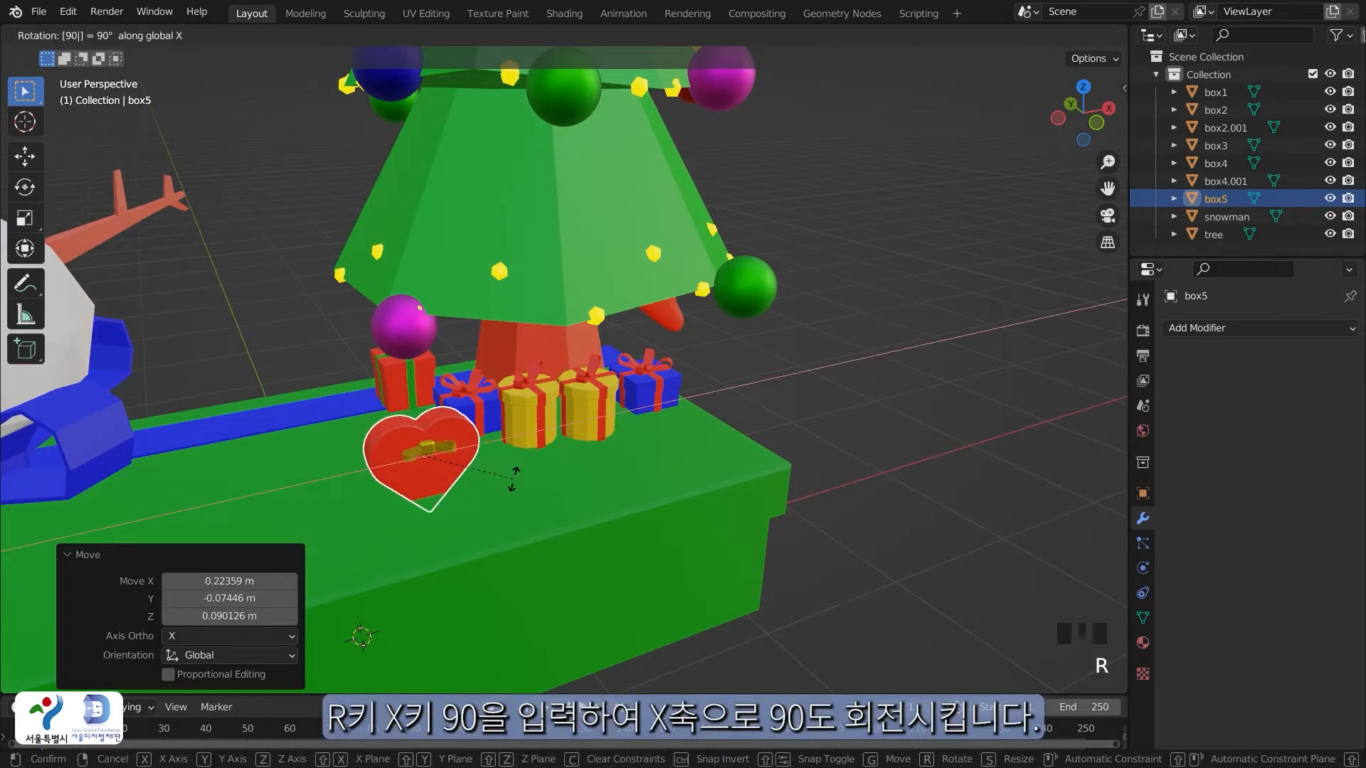
key(Return)
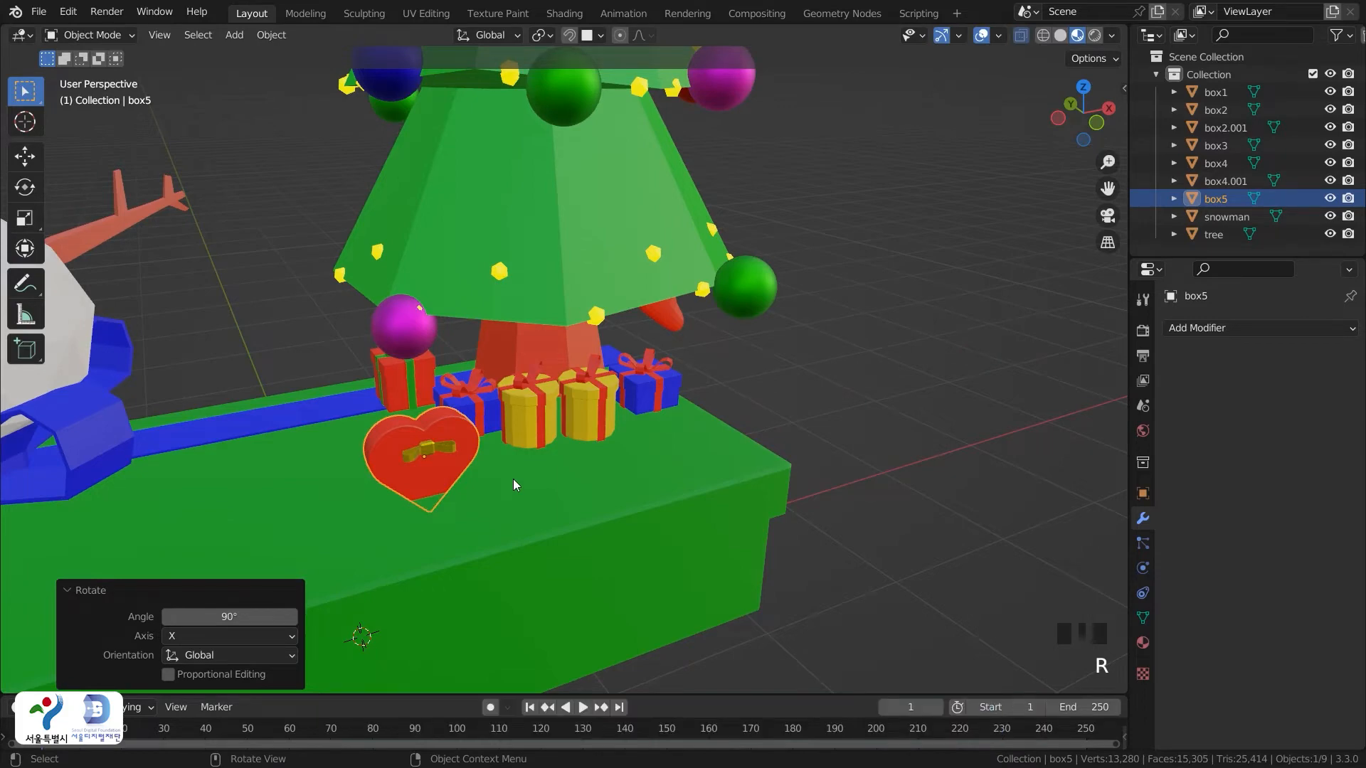
key(g)
key(z)
click(650, 419)
Re-enable snapping and move the blue gift box beside the heart across the lid, in front of the other blue box
middle_drag(650, 418, 549, 424)
scroll(469, 447, up, 3)
shift+middle_drag(469, 447, 604, 377)
click(322, 316)
click(293, 310)
middle_drag(371, 328, 486, 373)
click(535, 364)
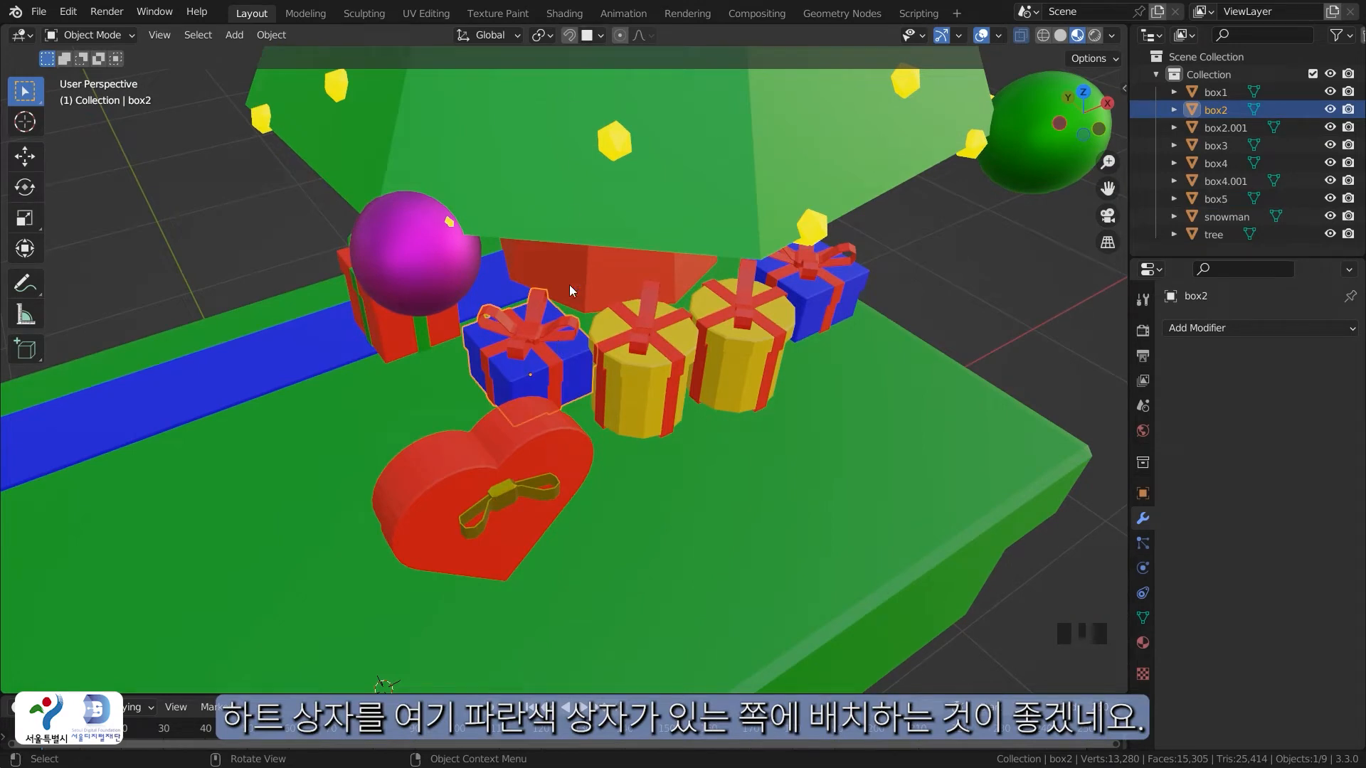
click(567, 37)
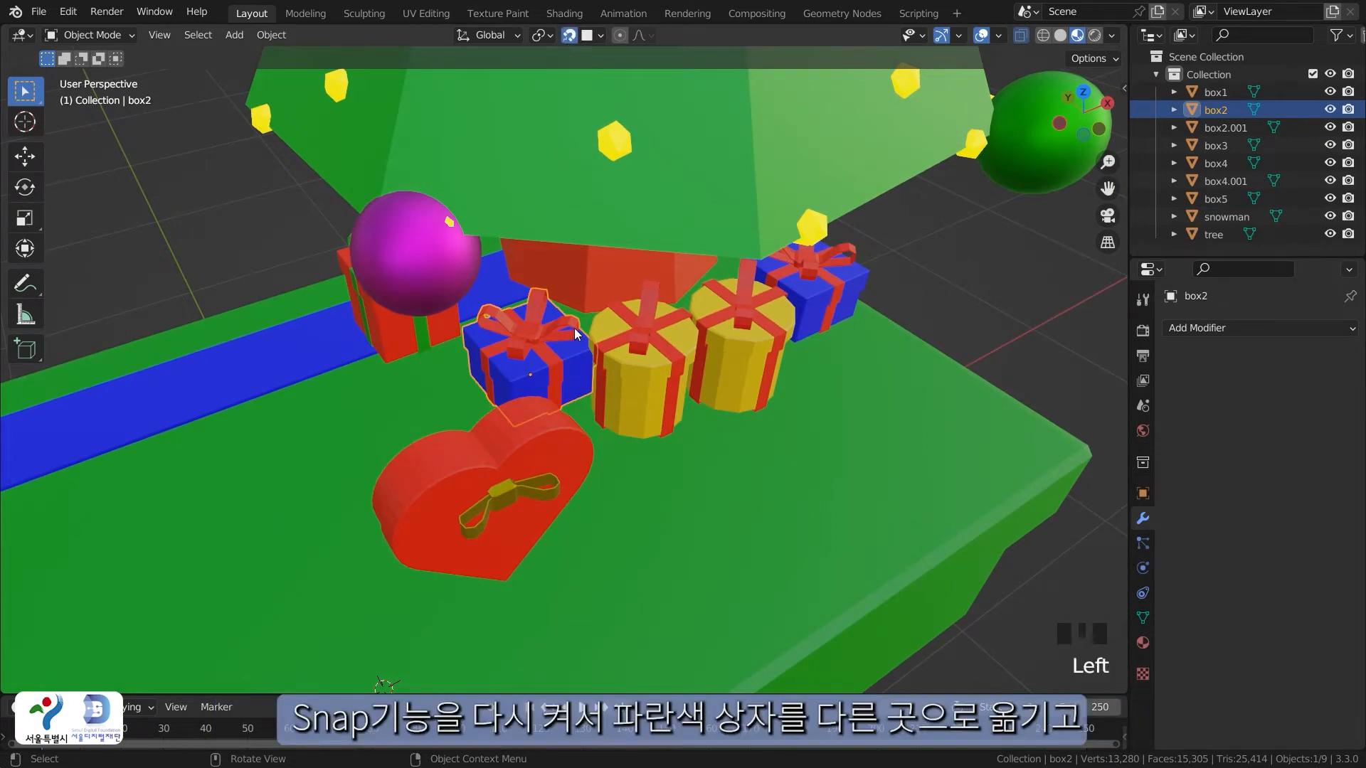
key(g)
click(447, 512)
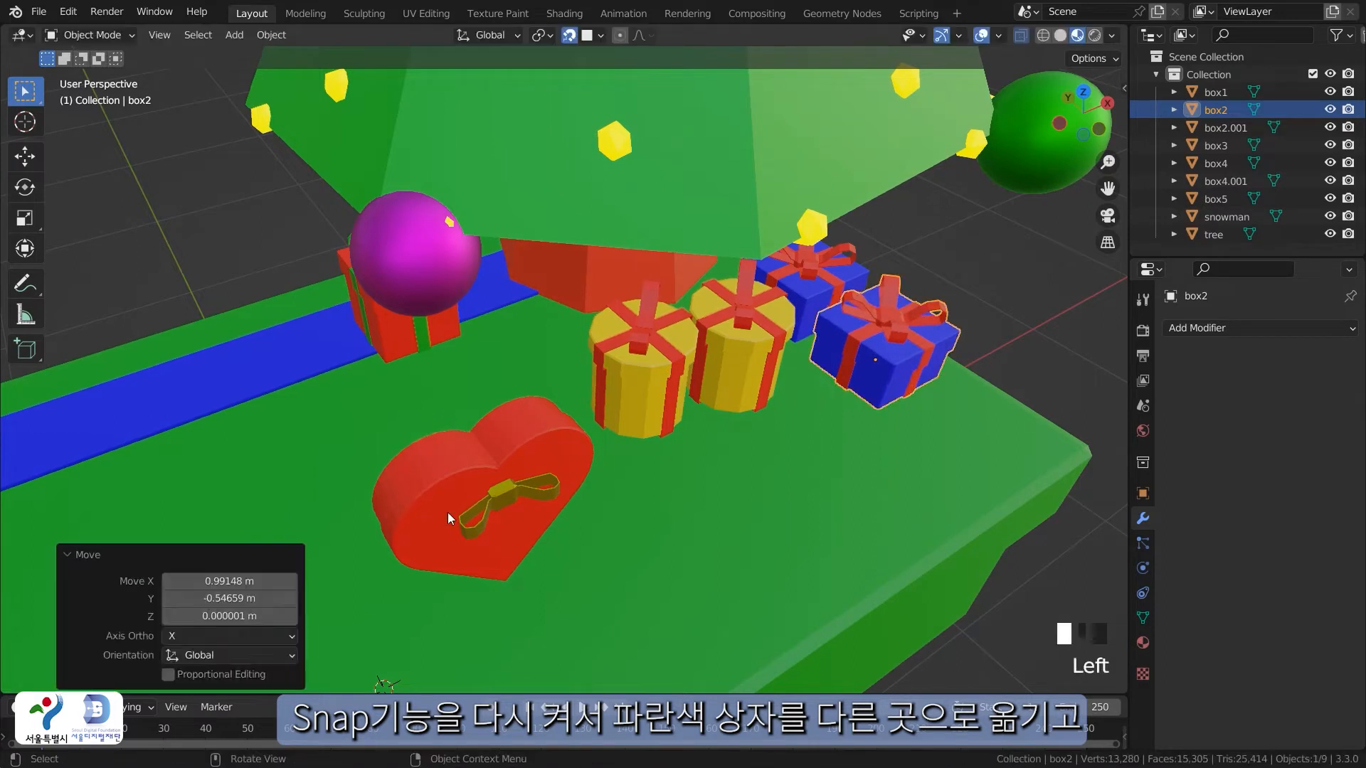
Move the heart-shaped box next to the yellow boxes, turn off snapping and rotate the heart about the Z axis to face forward
click(448, 514)
key(g)
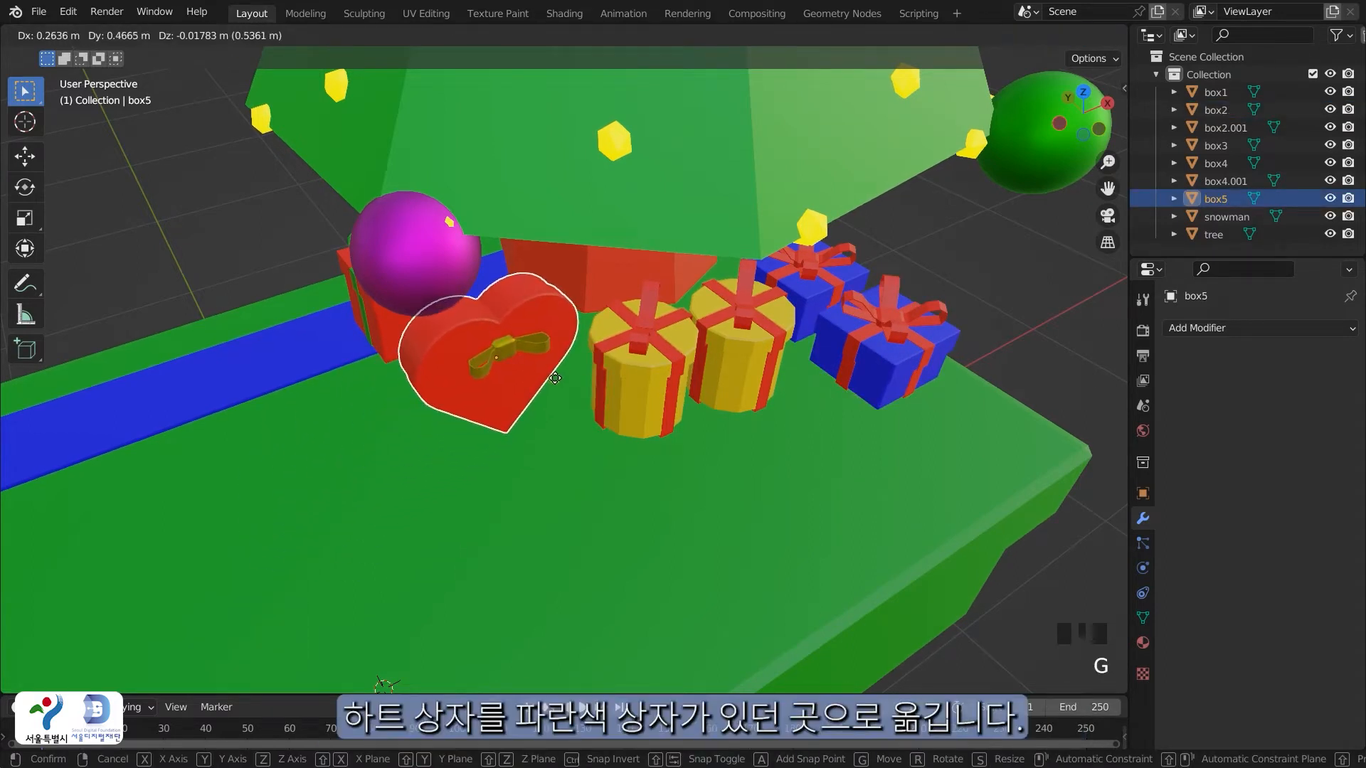
click(555, 377)
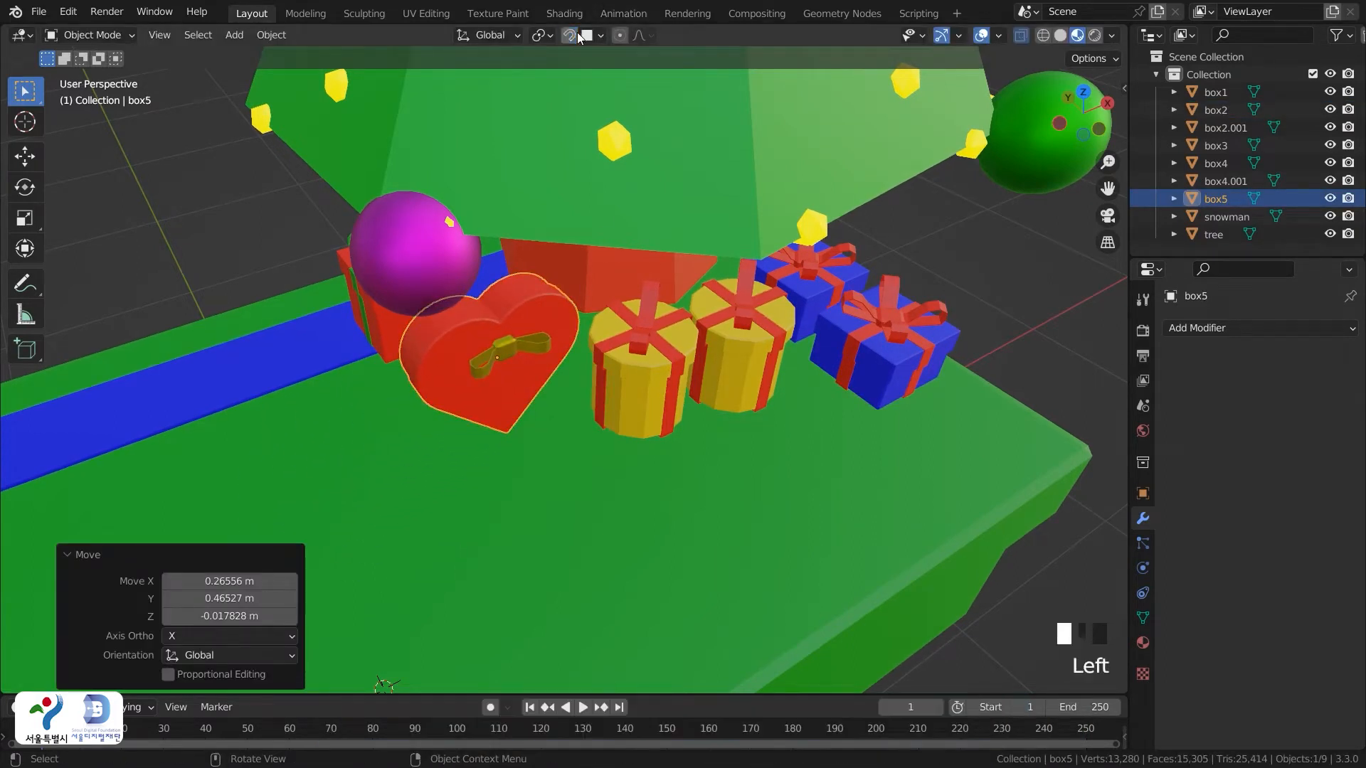
key(r)
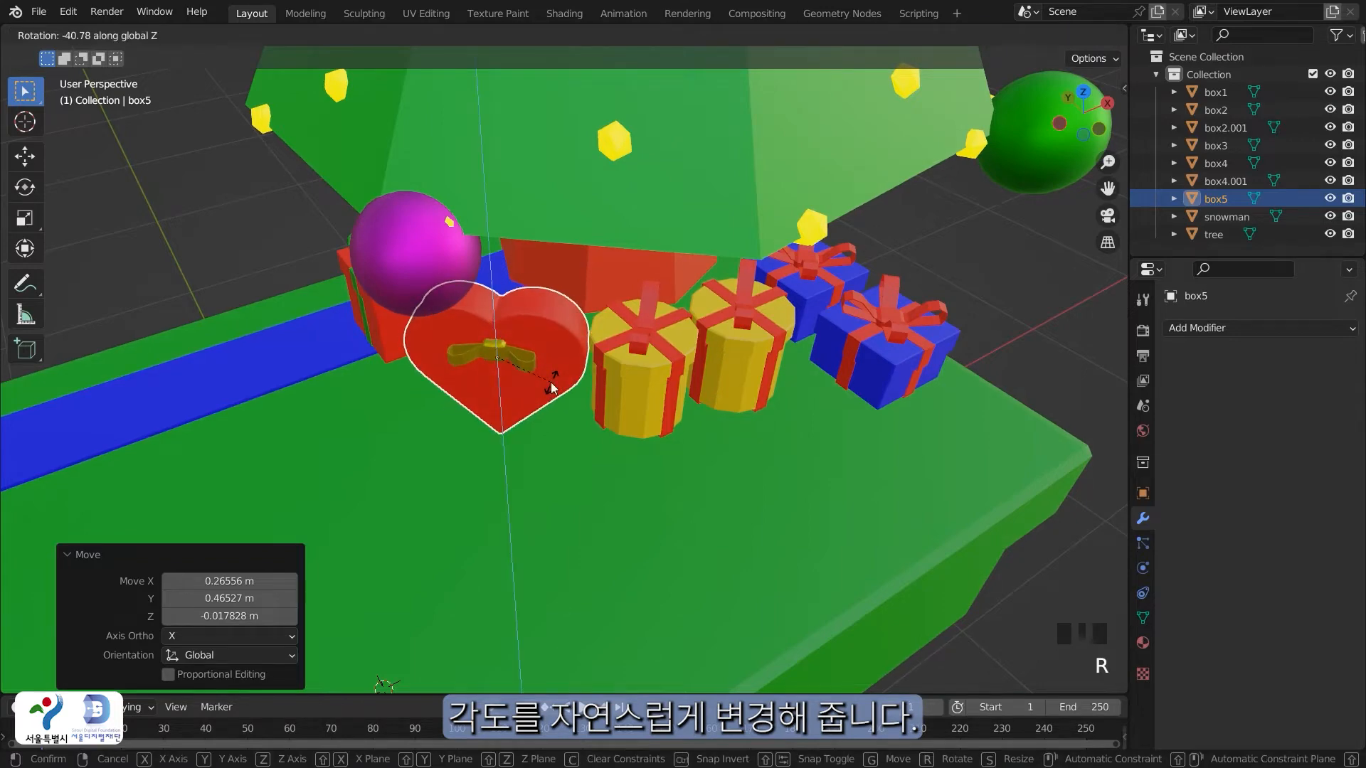
click(552, 387)
click(634, 464)
middle_drag(634, 464, 592, 417)
click(592, 418)
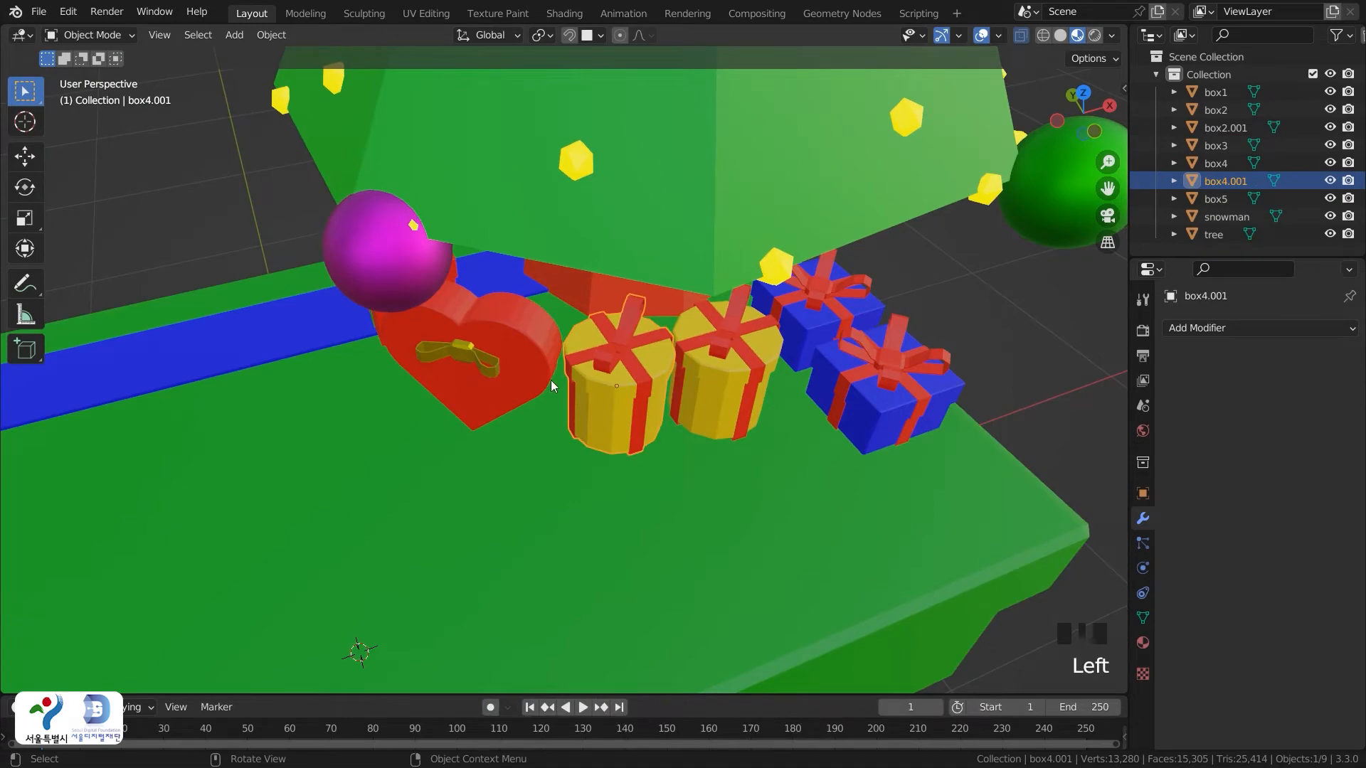
middle_drag(444, 352, 569, 411)
click(506, 300)
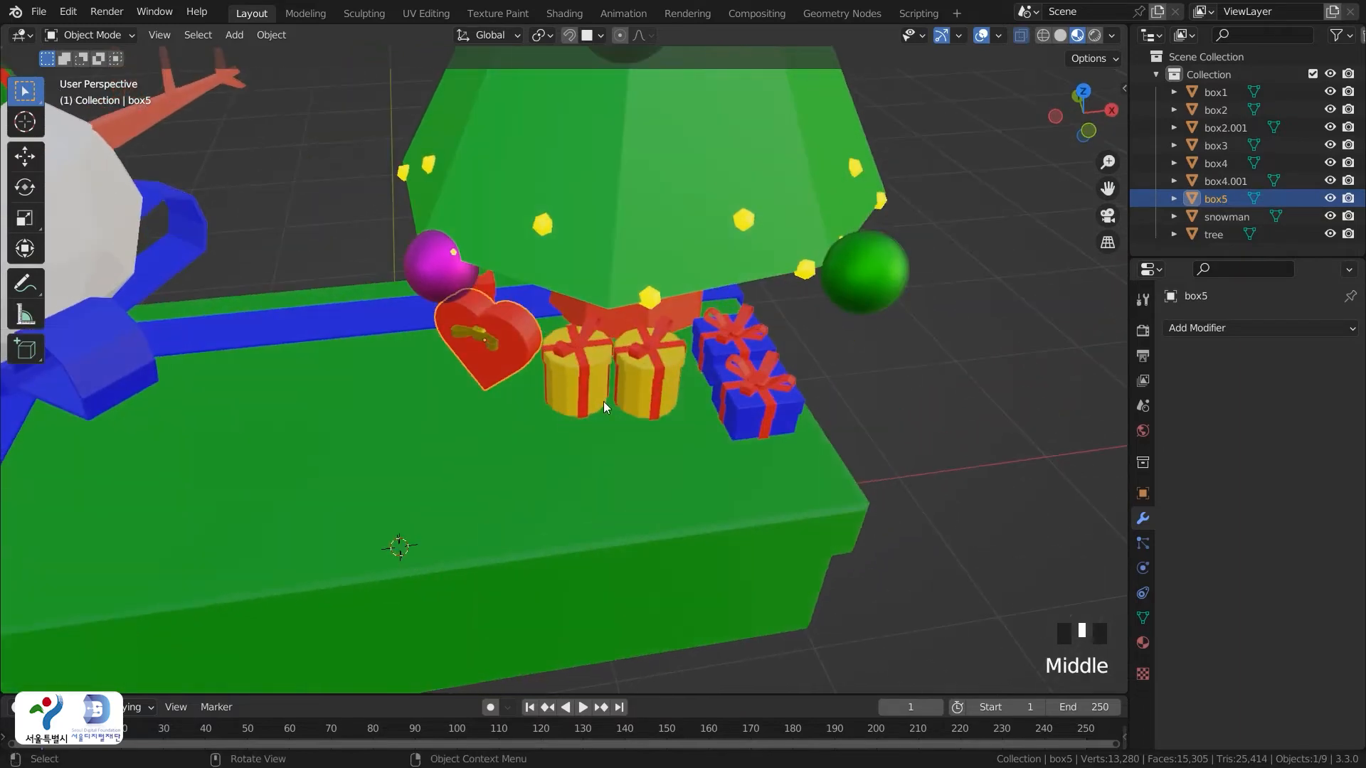
With face snapping on, shift the rear blue gift box and the front one along the lid toward its far end
click(738, 368)
middle_drag(739, 368, 633, 361)
click(629, 395)
click(526, 428)
middle_drag(526, 428, 622, 415)
click(621, 416)
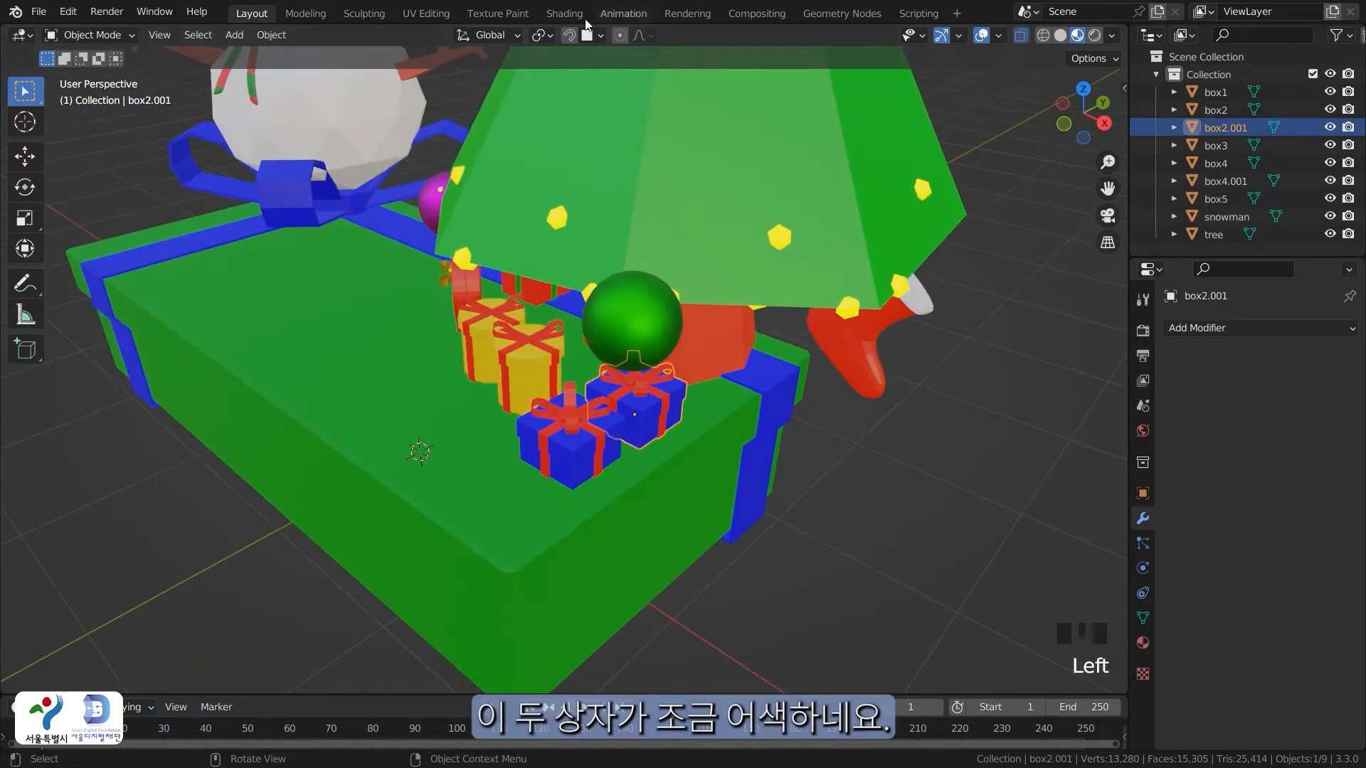
key(g)
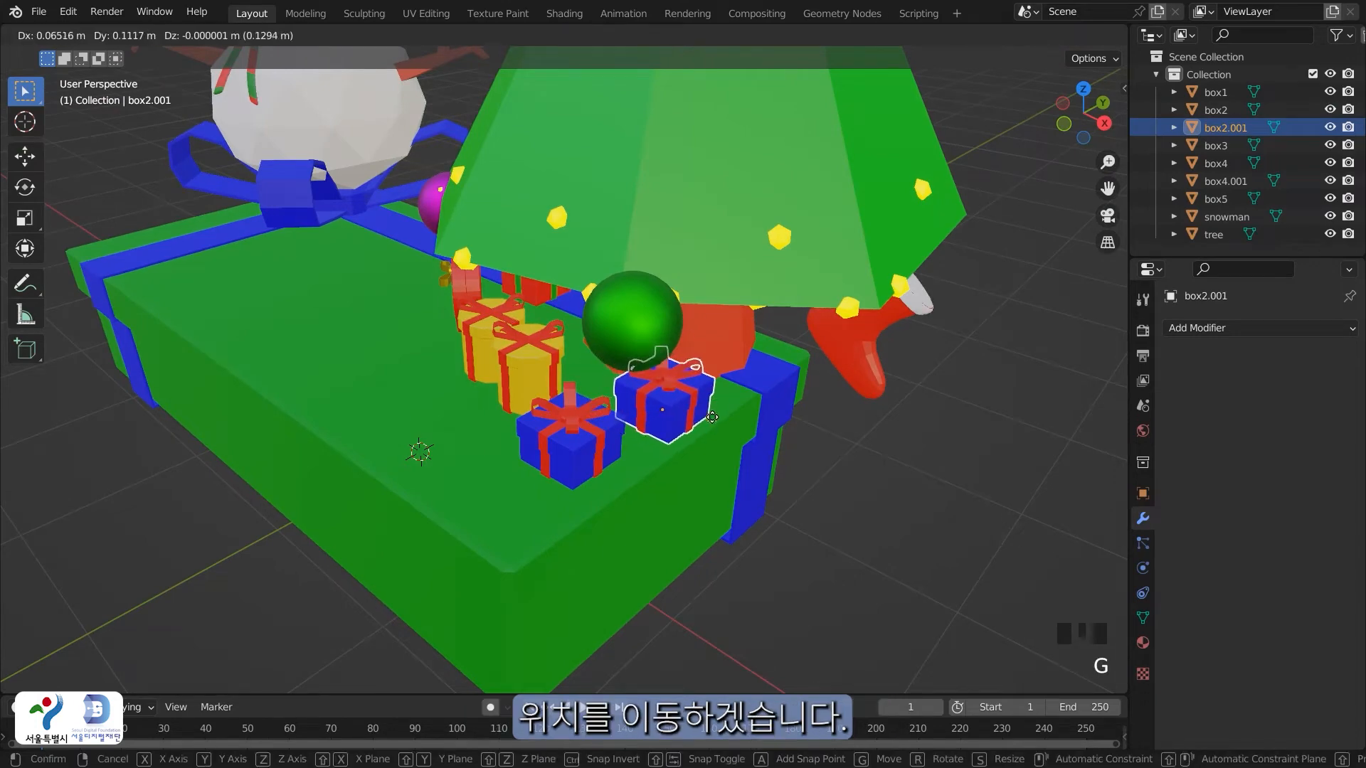
click(716, 424)
click(573, 433)
key(g)
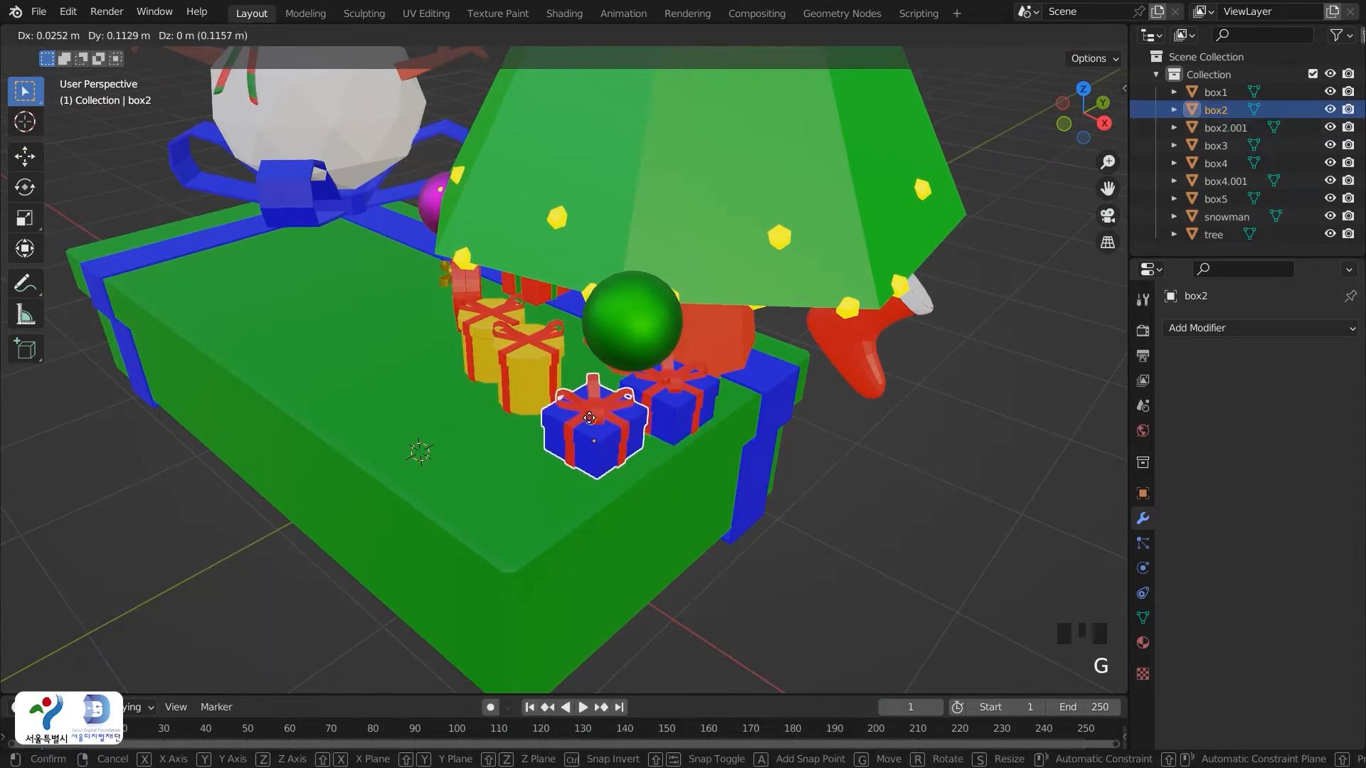
click(587, 419)
Duplicate the red square gift box and place the copy on the lid between the original and the heart-shaped box
click(683, 409)
middle_drag(731, 461, 817, 411)
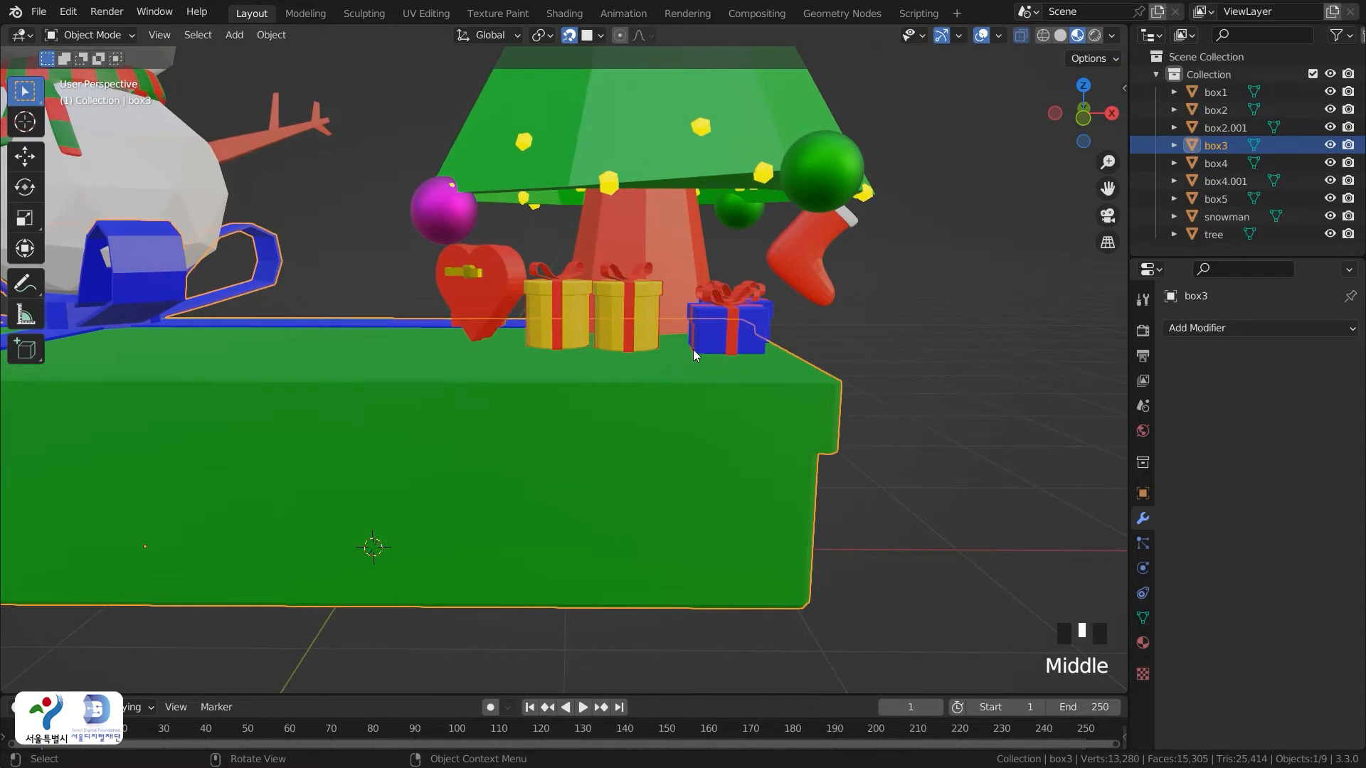
middle_drag(693, 349, 707, 410)
middle_drag(595, 380, 717, 363)
click(484, 323)
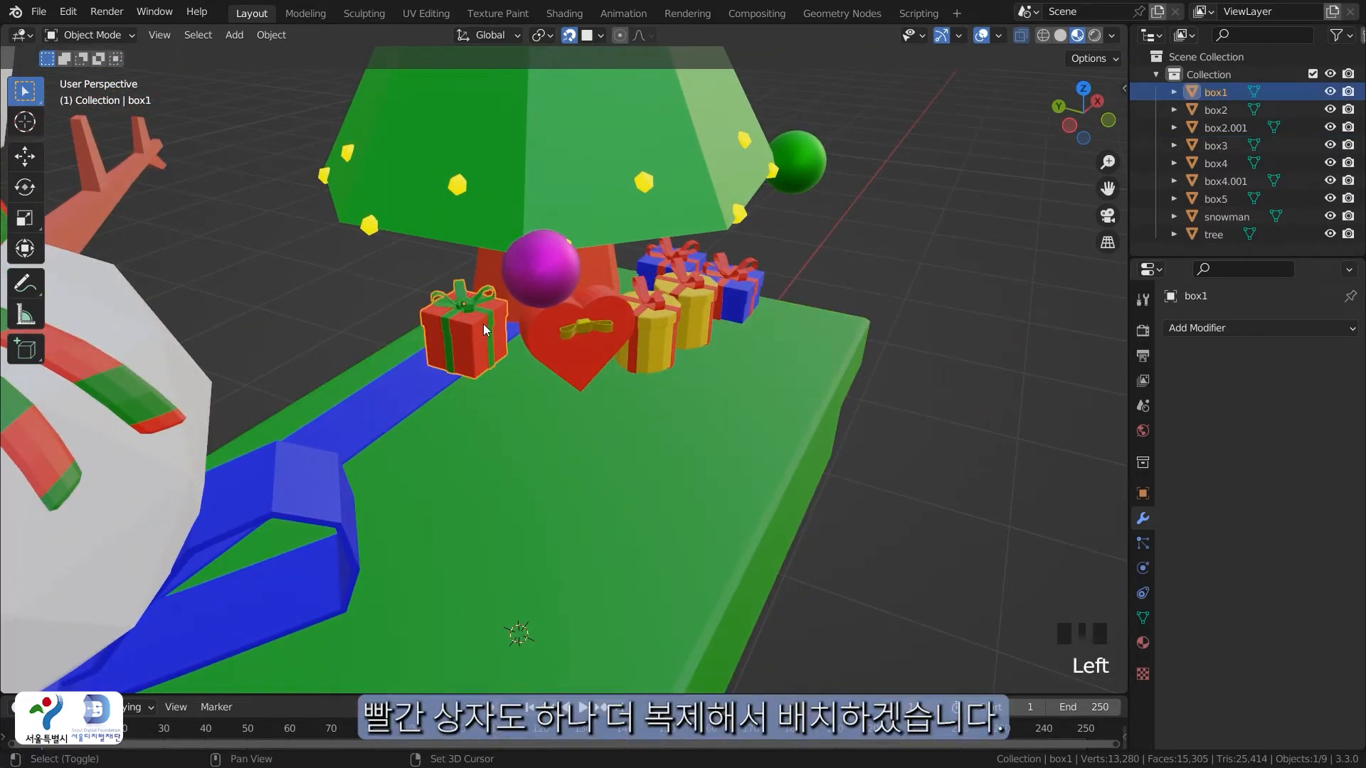
key(shift+d)
right_click(548, 337)
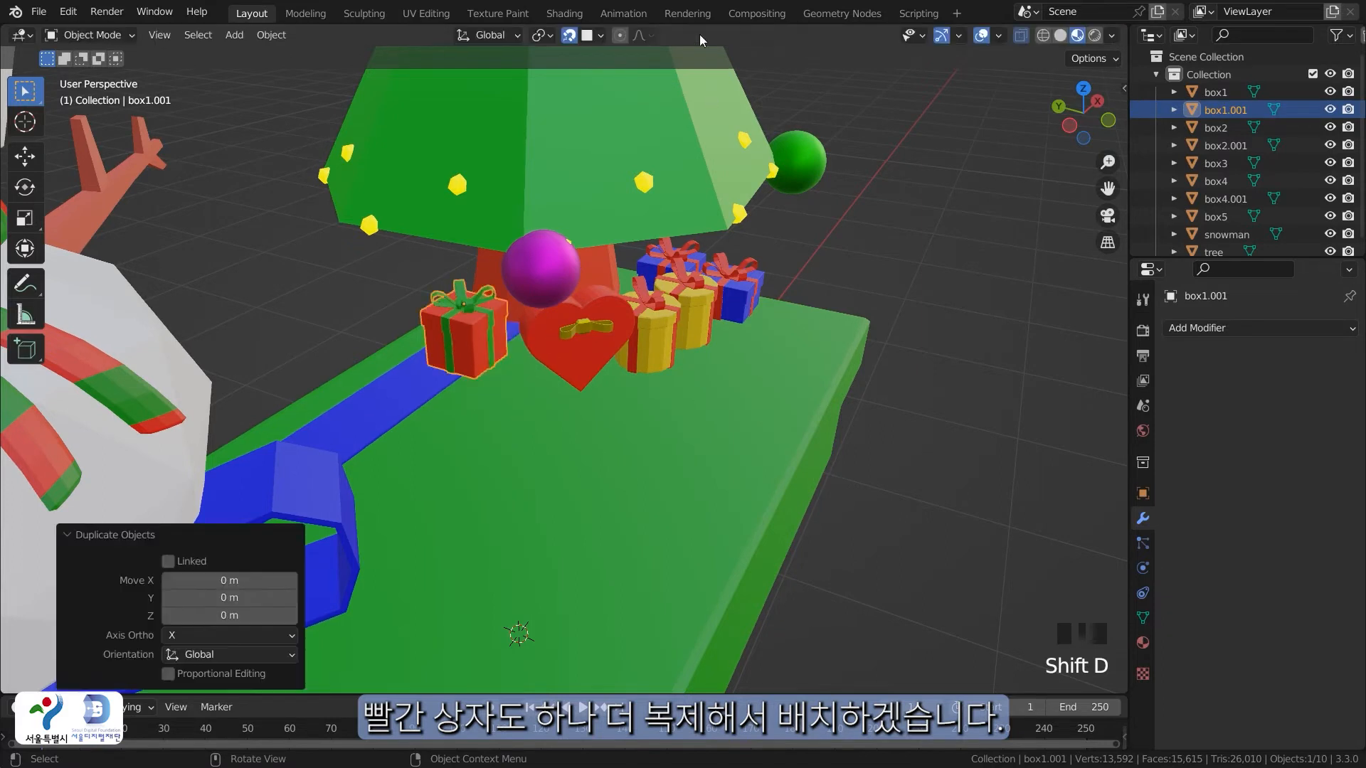
key(g)
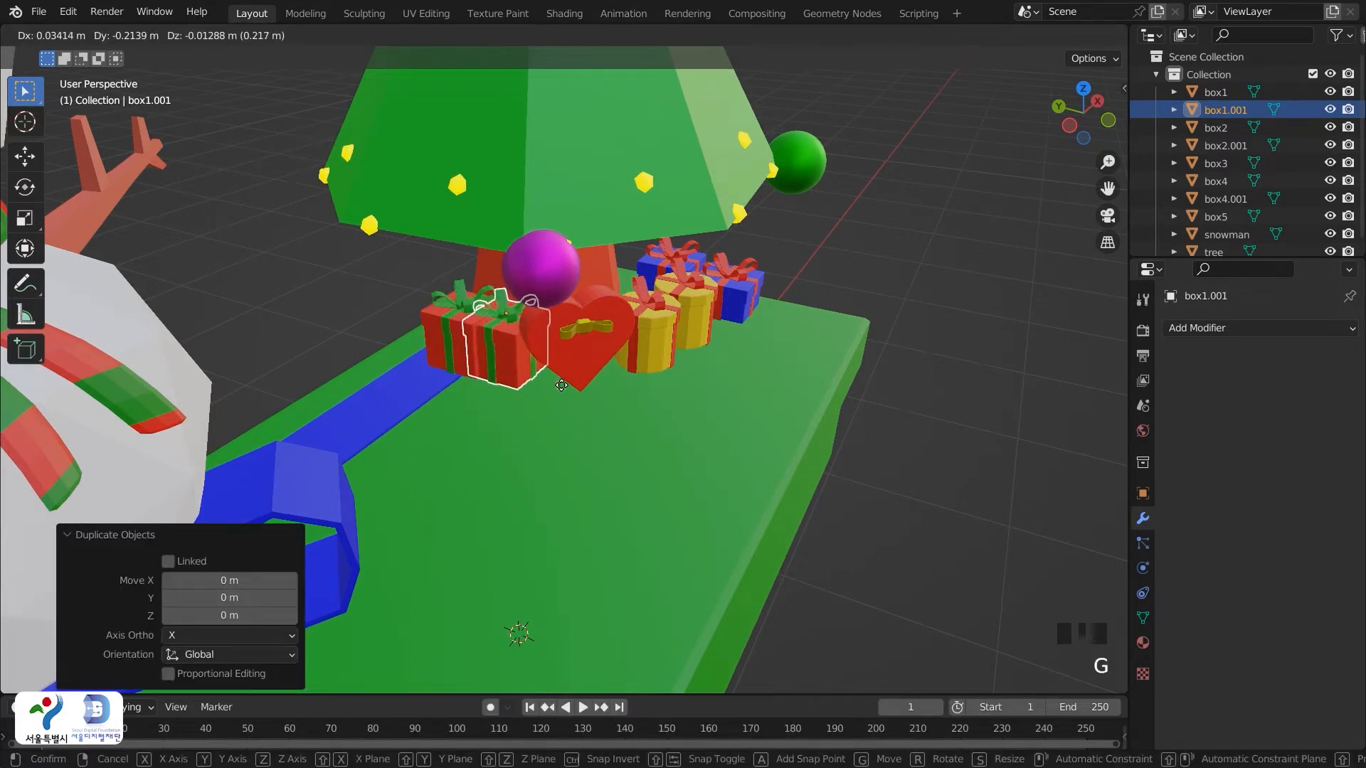
click(567, 395)
Move the original red square gift box away from its copy so the two stand apart on the lid
click(433, 321)
key(g)
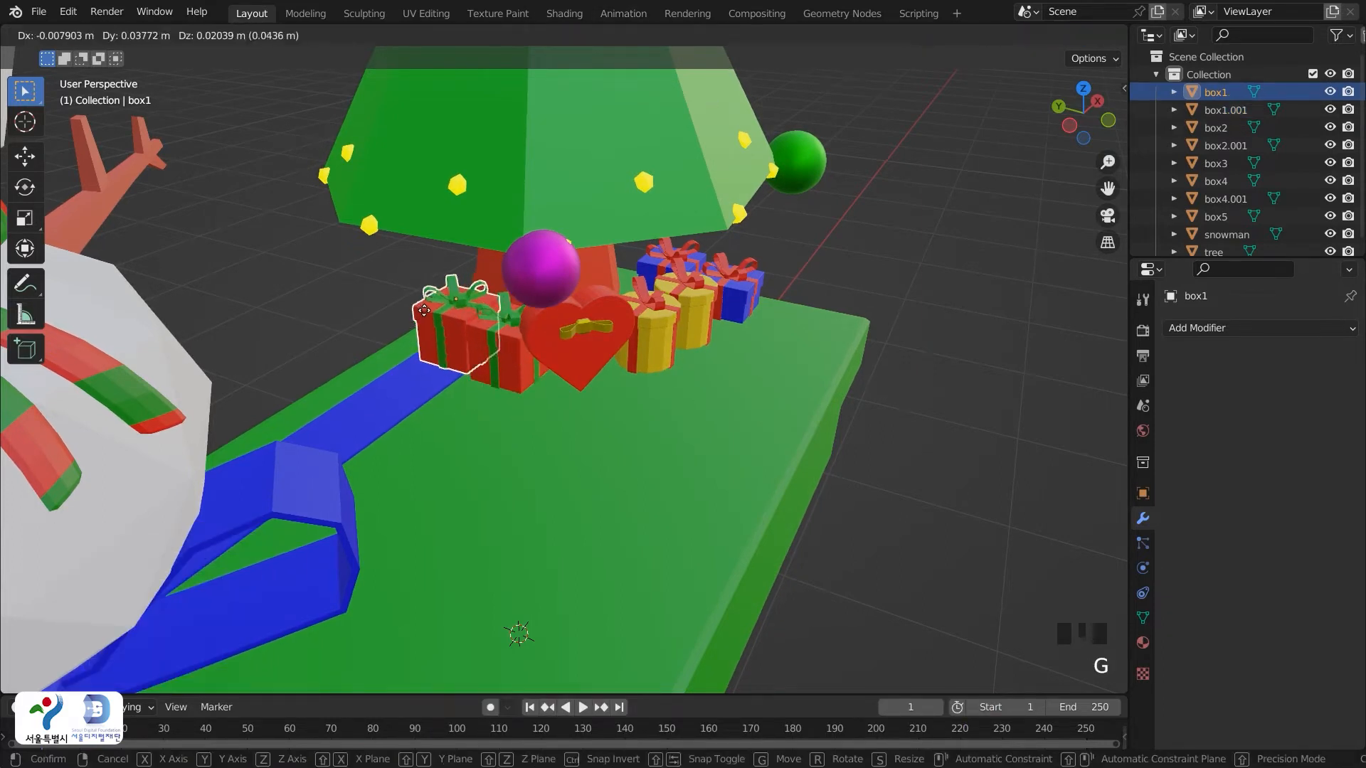
click(410, 314)
click(795, 316)
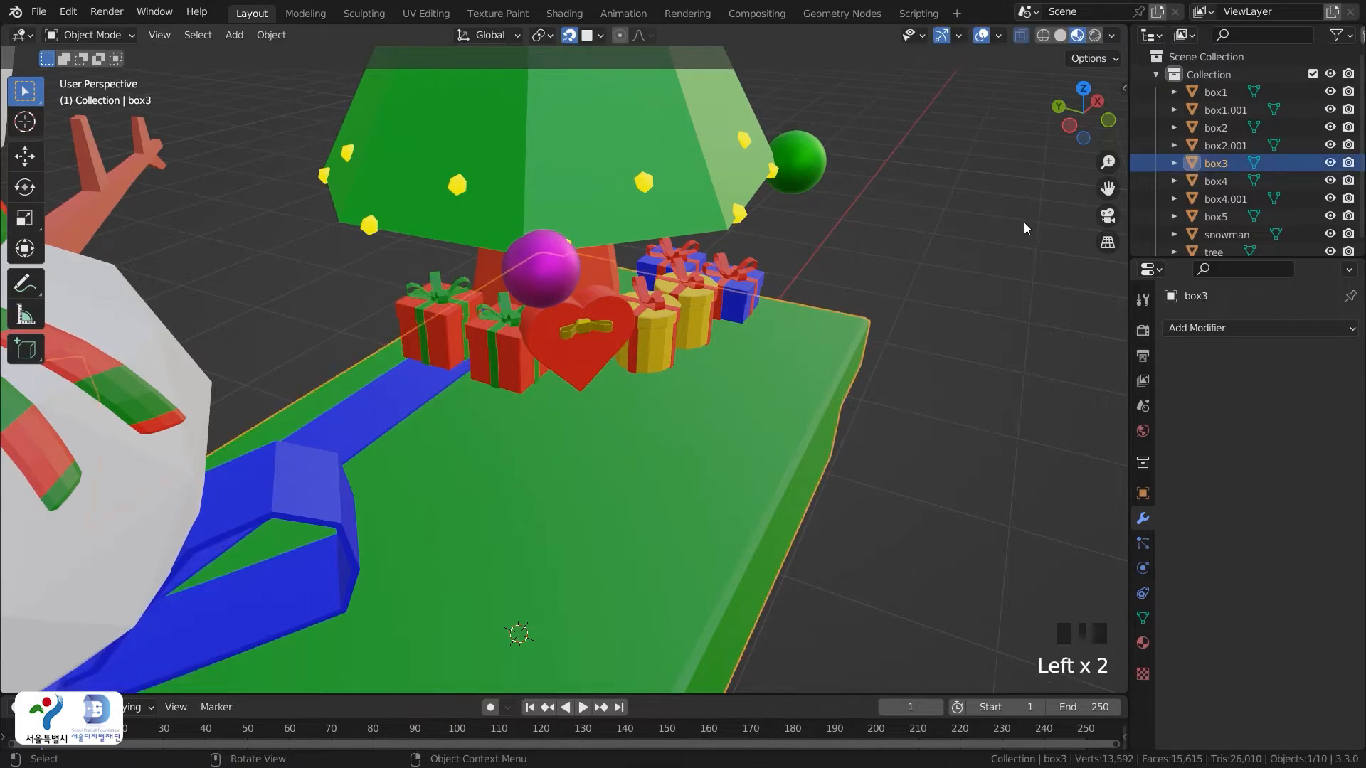
click(952, 272)
Move the yellow gift box nearest the blue boxes along the lid, away from its yellow duplicate
middle_drag(951, 271, 963, 293)
middle_drag(697, 373, 637, 372)
click(637, 373)
key(g)
click(667, 370)
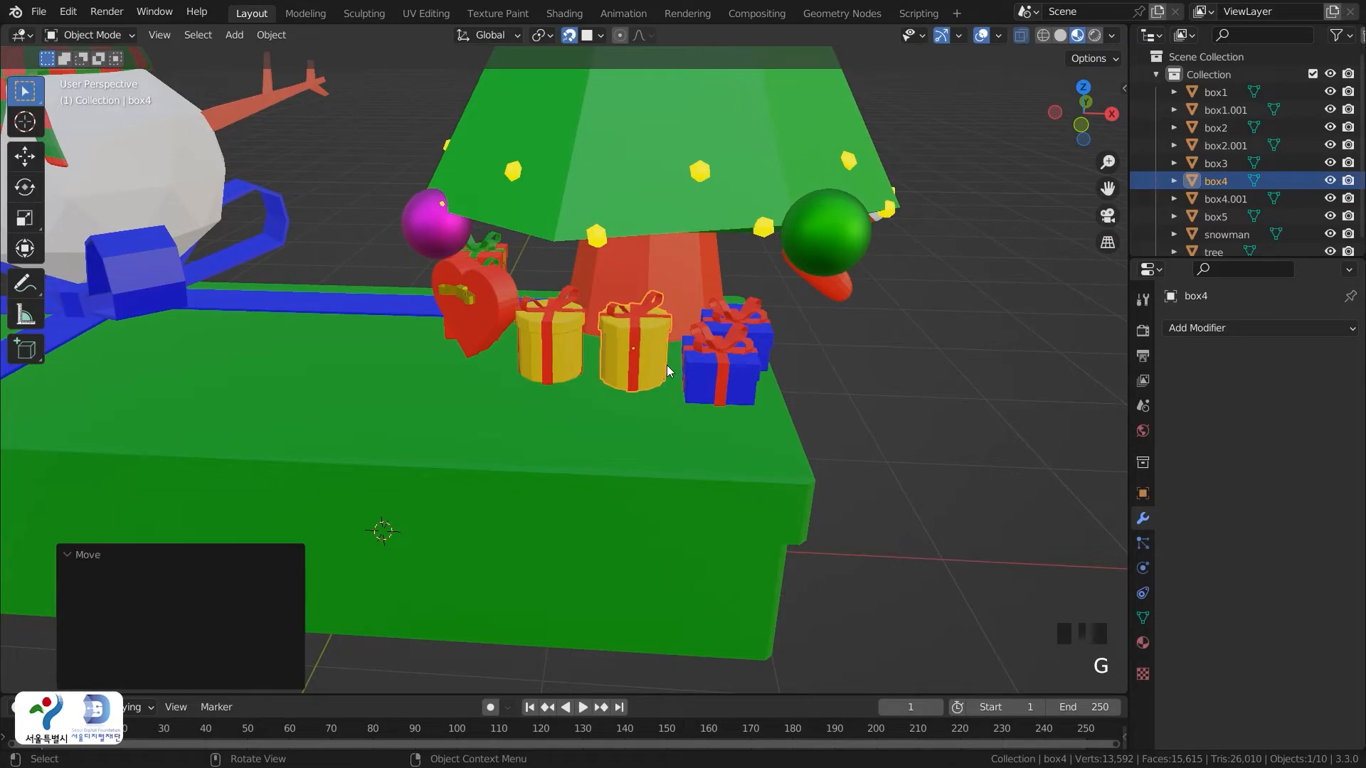
click(689, 367)
Rotate the front blue gift box about -29° around the Z axis
middle_drag(690, 367, 666, 389)
click(650, 400)
click(537, 429)
key(r)
key(z)
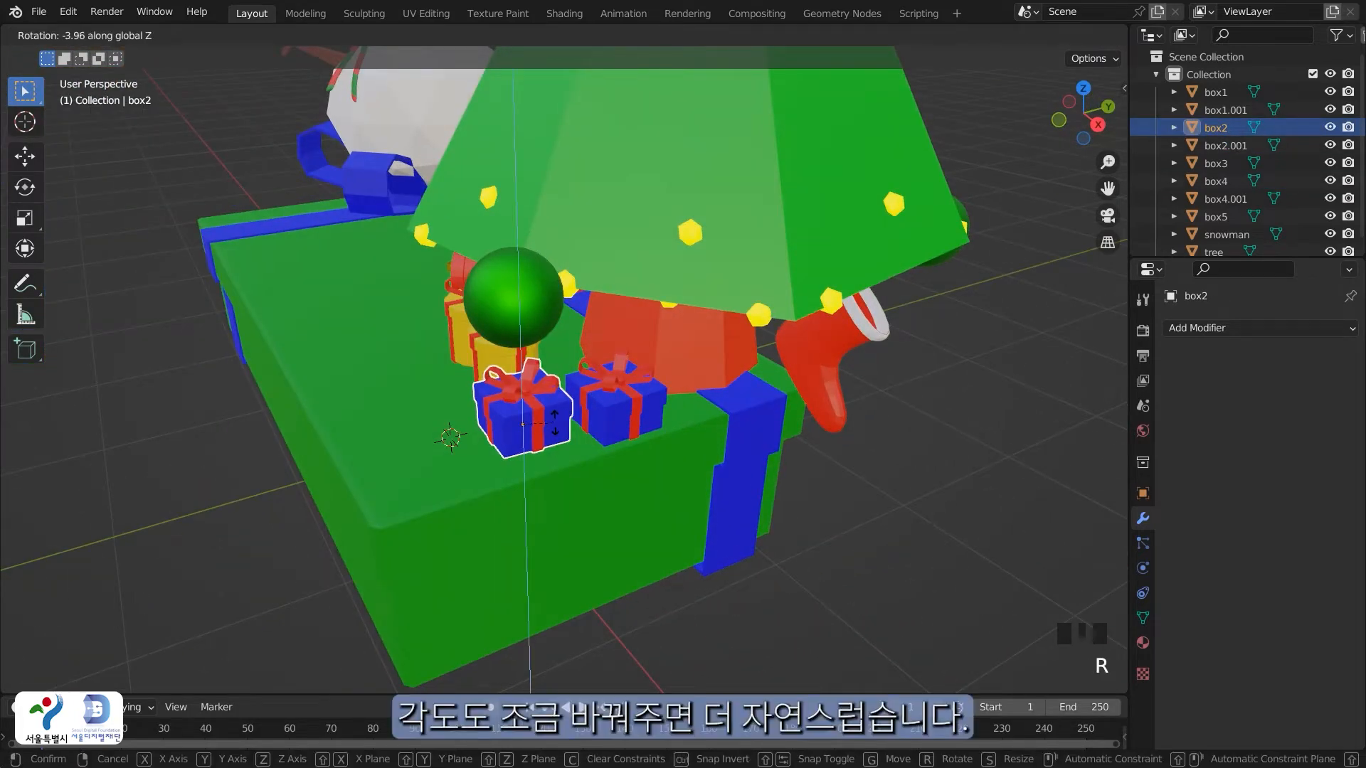
click(651, 477)
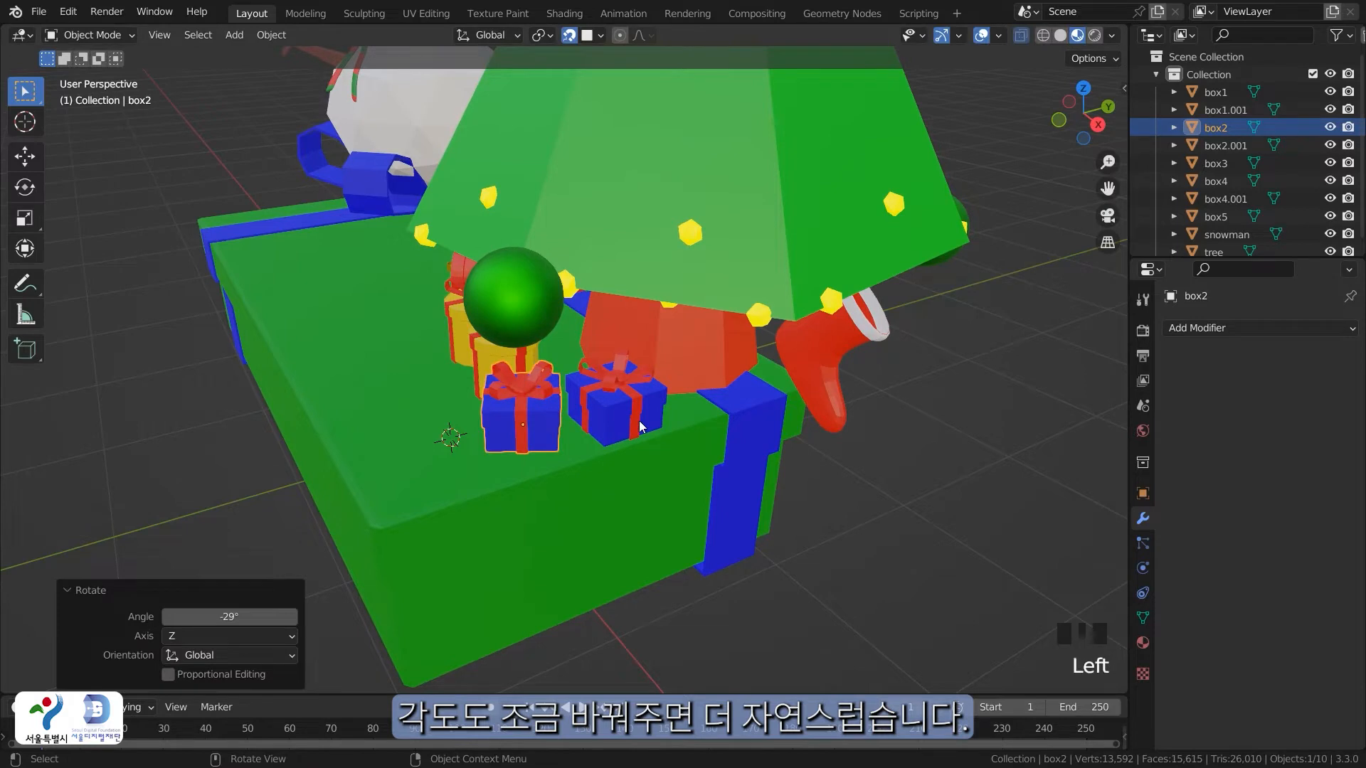
Rotate the other blue gift box, nearest the trunk, around the Z axis to a different angle
click(640, 426)
key(g)
key(z)
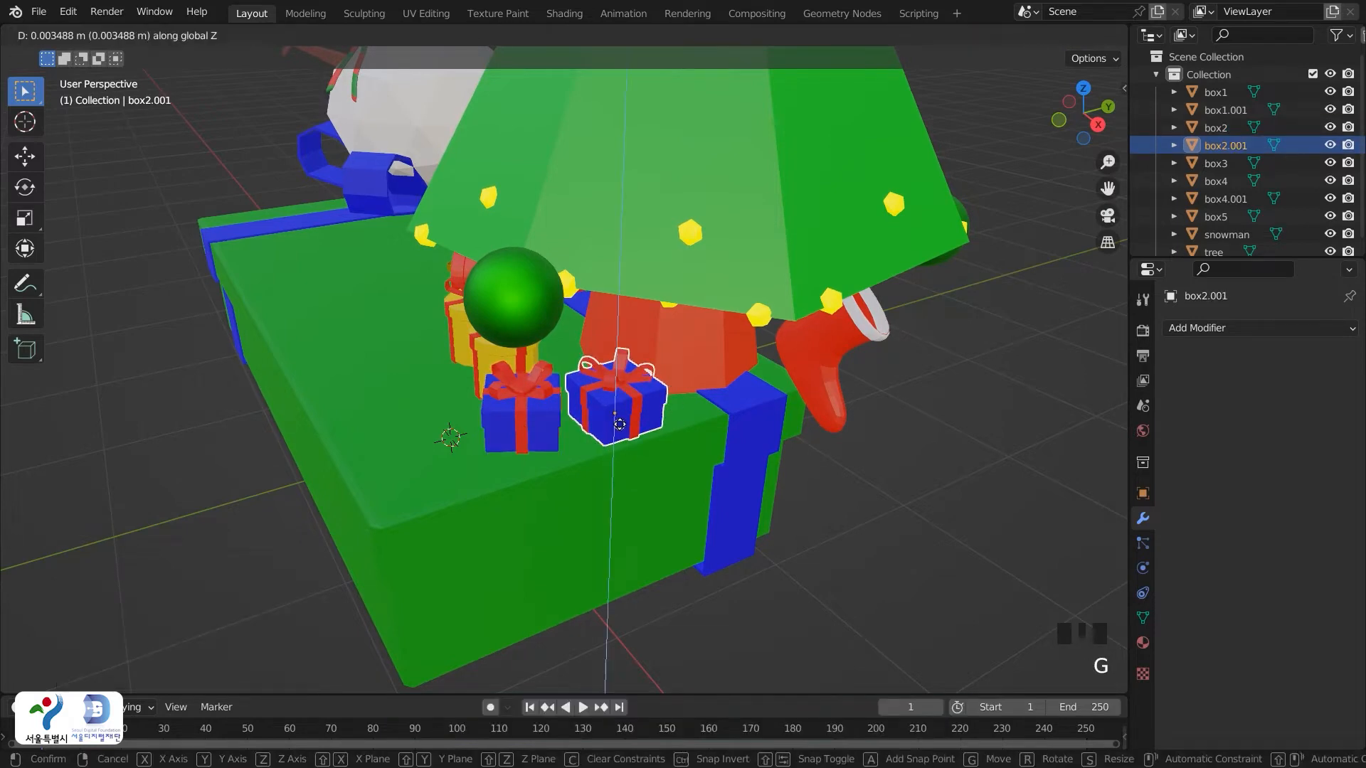
click(620, 424)
key(r)
key(z)
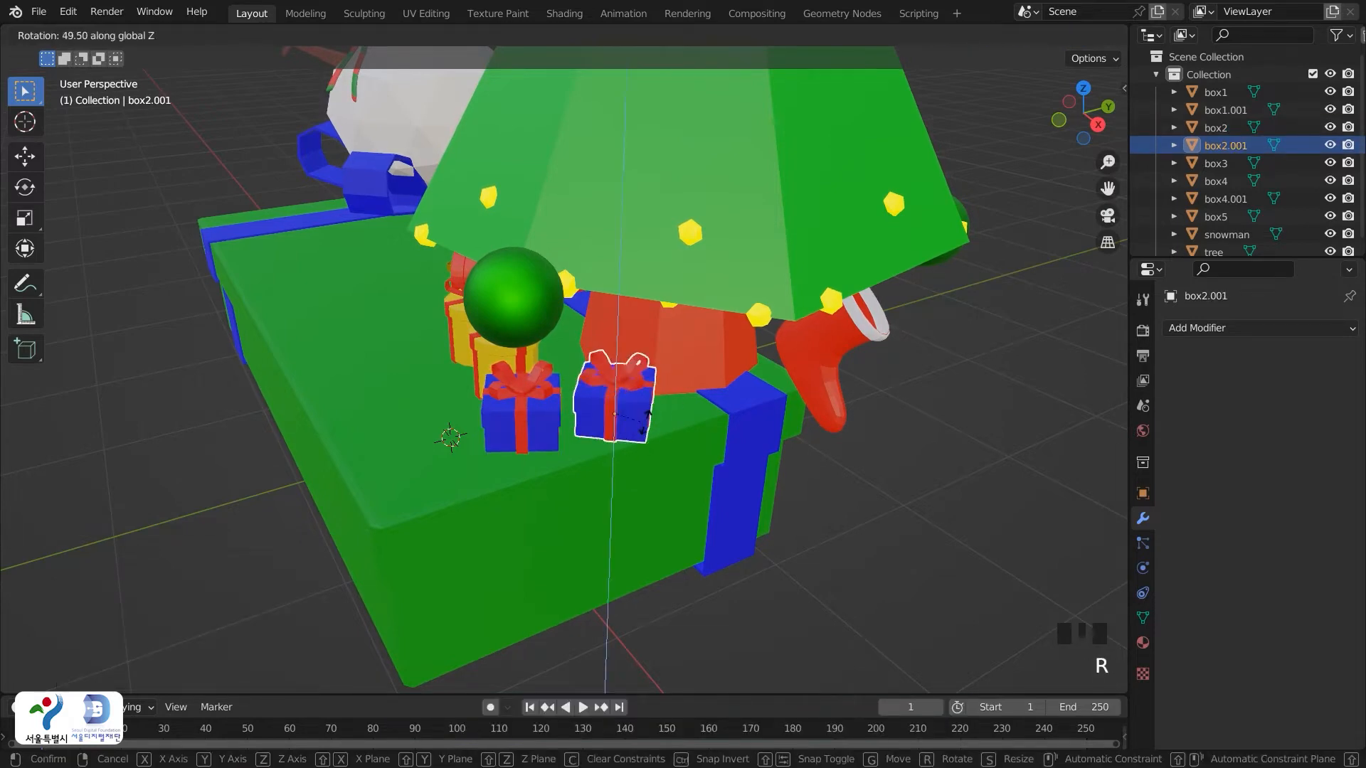
click(619, 428)
Move the front blue gift box slightly along the lid toward the tree trunk
click(549, 422)
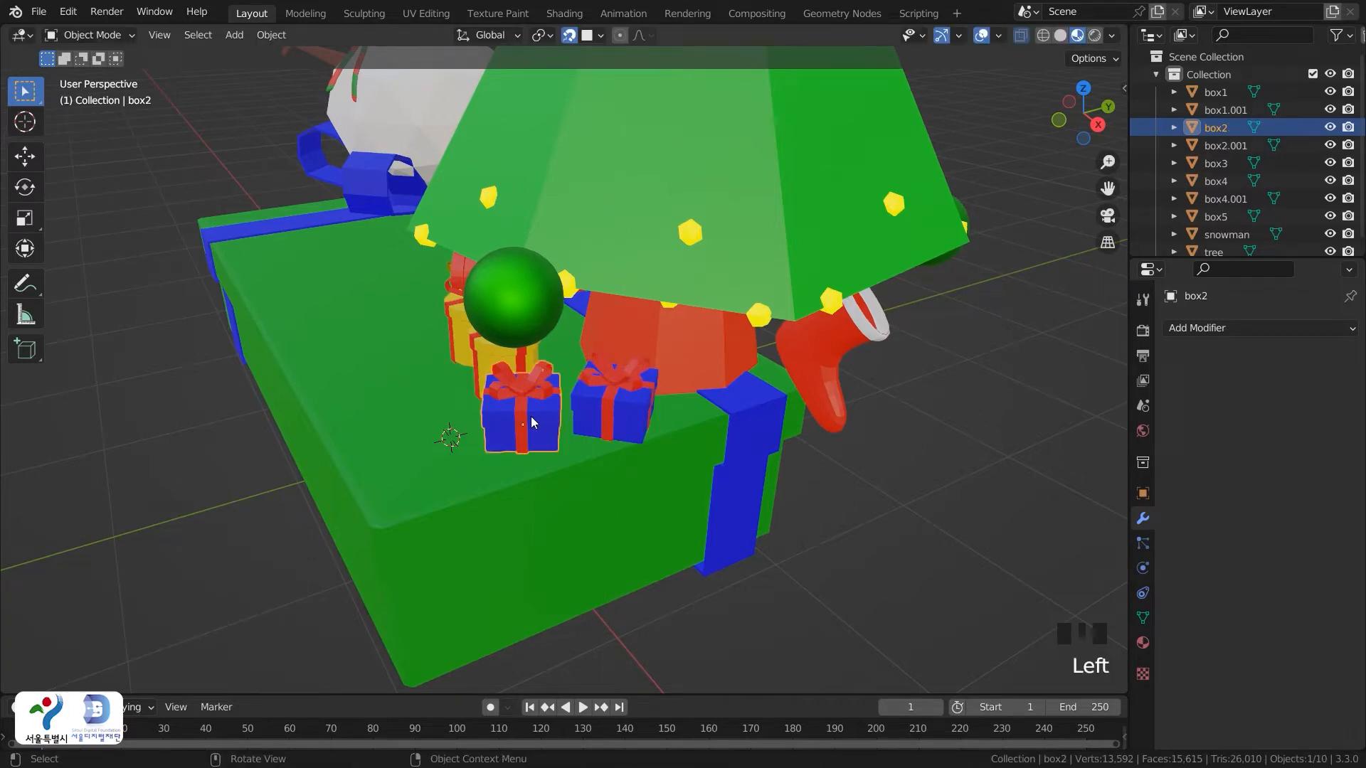
key(g)
click(502, 430)
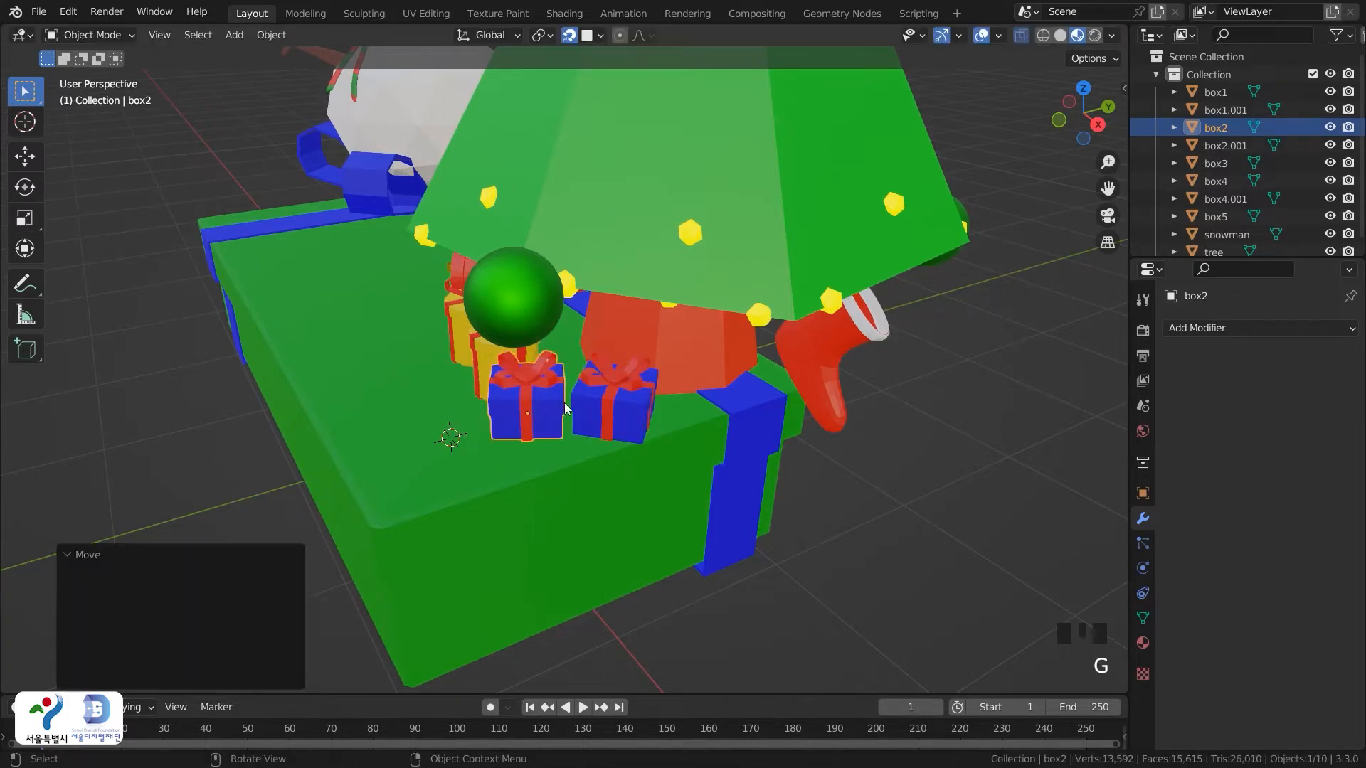
Move the yellow gift box beside the blue boxes slightly along the lid
middle_drag(502, 429, 638, 421)
scroll(638, 421, up, 2)
middle_drag(578, 371, 710, 375)
click(706, 374)
key(g)
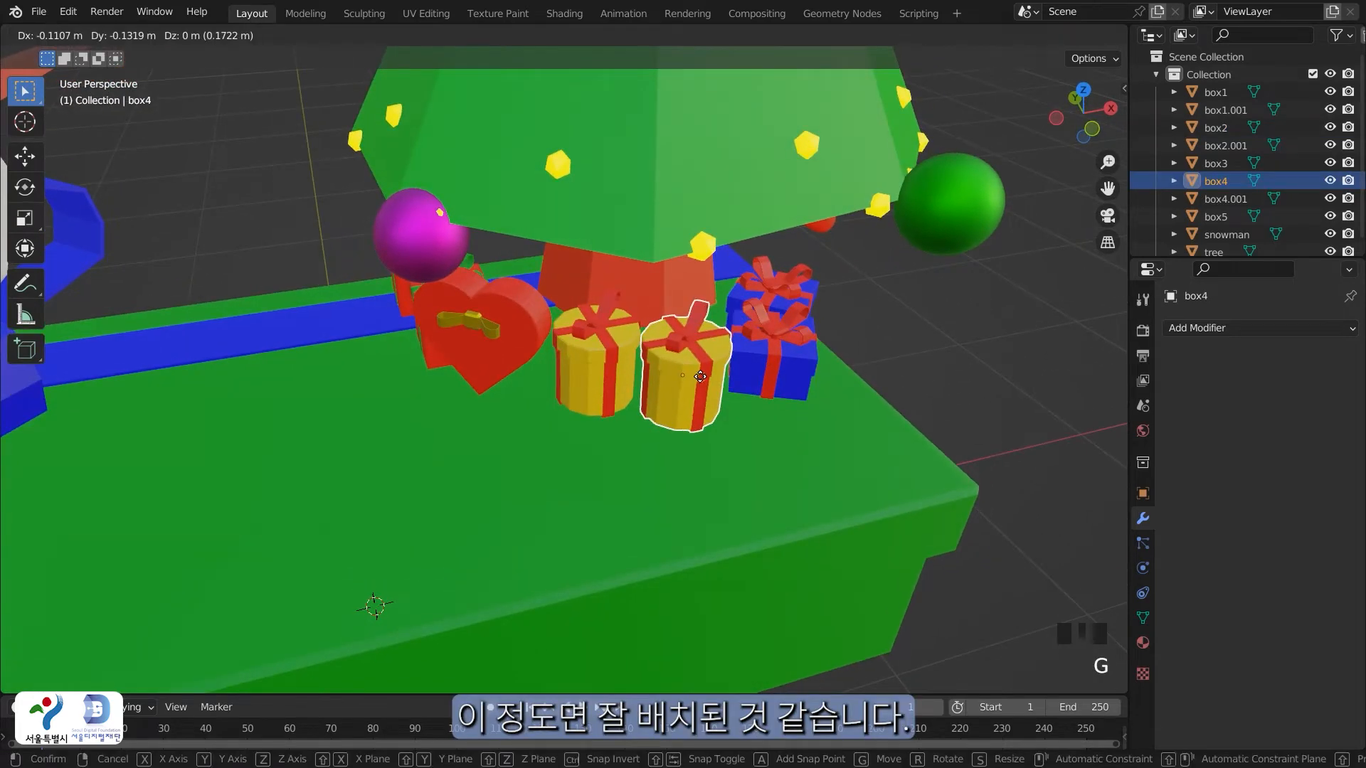
click(700, 370)
Examine the gift box arrangement around the tree from several angles and check the whole scene
middle_drag(568, 402, 536, 400)
click(555, 372)
scroll(526, 384, down, 3)
click(711, 369)
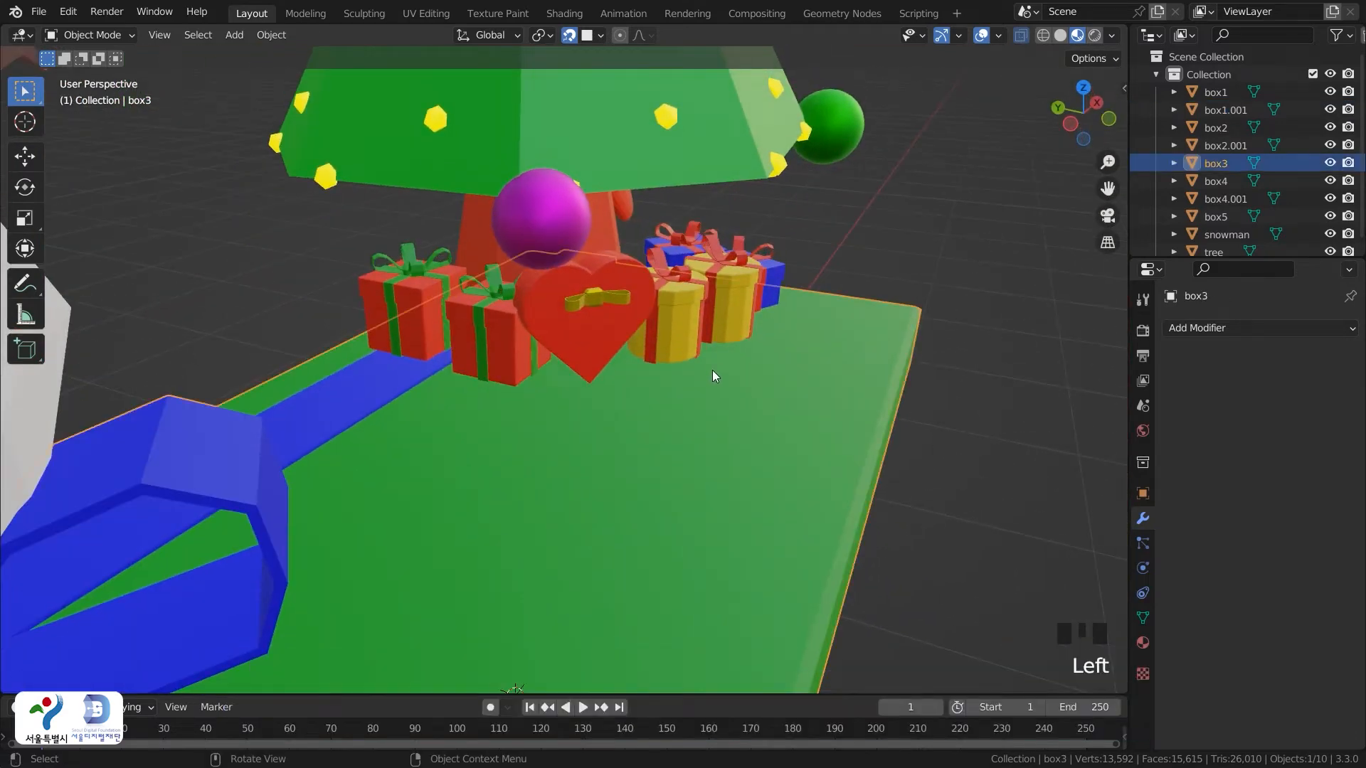
scroll(847, 420, down, 3)
middle_drag(851, 423, 600, 438)
scroll(615, 488, up, 3)
middle_drag(615, 488, 681, 483)
click(506, 583)
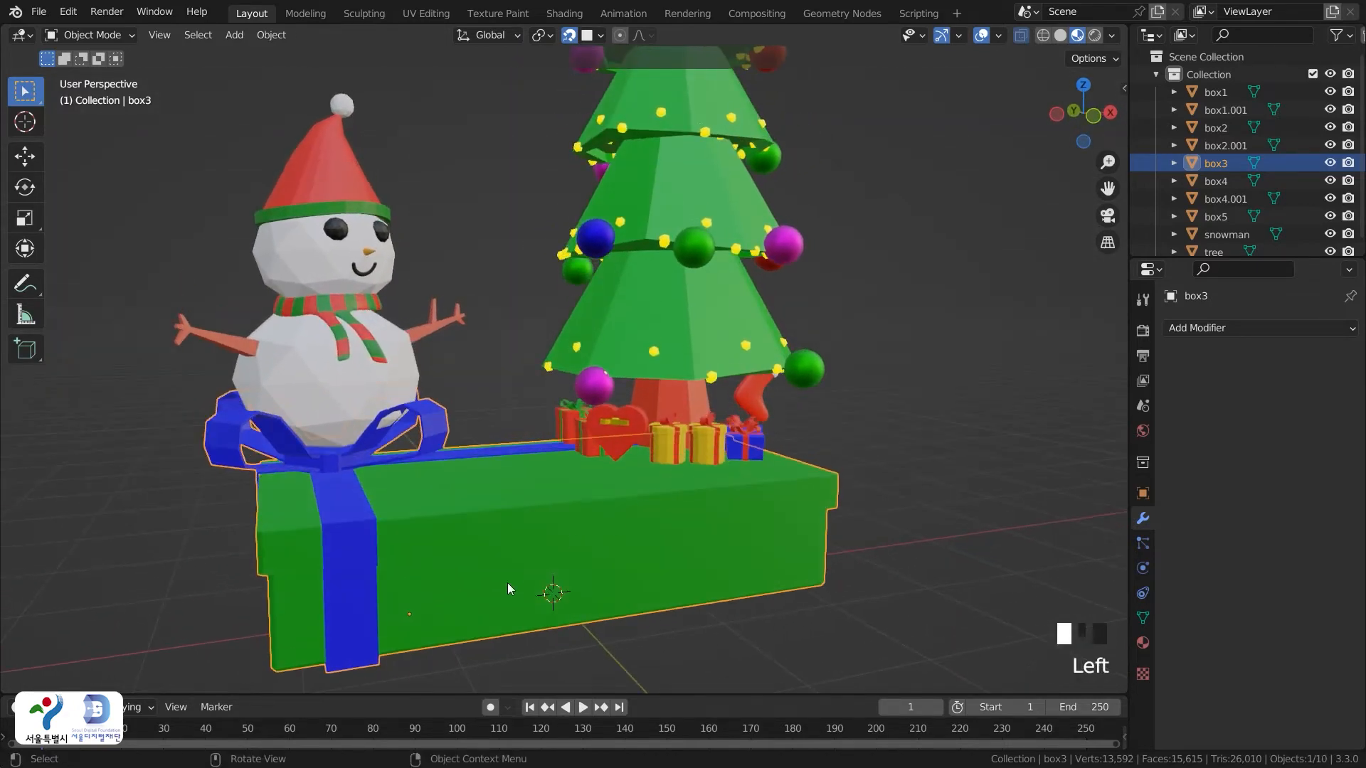
click(871, 483)
middle_drag(872, 483, 733, 515)
scroll(733, 509, down, 2)
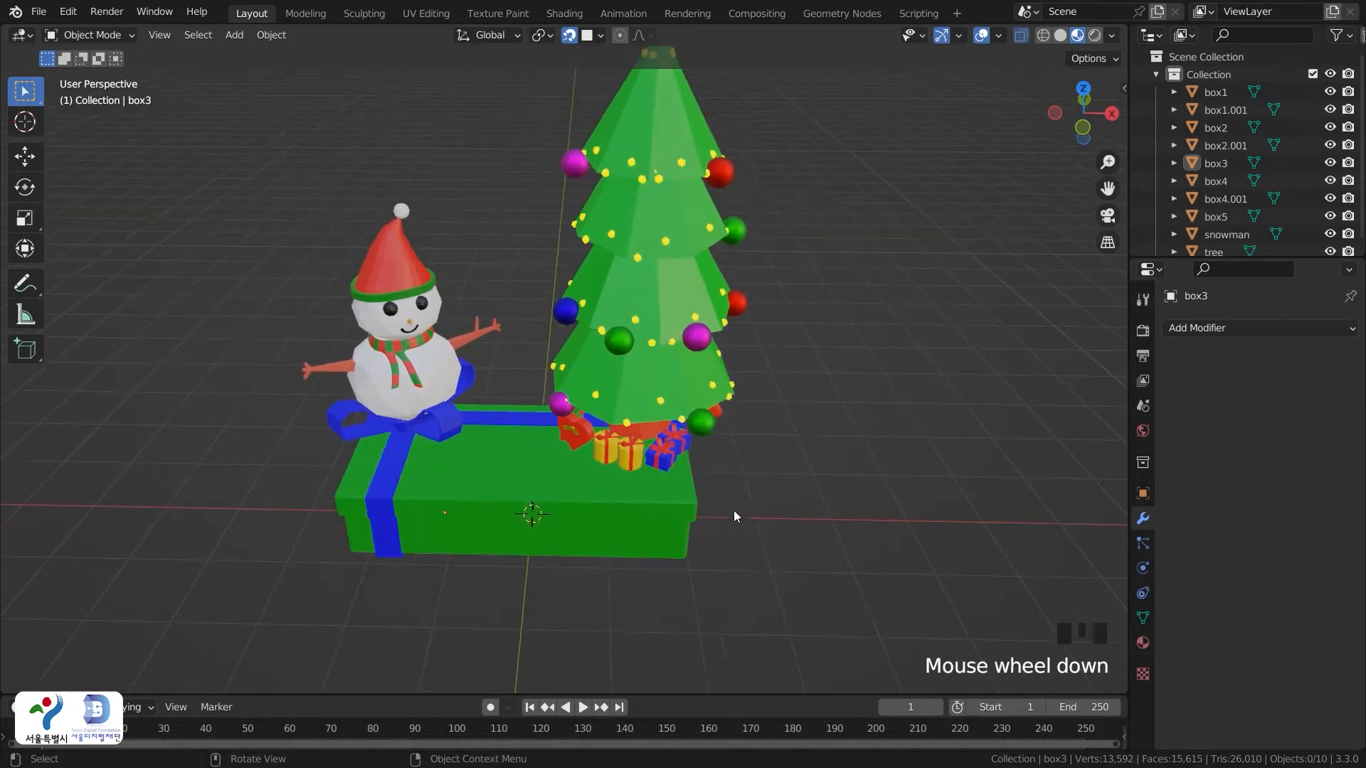
scroll(730, 489, down, 2)
Add a text object at the origin and move it about 2.89 m along the X axis, beside the large green gift box
click(606, 526)
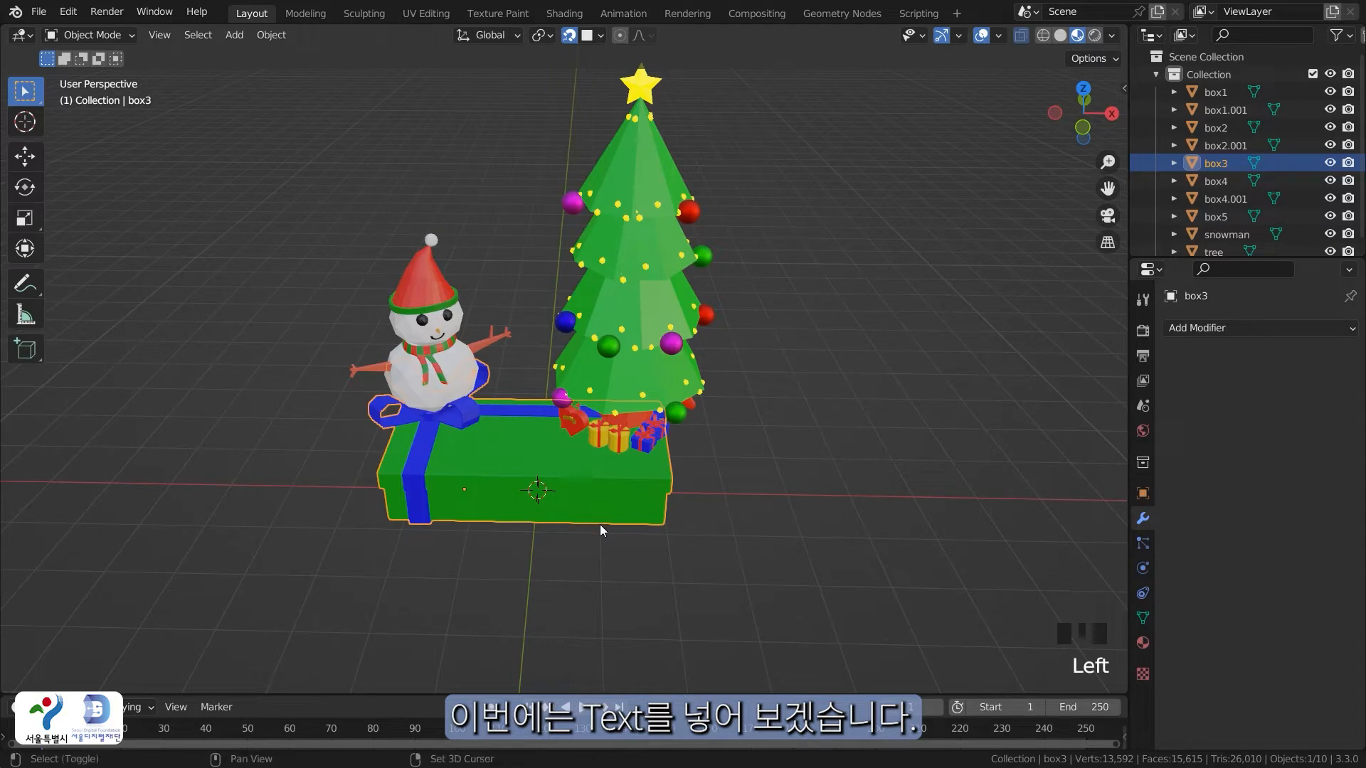
key(shift+a)
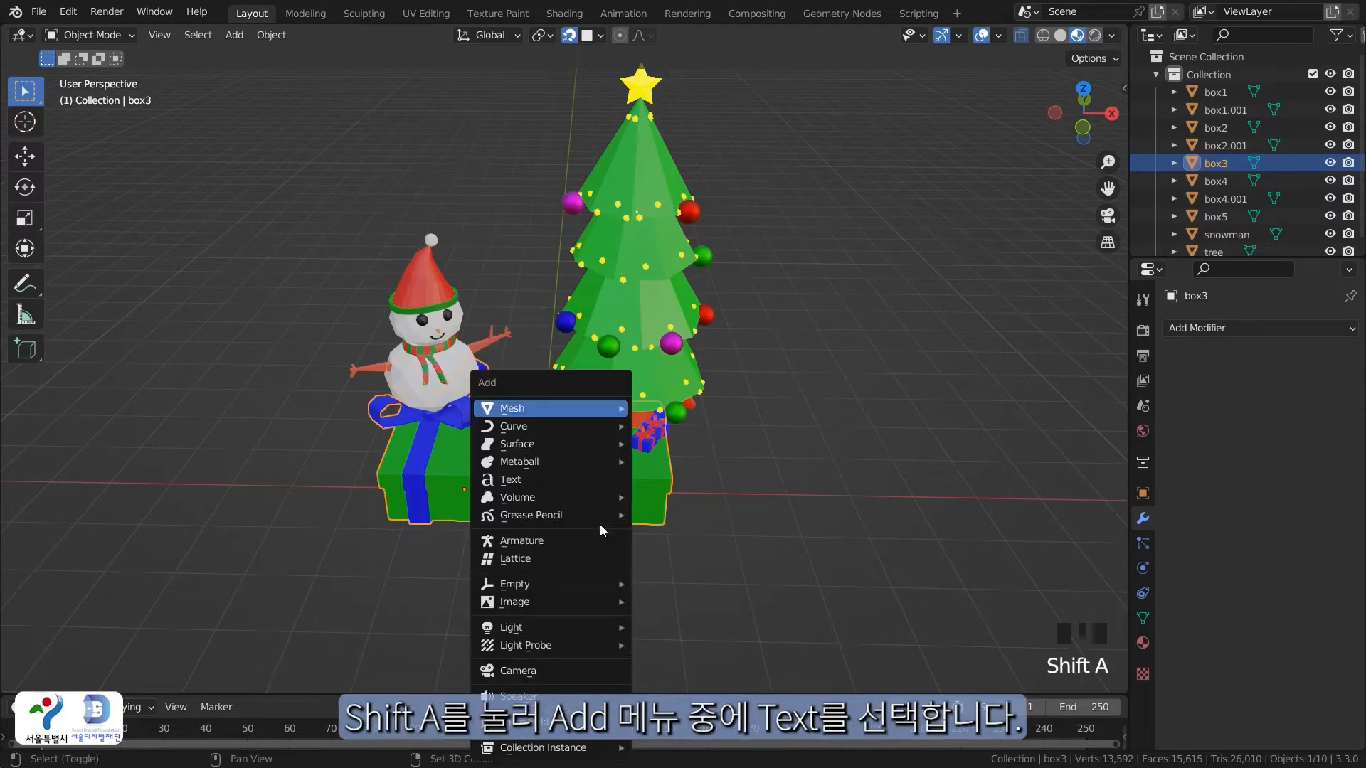
click(559, 487)
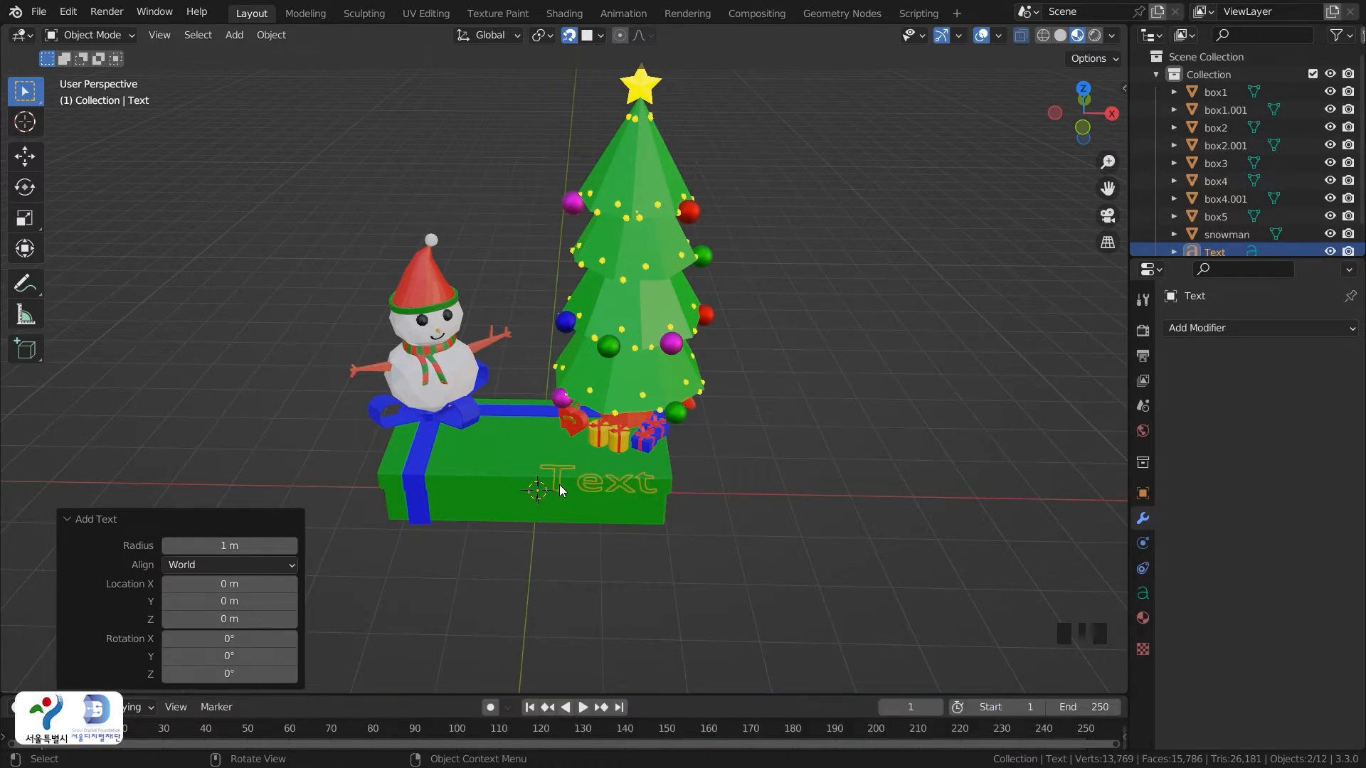
key(g)
key(x)
click(739, 498)
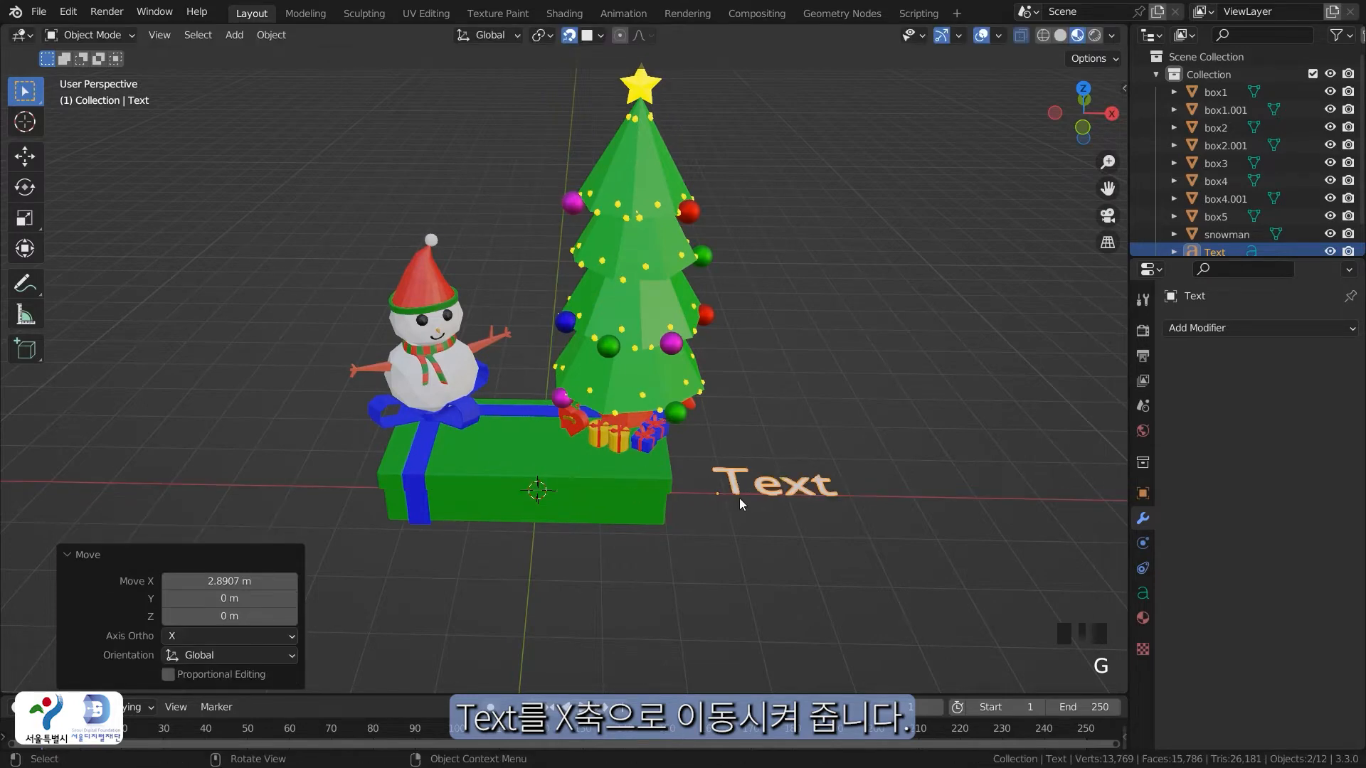
Open the text object in Edit Mode and delete all of its default wording
click(764, 488)
shift+middle_drag(831, 527, 707, 506)
scroll(711, 502, up, 2)
key(Tab)
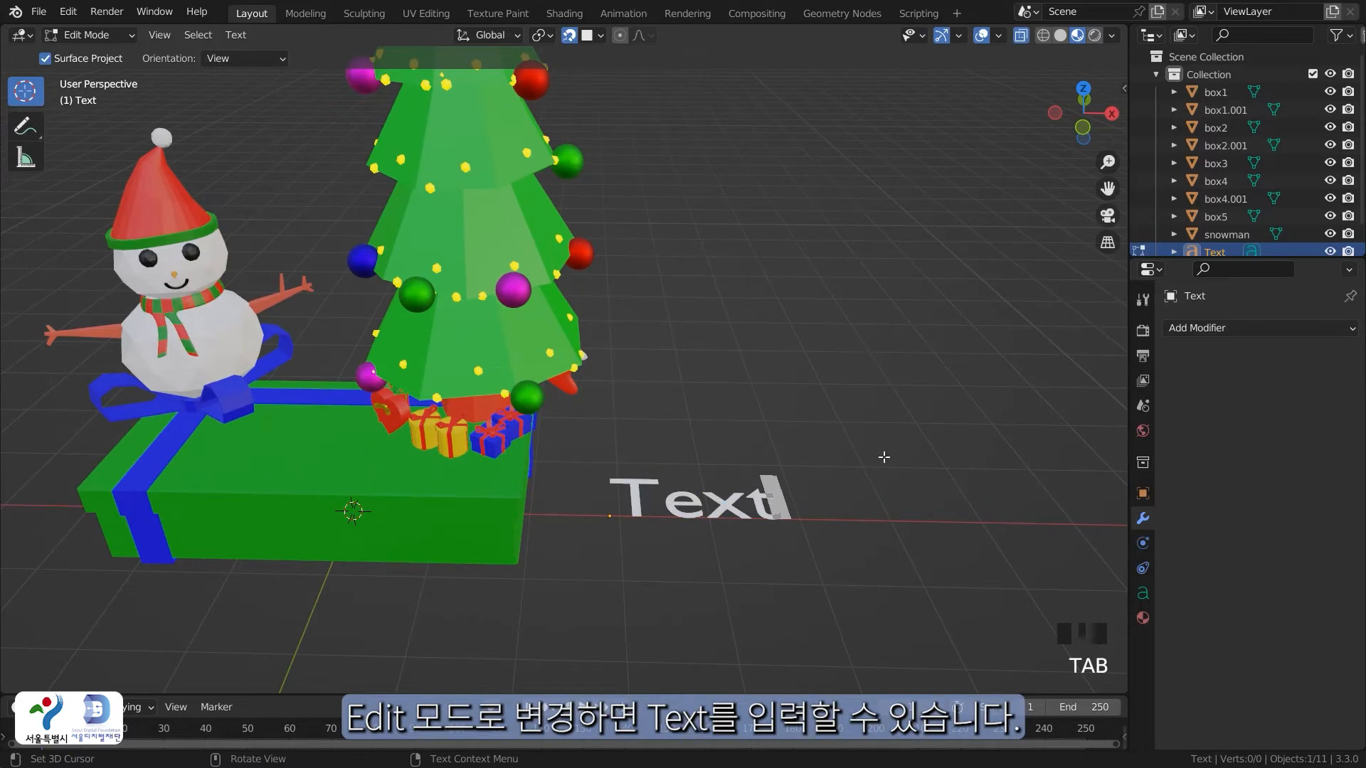
key(Left)
key(Left)
key(Left)
key(Left)
key(Right)
key(Right)
key(Right)
key(Right)
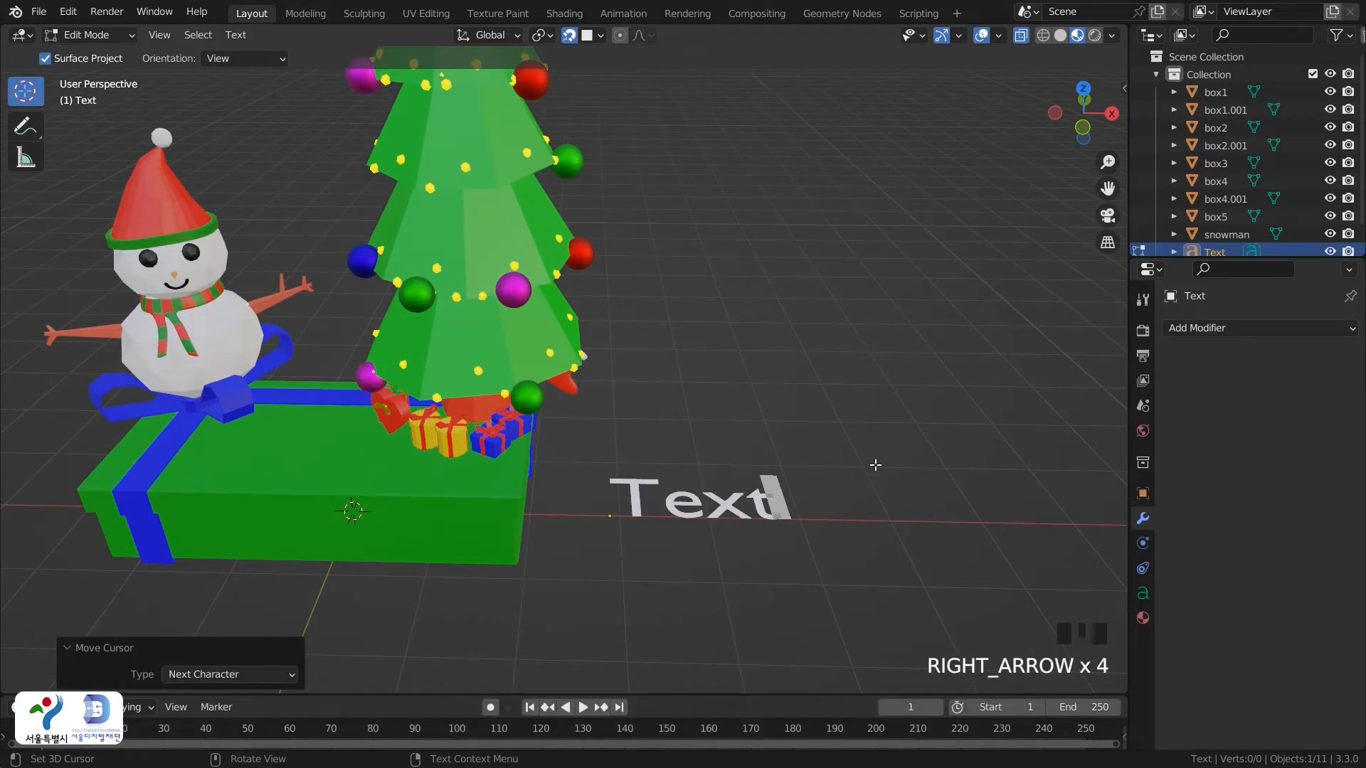
key(BackSpace)
key(BackSpace)
key(BackSpace)
key(BackSpace)
key(BackSpace)
key(BackSpace)
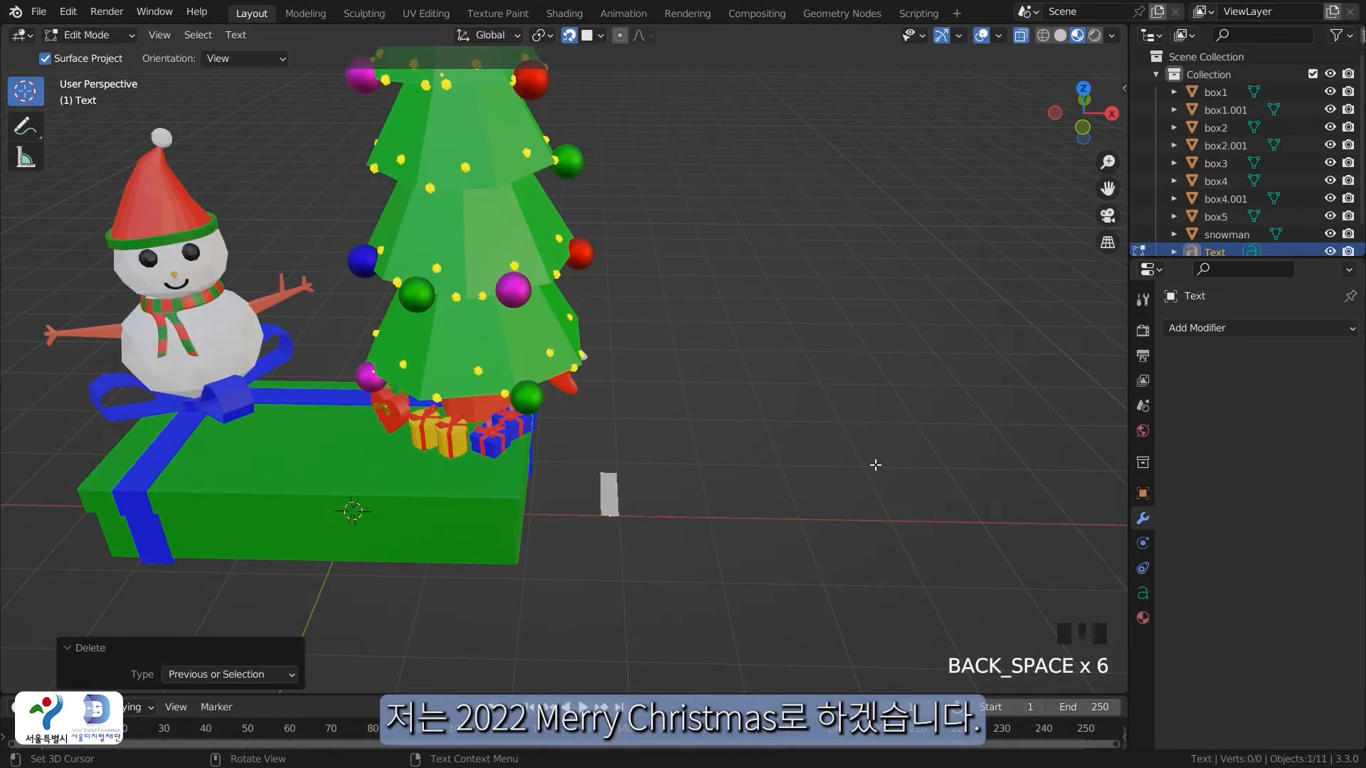
Write "2022" on the first line and "Merry Christmas" on the second line of the text, and return to Object Mode
text(2022)
key(Return)
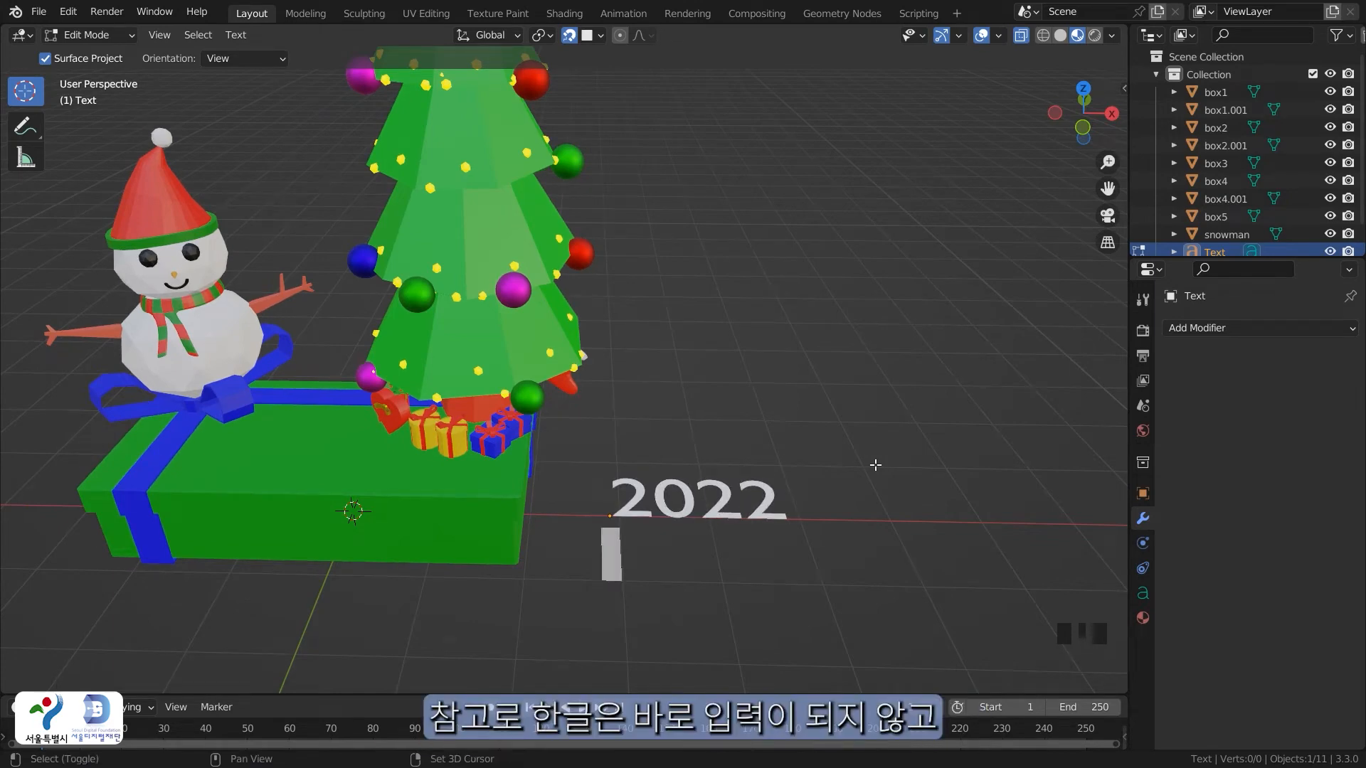
text(Merry C)
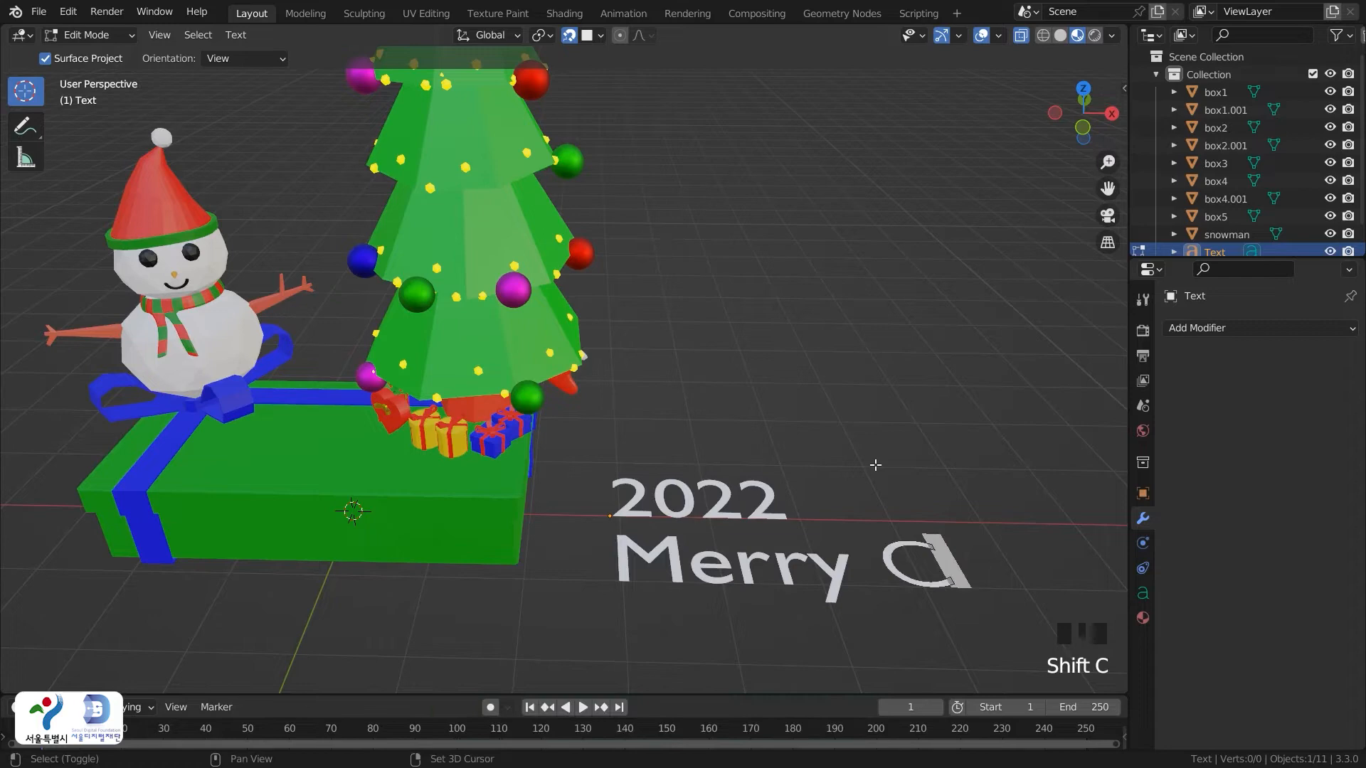
text(hrist)
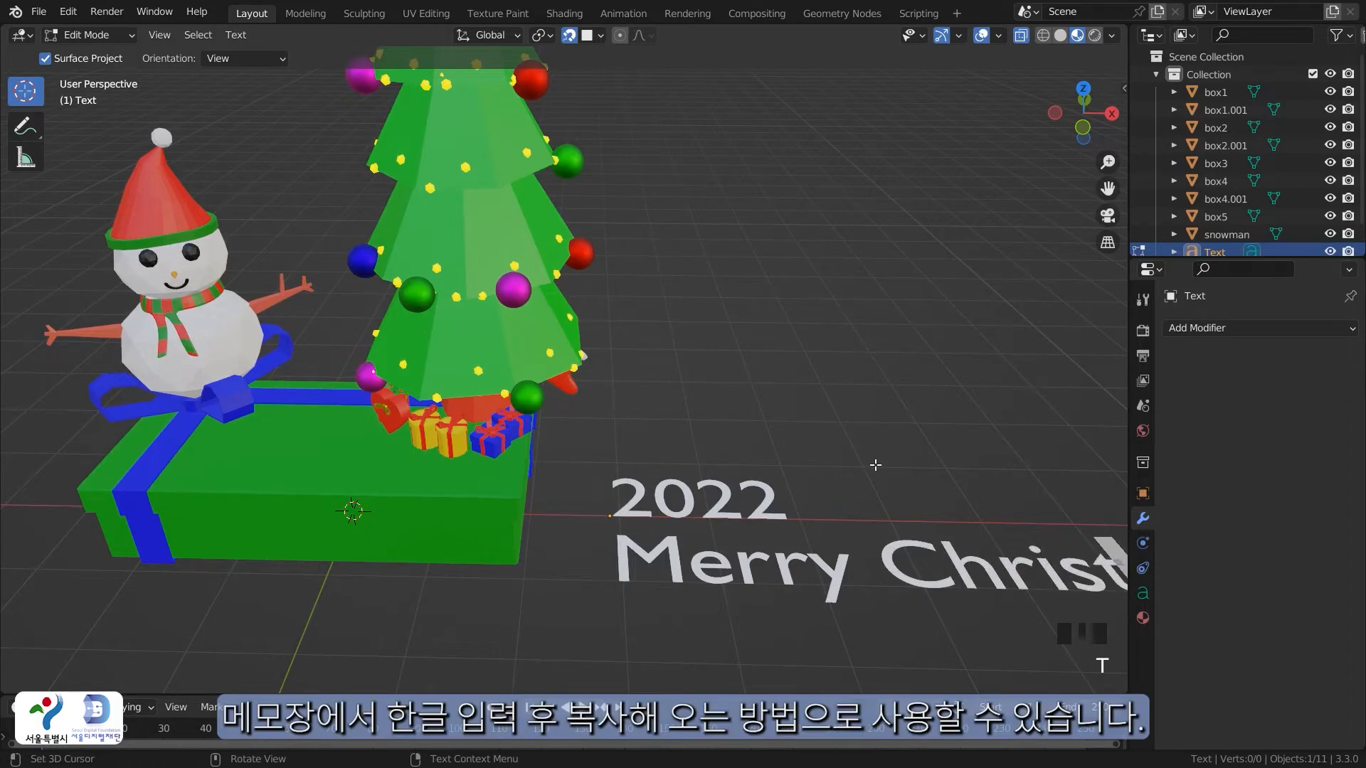
text(mas)
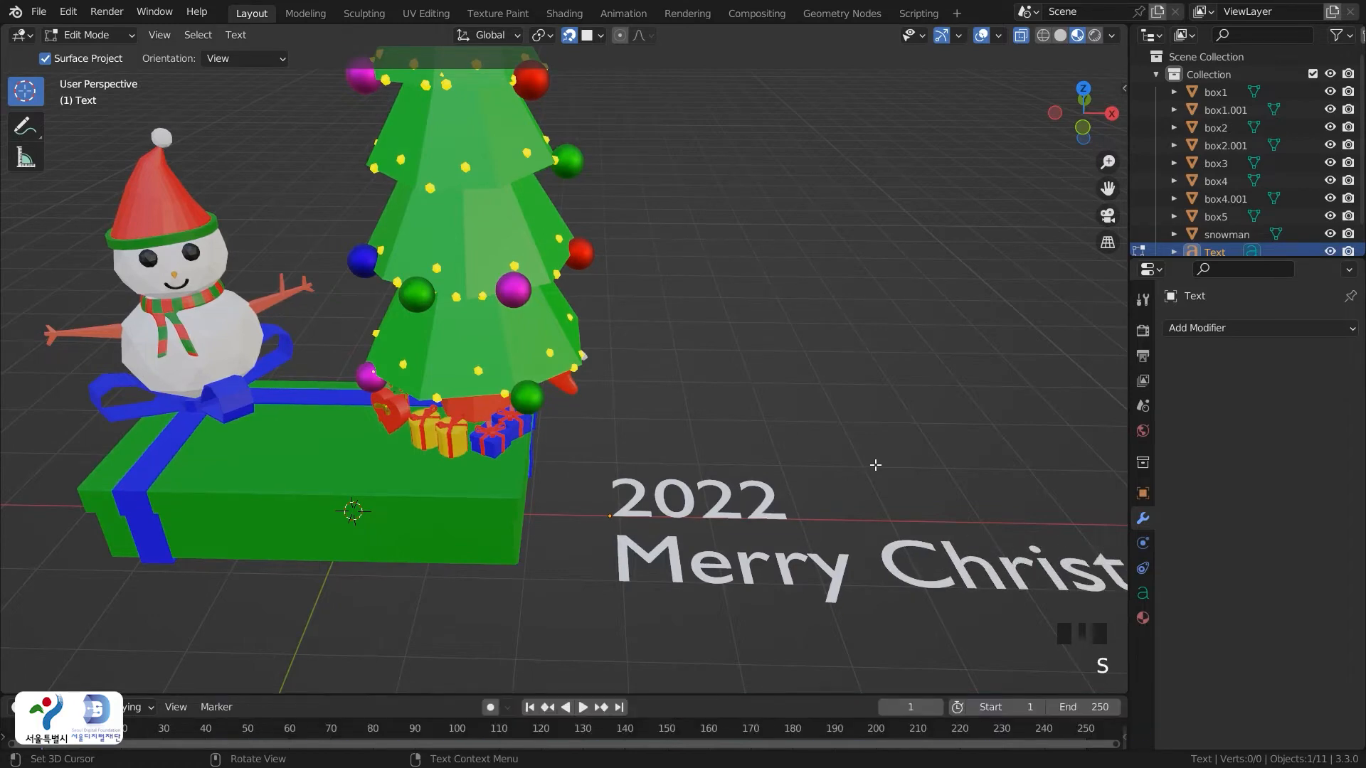
scroll(879, 436, down, 2)
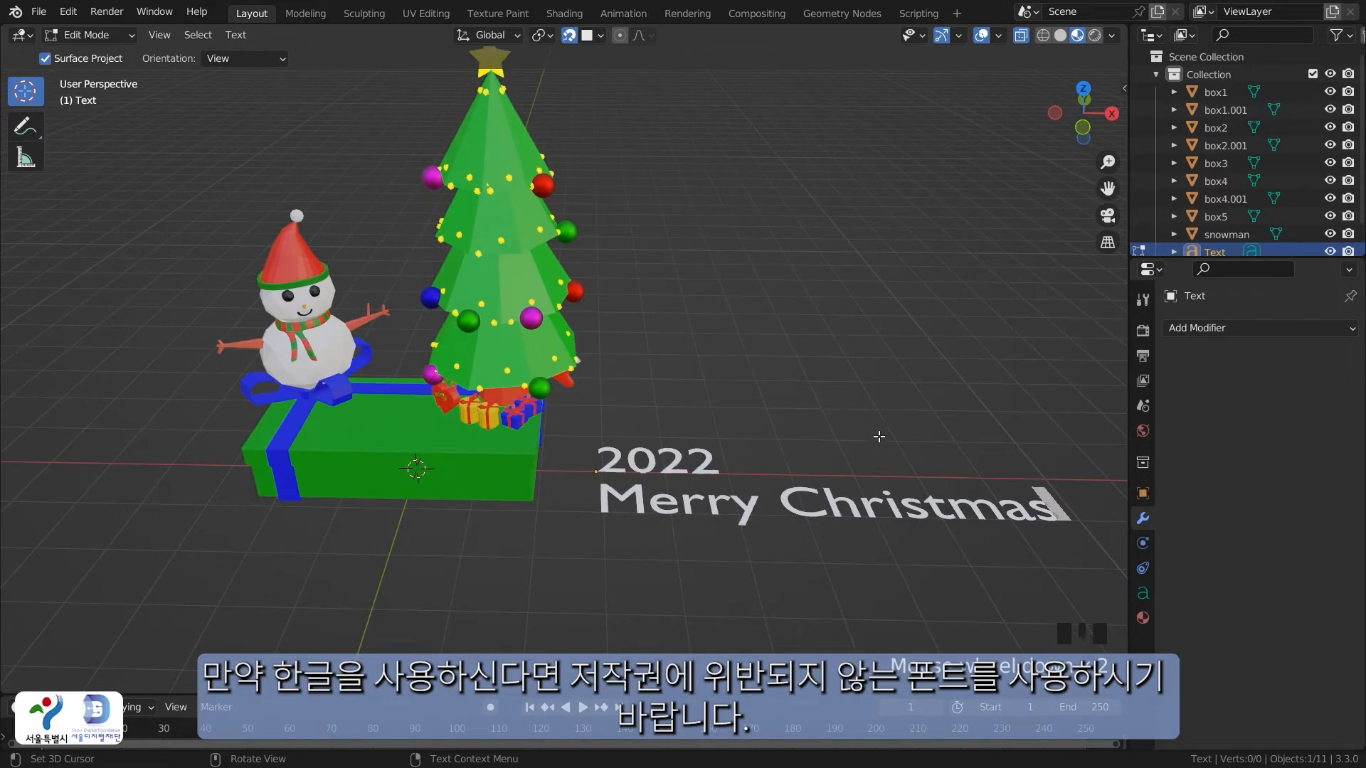
click(901, 441)
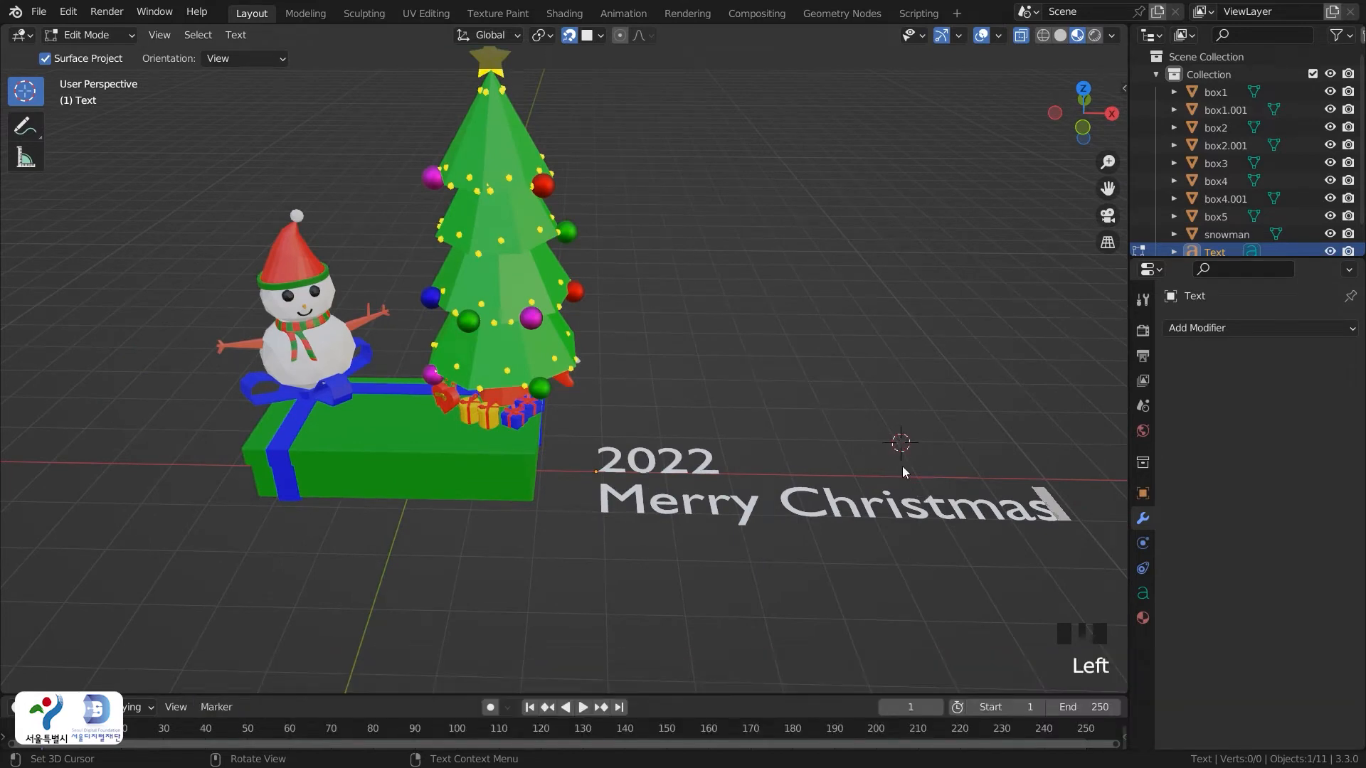
key(Tab)
Set the Extrude value of the text's geometry to 0.1 m
shift+middle_drag(923, 519, 725, 481)
scroll(724, 540, up, 2)
scroll(724, 540, up, 1)
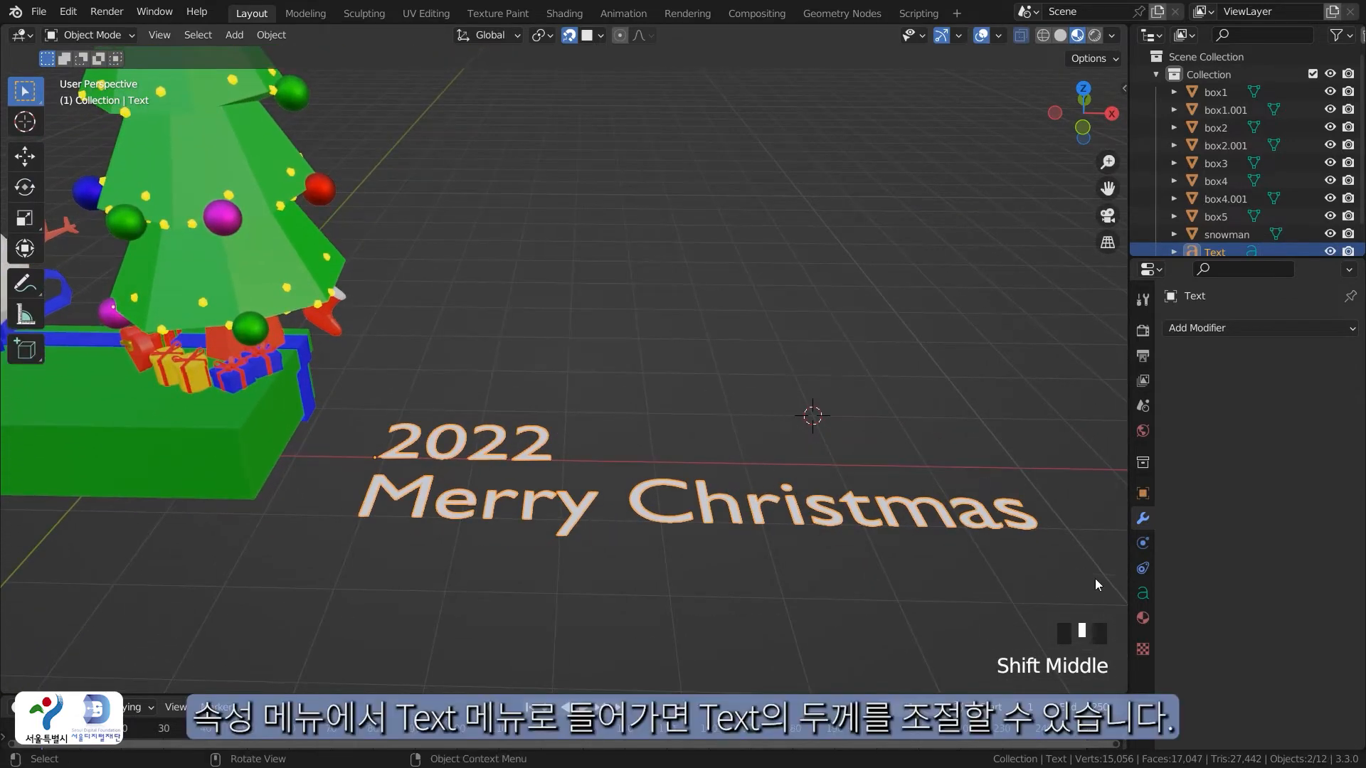
click(1142, 594)
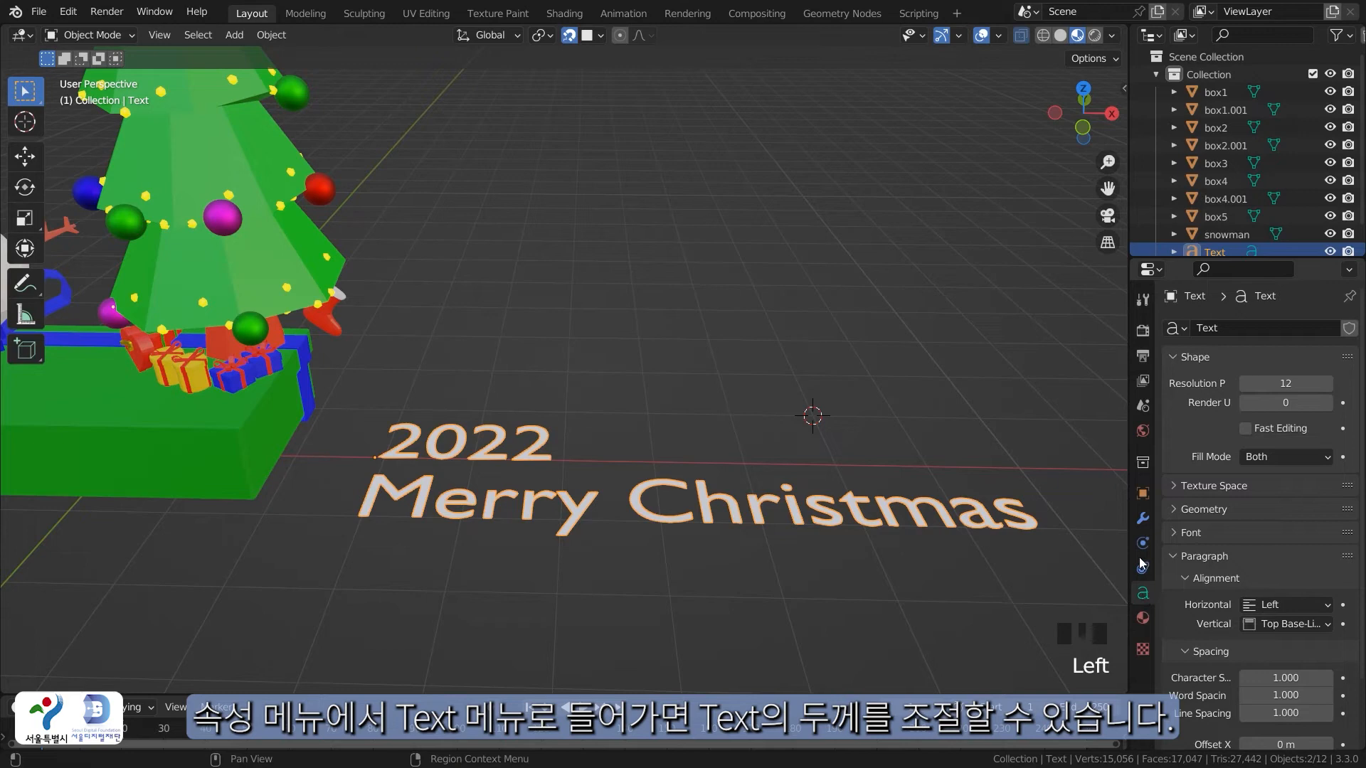
mouse_move(860, 557)
middle_down()
mouse_move(859, 481)
mouse_move(860, 567)
mouse_move(960, 586)
mouse_move(871, 552)
mouse_move(844, 566)
middle_up()
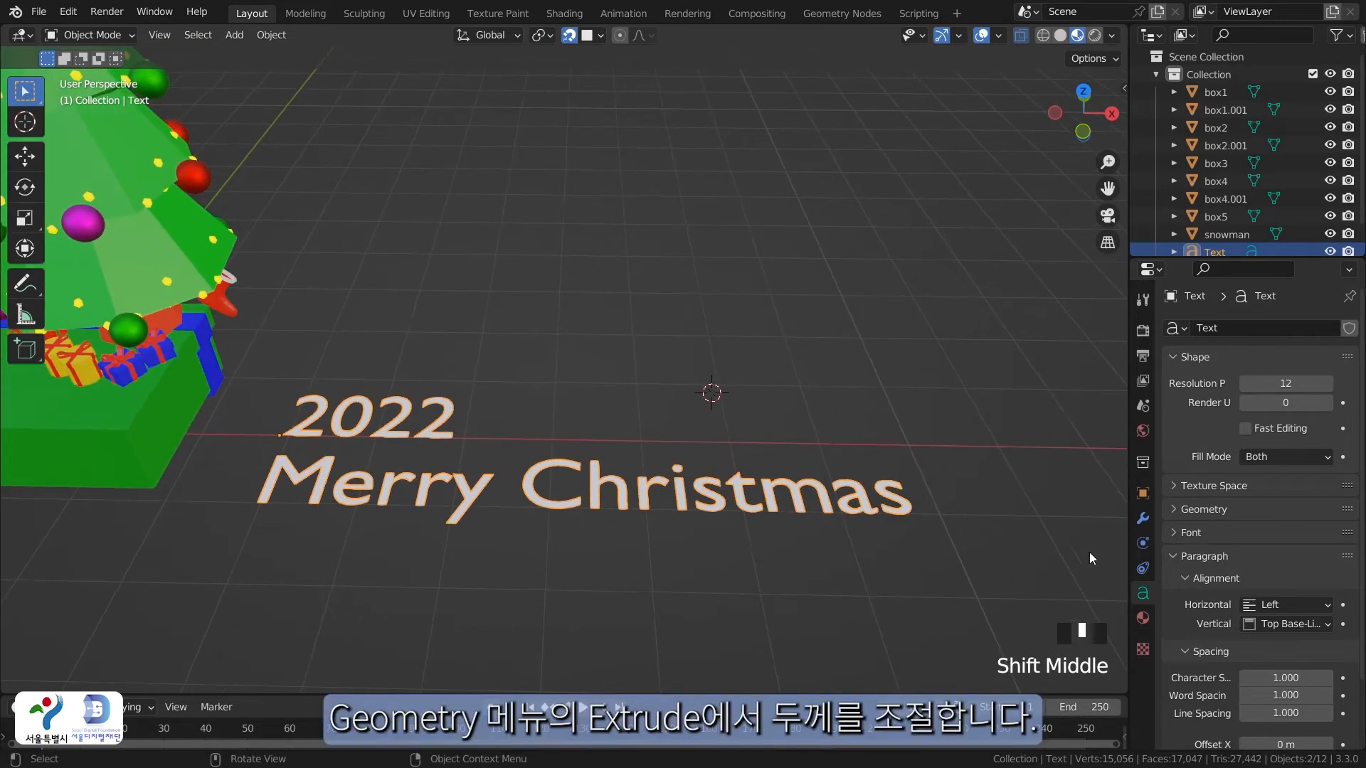
click(1197, 510)
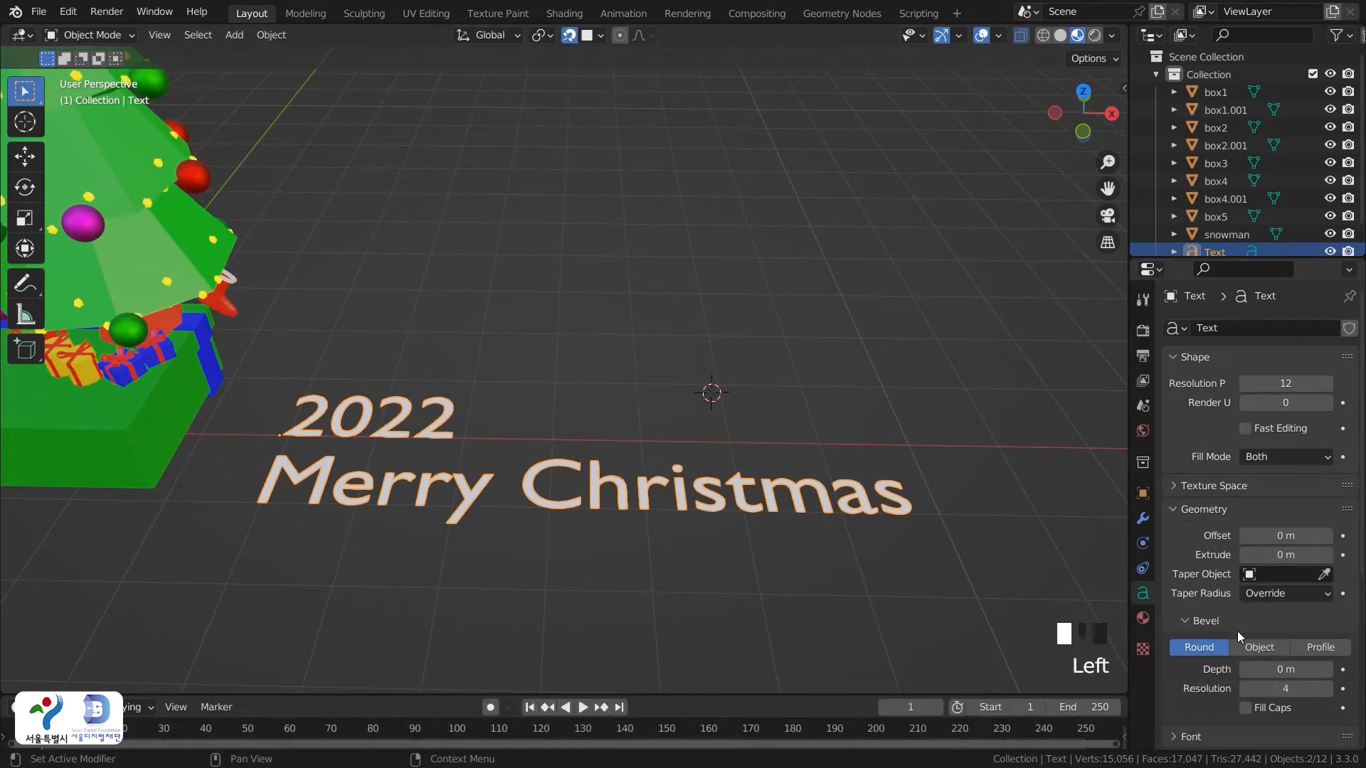
click(1326, 556)
click(1326, 555)
click(1326, 555)
click(1326, 555)
click(1325, 556)
click(1326, 556)
click(1326, 555)
click(1326, 555)
middle_drag(880, 591, 984, 533)
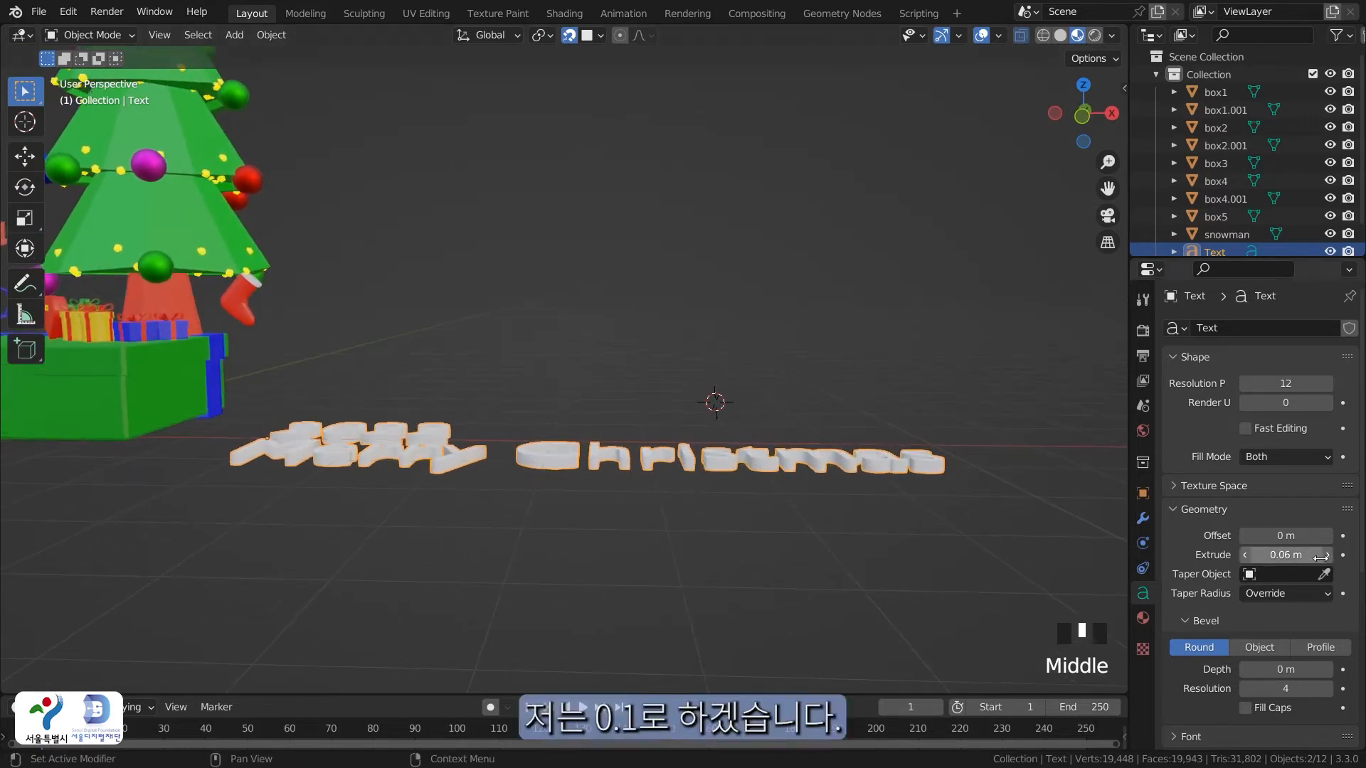
click(1325, 556)
click(1325, 556)
click(1326, 556)
click(1325, 556)
click(1326, 556)
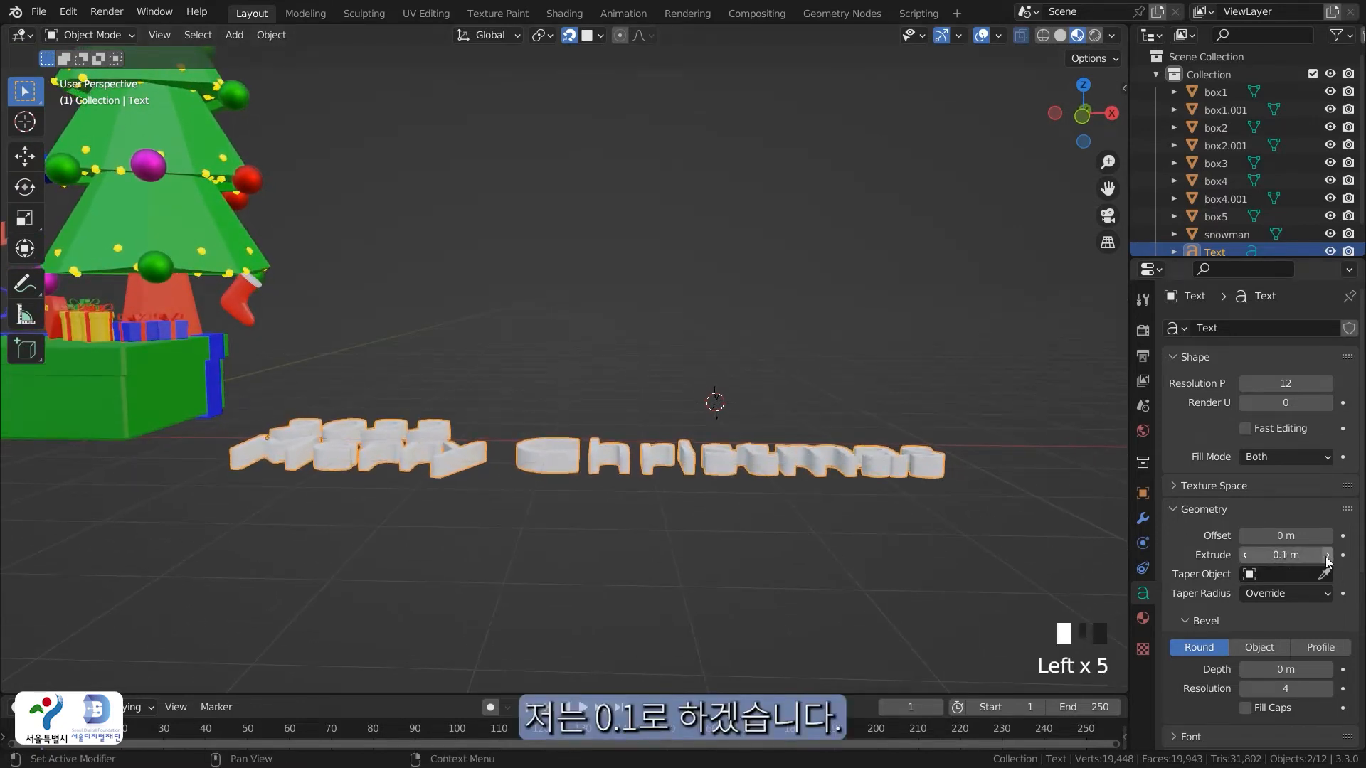
Soften the text's edges with a round bevel 0.01 m deep
middle_drag(847, 532, 733, 571)
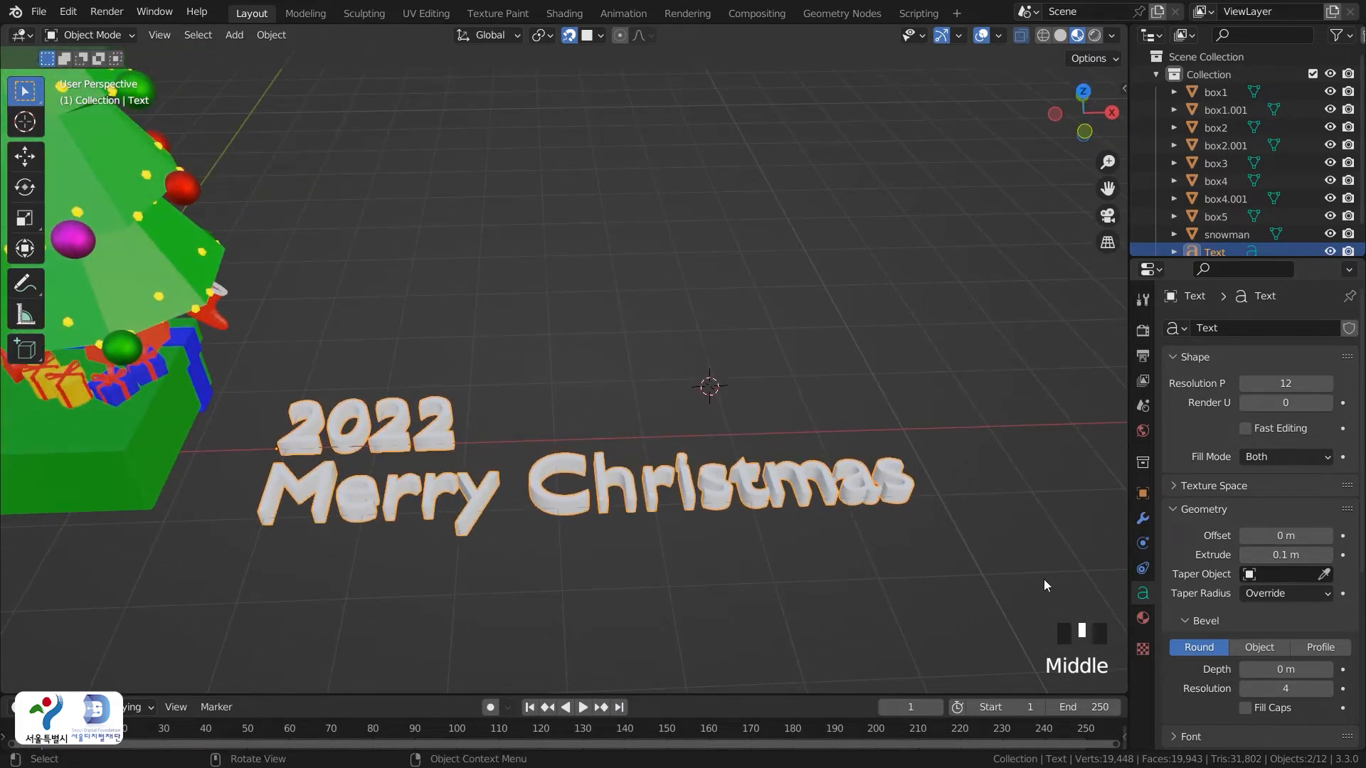
middle_drag(1010, 587, 992, 560)
scroll(1043, 604, up, 2)
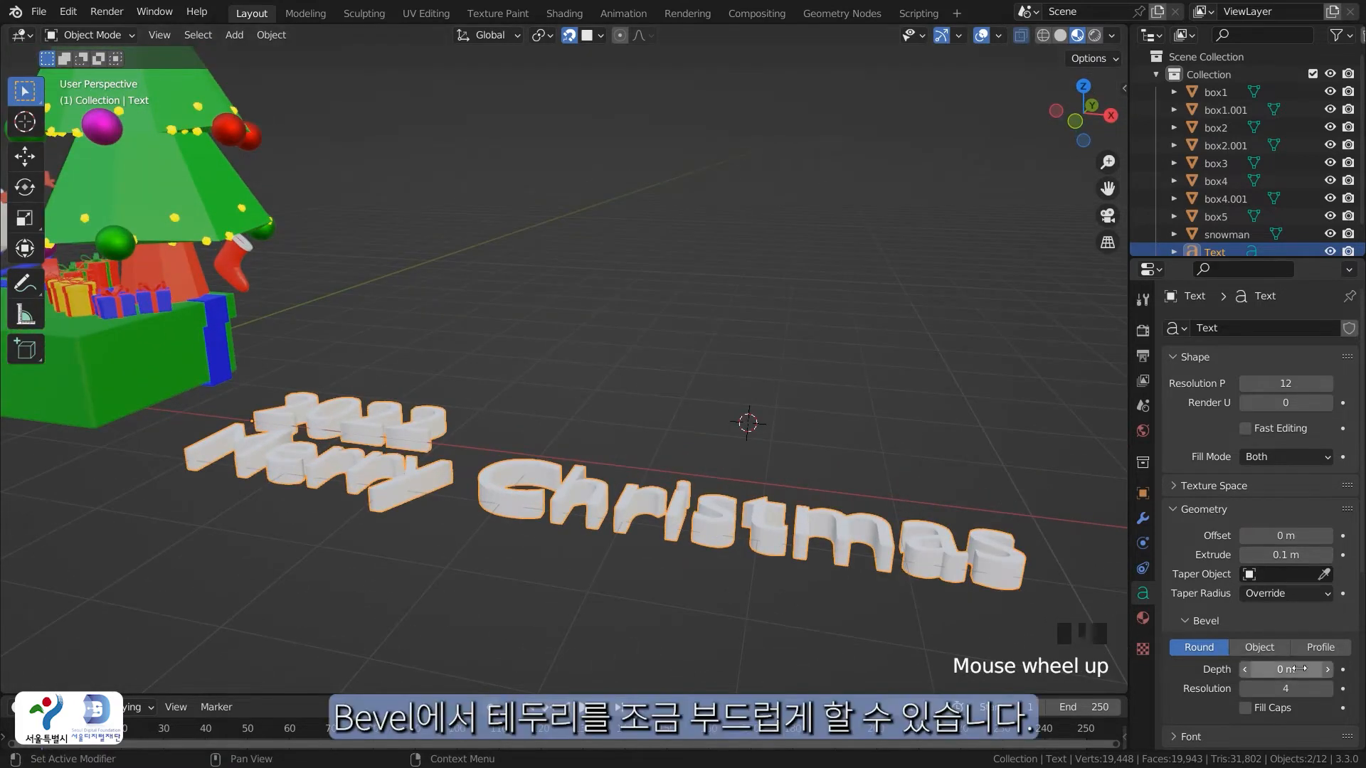
click(1327, 669)
Convert the 2022 Merry Christmas text object to a mesh
middle_drag(996, 597, 650, 483)
scroll(685, 570, up, 2)
scroll(651, 494, down, 1)
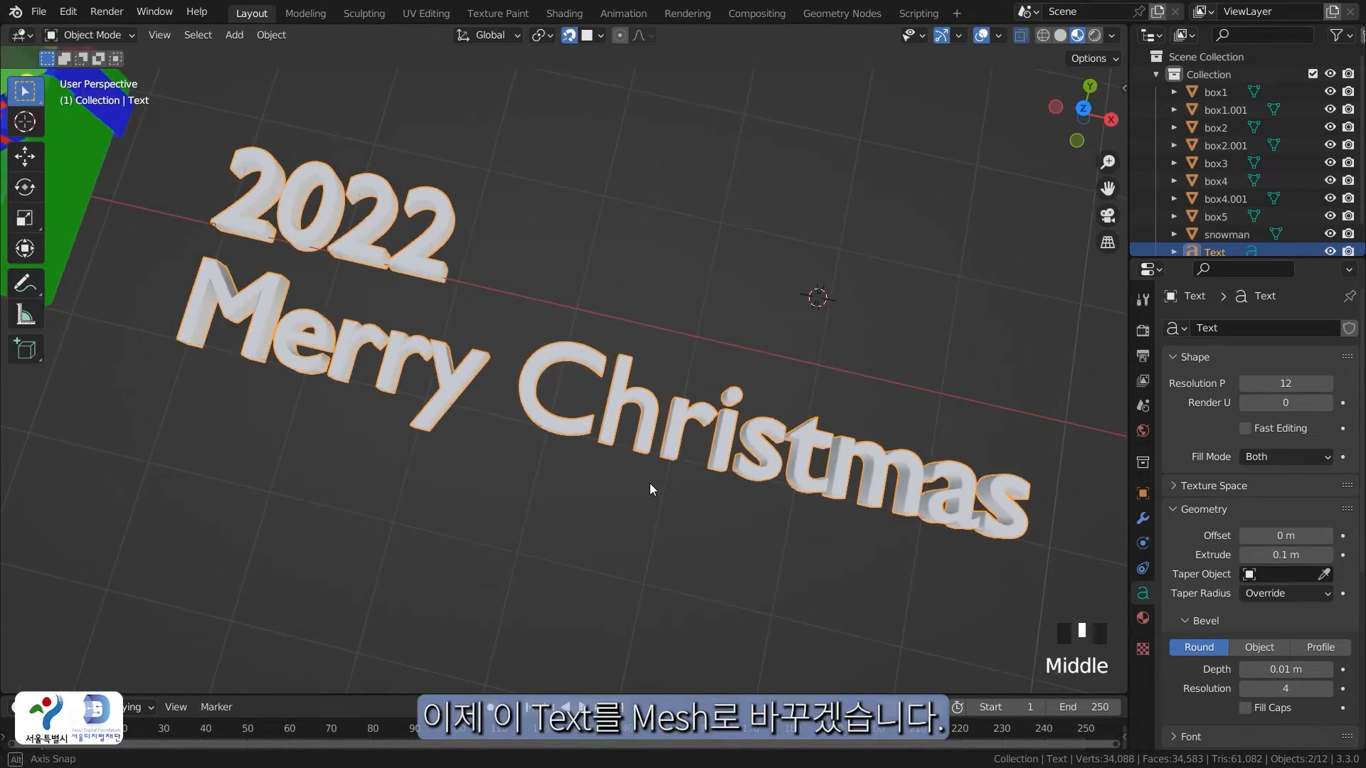
right_click(591, 424)
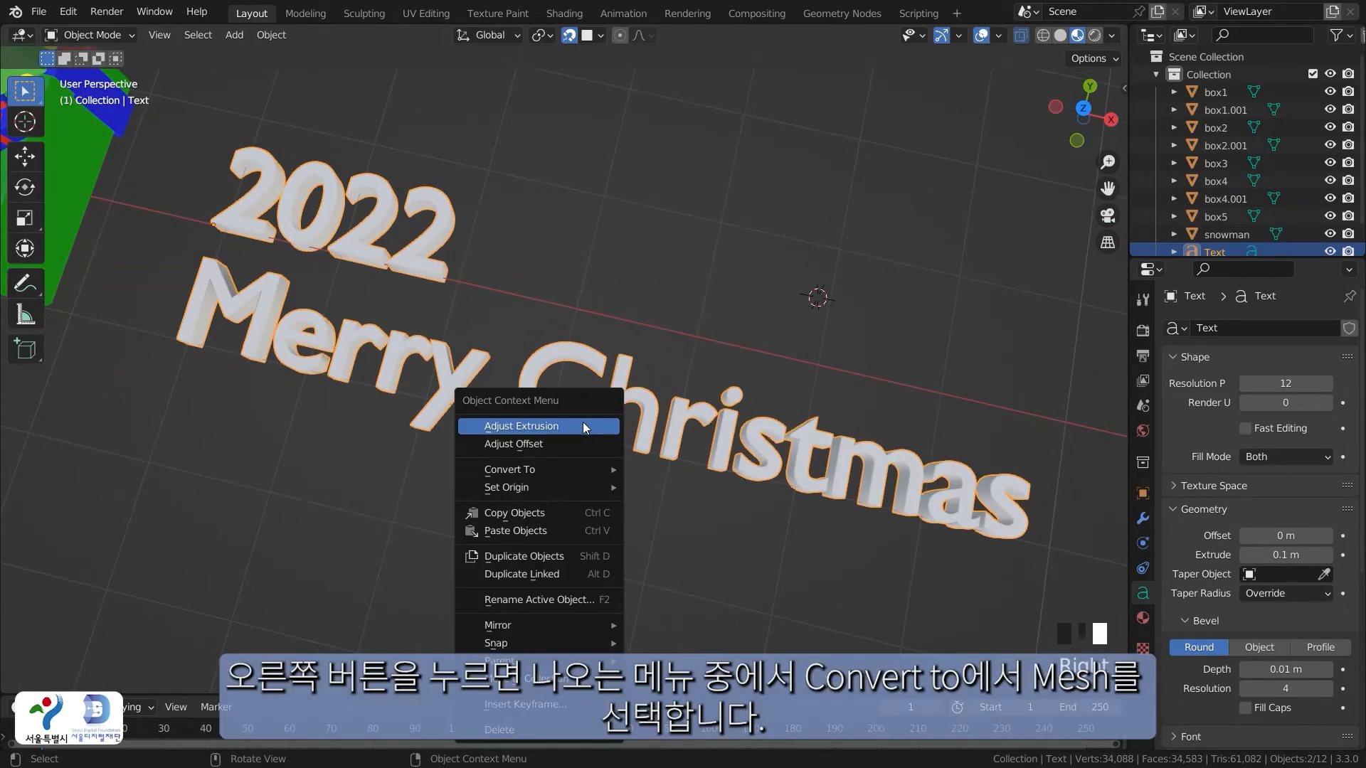
mouse_move(596, 470)
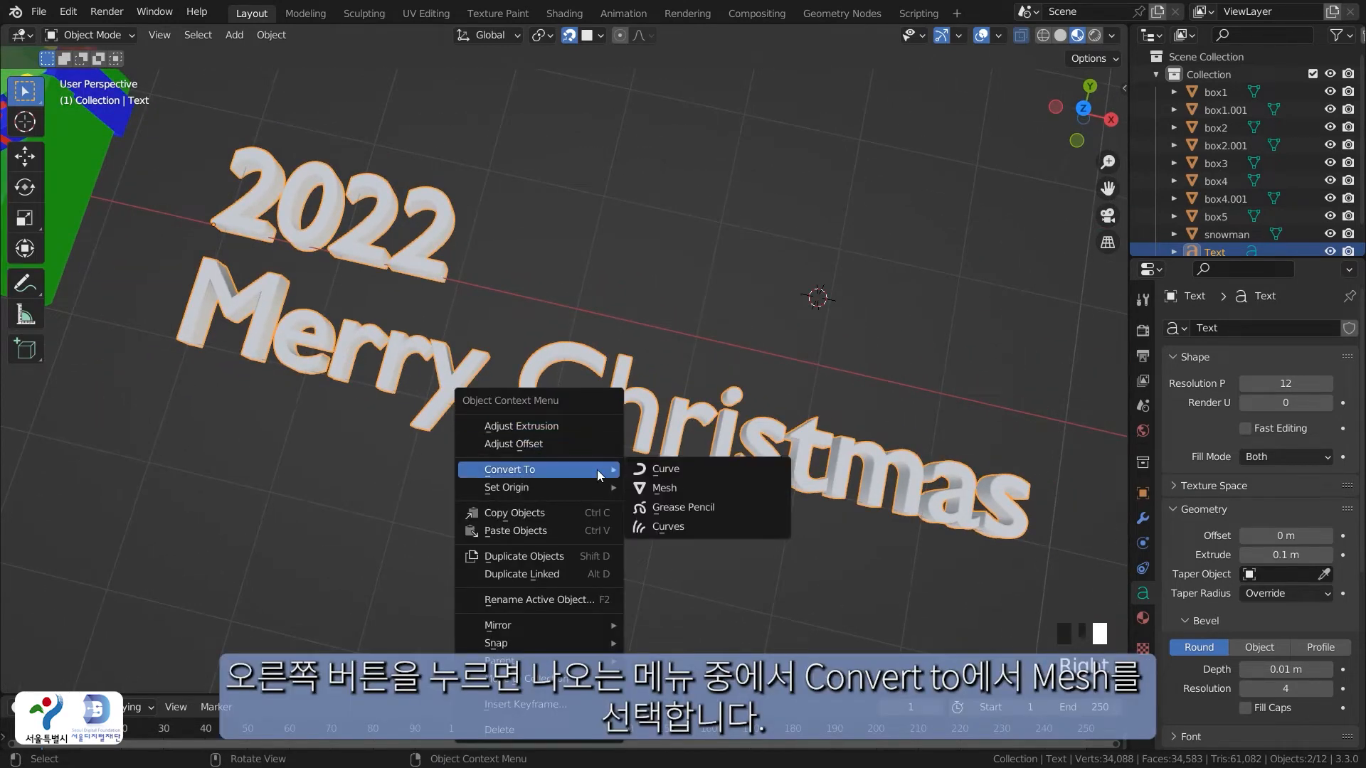
click(731, 487)
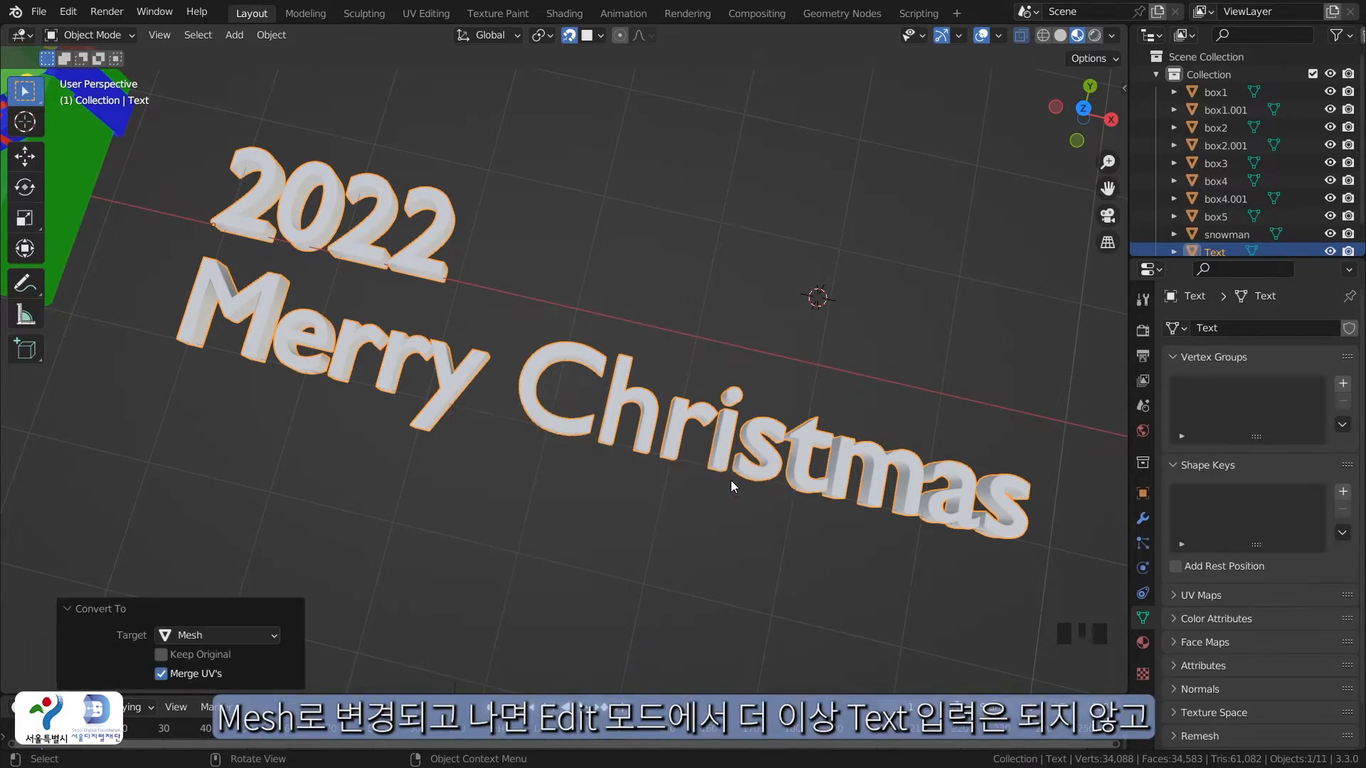
Inspect the converted text's mesh density in Edit Mode and return to Object Mode
middle_drag(582, 523, 685, 417)
click(590, 577)
double_click(590, 577)
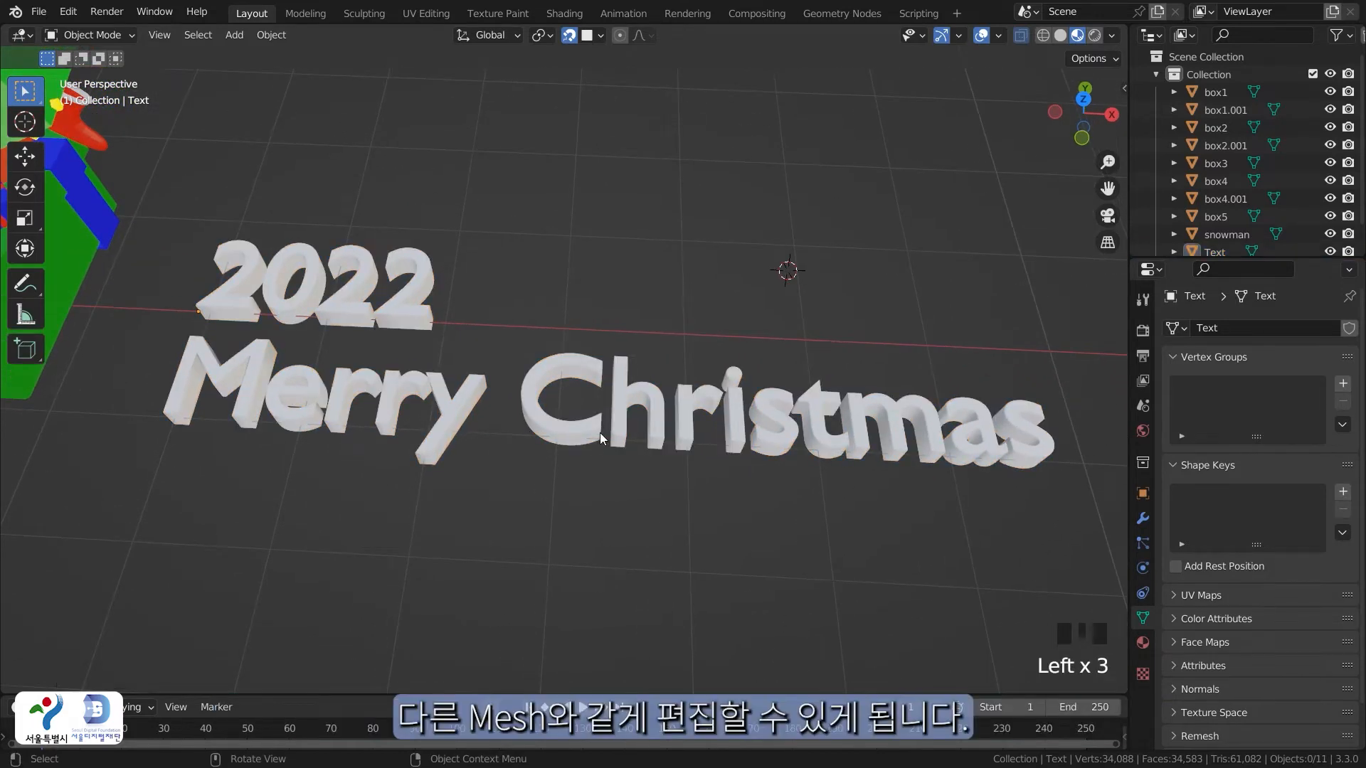
click(595, 432)
key(Tab)
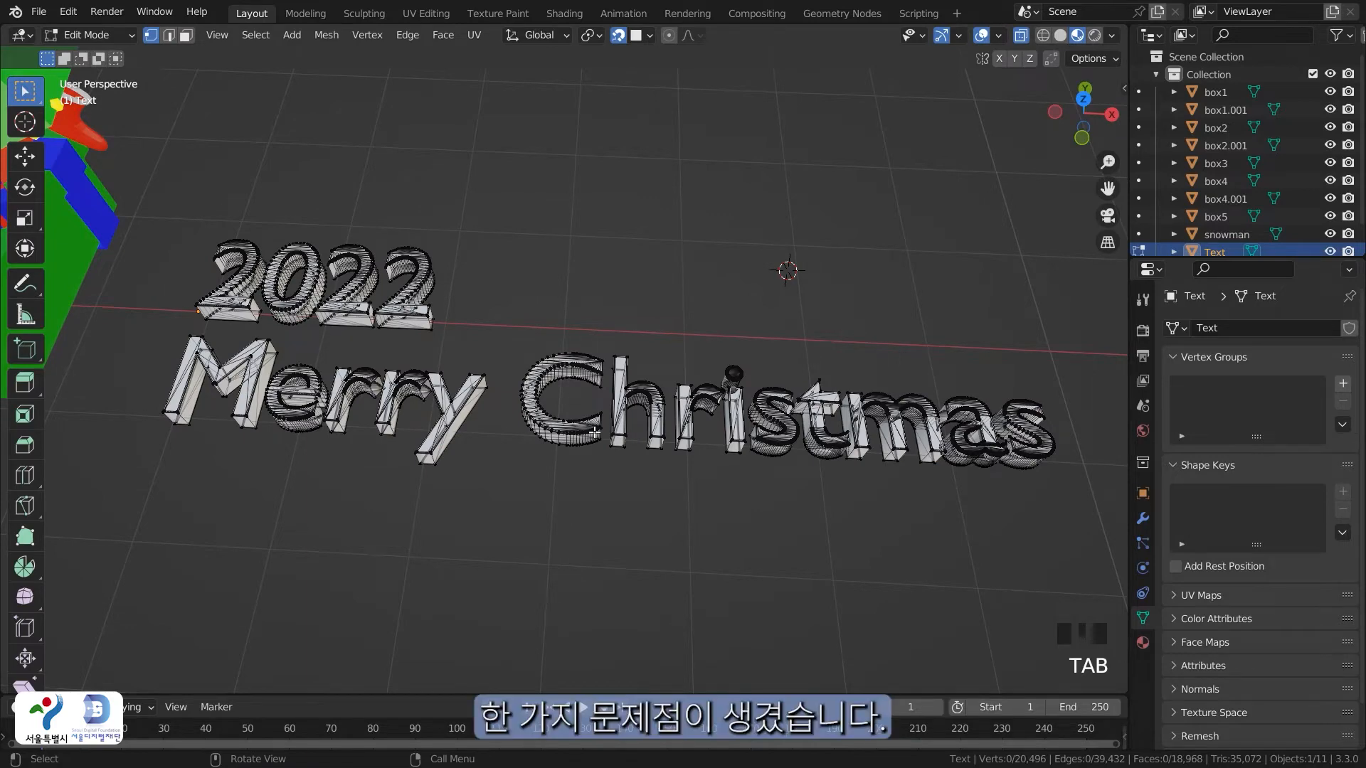
key(Tab)
key(Tab)
key(Tab)
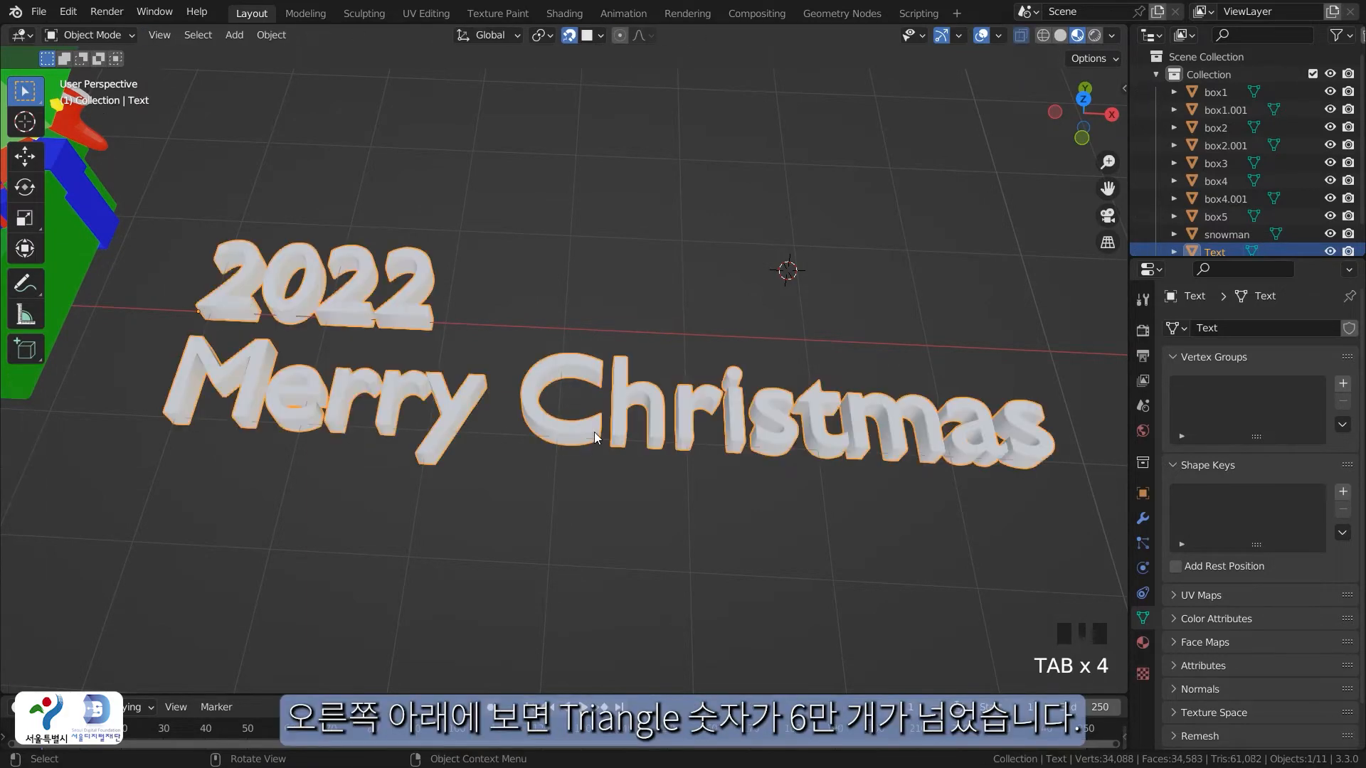
Add a Decimate modifier to the 2022 Merry Christmas text mesh
click(616, 480)
scroll(616, 480, down, 6)
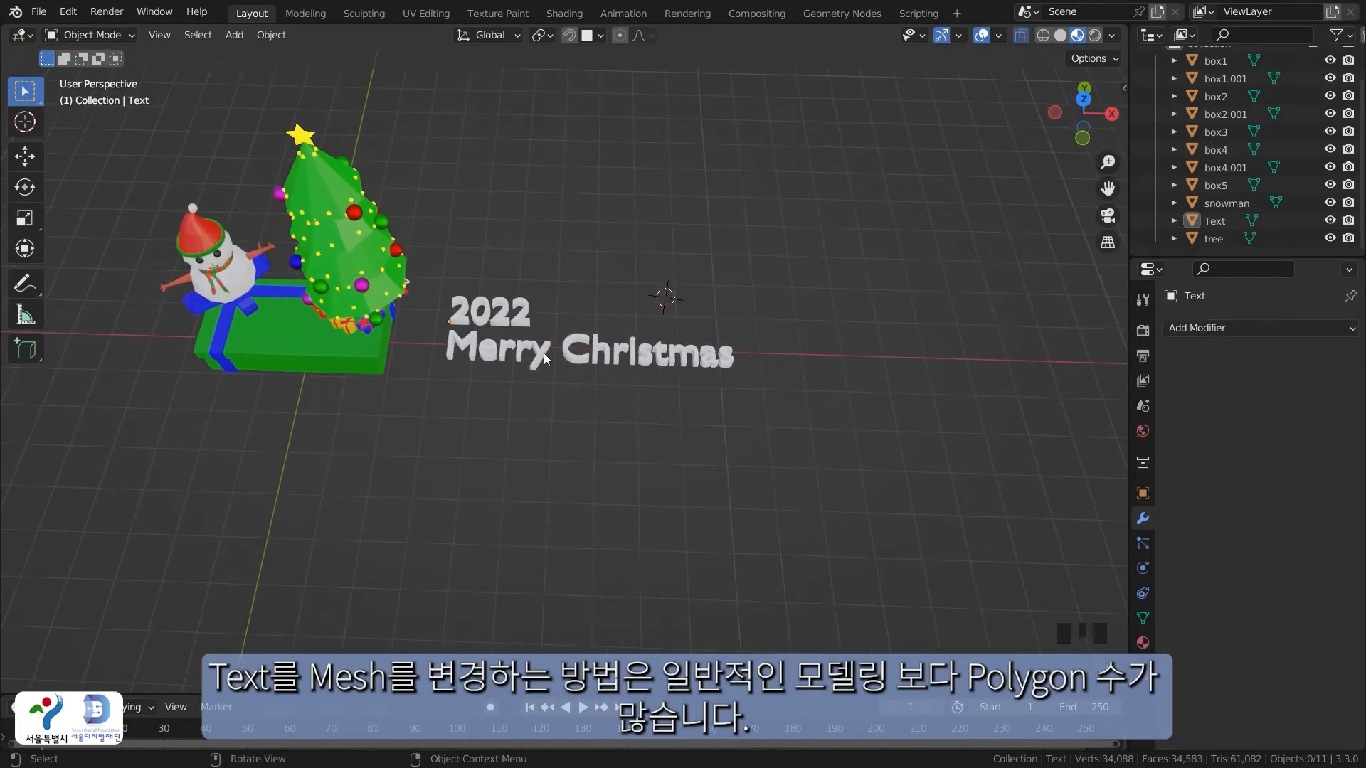
click(507, 349)
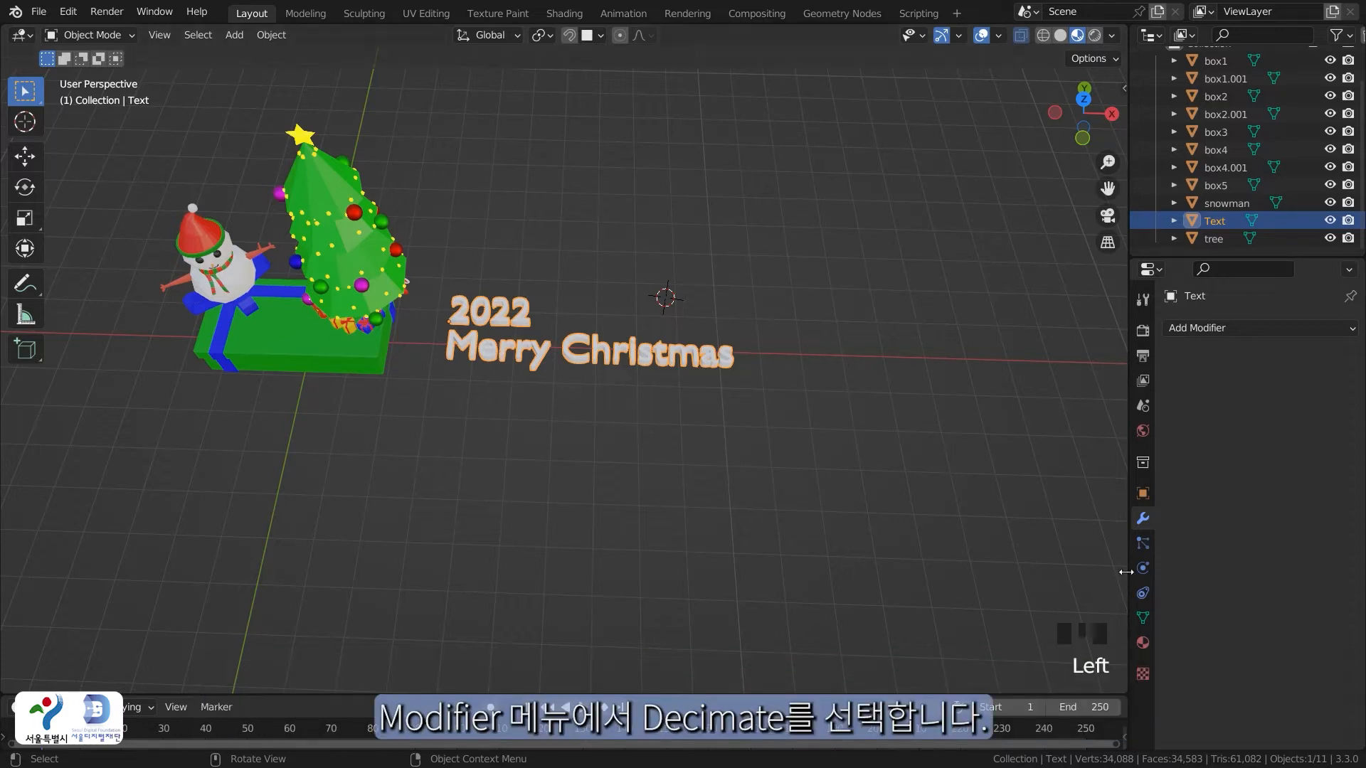
click(1222, 332)
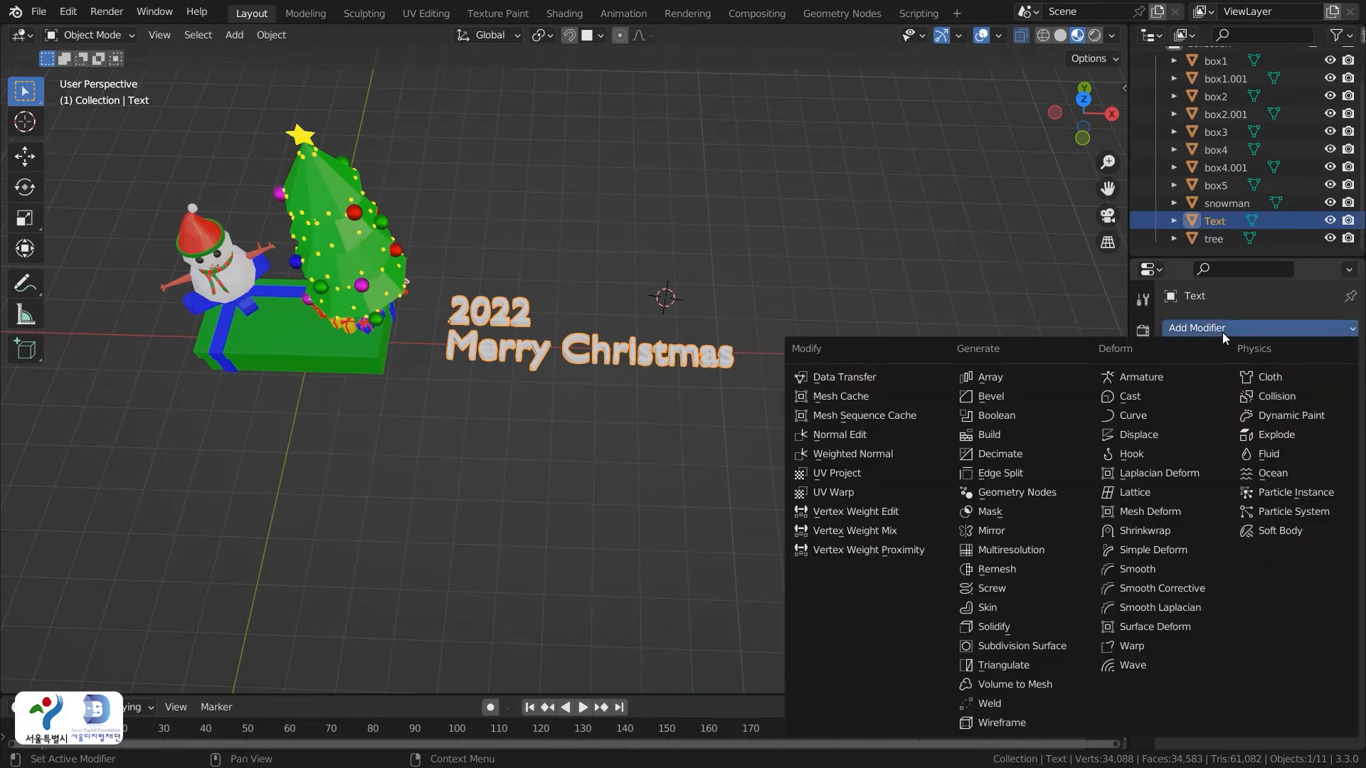
click(1036, 453)
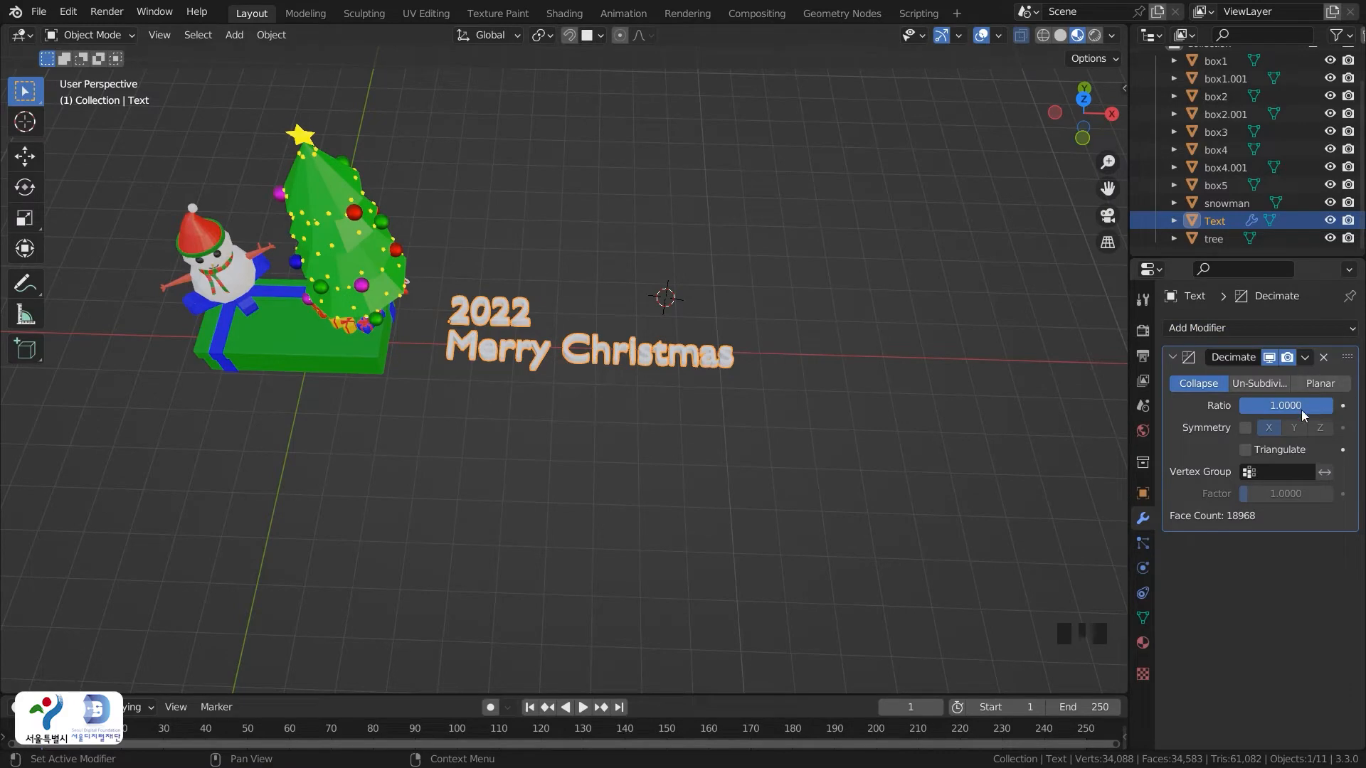
Reduce the text's polygons by setting the Decimate modifier's collapse ratio to about 0.3433
scroll(846, 438, up, 3)
scroll(846, 441, up, 1)
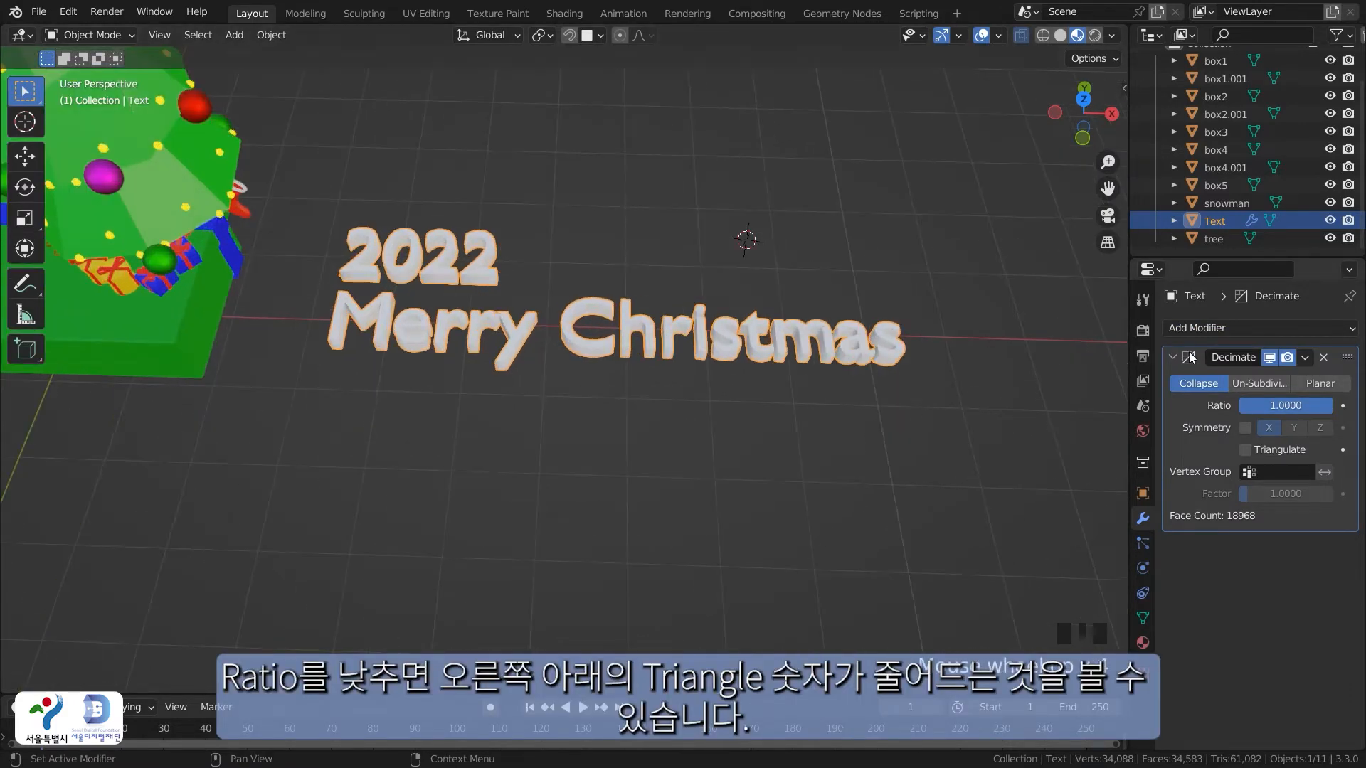
click(1313, 407)
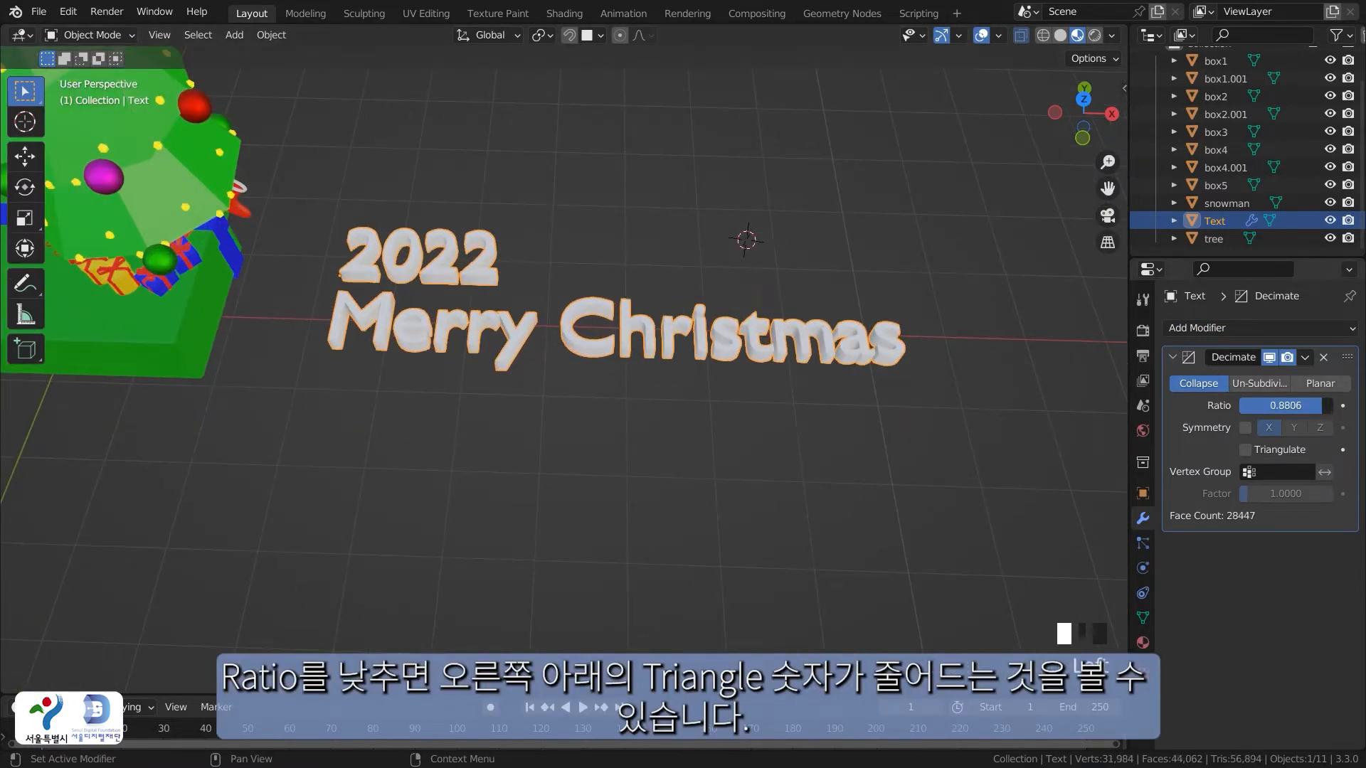
drag(1285, 406, 1273, 405)
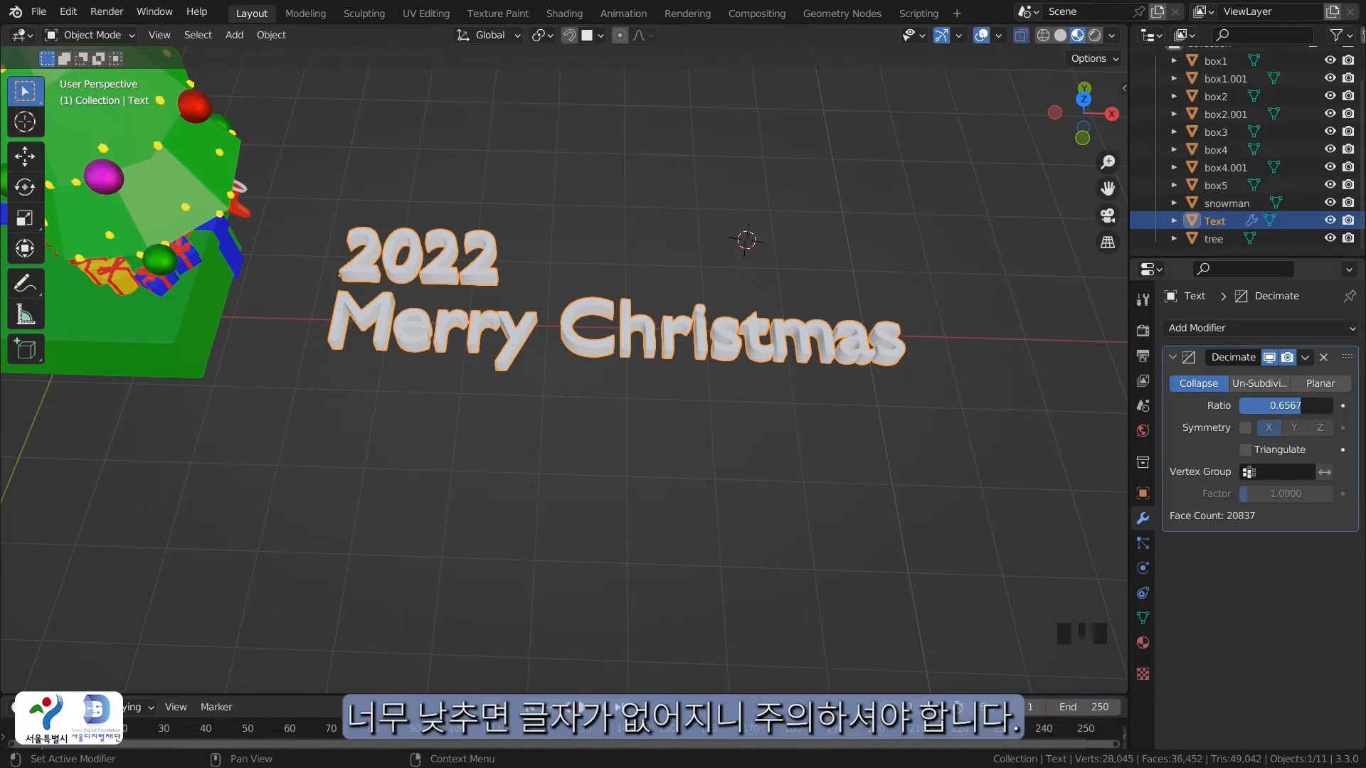
drag(1273, 405, 1251, 405)
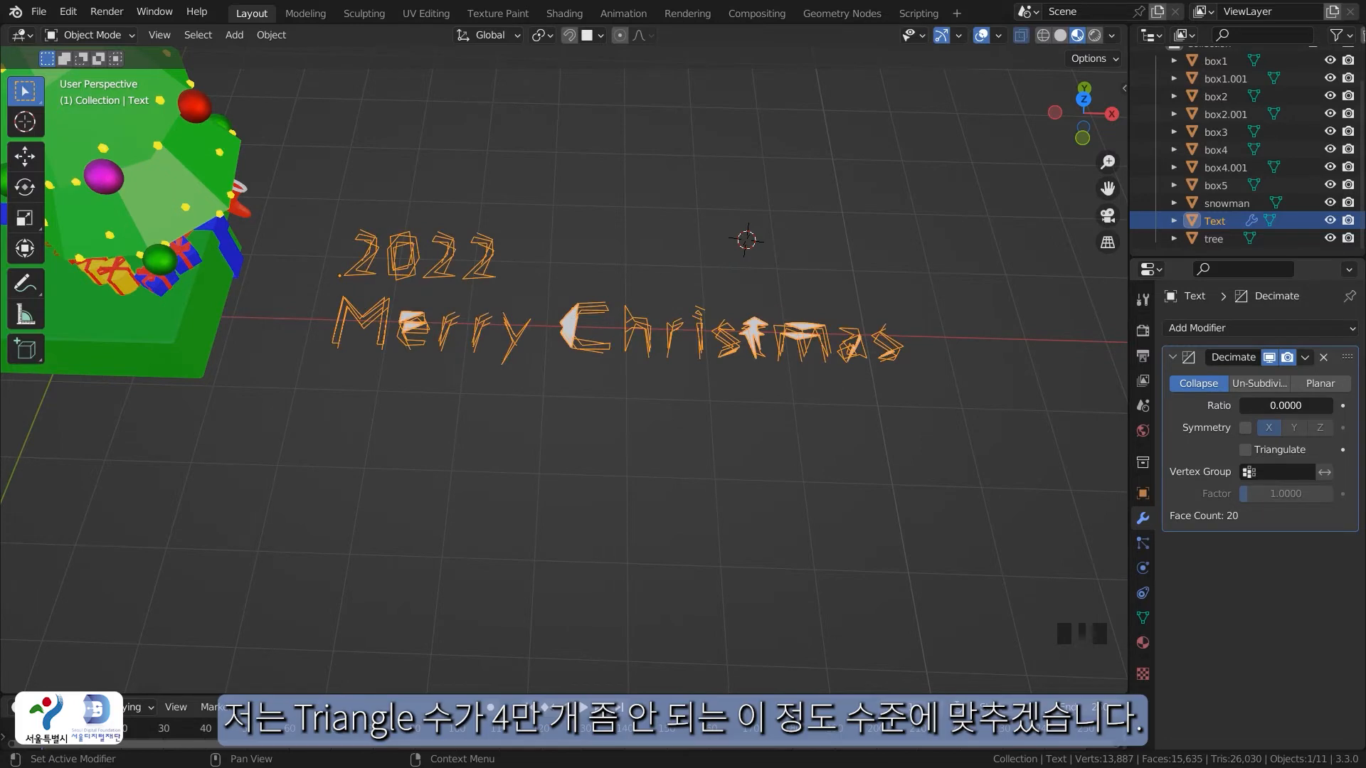
drag(1251, 406, 1274, 406)
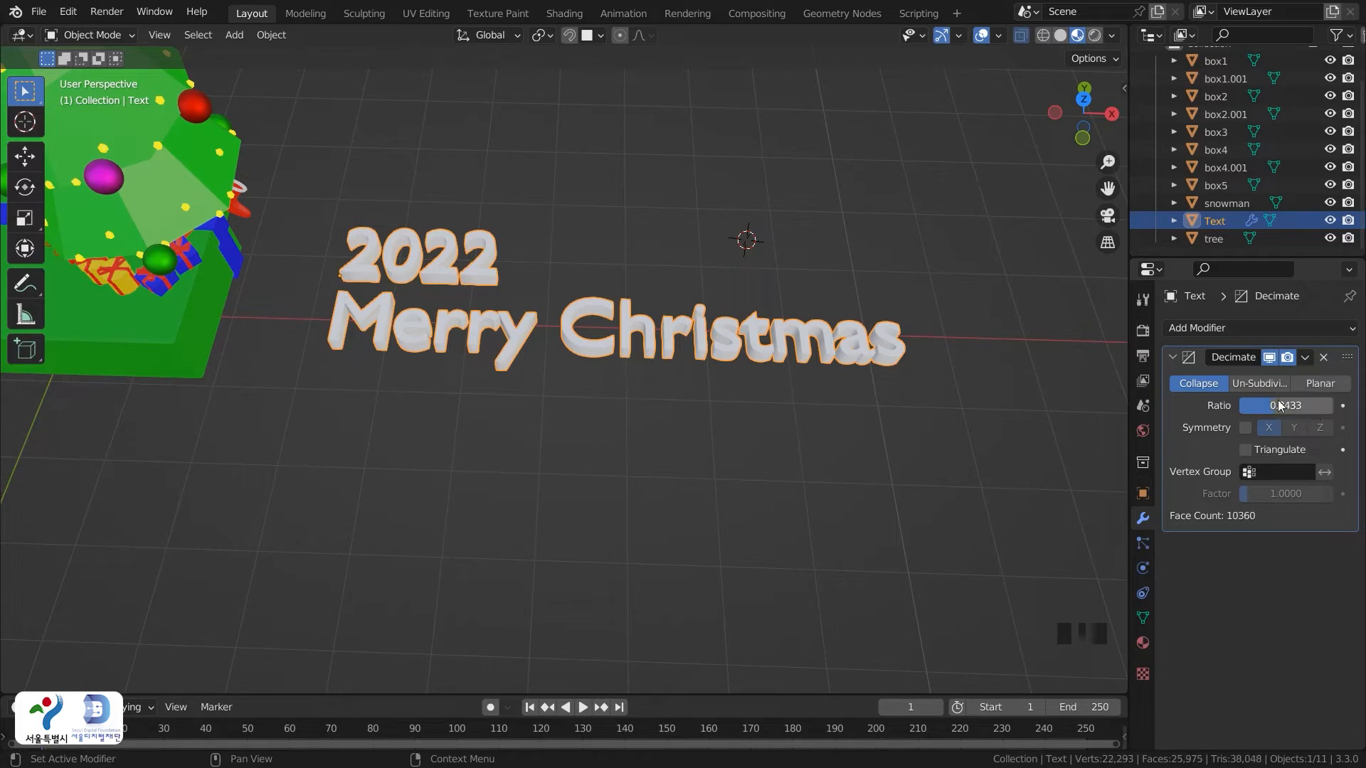
Apply the Decimate modifier to the text mesh
click(825, 466)
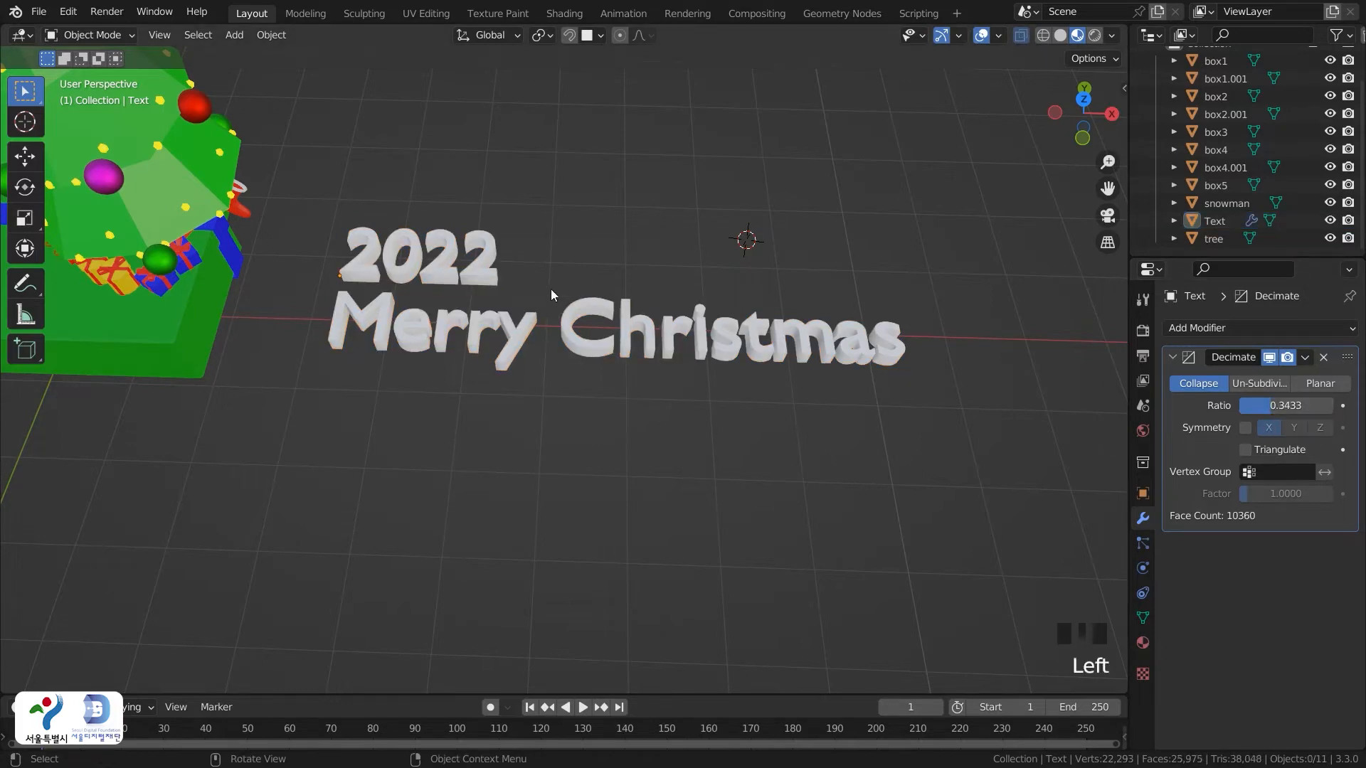
click(507, 330)
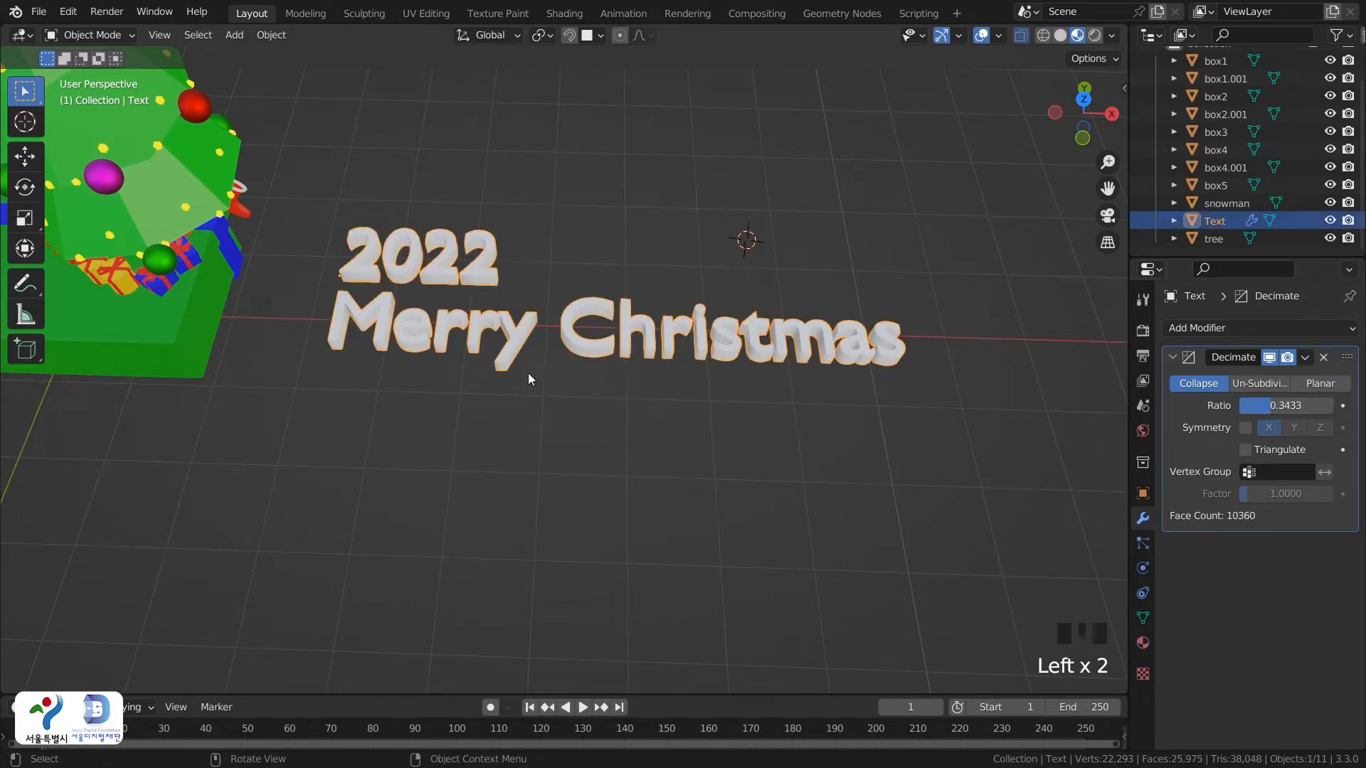
click(1304, 357)
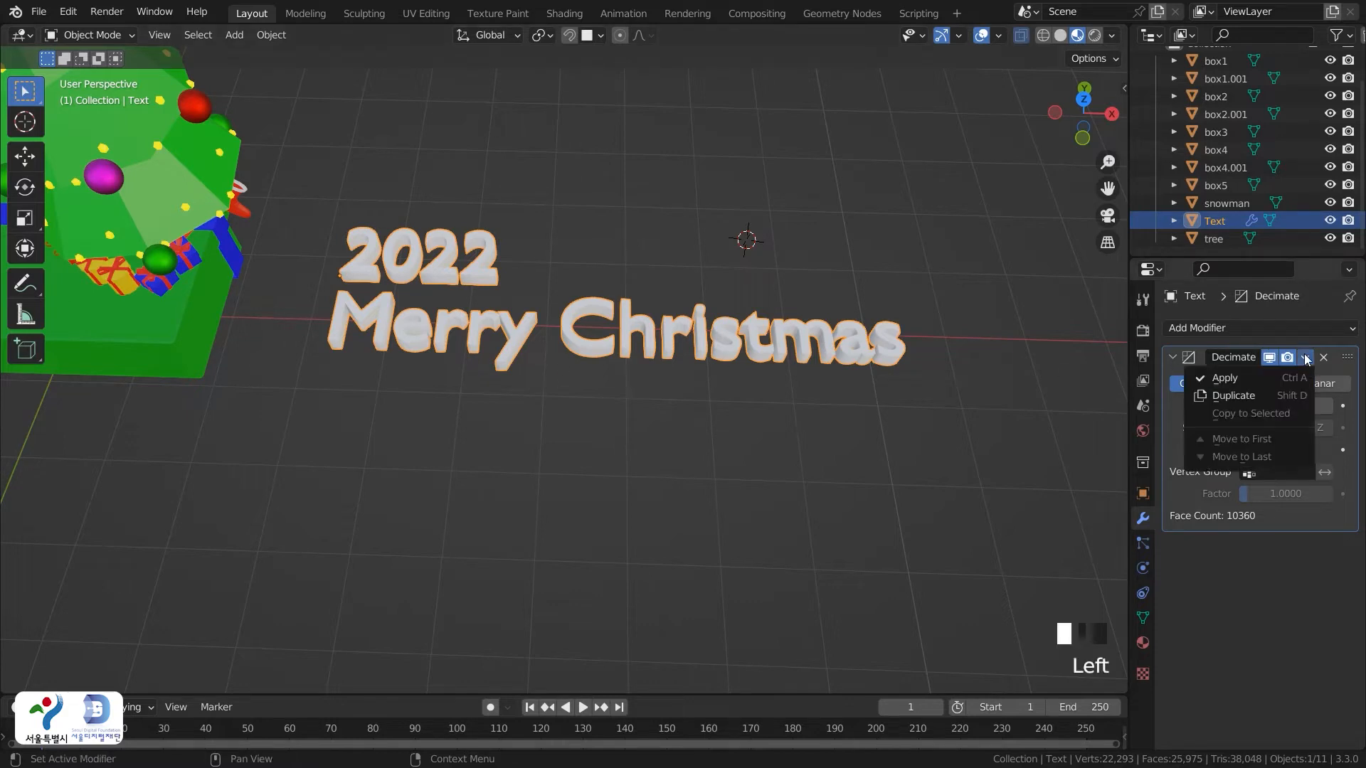
click(1258, 380)
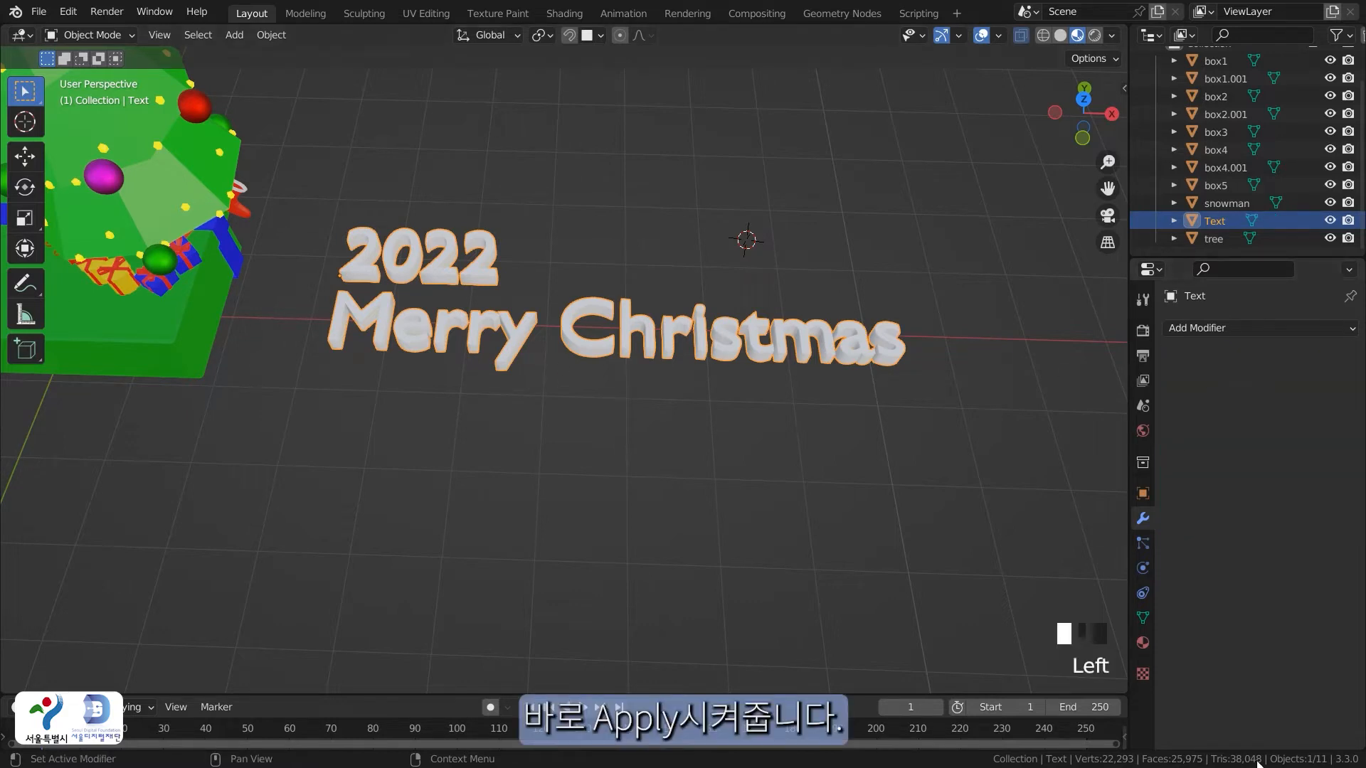
Rotate the text 90 degrees about the global X axis so it stands upright
click(498, 412)
click(513, 348)
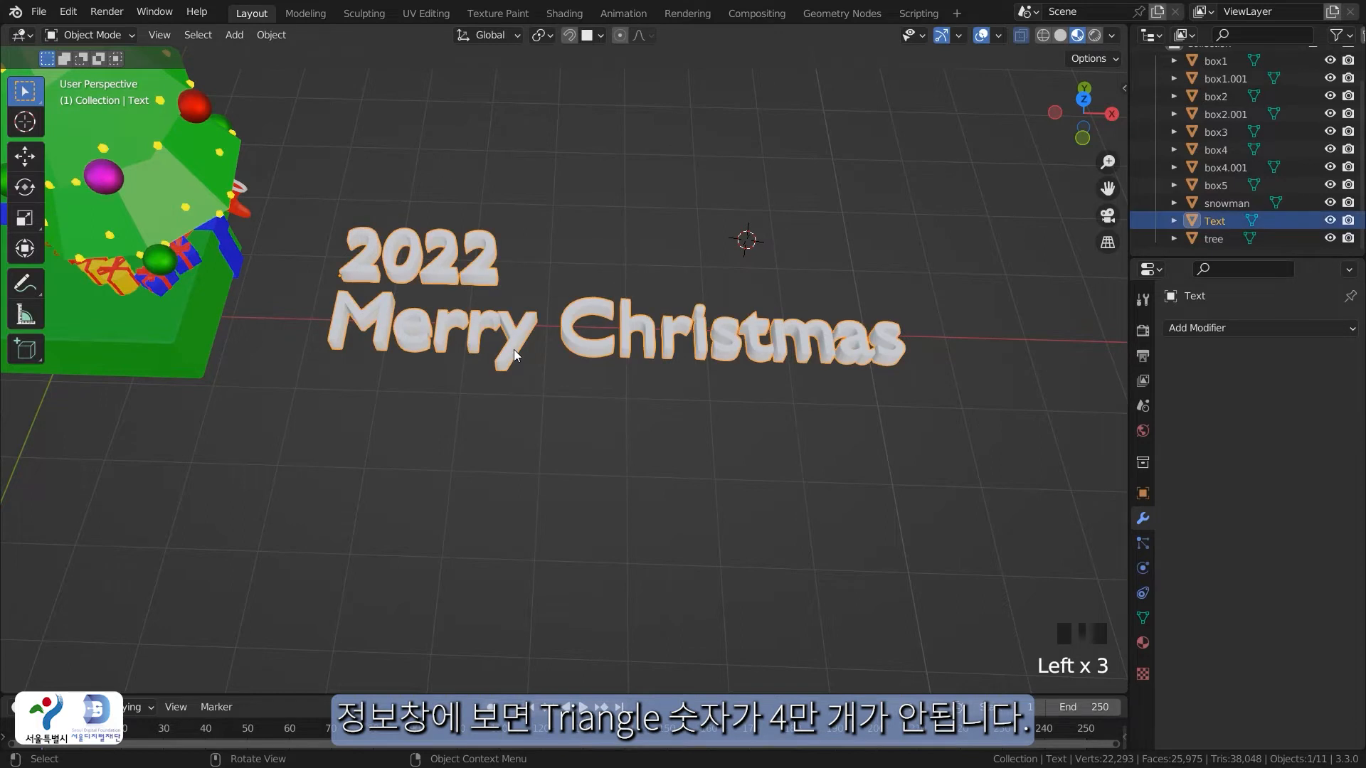
text(rx90)
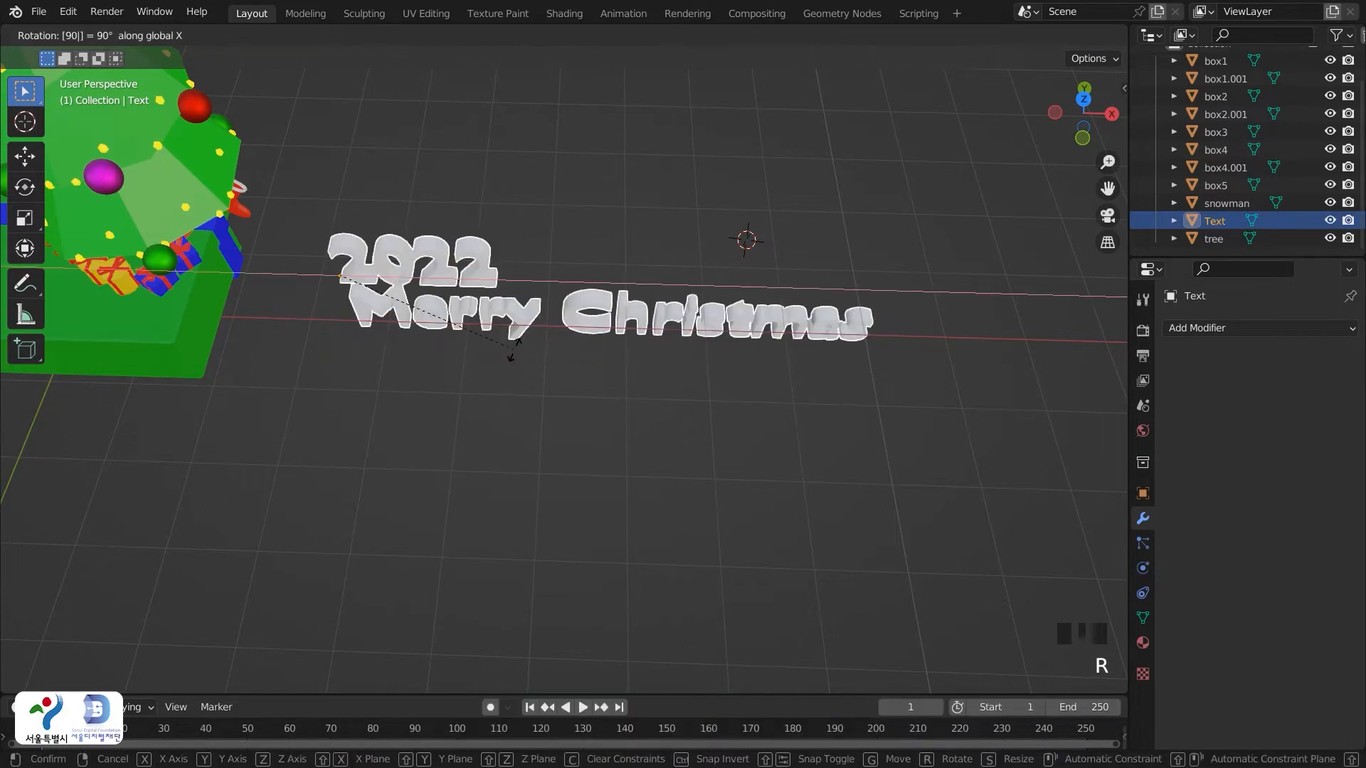
key(Return)
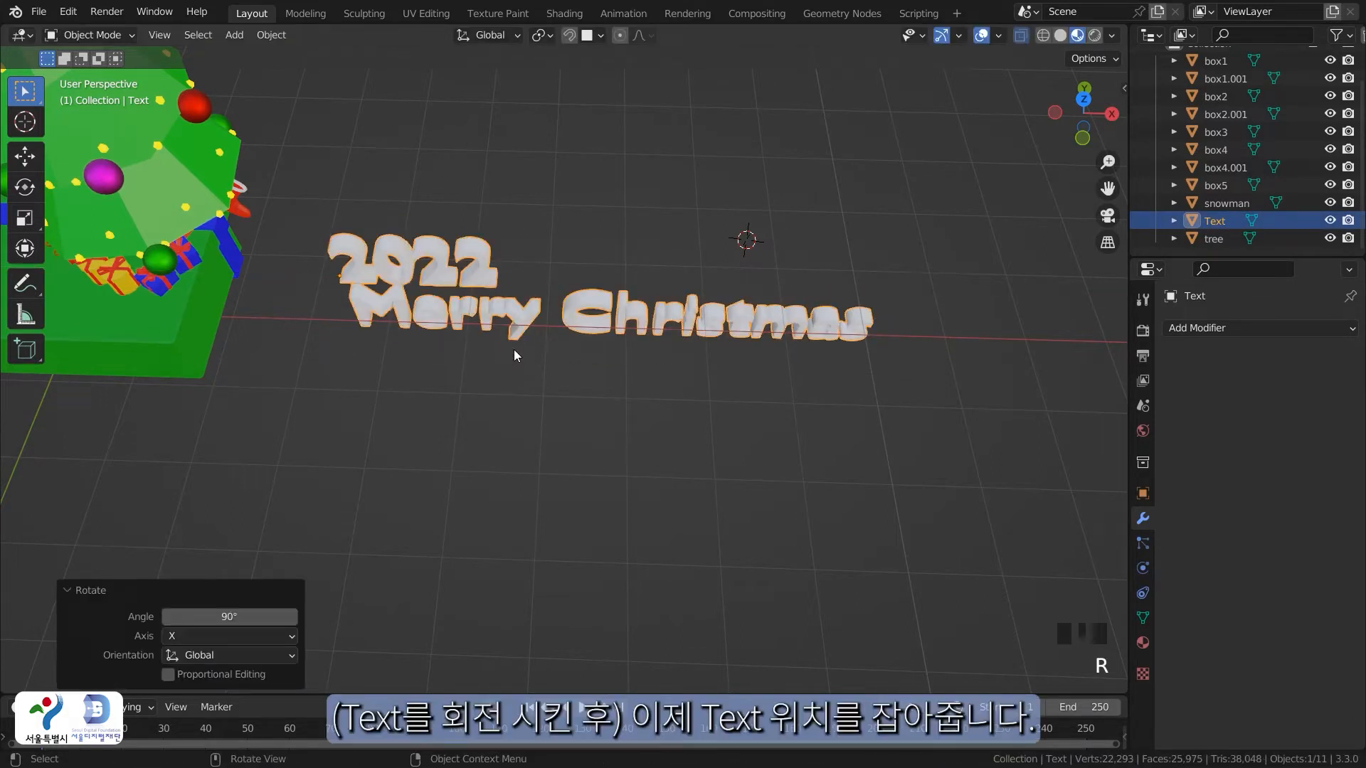
Switch to the front view with both the text and the gift box scene in frame
key(grave)
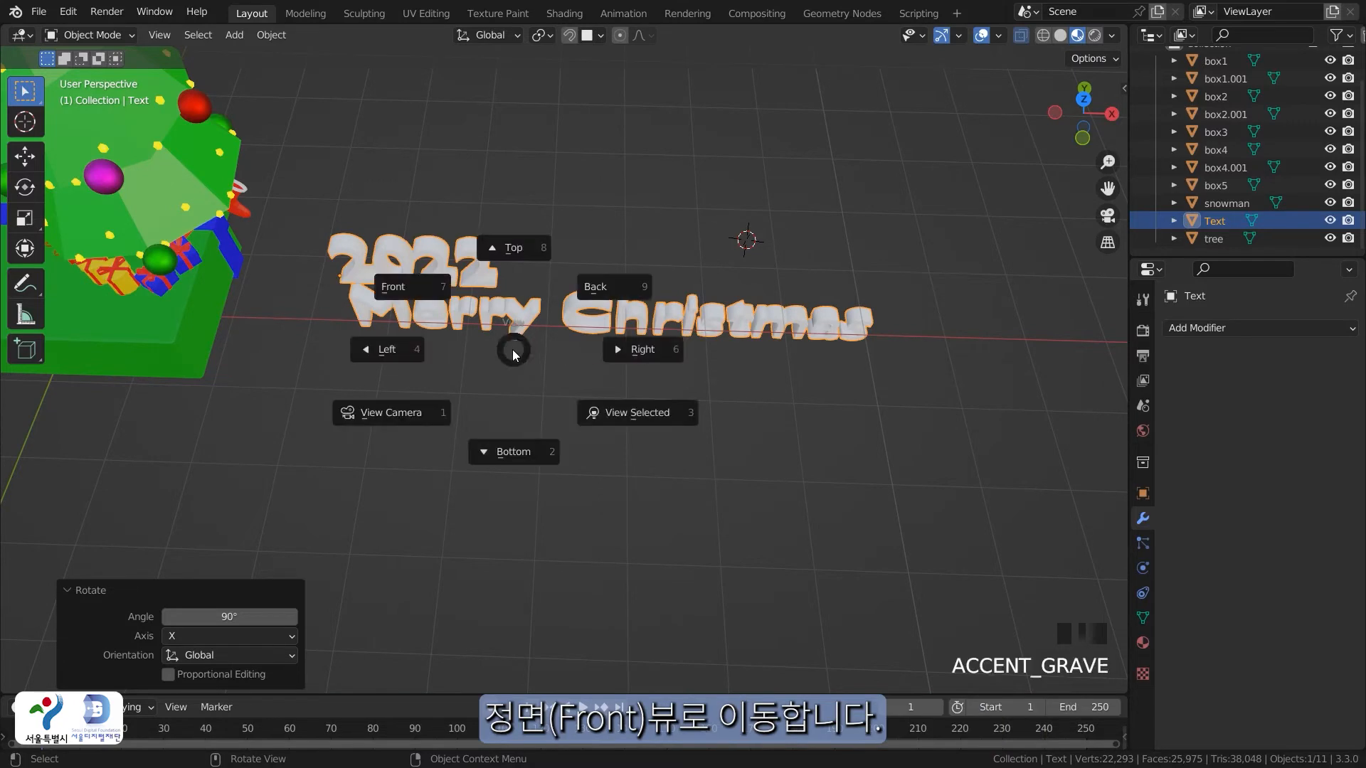
click(447, 291)
shift+middle_drag(525, 413, 616, 393)
scroll(586, 374, down, 2)
click(620, 421)
Try scaling the text down around its off-center origin, and undo the scaling
key(s)
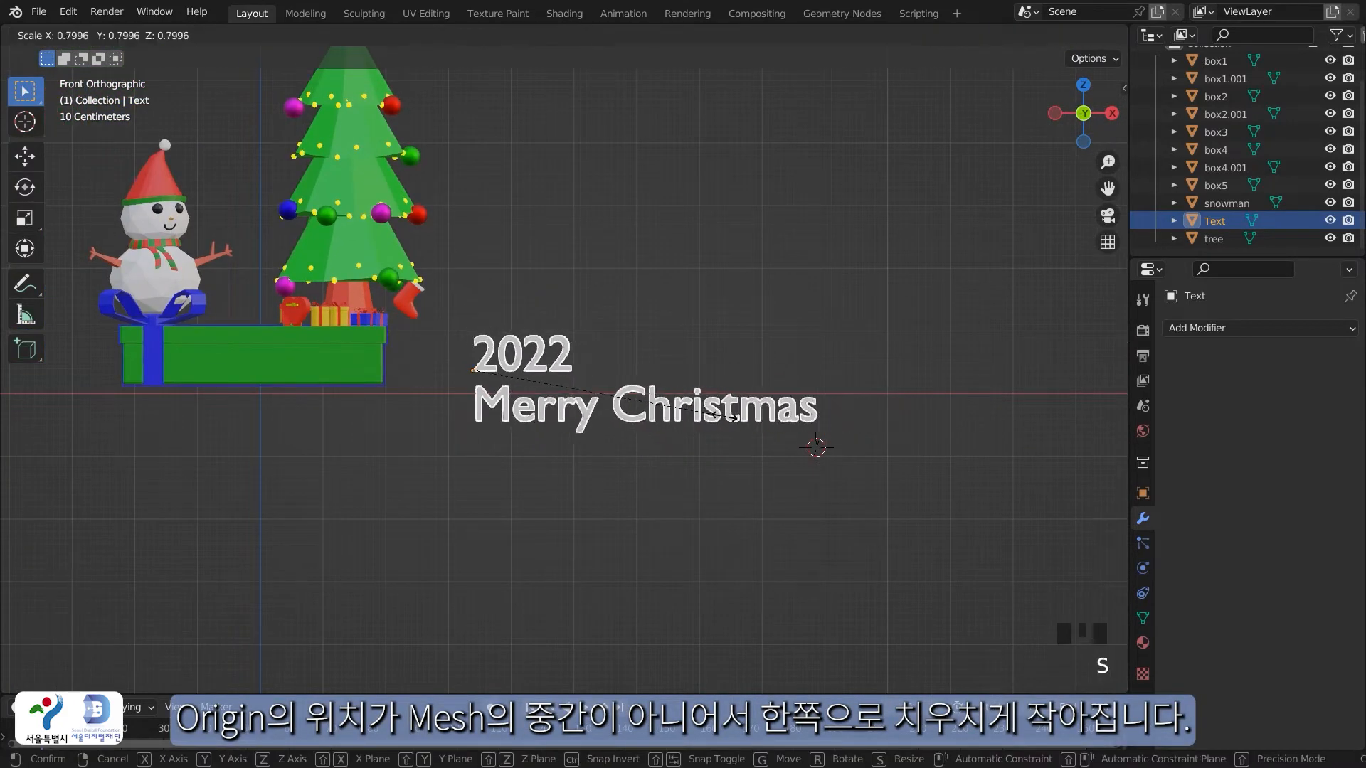
click(630, 407)
key(ctrl+z)
Set the text's origin to its geometry and scale the text down to about 0.276
right_click(643, 400)
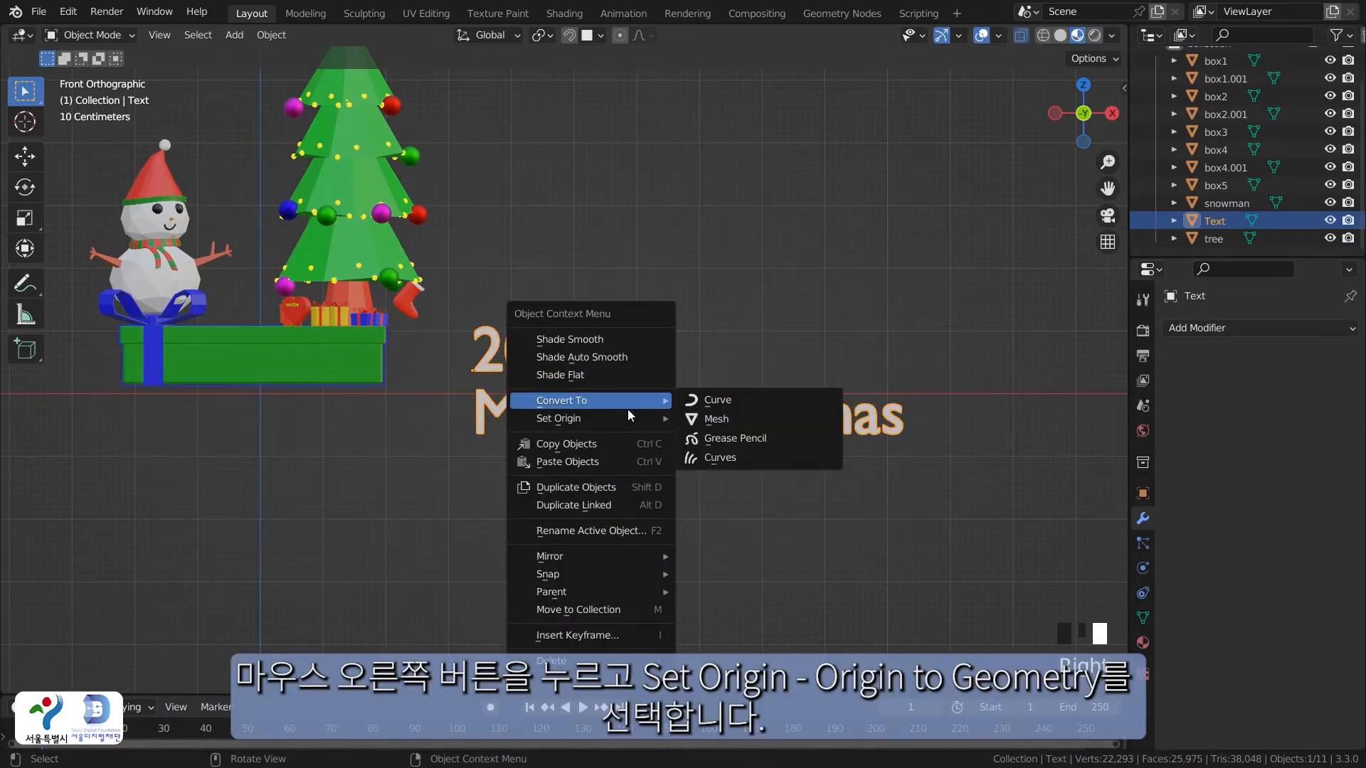
mouse_move(626, 418)
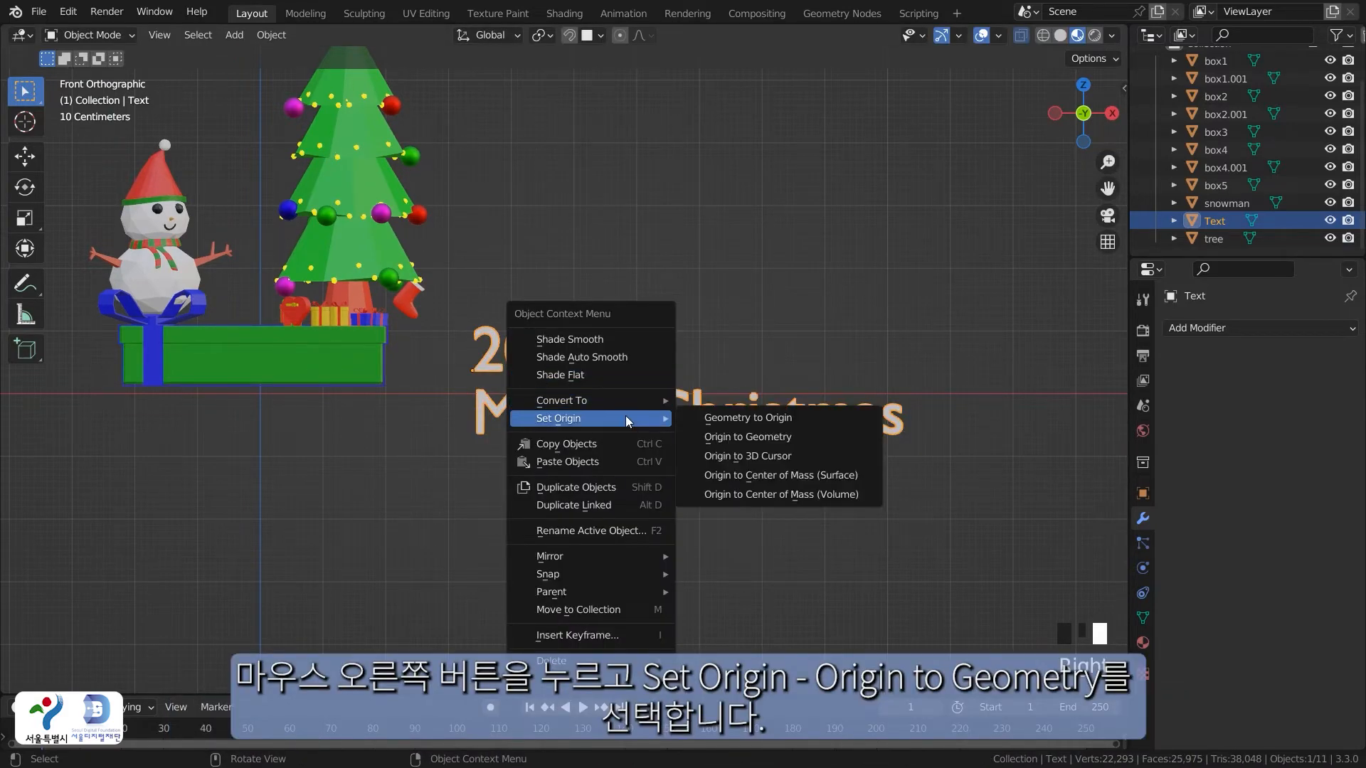
click(782, 439)
key(s)
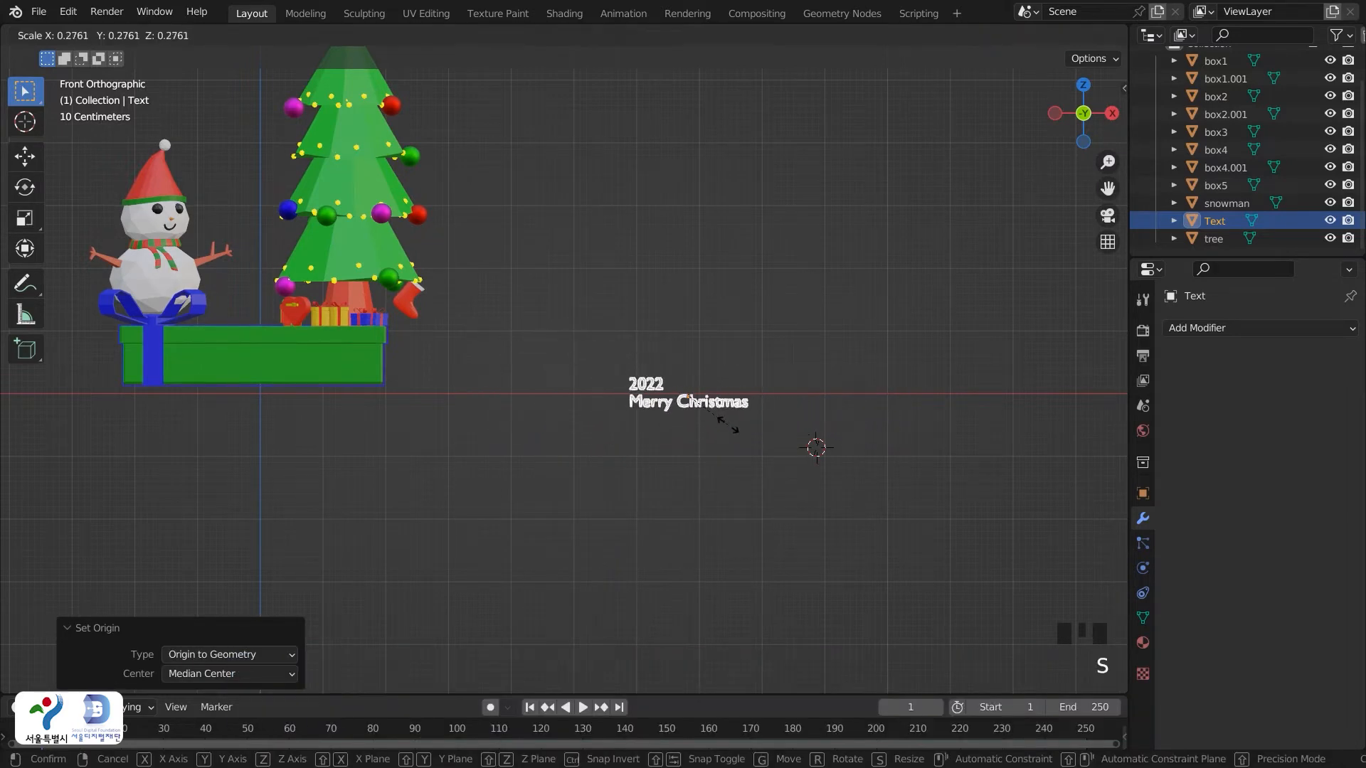
click(729, 425)
Move the text up about 1.45 m and along X onto the large gift box, and enlarge it by about 1.333
key(g)
key(z)
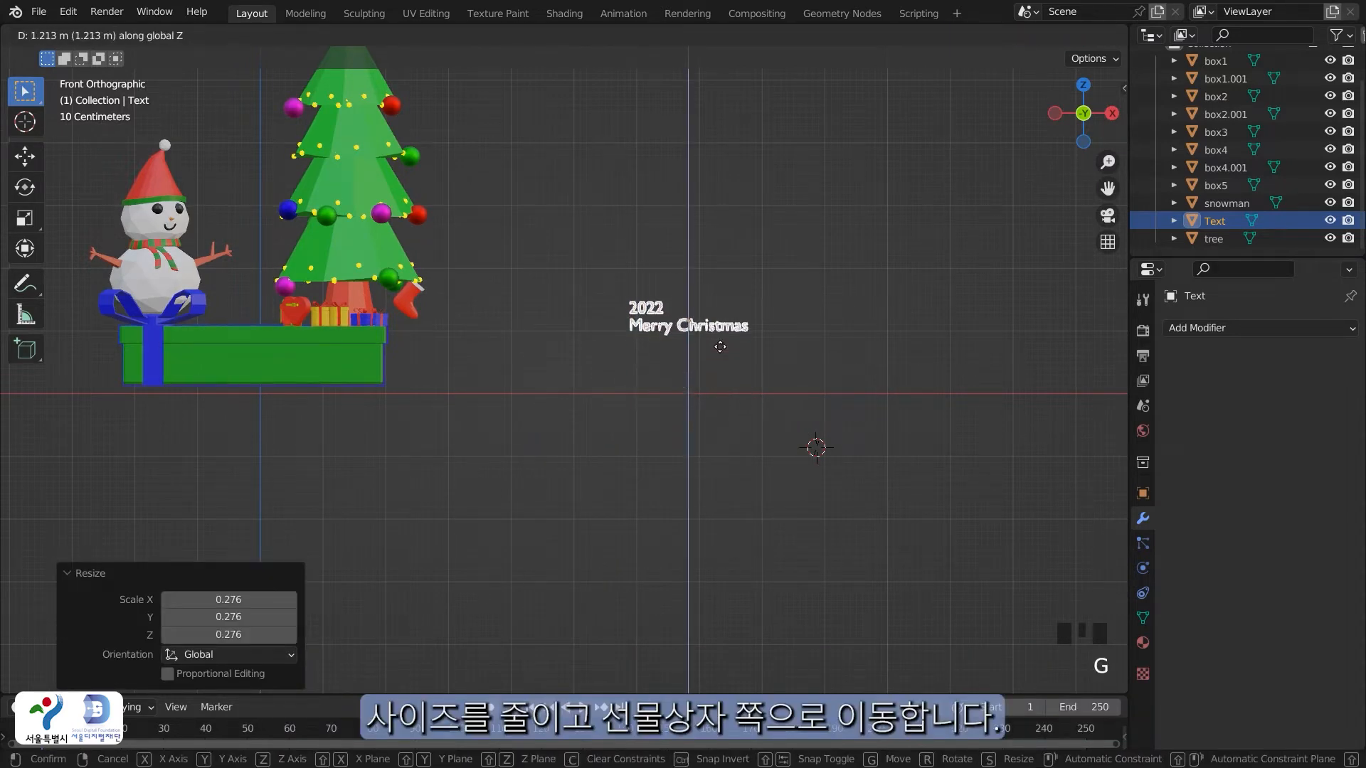
click(722, 339)
key(g)
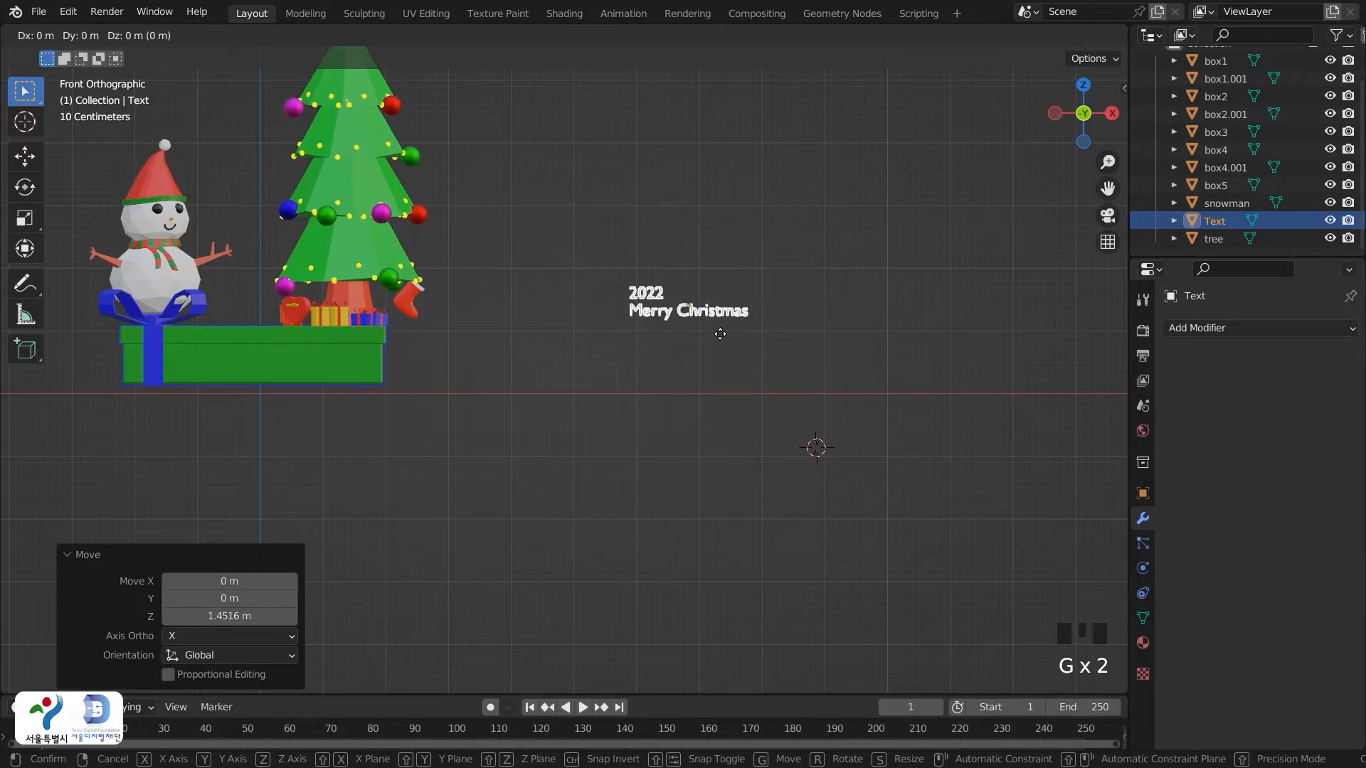
key(x)
click(277, 322)
key(s)
click(293, 311)
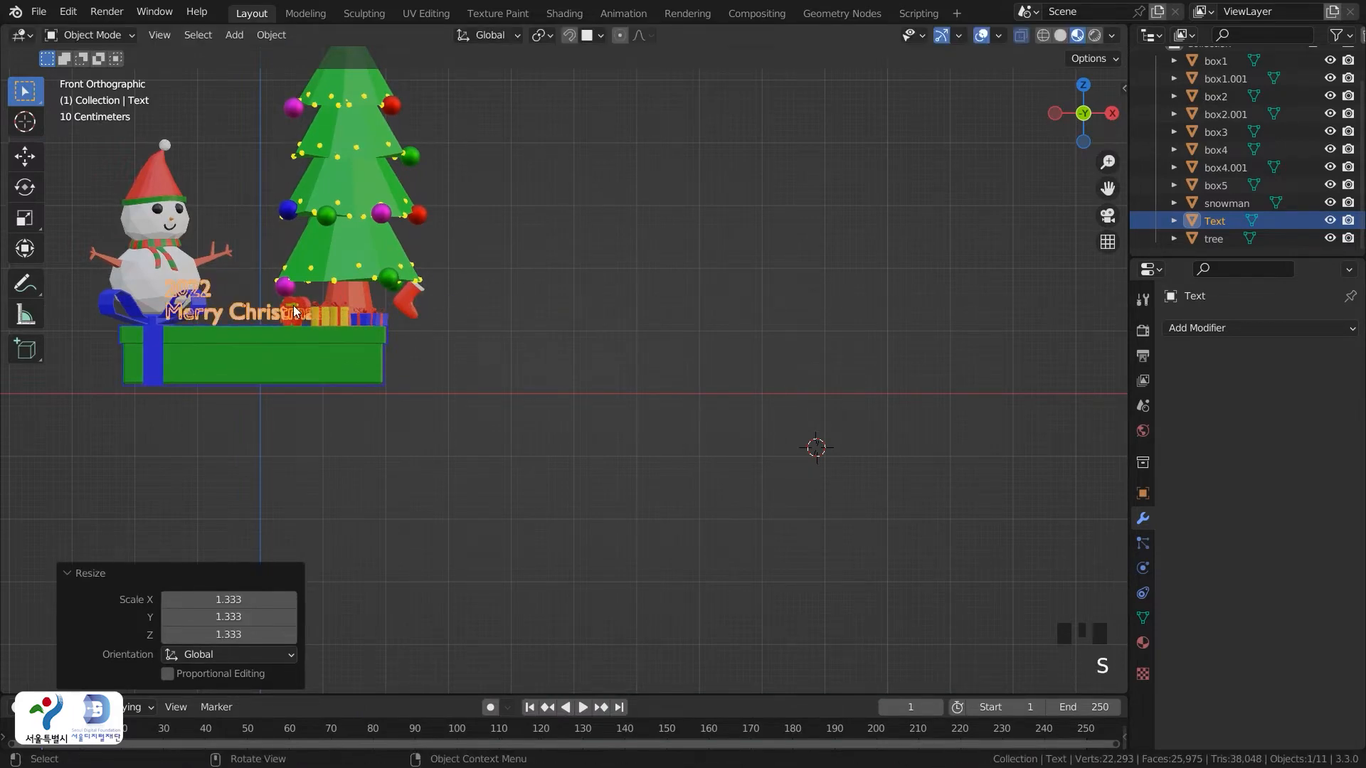
In the top view, move the text about 1.13 m toward the gift box's front edge and about 0.62 m along negative X
key(grave)
click(305, 215)
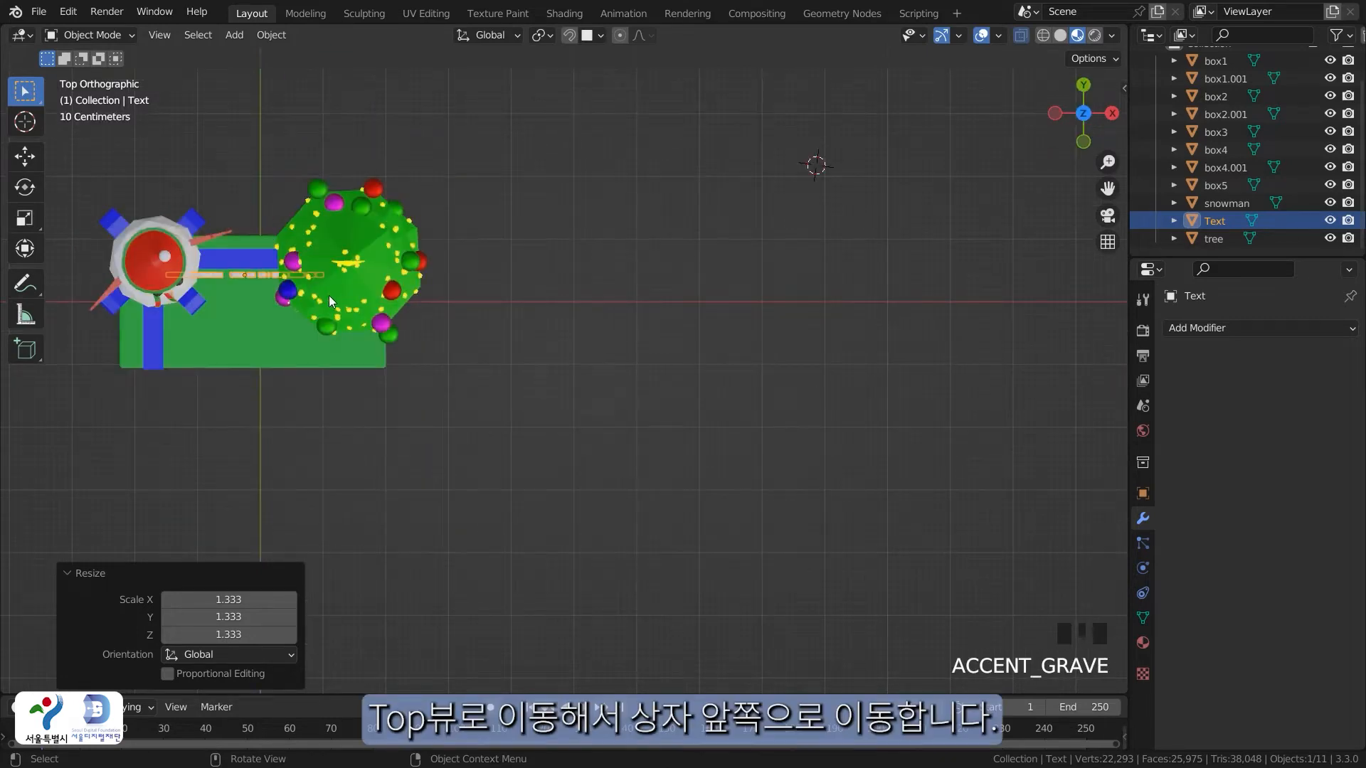
key(g)
click(341, 366)
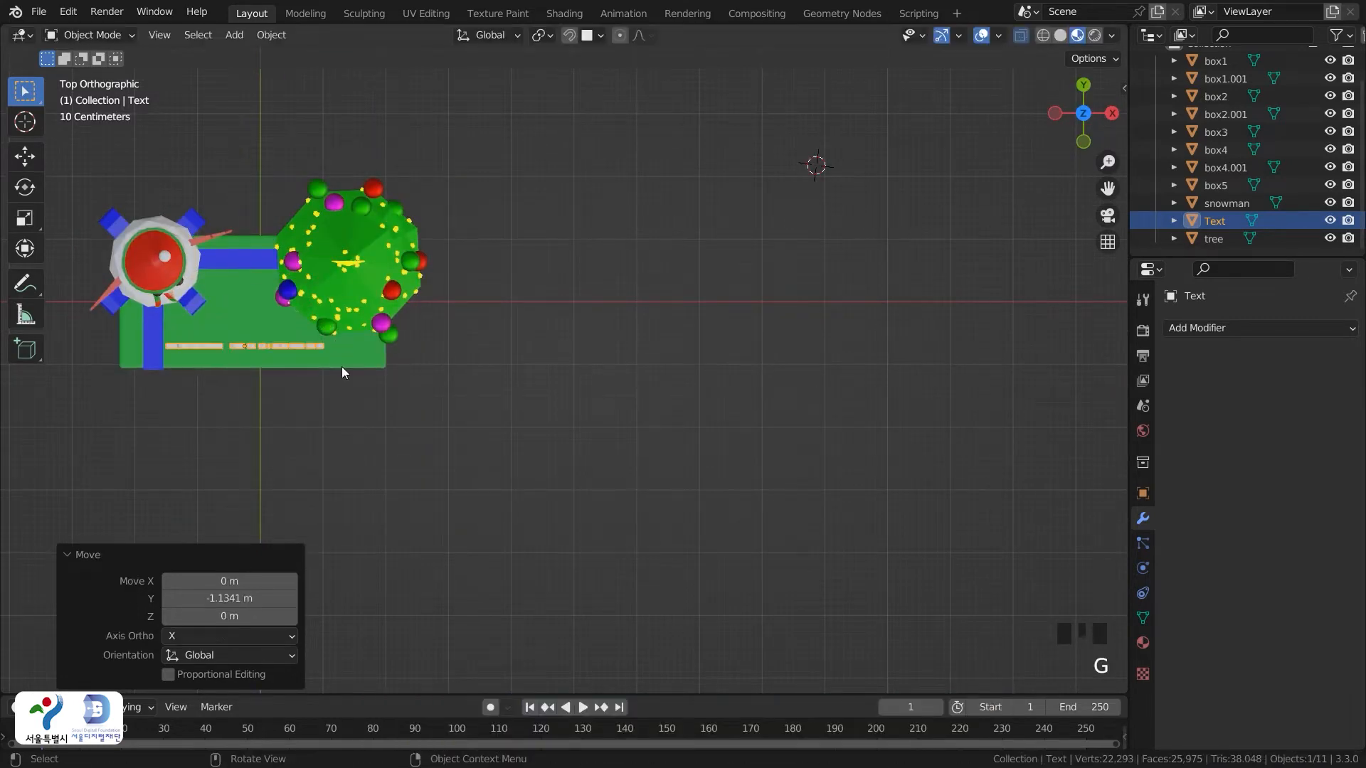
shift+middle_drag(339, 416, 560, 416)
key(g)
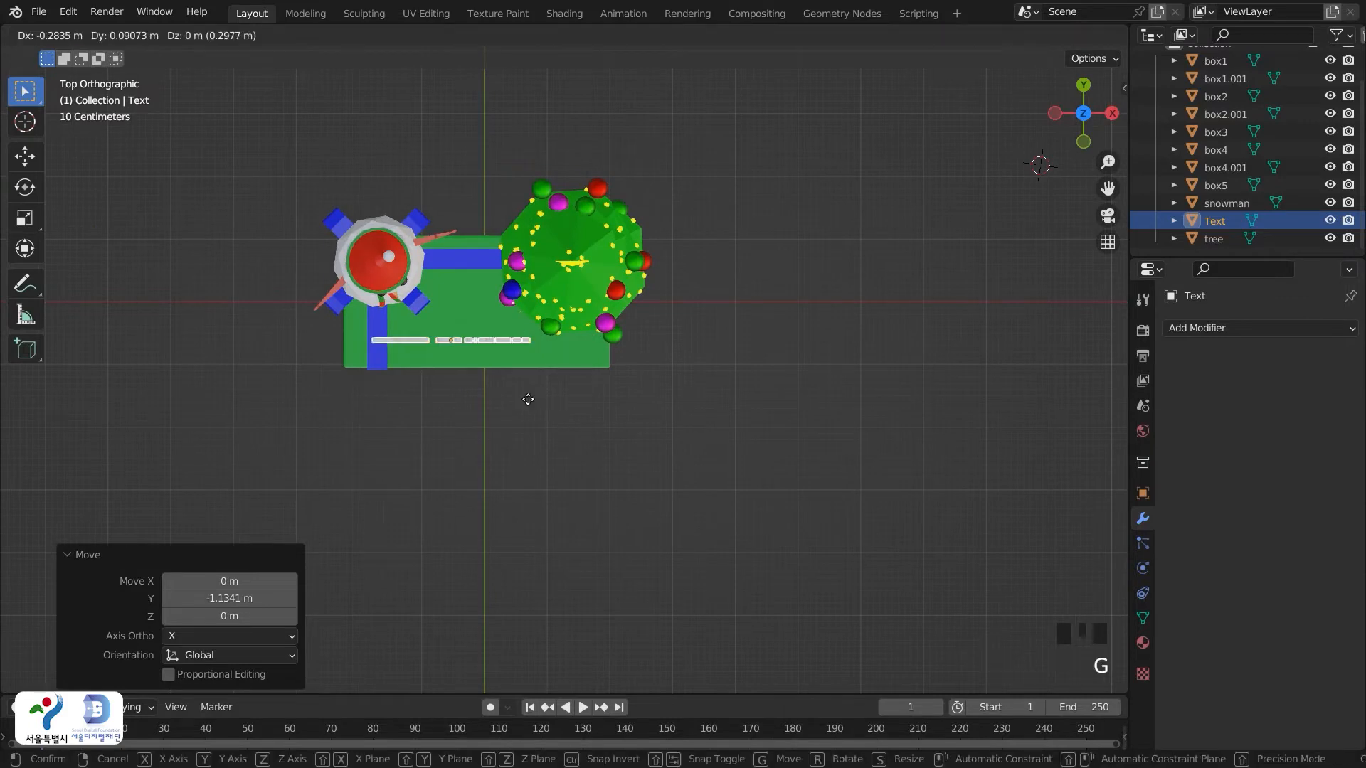
click(509, 402)
In the front view, shift the text about 0.29 m along positive X on top of the gift box
key(grave)
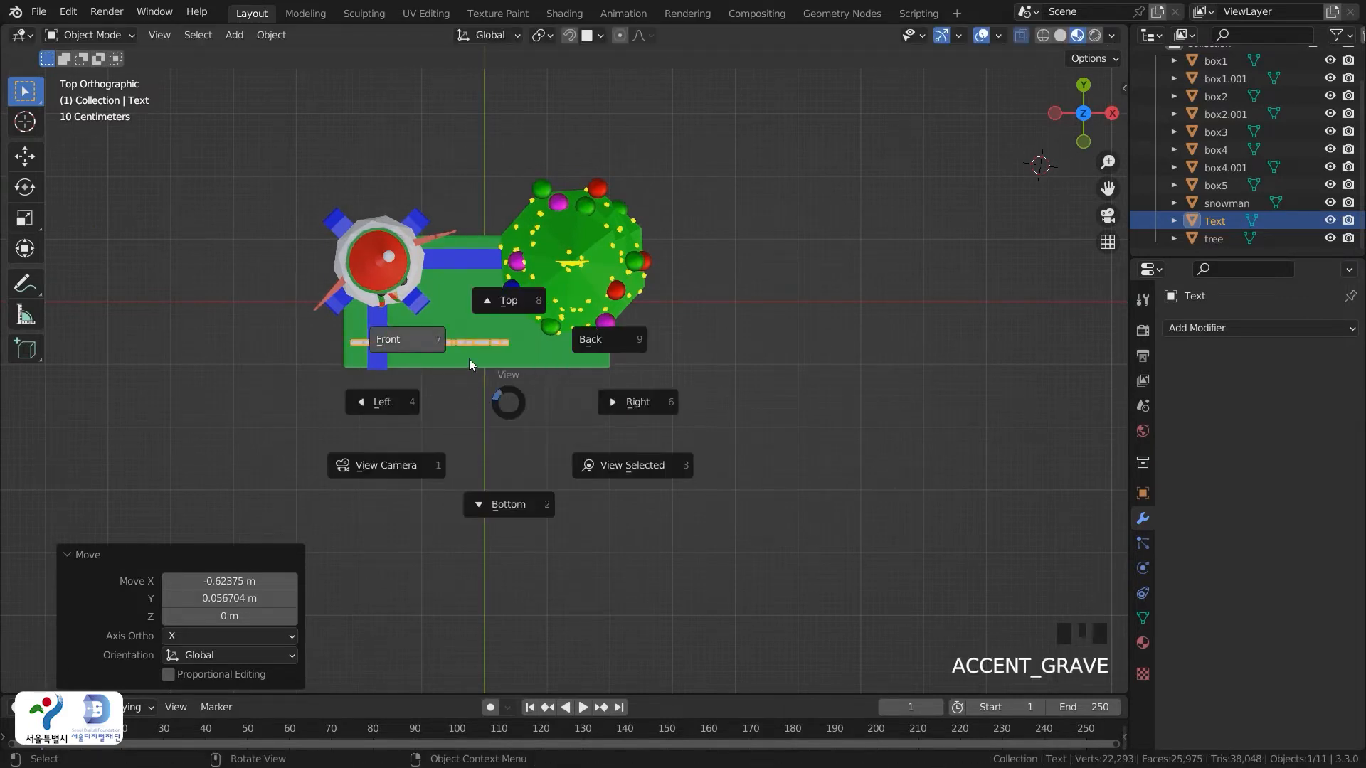
click(411, 339)
scroll(432, 354, up, 1)
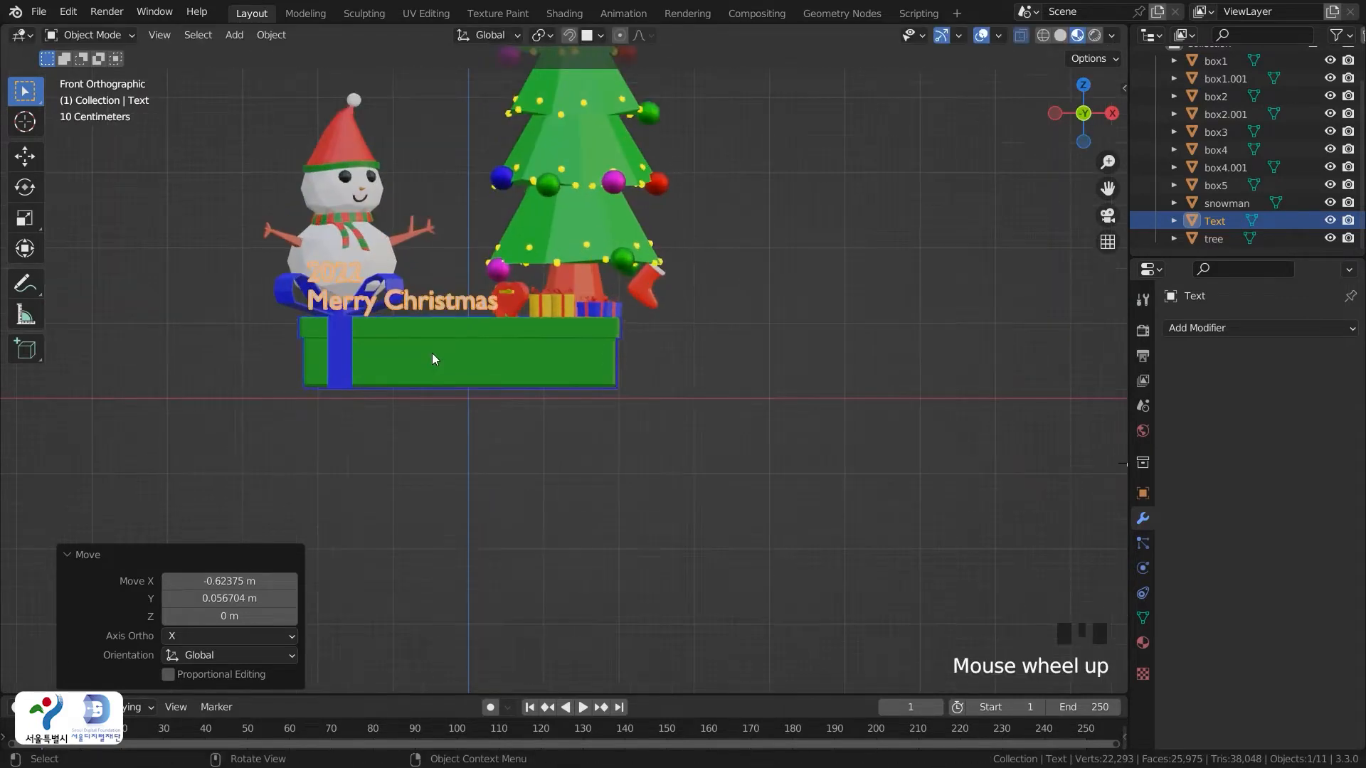
scroll(432, 358, up, 1)
shift+middle_drag(458, 310, 562, 428)
click(532, 404)
key(g)
key(x)
click(559, 403)
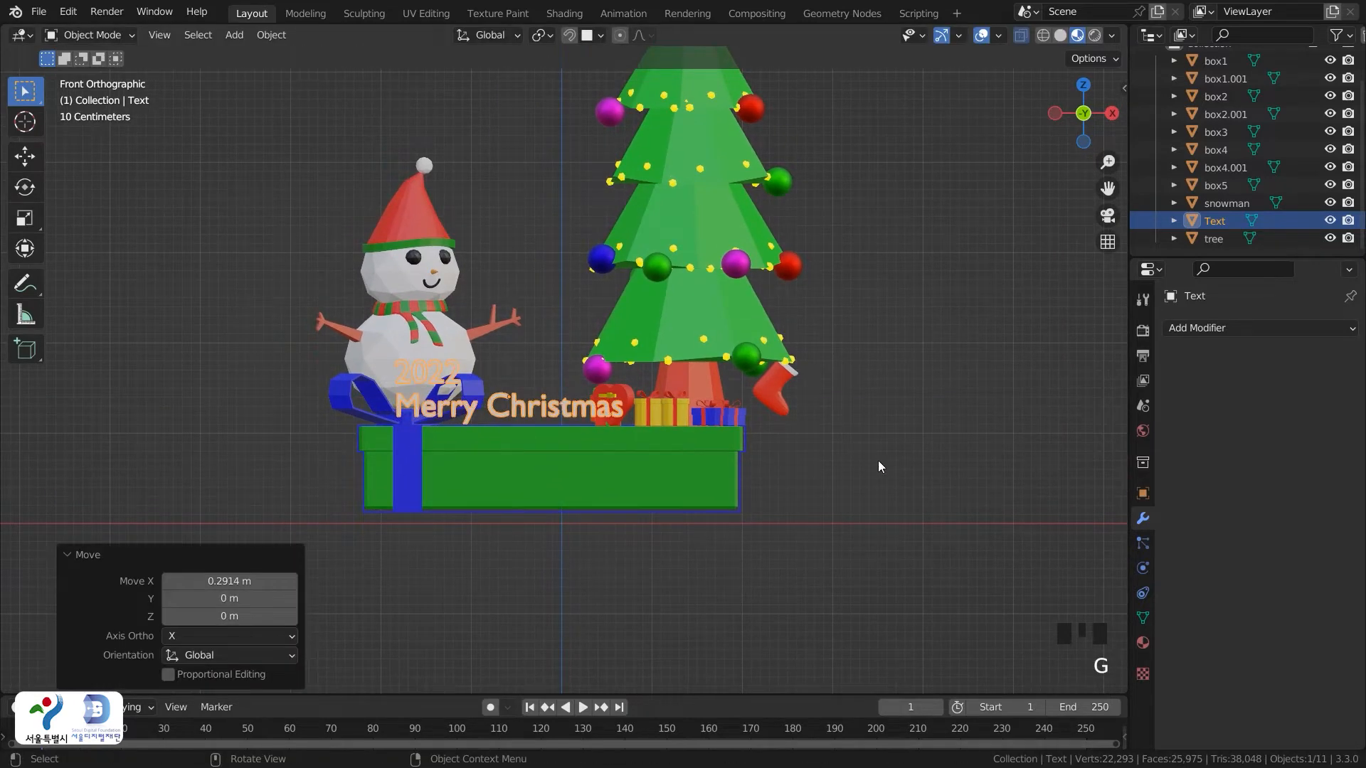
click(620, 403)
scroll(620, 402, up, 1)
click(543, 414)
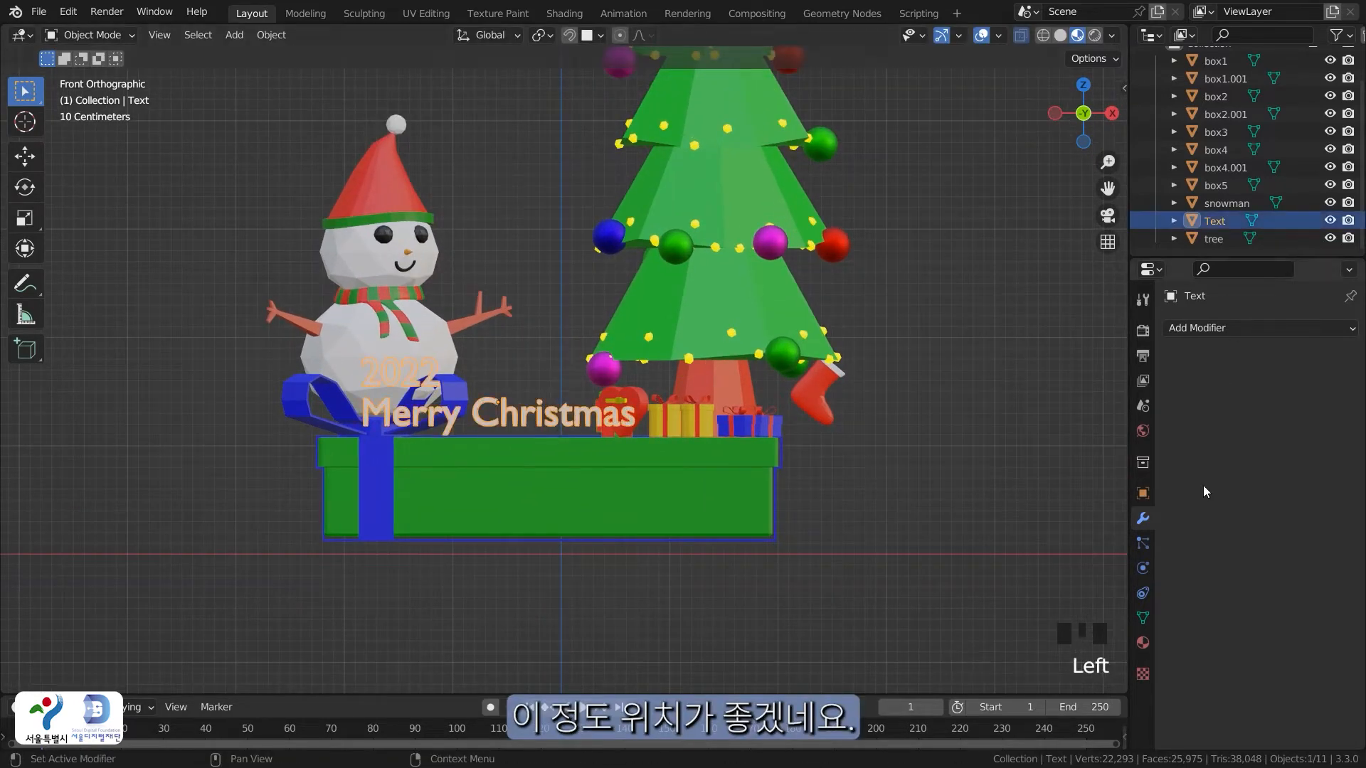
Give the text a new material with a red base color at saturation 1.0
click(1145, 640)
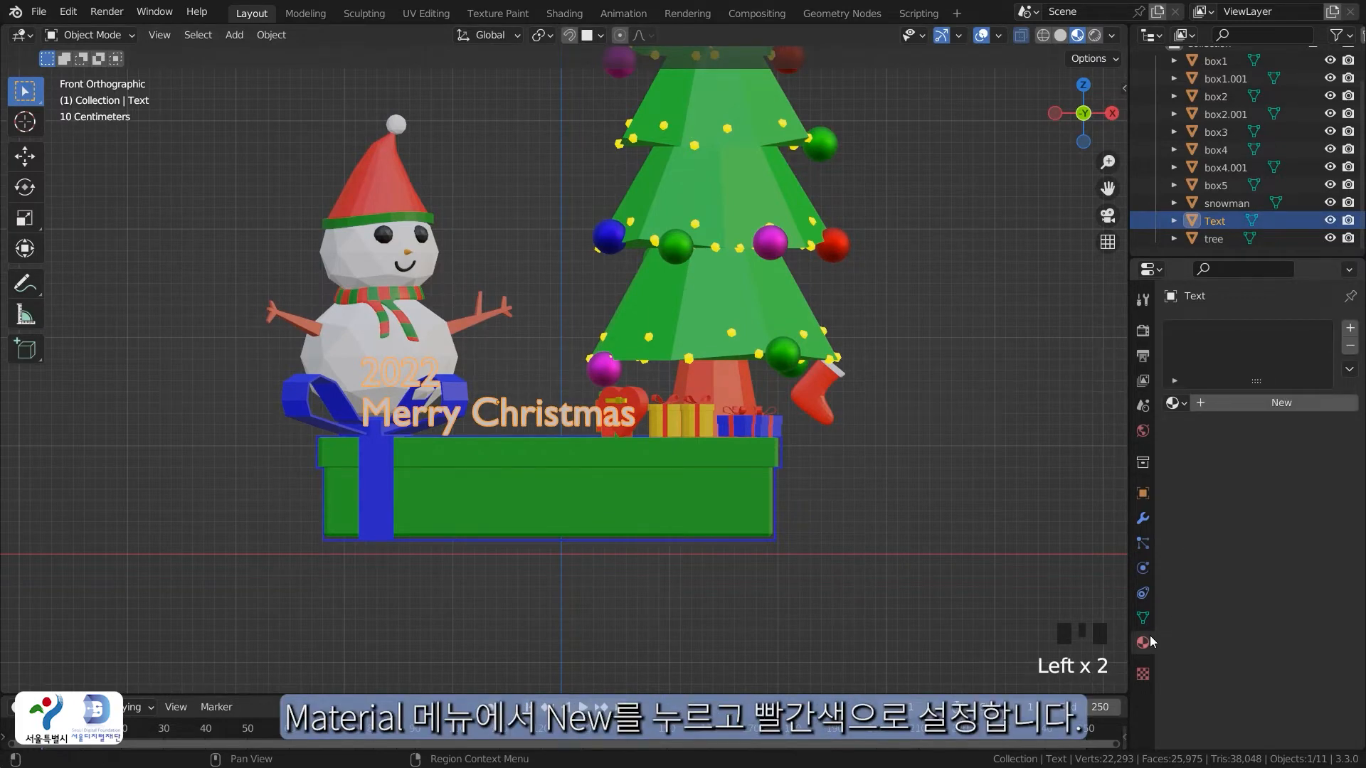
click(1265, 403)
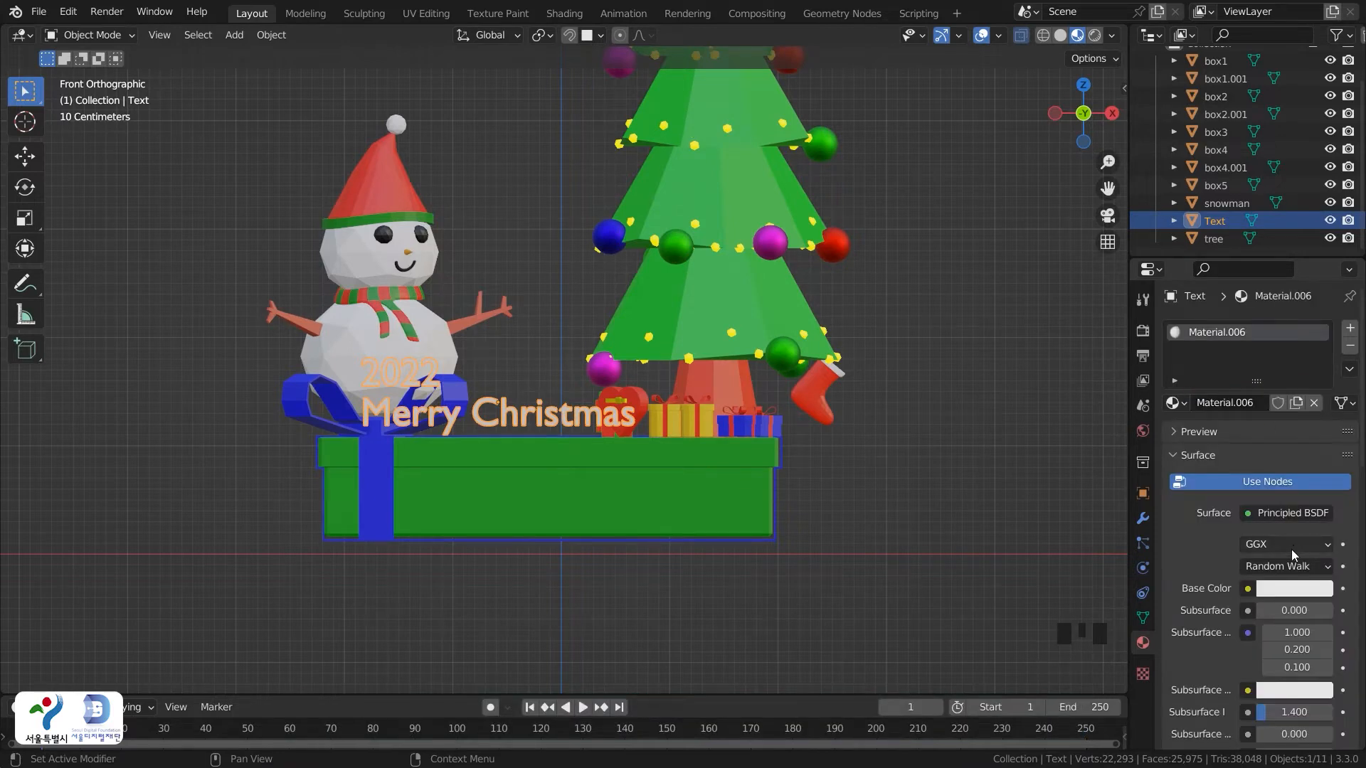
click(1292, 590)
drag(1235, 528, 1359, 527)
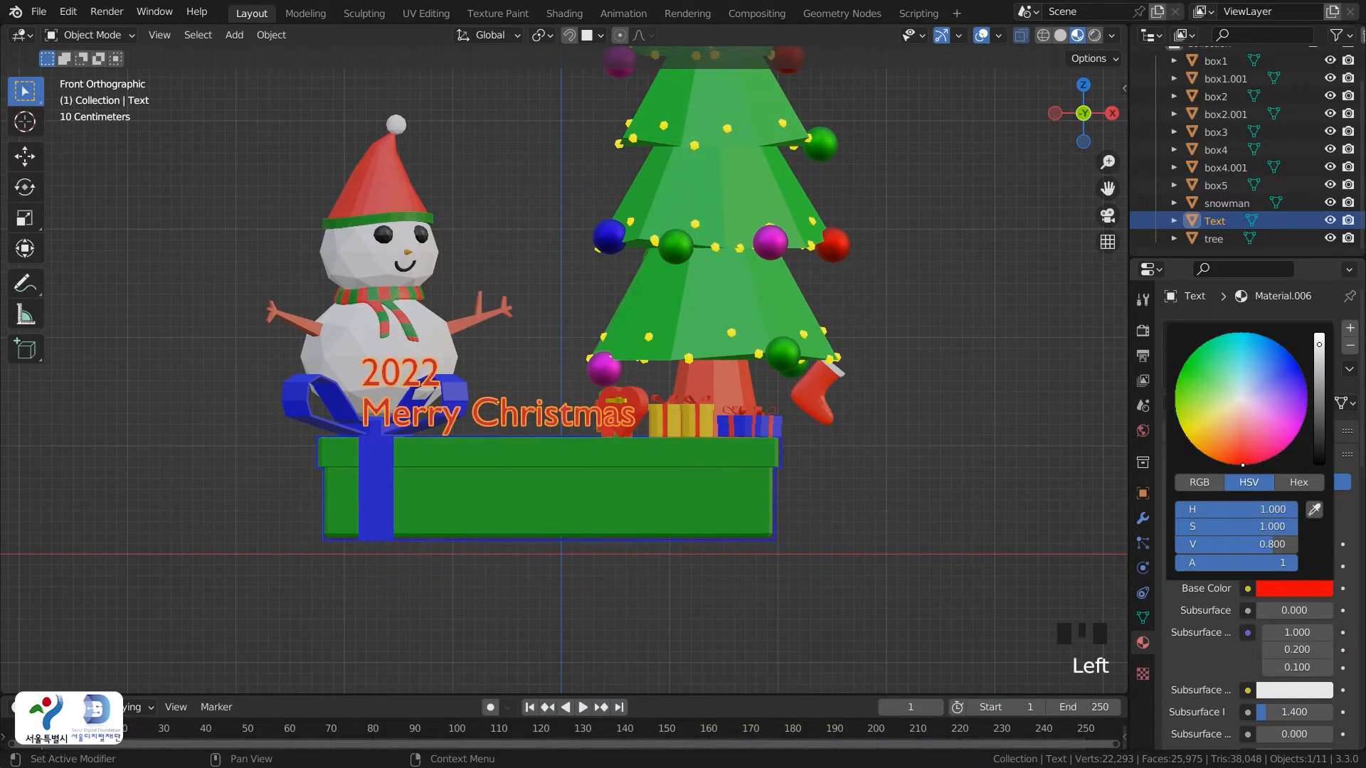
click(1222, 651)
scroll(1237, 643, down, 8)
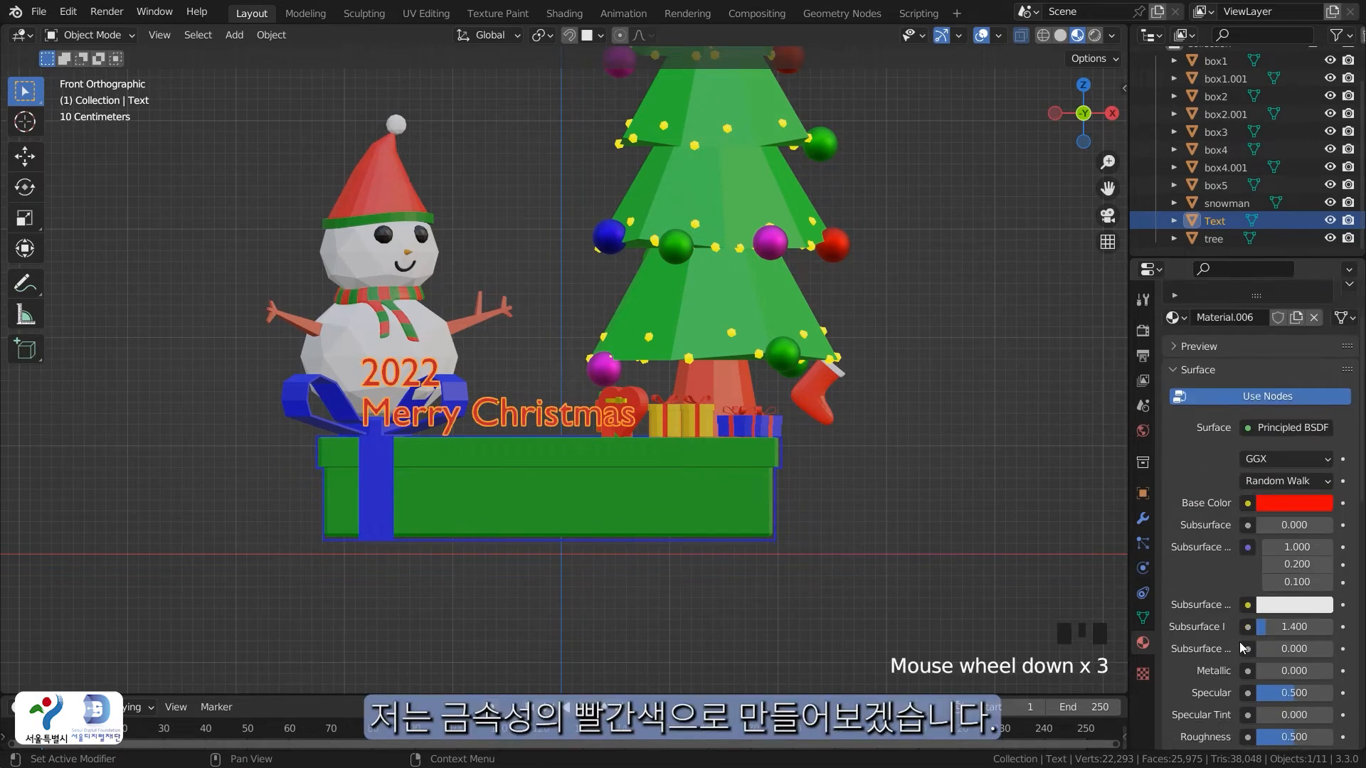
Set the Metallic value of the text's red material to 1.0
drag(1290, 528, 1360, 529)
click(1041, 522)
middle_drag(635, 413, 606, 455)
scroll(569, 484, down, 2)
scroll(596, 473, up, 2)
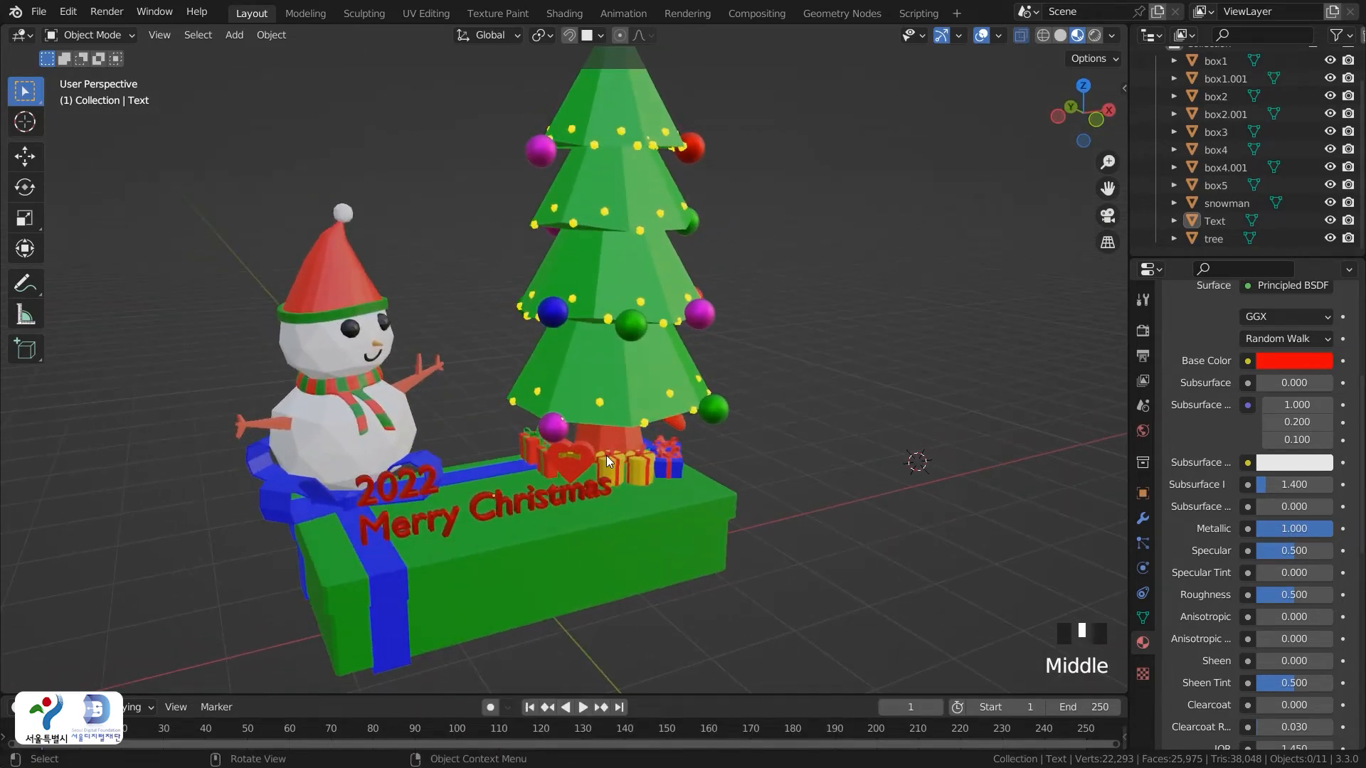
Check the whole scene for flipped faces with the Face Orientation overlay, and switch the overlay off again
key(grave)
scroll(795, 462, down, 2)
click(793, 459)
middle_drag(791, 454, 962, 65)
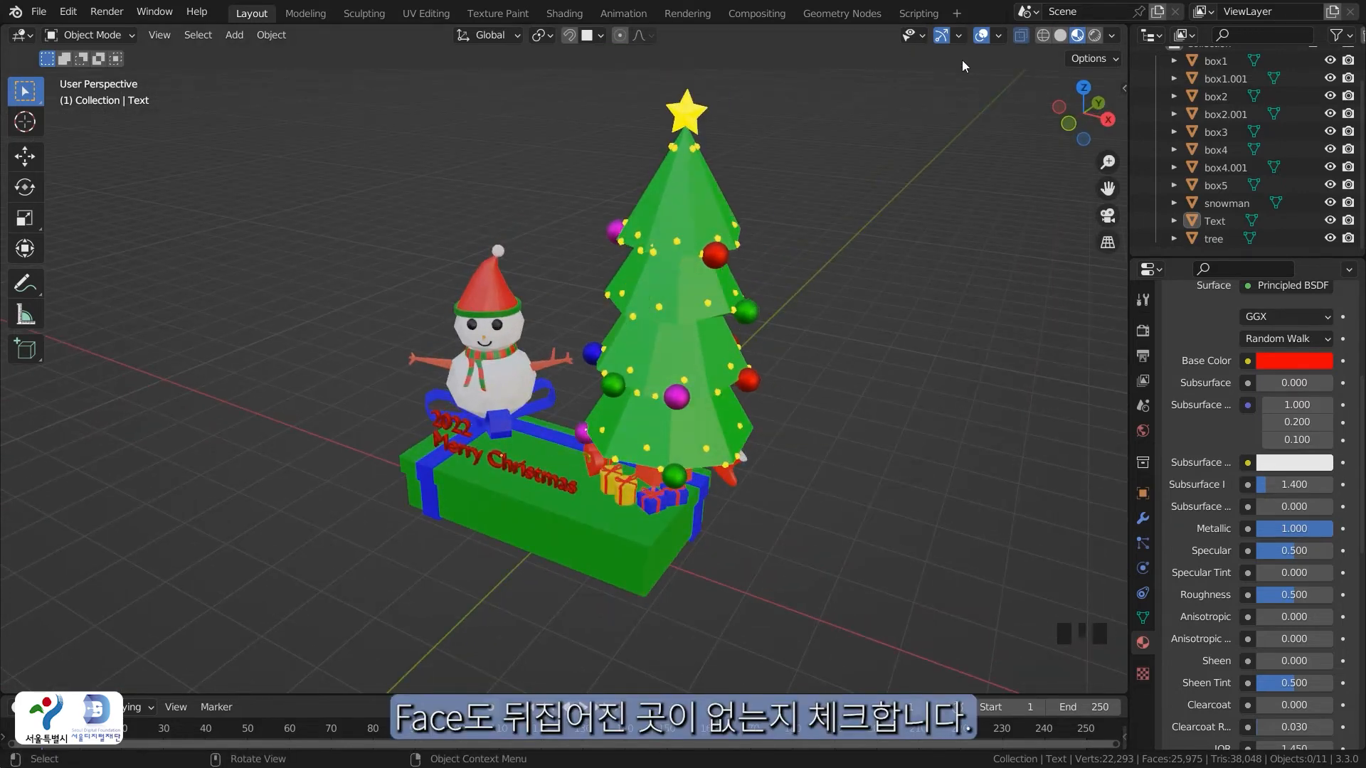
click(1000, 34)
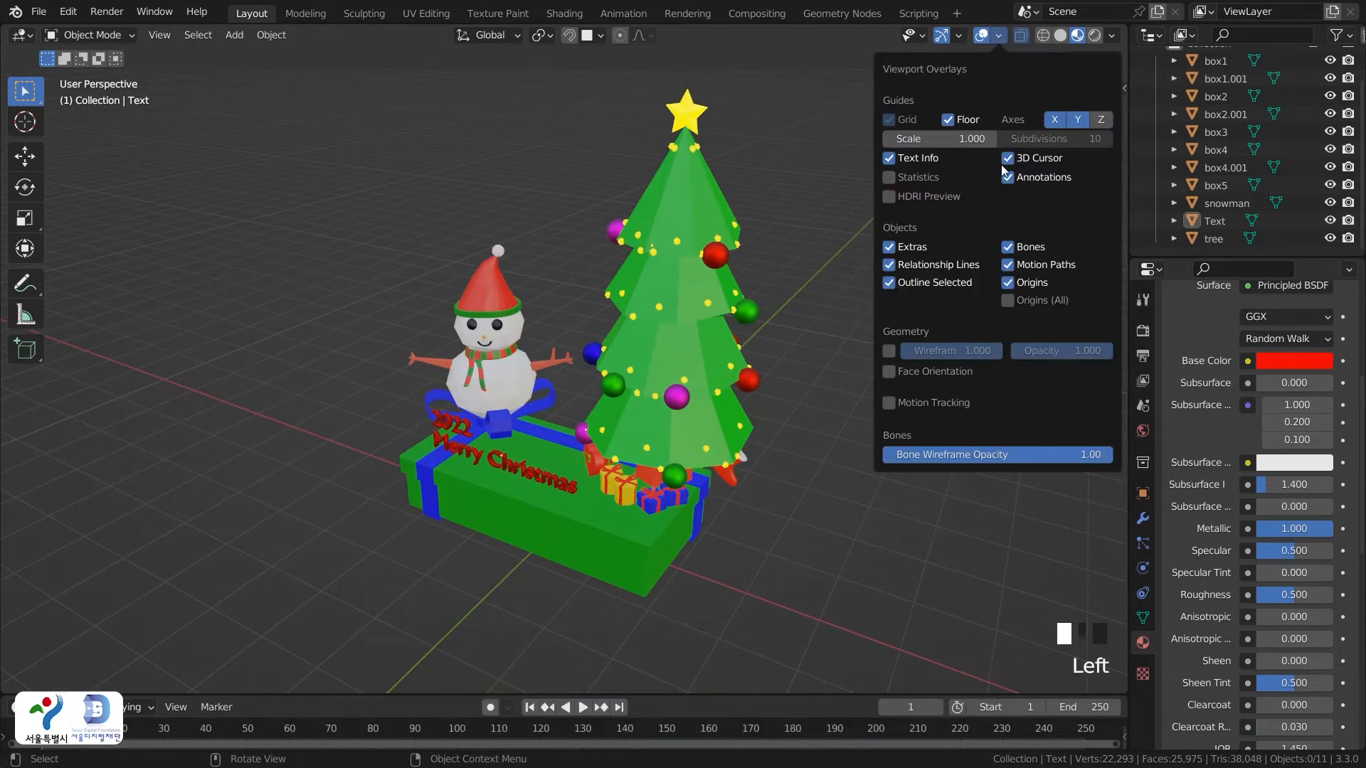
click(889, 371)
mouse_move(808, 437)
middle_down()
mouse_move(782, 494)
mouse_move(967, 420)
mouse_move(865, 458)
mouse_move(615, 493)
mouse_move(545, 488)
mouse_move(668, 493)
mouse_move(804, 461)
middle_up()
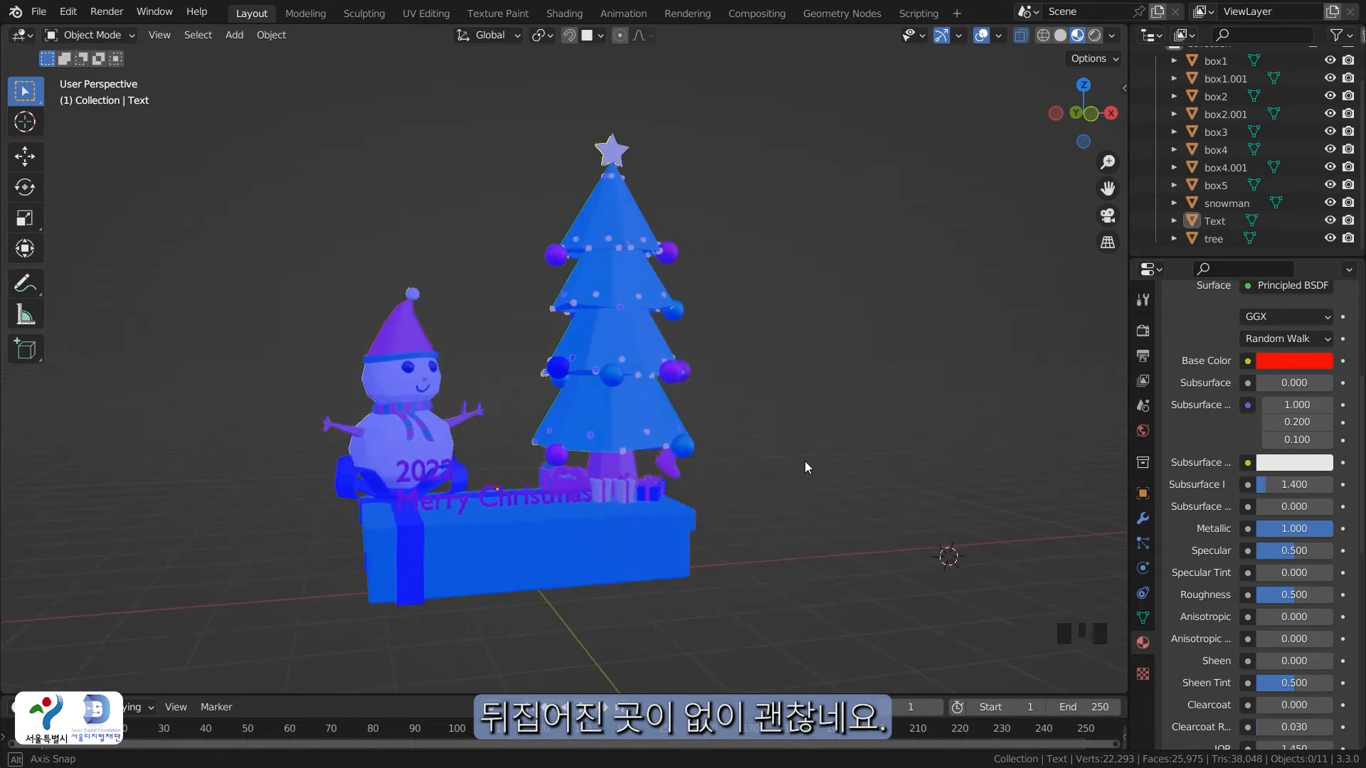
click(999, 37)
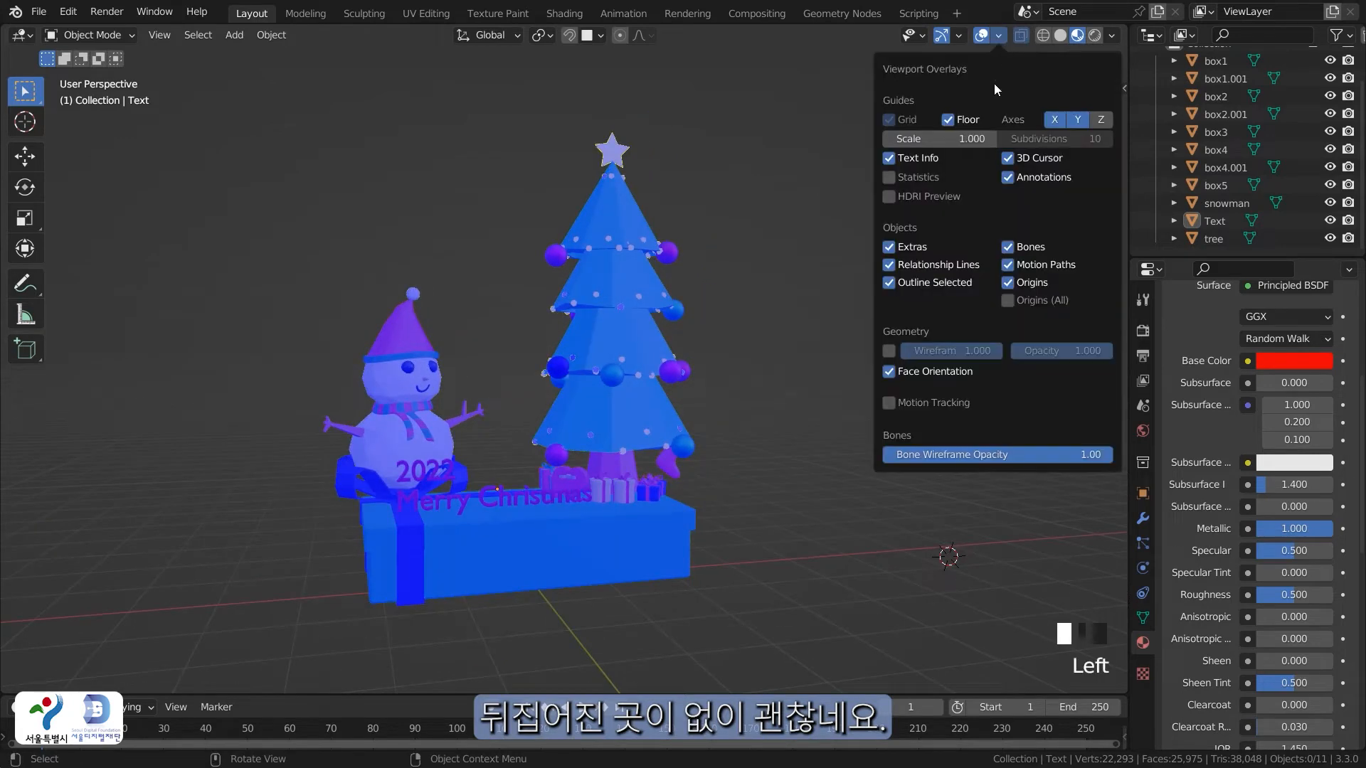
click(911, 375)
Select every object in the scene and join them all into a single object
scroll(1244, 157, up, 6)
click(736, 494)
key(a)
drag(763, 610, 339, 202)
key(ctrl+j)
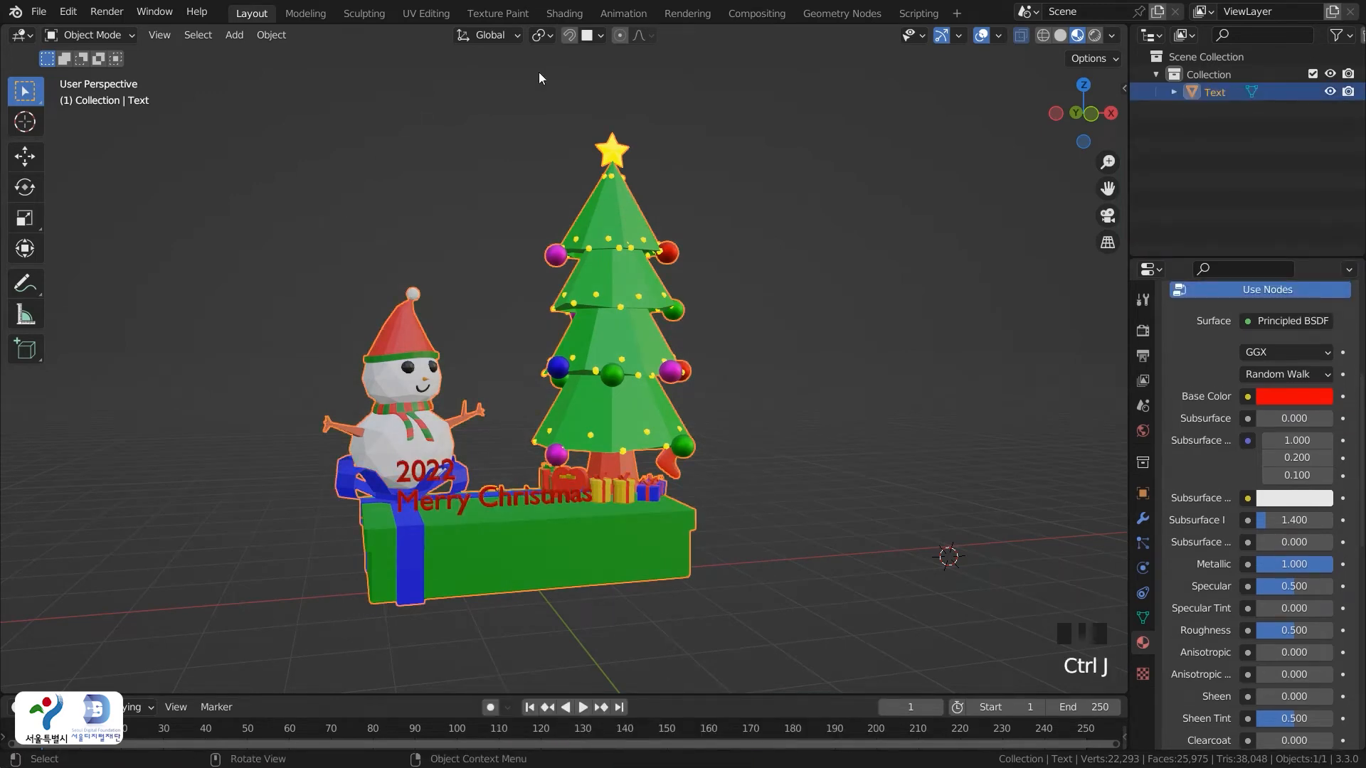
Rename the joined object as "christmas card"
click(1213, 92)
double_click(1214, 92)
text(ㅋ)
text(hristmas)
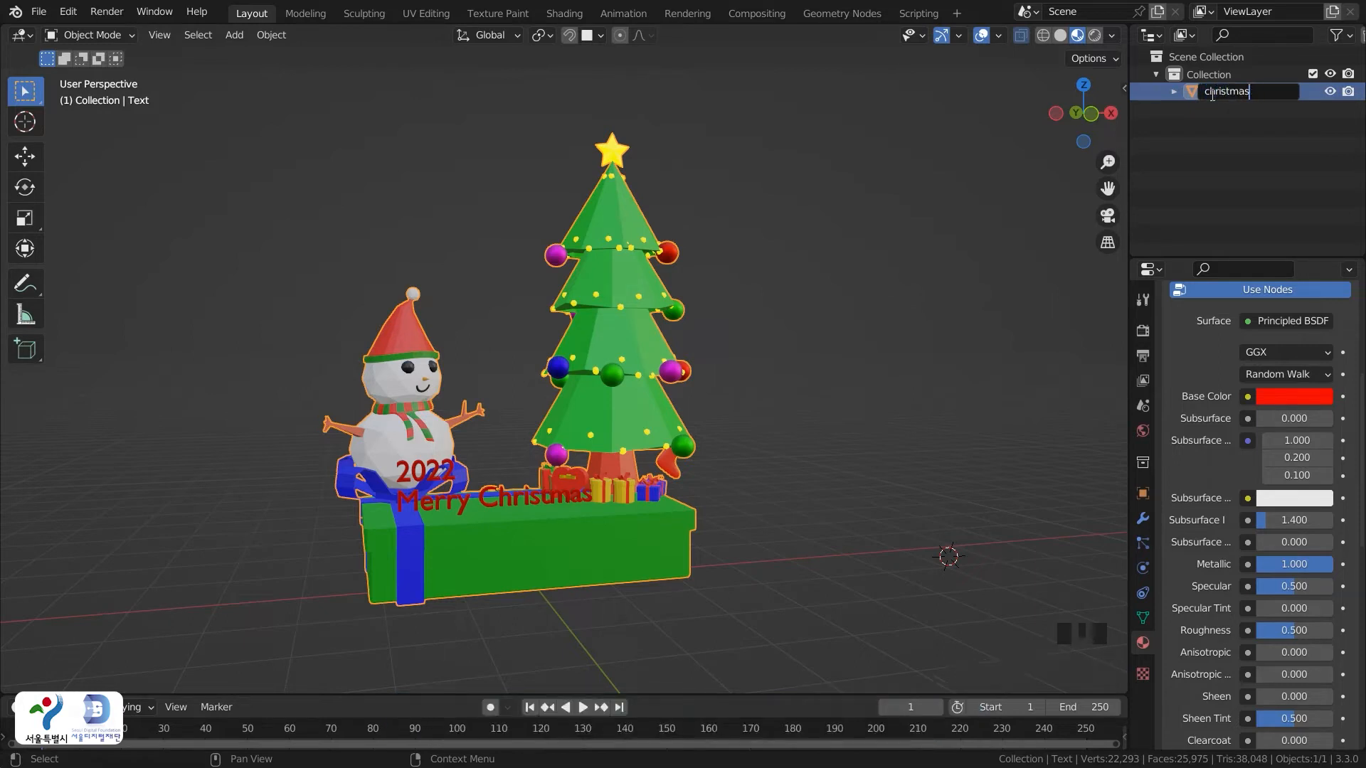
text( card)
key(Return)
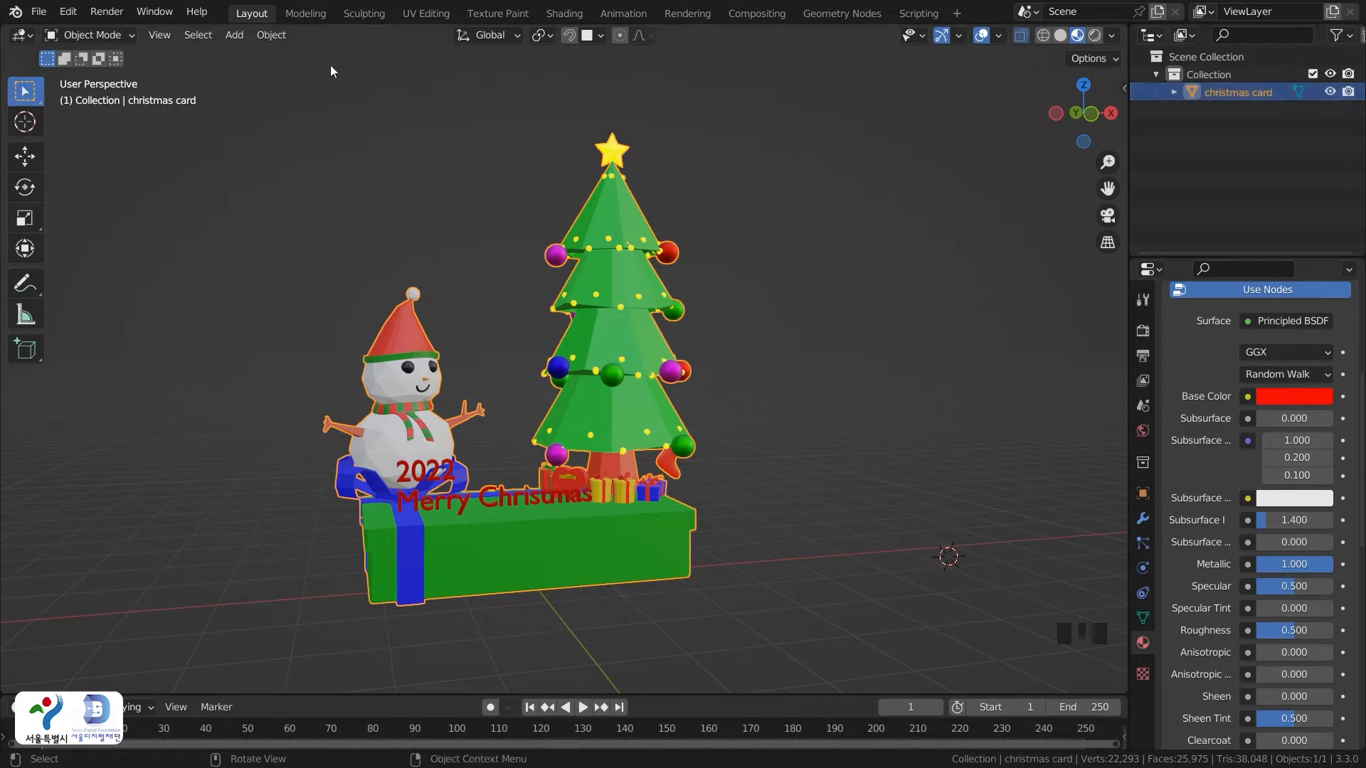
Save the scene with Save As as "christmas card.blend"
click(38, 11)
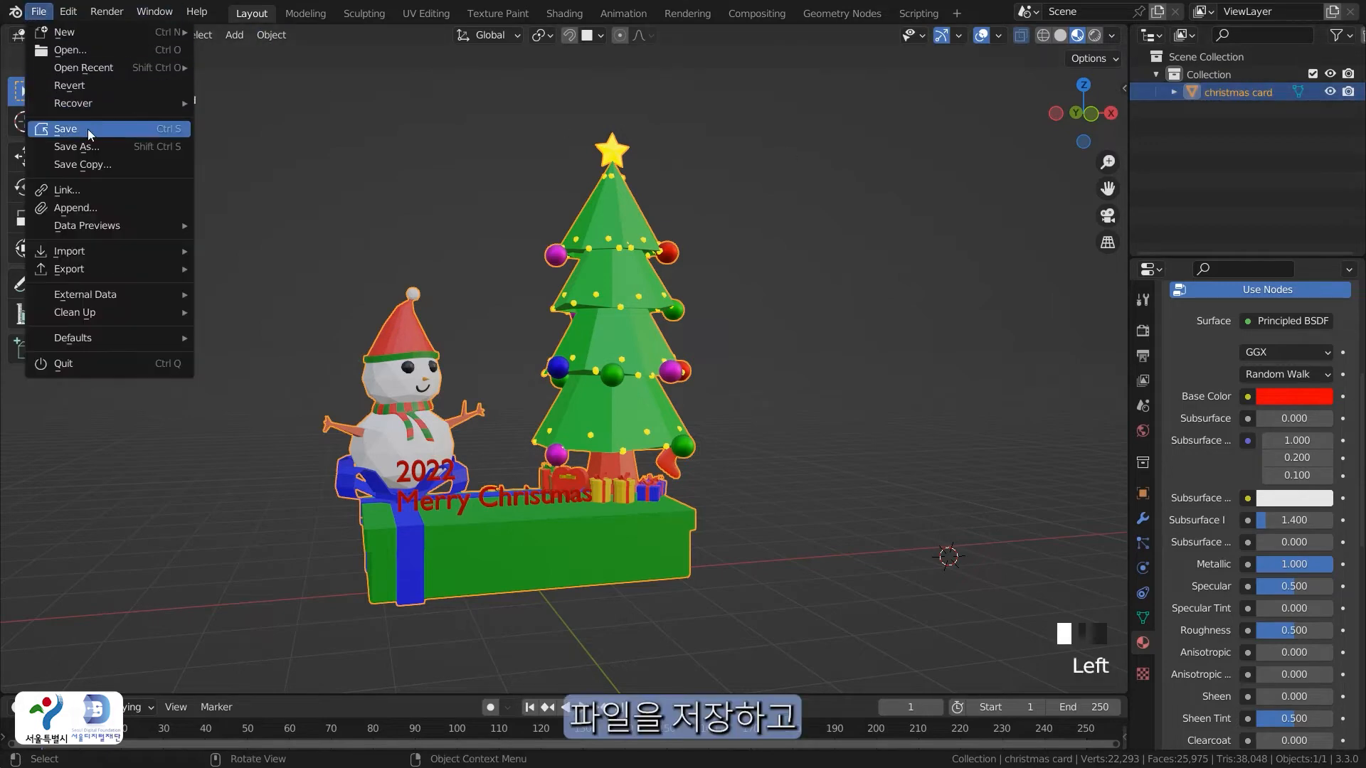
click(89, 152)
click(532, 199)
click(965, 633)
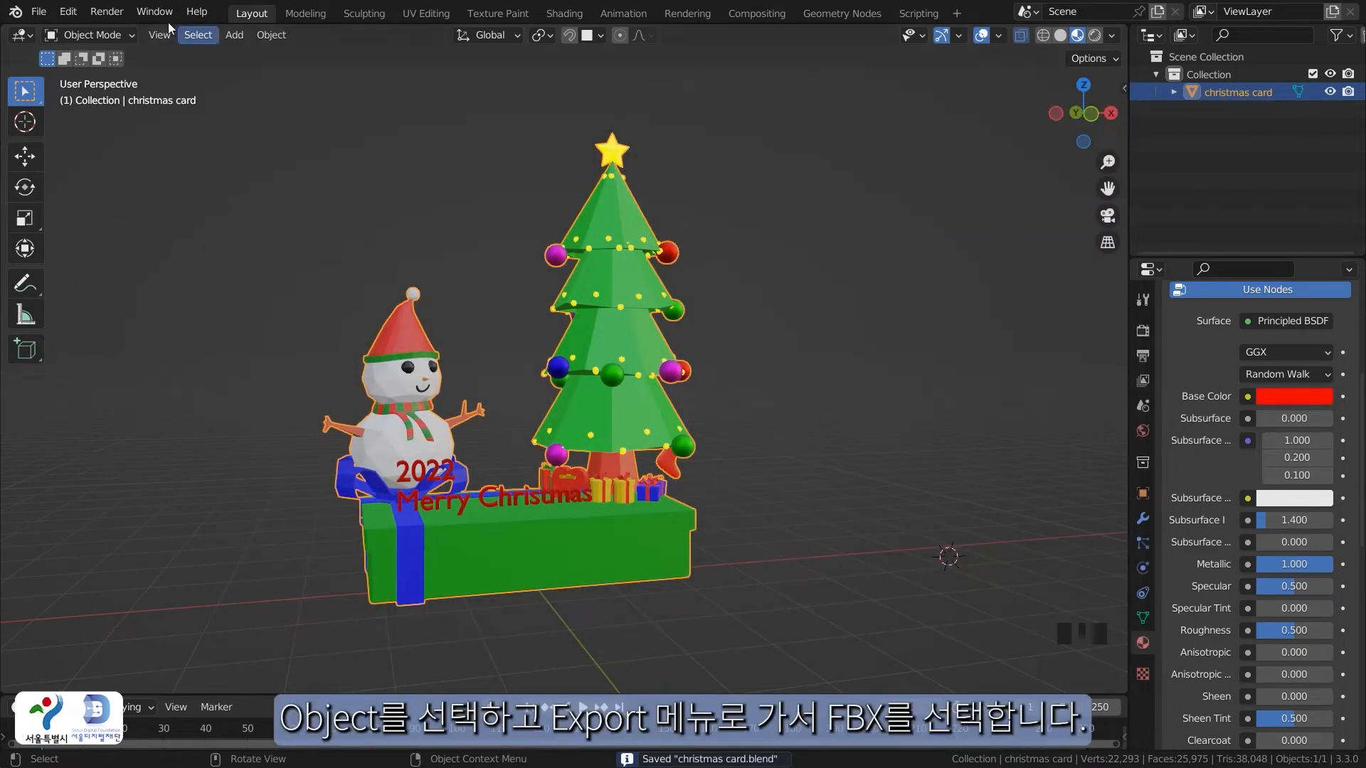
Export the card object in FBX format as "christmas card.fbx" in the Metaverse folder
click(38, 11)
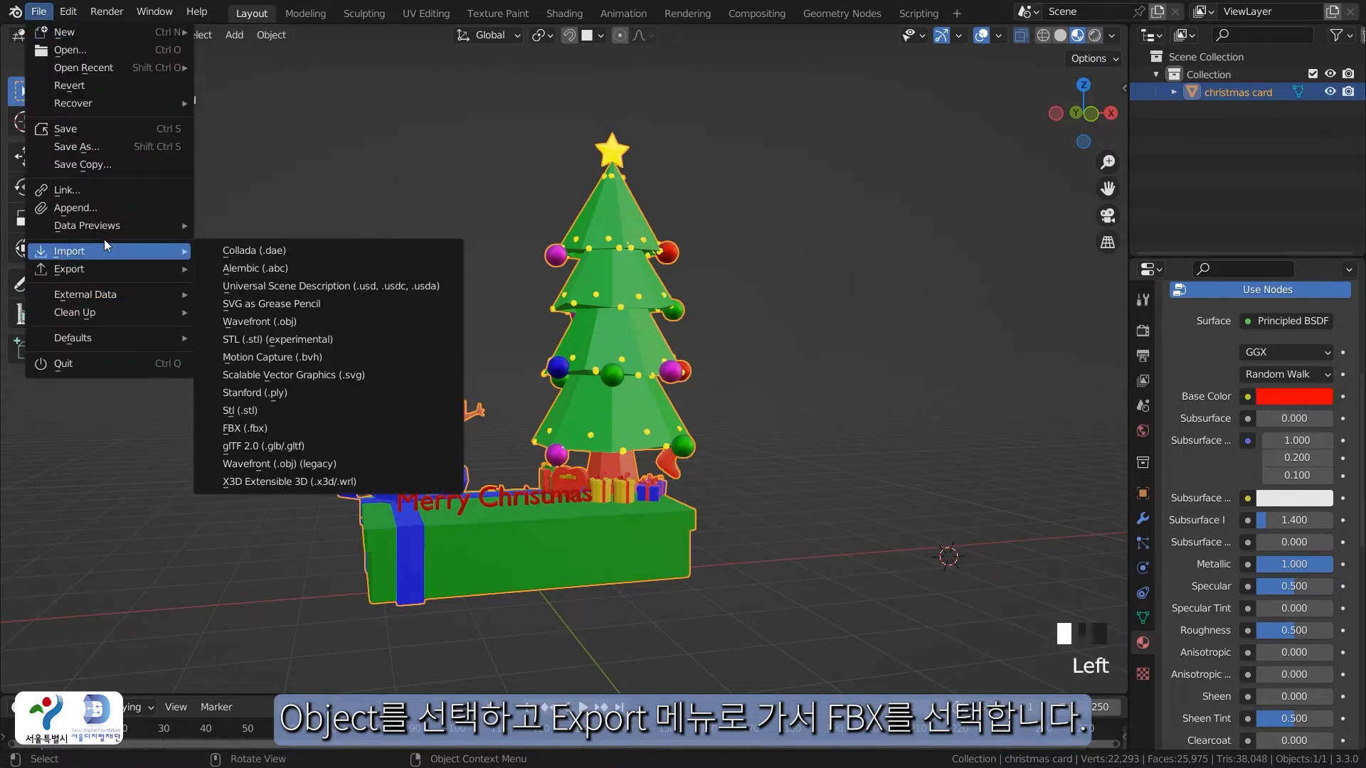
mouse_move(109, 266)
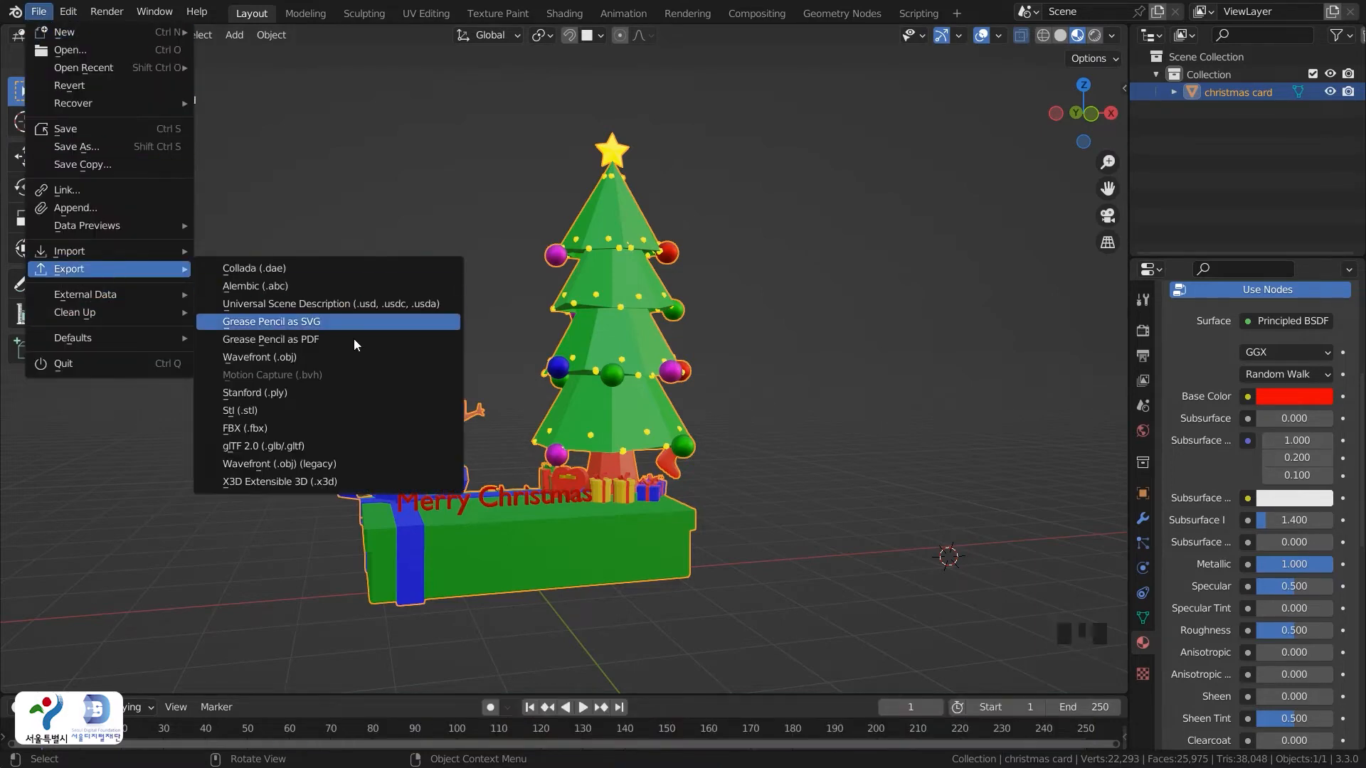
click(309, 428)
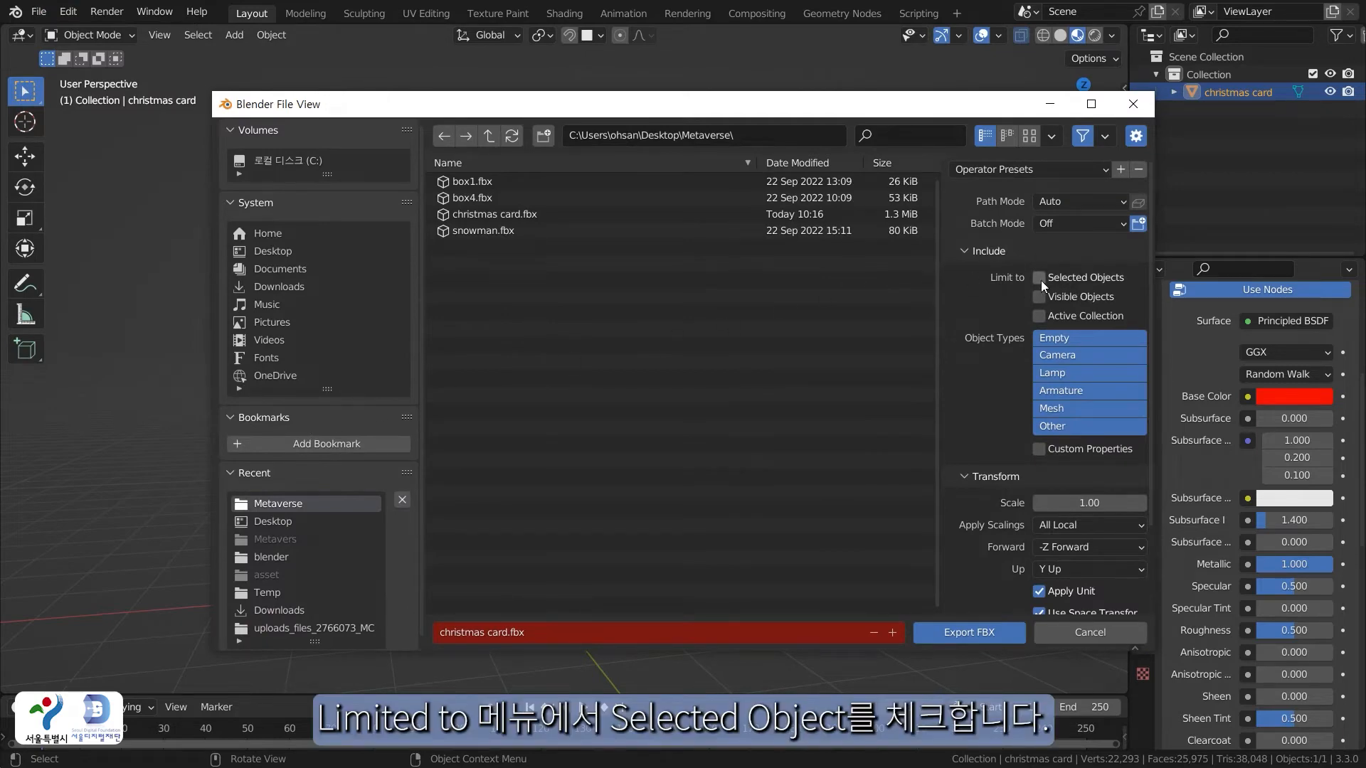
click(966, 632)
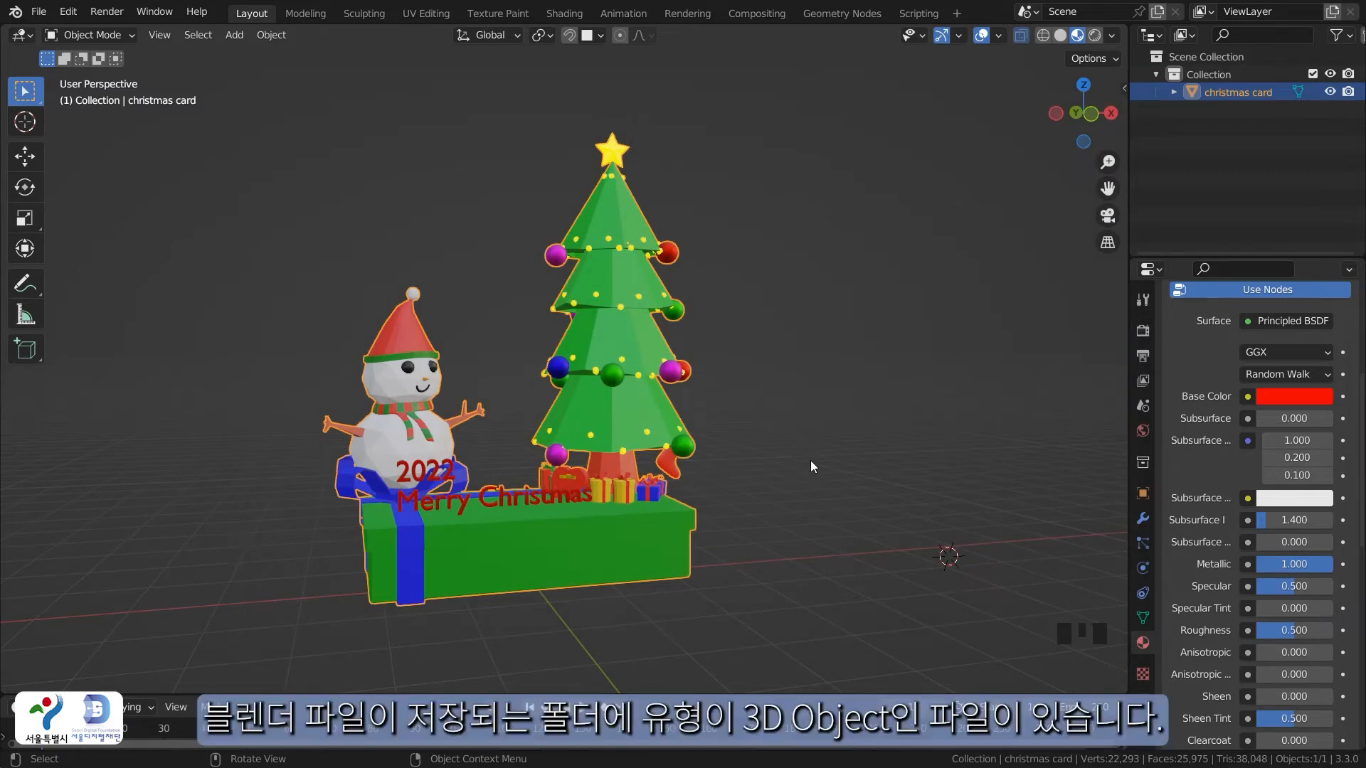
Switch to File Explorer, open the exported christmas card.fbx in 3D Viewer, and examine the model up close from several angles
key(super+e)
click(290, 274)
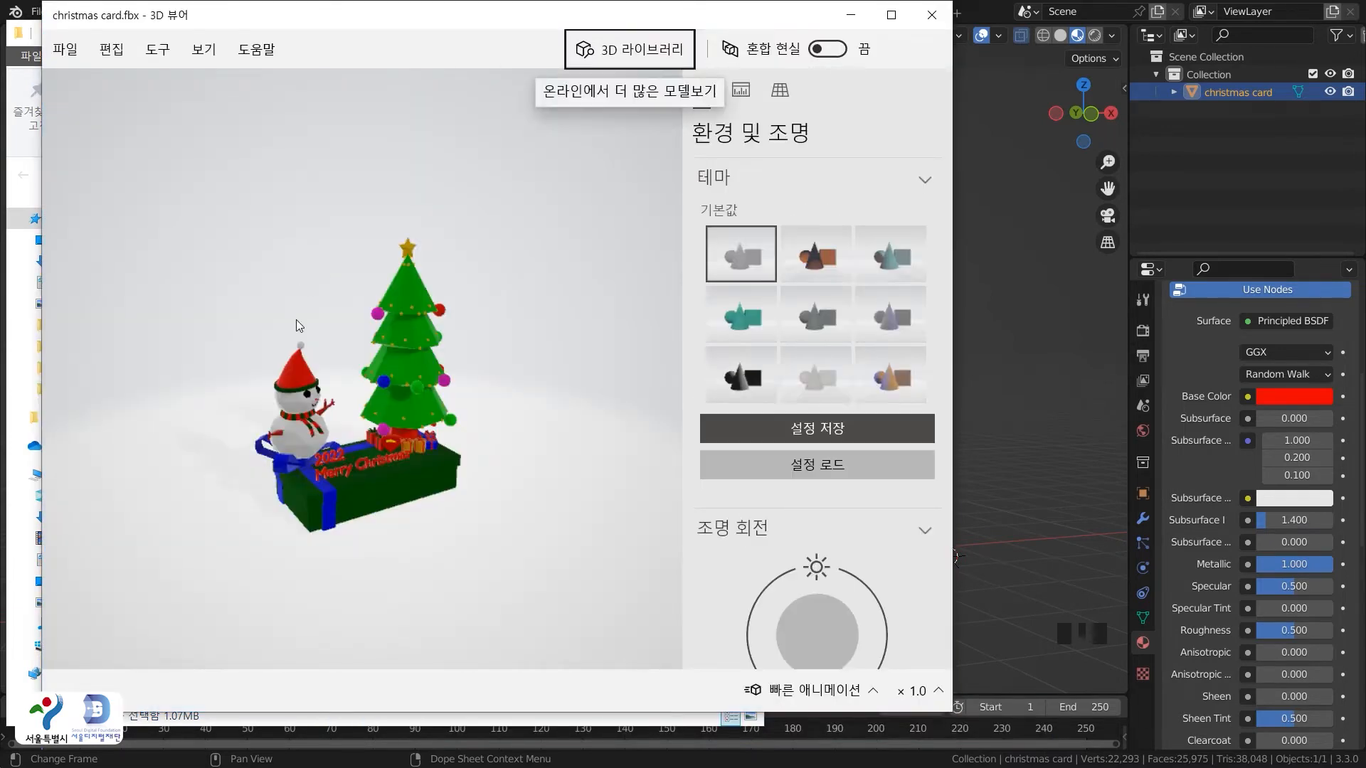
drag(455, 528, 390, 484)
scroll(390, 484, up, 5)
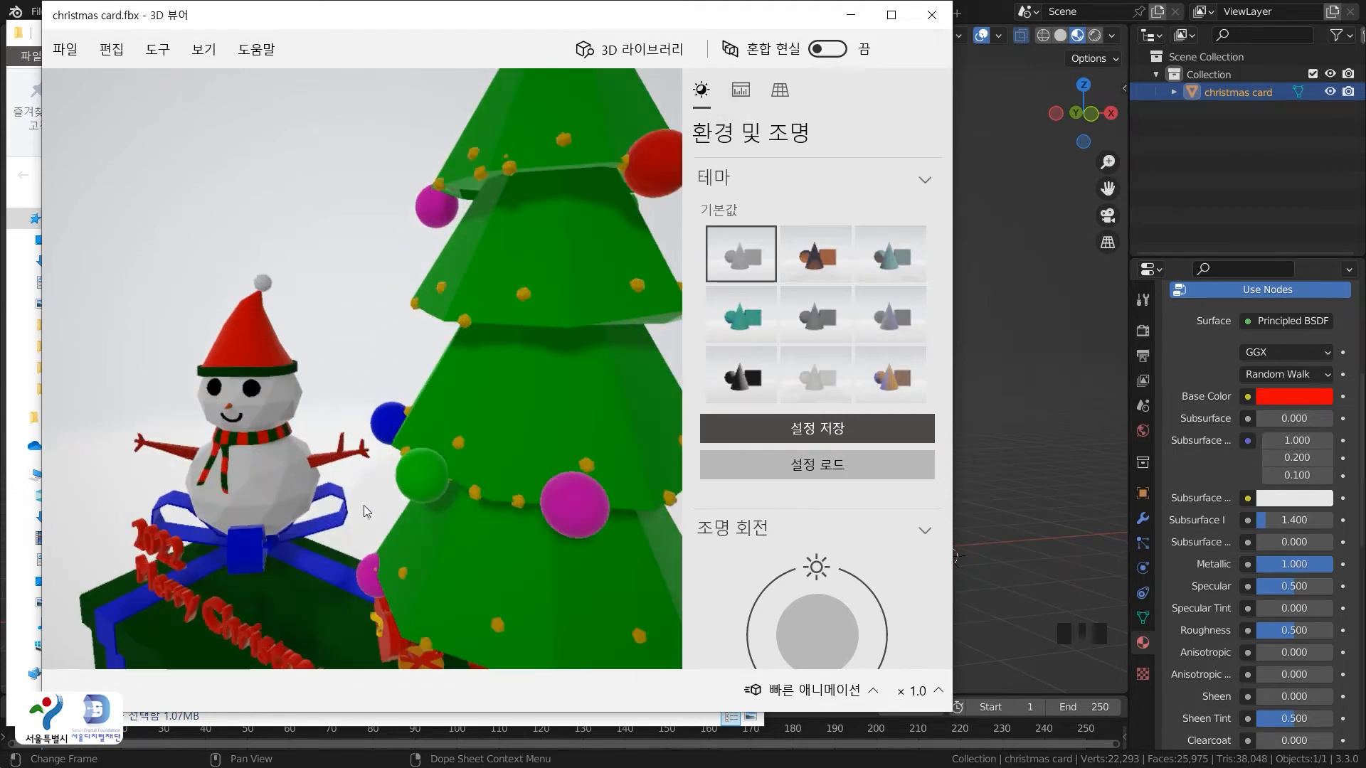
scroll(446, 471, down, 3)
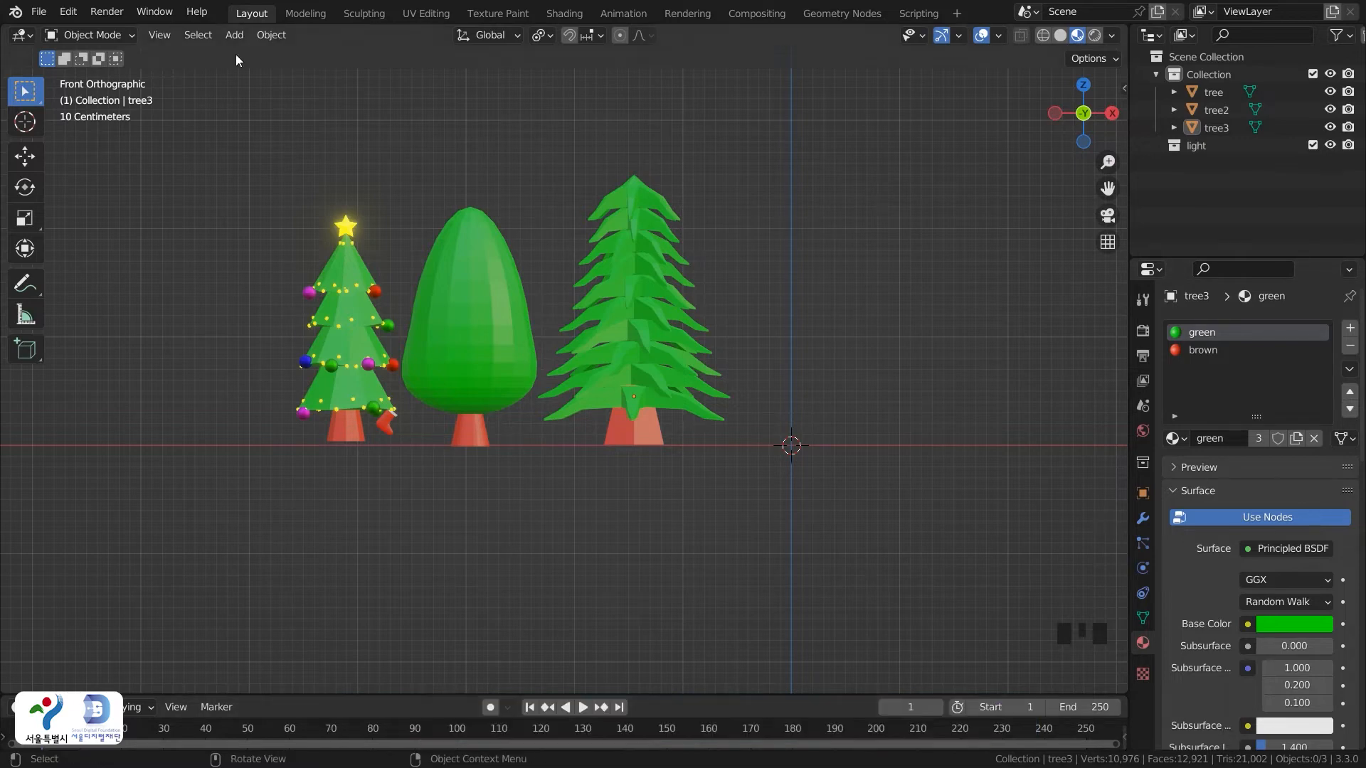
Save the file with the three trees under the new name "christmas globelend.blend"
click(39, 11)
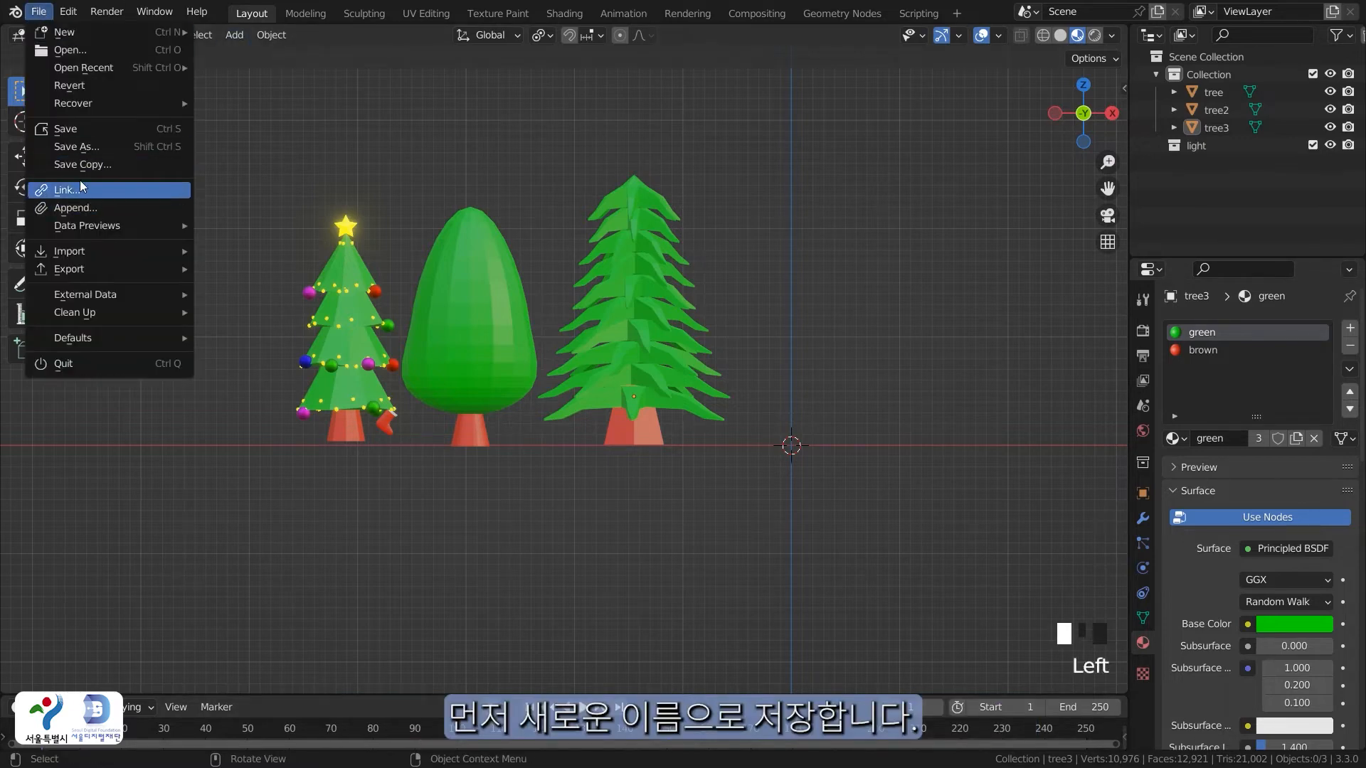
click(82, 146)
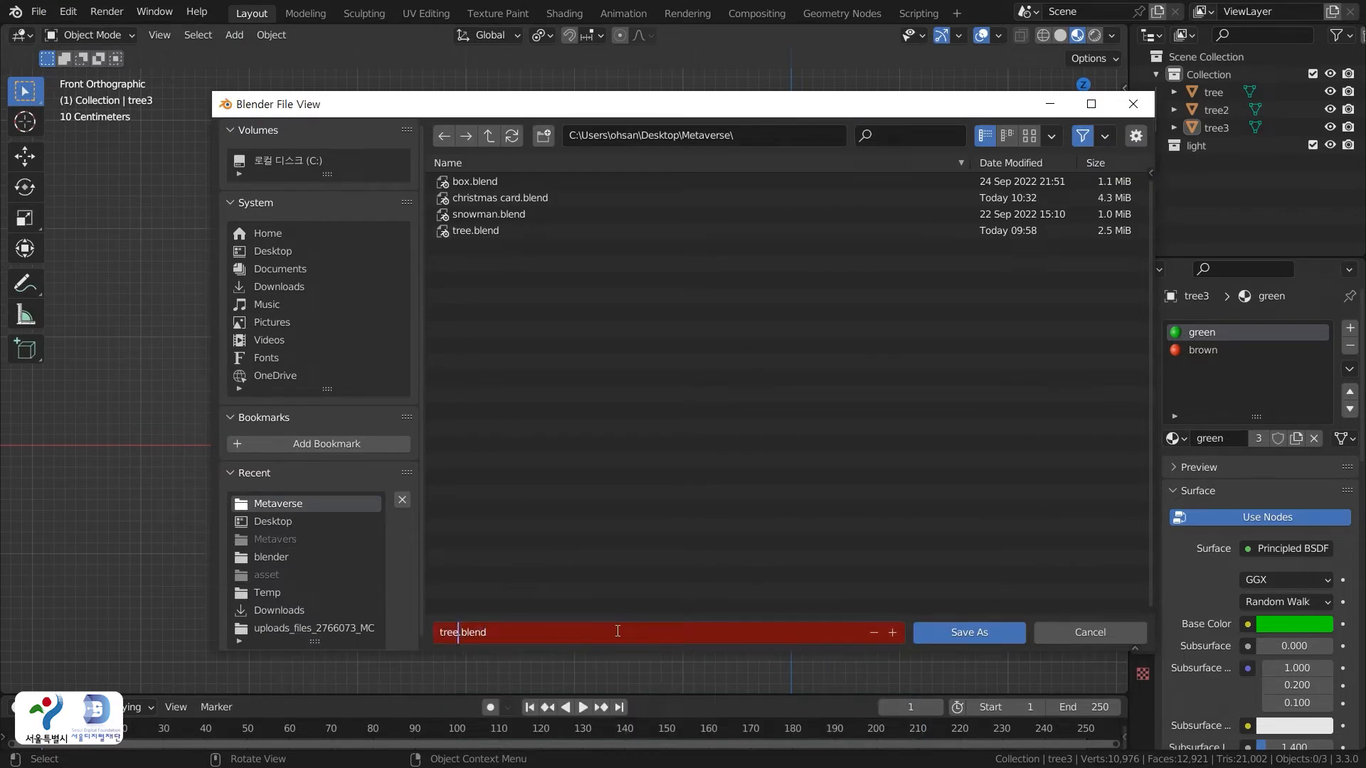
key(BackSpace)
text(ch)
text(ristmas globe)
key(Return)
click(976, 636)
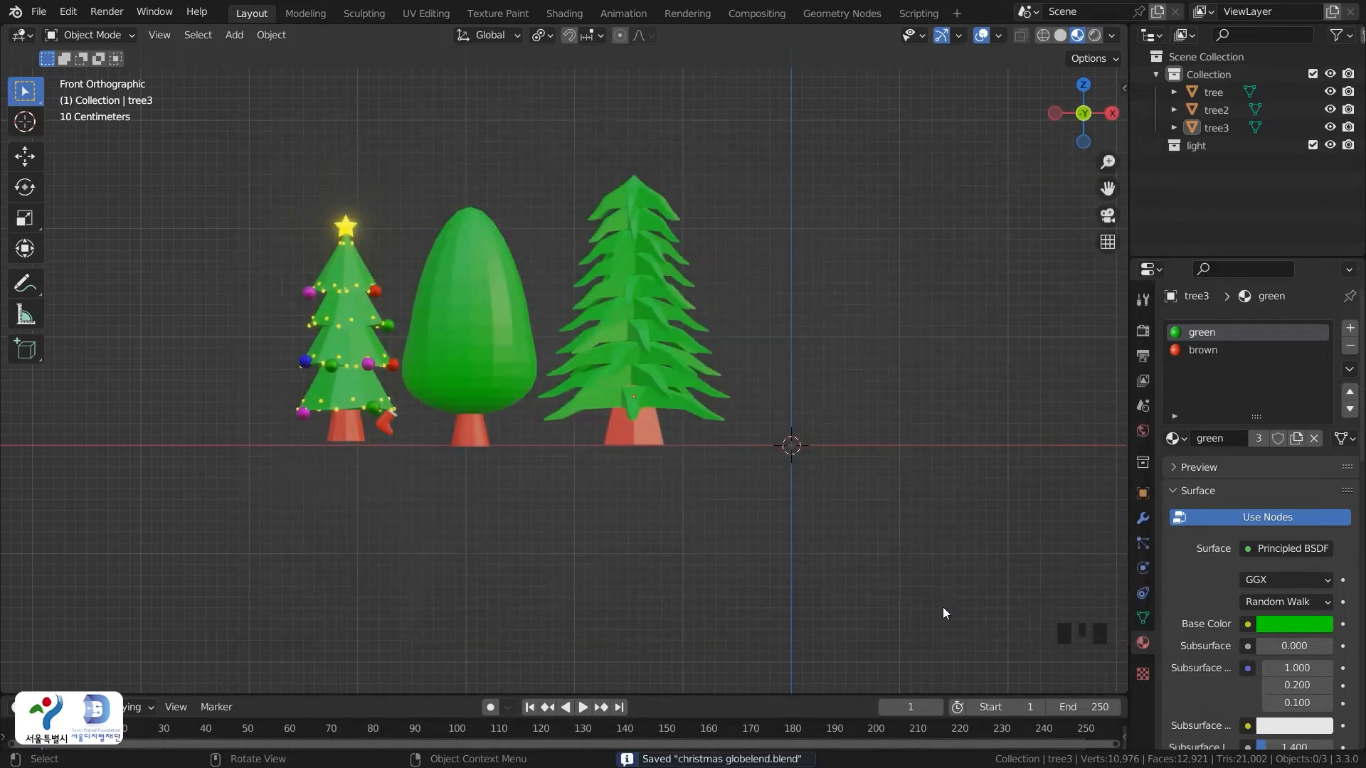
Delete the spiky-branched tree, tree3
drag(568, 158, 702, 497)
key(x)
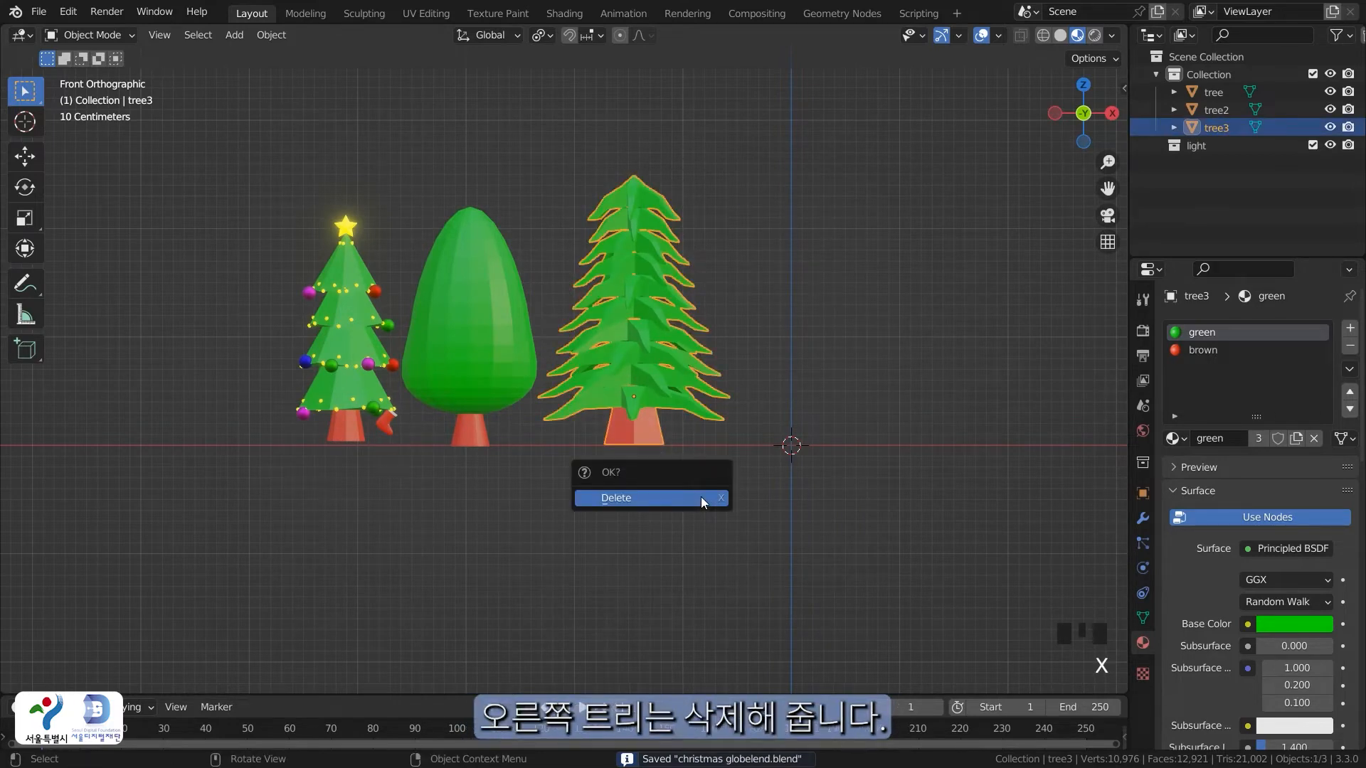
click(701, 498)
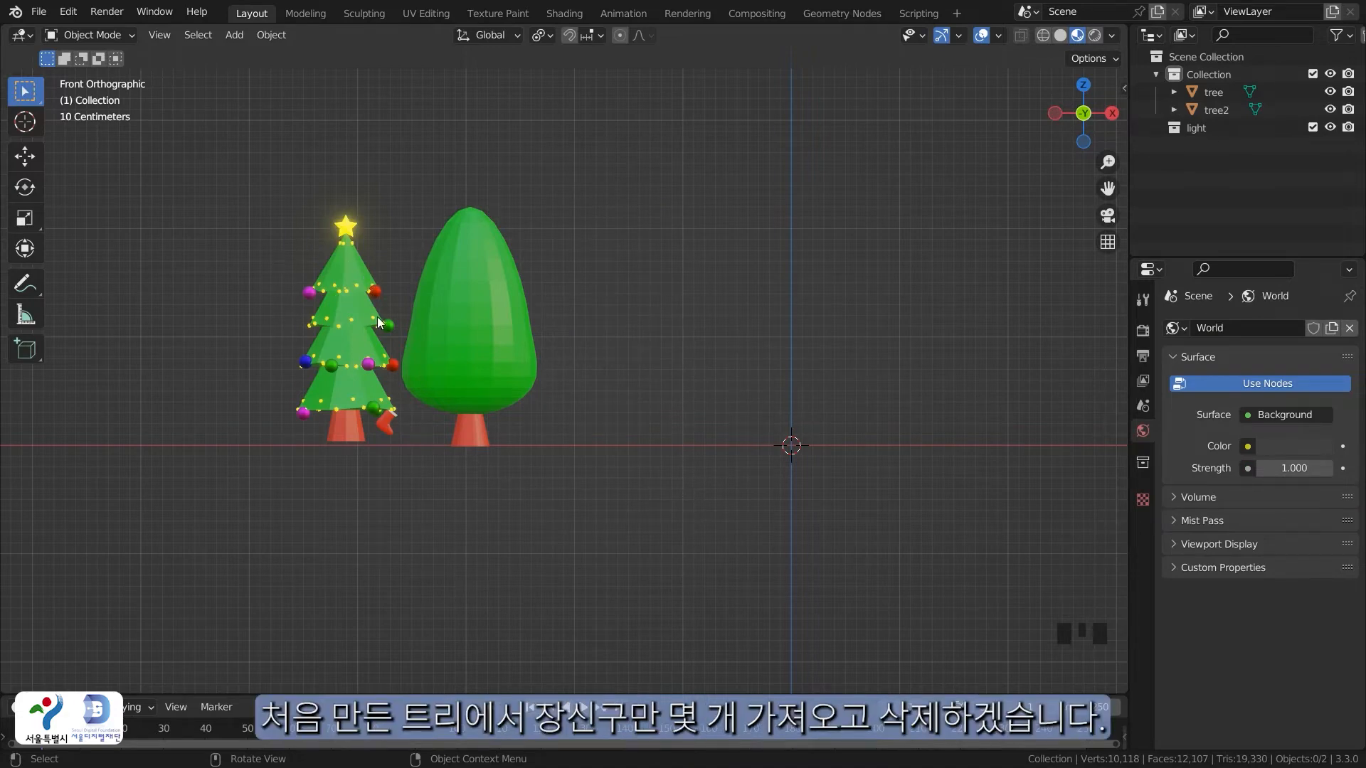
Separate the star on top of the decorated tree into its own object
click(481, 350)
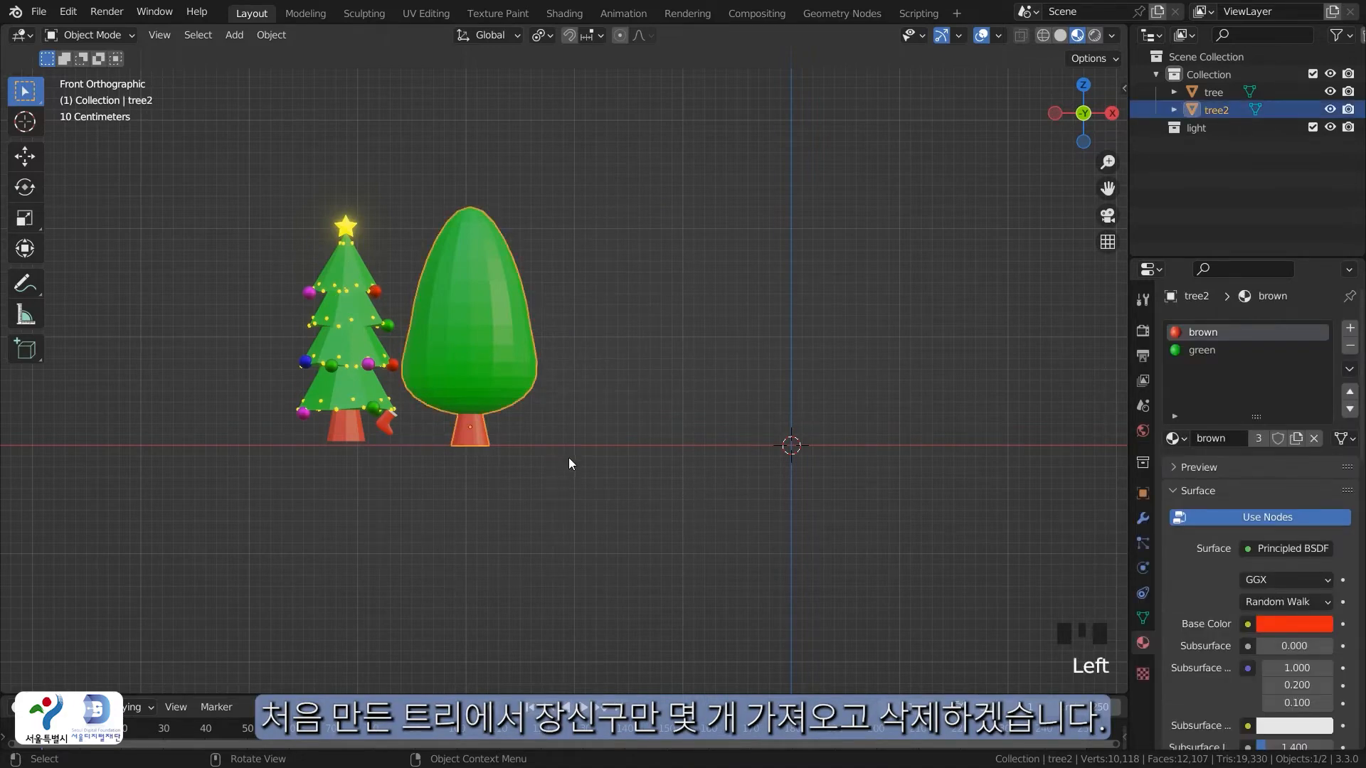
scroll(569, 458, up, 2)
shift+middle_drag(559, 408, 711, 427)
scroll(758, 515, up, 1)
click(765, 439)
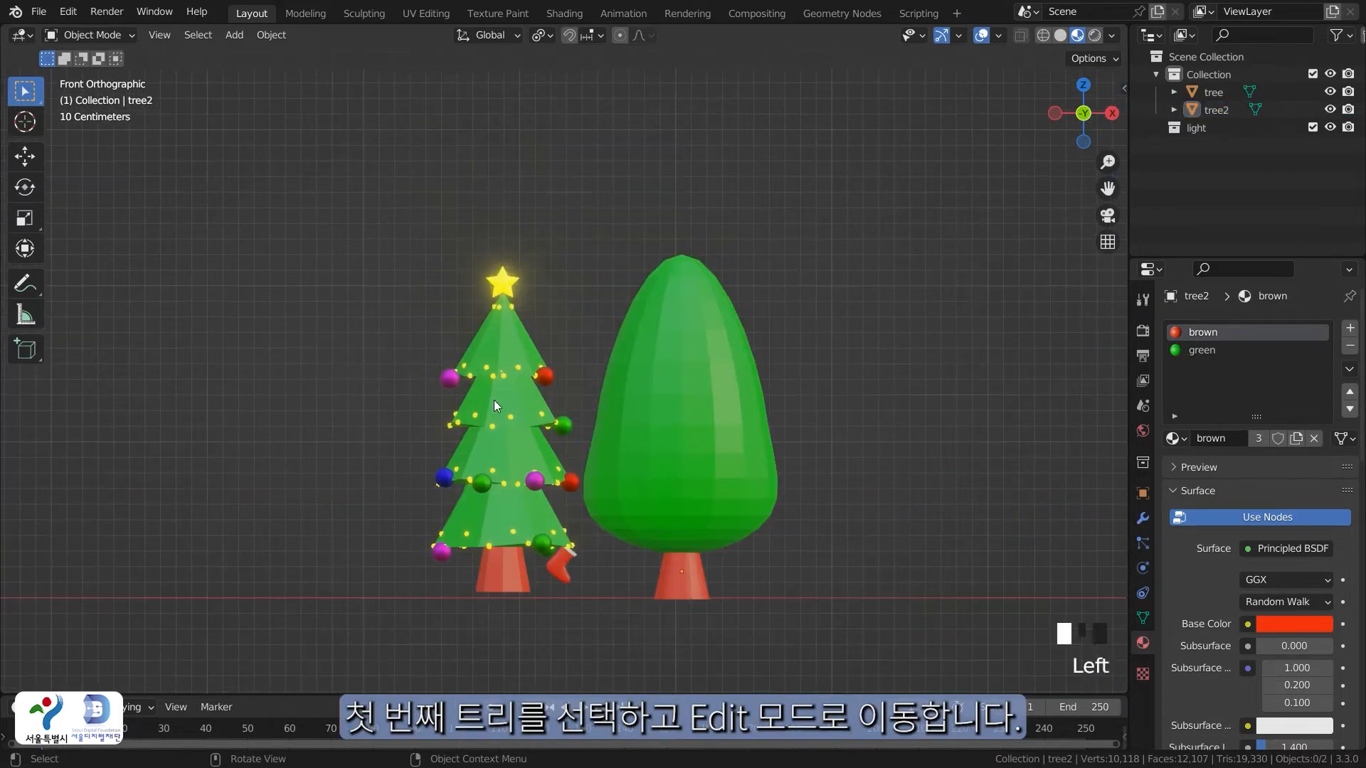
click(494, 402)
key(Tab)
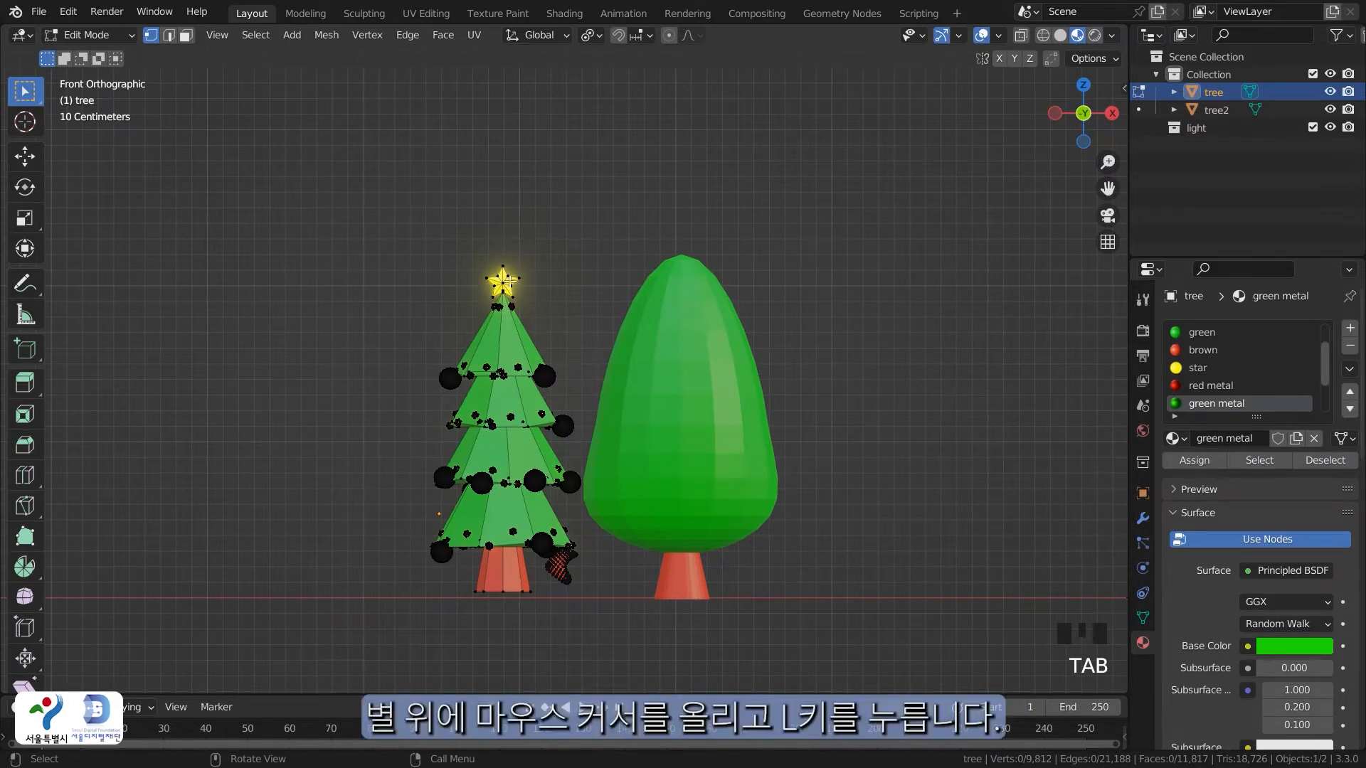
key(l)
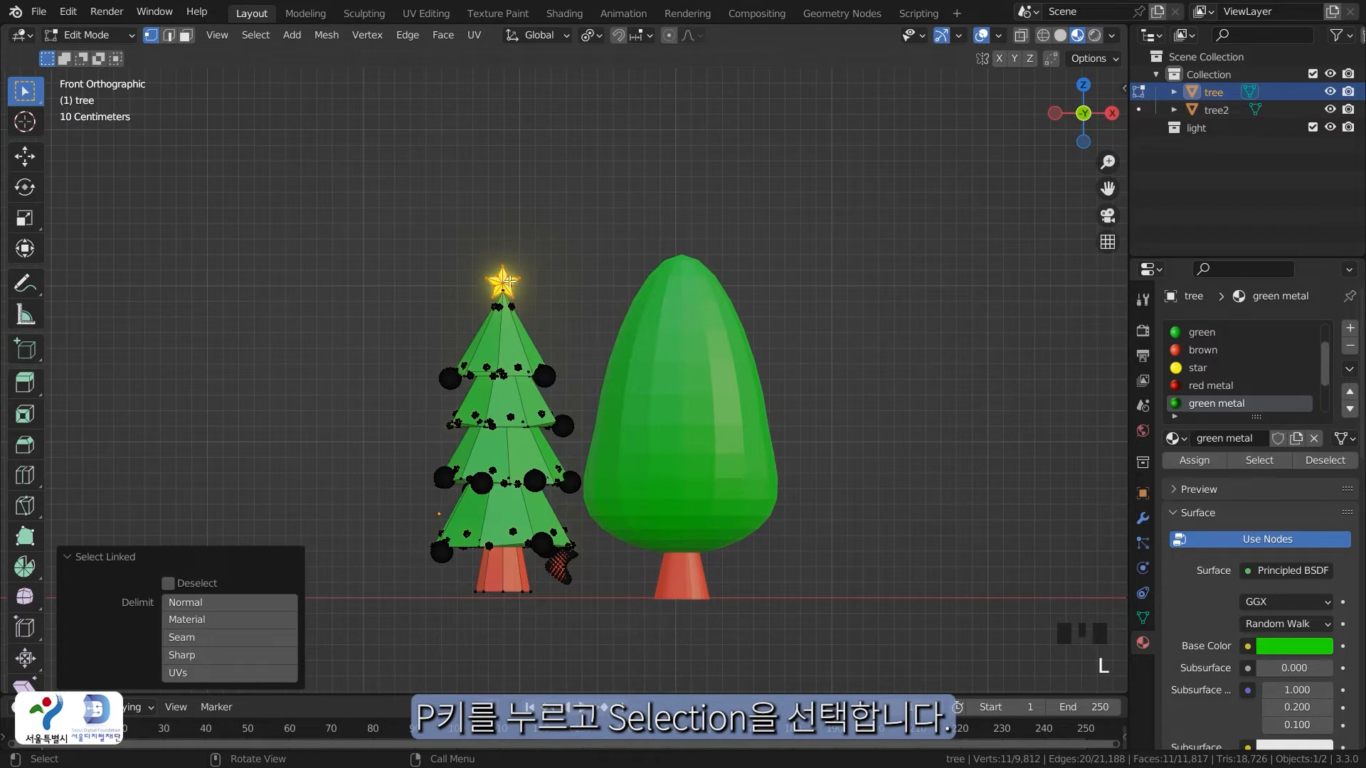
key(p)
click(509, 283)
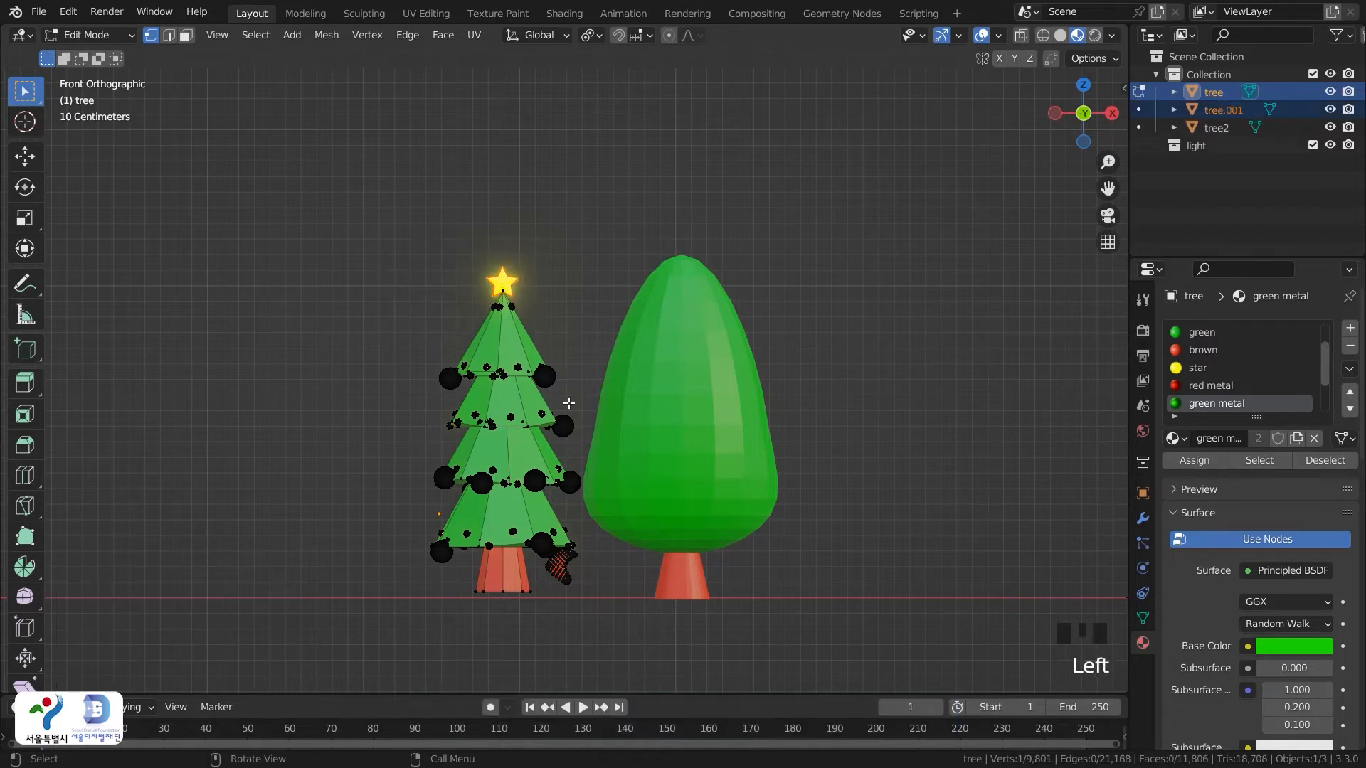
key(Tab)
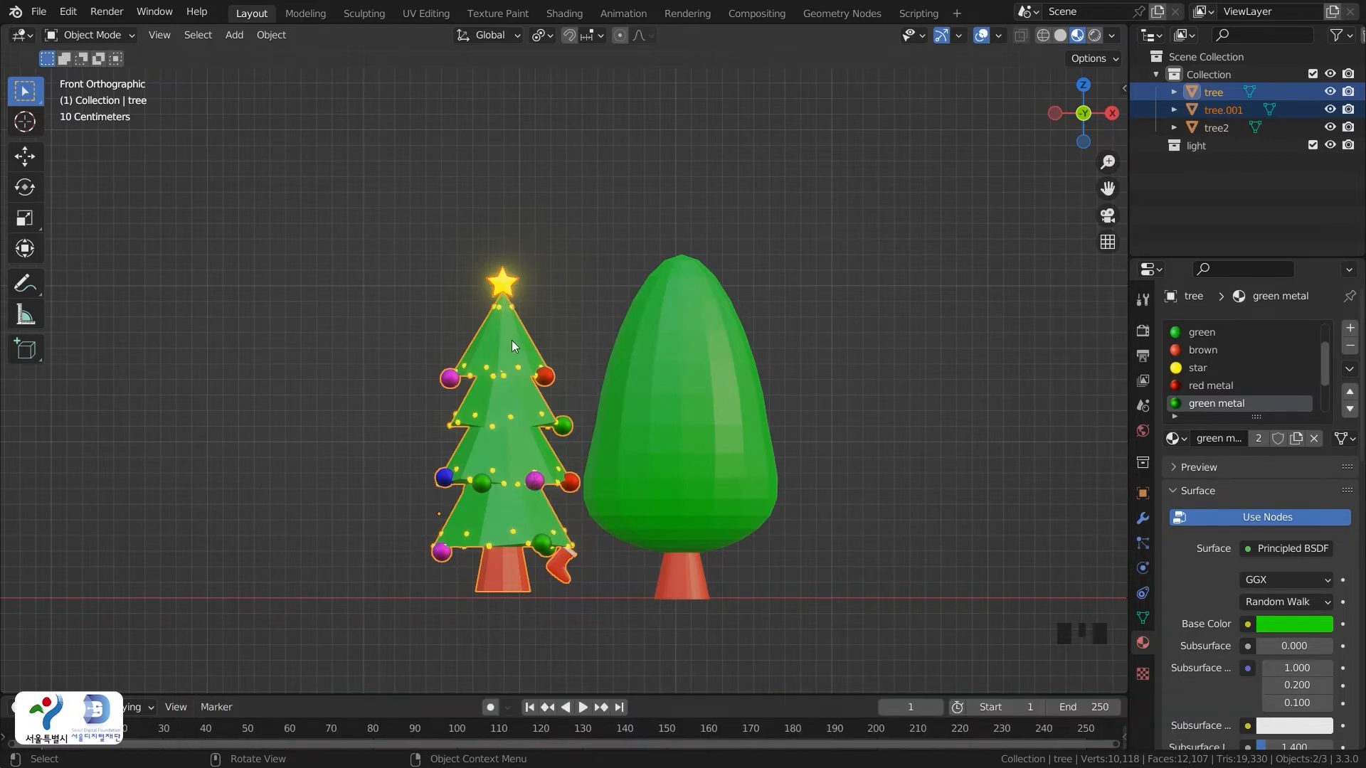
Separate the blue and green balls on the decorated tree's third tier from the top into individual objects
key(Tab)
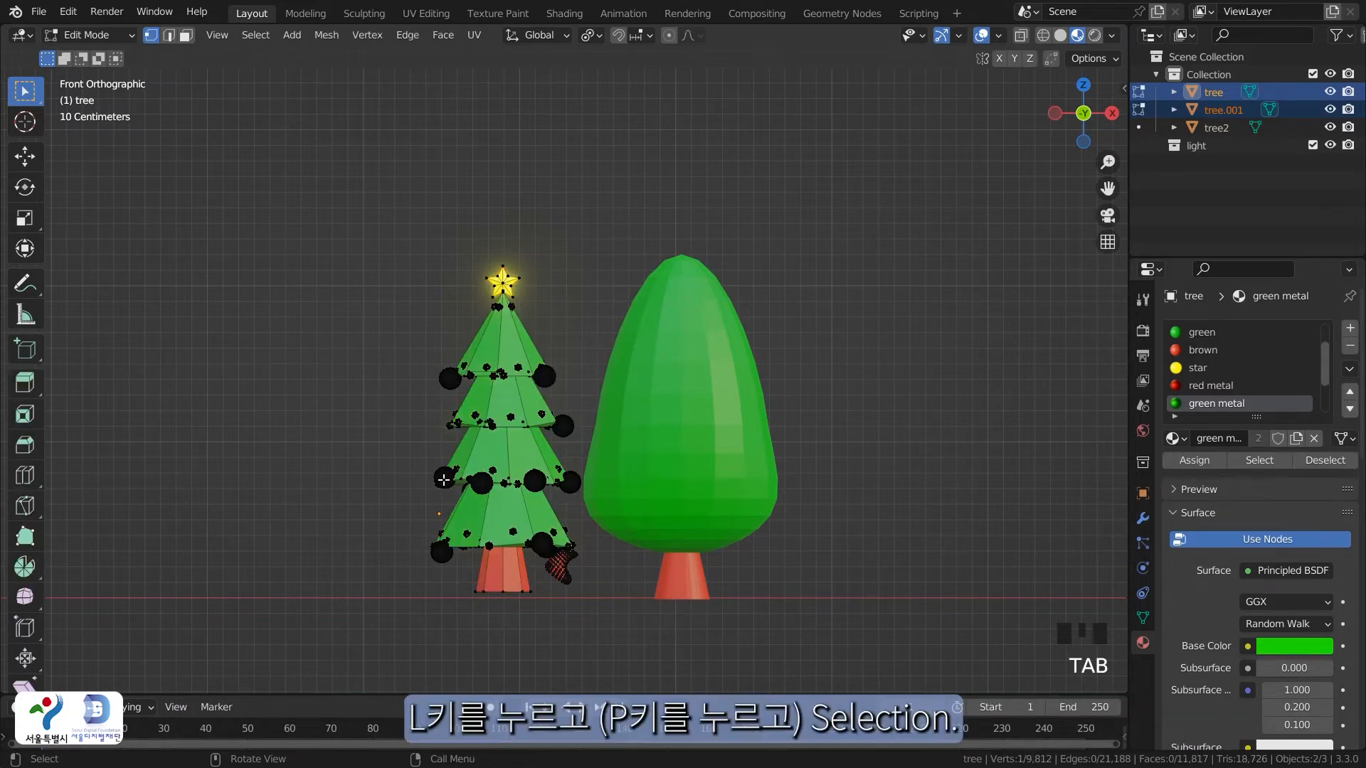
key(l)
key(p)
click(443, 479)
key(l)
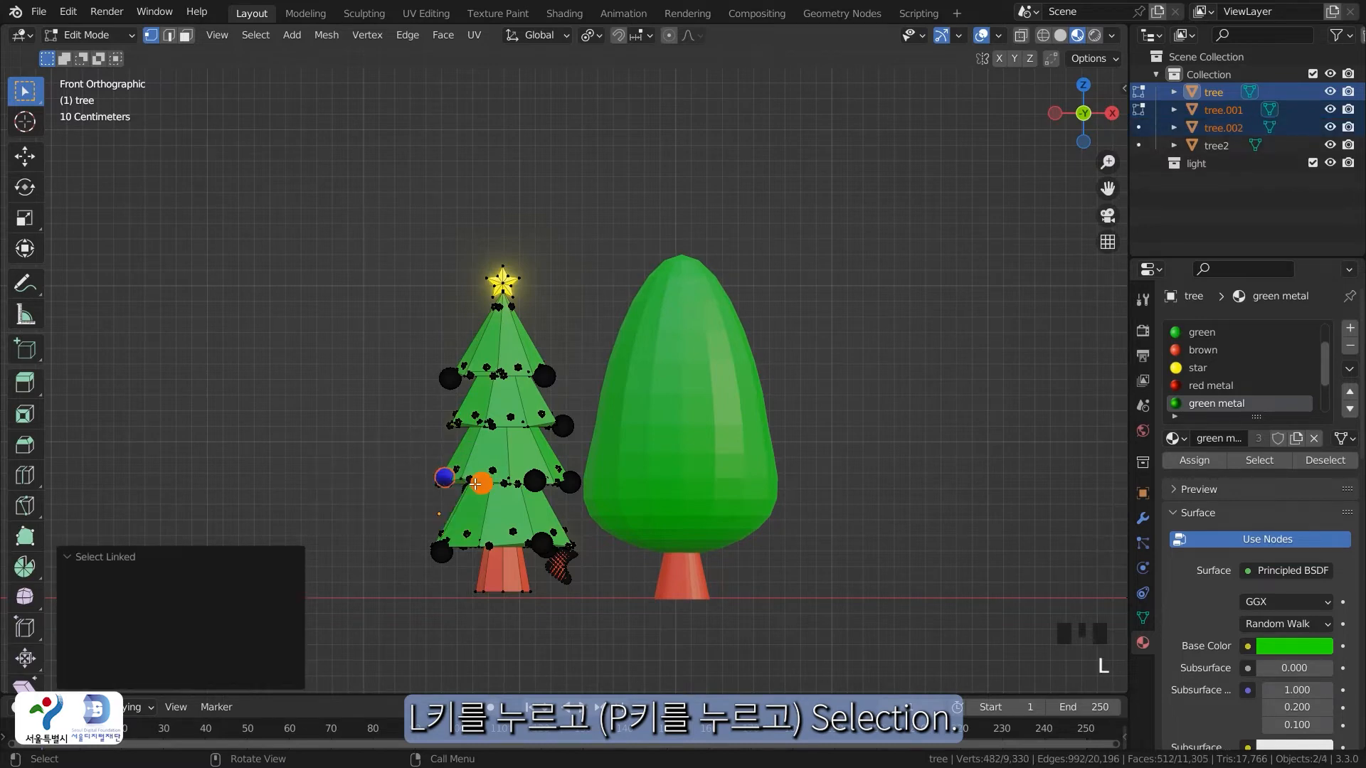
click(476, 483)
key(l)
key(p)
click(475, 483)
Separate the magenta and red balls on the same tier of the decorated tree into individual objects
click(543, 484)
key(l)
key(p)
click(544, 485)
key(l)
key(p)
click(570, 484)
key(Tab)
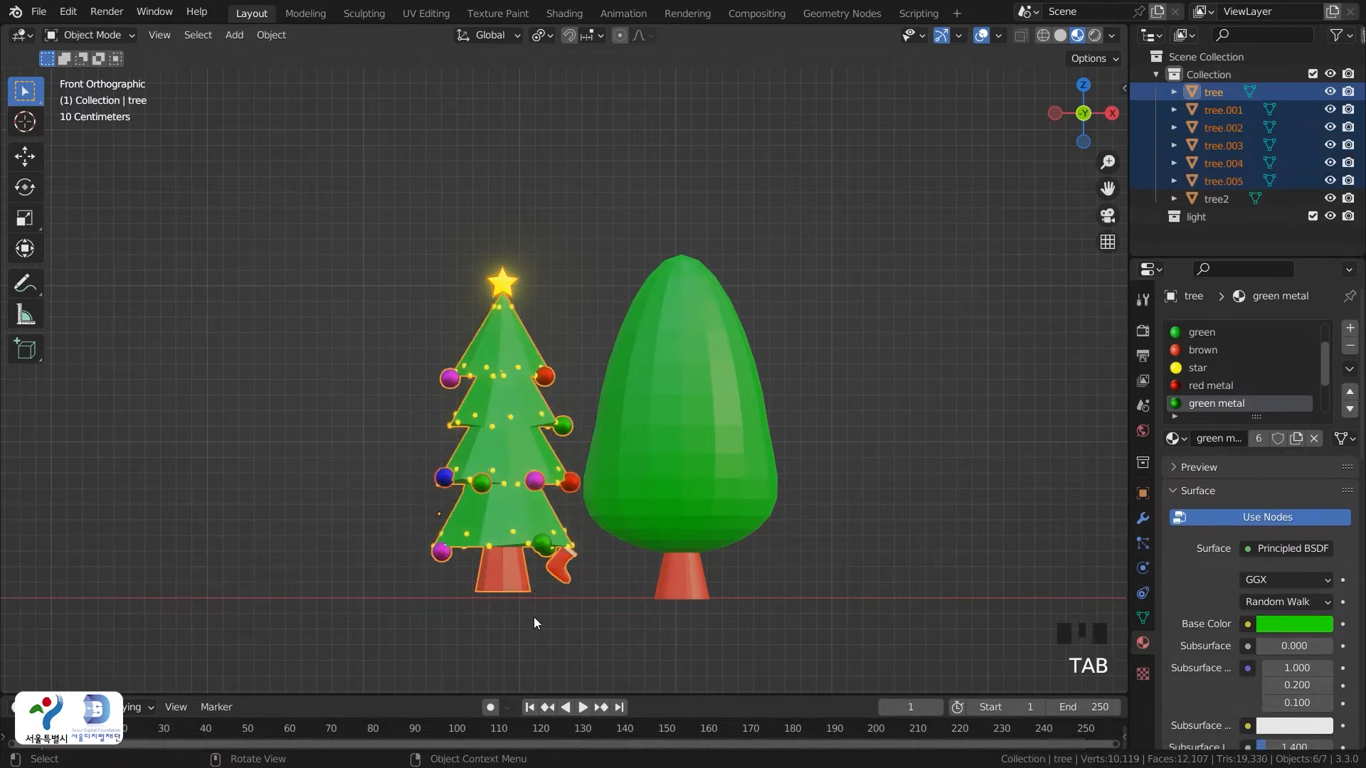
Move the four separated balls and the star together along positive X, past the rounded tree into empty space
click(462, 485)
click(467, 479)
click(486, 485)
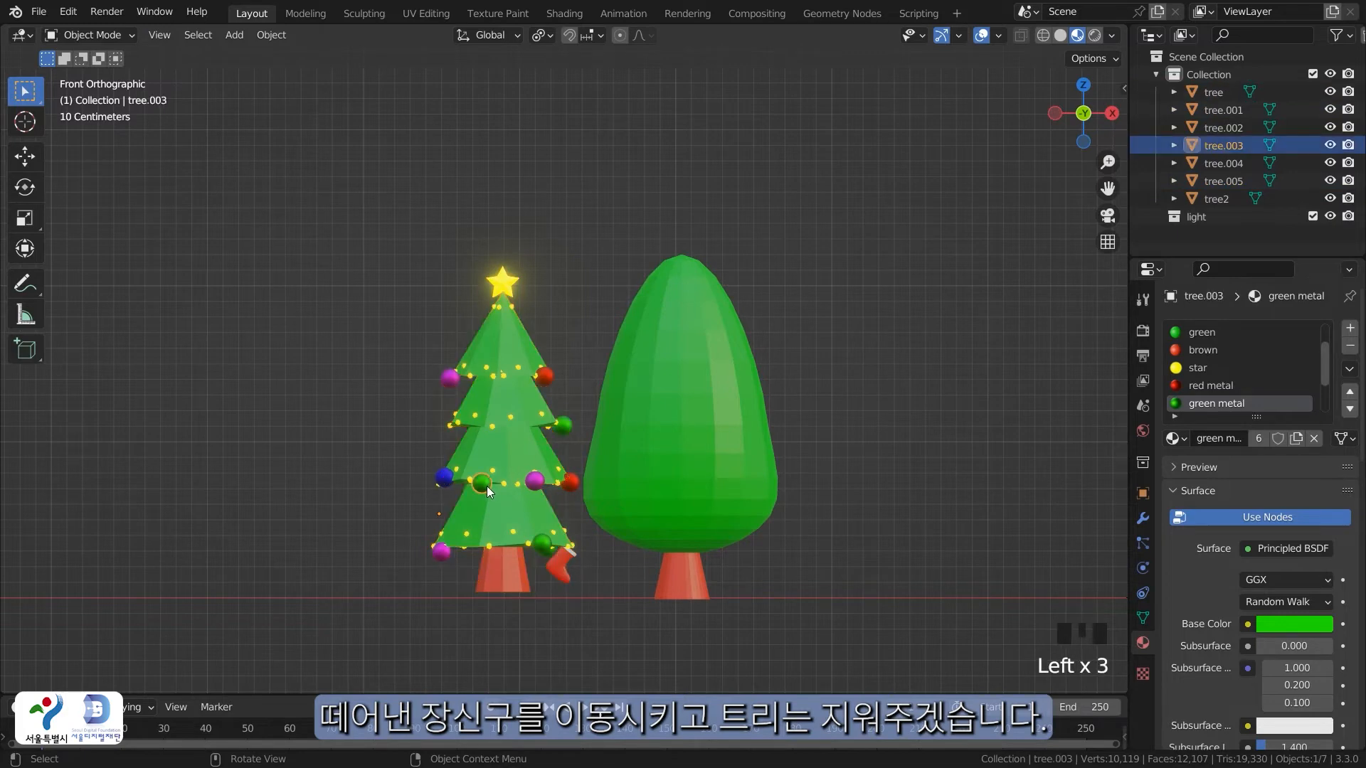
shift+click(441, 483)
shift+click(535, 483)
shift+click(571, 484)
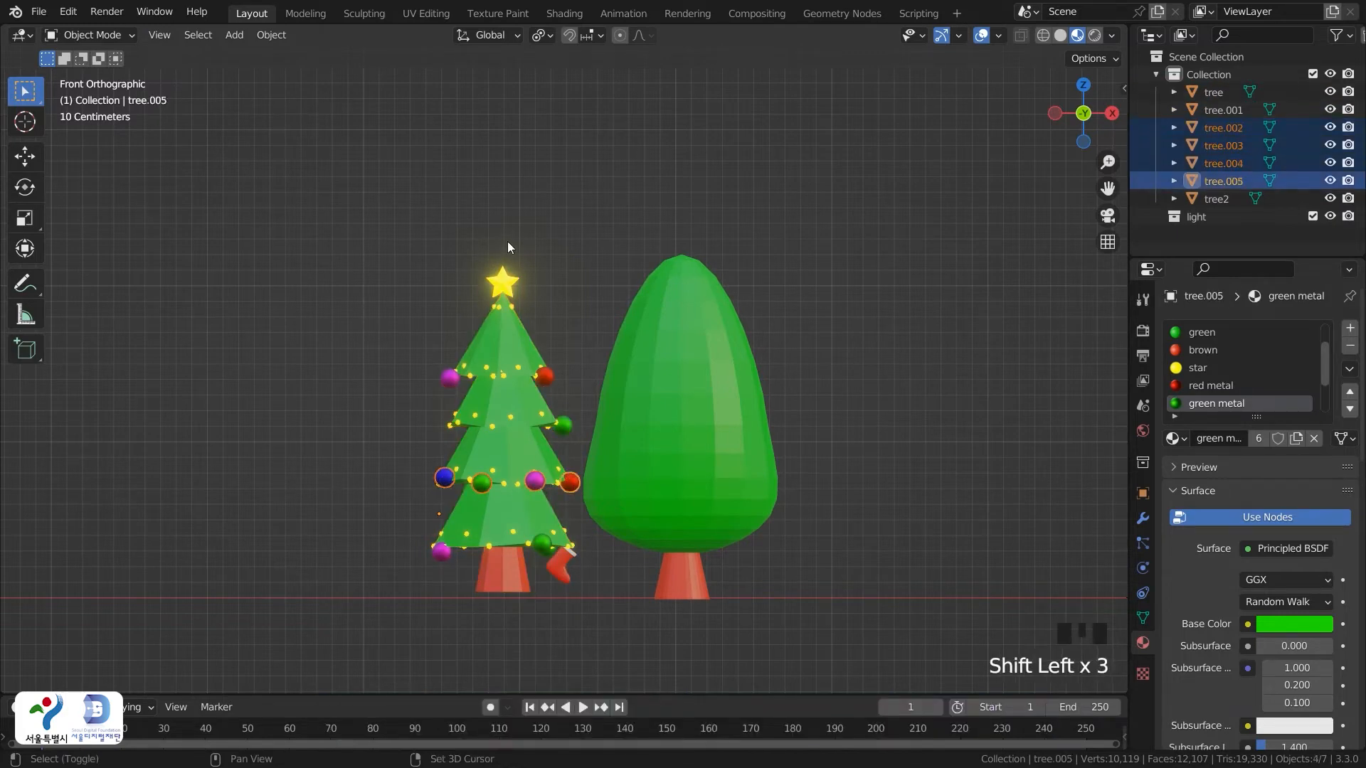
shift+click(510, 279)
key(g)
key(x)
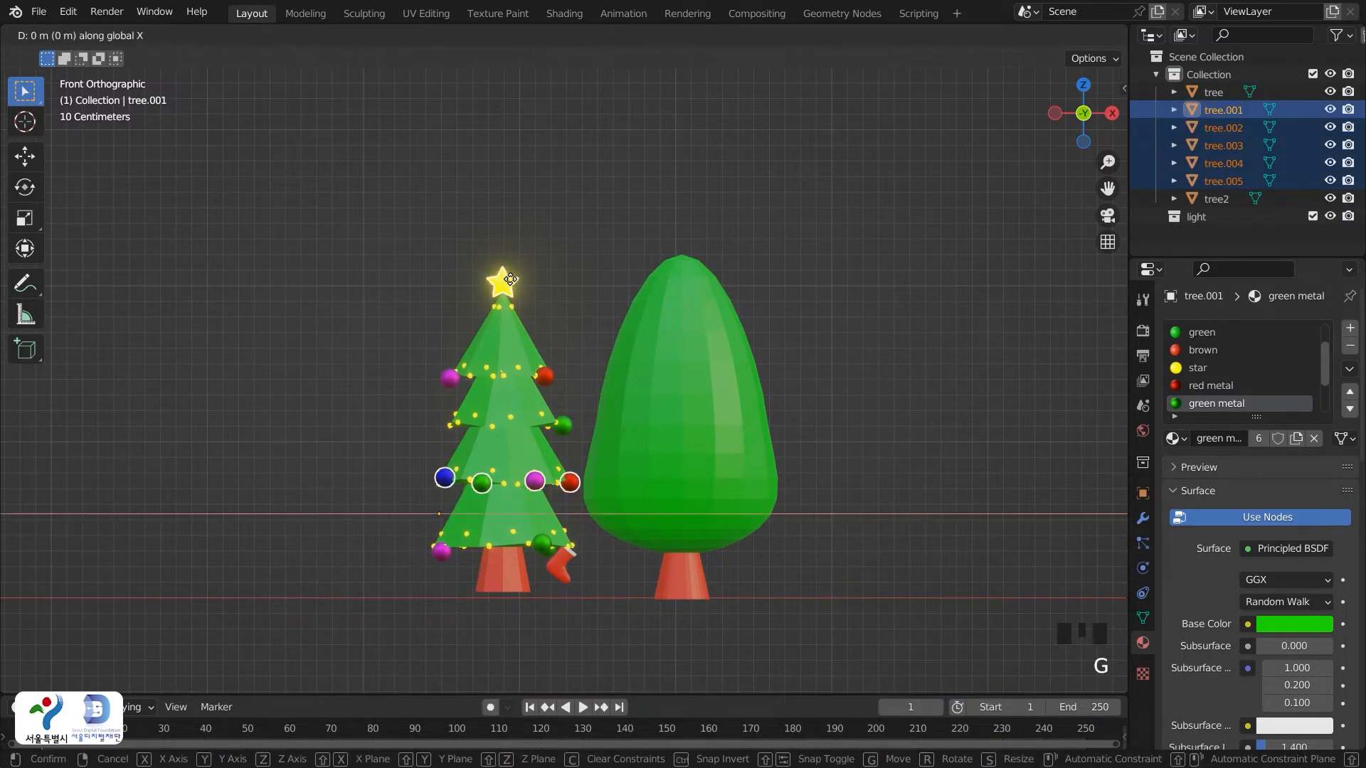
click(963, 301)
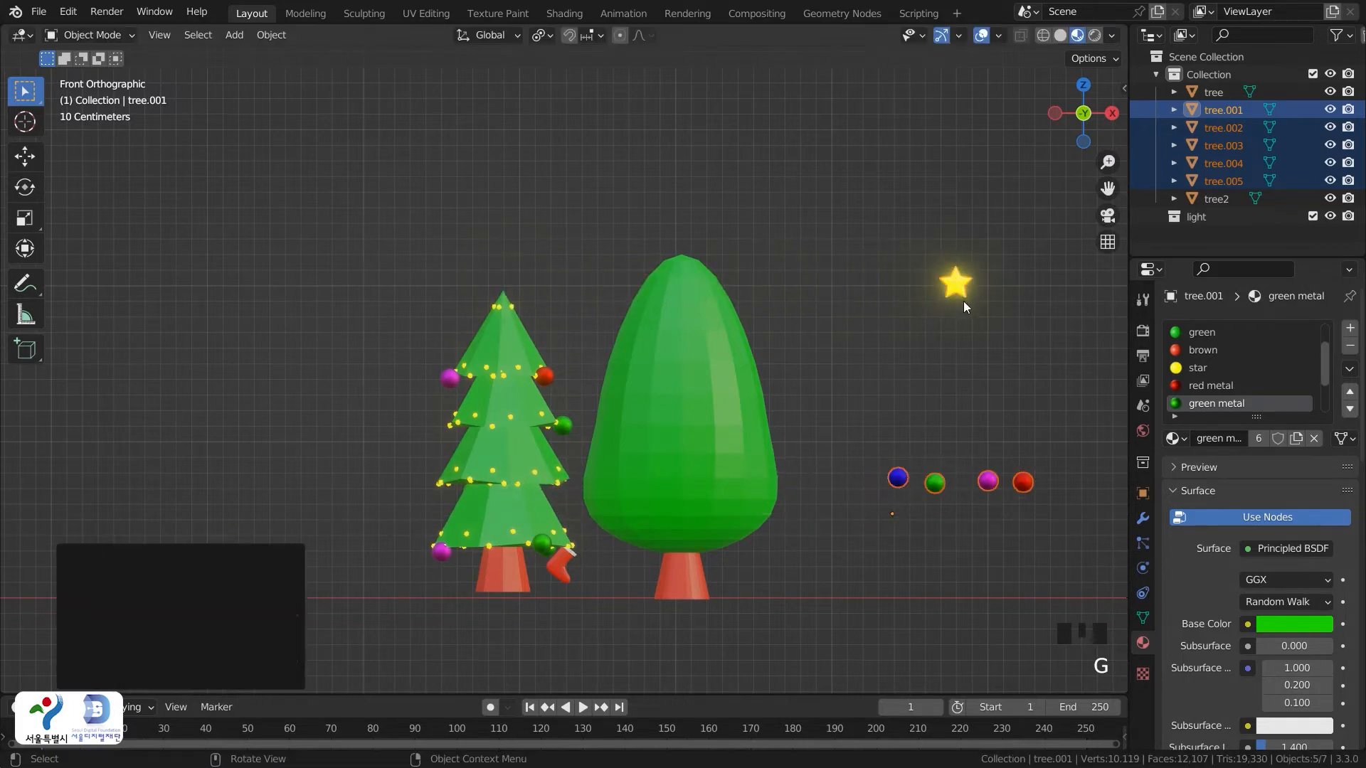
Delete the decorated tiered tree together with its remaining lights, balls and stocking
click(958, 638)
drag(386, 220, 564, 620)
key(x)
click(565, 620)
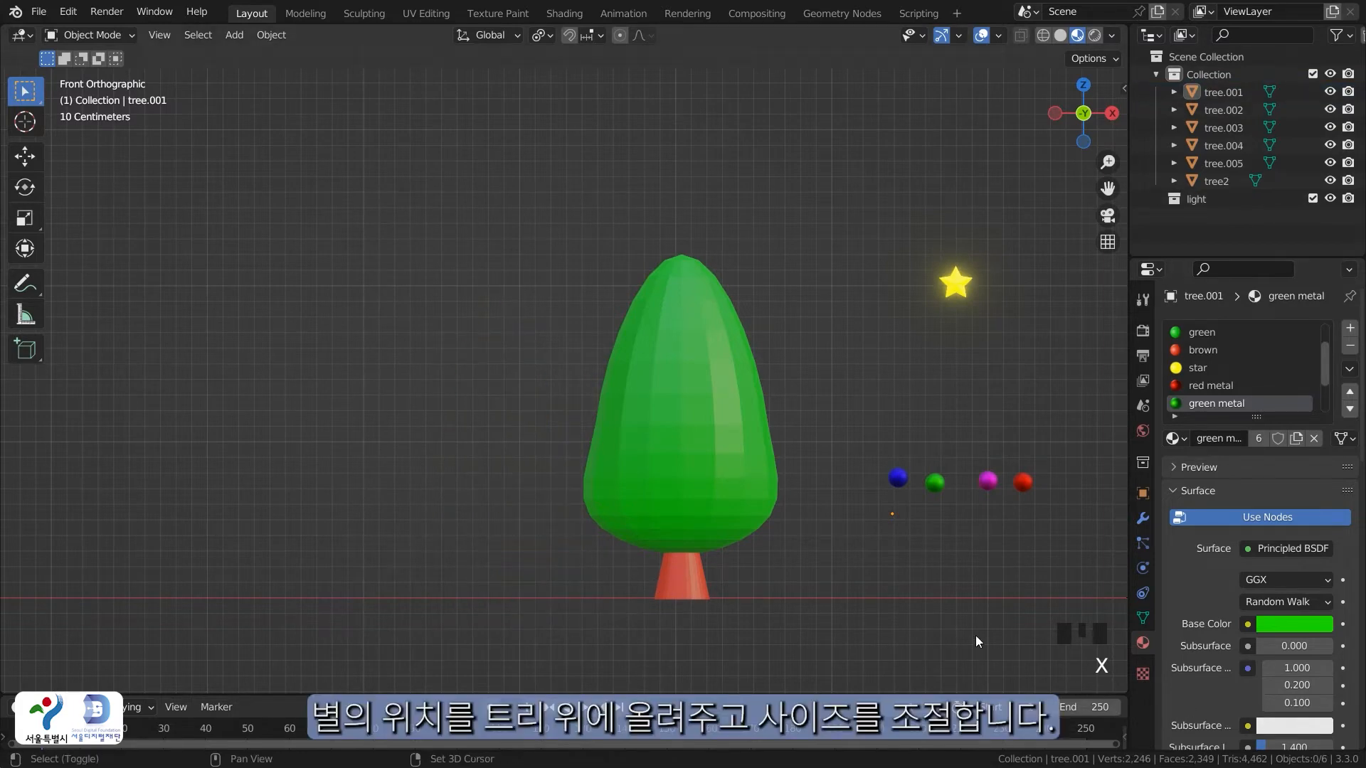
Move the separated star along X and Z so that it sits on the tip of the rounded tree
shift+middle_drag(957, 584, 787, 536)
click(797, 223)
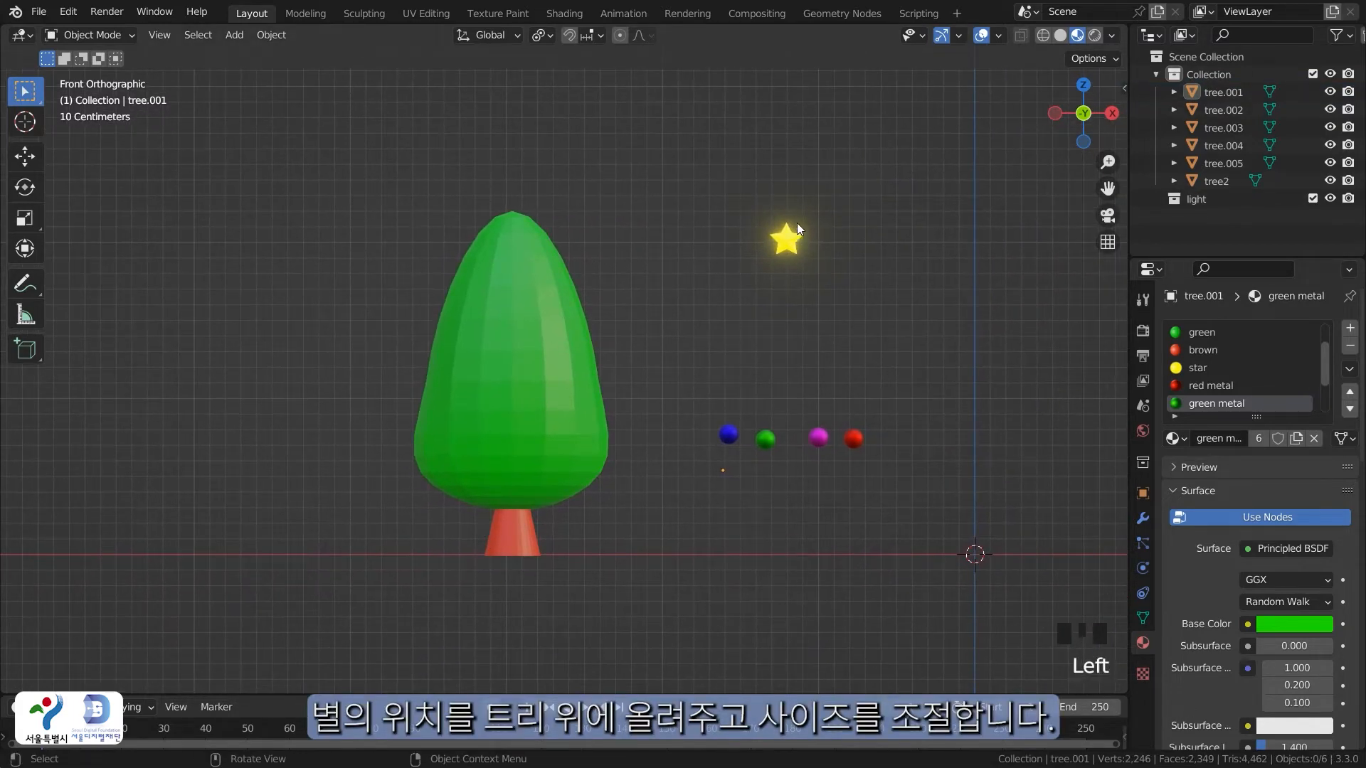
click(801, 241)
click(800, 247)
key(g)
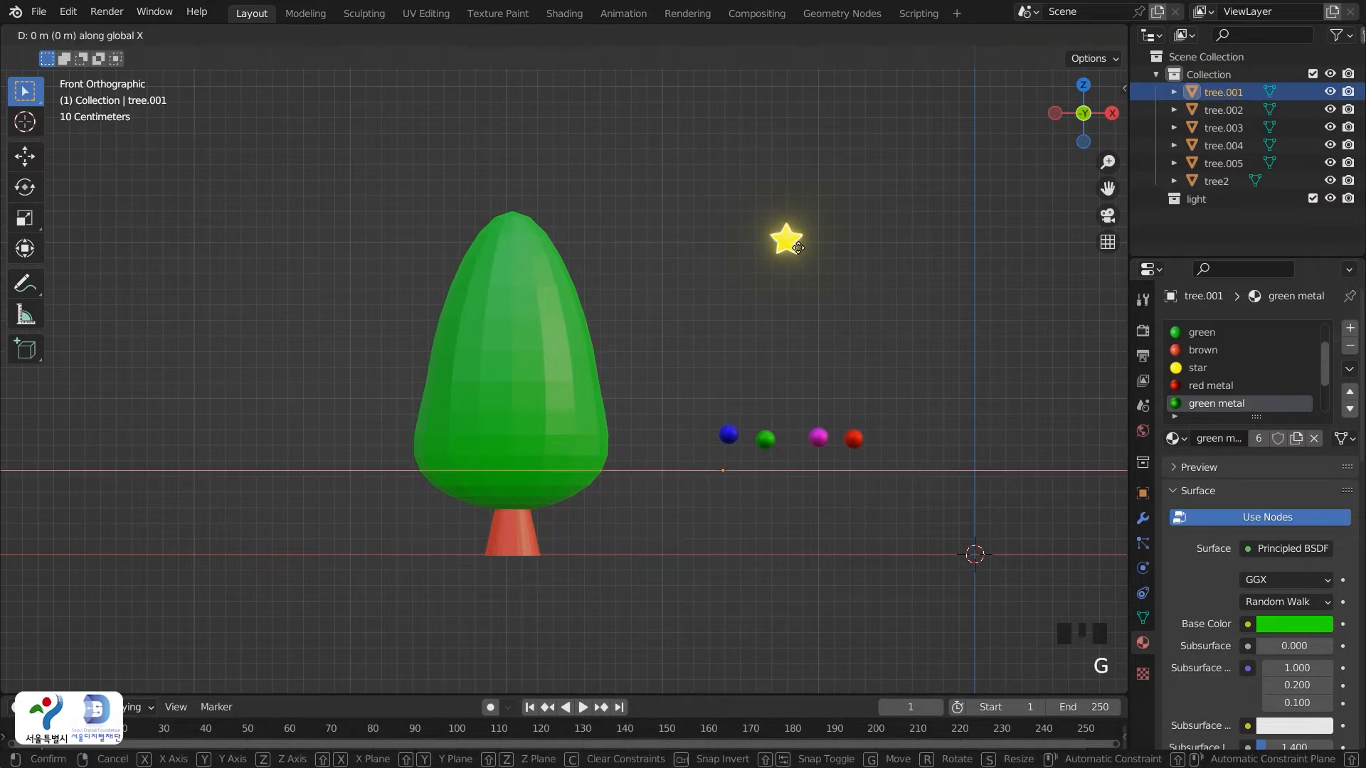
click(520, 187)
key(g)
key(z)
click(523, 147)
Set the star's origin with Origin to Geometry and scale the star up on top of the tree
key(s)
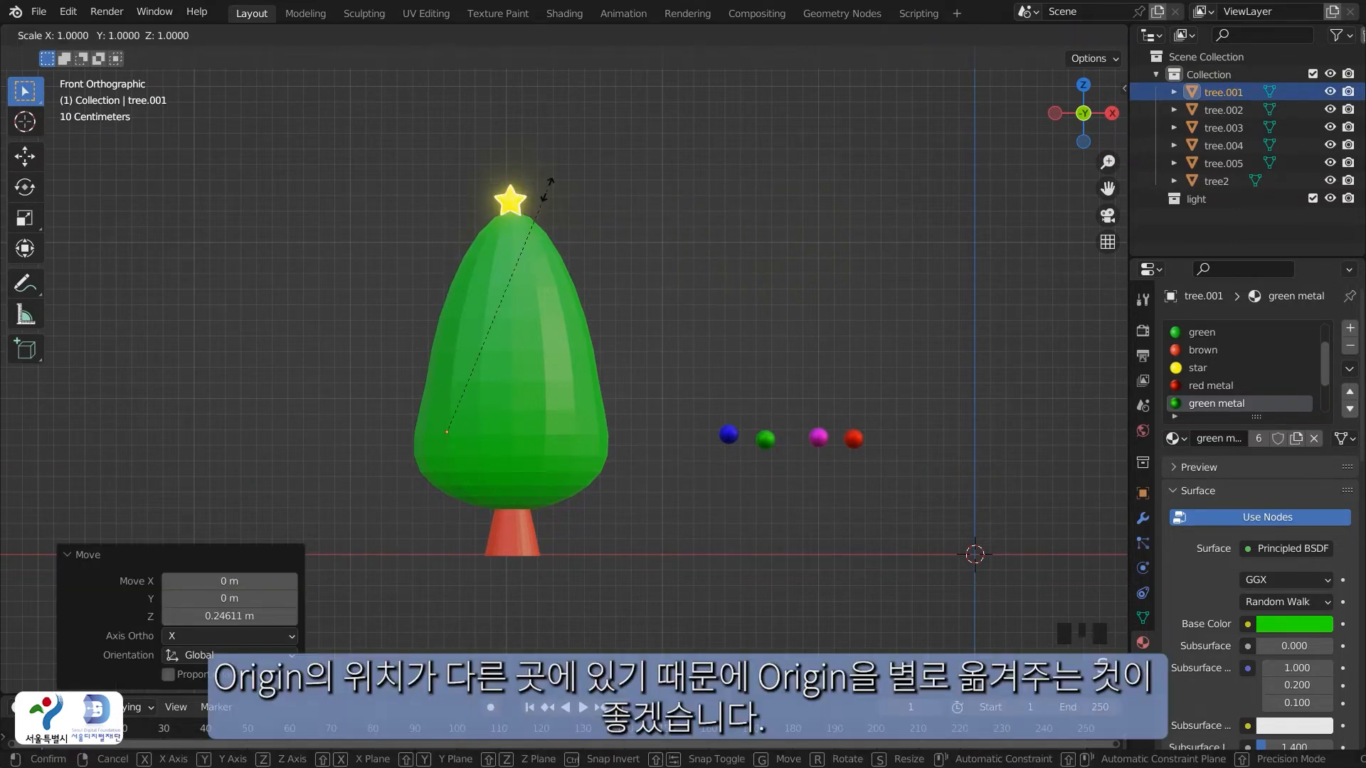
key(Escape)
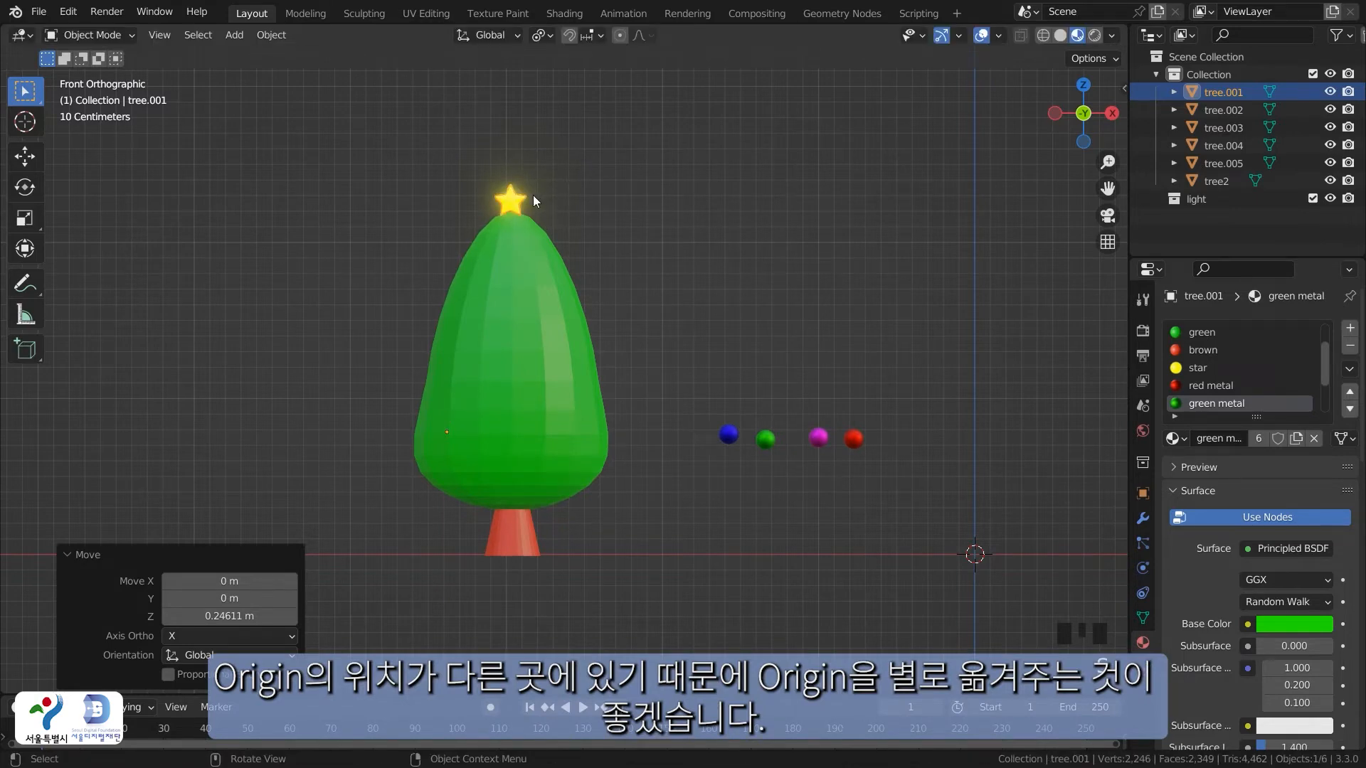
right_click(501, 199)
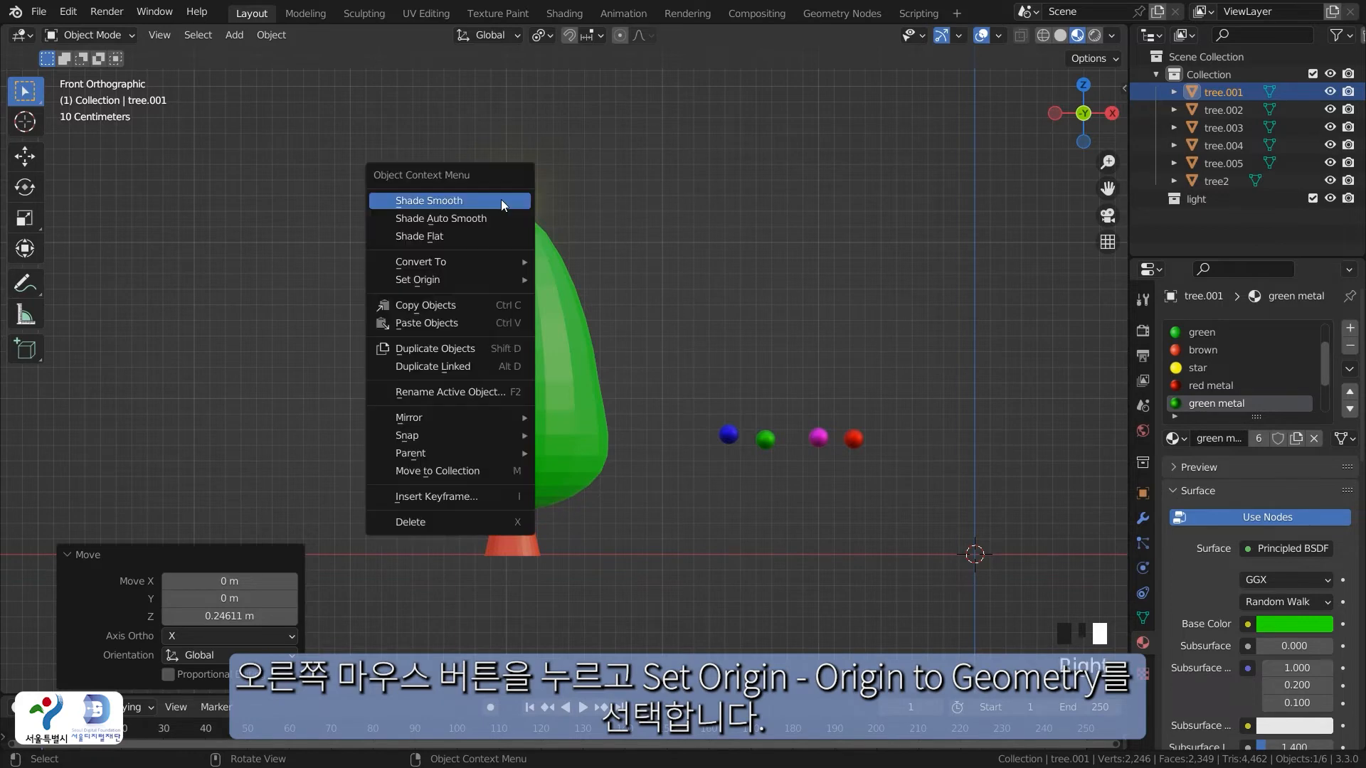
mouse_move(485, 283)
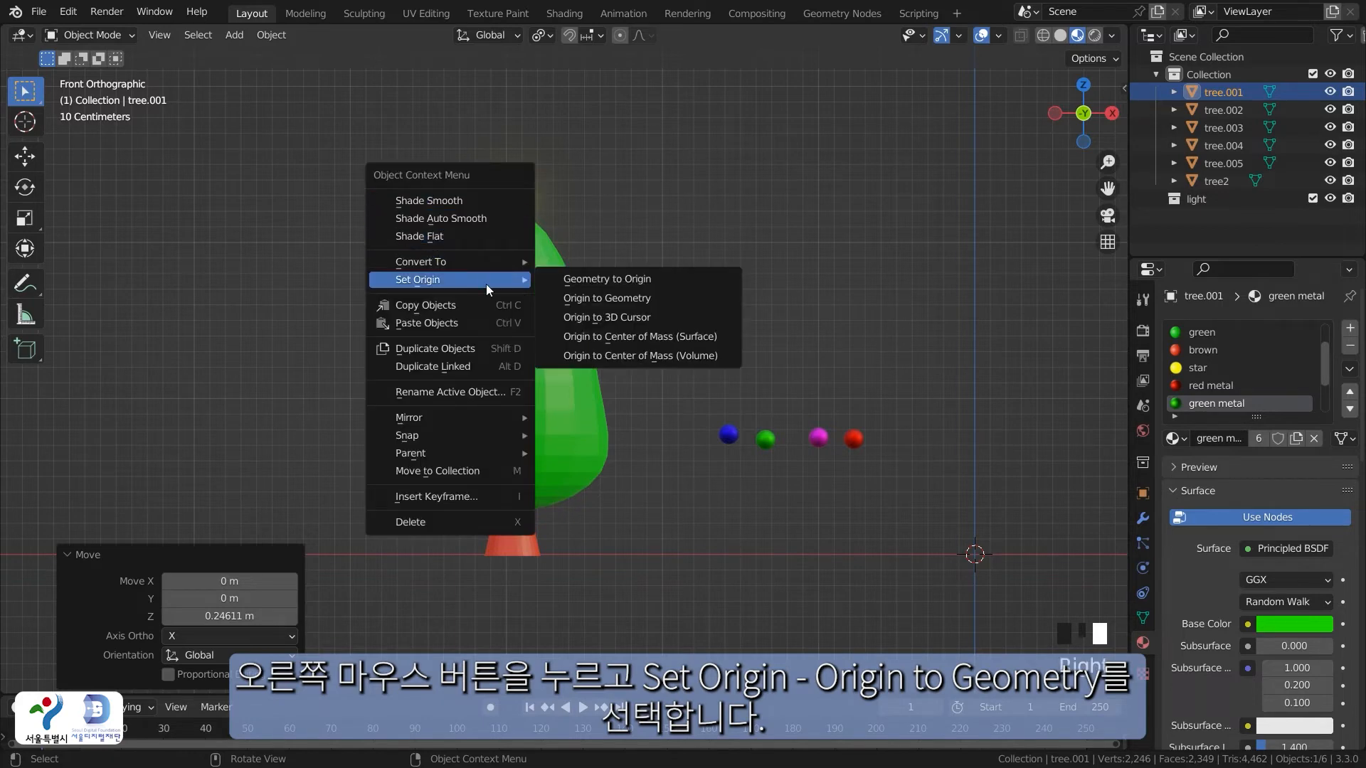
click(617, 296)
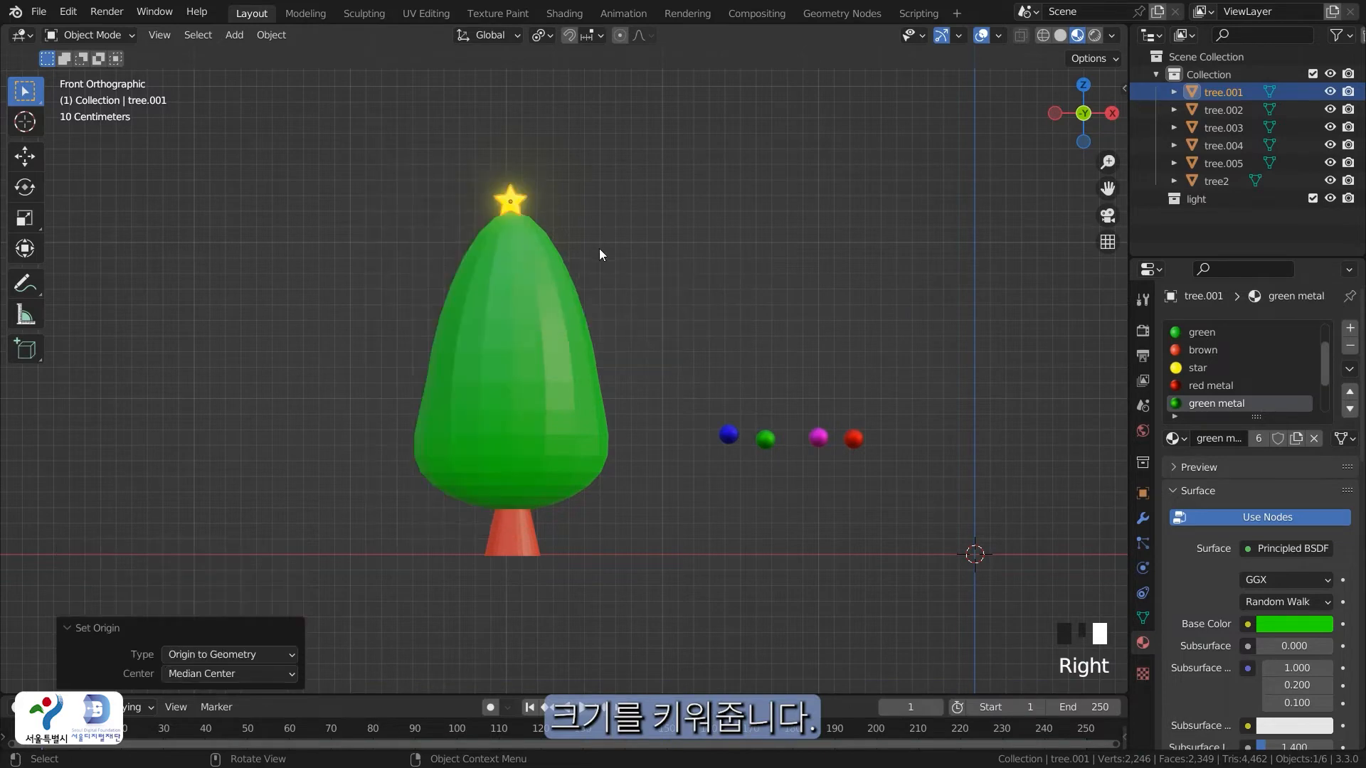
key(s)
click(665, 272)
click(749, 299)
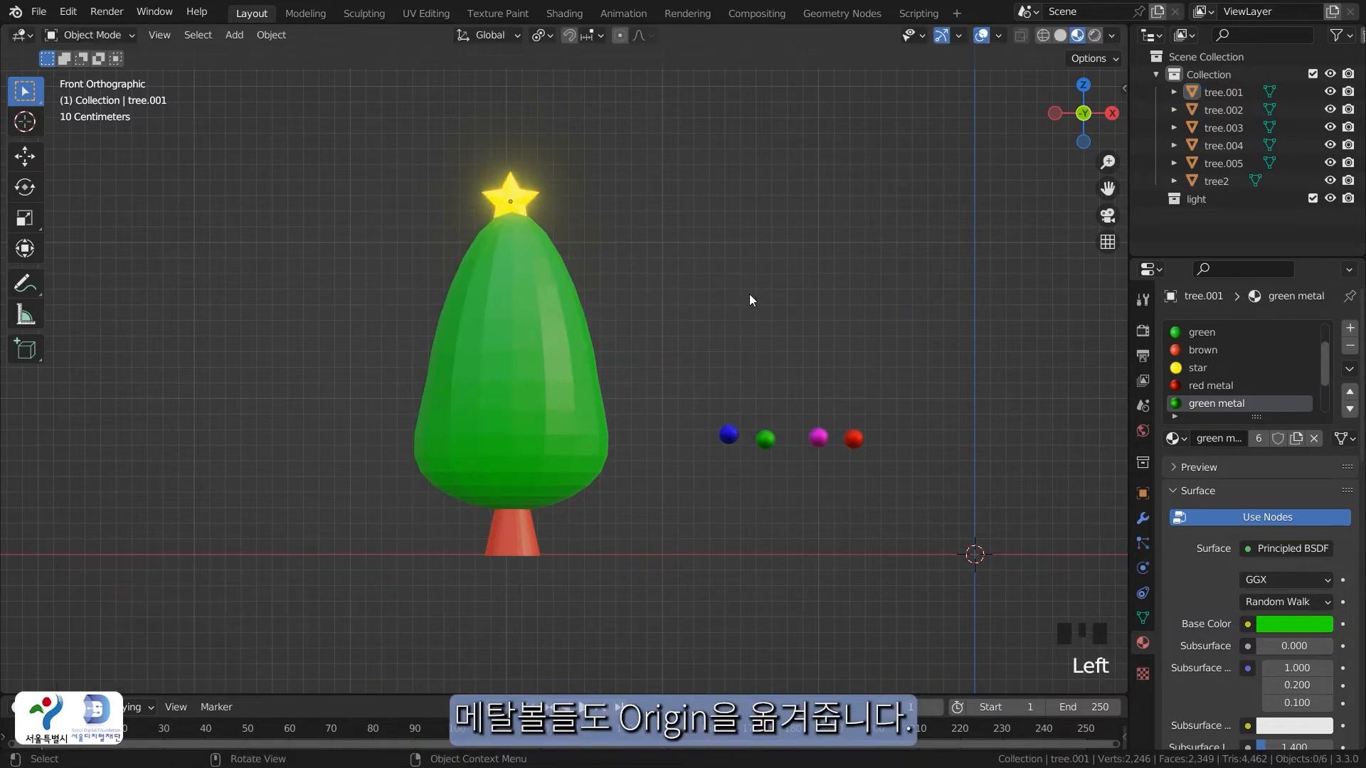
Set the origins of the four metal balls with Origin to Geometry
shift+middle_drag(831, 540, 687, 513)
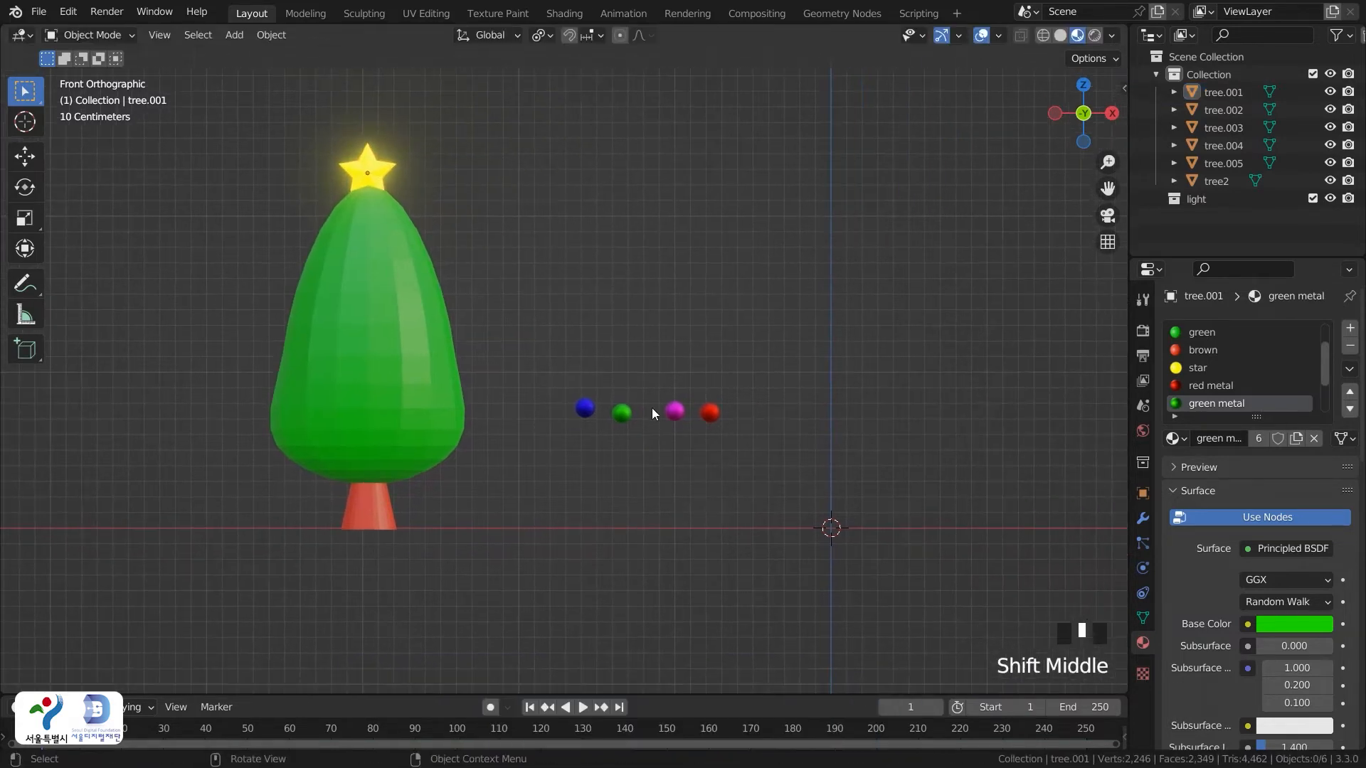
drag(518, 356, 809, 460)
right_click(698, 404)
mouse_move(698, 404)
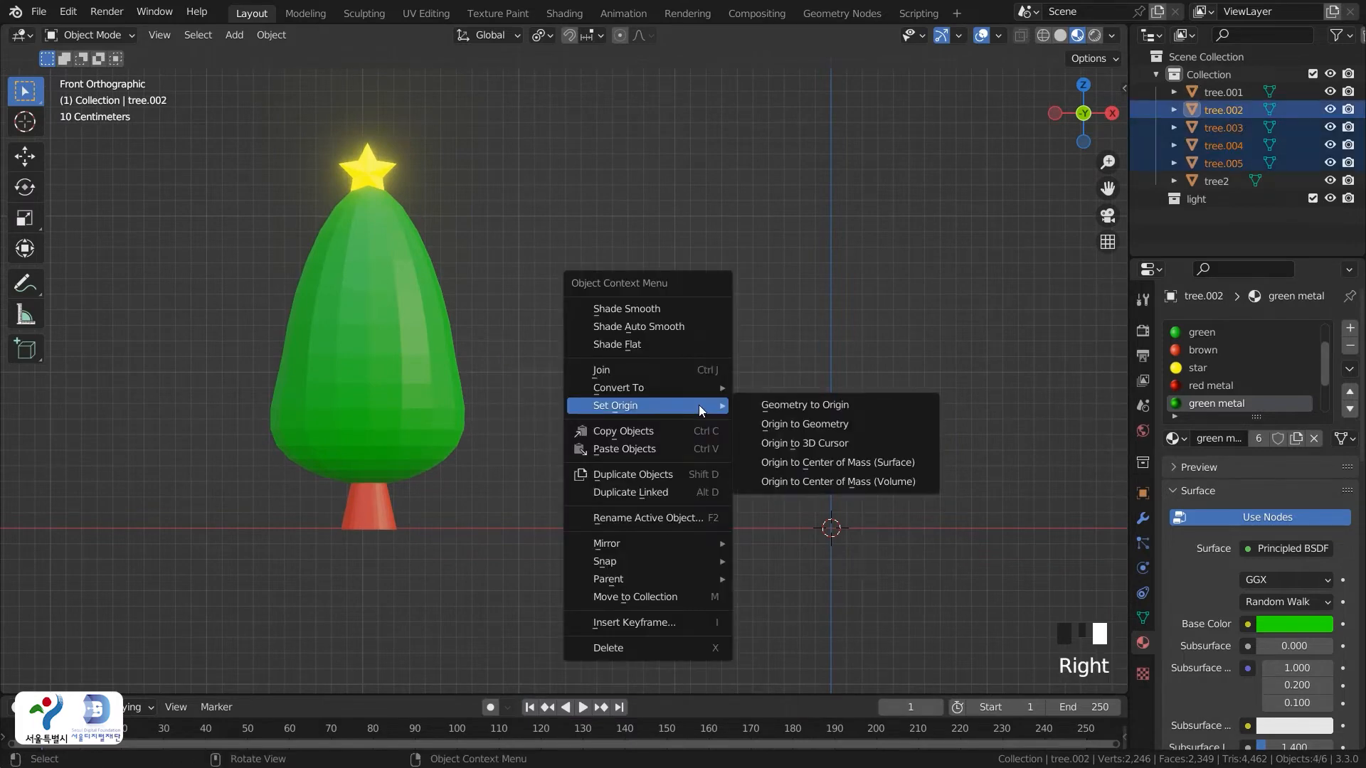
click(859, 424)
click(710, 505)
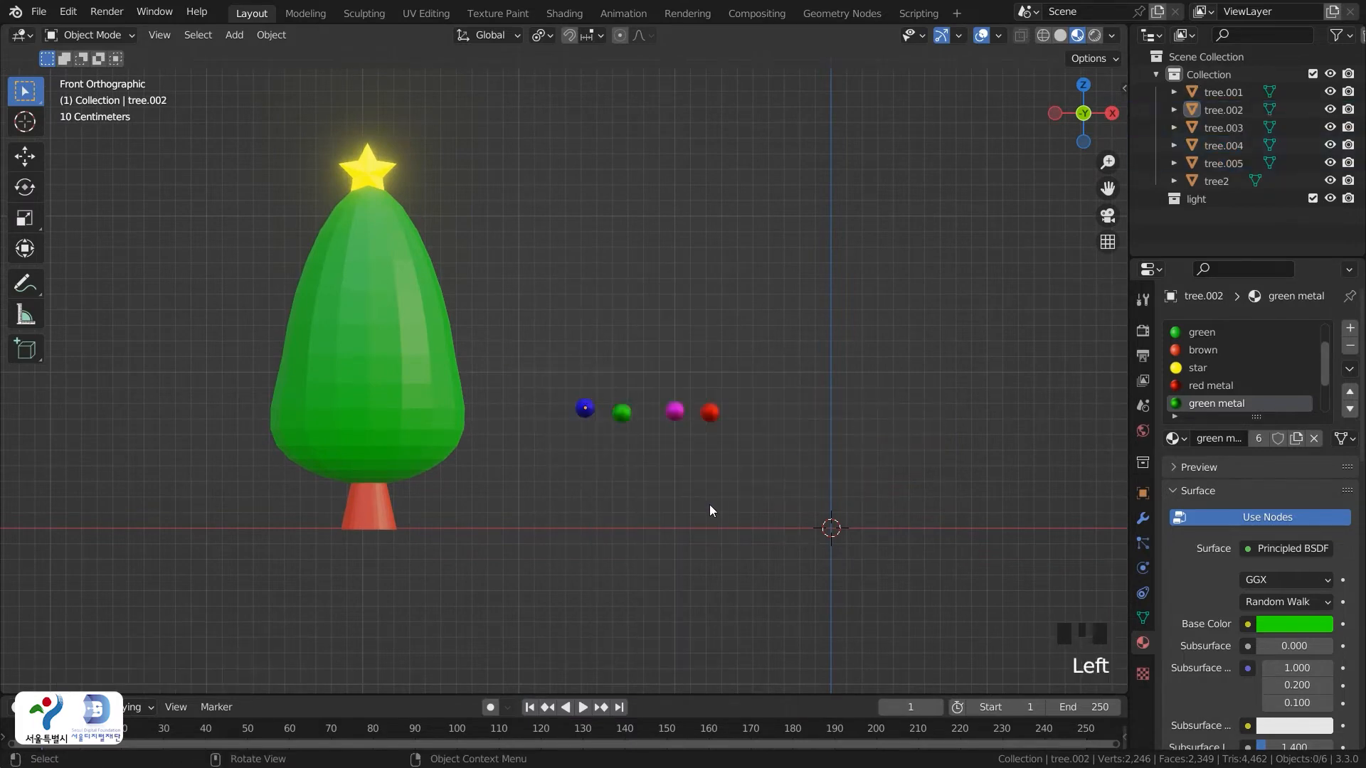
Move the four metal balls into a new collection named "metal ball collect"
drag(559, 363, 731, 429)
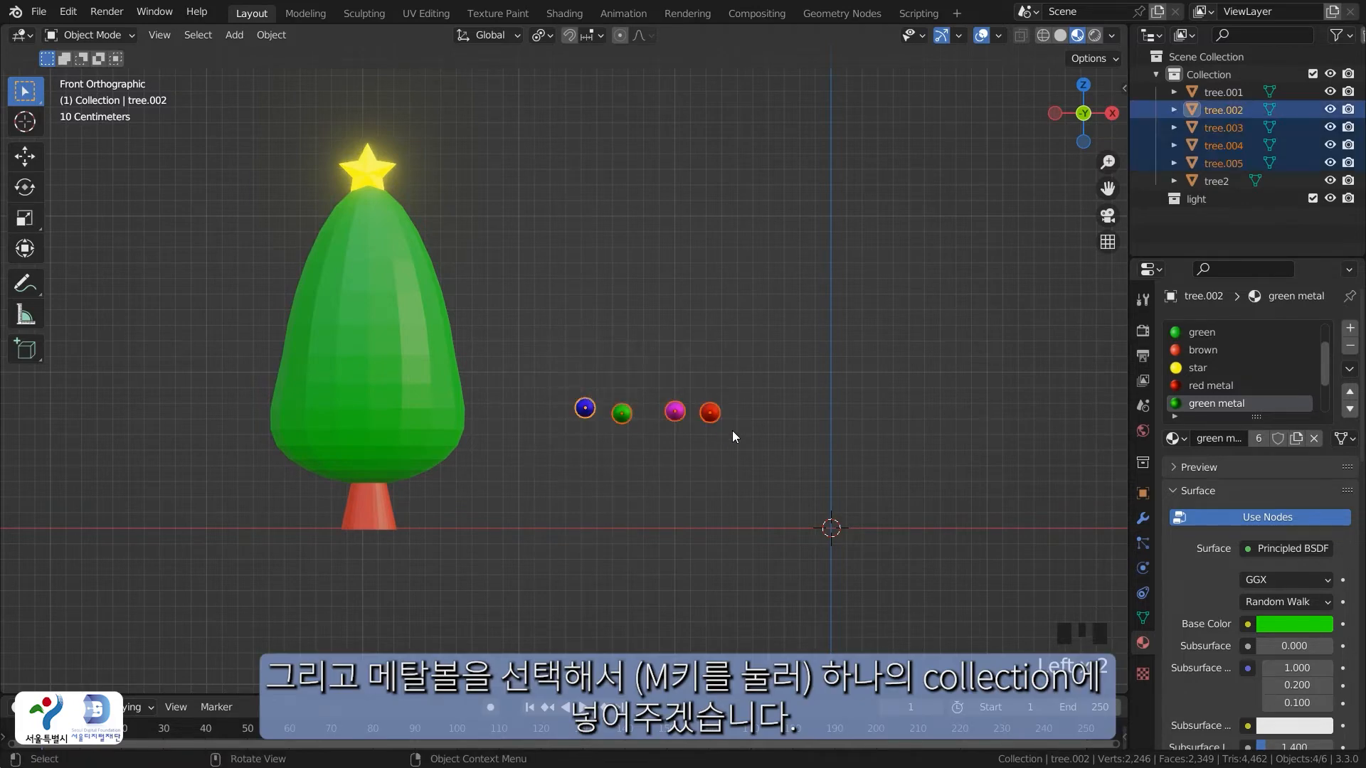
key(m)
click(733, 433)
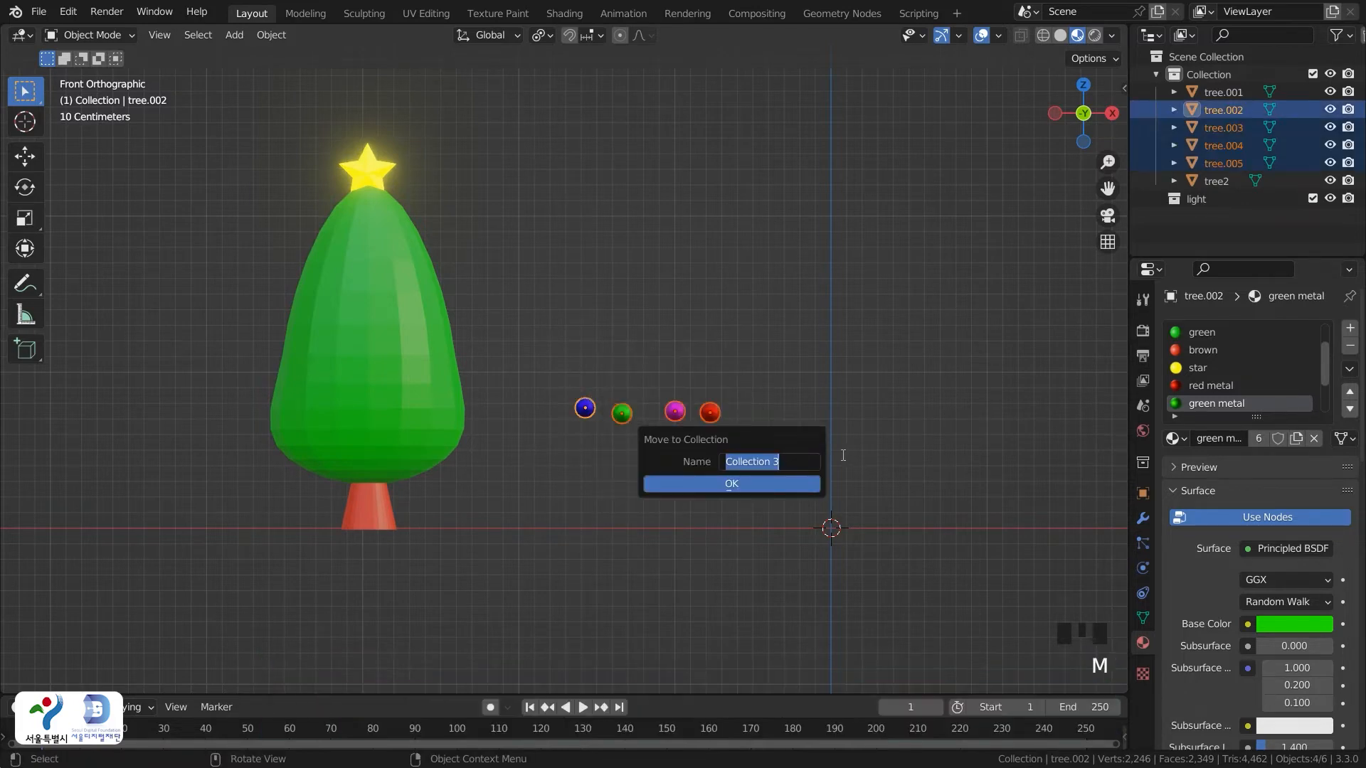
text(m)
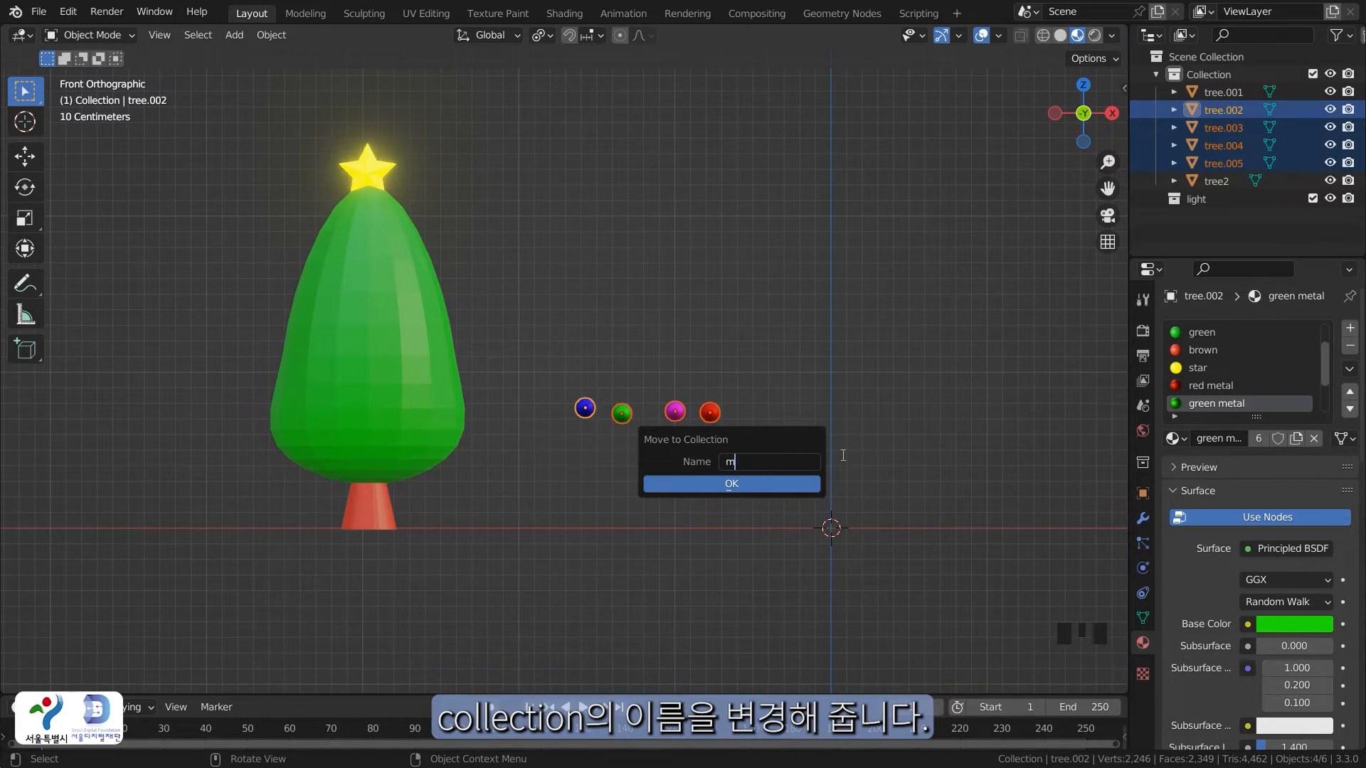
text(etal ball collect)
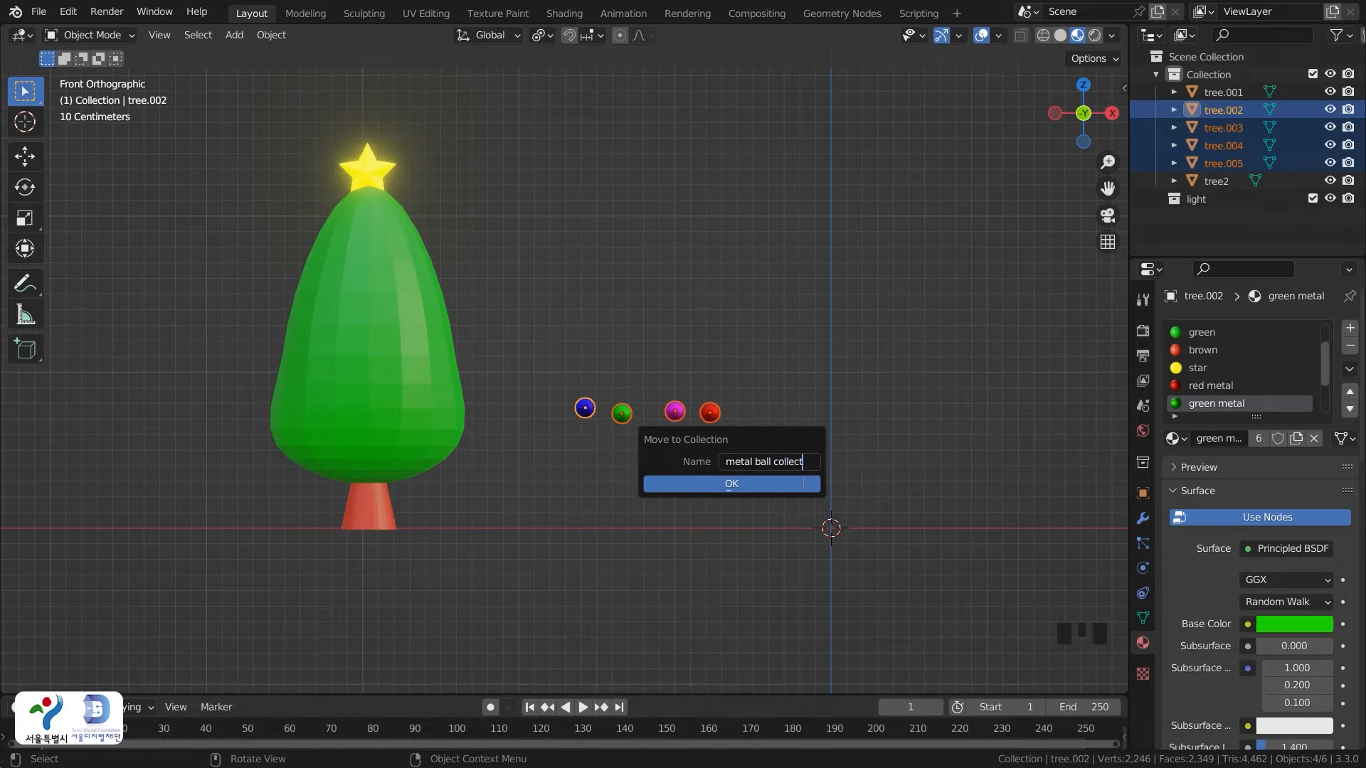
click(771, 490)
Separate the rounded tree's green foliage from its trunk into its own object
click(297, 404)
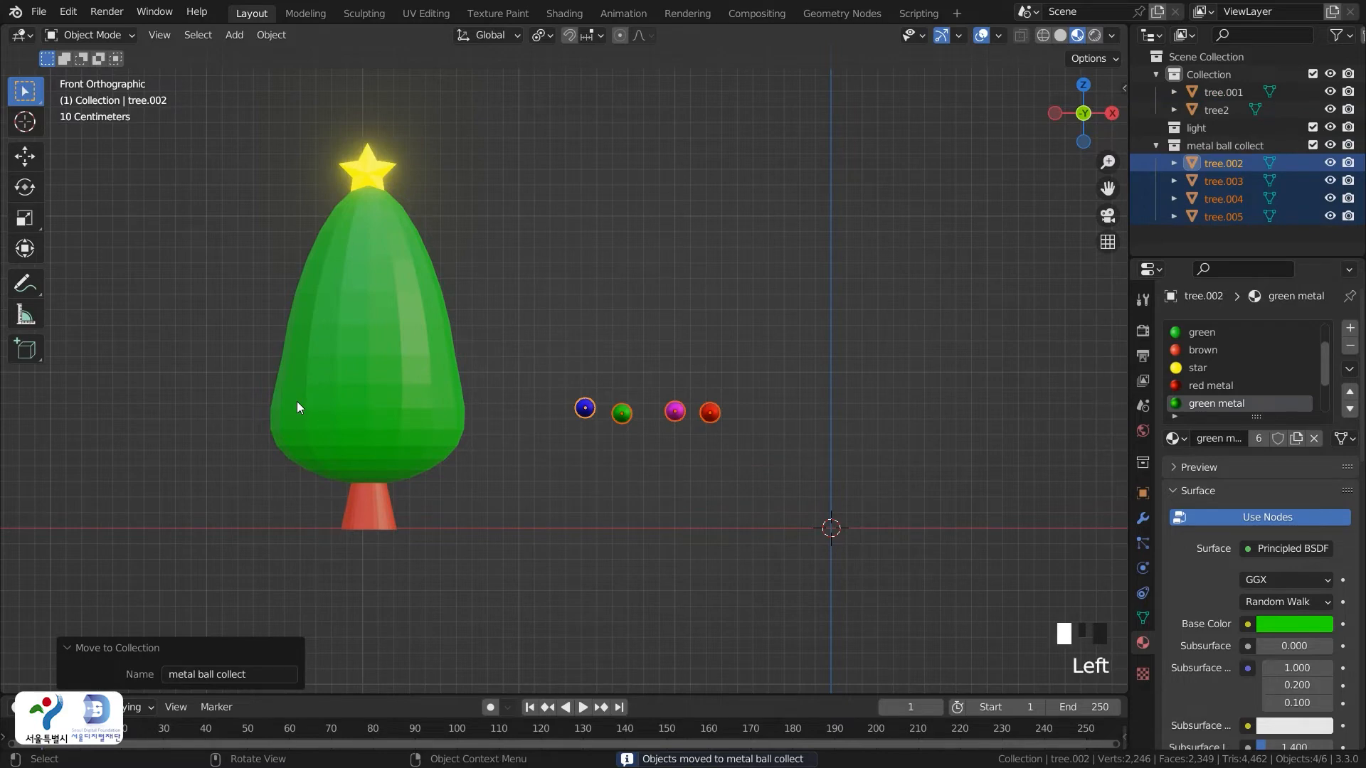
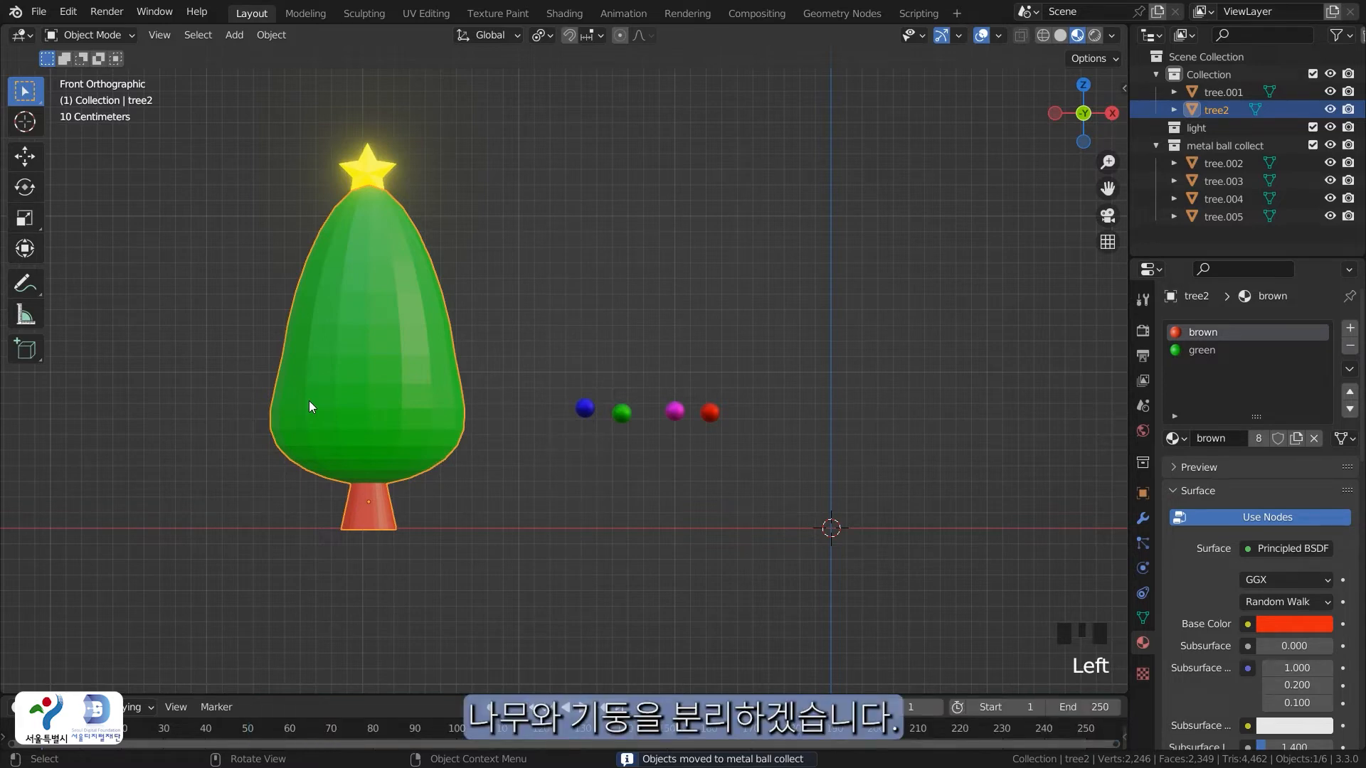
key(Tab)
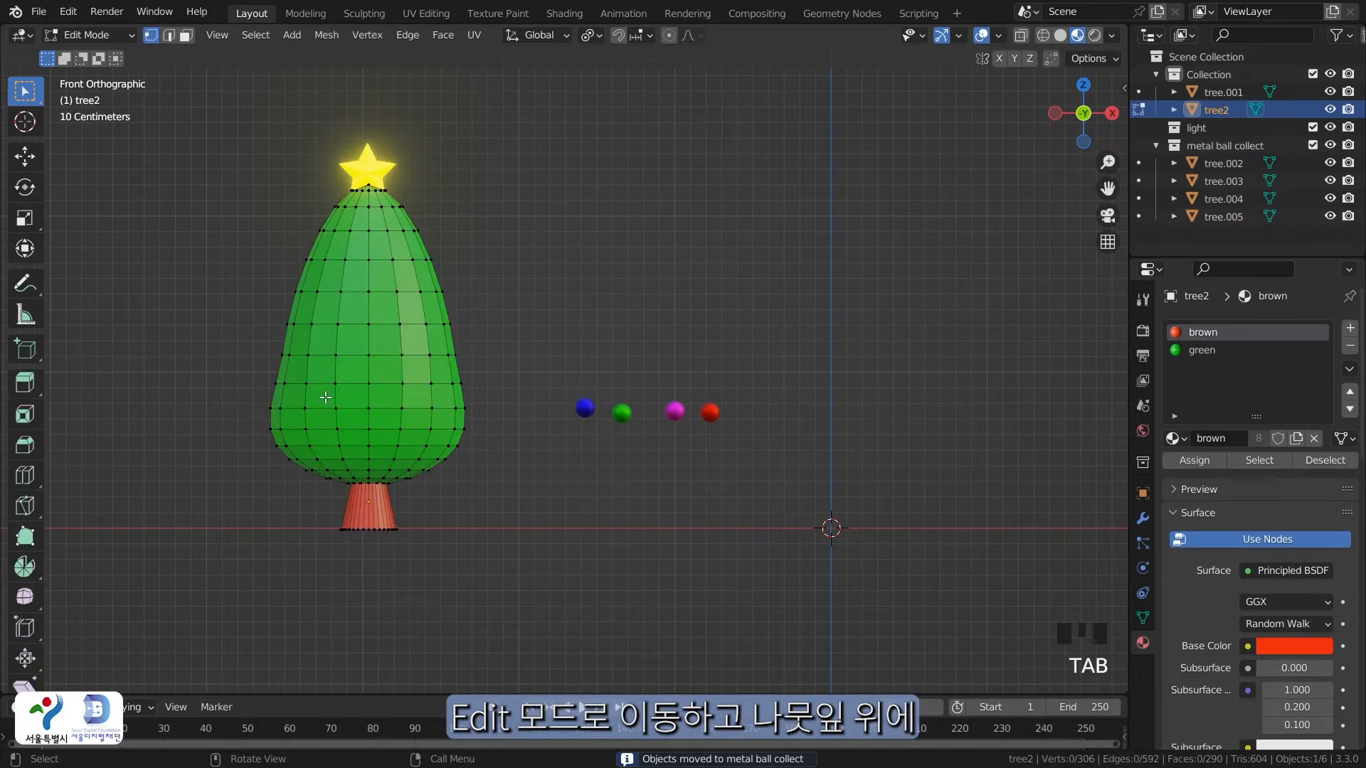
key(l)
key(p)
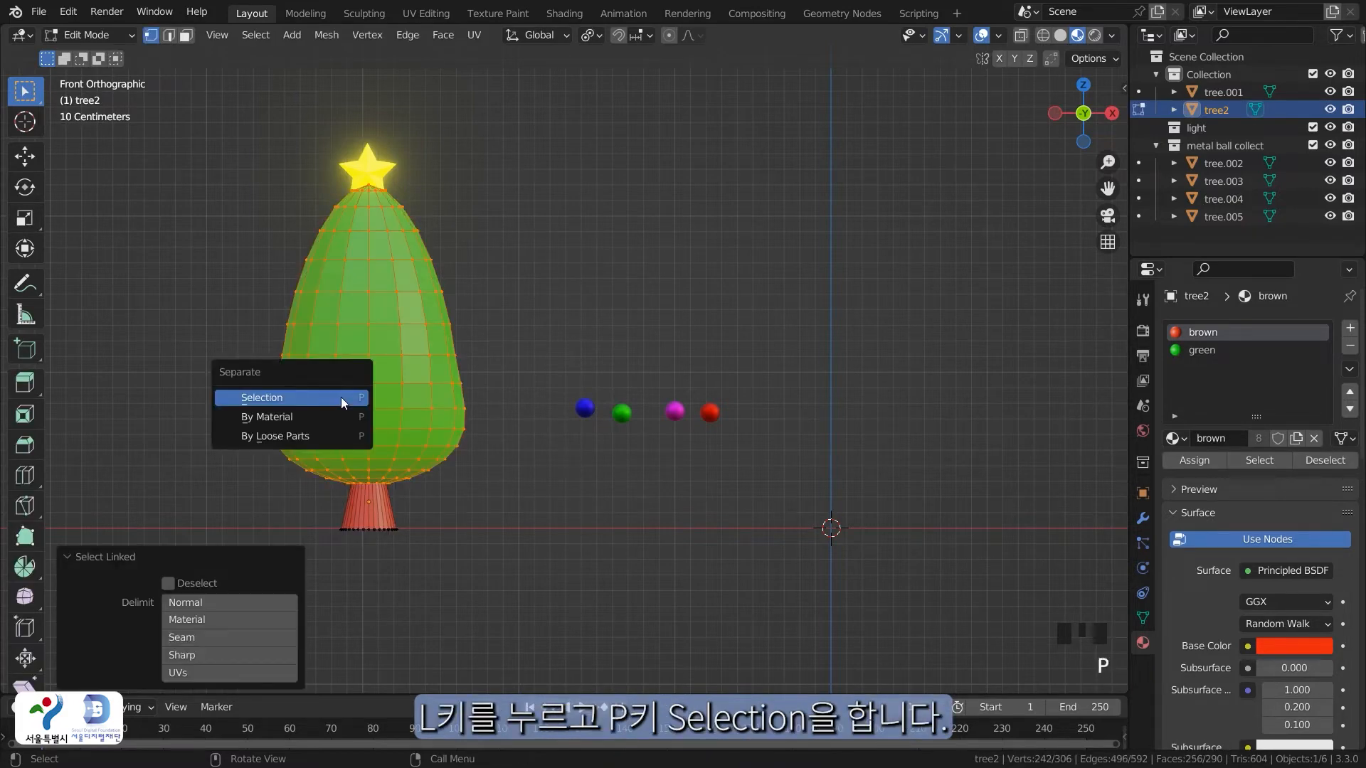
click(340, 397)
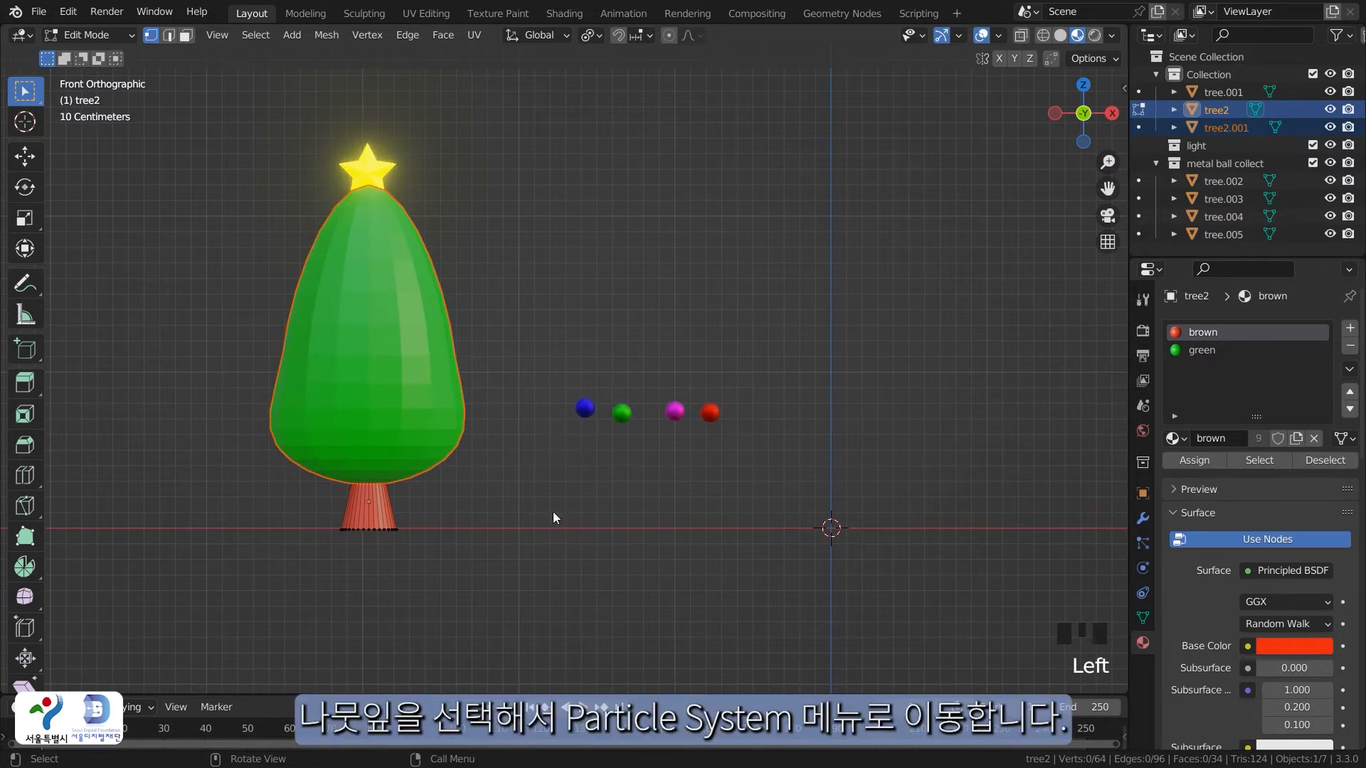
key(Tab)
Add a Hair particle system to the tree's foliage and set it to render as Collection
click(407, 377)
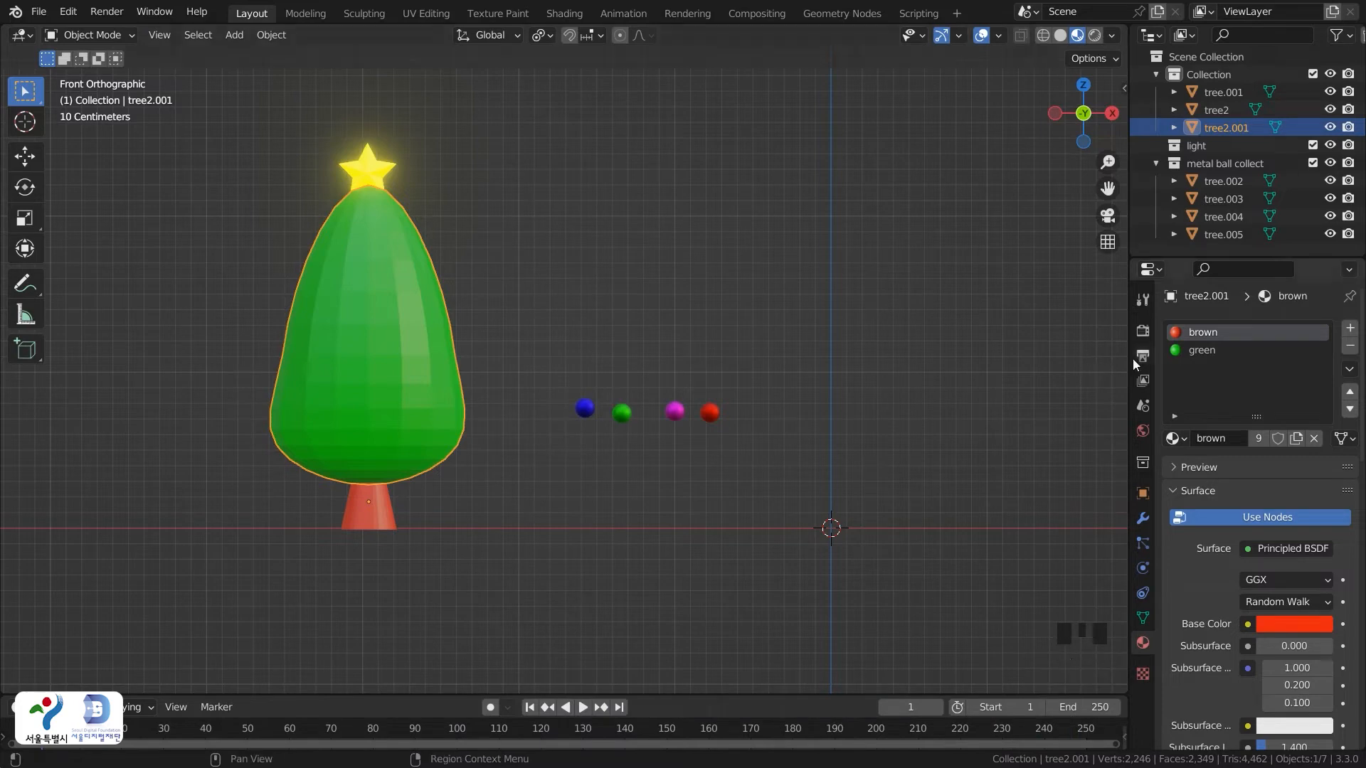
click(1140, 543)
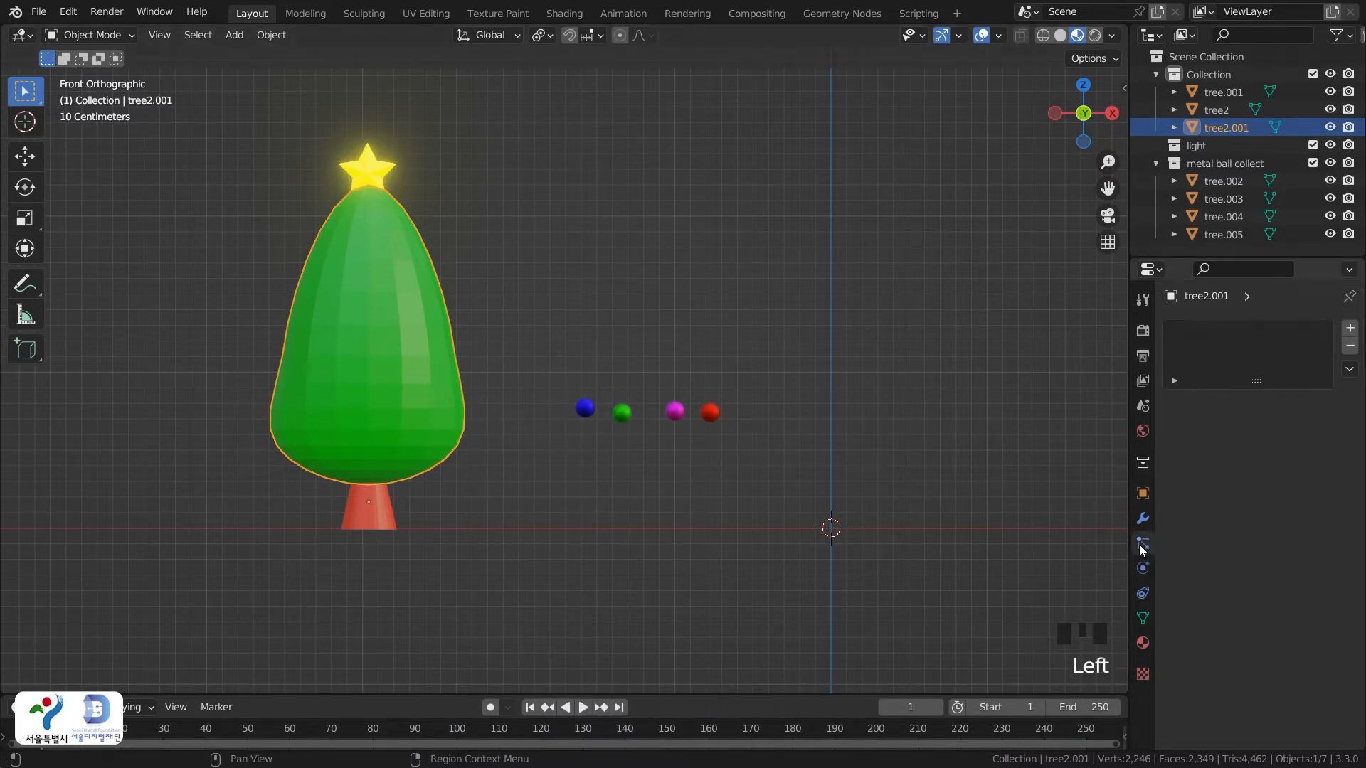
click(1349, 334)
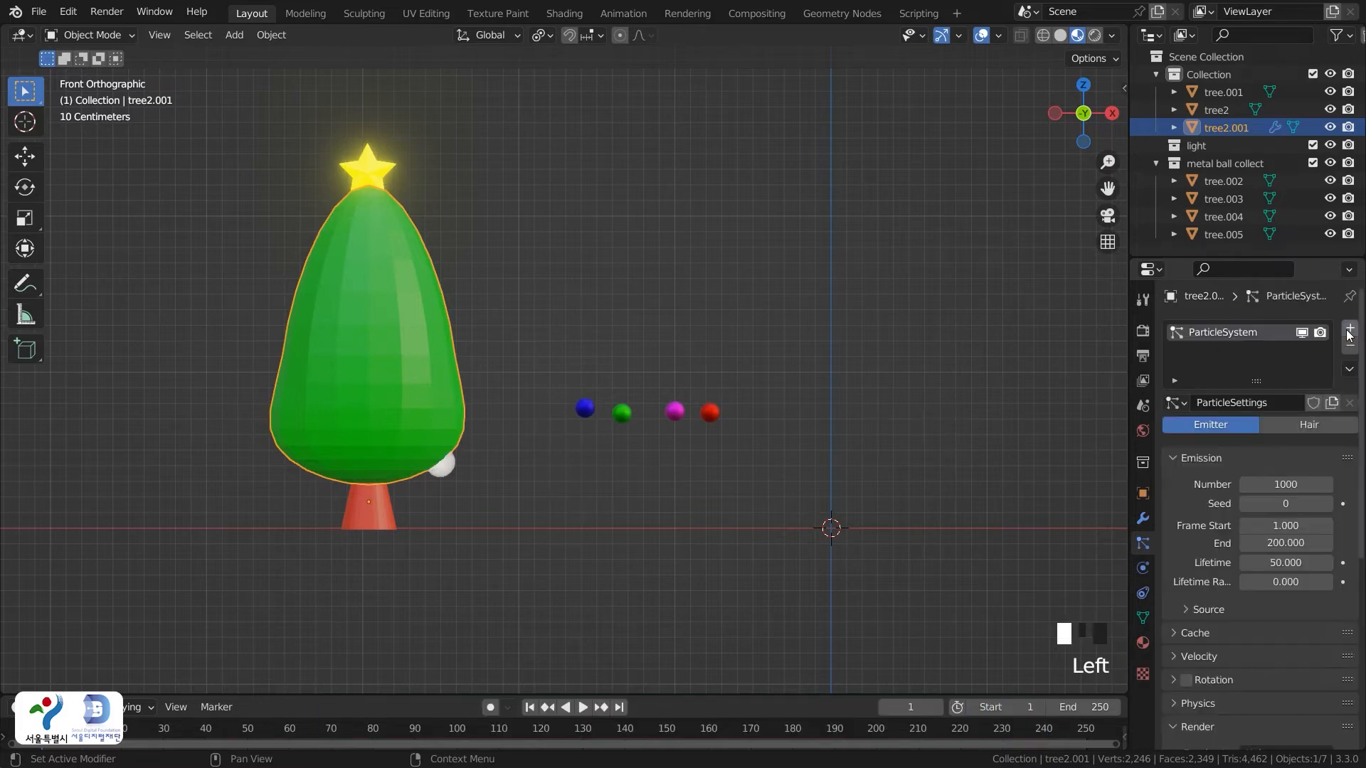
click(1313, 423)
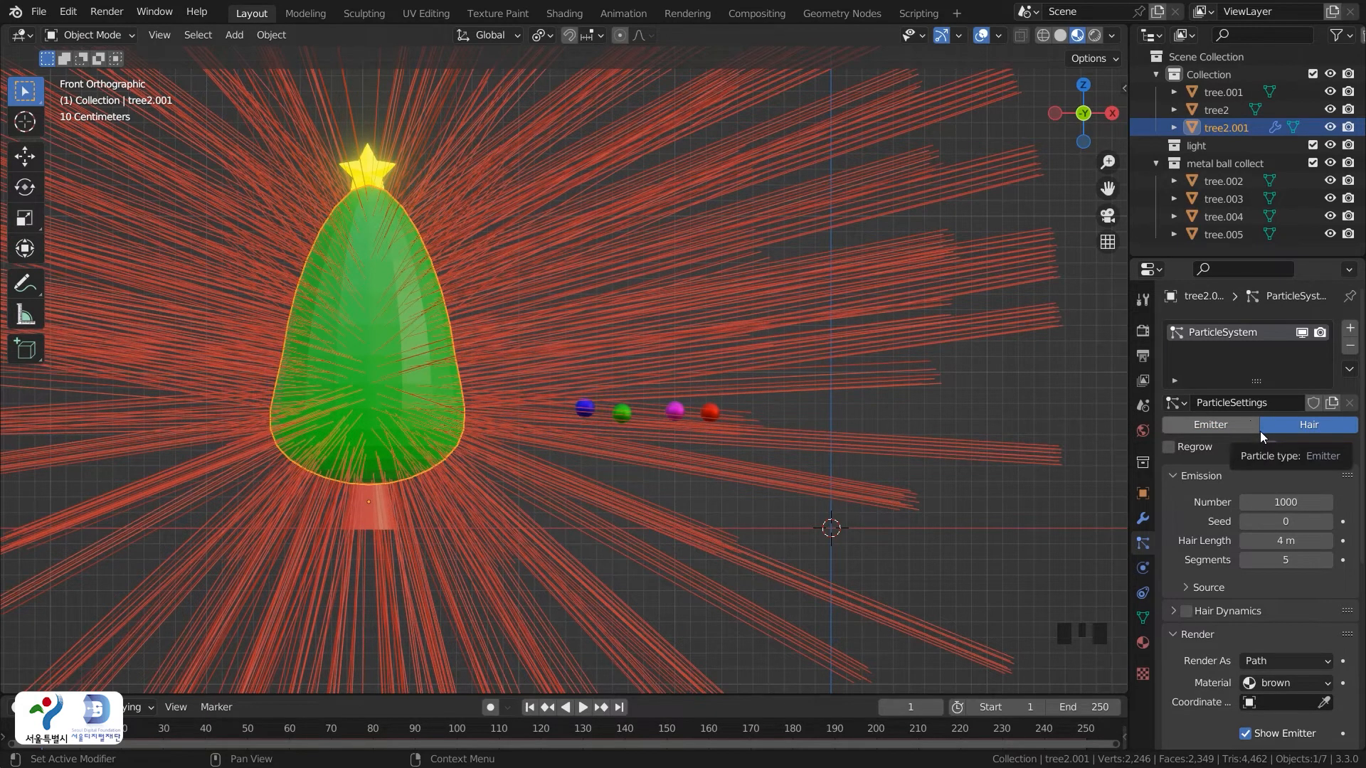
click(1267, 659)
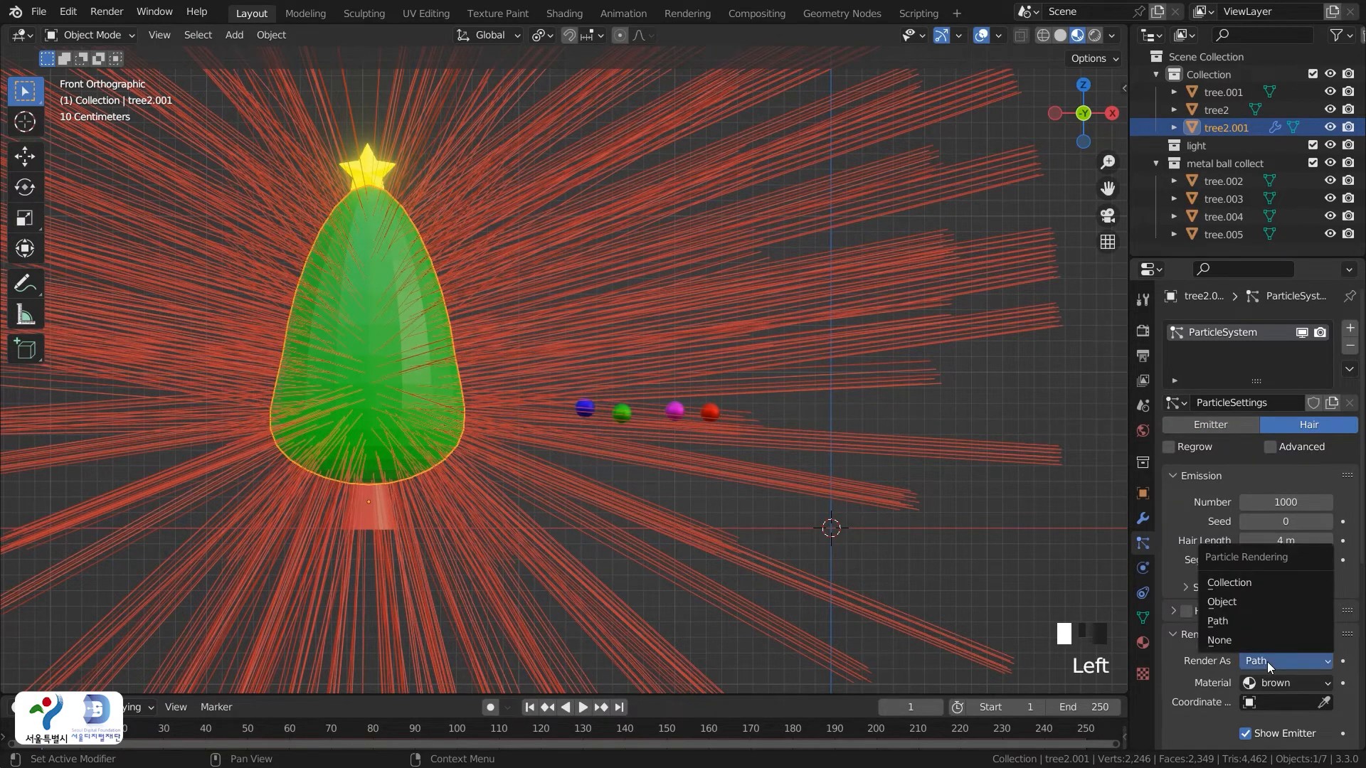
click(1251, 587)
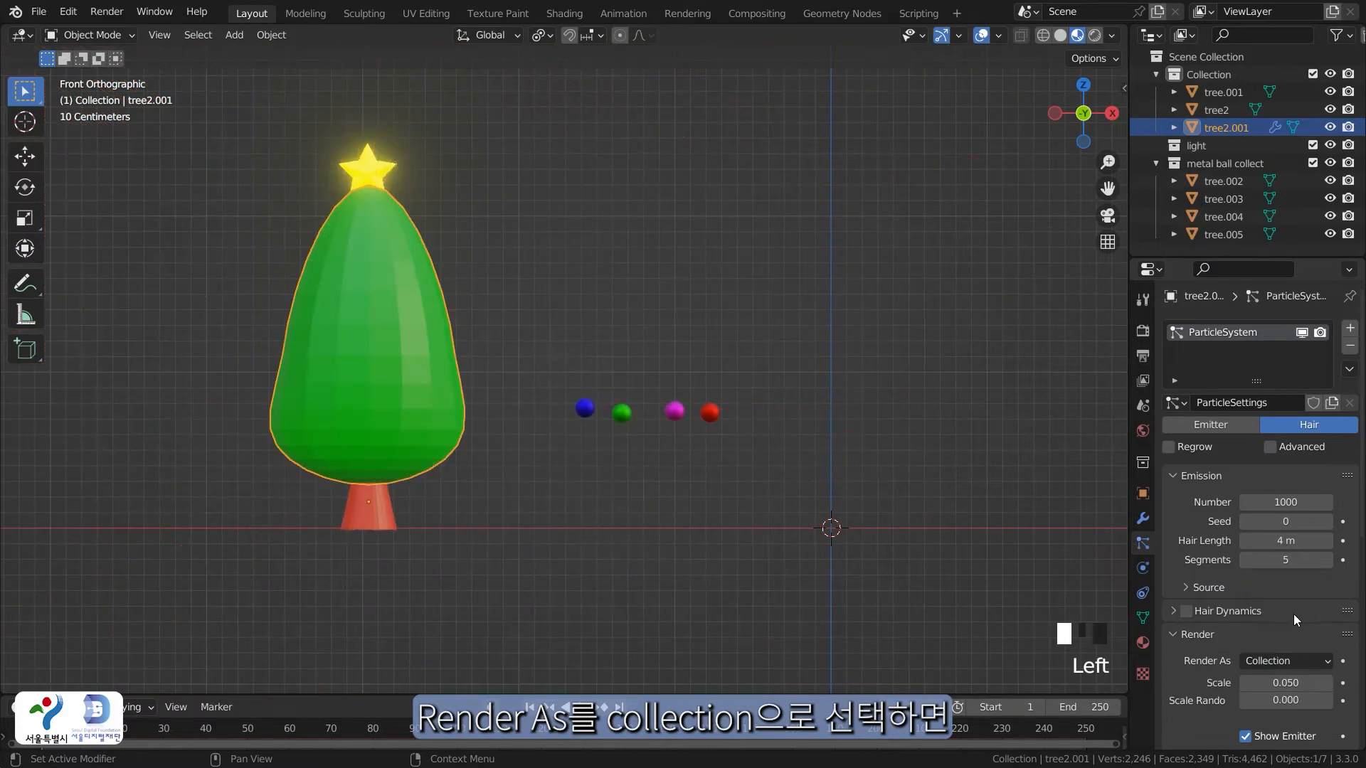
scroll(1293, 613, down, 2)
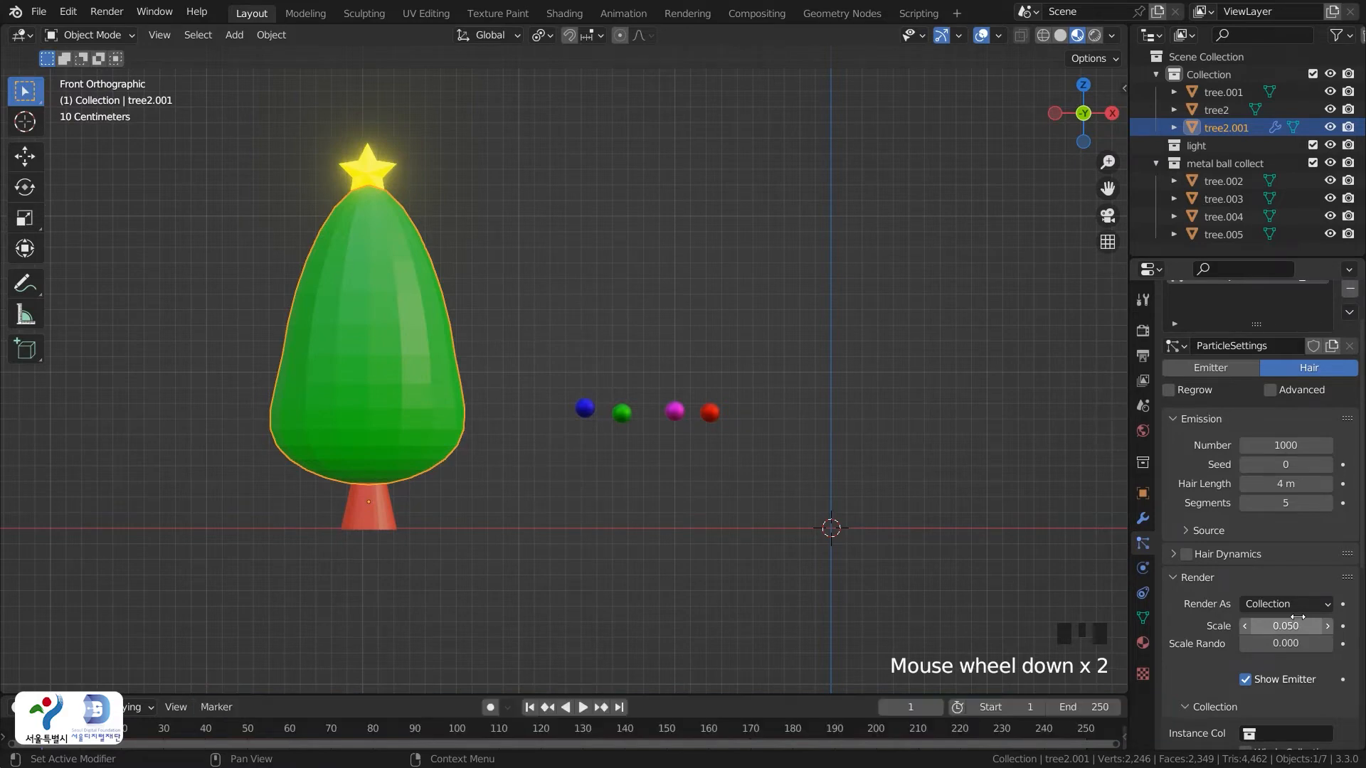
Set the hair particles' instance collection to "metal ball collect"
scroll(1297, 616, down, 6)
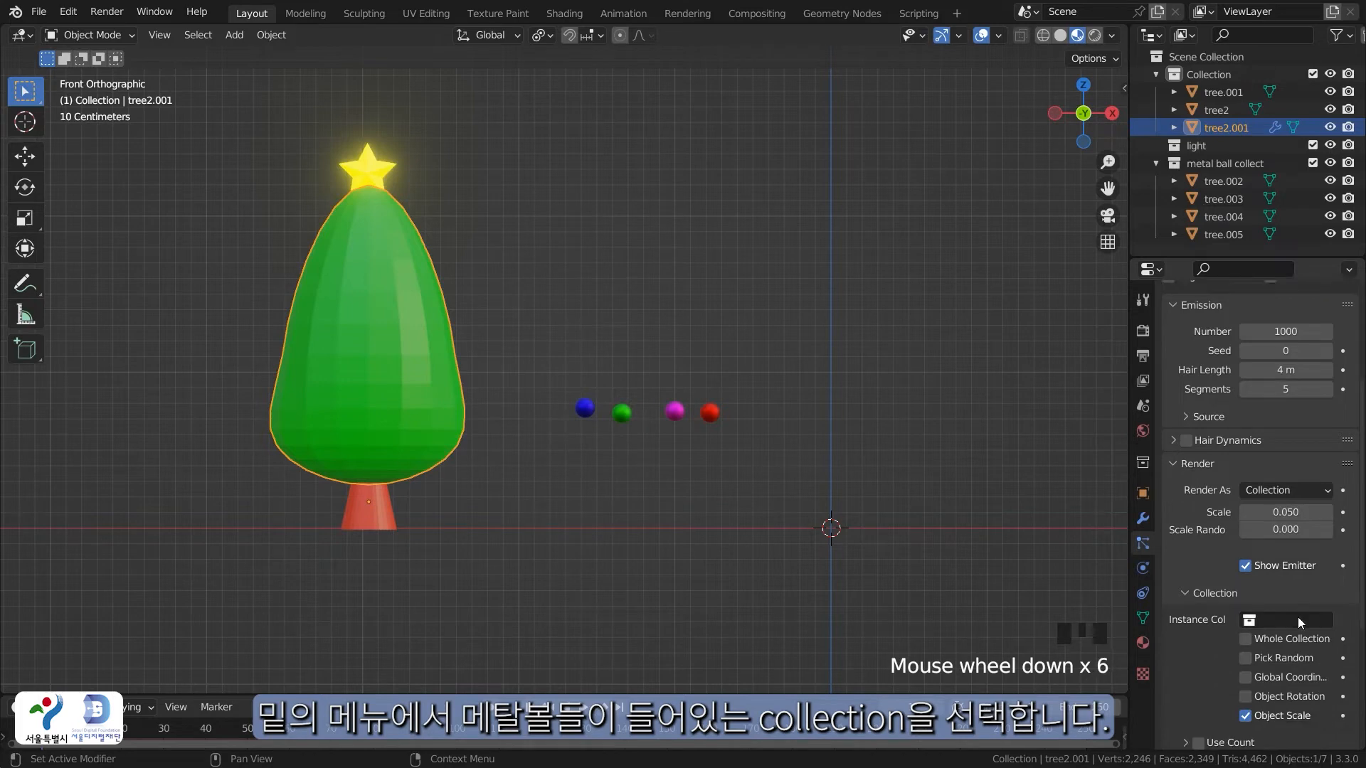
click(1298, 563)
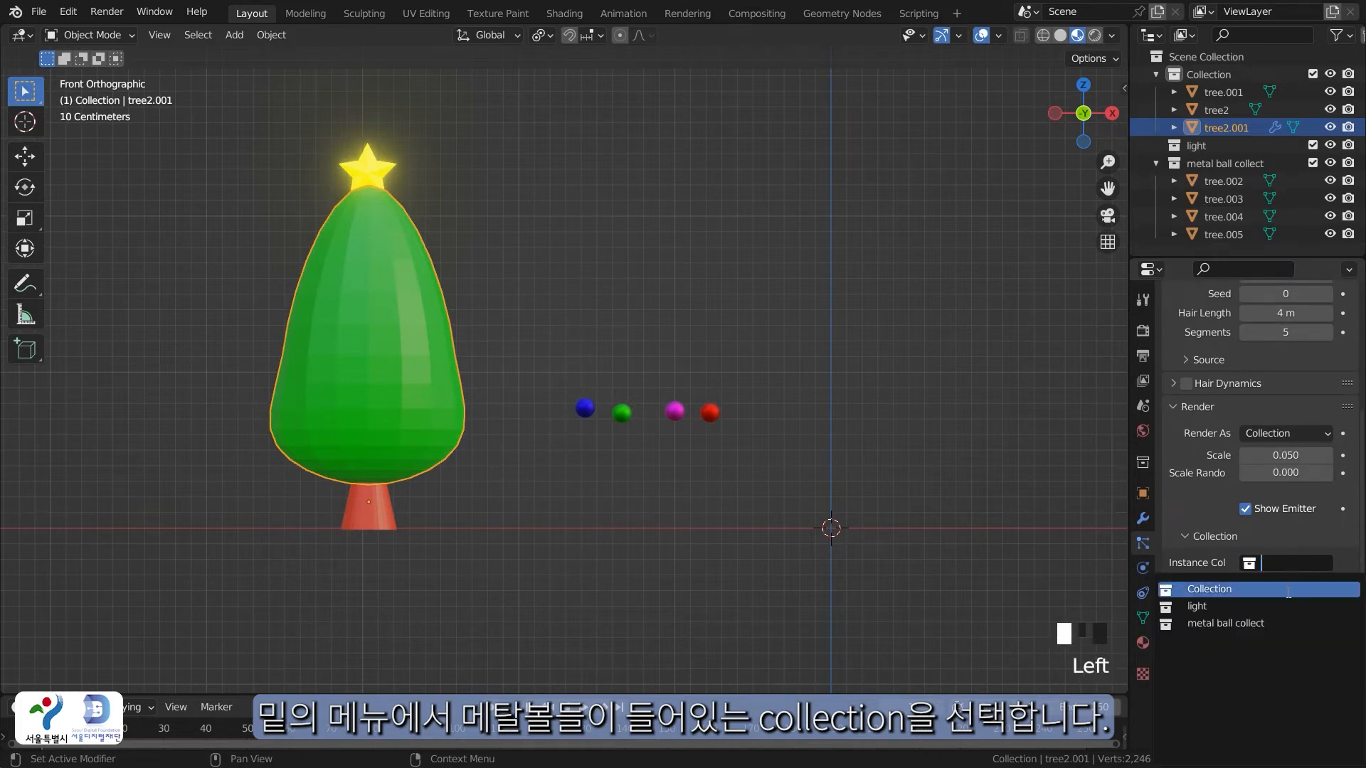
click(1278, 628)
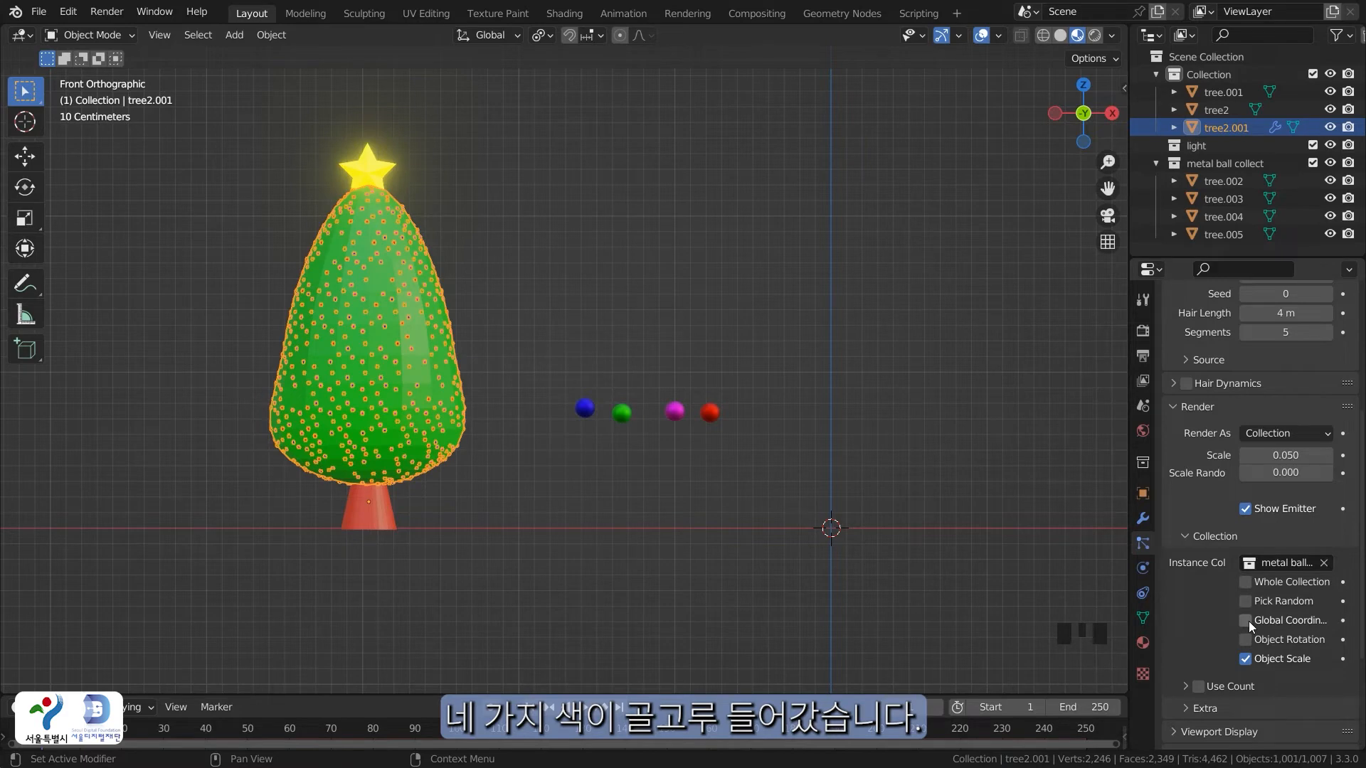
Set the particle emission number to 20 and the render scale to 0.3
click(1289, 388)
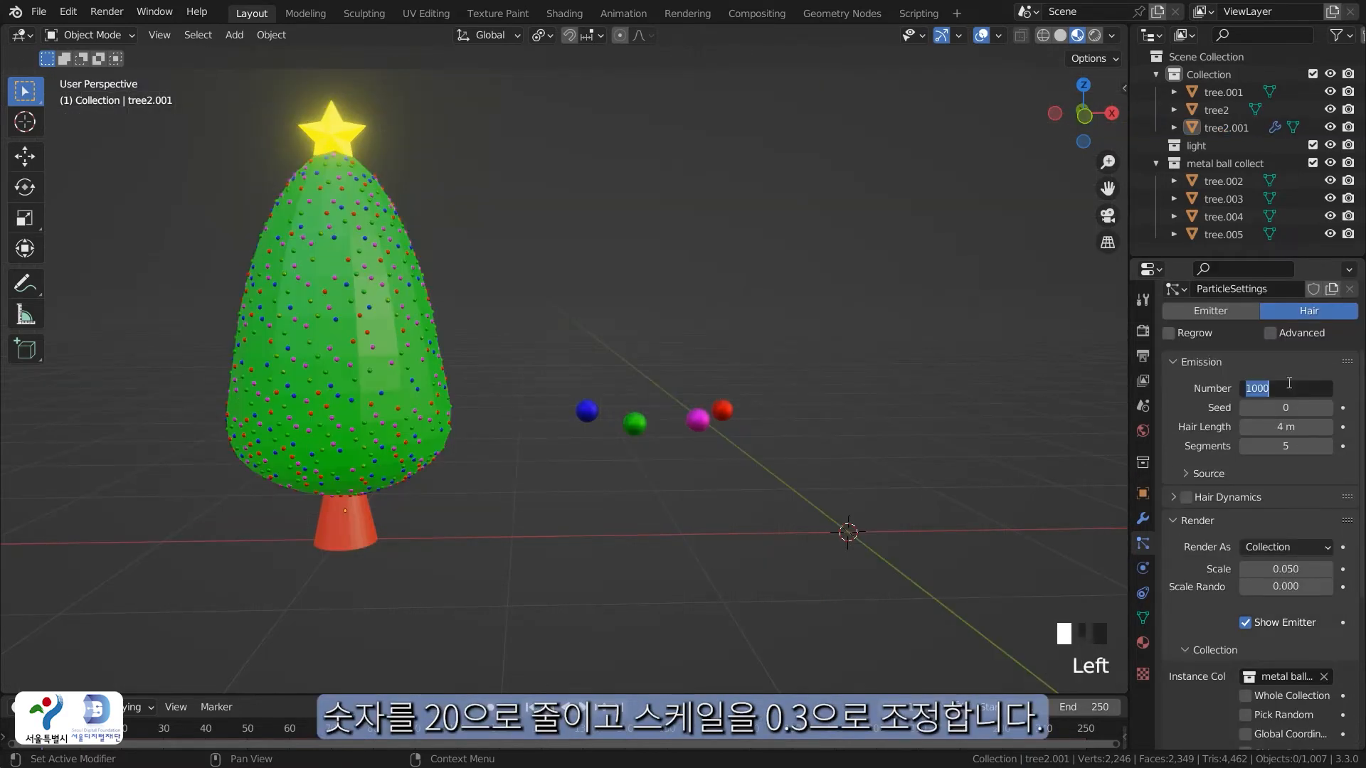
text(20)
key(Return)
double_click(1285, 569)
text(0.3)
key(Return)
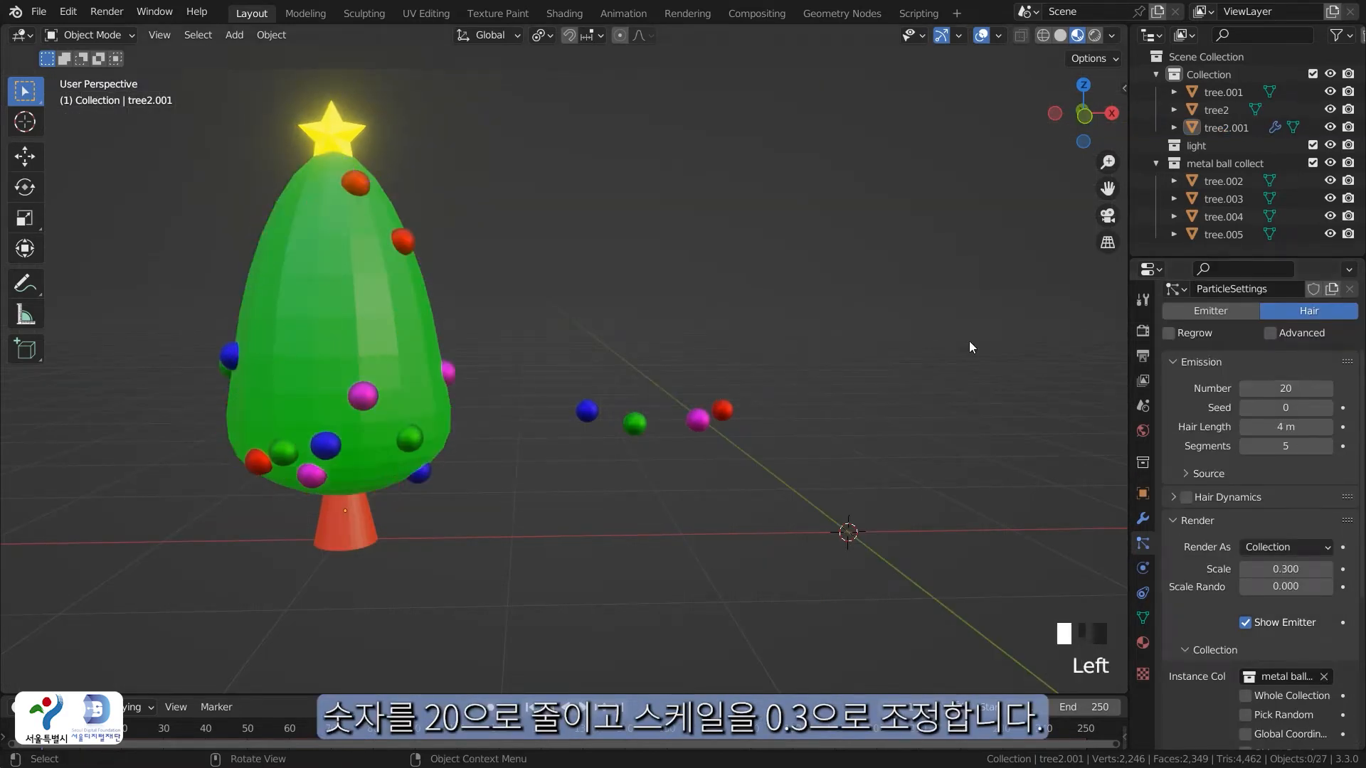
click(689, 537)
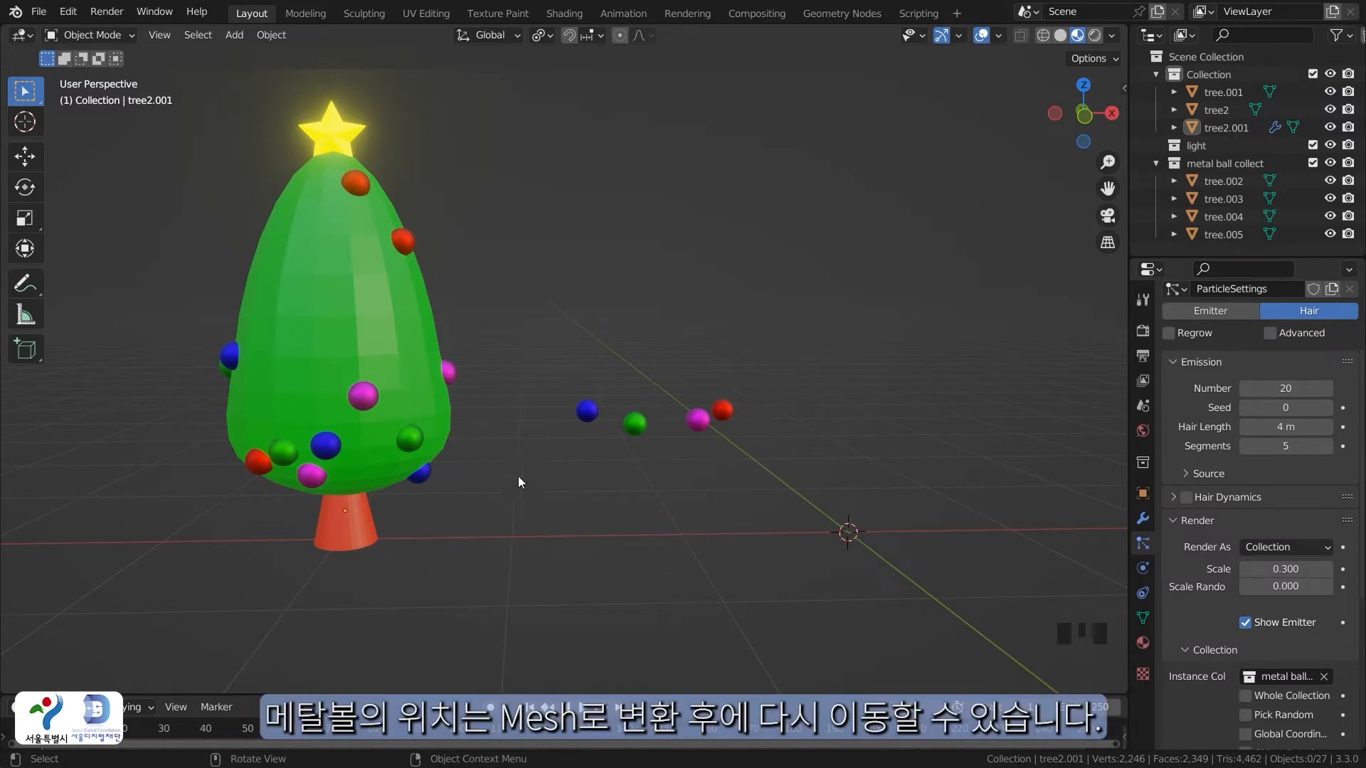
Apply Make Instances Real to the tree's foliage so its particle balls are separate objects
middle_drag(363, 390, 348, 394)
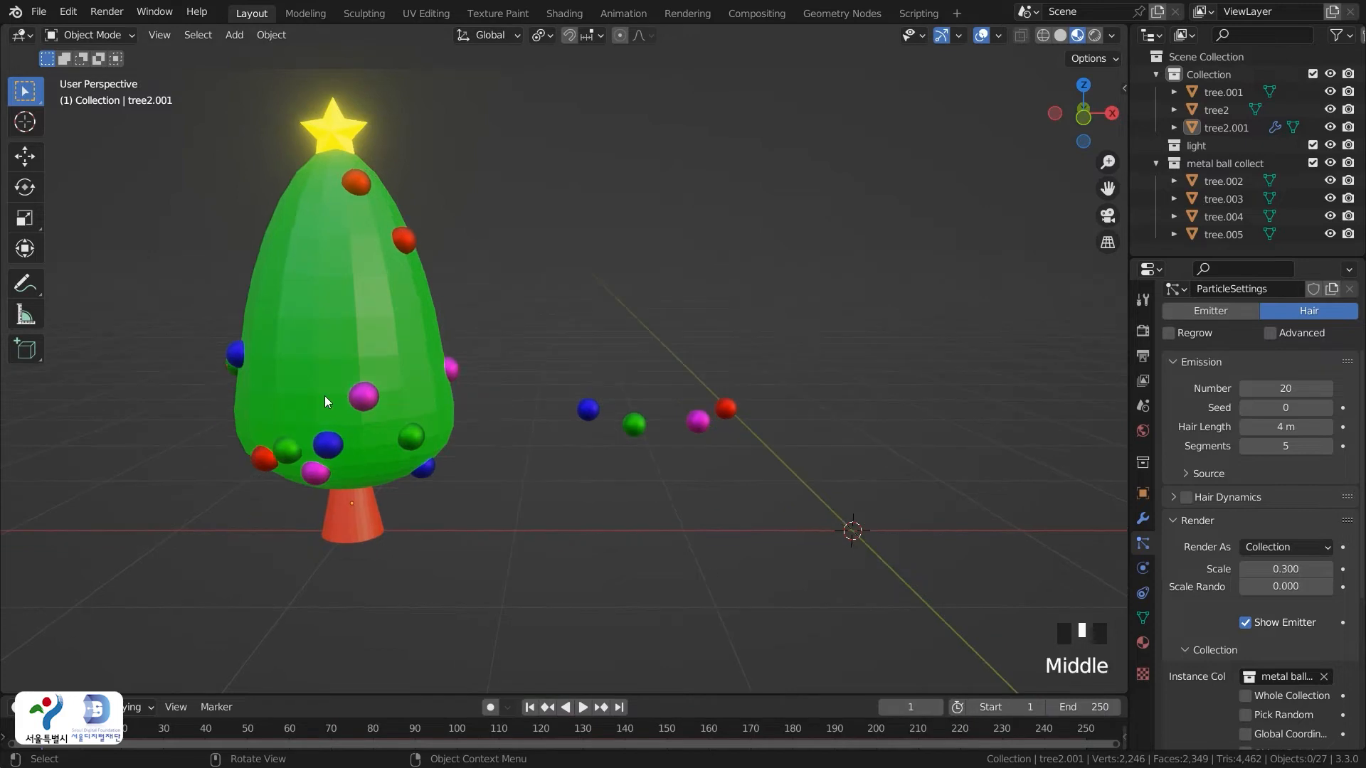
click(323, 395)
key(ctrl+a)
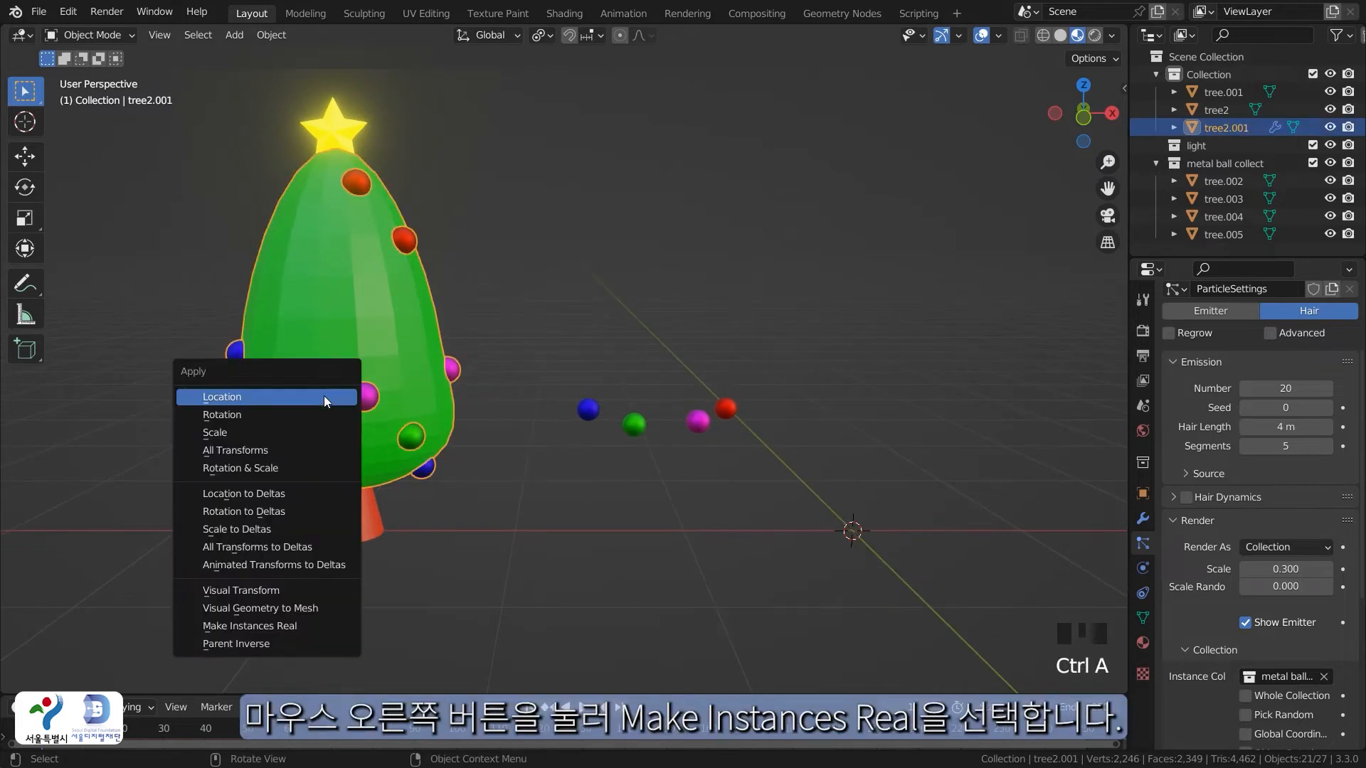
click(297, 623)
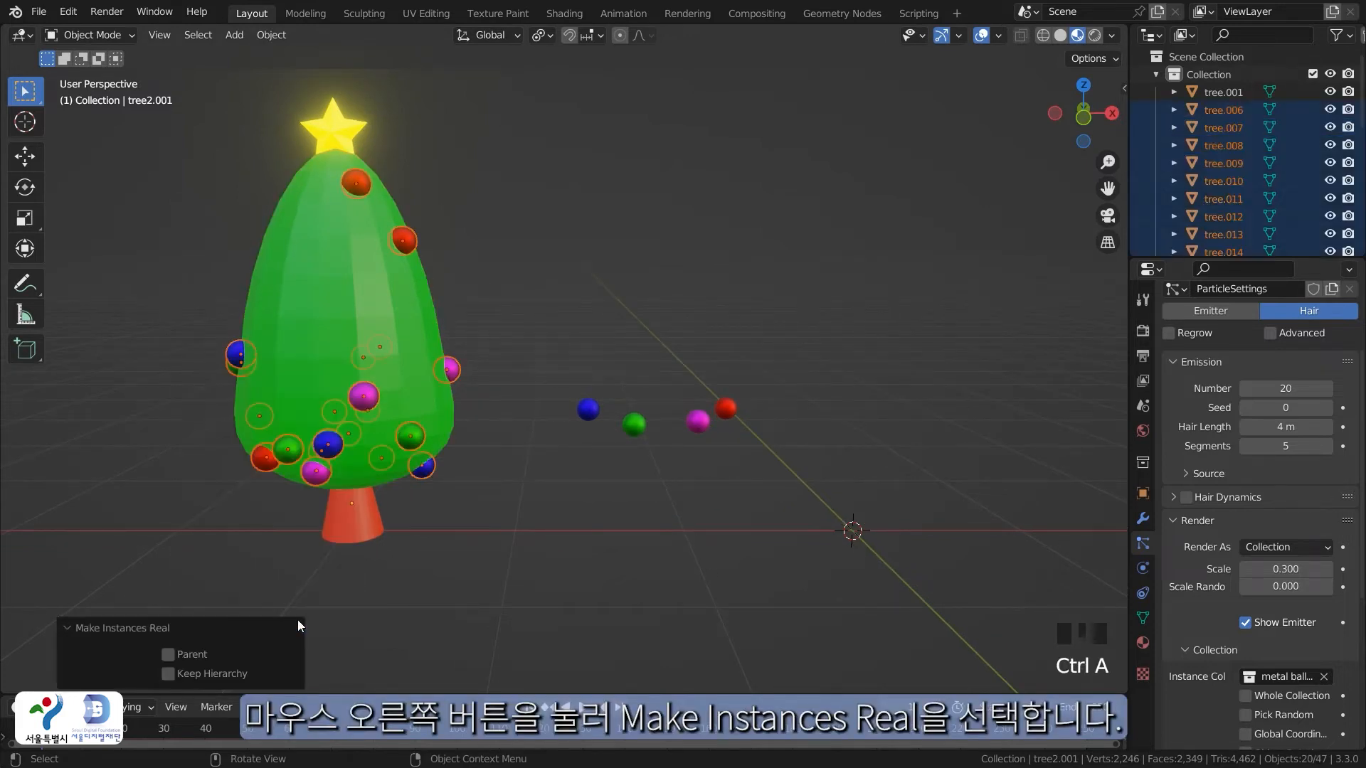
click(642, 523)
Delete the four original metal balls standing beside the tree
middle_drag(533, 366, 568, 366)
drag(569, 367, 719, 443)
key(x)
click(719, 444)
Remove the particle system from the tree's foliage
click(367, 348)
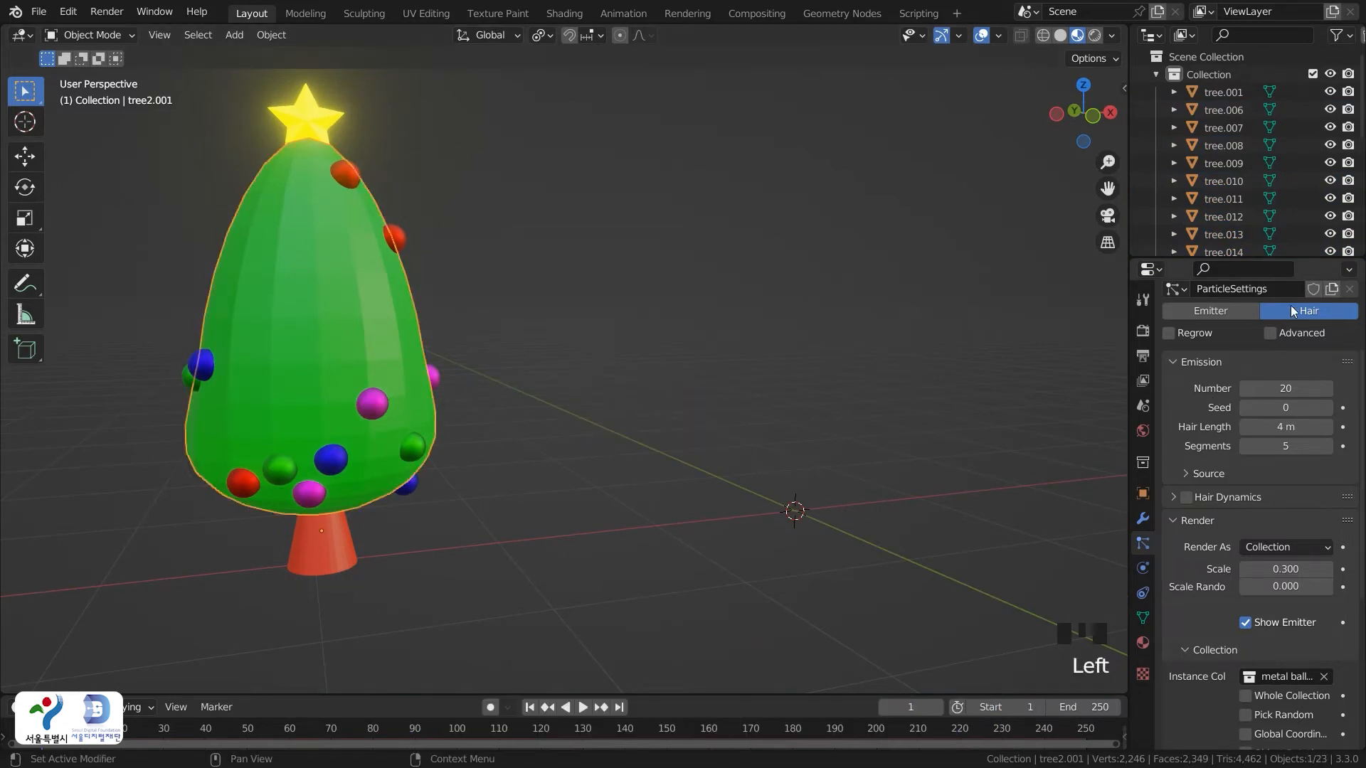
scroll(1349, 325, up, 2)
scroll(1346, 320, up, 1)
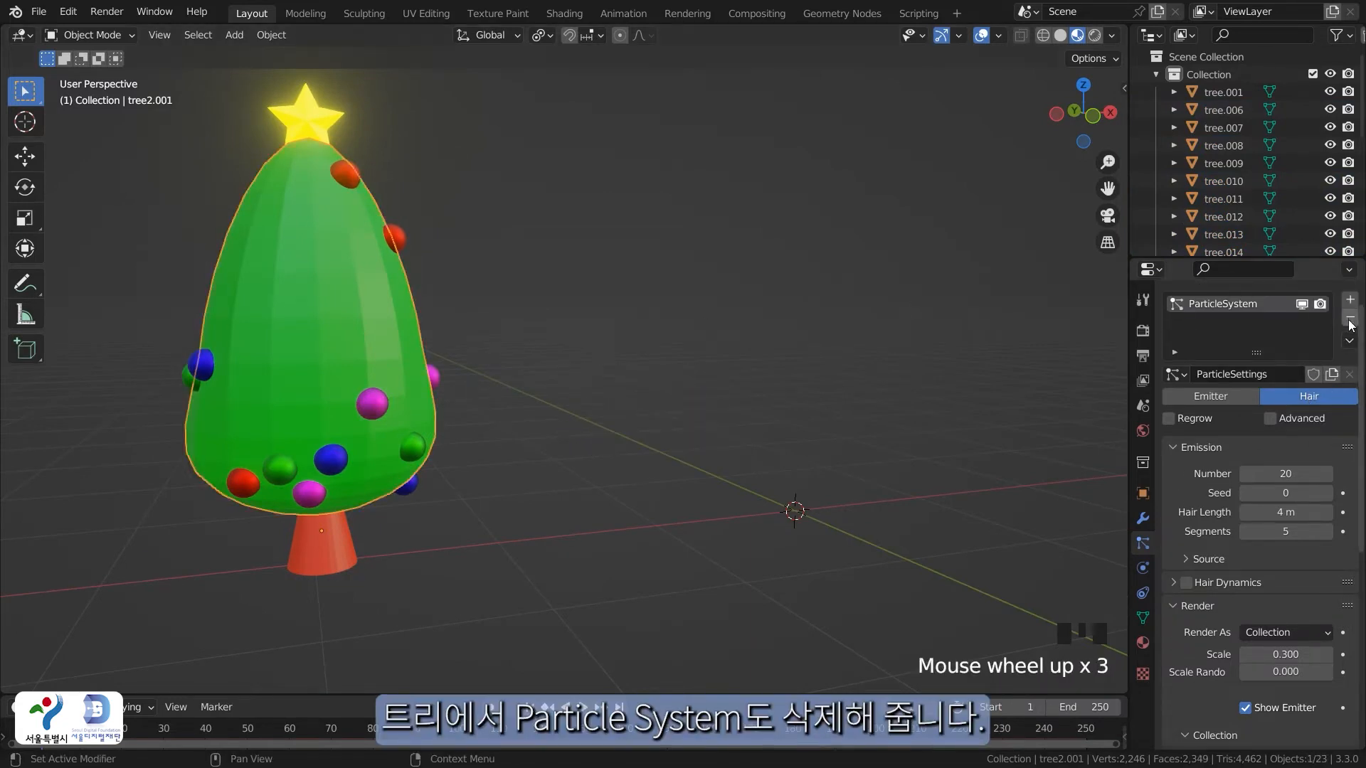
click(1347, 320)
Select the green ball at the tree's lower front and nudge it along the Z axis
click(294, 498)
click(280, 472)
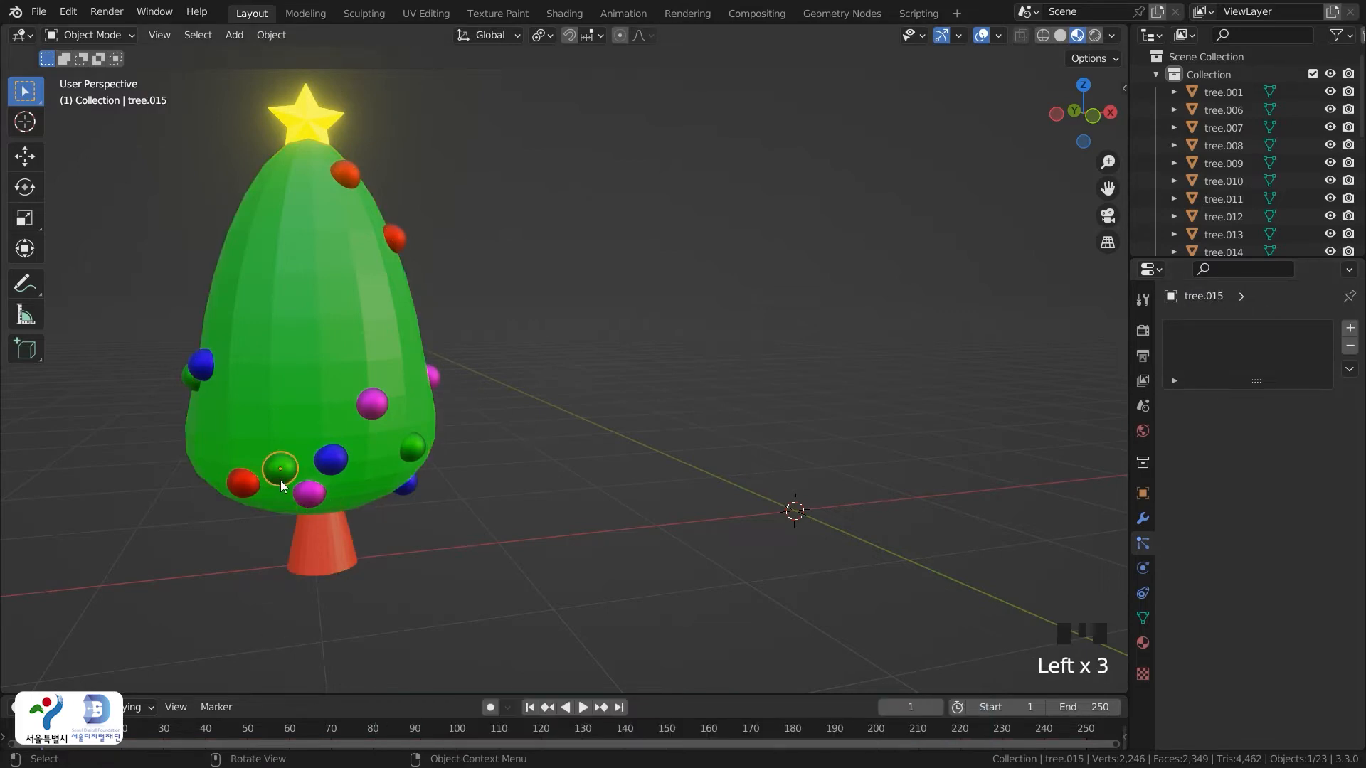
key(g)
key(z)
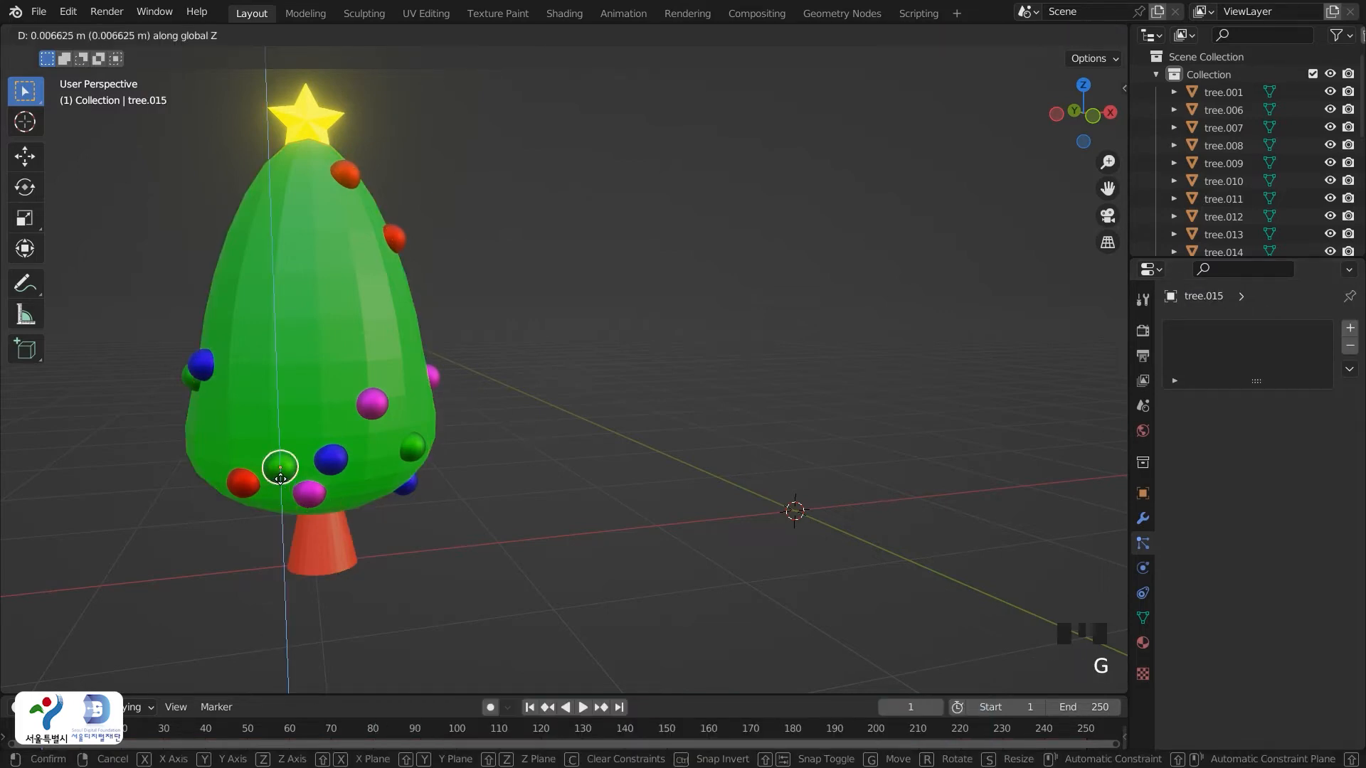
click(281, 477)
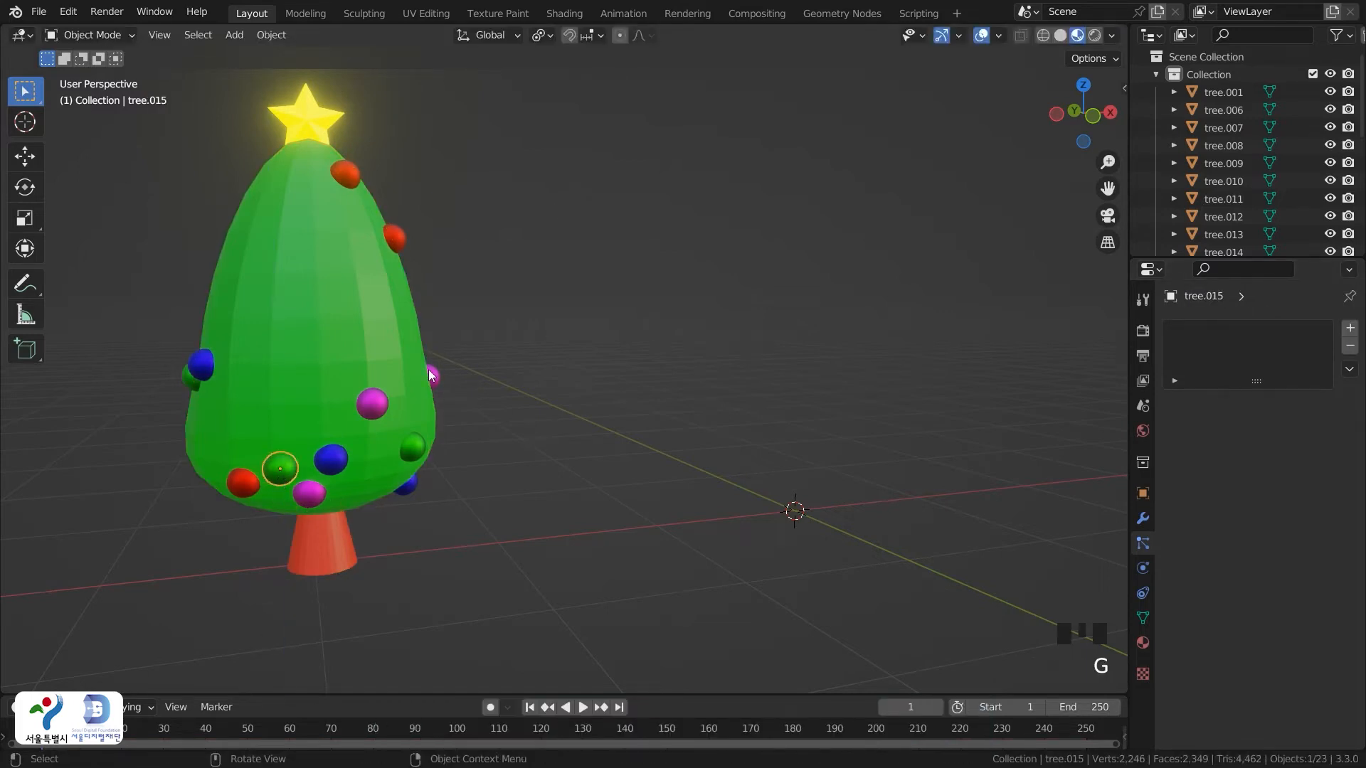
Turn on snapping with Face Project as the snap target
click(602, 34)
click(566, 142)
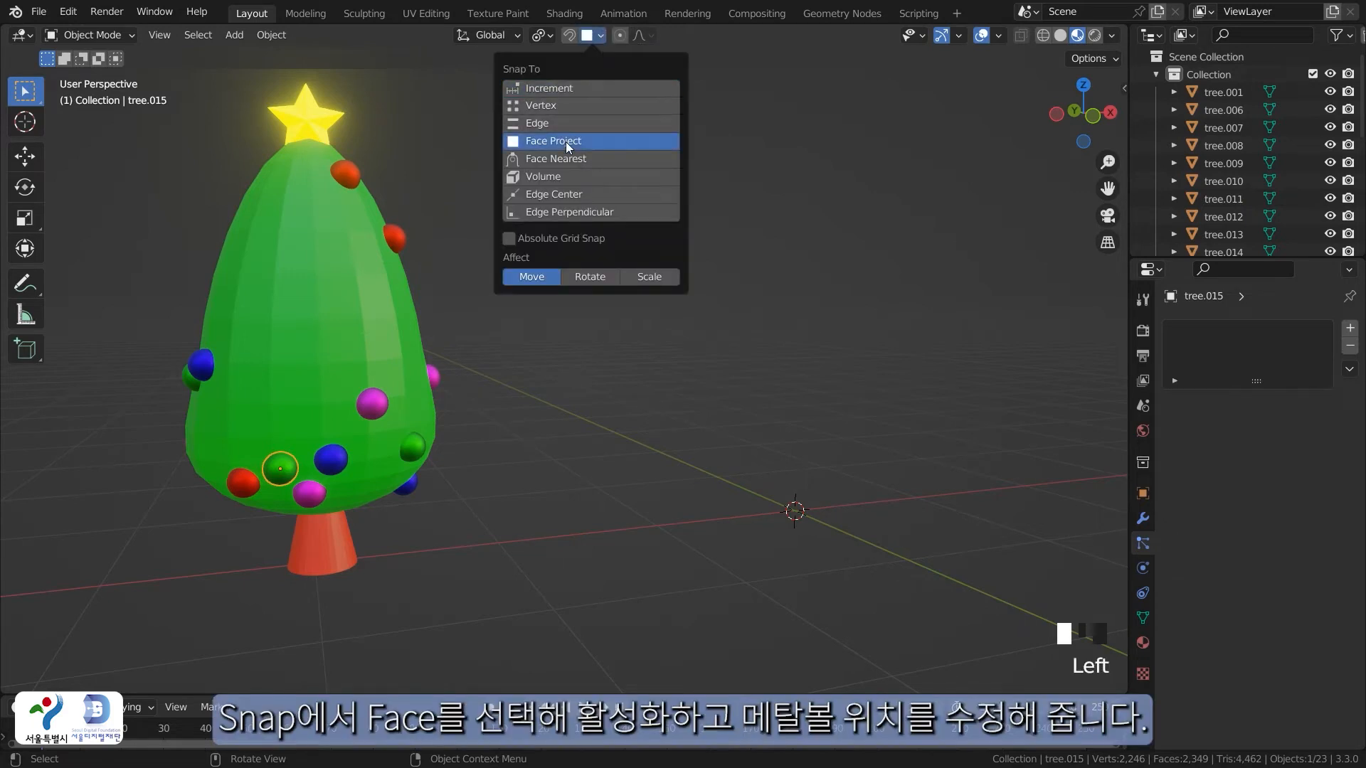
click(568, 39)
Move the selected green ball up to the middle of the tree's front and the front pink ball higher on the foliage
key(g)
click(289, 310)
click(372, 399)
key(g)
click(382, 329)
Reposition two more balls on another side of the tree, snapping them to the foliage surface
middle_drag(591, 398, 641, 466)
click(566, 331)
key(g)
click(572, 310)
click(332, 447)
key(g)
click(348, 431)
Move the two adjacent green balls higher on the tree's back and space them apart
click(654, 477)
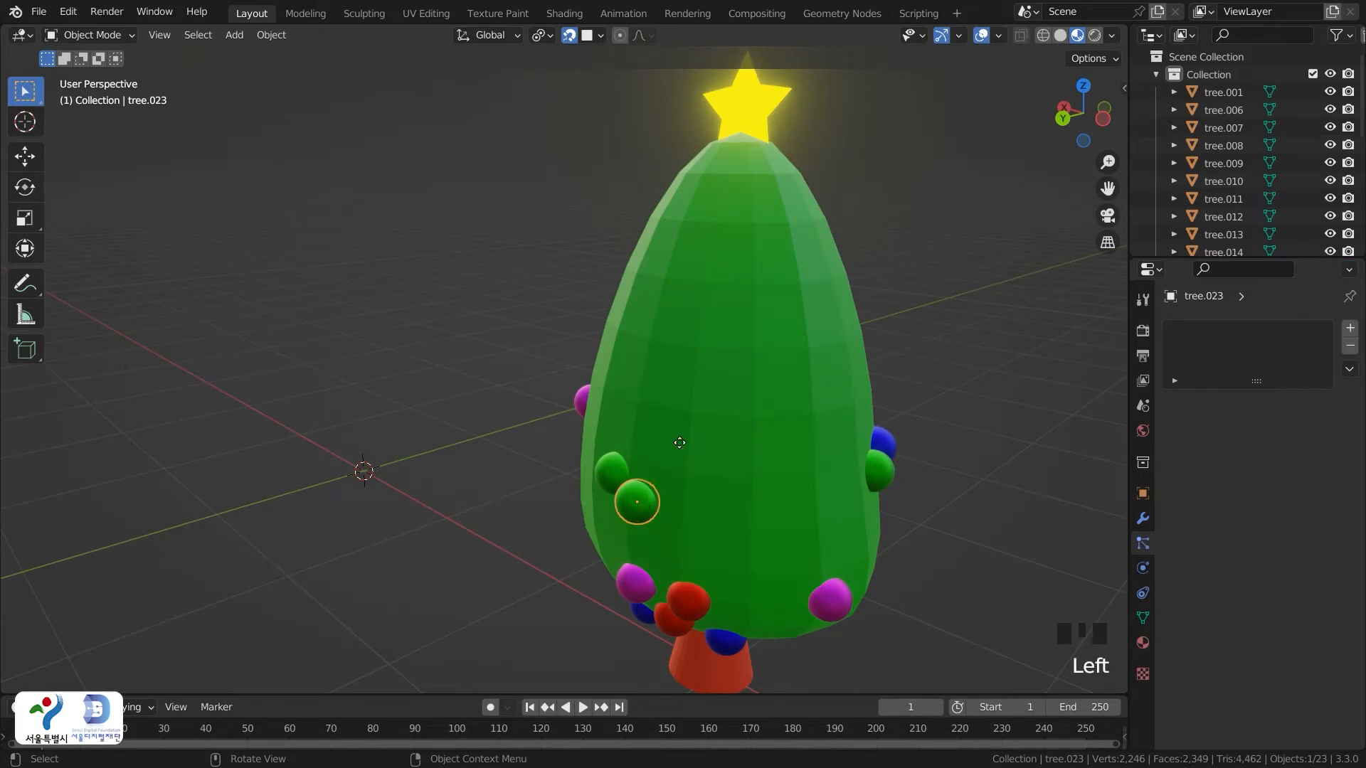
key(g)
click(715, 378)
click(613, 469)
key(g)
click(623, 359)
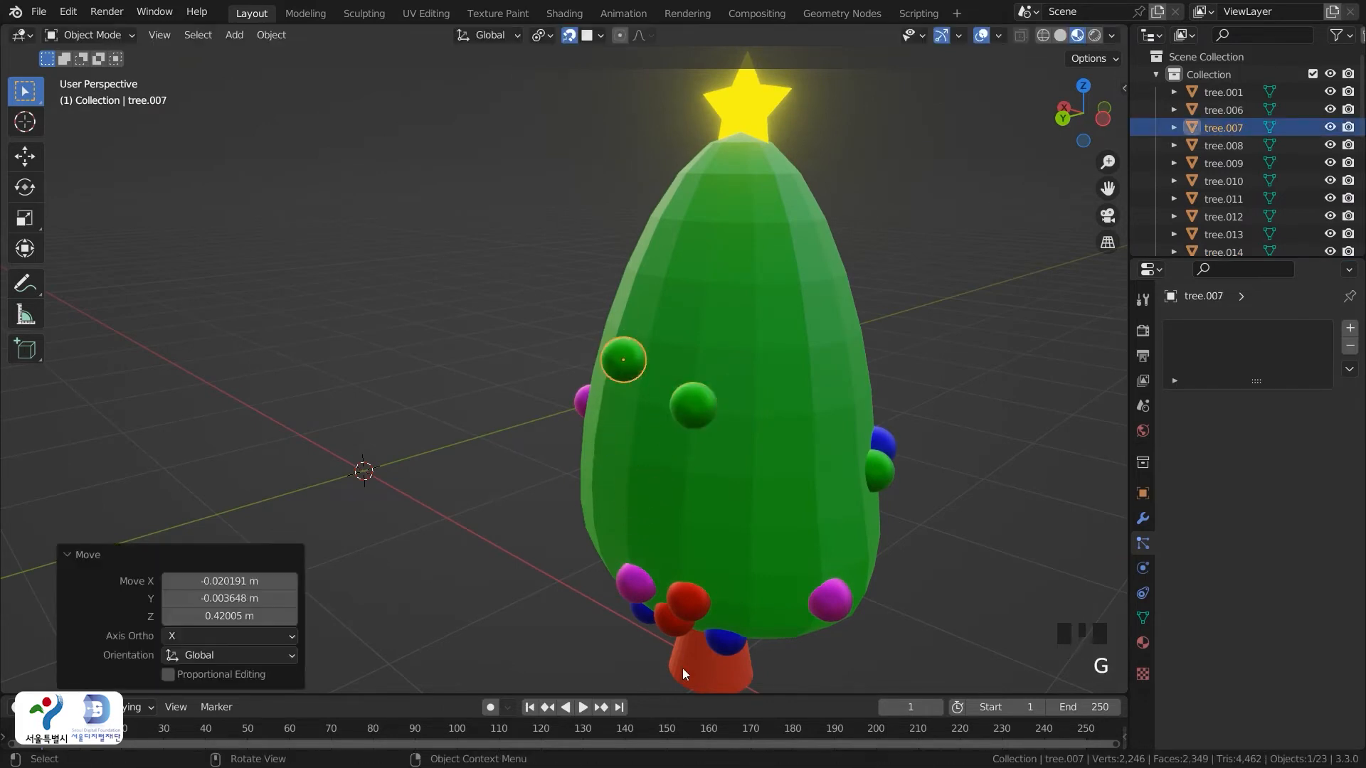
Move one of the two overlapping red balls from the foliage's base to its upper part
click(691, 604)
key(g)
click(825, 298)
middle_drag(825, 297, 402, 445)
key(g)
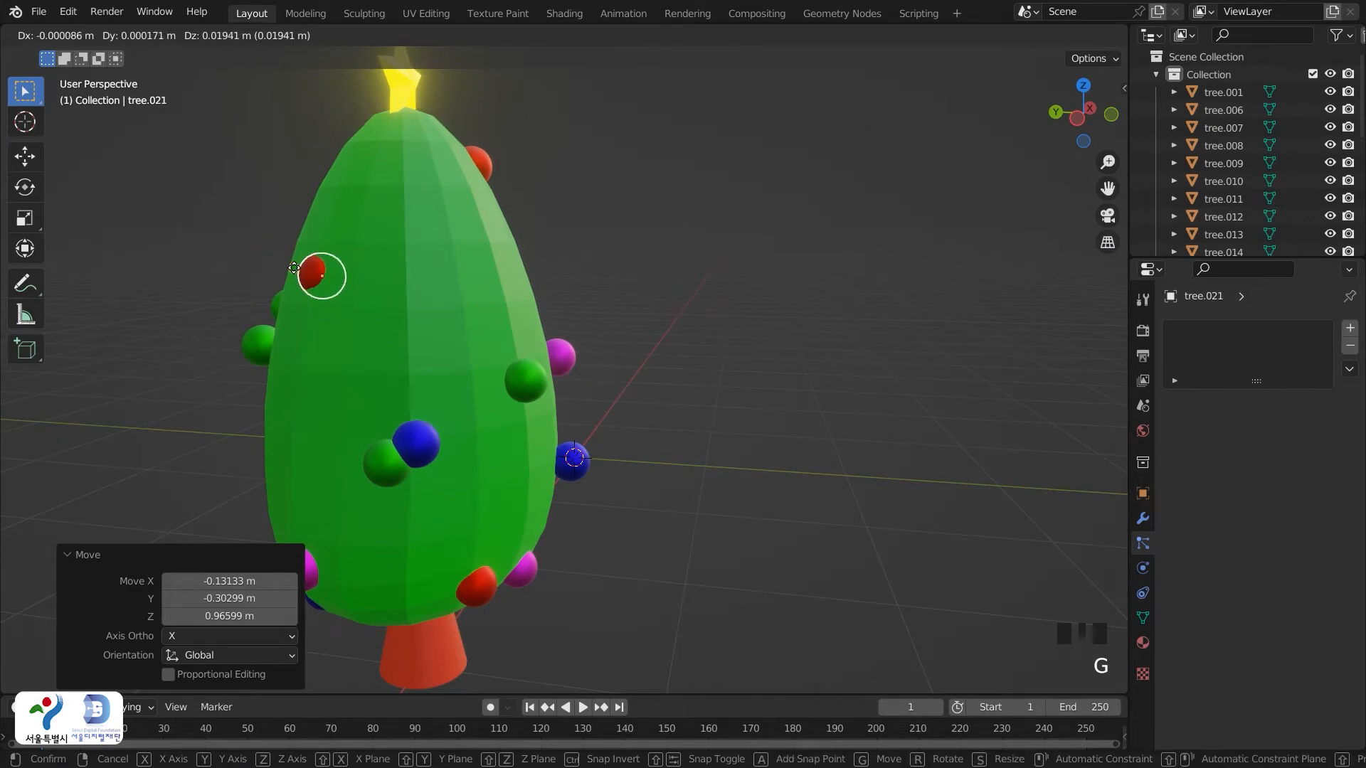
click(290, 260)
Move the blue ball crowding a green one to a free spot on the neighbouring foliage surface
middle_drag(687, 412, 933, 439)
middle_drag(873, 491, 796, 509)
click(756, 494)
key(g)
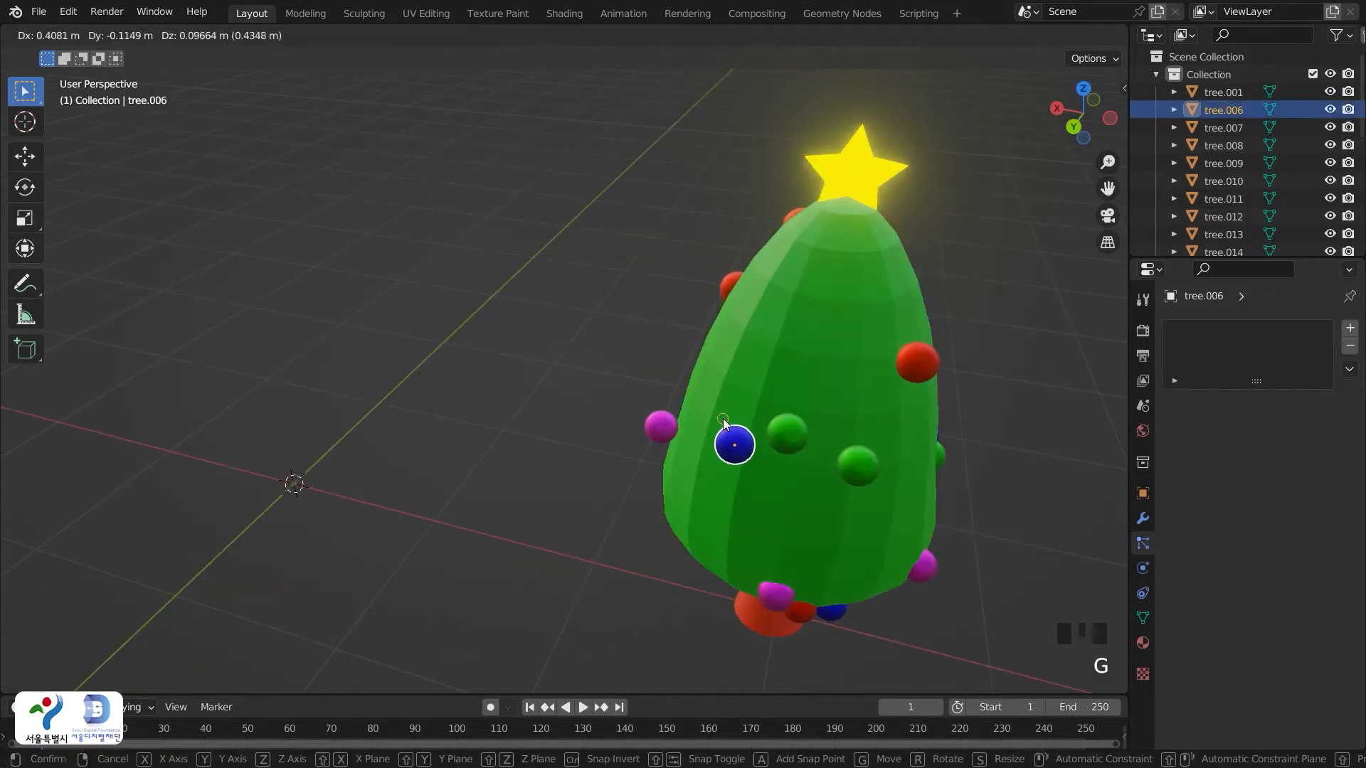
click(727, 432)
click(663, 527)
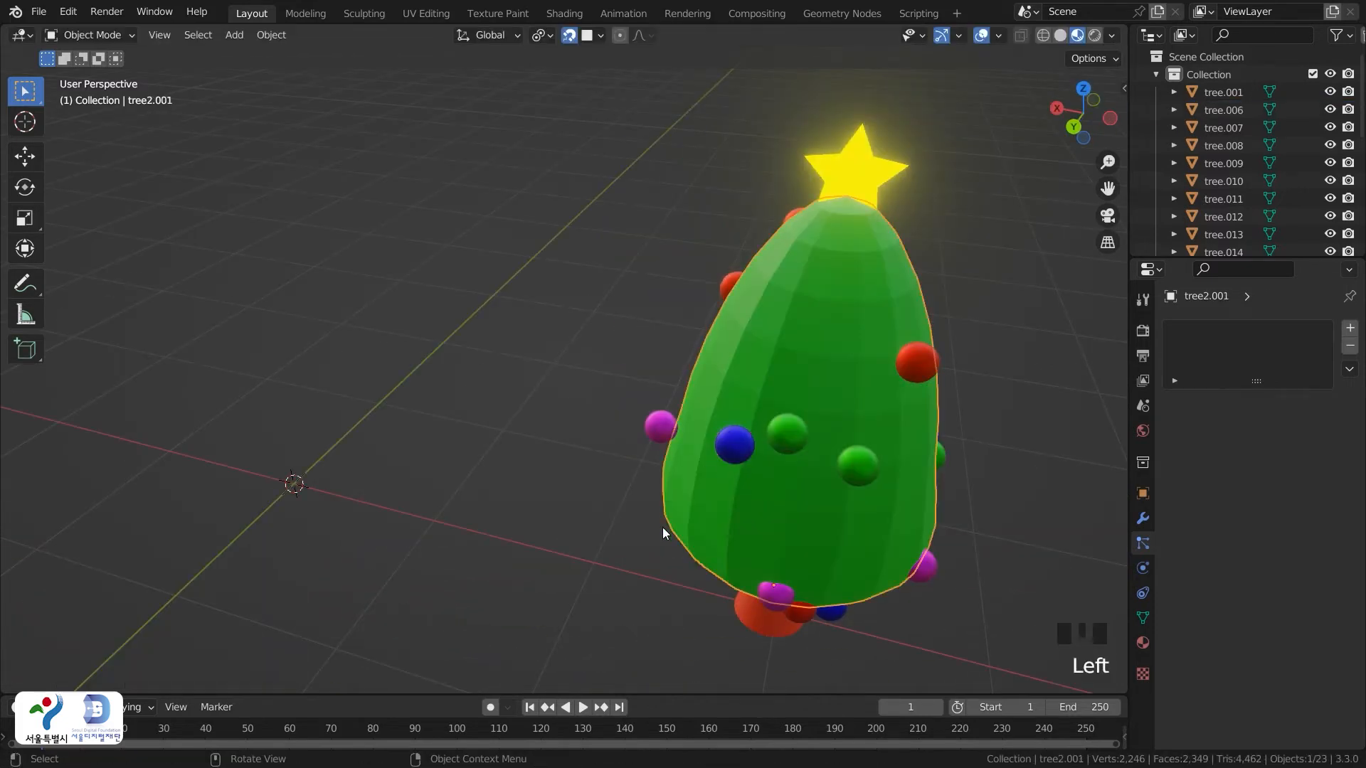
Examine the distribution of the balls around the whole tree, finishing in the front view
middle_drag(663, 527, 830, 589)
scroll(828, 416, down, 1)
middle_drag(827, 421, 853, 296)
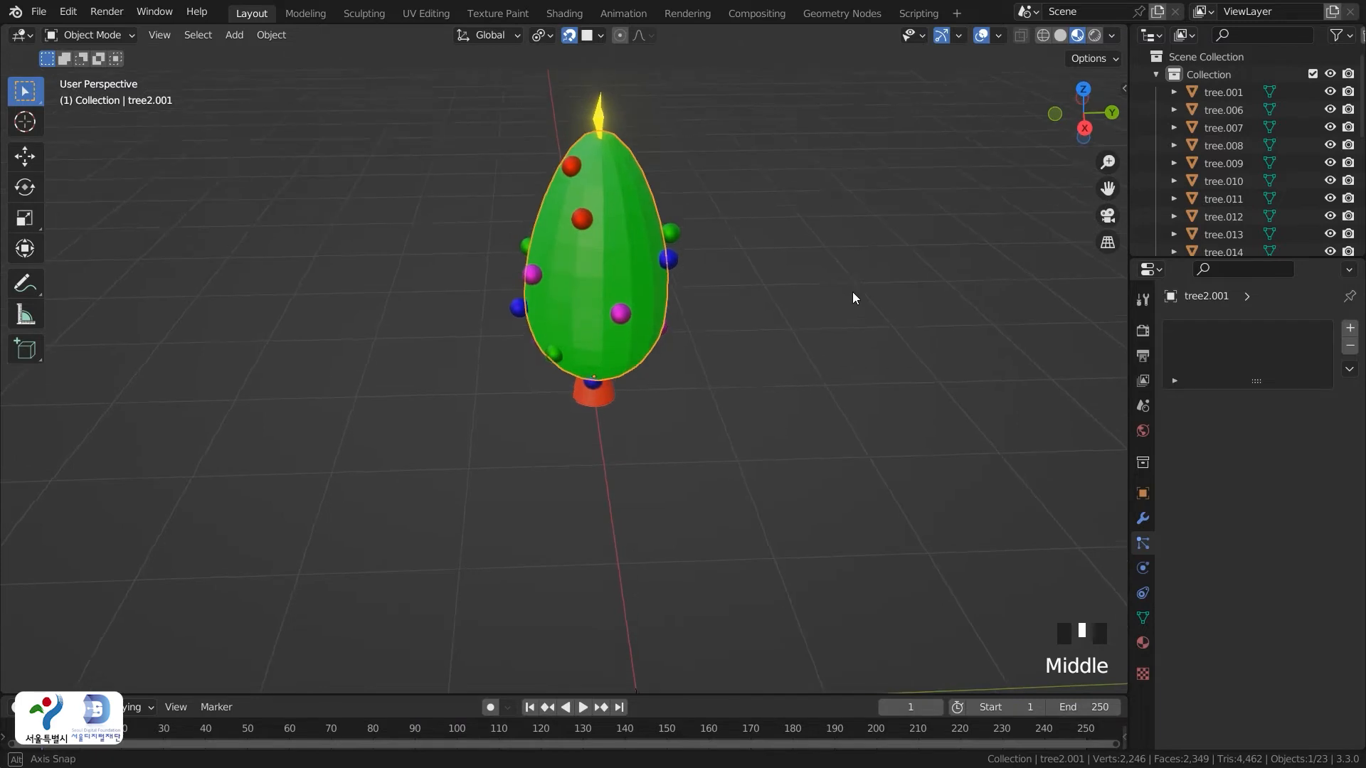
scroll(704, 372, up, 2)
middle_drag(705, 372, 616, 364)
middle_drag(617, 398, 504, 477)
key(grave)
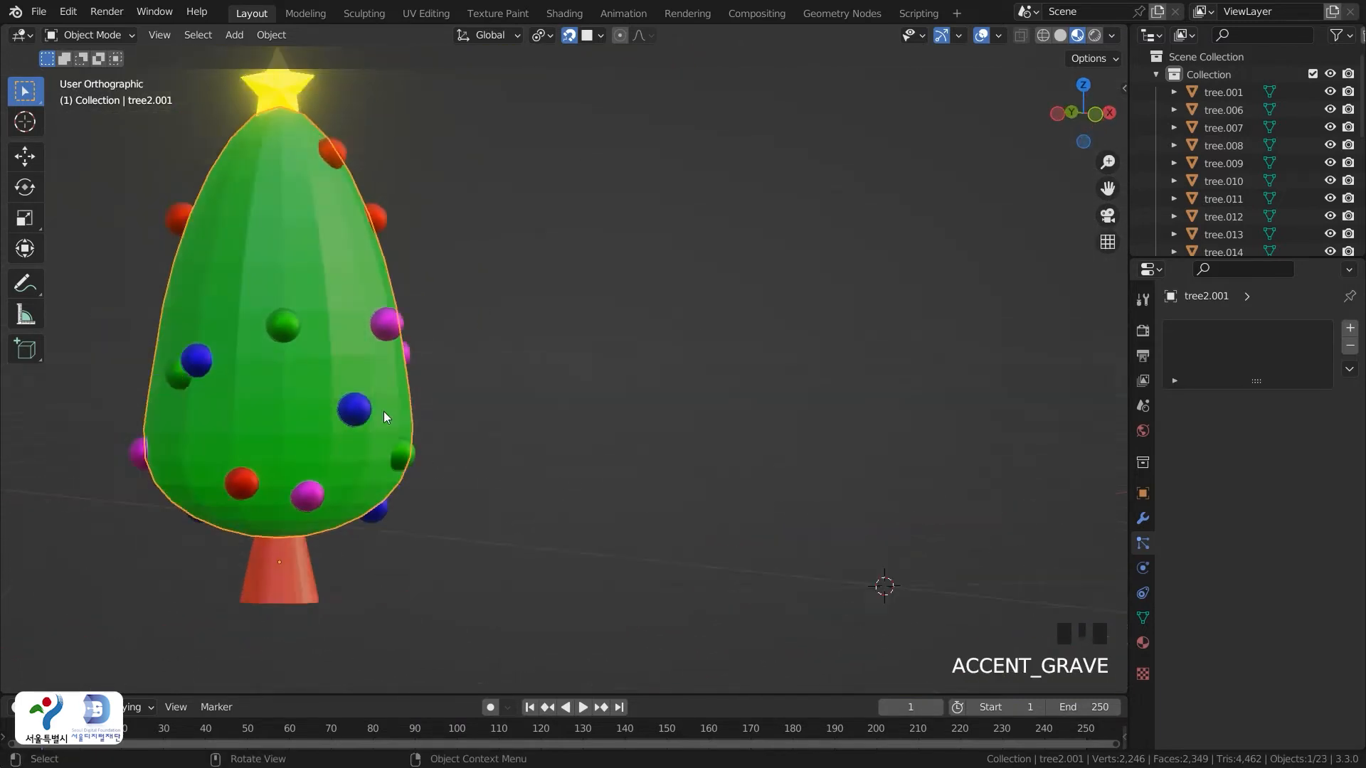
shift+middle_drag(460, 469, 505, 551)
scroll(506, 546, down, 3)
Join the star, foliage, trunk and all balls into a single object
click(656, 612)
drag(644, 603, 290, 153)
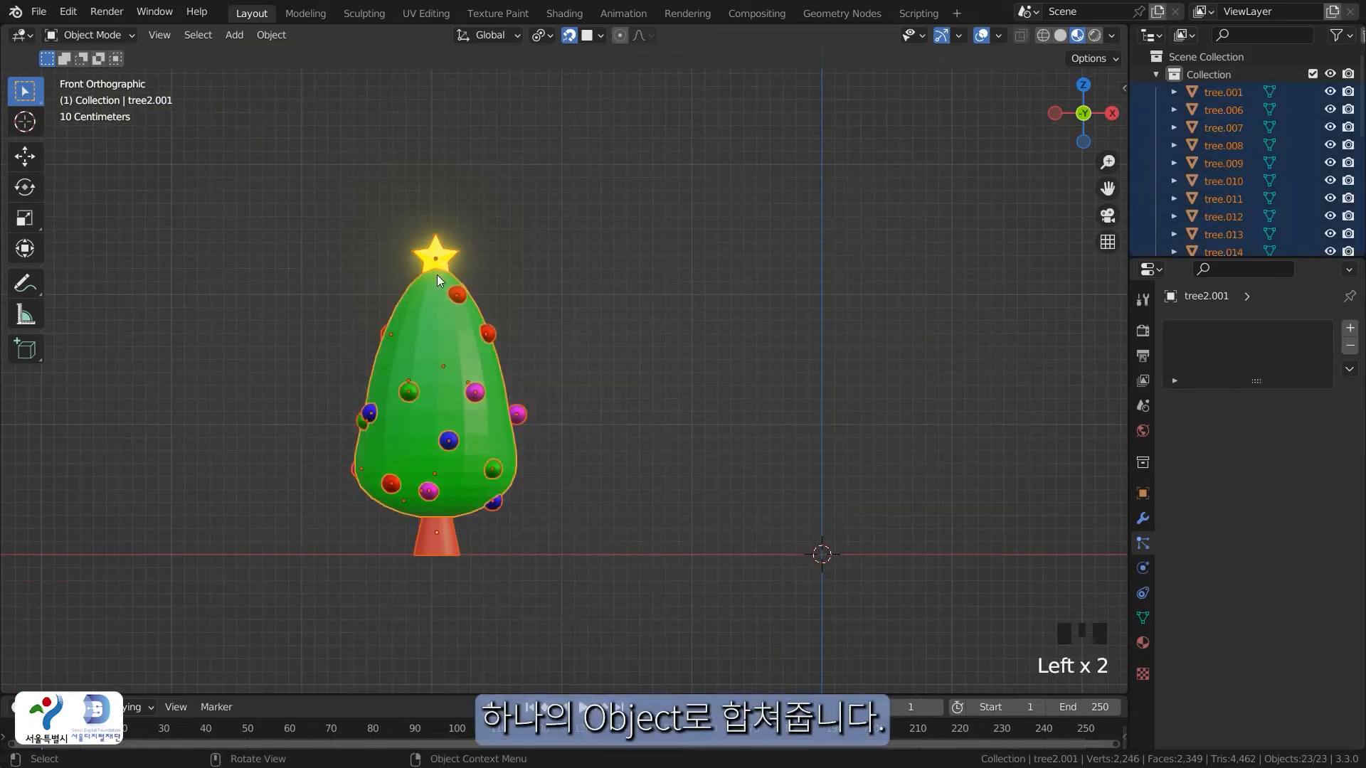
click(693, 496)
drag(635, 610, 320, 242)
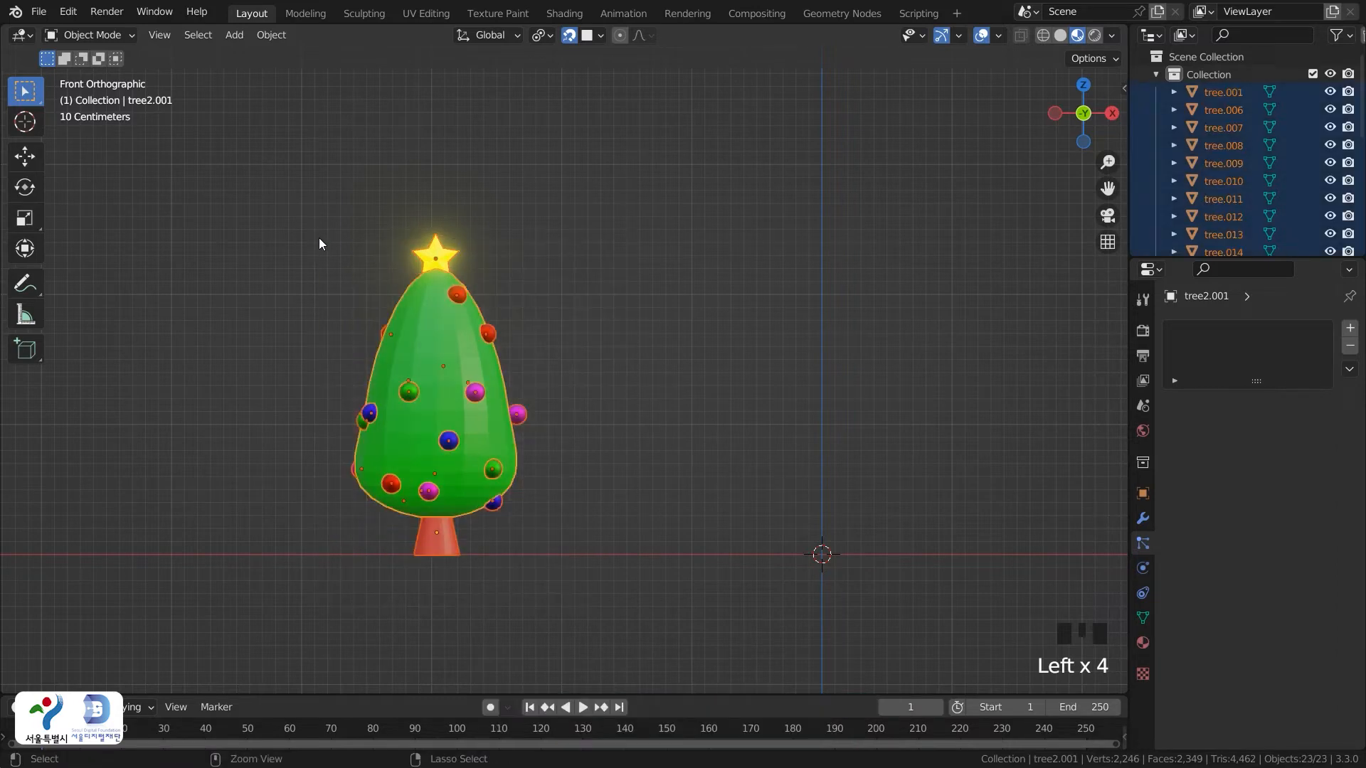
key(ctrl+j)
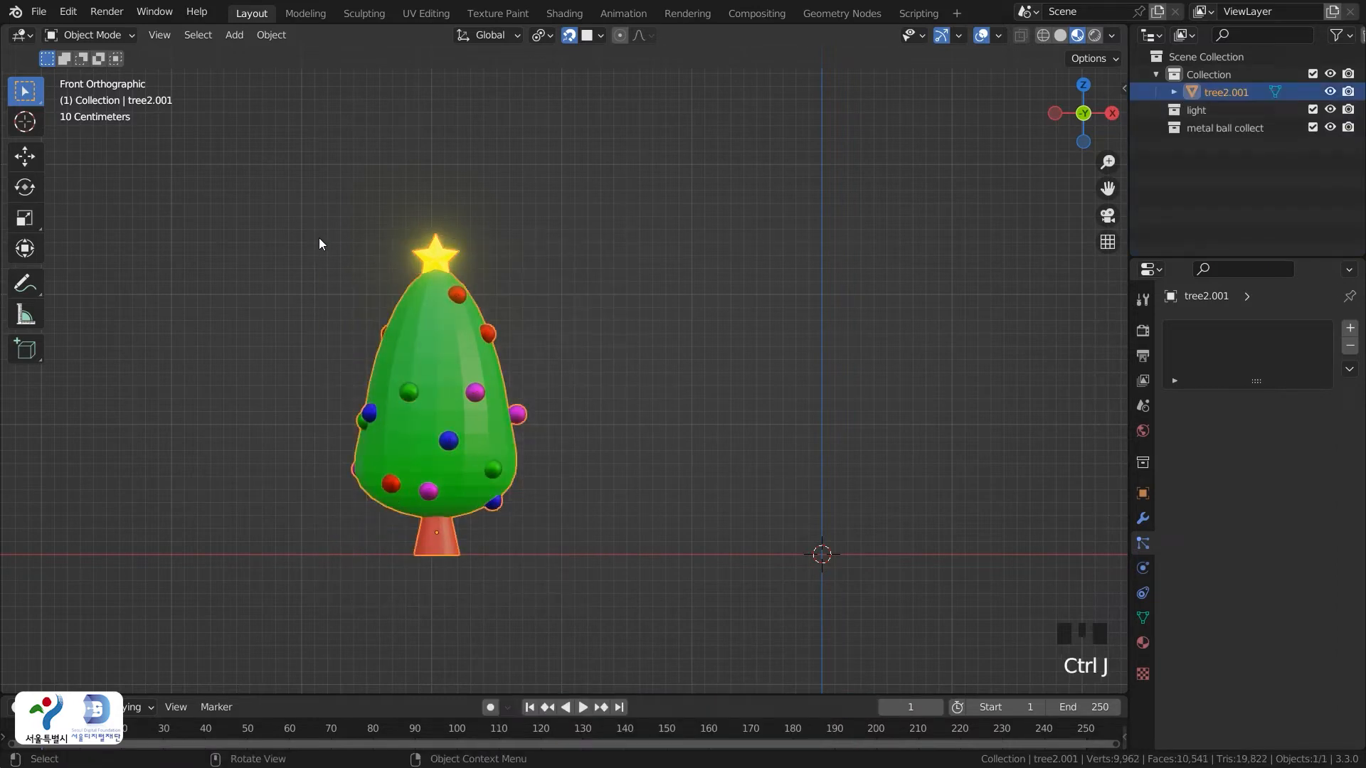
In the front view, move the joined tree about 3.35 m in the negative X direction
middle_drag(532, 498, 708, 455)
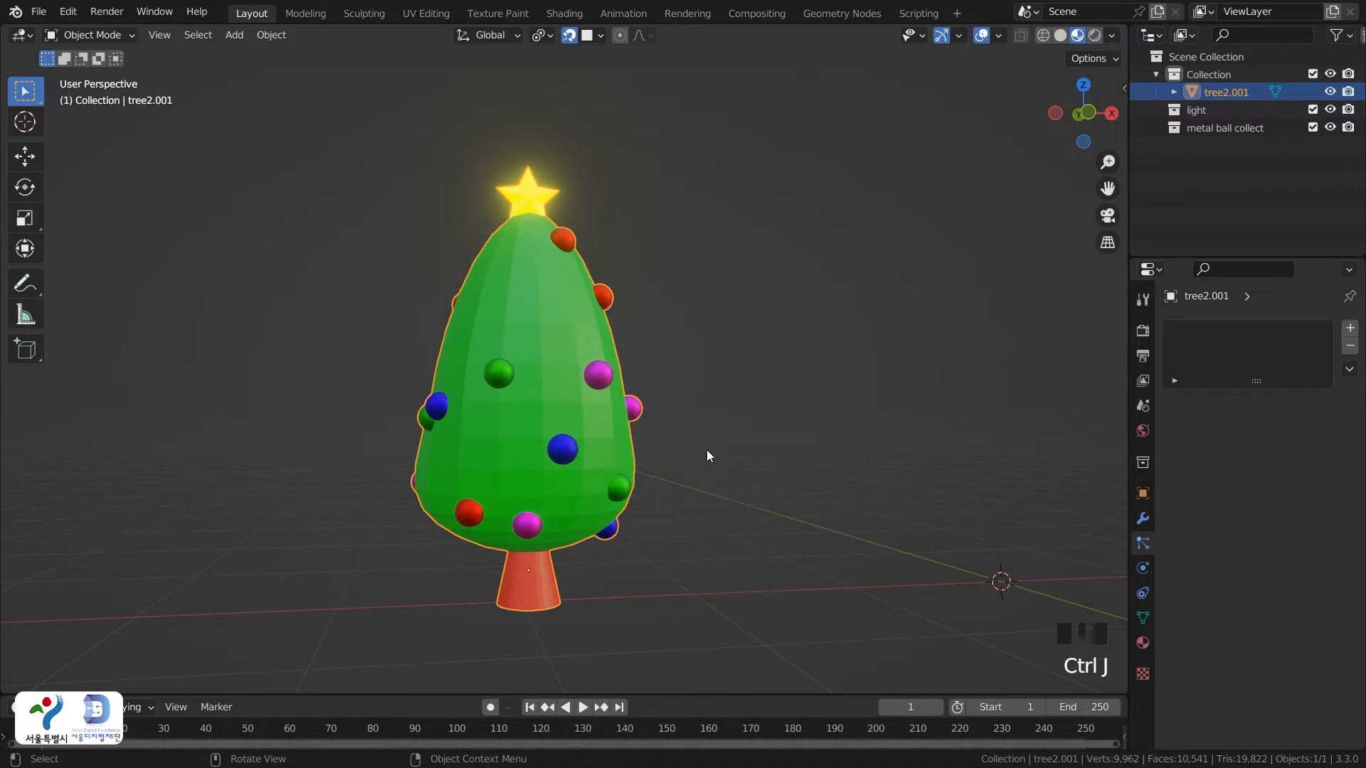
click(725, 462)
click(585, 446)
middle_drag(585, 447, 629, 445)
key(grave)
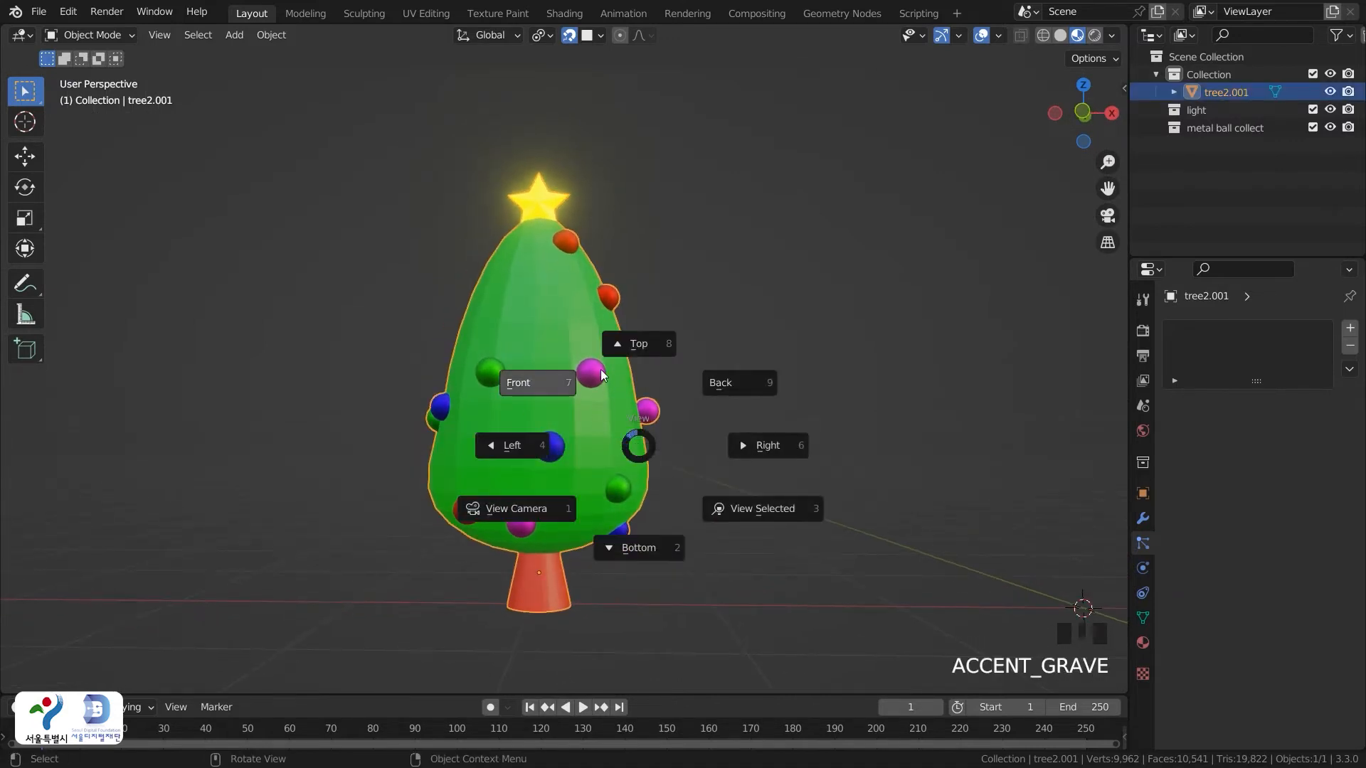
click(535, 384)
scroll(640, 512, down, 6)
drag(427, 202, 681, 488)
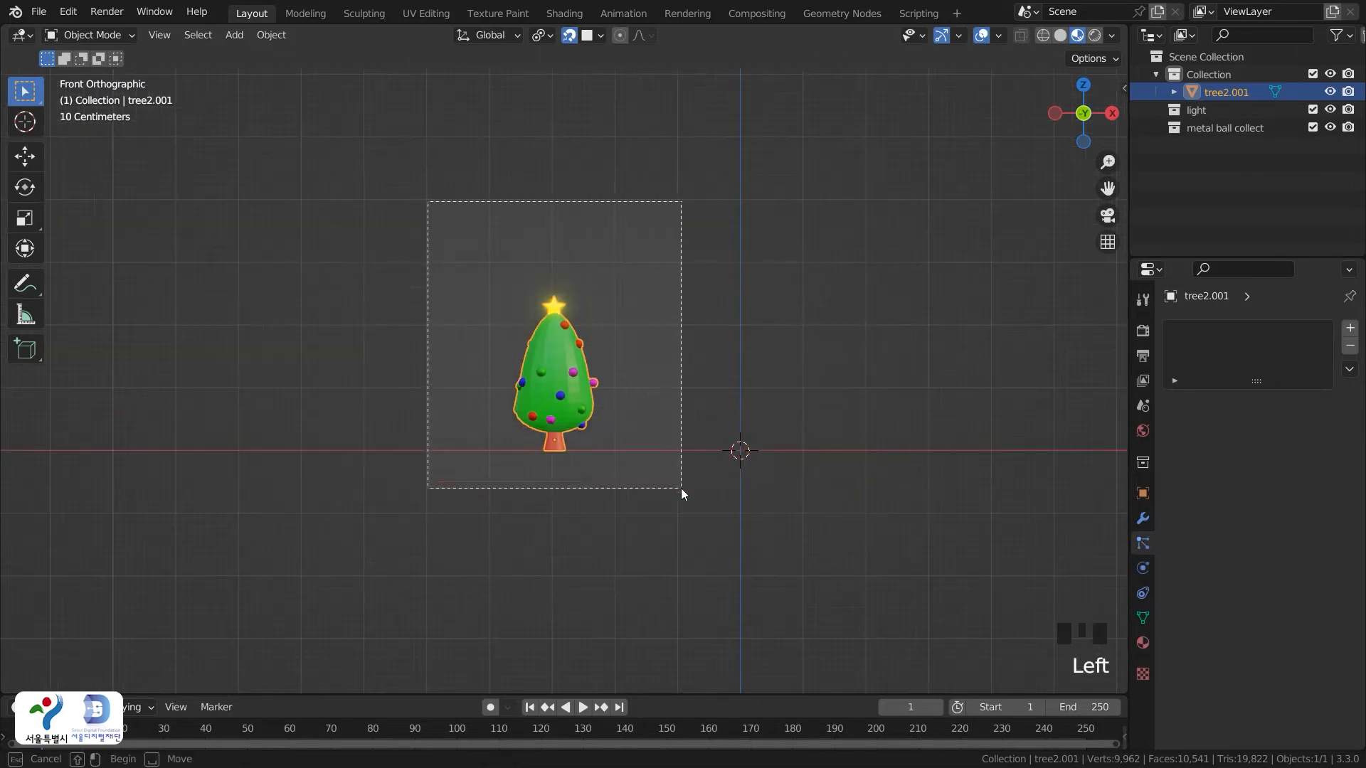
key(g)
click(472, 488)
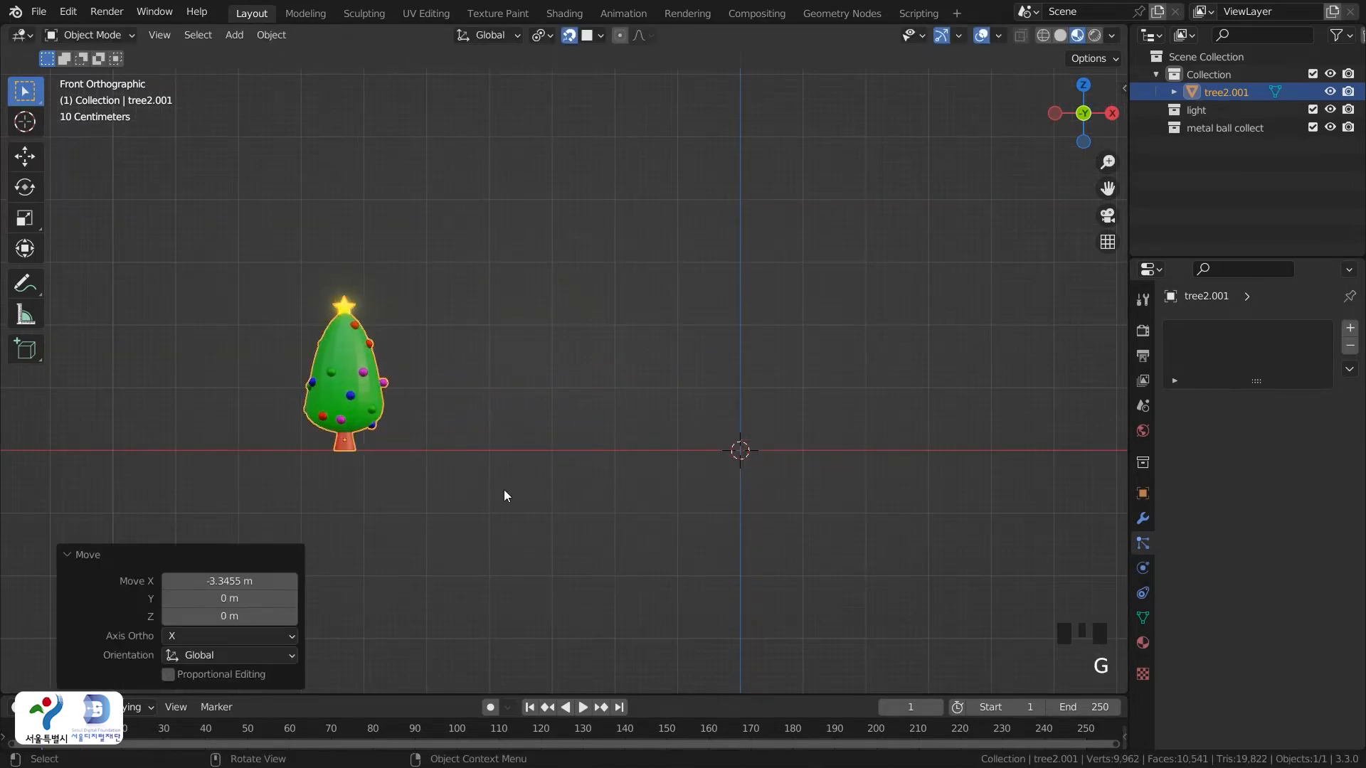
click(395, 417)
Append the objects box1 to box5 from box.blend in the Metaverse folder
scroll(532, 447, up, 2)
shift+middle_drag(719, 480, 639, 468)
click(39, 12)
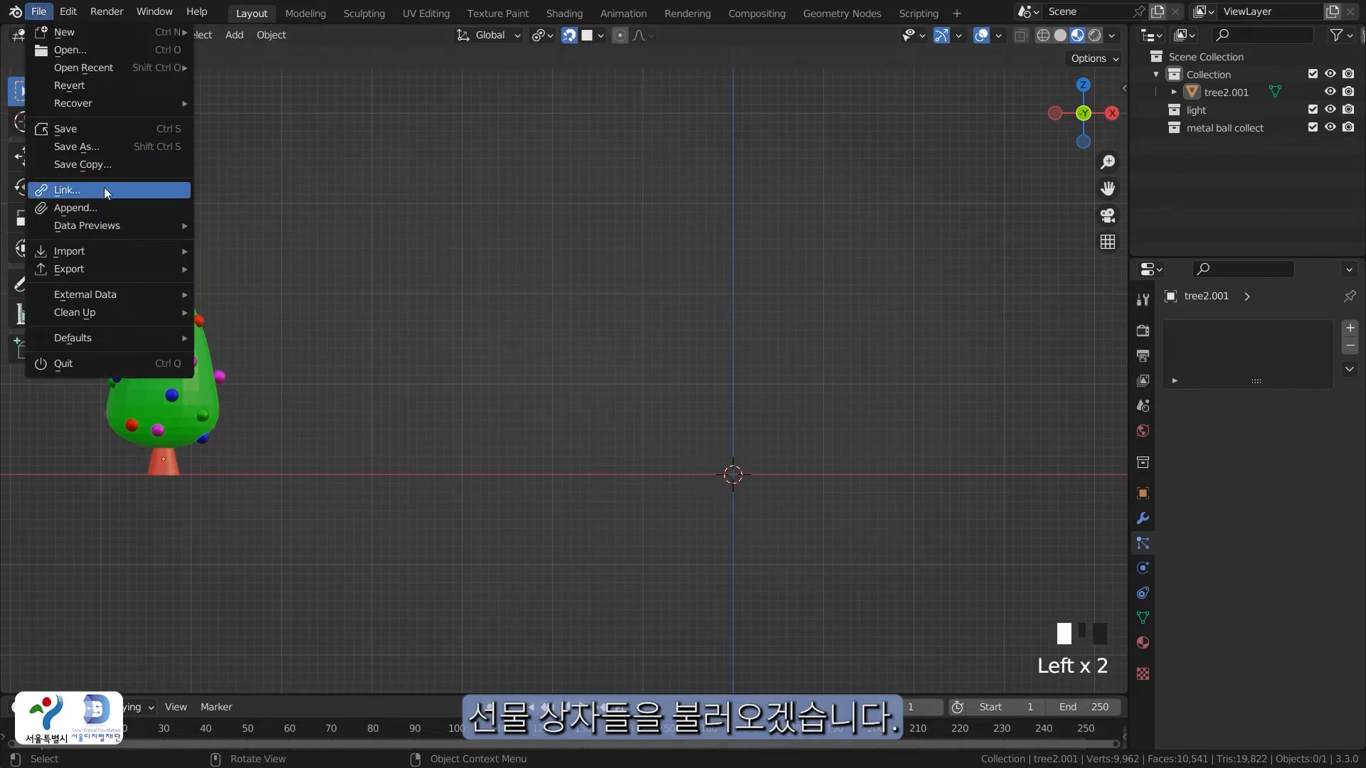
click(111, 208)
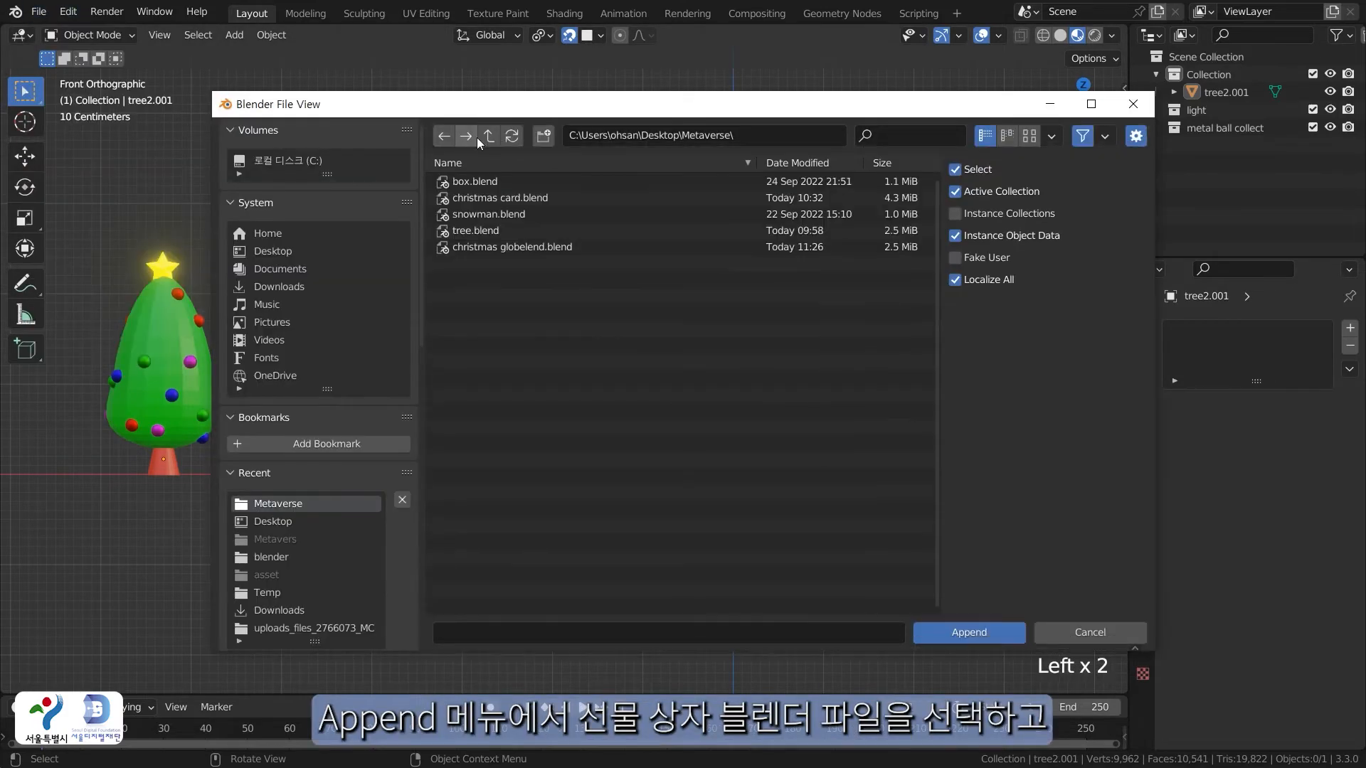
double_click(489, 182)
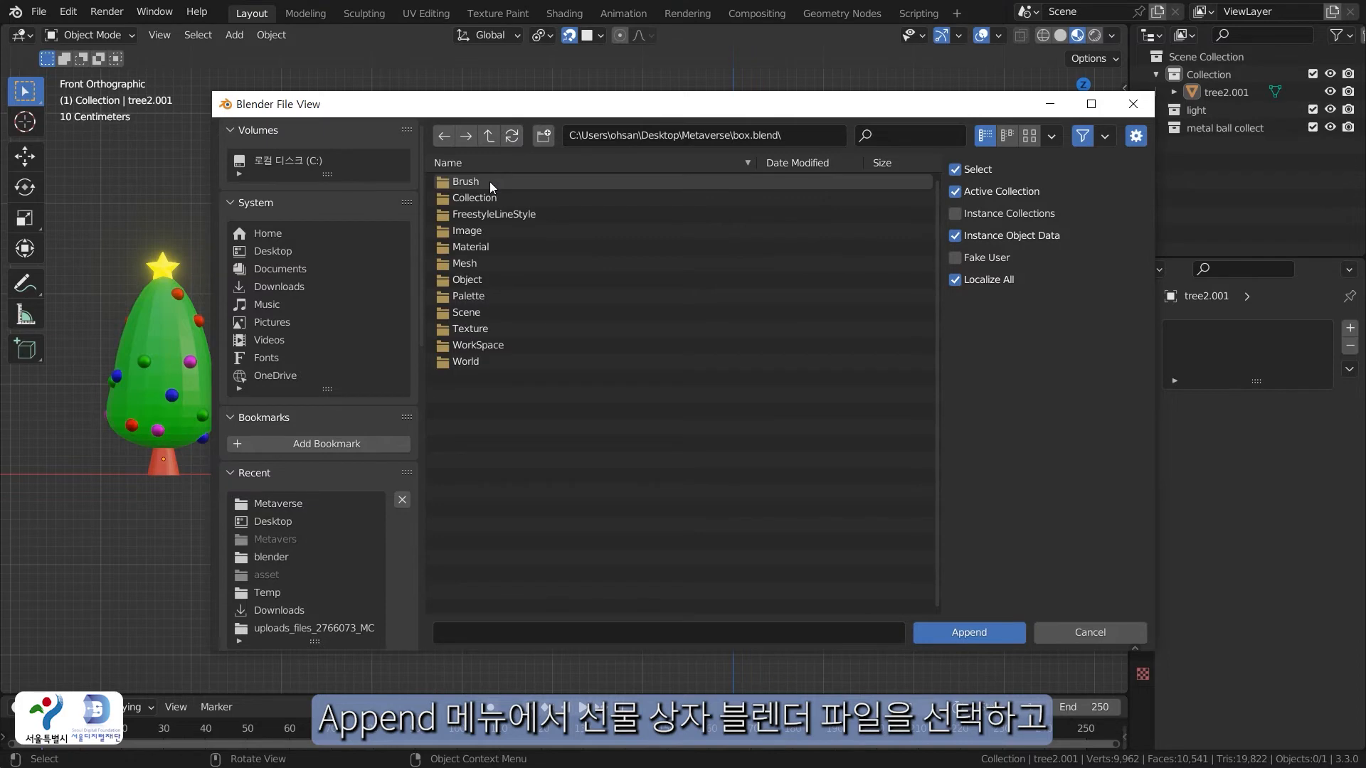
click(494, 283)
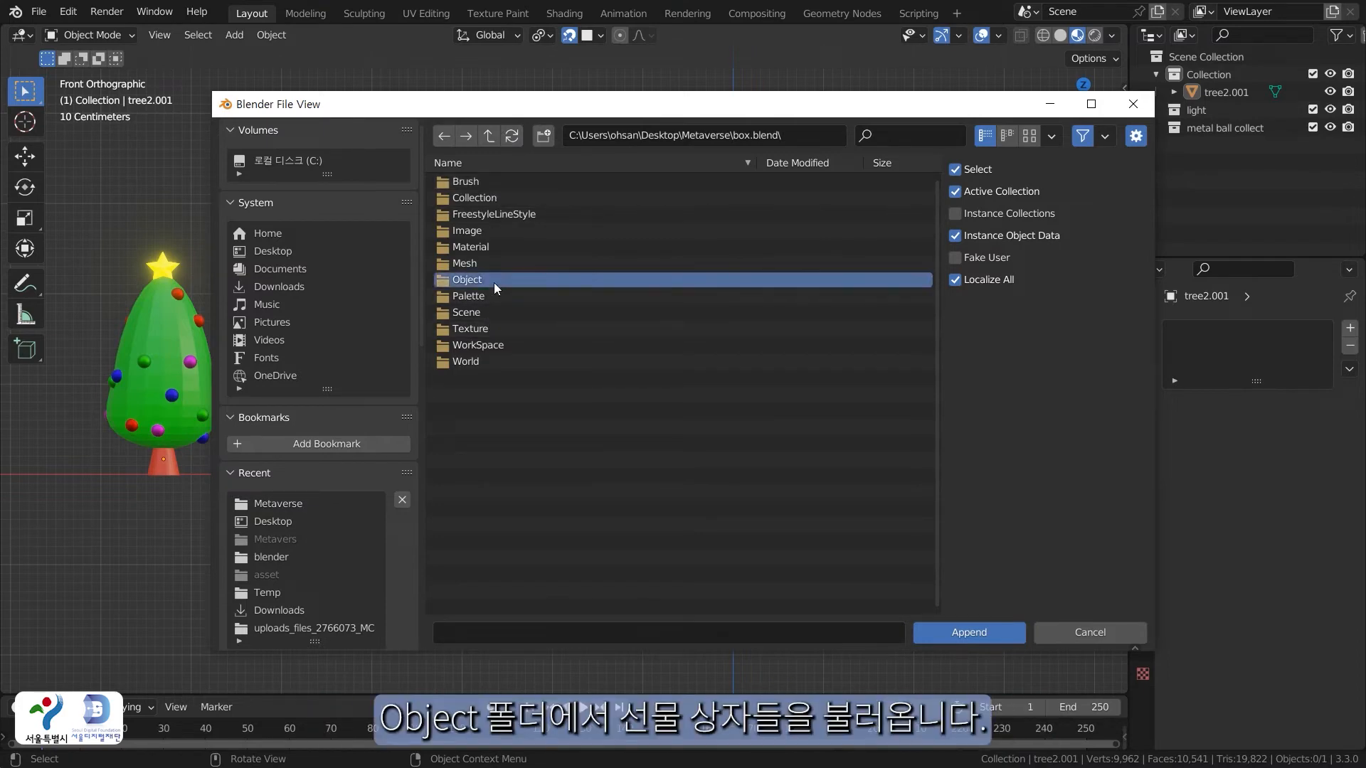
double_click(479, 283)
drag(512, 315, 460, 184)
click(949, 626)
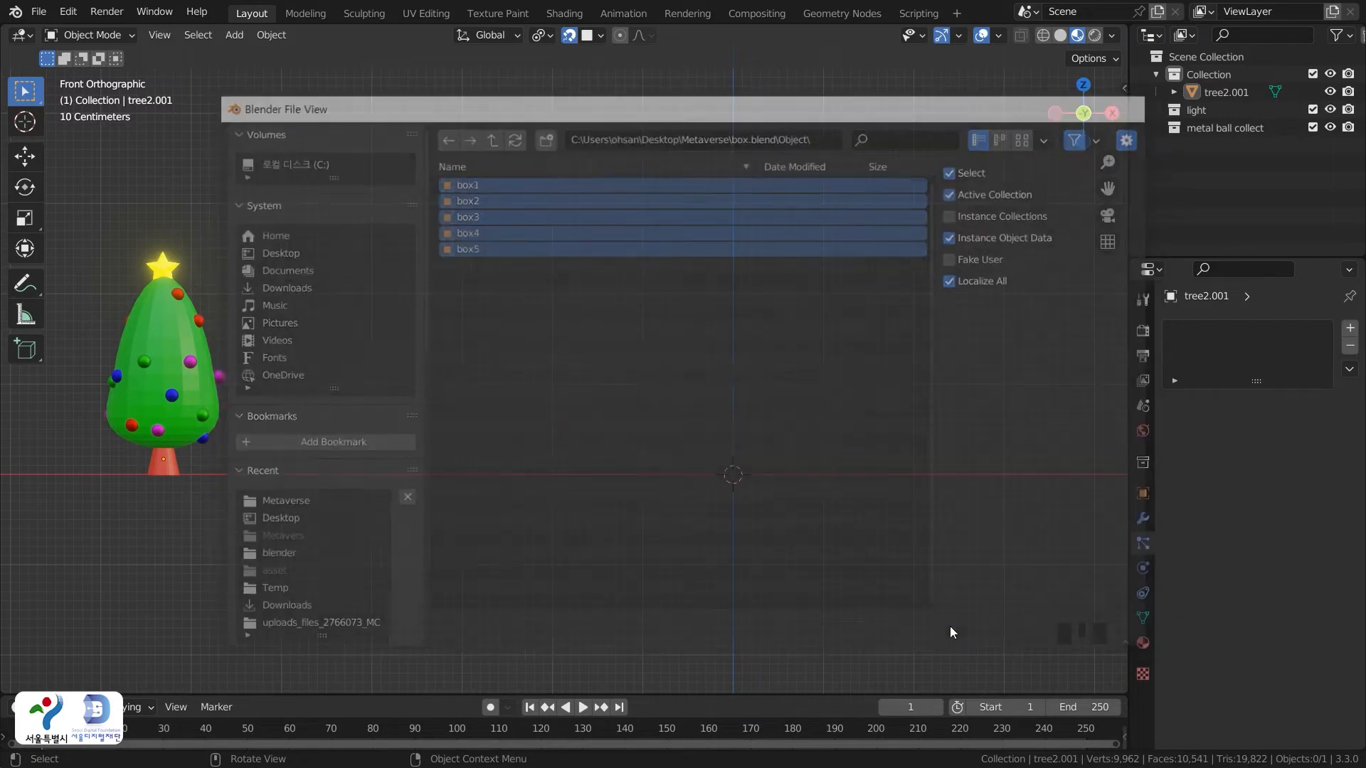
scroll(601, 535, down, 6)
click(612, 530)
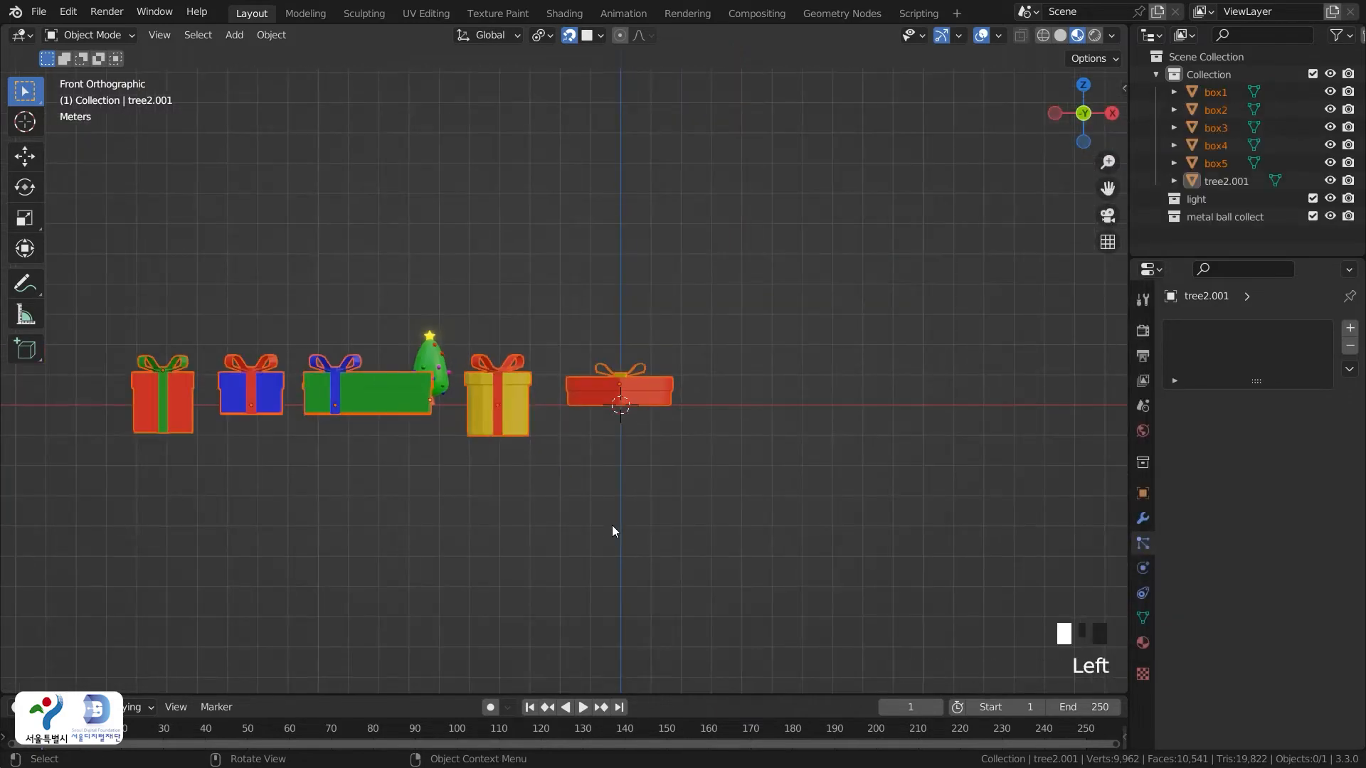
Set the origin of the red heart-shaped gift box to its geometry
click(218, 411)
ctrl+click(251, 391)
ctrl+click(356, 391)
ctrl+click(510, 397)
ctrl+click(652, 386)
right_click(652, 386)
mouse_move(651, 385)
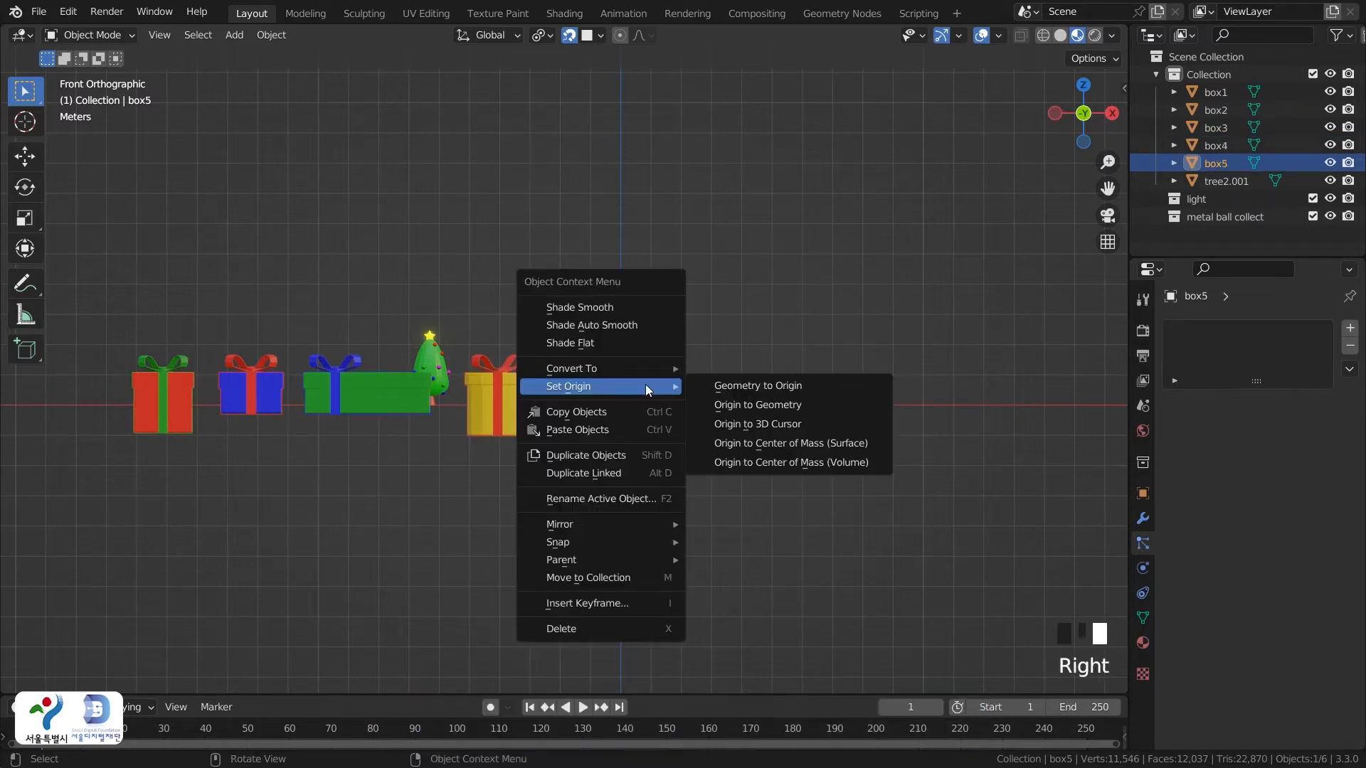
click(792, 410)
click(599, 458)
click(664, 408)
Scale the red, blue, green and yellow gift boxes down together to about a quarter of their size, leaving out the heart box
scroll(663, 429, up, 1)
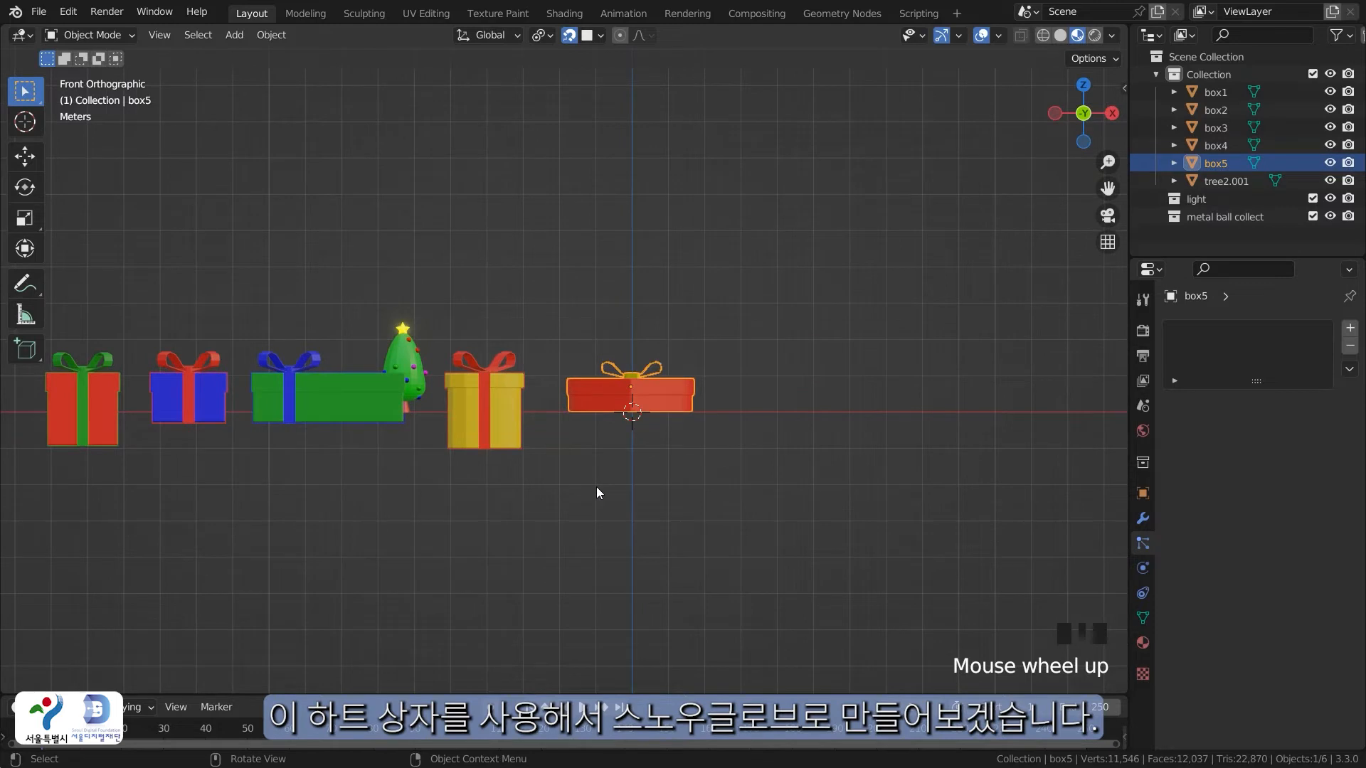
shift+middle_drag(604, 475, 728, 537)
click(680, 479)
click(565, 498)
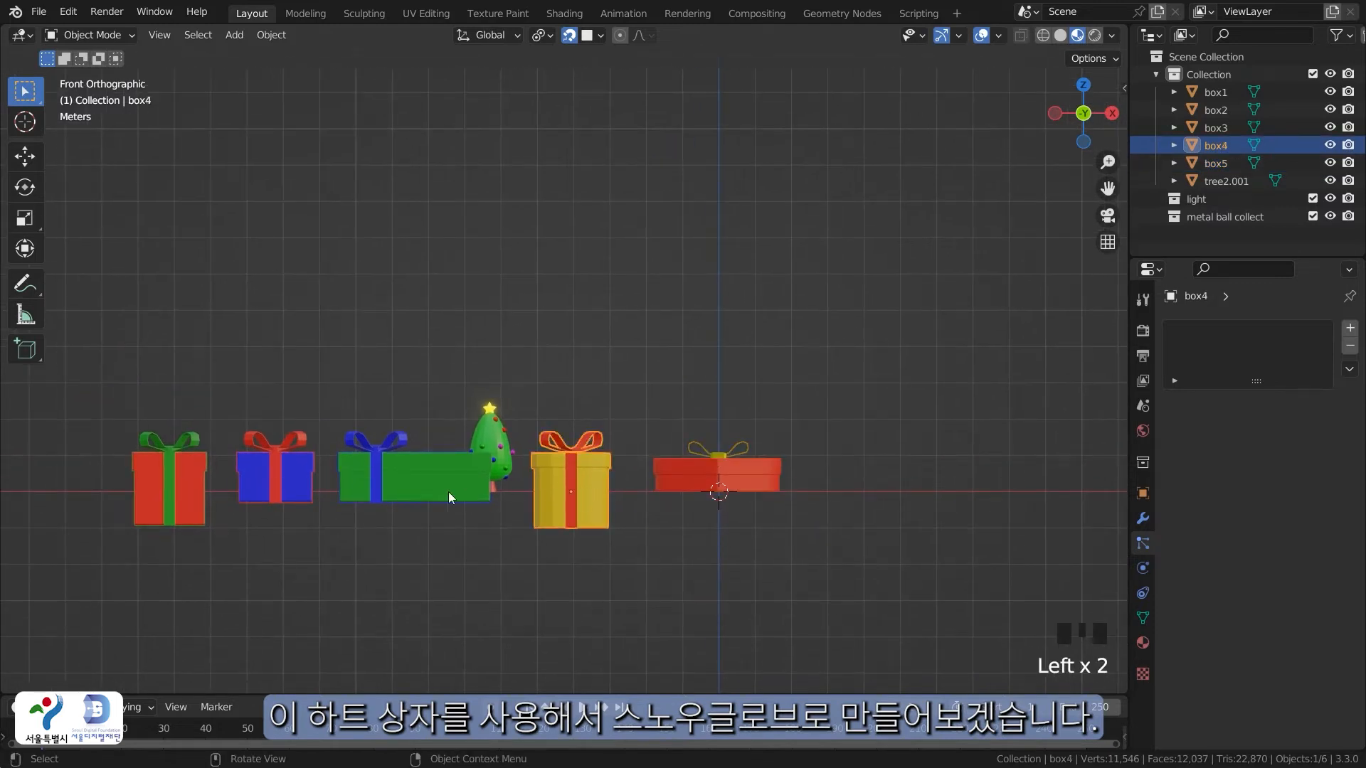
shift+click(409, 484)
shift+click(238, 476)
shift+click(171, 491)
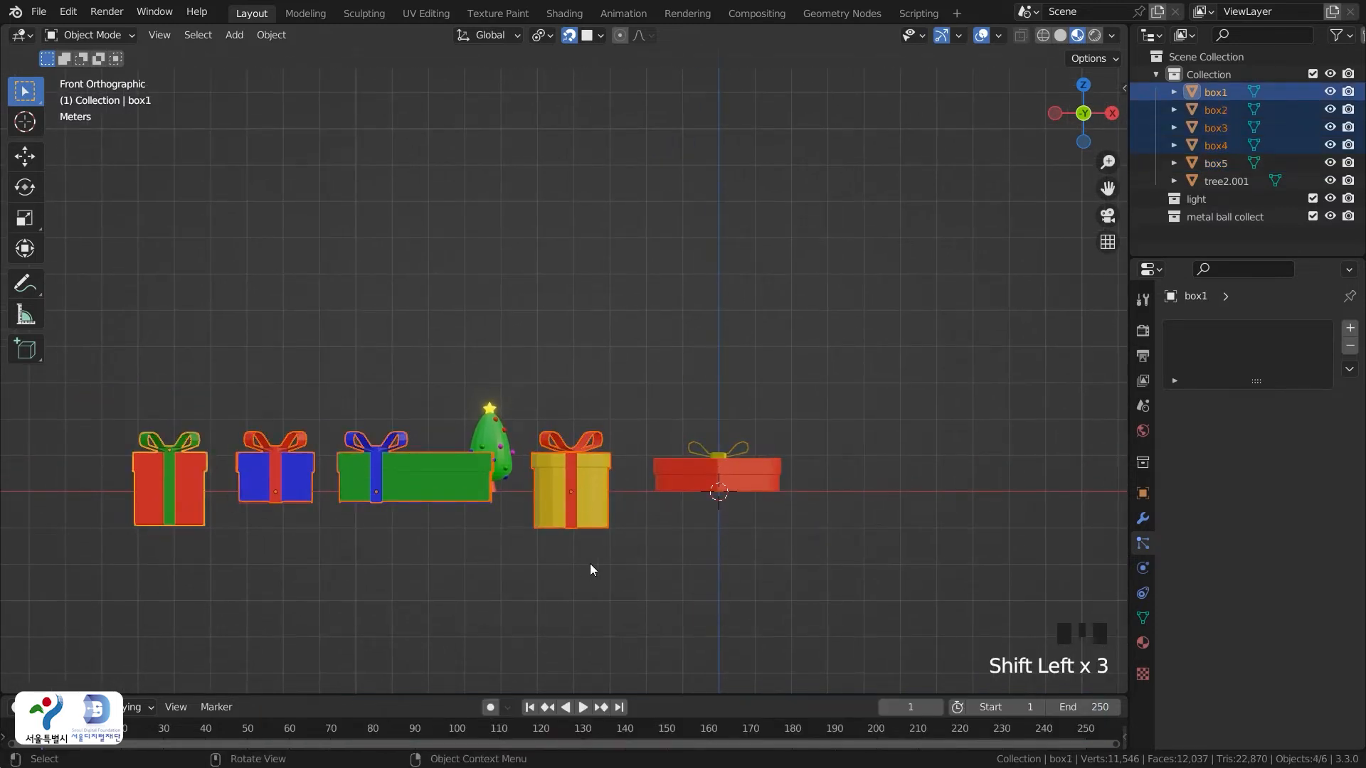
key(s)
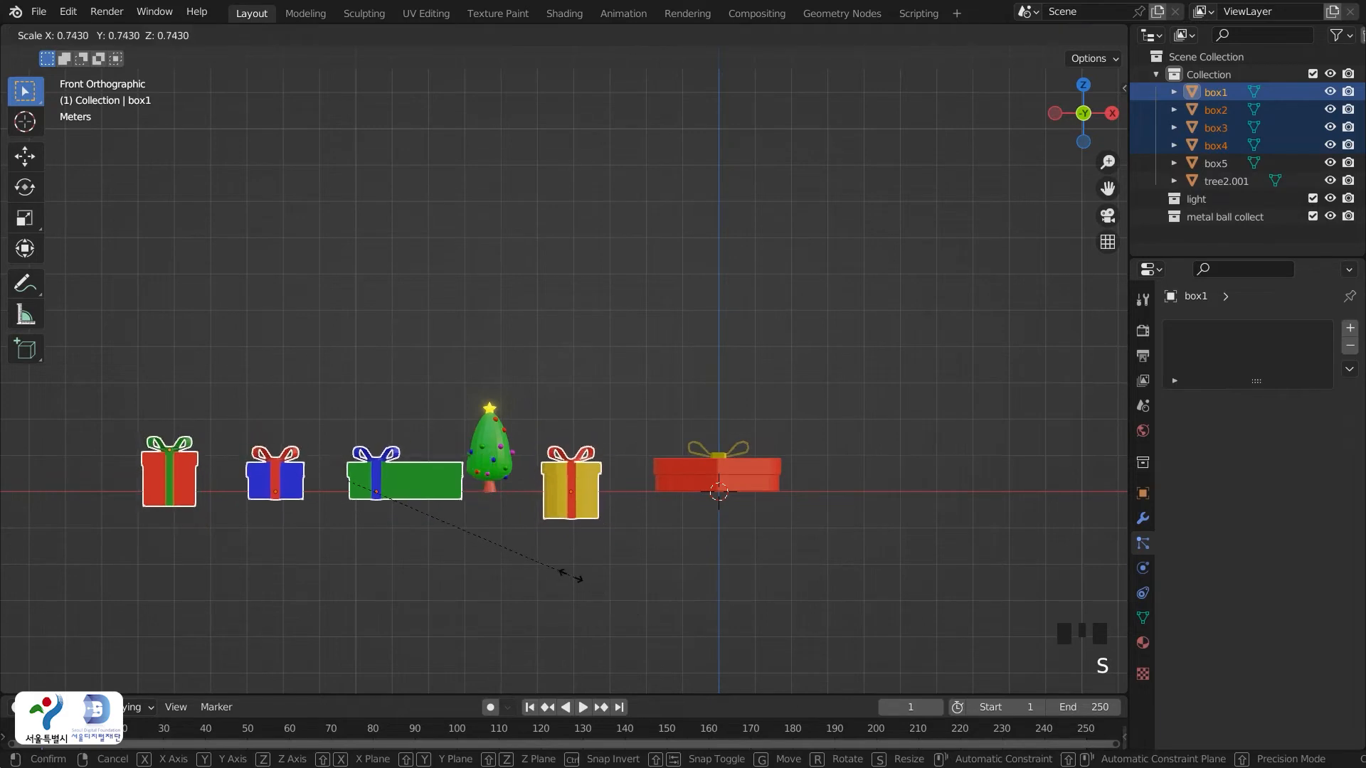
click(419, 507)
Delete the long rectangular green gift box with the blue ribbon
drag(309, 424, 394, 507)
key(x)
click(395, 508)
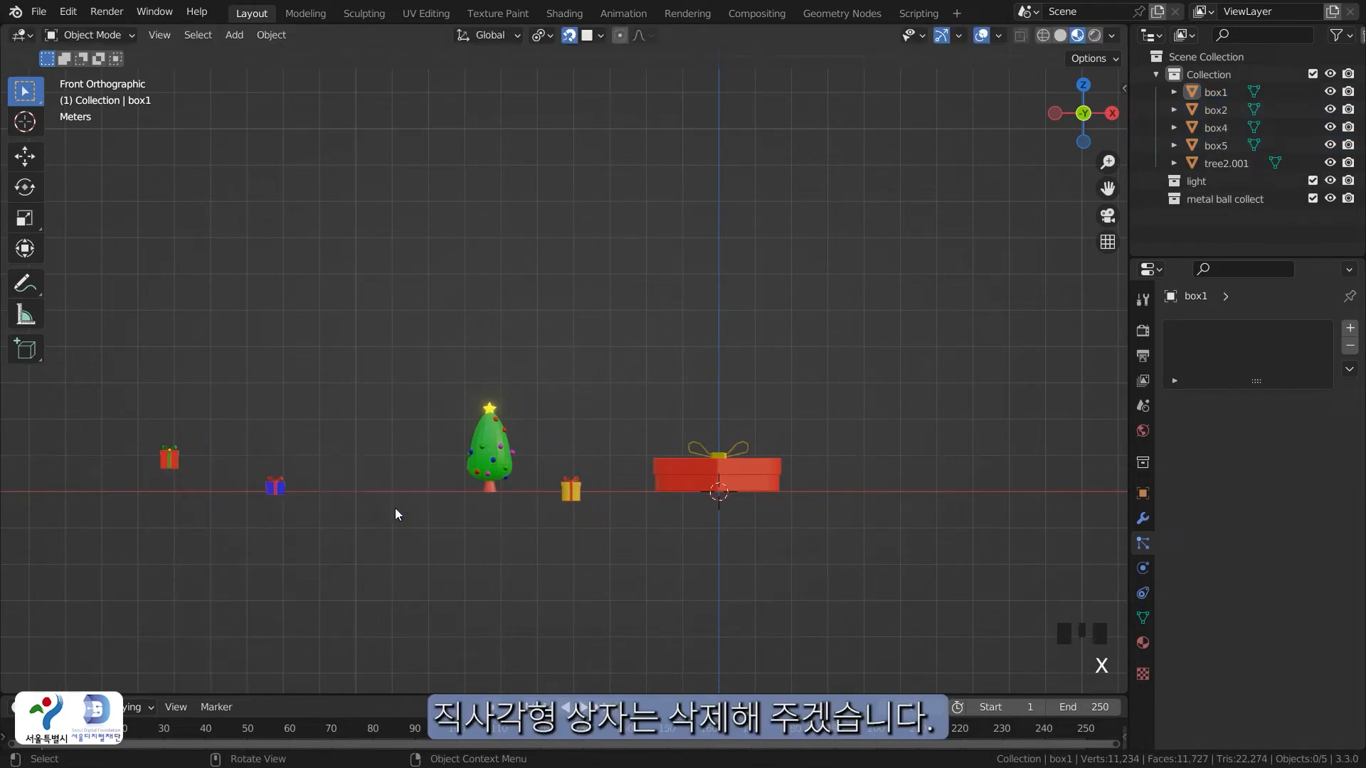
Move the small red and blue boxes to the tree's left side and the yellow box close to its right side
drag(121, 467, 220, 469)
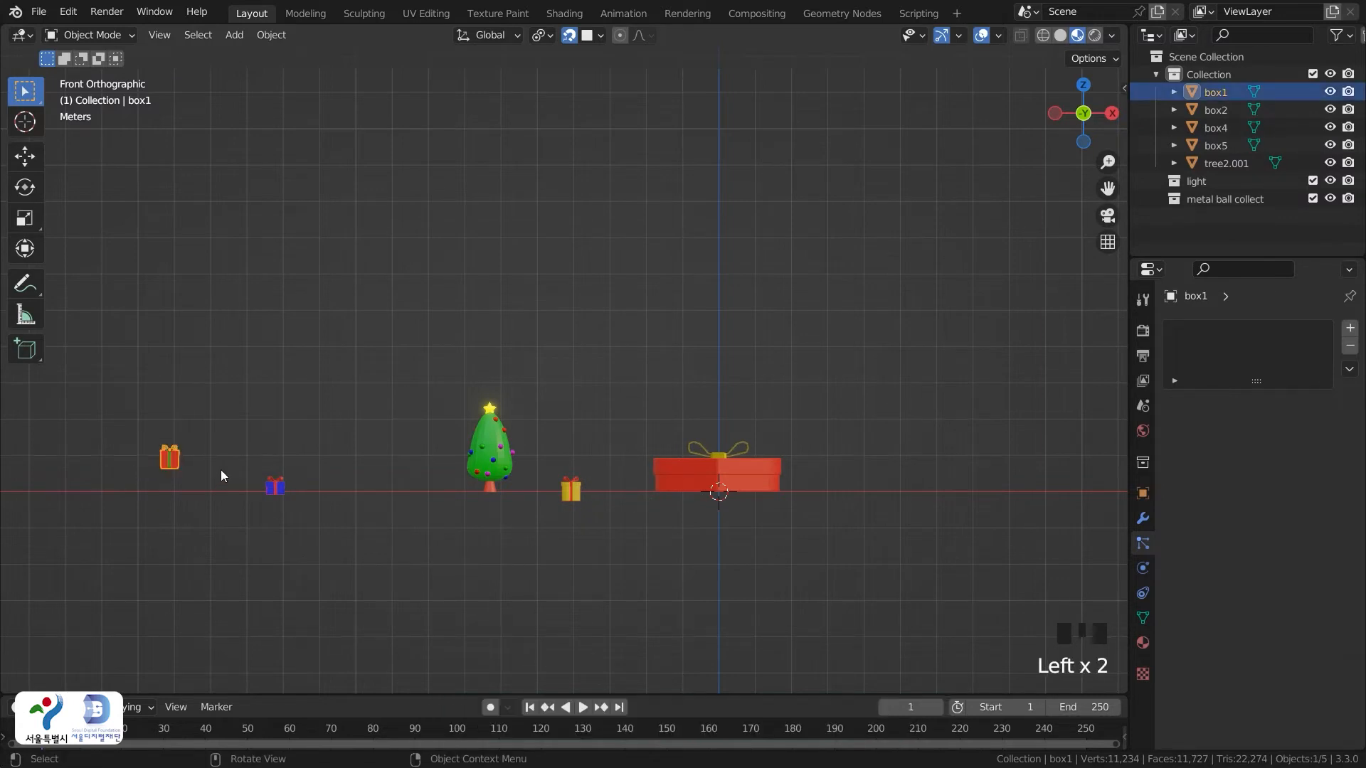
key(g)
click(261, 498)
click(274, 488)
key(g)
click(453, 502)
click(568, 490)
key(g)
click(545, 512)
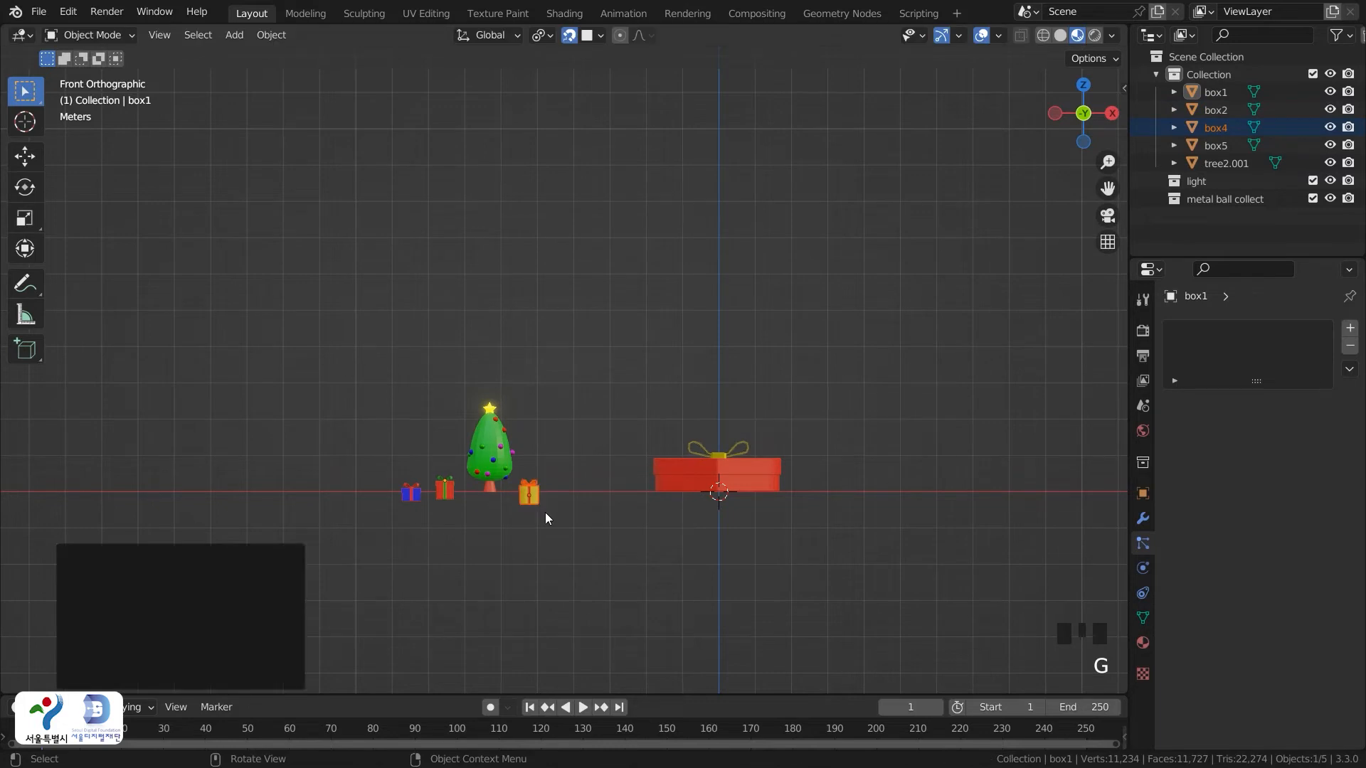
Separate the lower body of the heart-shaped box from its lid as its own object
click(660, 485)
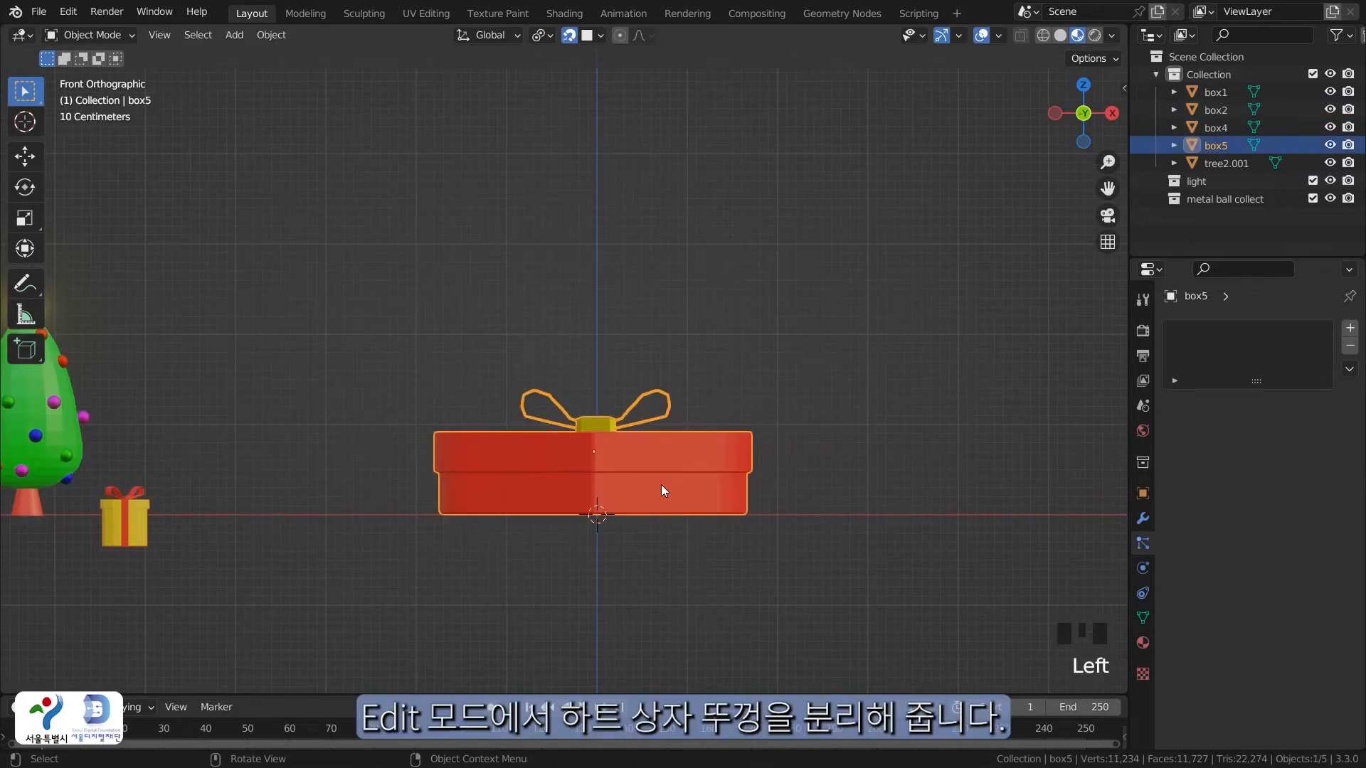
key(Tab)
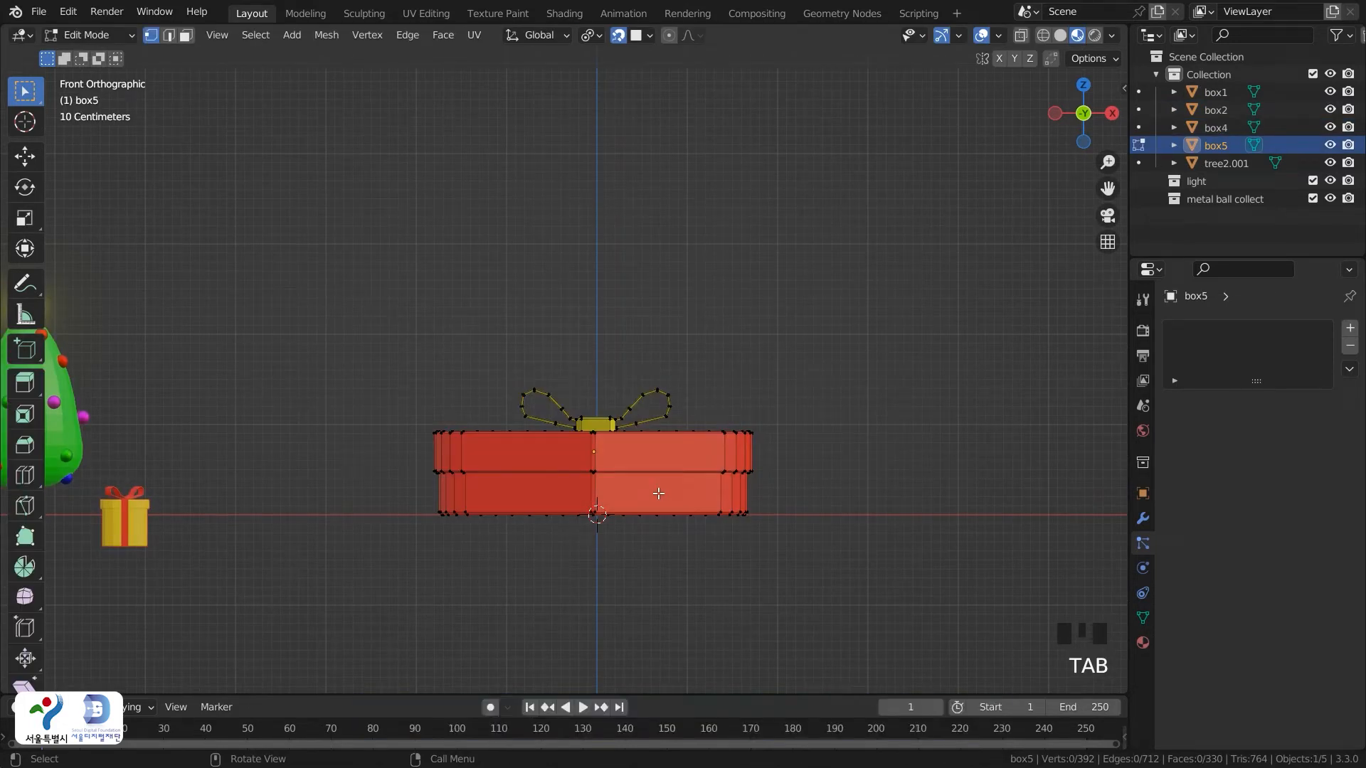
key(l)
key(p)
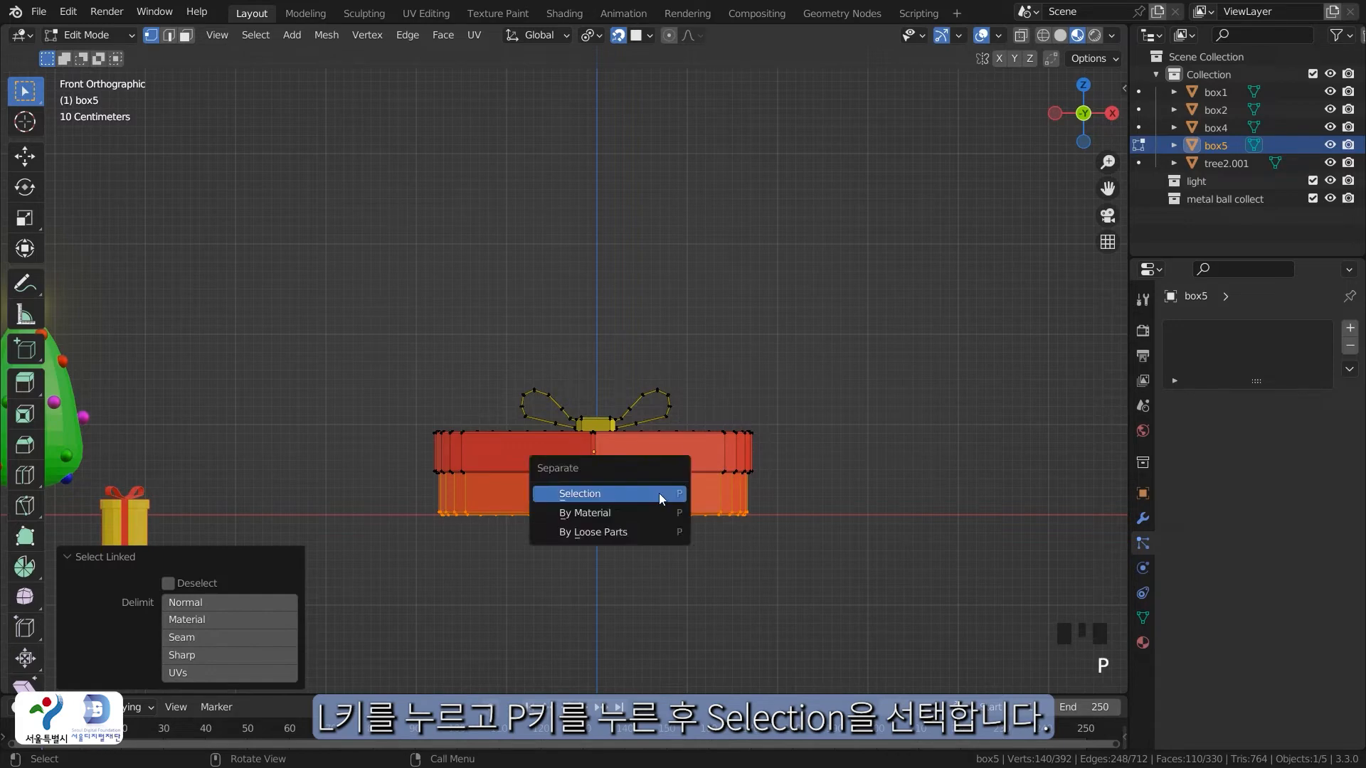
click(659, 493)
key(Tab)
Raise the heart box's lid and bow about 3.94 m along Z, and move it further up to leave generous working space
click(665, 495)
click(658, 447)
key(g)
key(z)
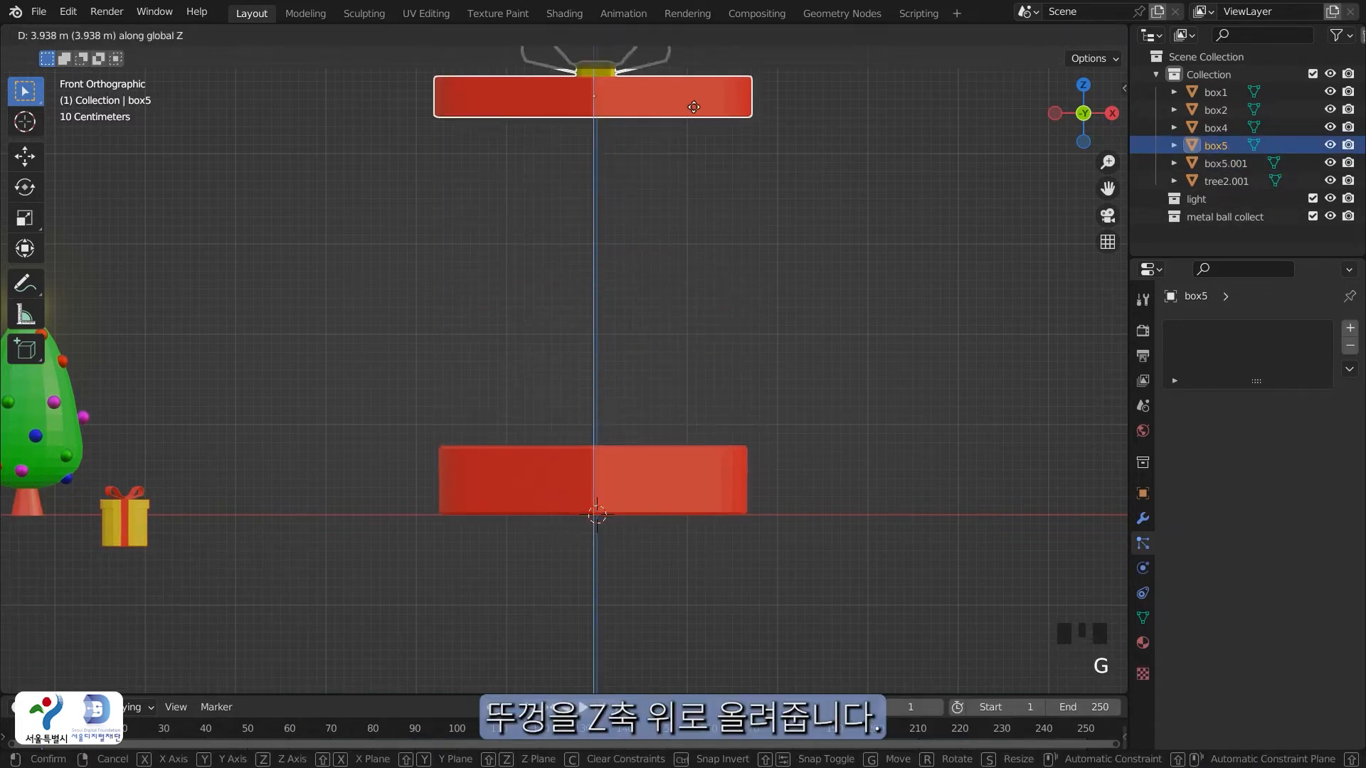
click(696, 113)
scroll(704, 155, down, 3)
key(g)
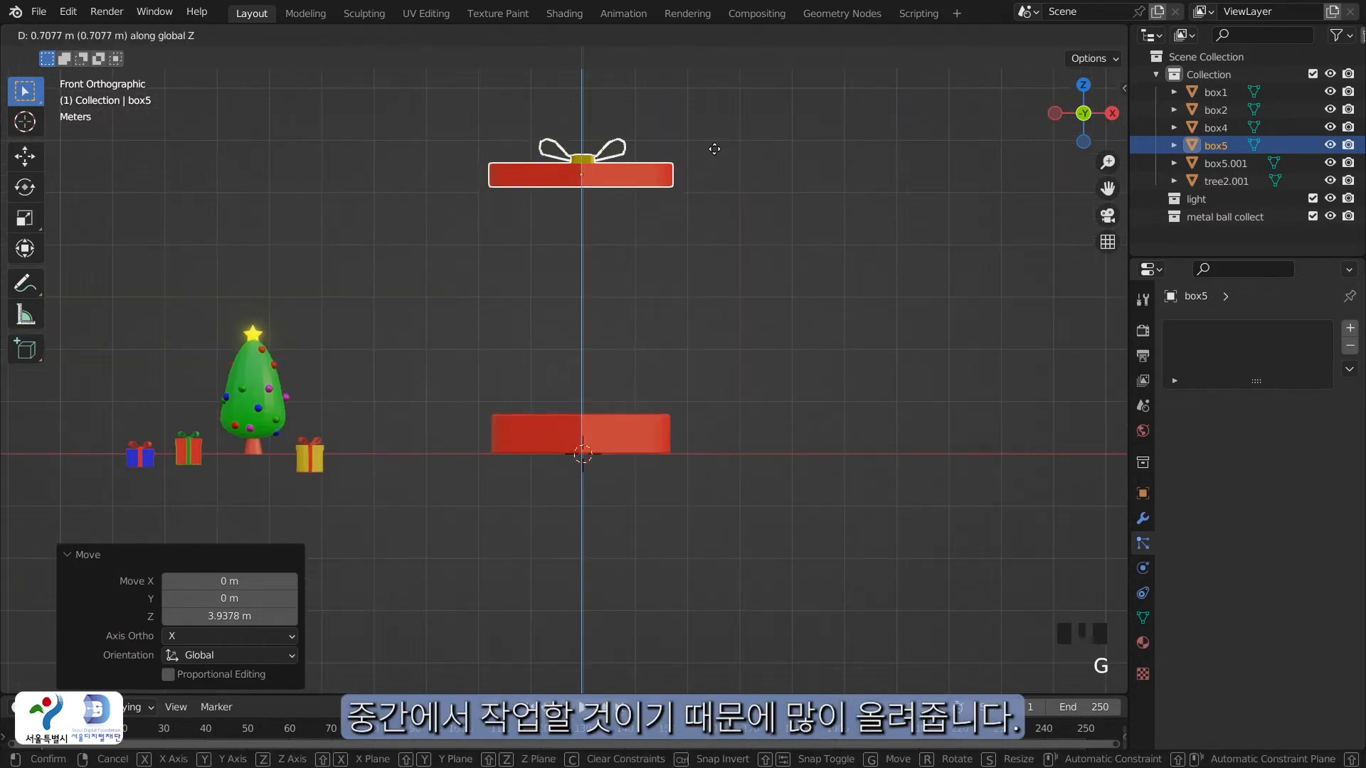
click(725, 89)
click(692, 256)
click(228, 364)
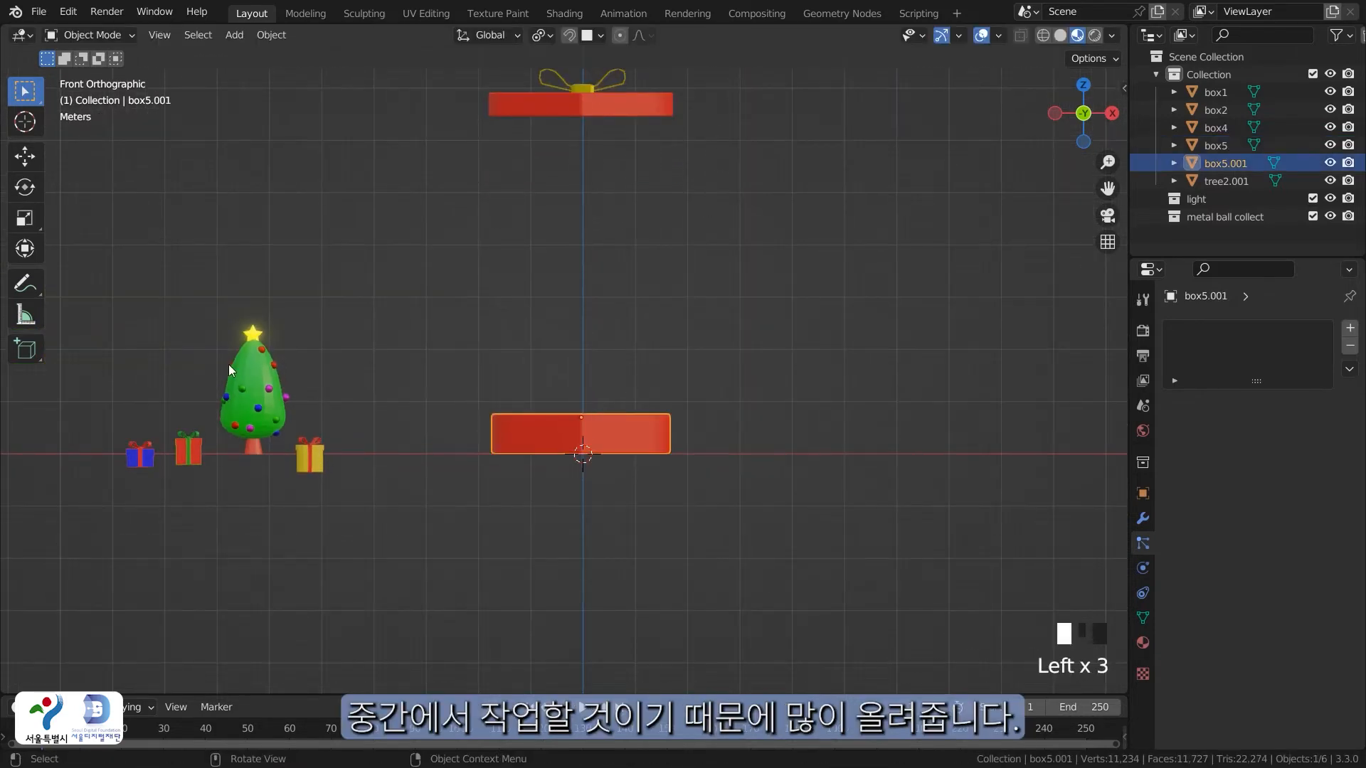
shift+middle_drag(448, 385, 542, 369)
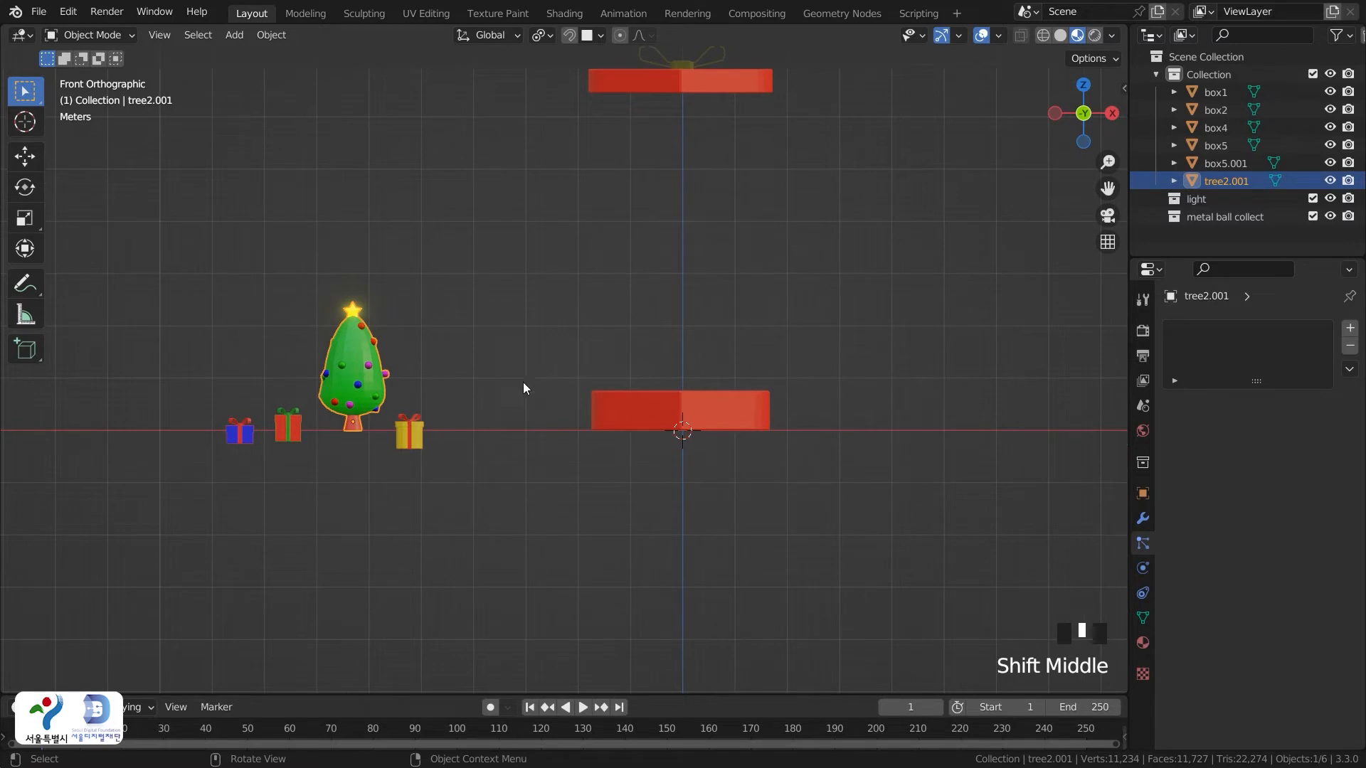
click(413, 471)
click(409, 445)
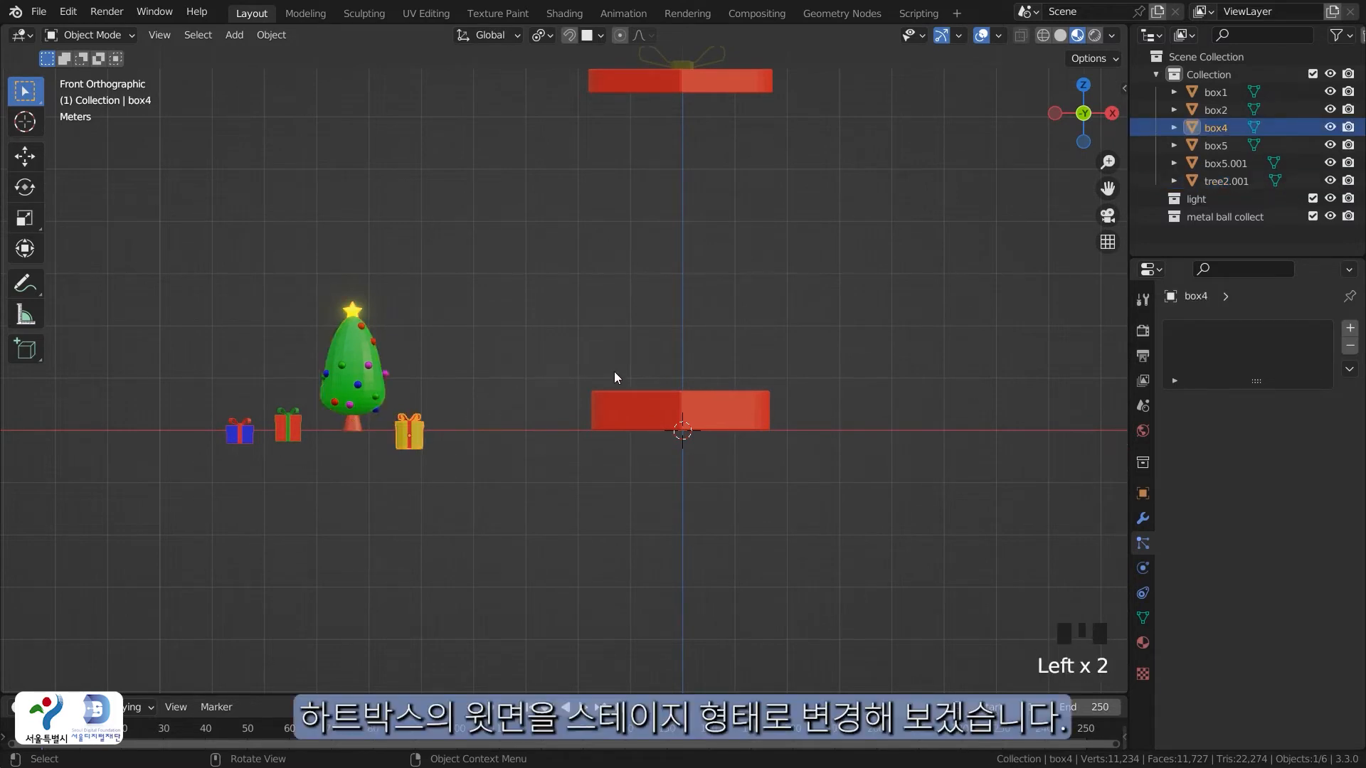
Inset the top face of the heart-shaped base about 0.48 m and extrude the inner heart upward as a raised stage
middle_drag(687, 377, 633, 463)
scroll(690, 427, up, 4)
click(626, 485)
key(Tab)
key(3)
click(631, 477)
key(i)
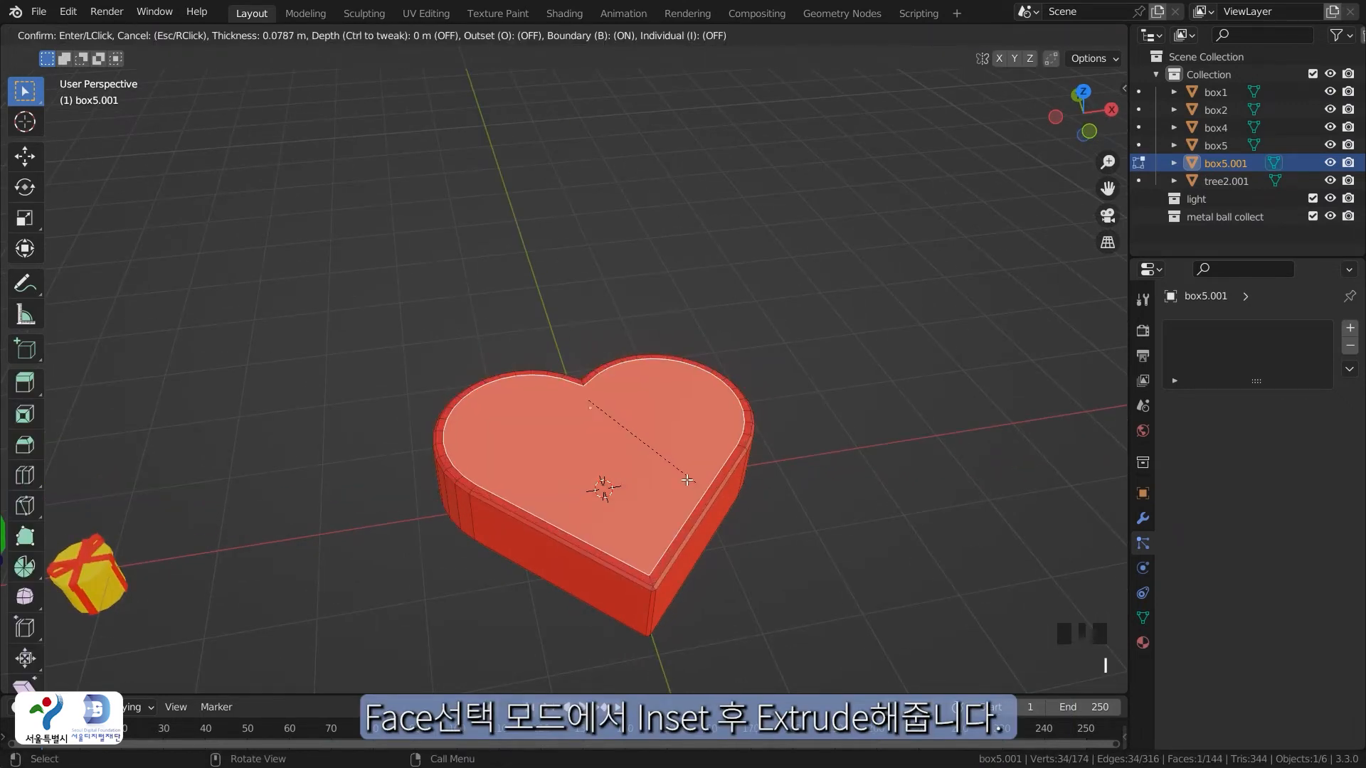
click(667, 465)
key(e)
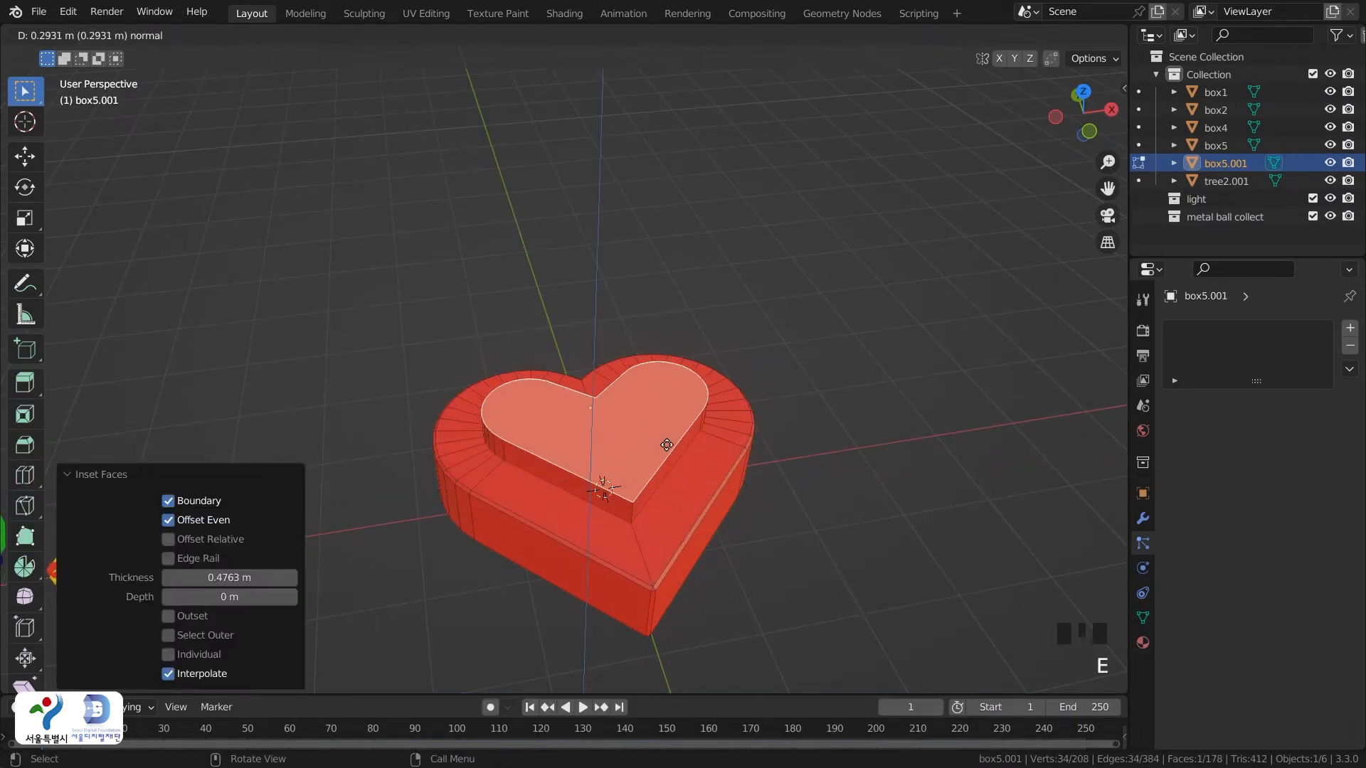
click(665, 435)
Bevel the top edge loop of the raised heart stage with a width of about 0.052 m and 3 segments
middle_drag(811, 493, 866, 445)
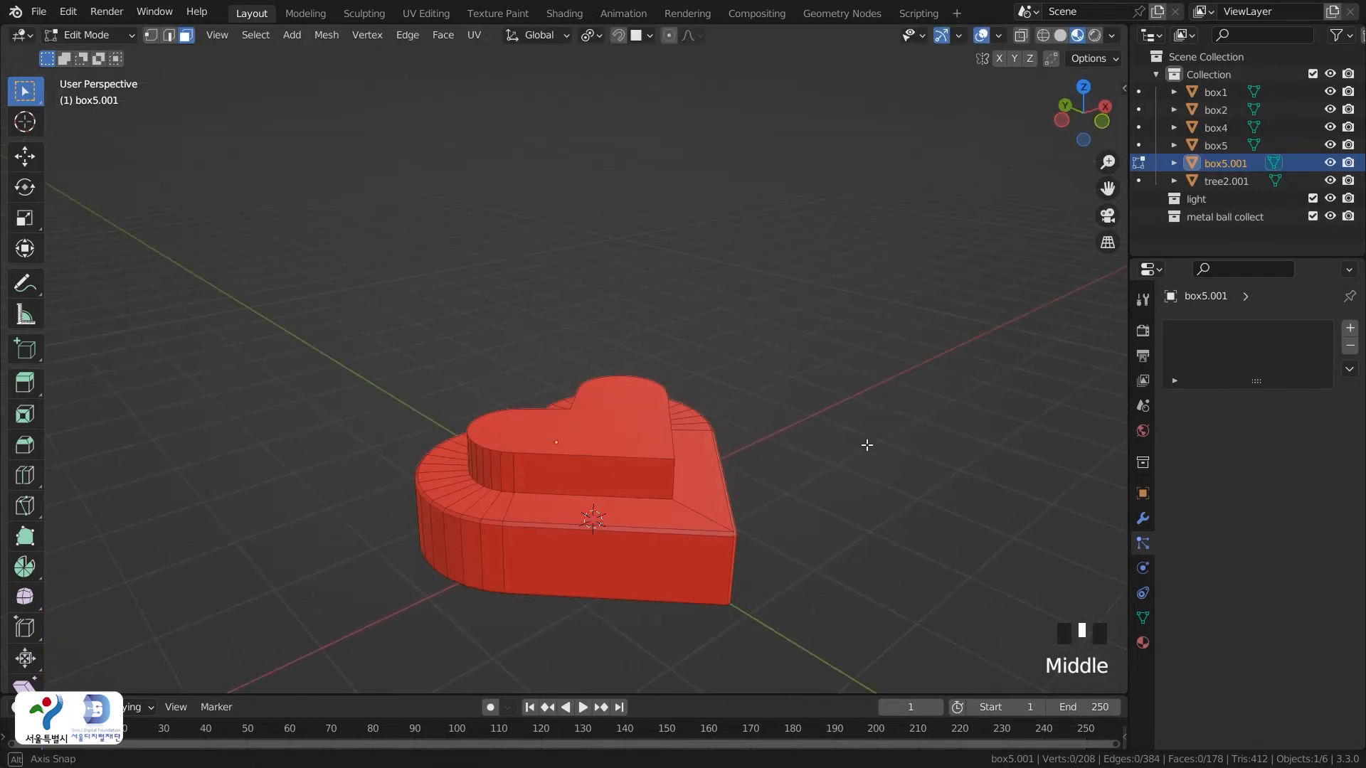
scroll(718, 523, up, 3)
click(706, 516)
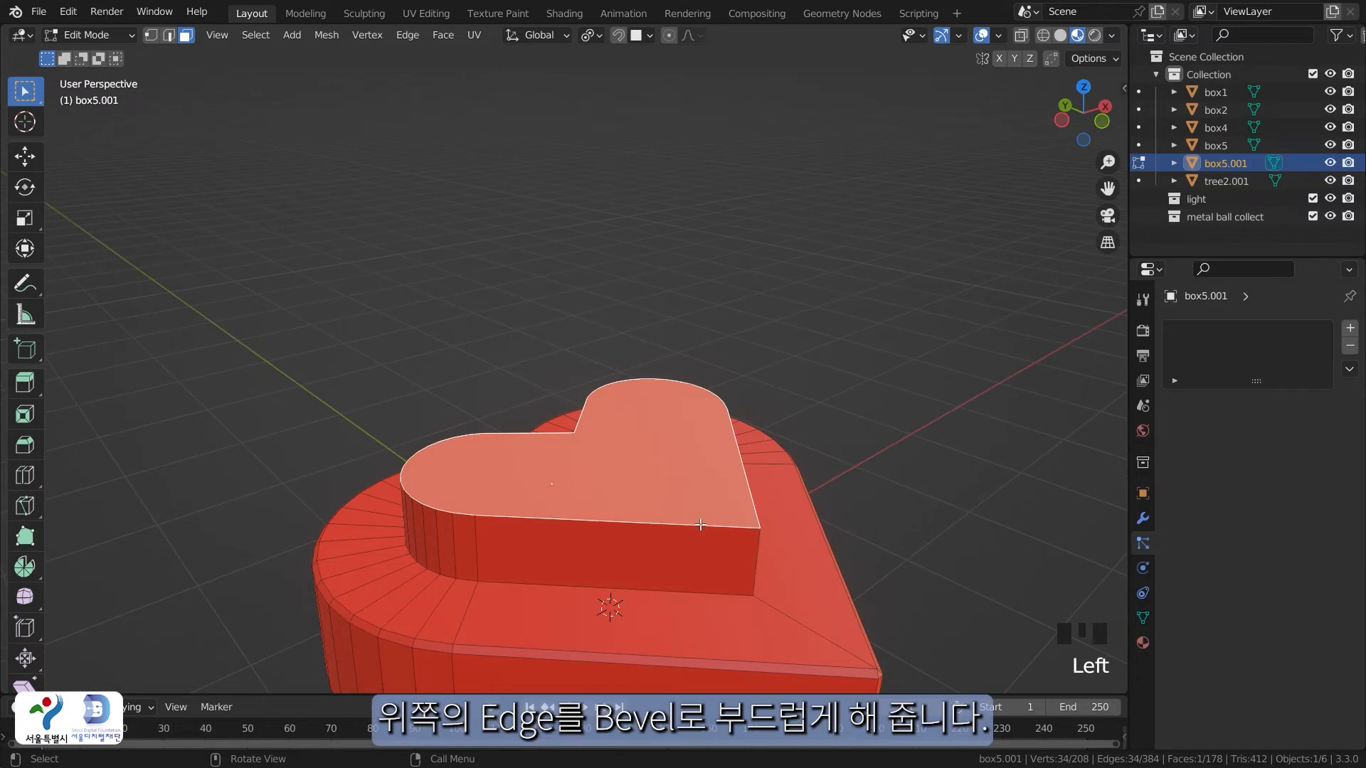
key(2)
alt+click(701, 526)
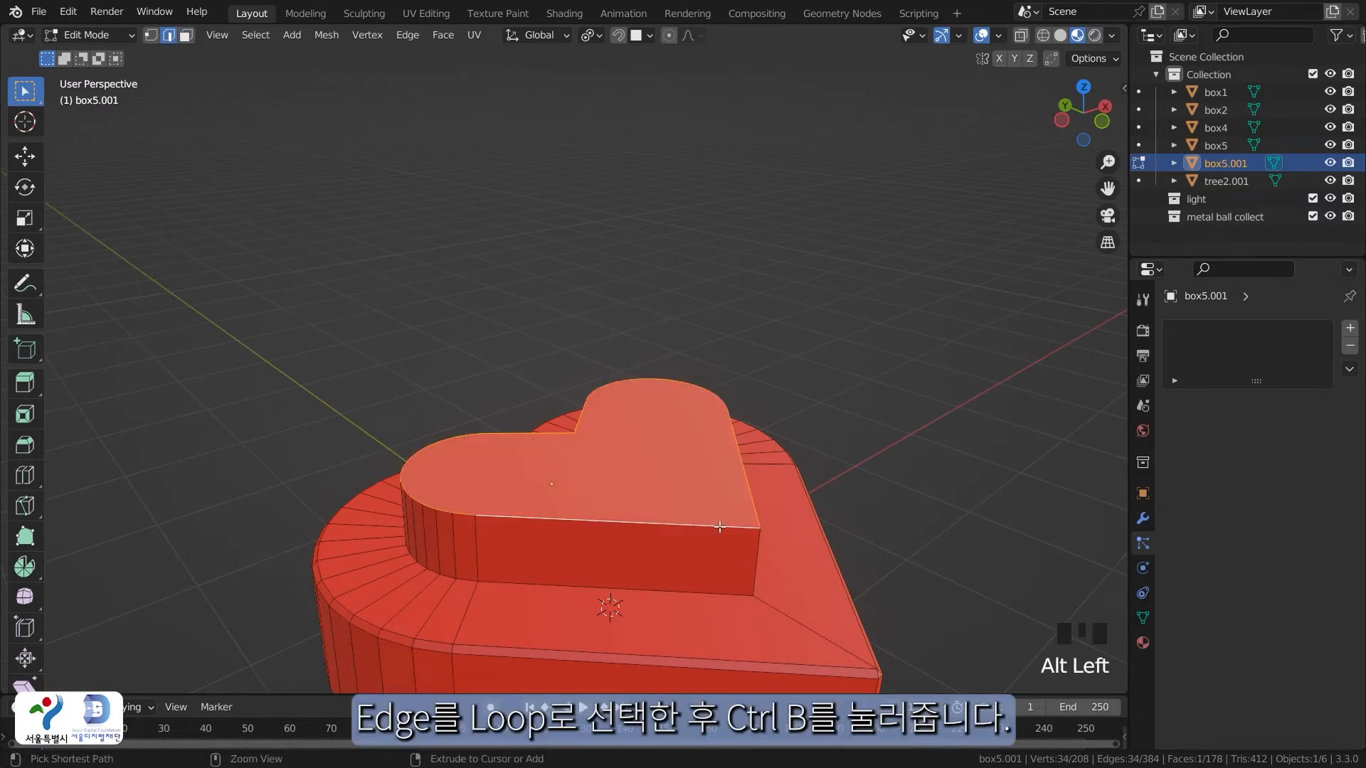
key(ctrl+b)
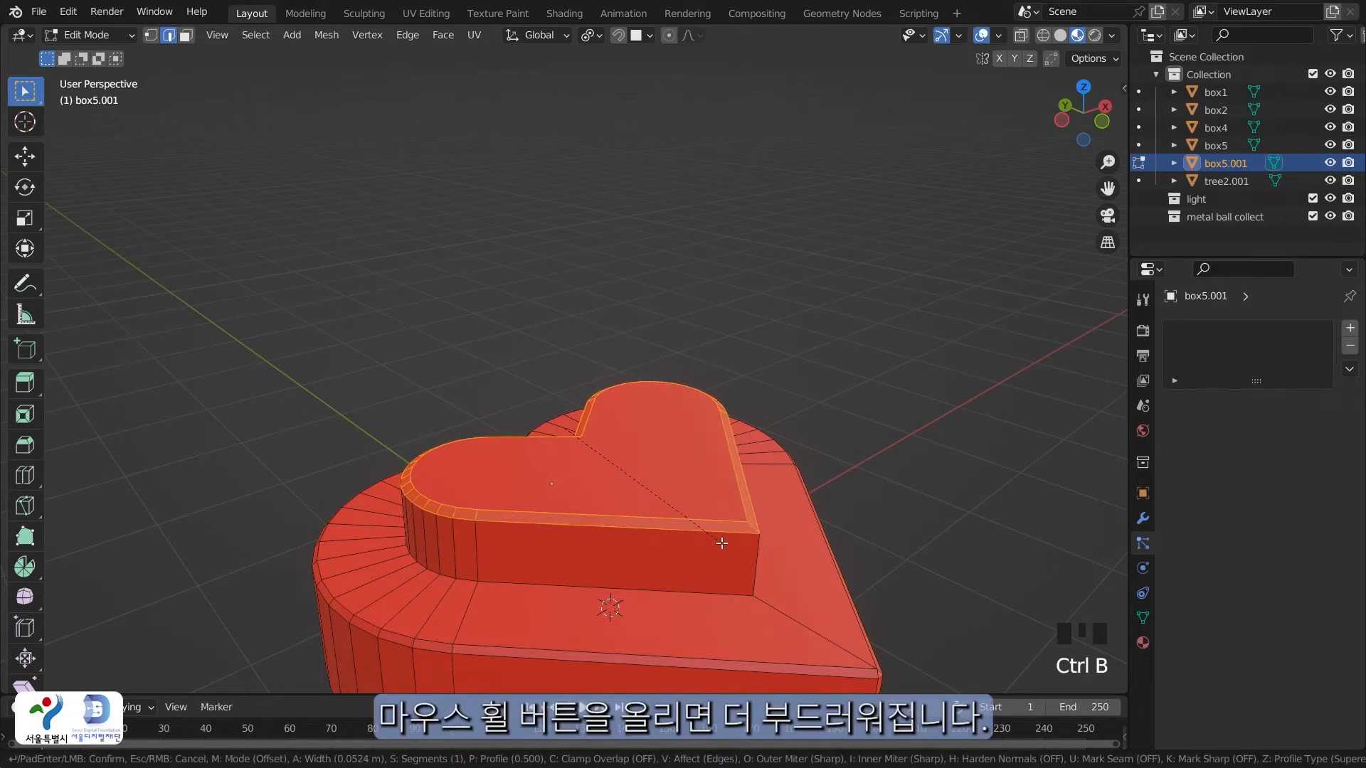
scroll(722, 543, up, 2)
click(721, 542)
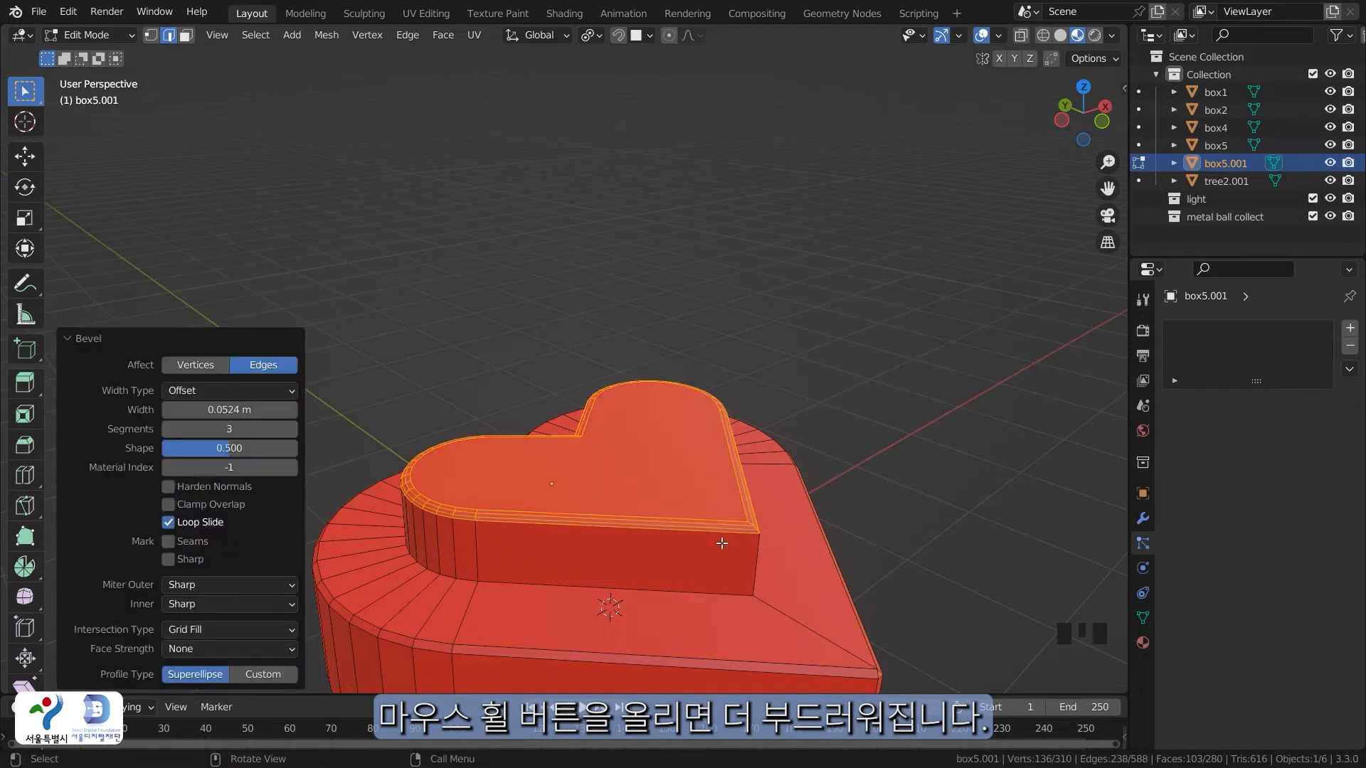
click(975, 515)
click(975, 514)
key(Tab)
Examine the stepped heart base beside the tree and gift boxes, finishing in the front view
middle_drag(974, 508, 974, 514)
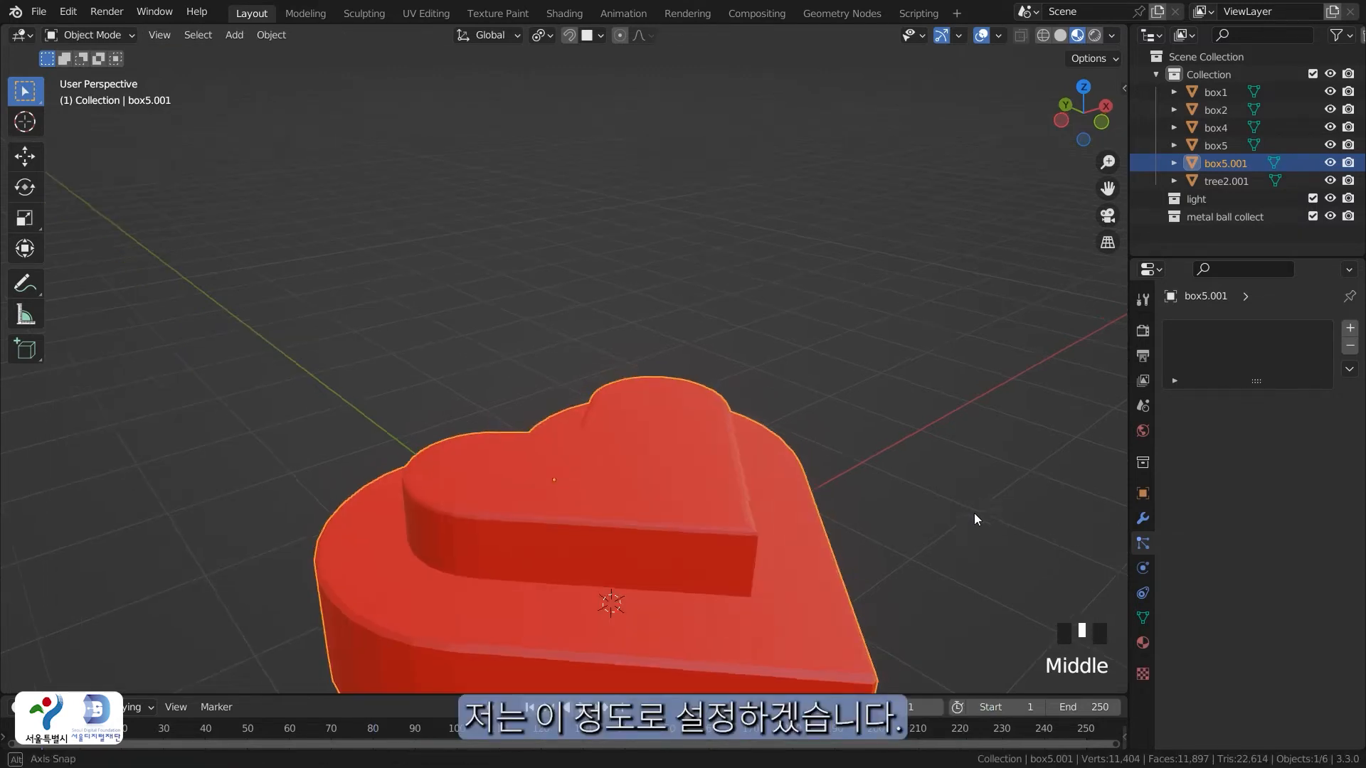
scroll(933, 493, down, 2)
shift+middle_drag(814, 579, 796, 442)
scroll(793, 442, down, 2)
click(628, 483)
middle_drag(628, 482, 625, 480)
scroll(496, 492, down, 2)
shift+middle_drag(497, 492, 587, 446)
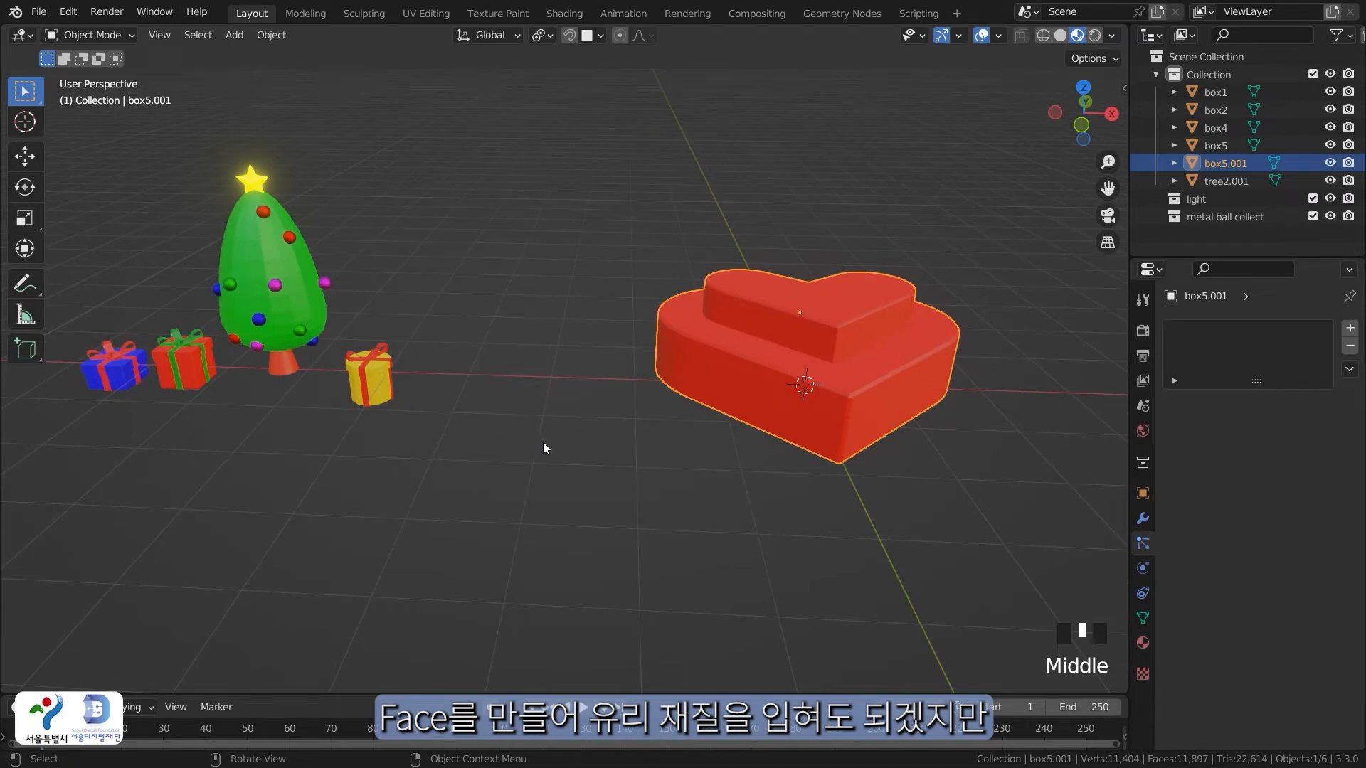
click(278, 319)
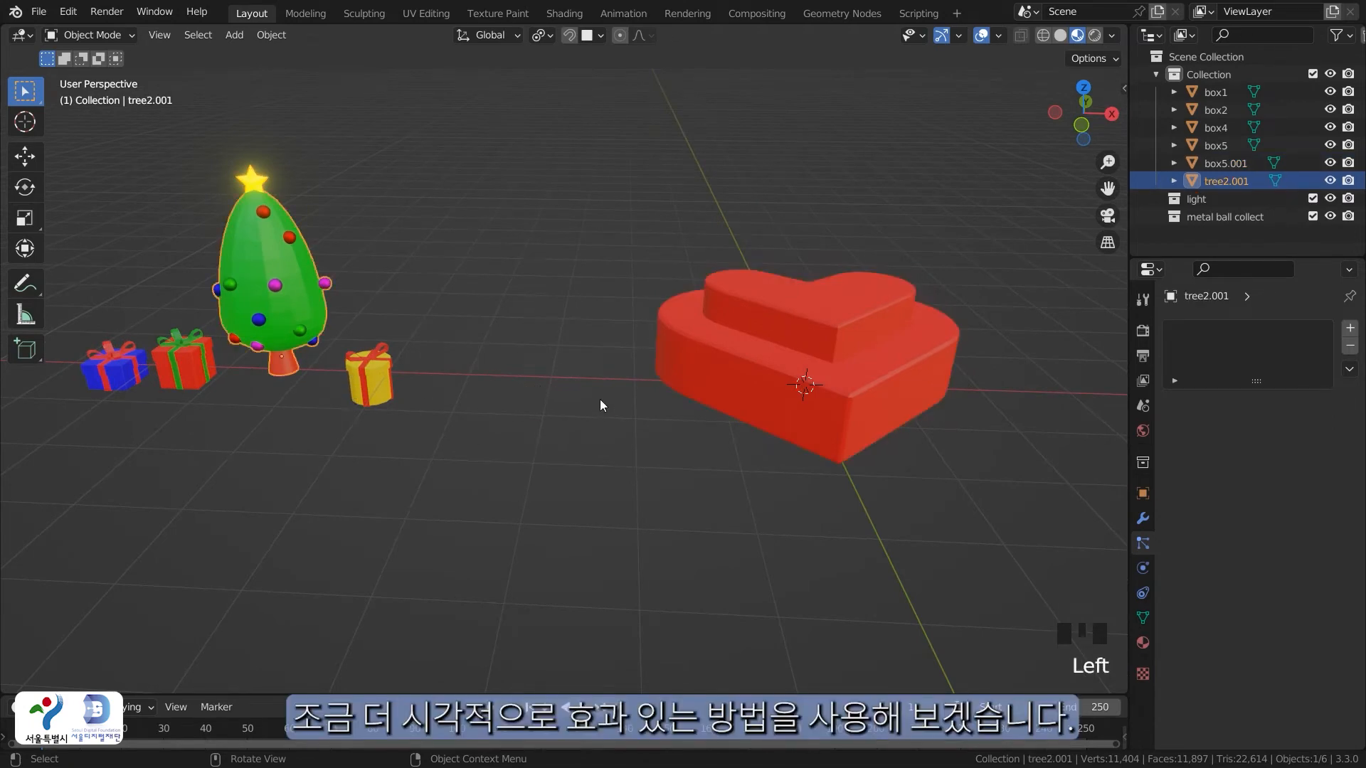
key(grave)
click(512, 324)
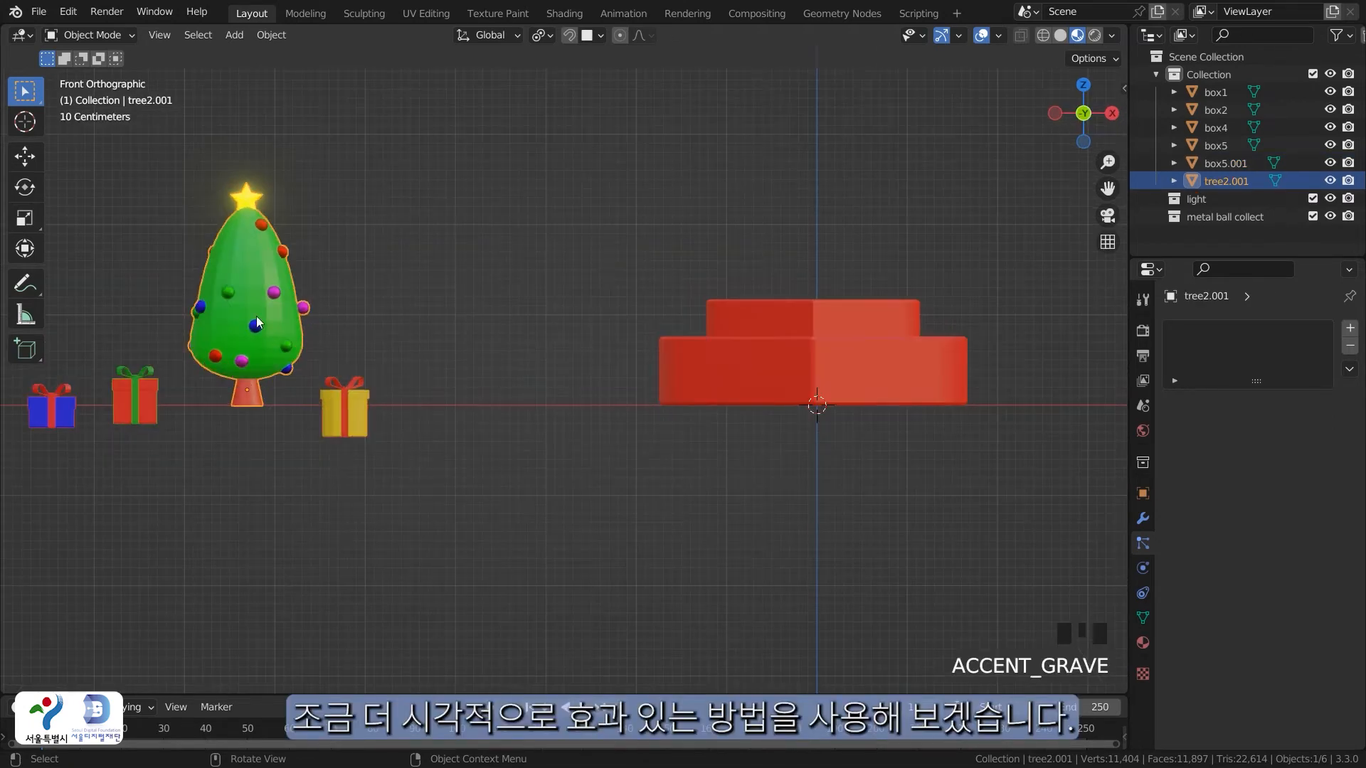
middle_drag(847, 366, 656, 437)
scroll(582, 466, up, 3)
key(Tab)
middle_drag(625, 497, 716, 451)
key(Tab)
middle_drag(697, 401, 679, 439)
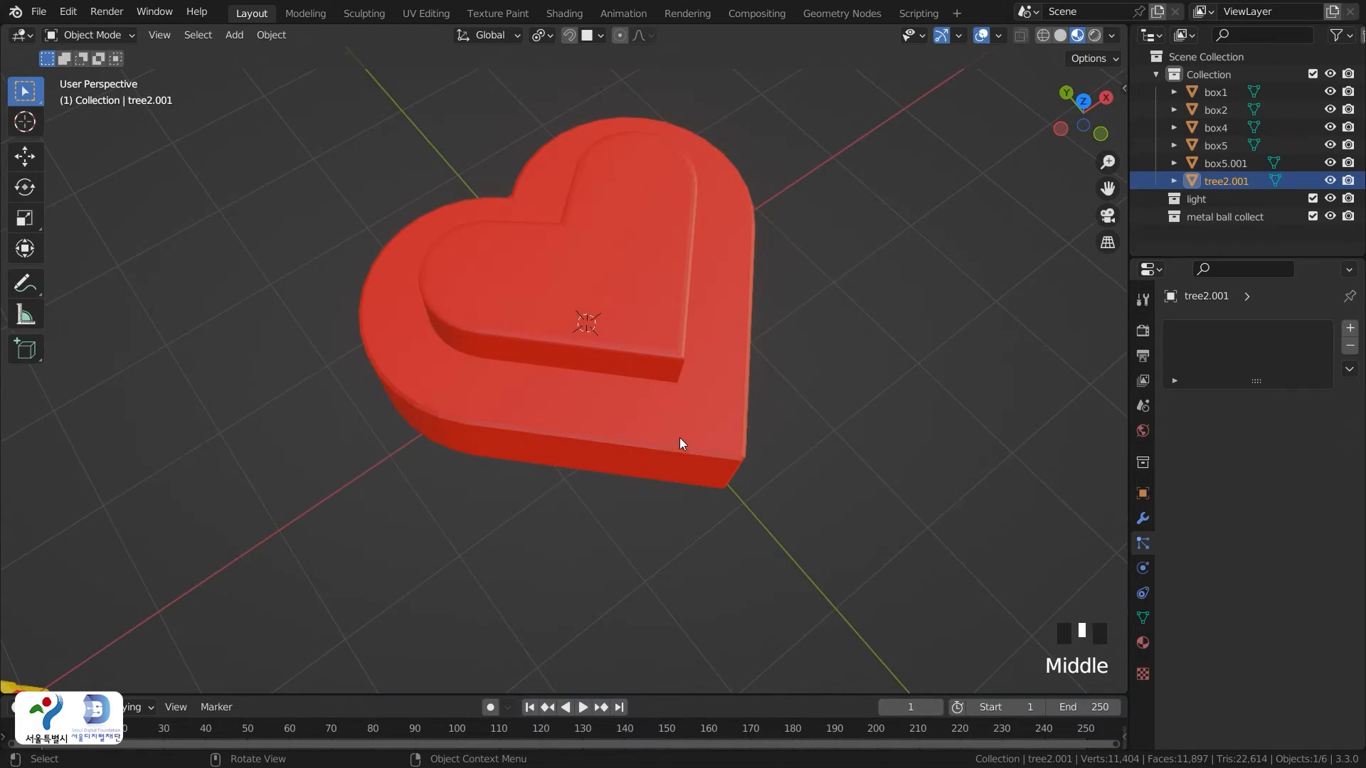
key(Tab)
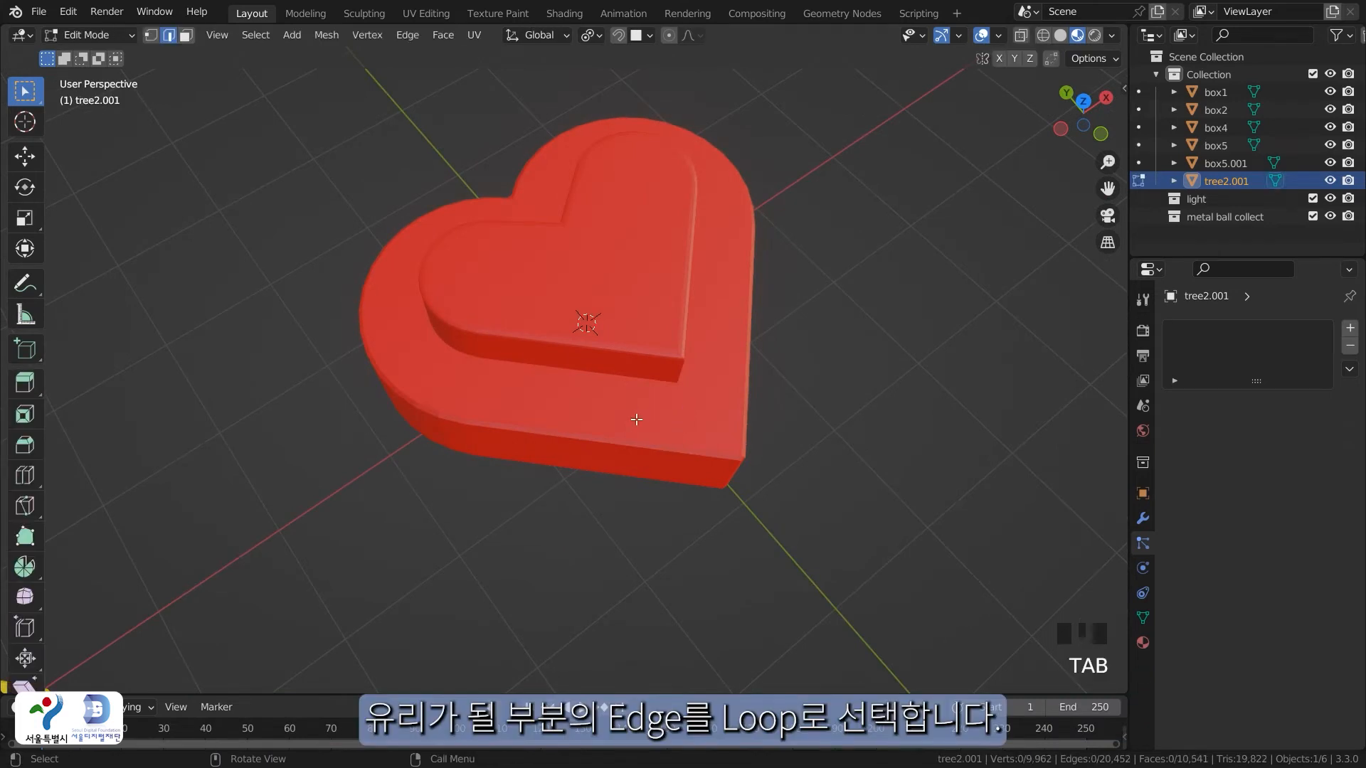
key(Tab)
Extrude the entire outer top edge loop of the heart base about 2.22 m upward along Z
click(616, 432)
key(Tab)
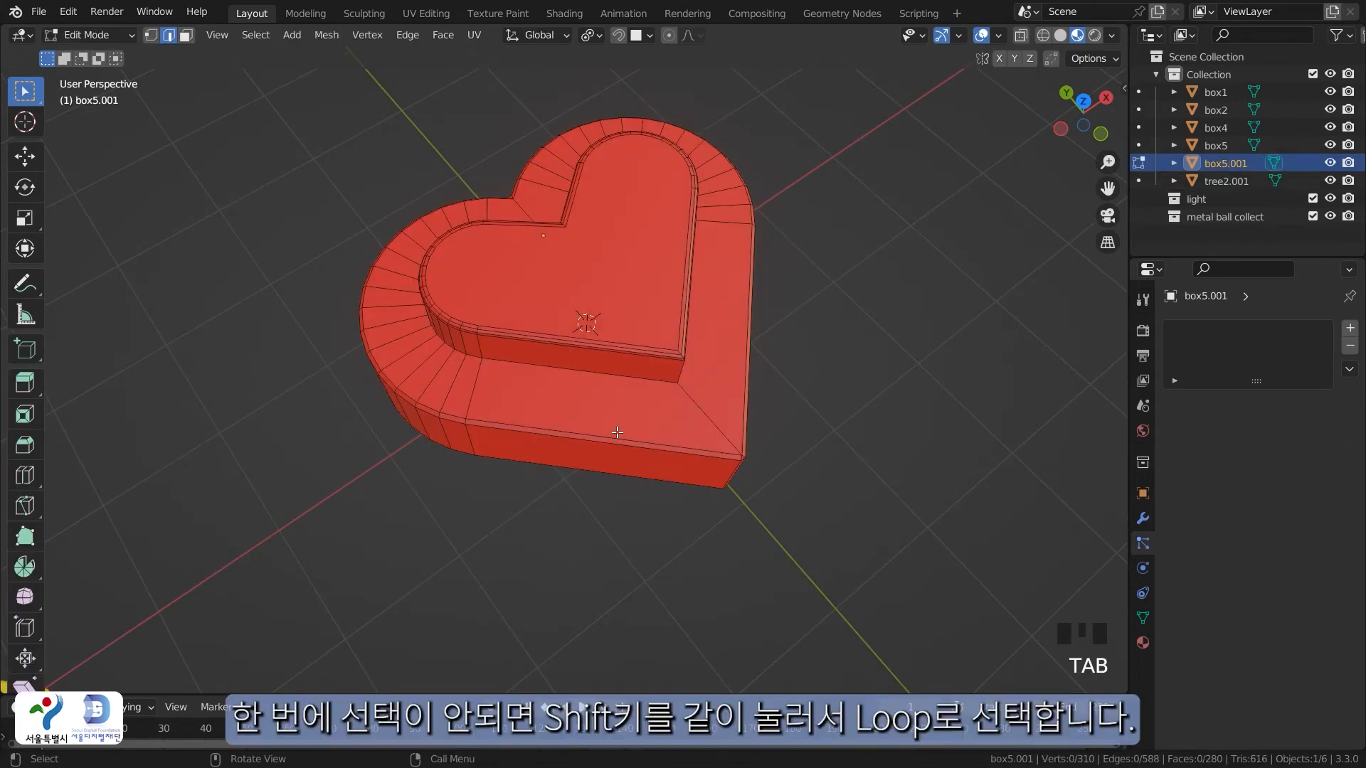
alt+click(614, 436)
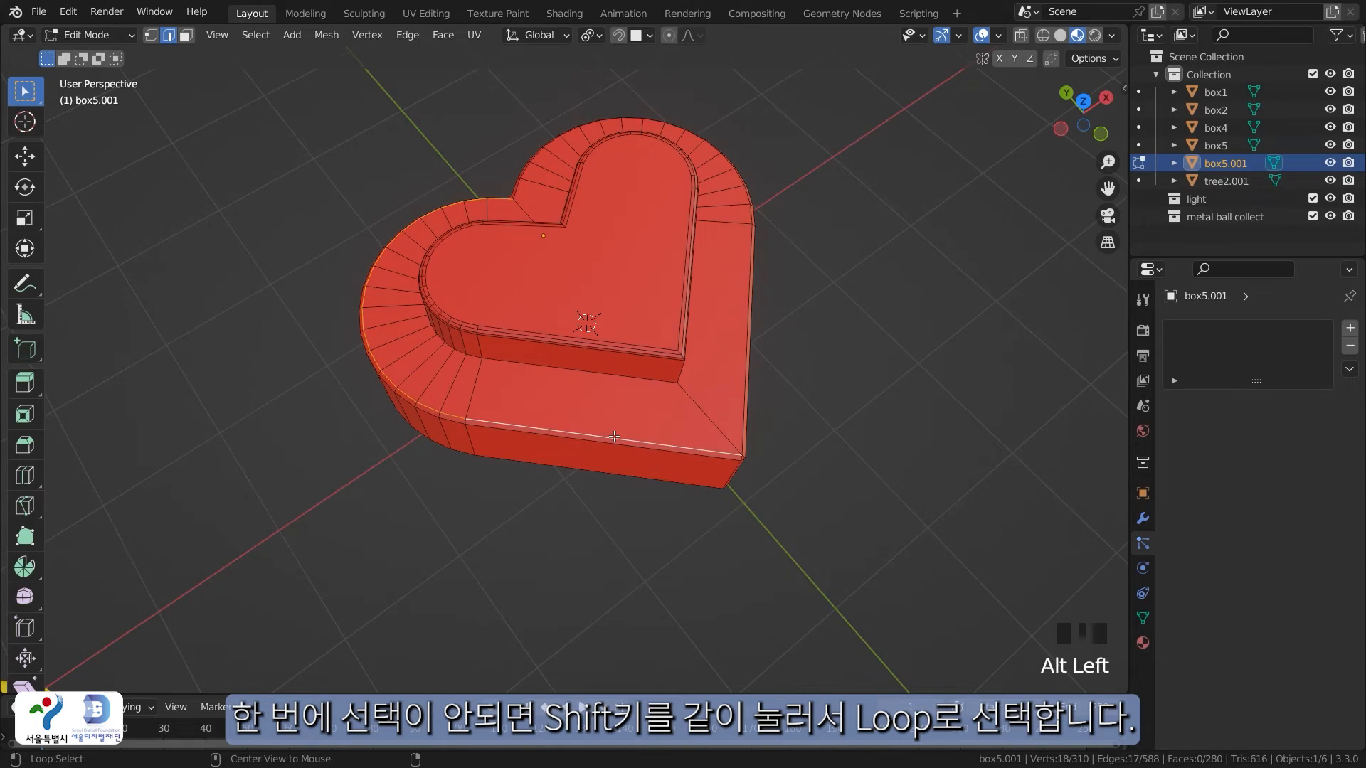
middle_drag(825, 396, 592, 420)
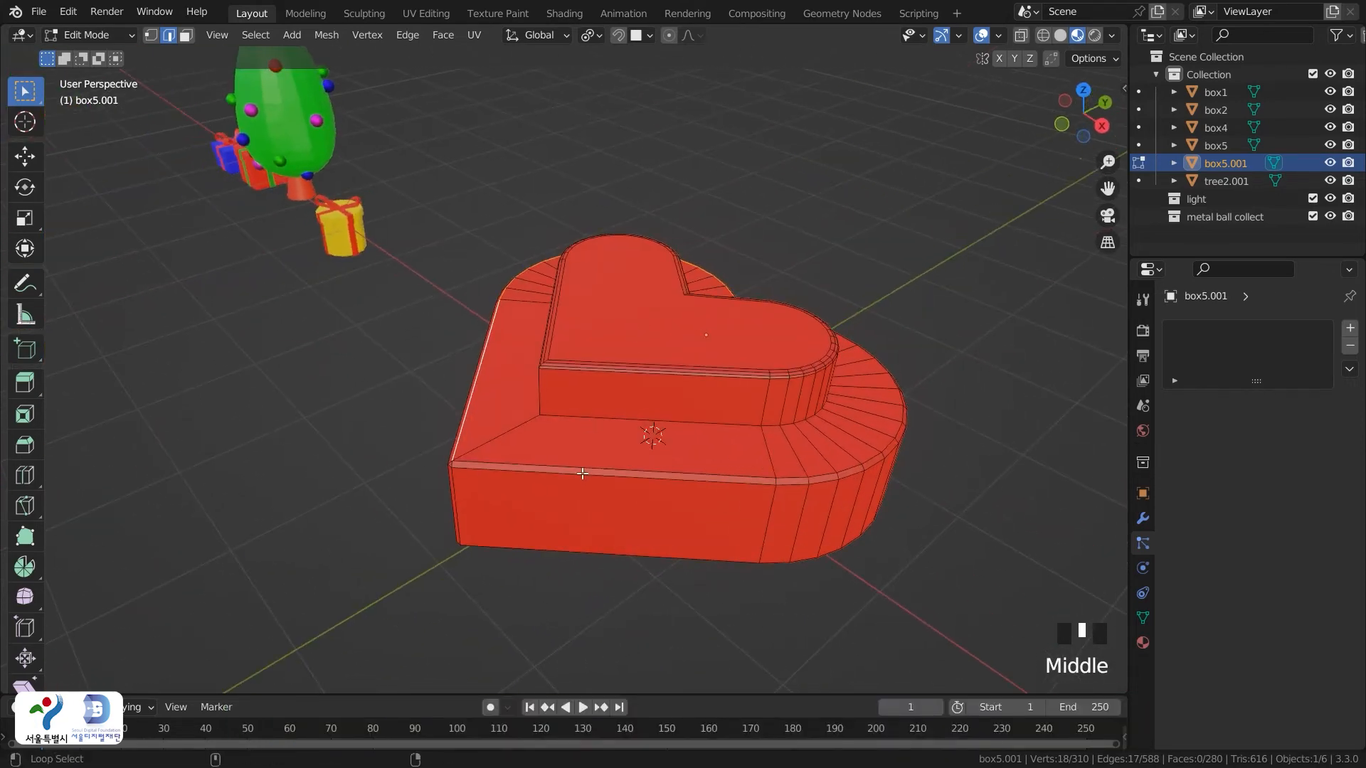
alt+shift+click(582, 471)
mouse_move(781, 413)
middle_down()
mouse_move(955, 402)
mouse_move(771, 417)
middle_up()
scroll(771, 417, down, 3)
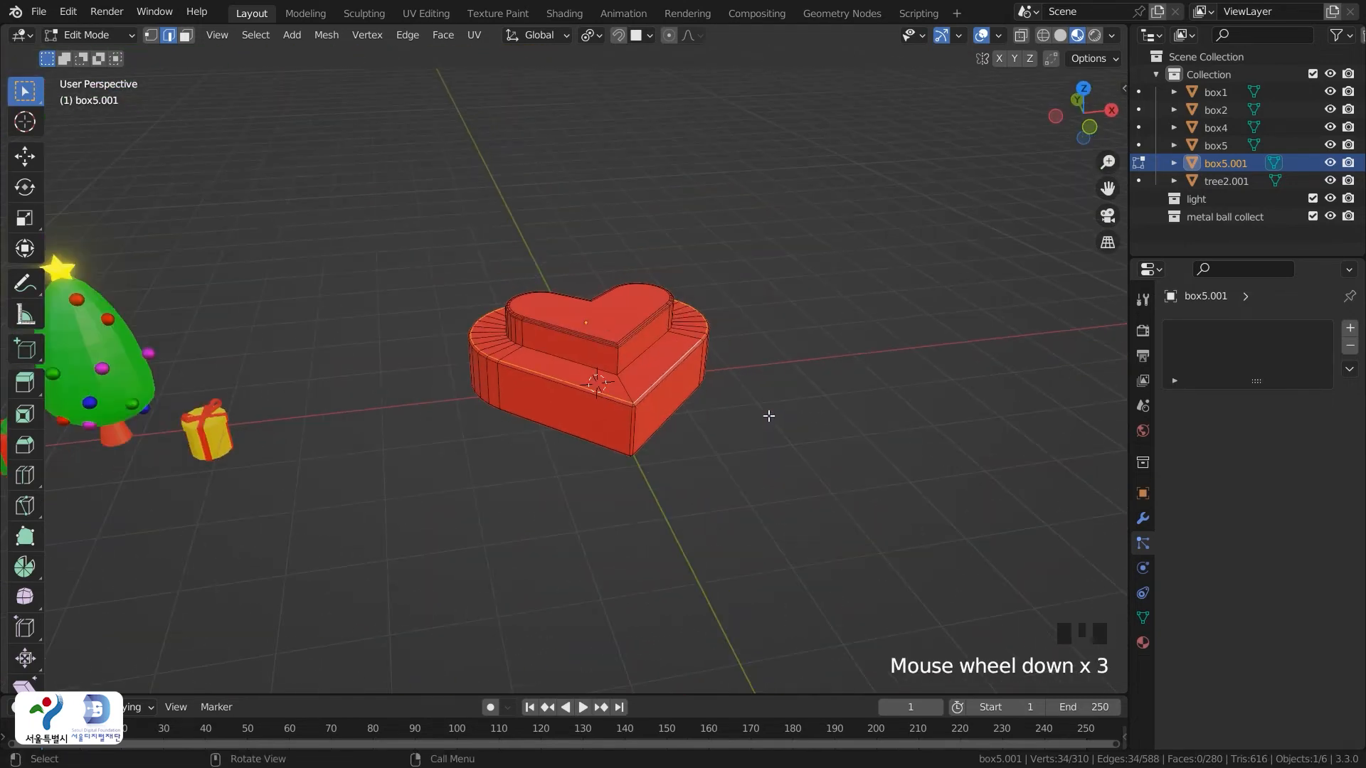
middle_drag(731, 422, 732, 366)
key(e)
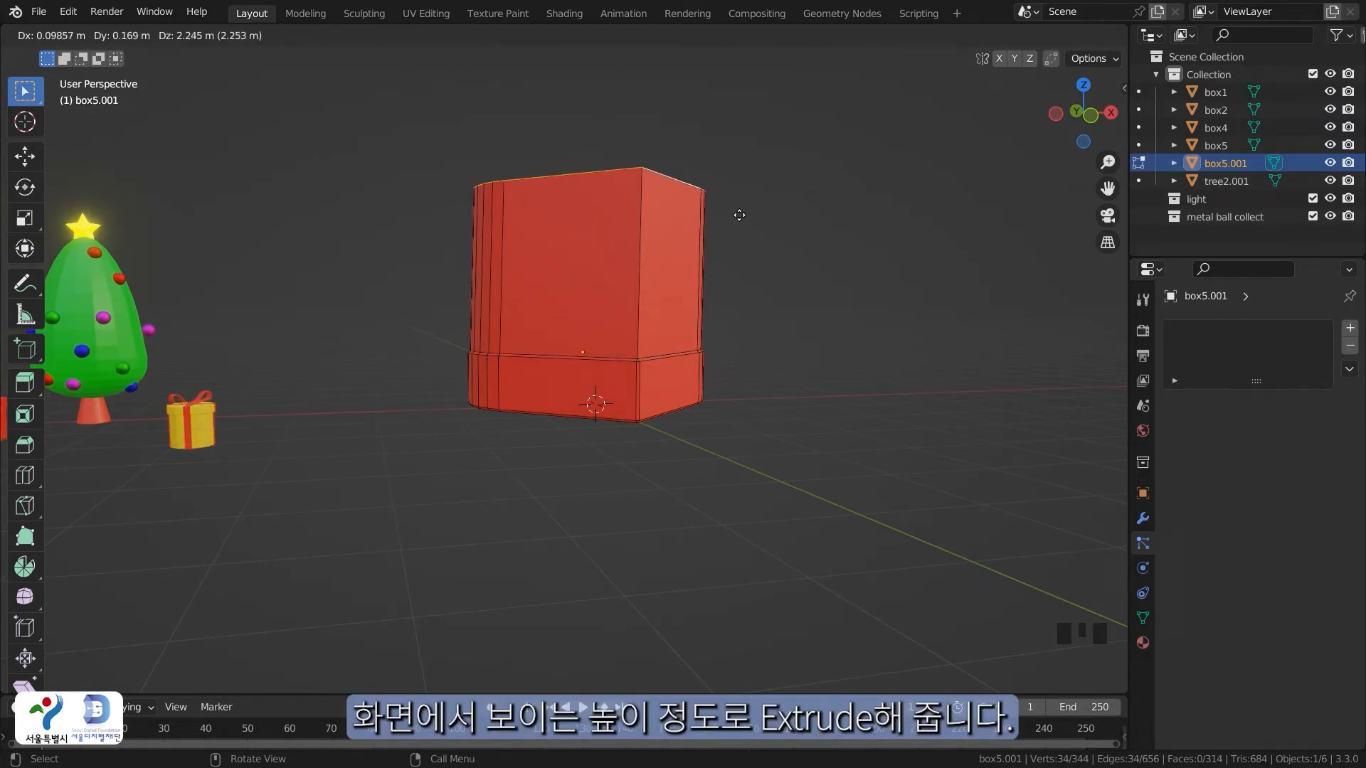
key(z)
click(738, 215)
shift+middle_drag(754, 302, 681, 339)
scroll(599, 456, up, 2)
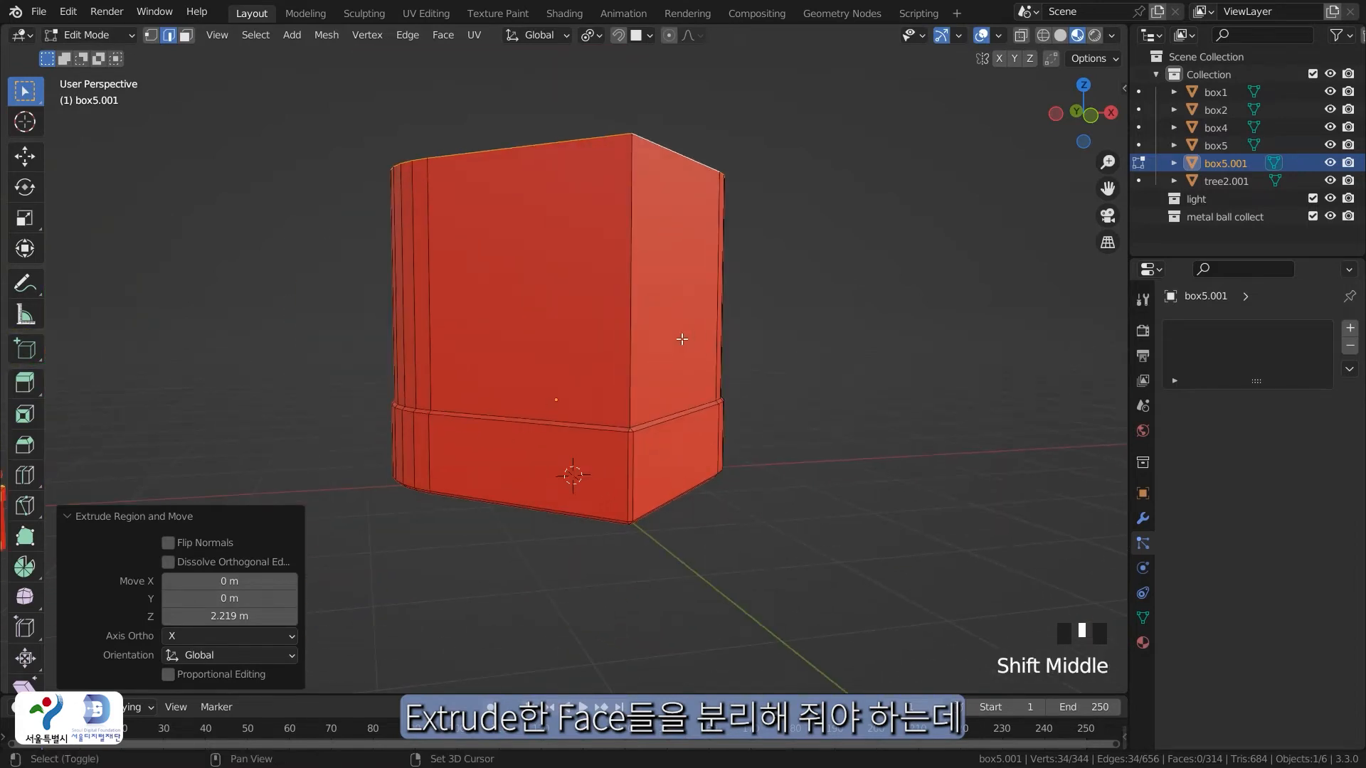
Try to select the extruded heart walls separately from the base as linked geometry
middle_drag(576, 420, 562, 363)
key(l)
key(l)
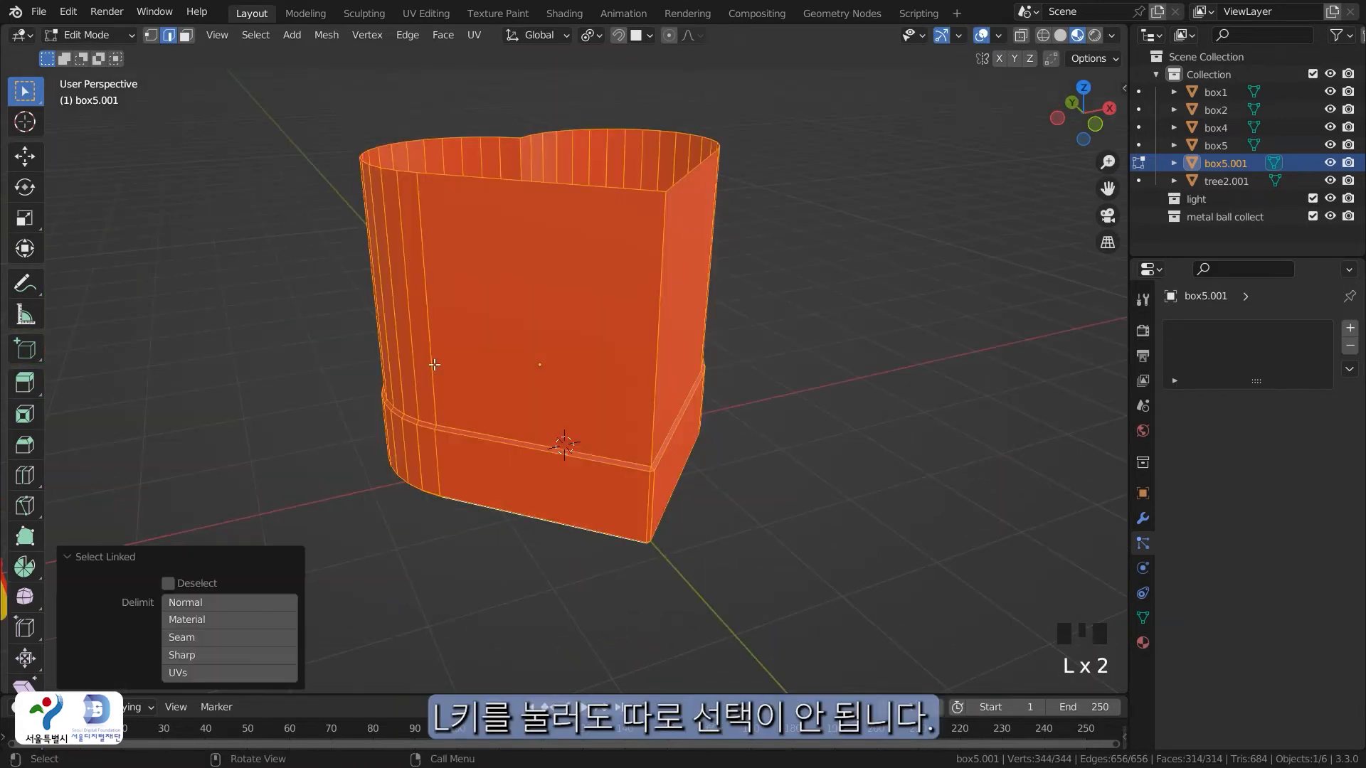
key(l)
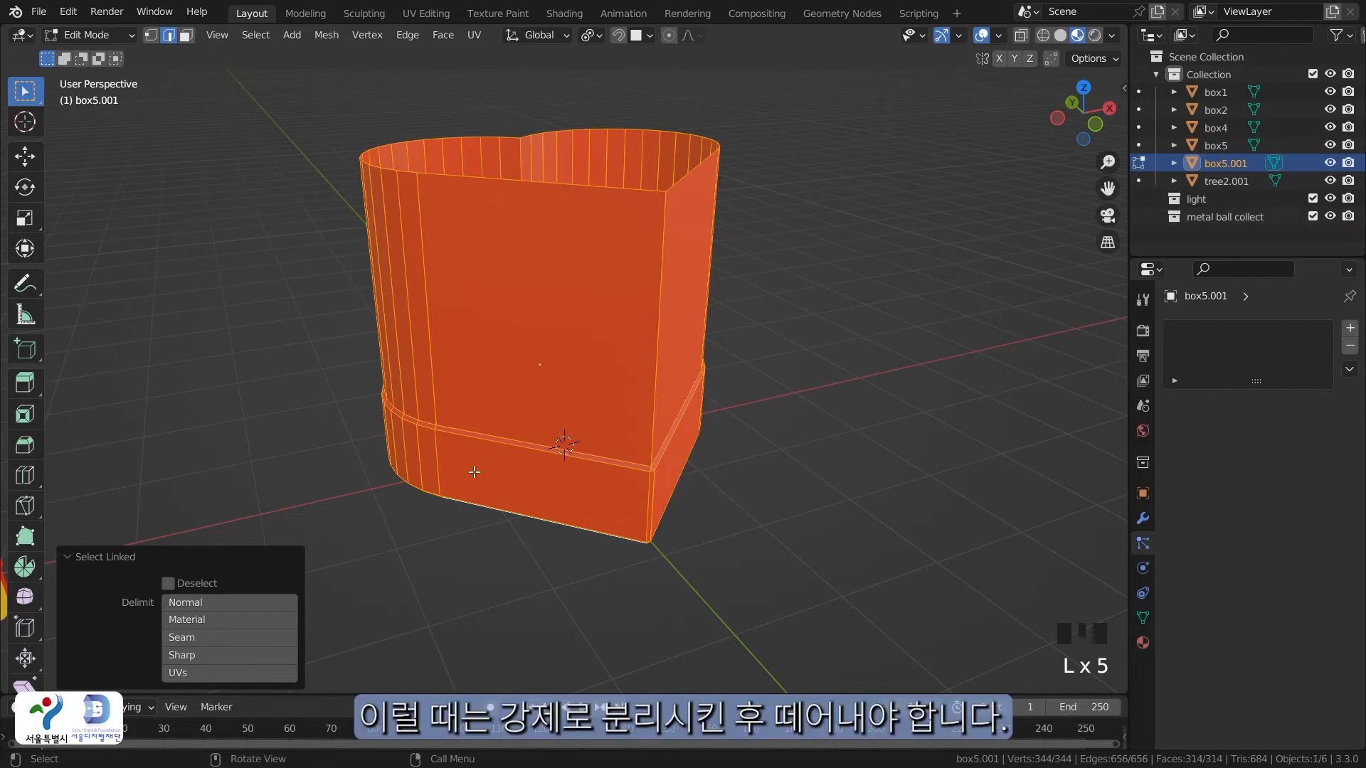
click(432, 569)
key(l)
click(516, 523)
Rip the edge loop where the heart walls meet the base, leaving the ripped edges in place
alt+click(532, 443)
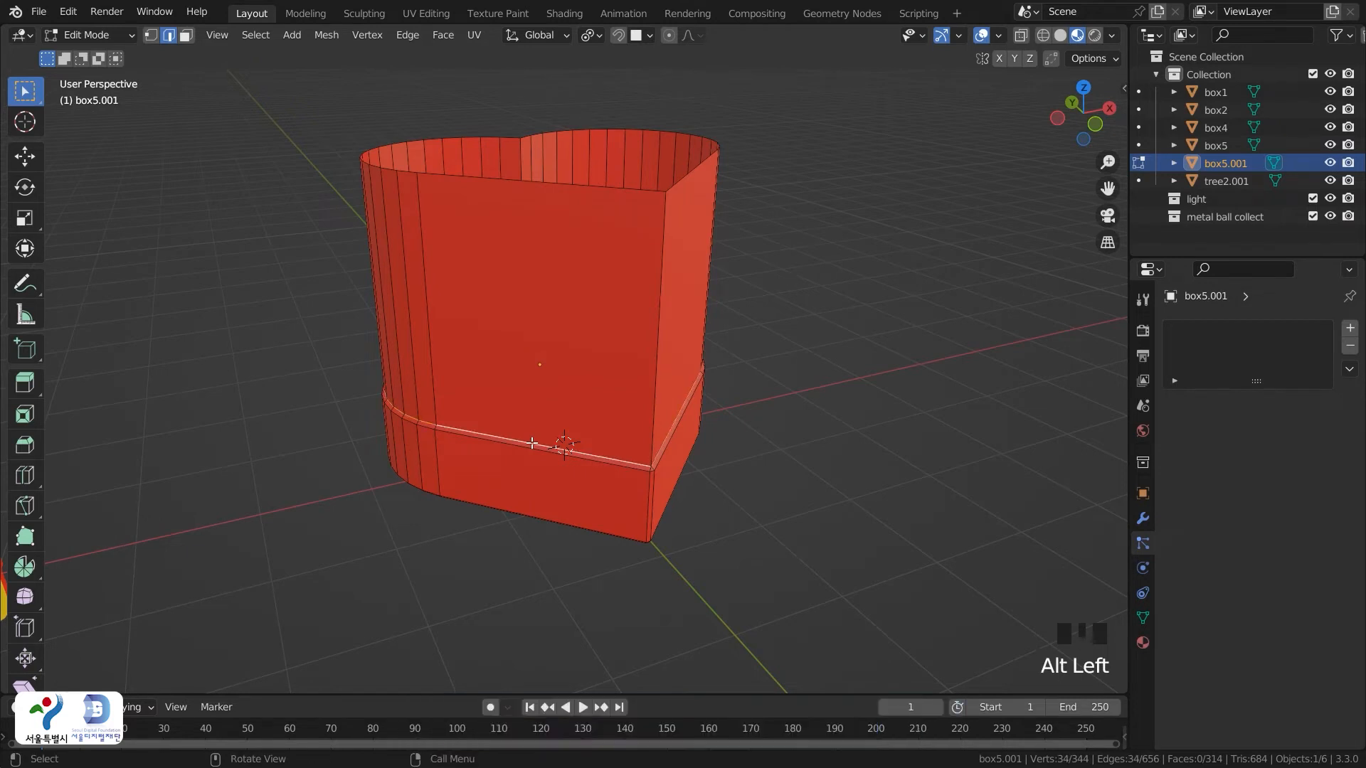
key(v)
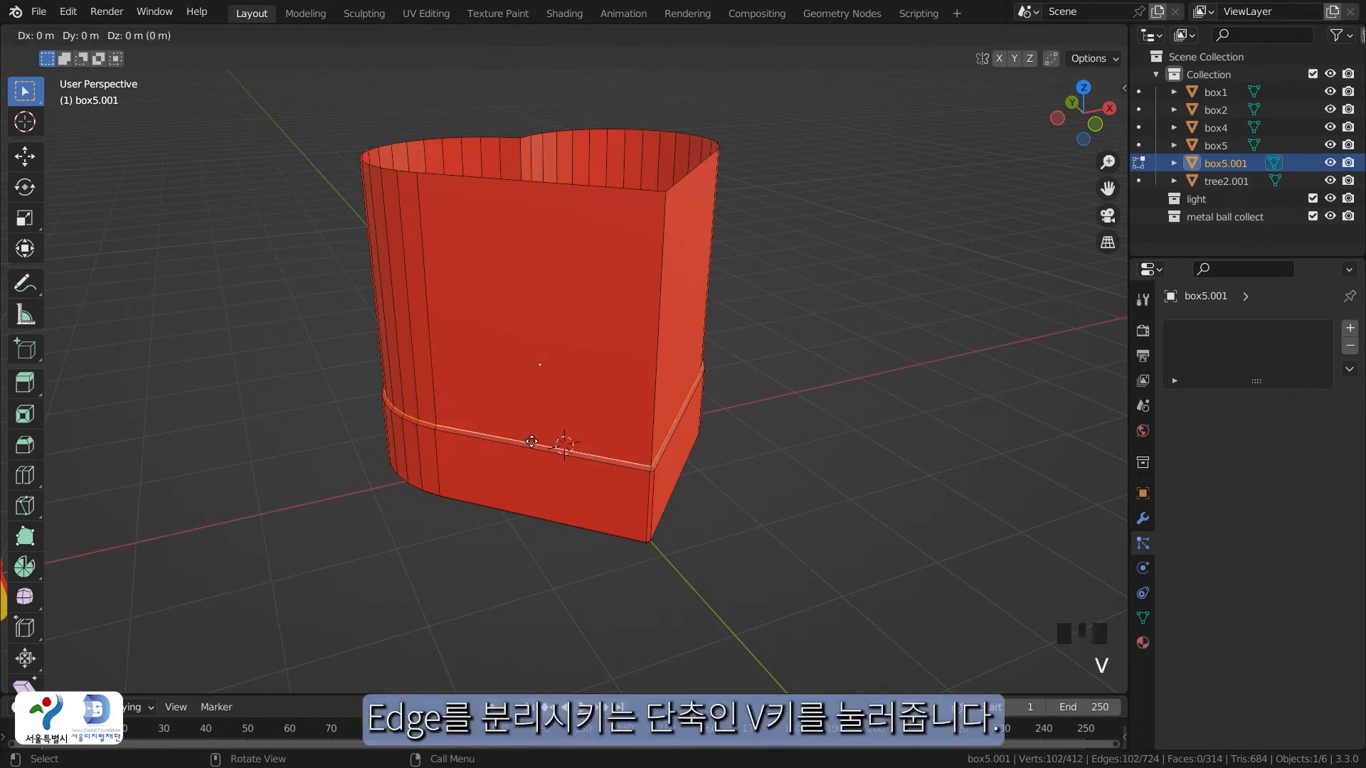
right_click(532, 435)
Select all the linked wall faces, separate them from the base as their own object, and return to Object Mode
key(l)
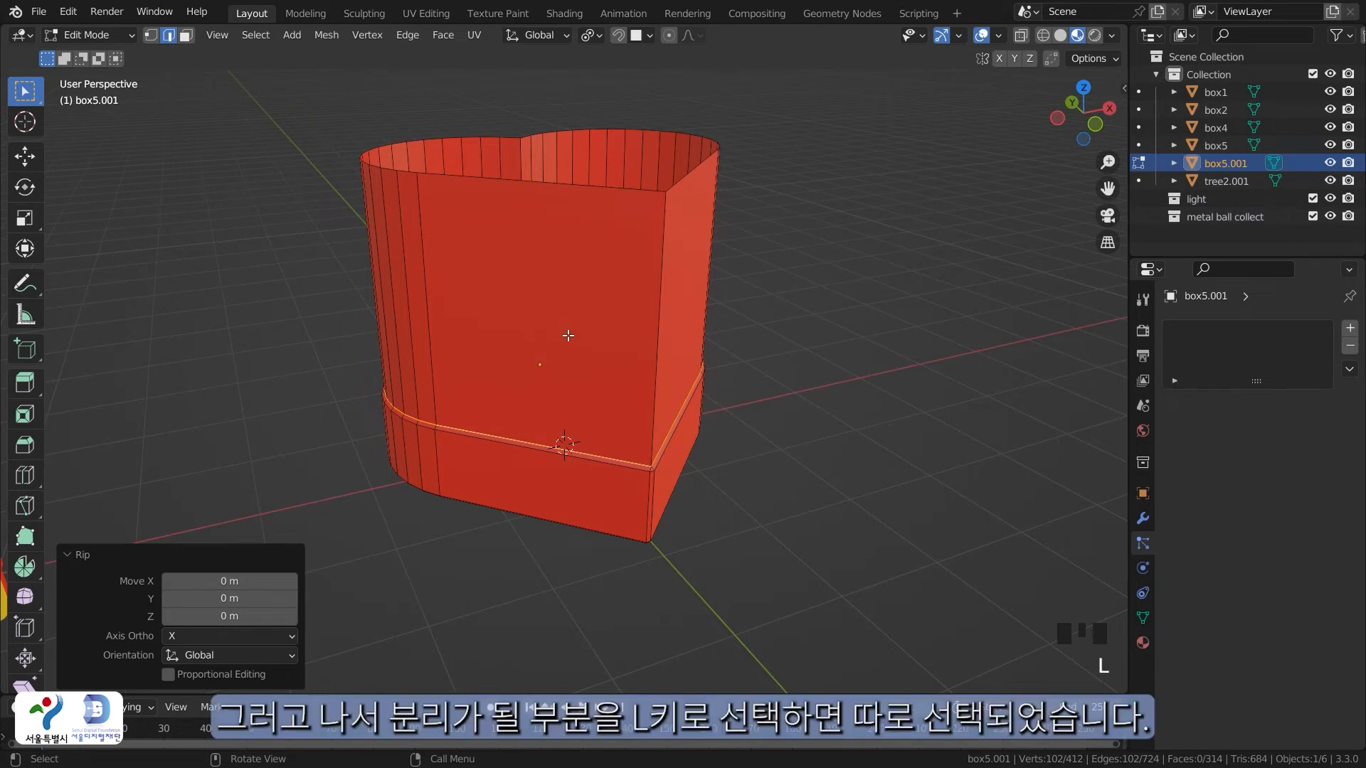
click(406, 575)
key(l)
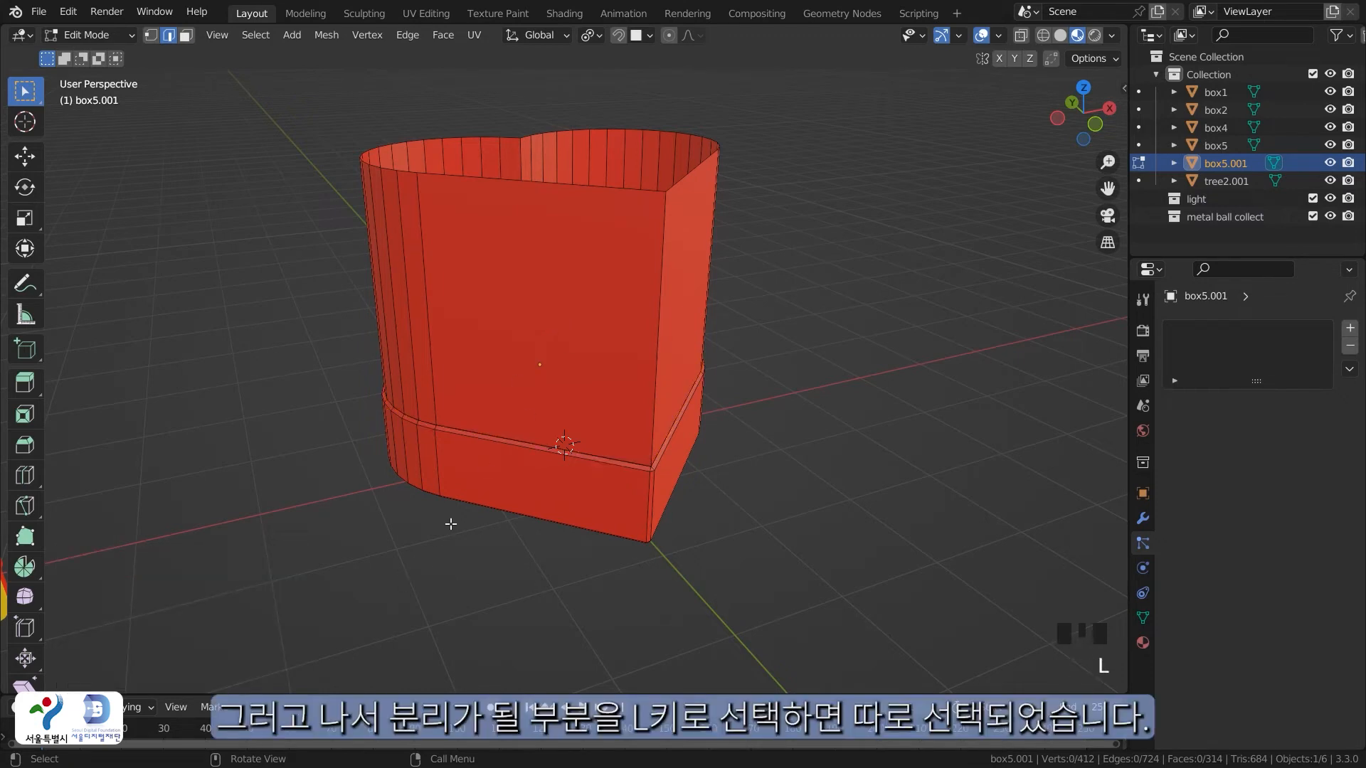
click(433, 316)
key(l)
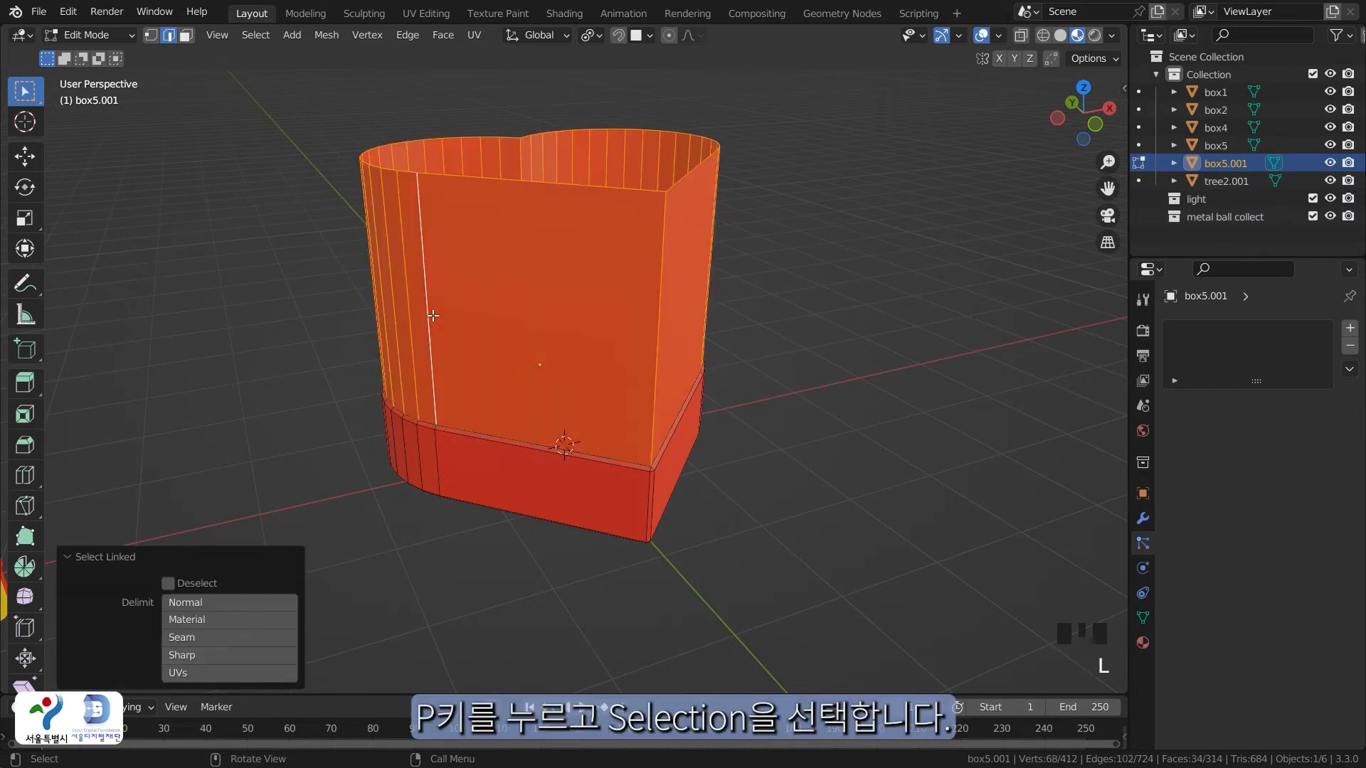
key(p)
click(432, 315)
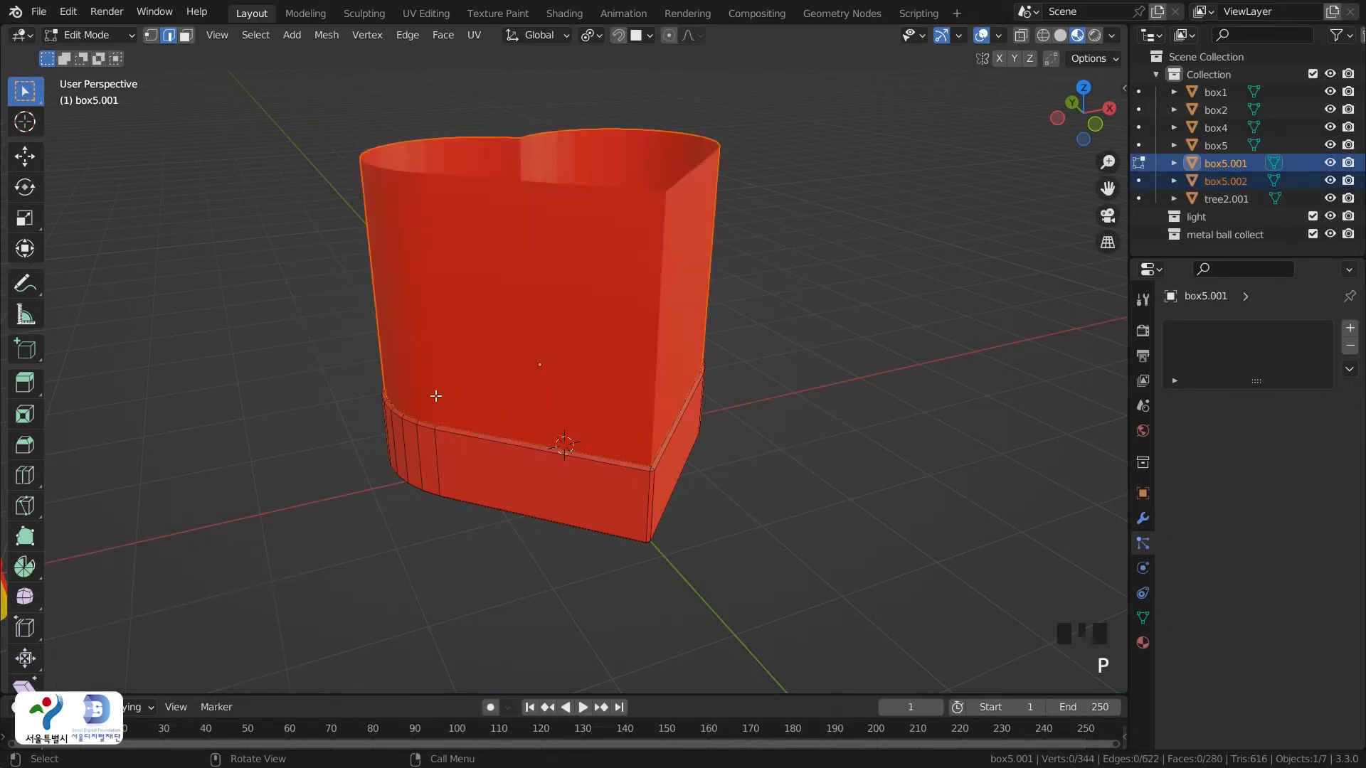
key(Tab)
Move the separated heart walls along the X axis so they stand clear of the base
click(429, 595)
click(501, 360)
key(g)
key(x)
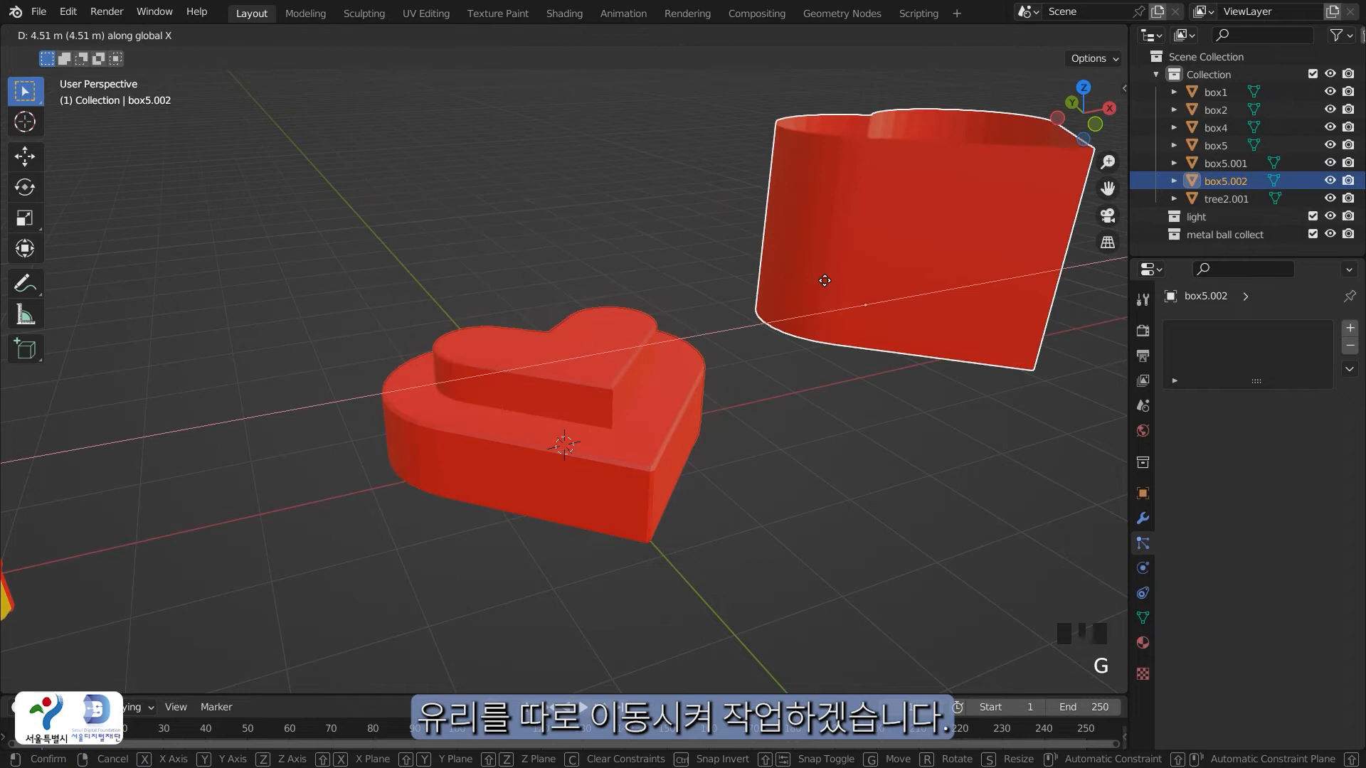
click(915, 492)
middle_drag(915, 492, 859, 429)
scroll(843, 417, down, 3)
scroll(842, 417, down, 1)
middle_drag(784, 392, 618, 425)
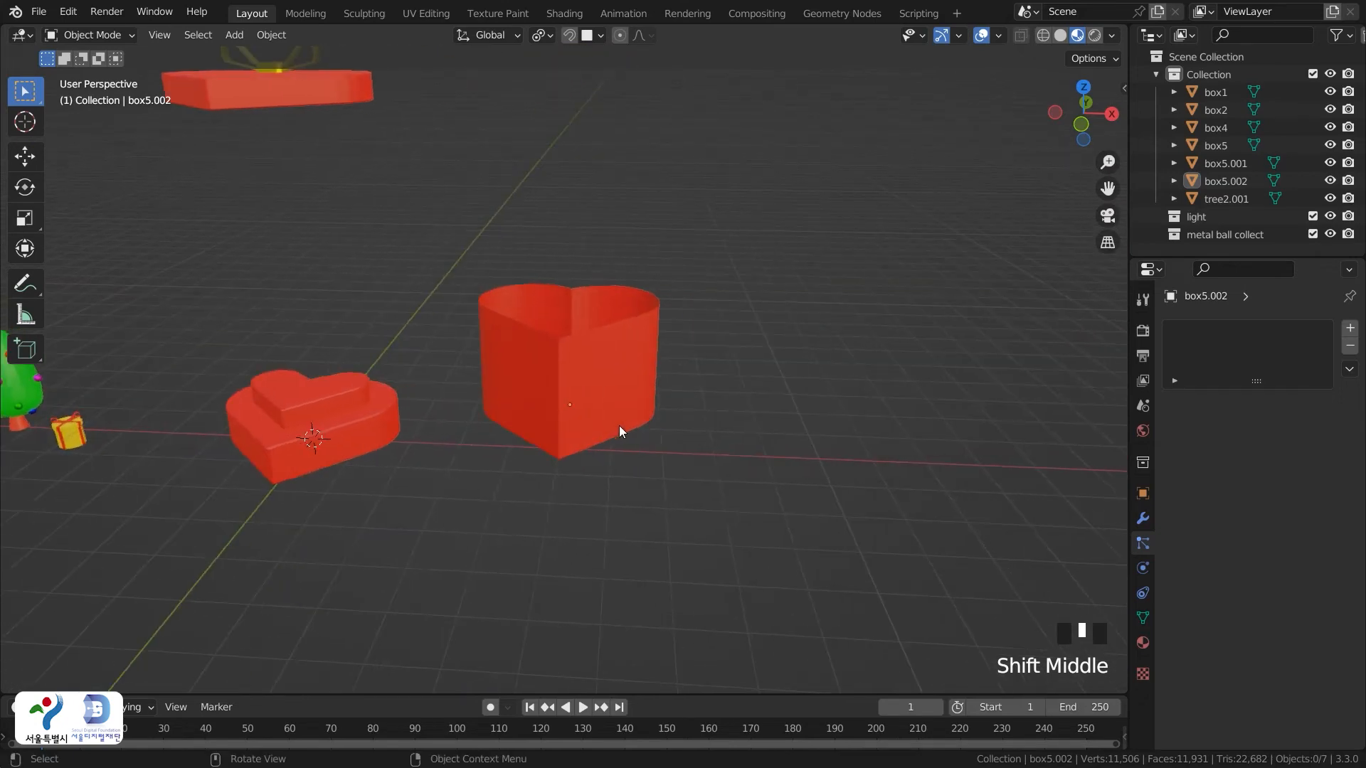
scroll(612, 422, up, 2)
Add a mesh cube and move it about 8.43 m along X, beyond the heart walls
click(593, 414)
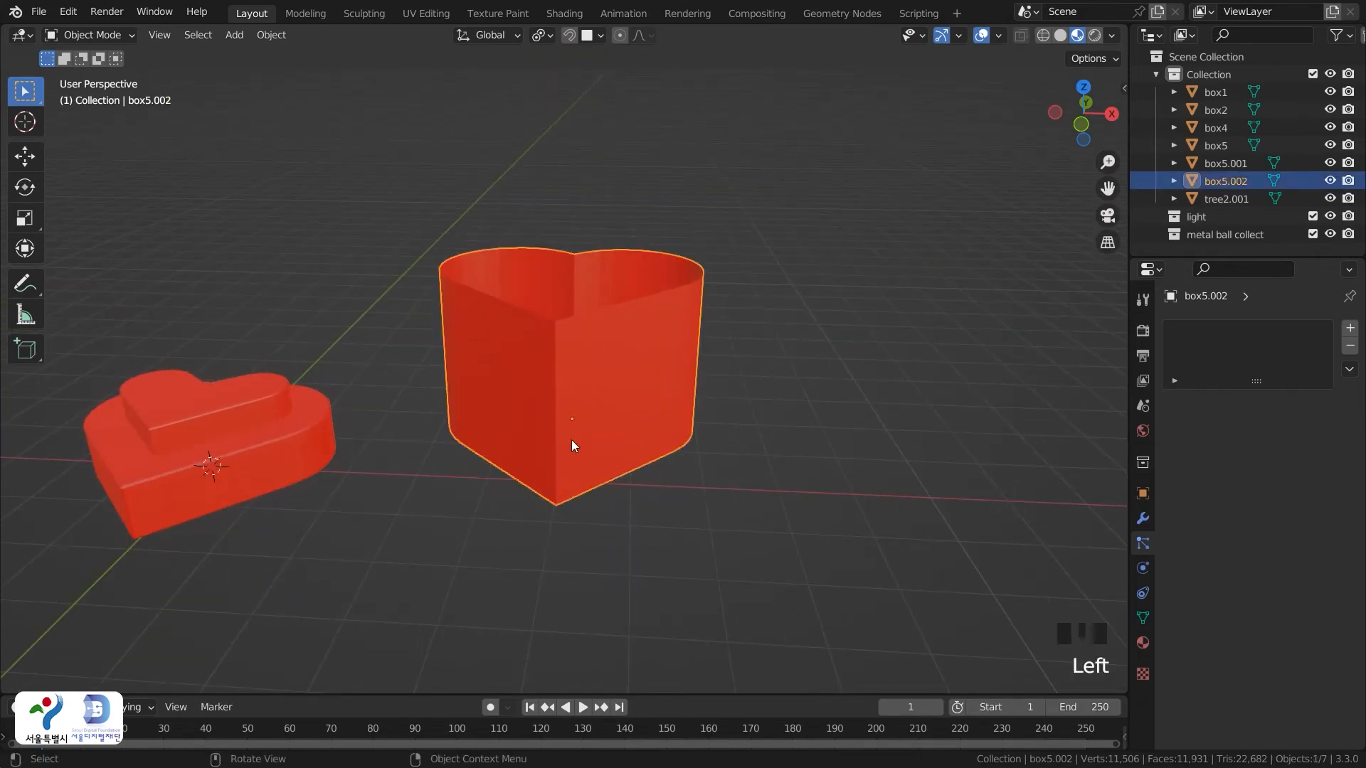
key(shift+a)
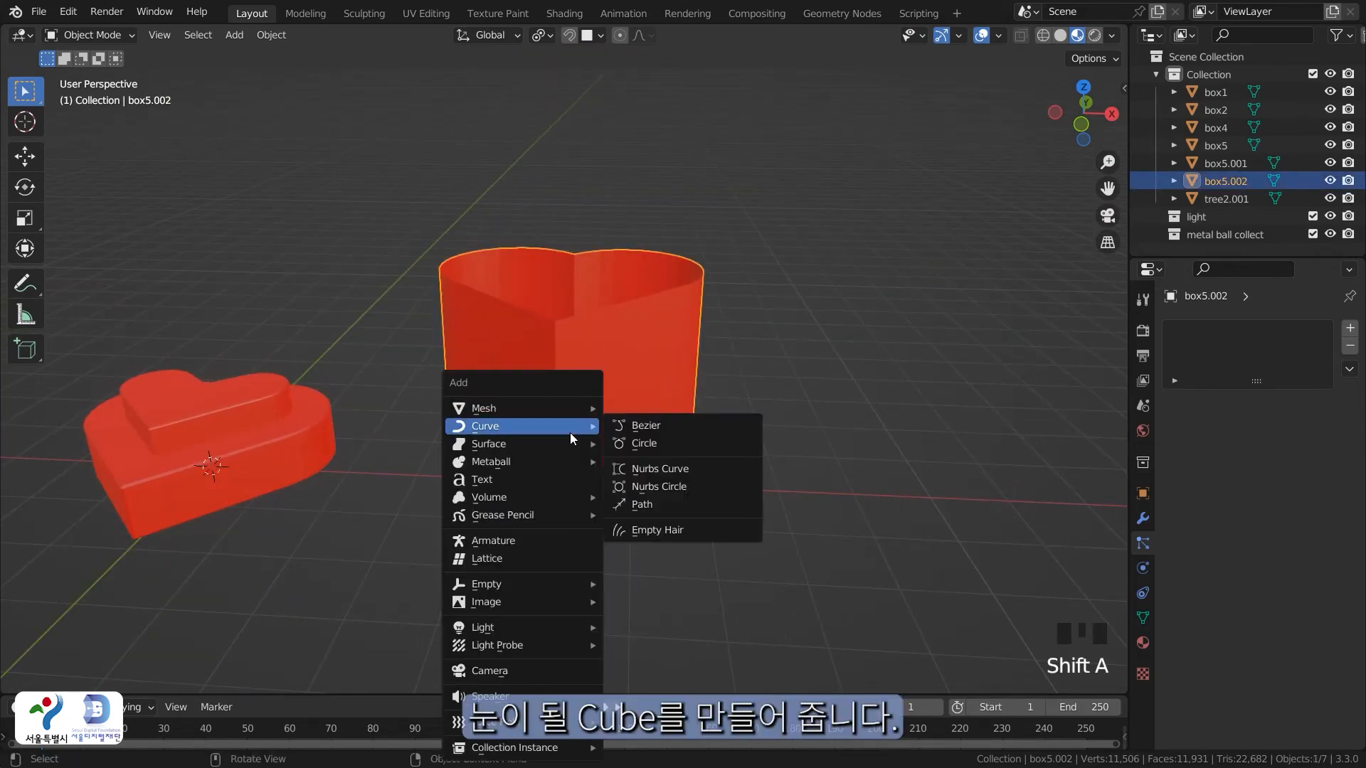
mouse_move(566, 404)
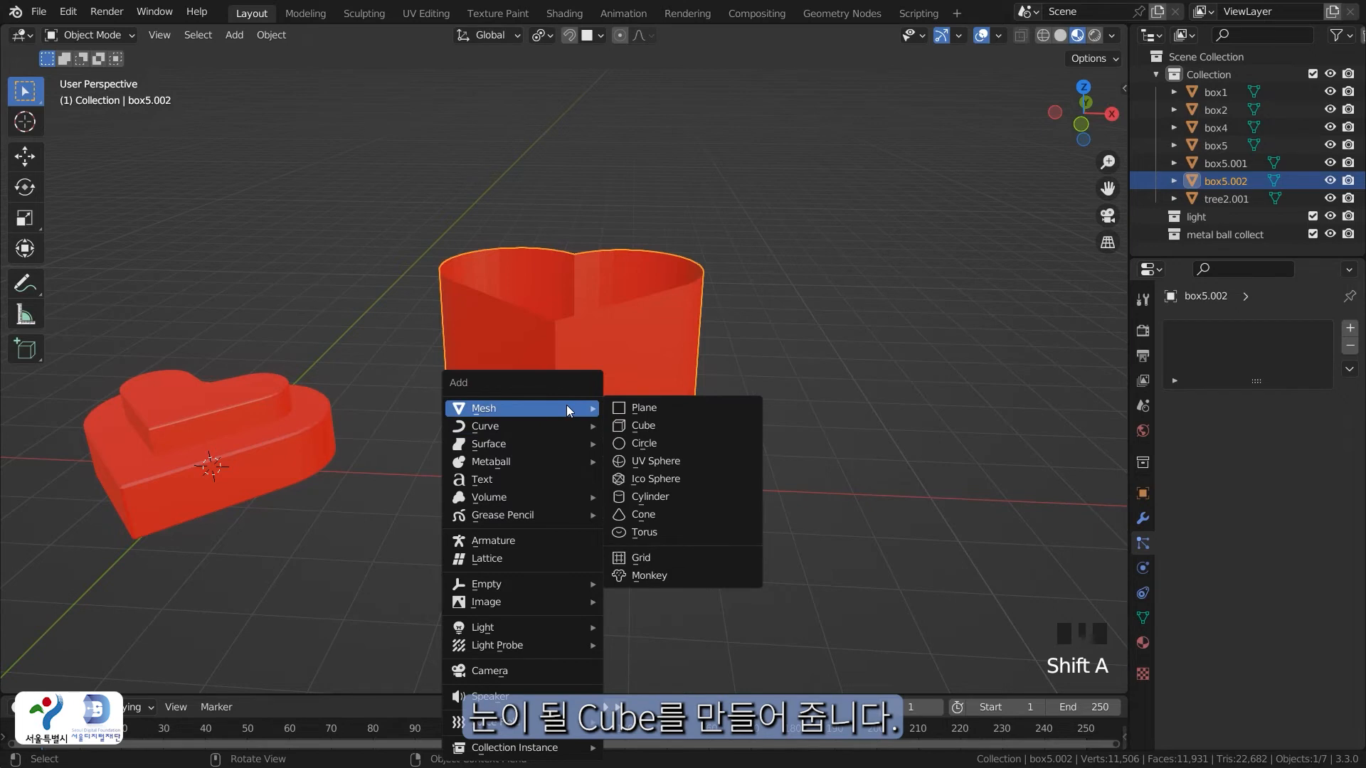
click(660, 424)
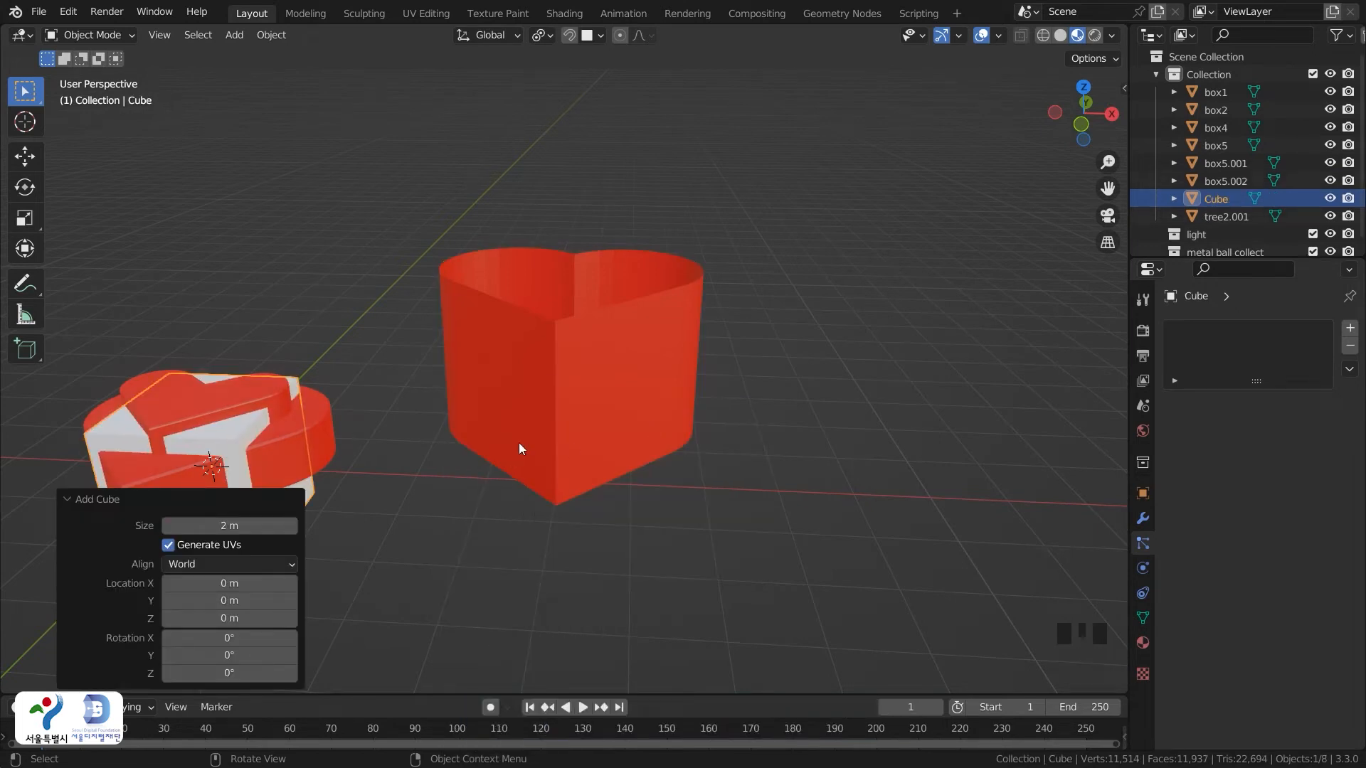
key(g)
key(x)
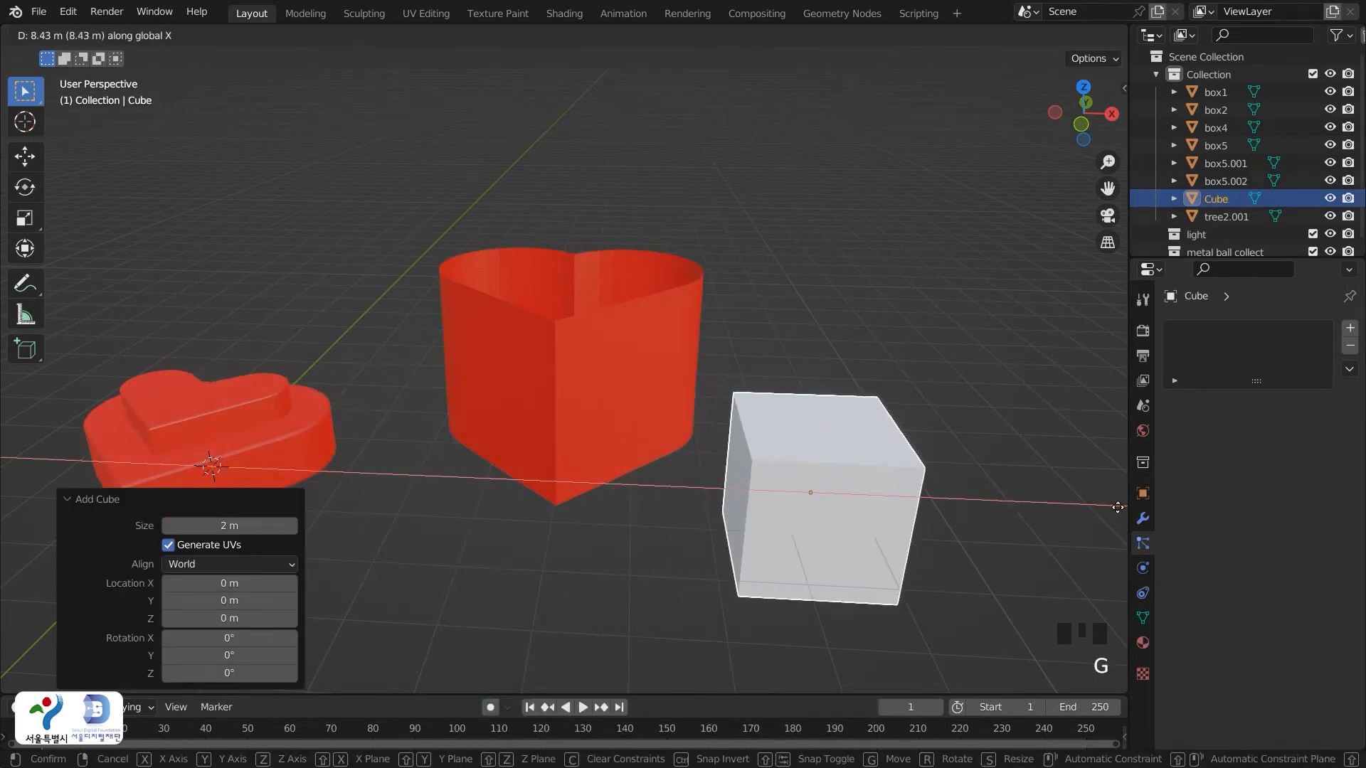
click(1117, 506)
Scale the cube down to about 0.166 and give it a new white material named W
key(s)
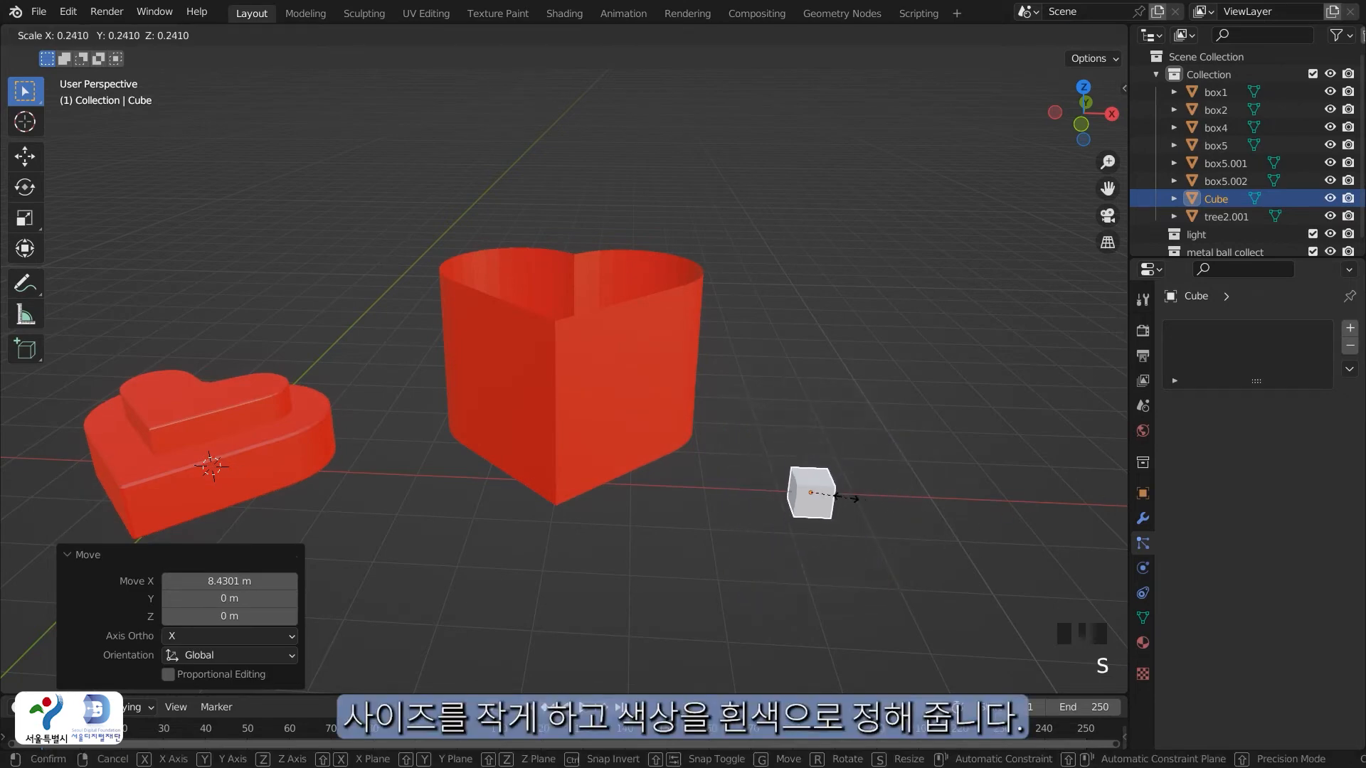
click(839, 495)
click(1142, 642)
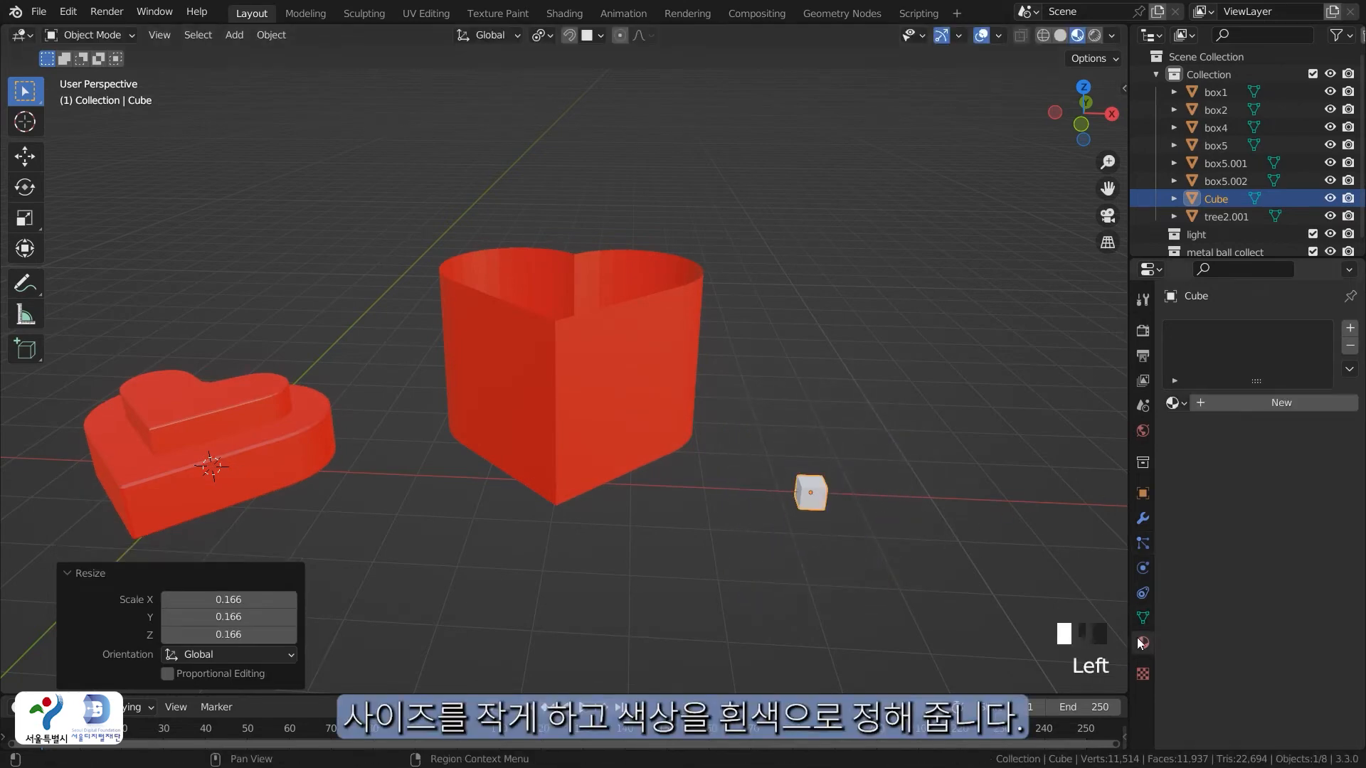
click(1257, 398)
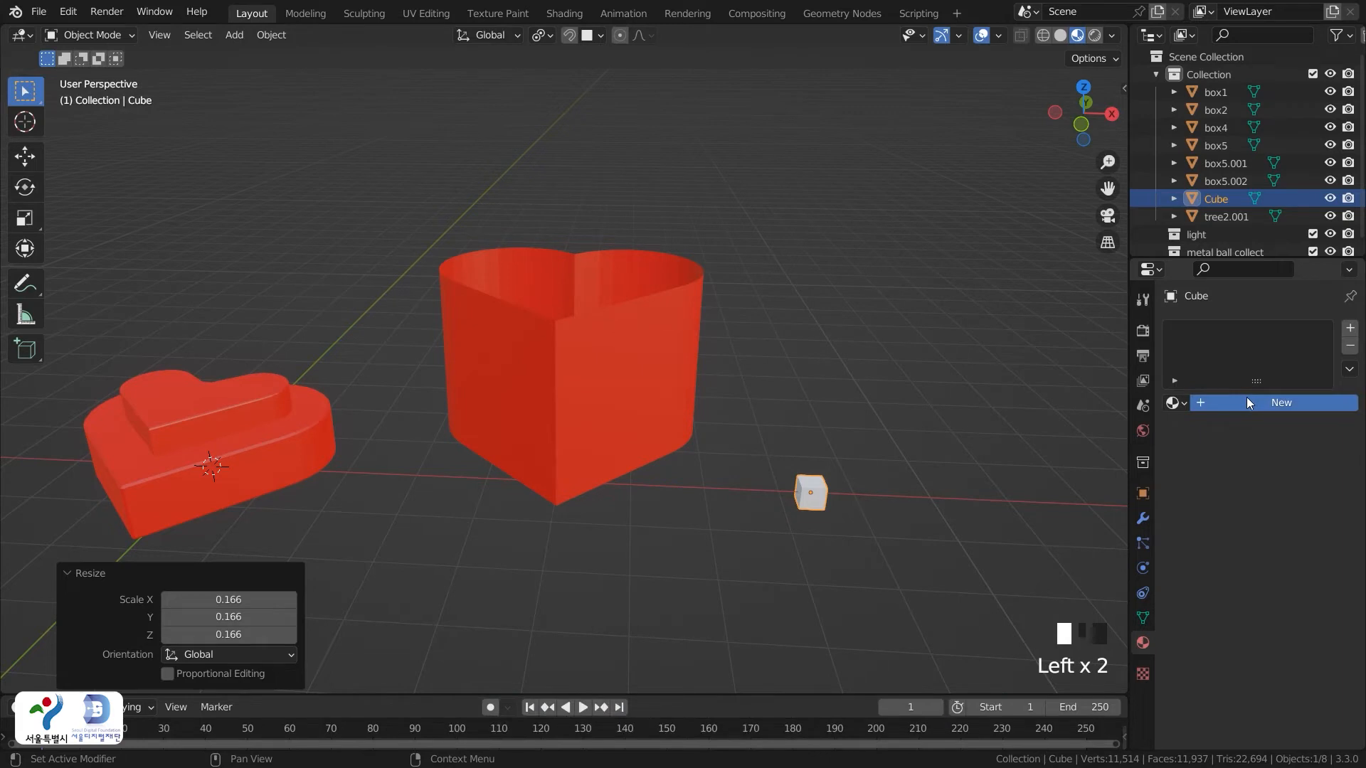
click(1247, 403)
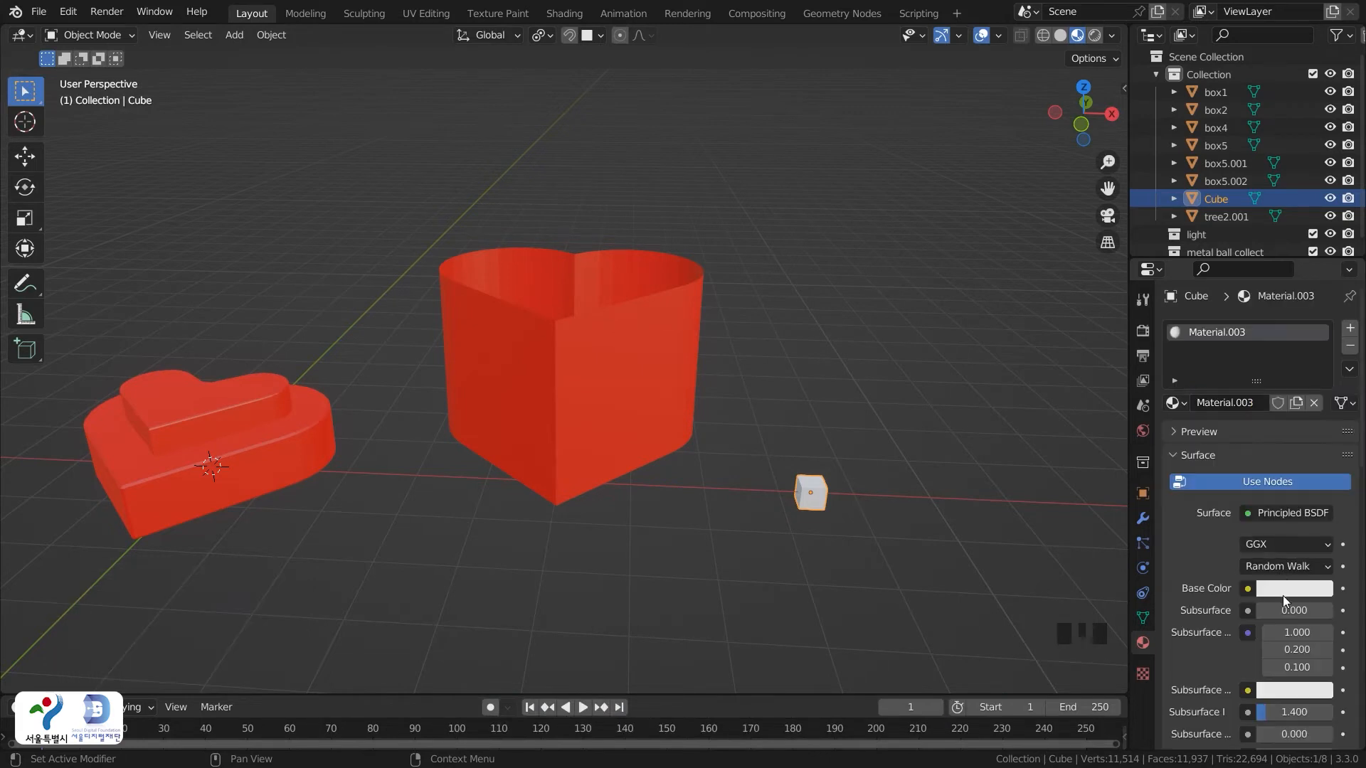
click(1229, 405)
text(W)
key(Return)
click(966, 388)
Add a particle system of type Hair to the heart walls
click(669, 388)
shift+middle_drag(962, 481, 933, 485)
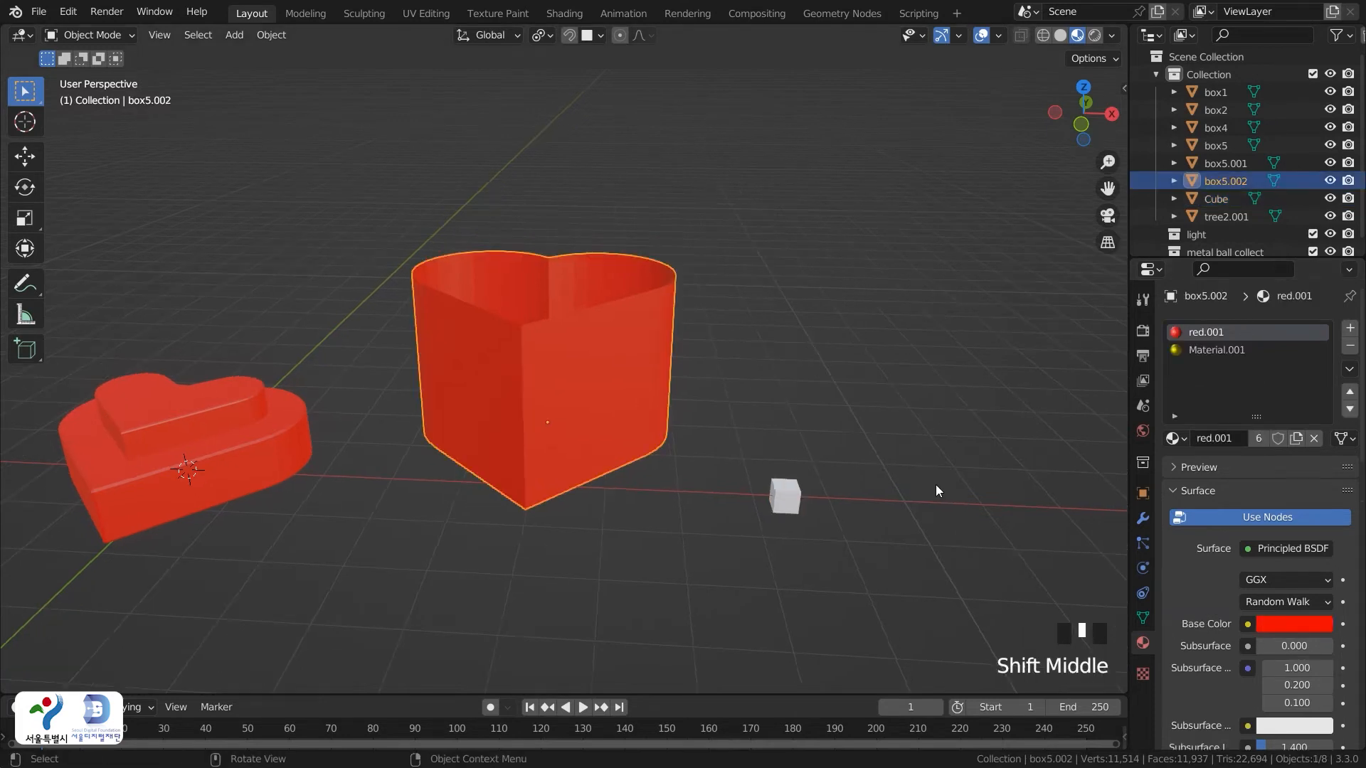
click(1135, 543)
click(1350, 328)
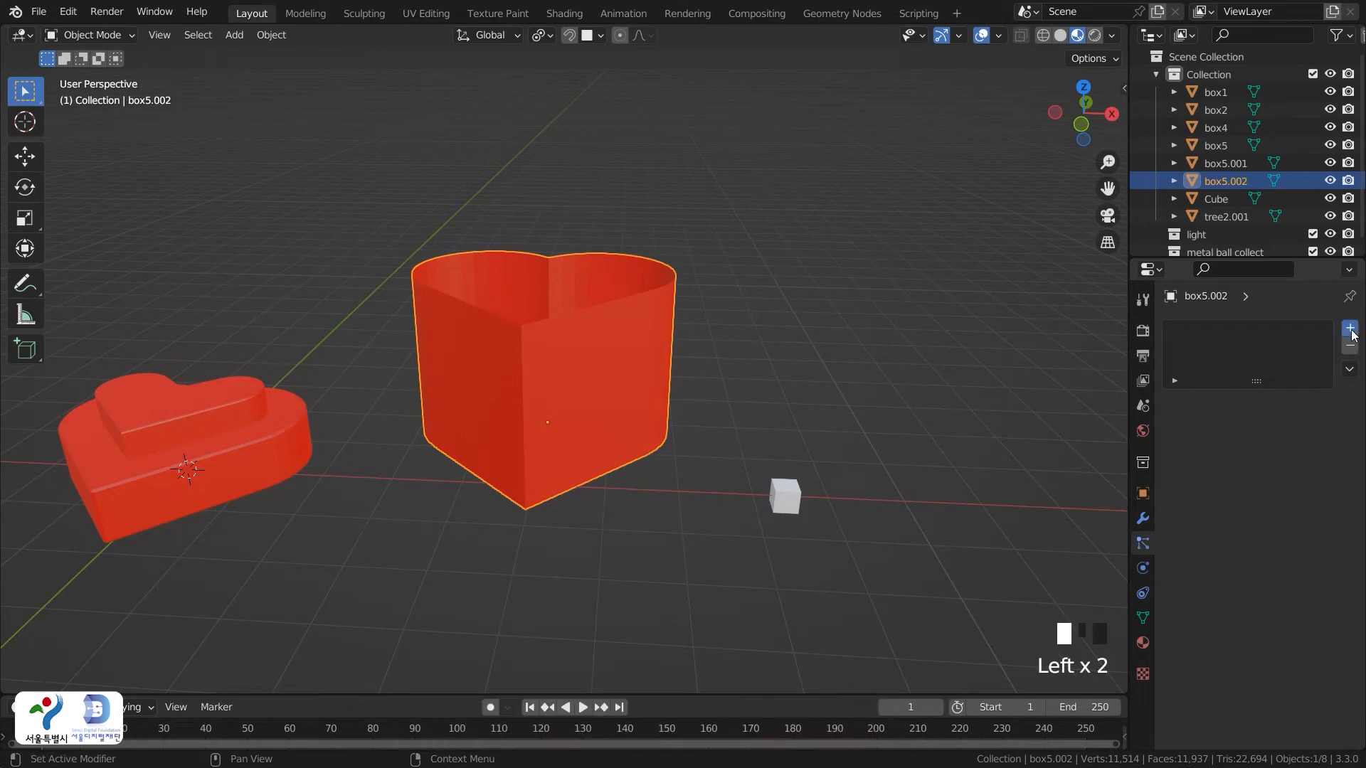
click(1295, 426)
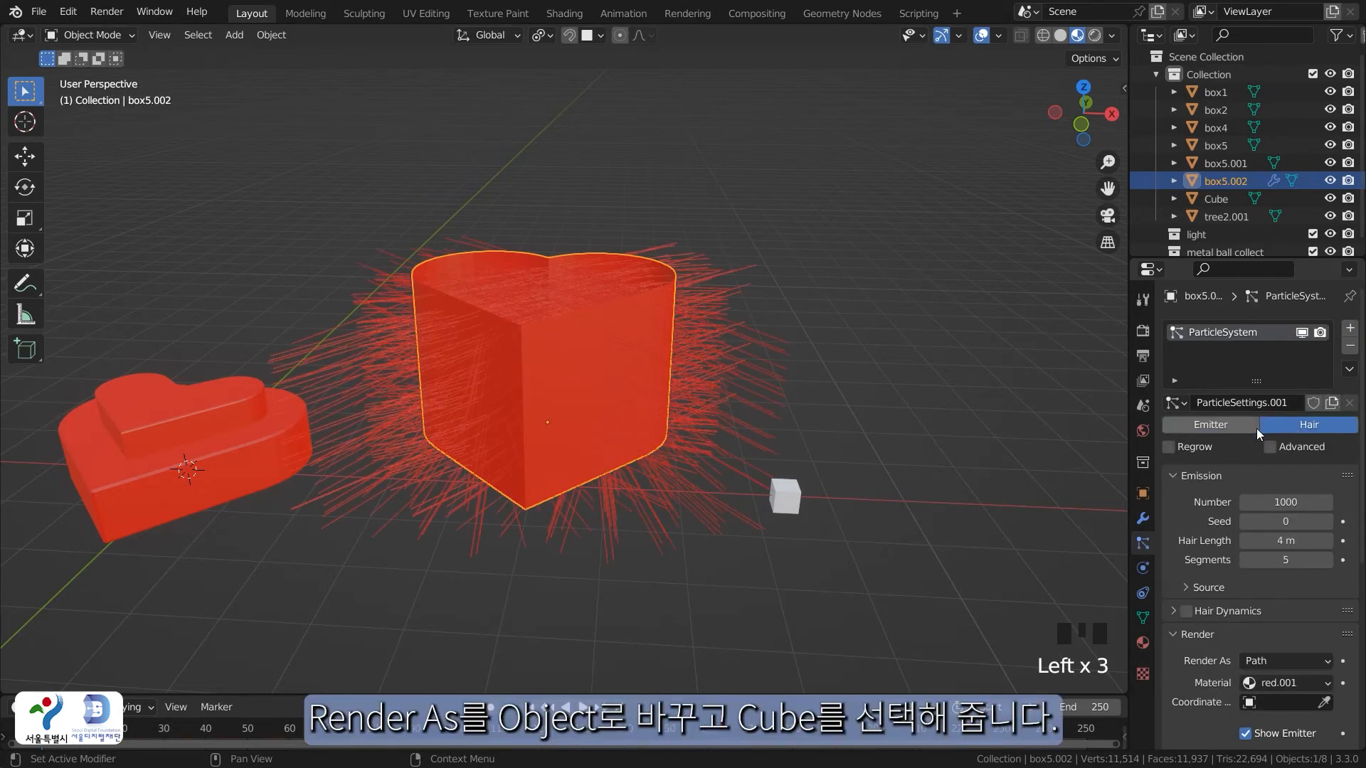
Render the hair particles as Object, using the small white cube as the instance object
click(1269, 661)
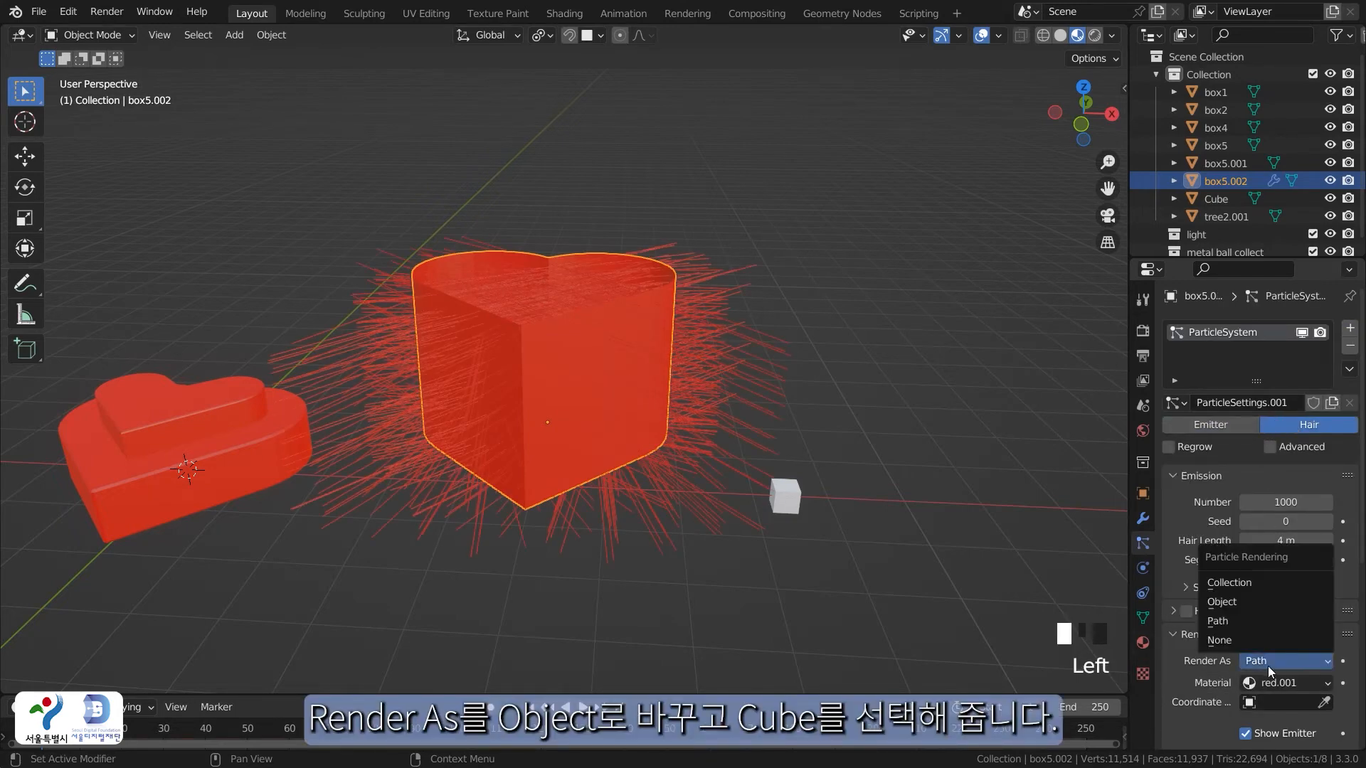
click(1240, 606)
scroll(1270, 646, up, 1)
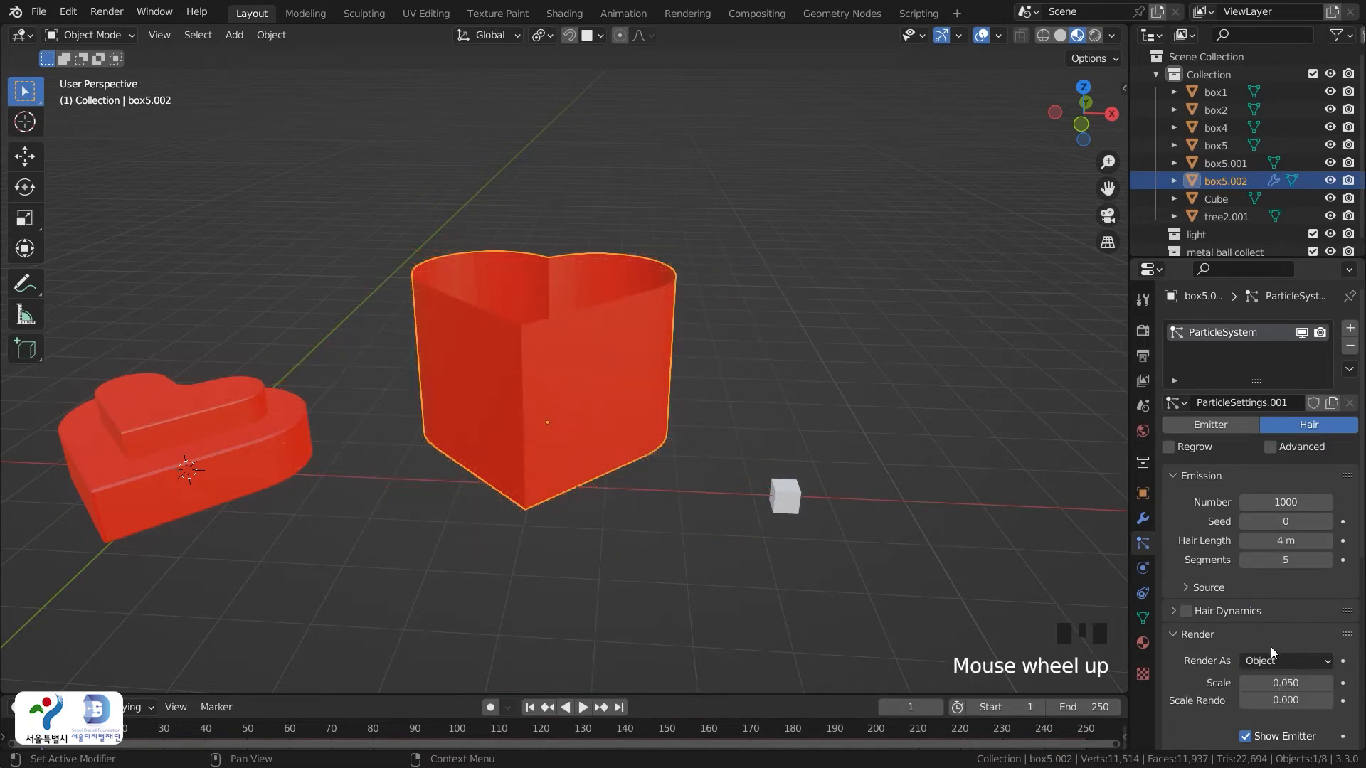
scroll(1270, 646, down, 5)
click(1324, 648)
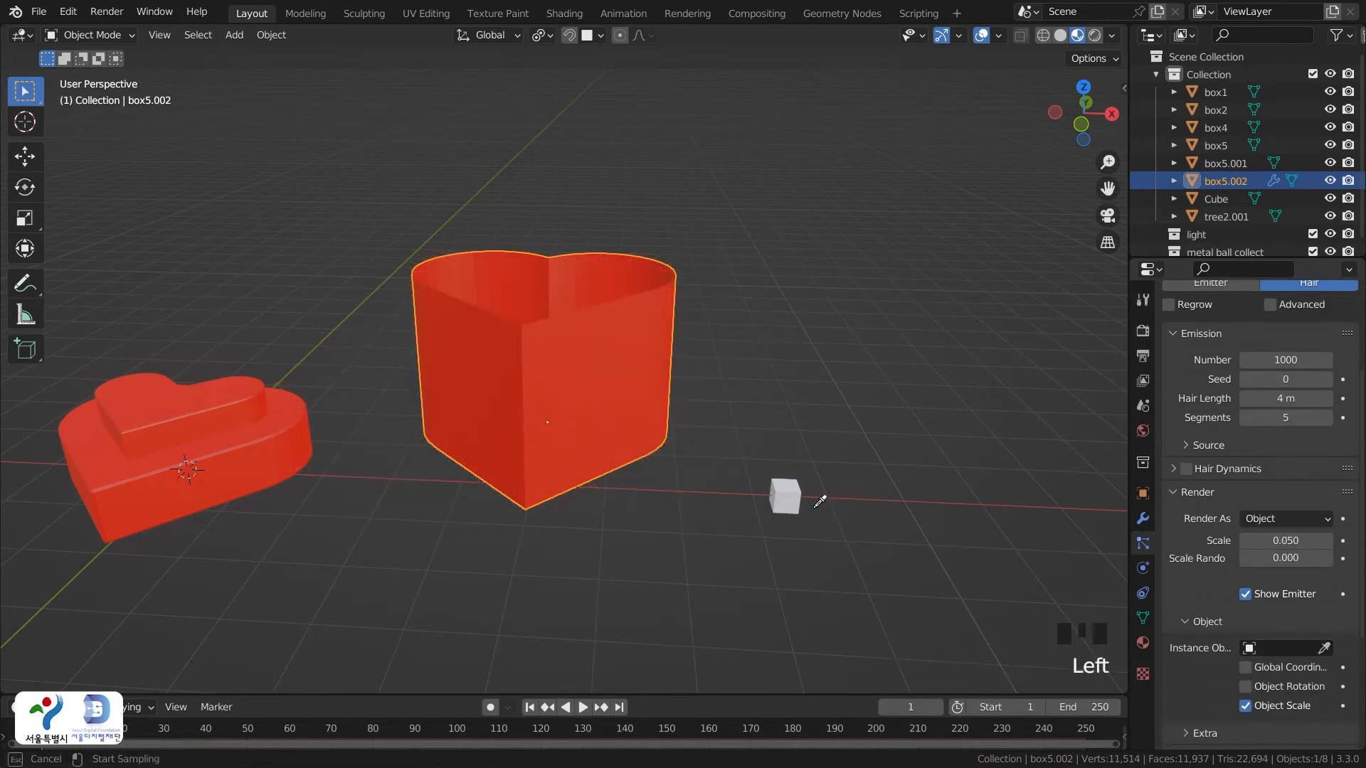
click(788, 496)
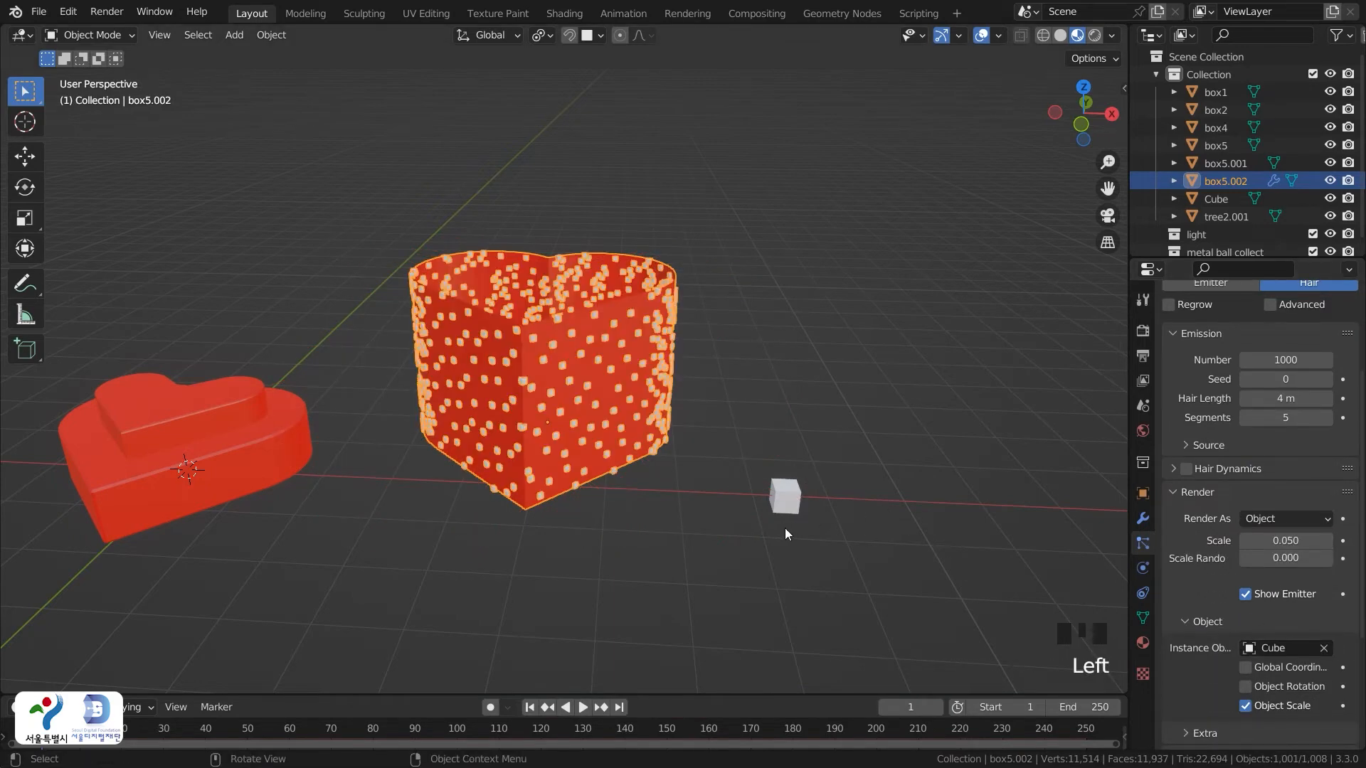
Set the particle number to 300 and the particle render scale to 0.03
scroll(1278, 441, up, 2)
click(1273, 414)
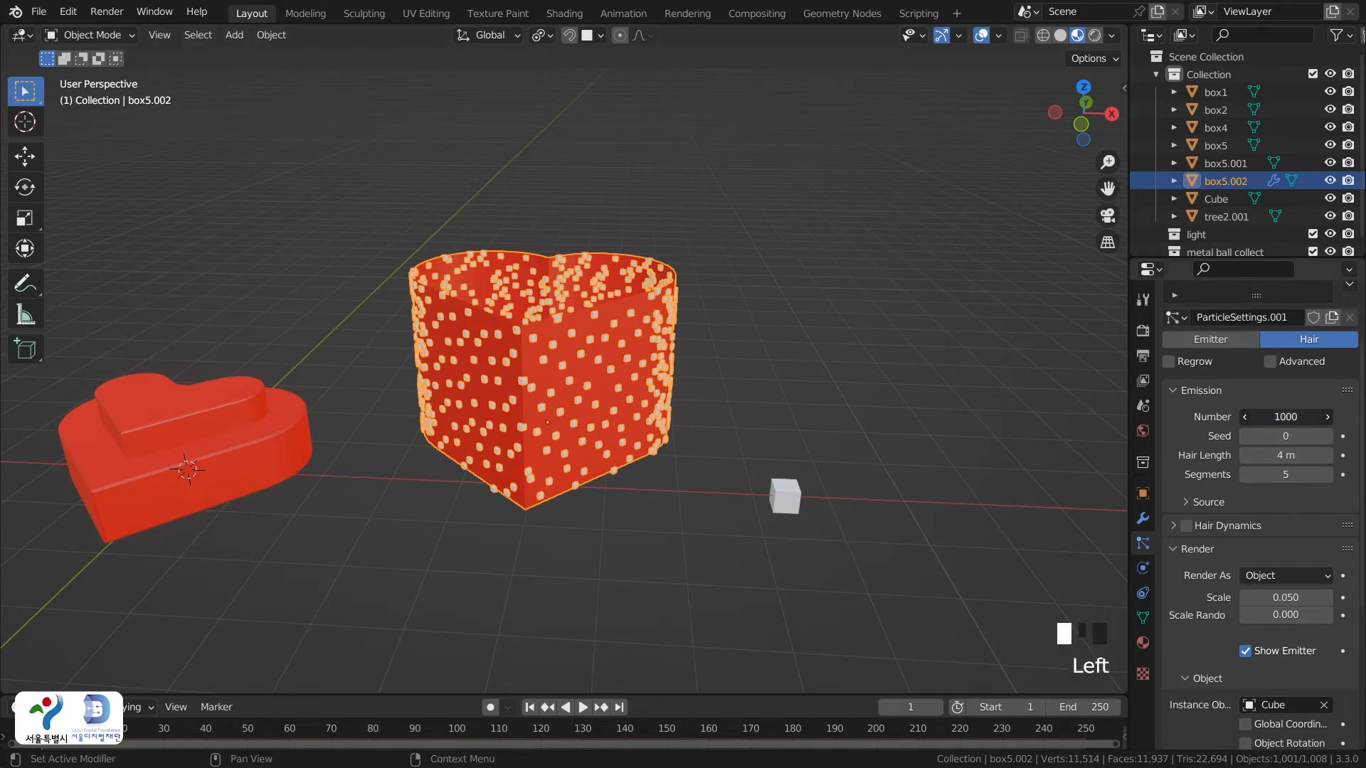
text(300)
key(Return)
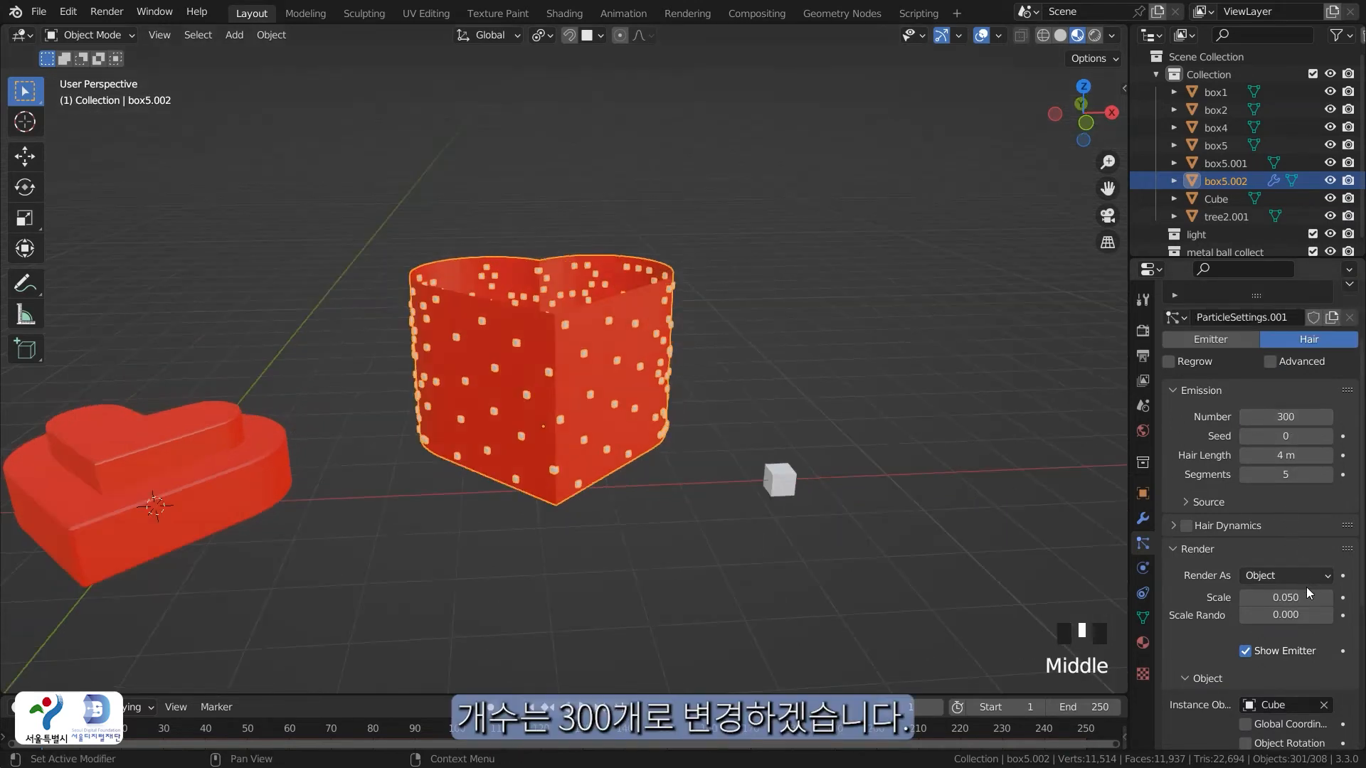
click(1302, 597)
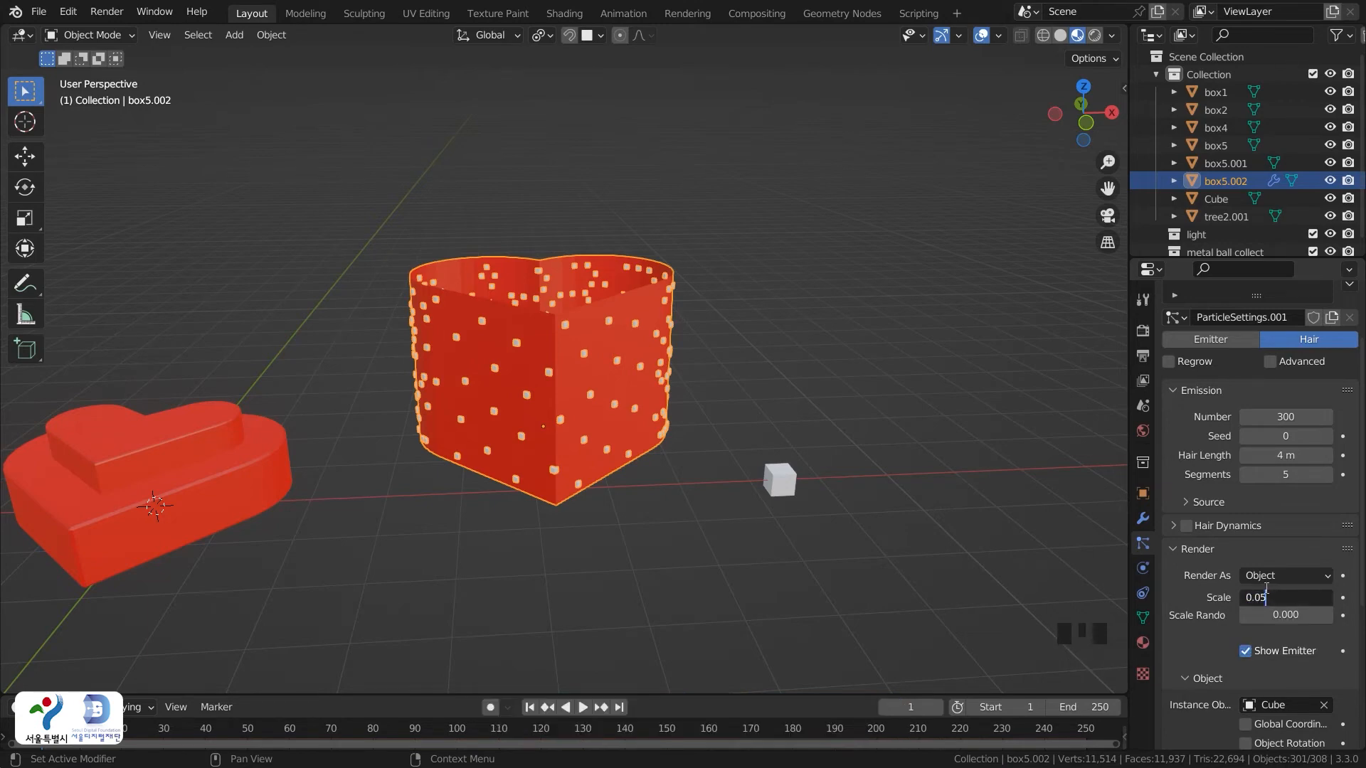
key(BackSpace)
click(1303, 597)
click(839, 521)
Make the particle instances real and move the resulting small cubes into a new collection named snow
key(ctrl+a)
click(573, 384)
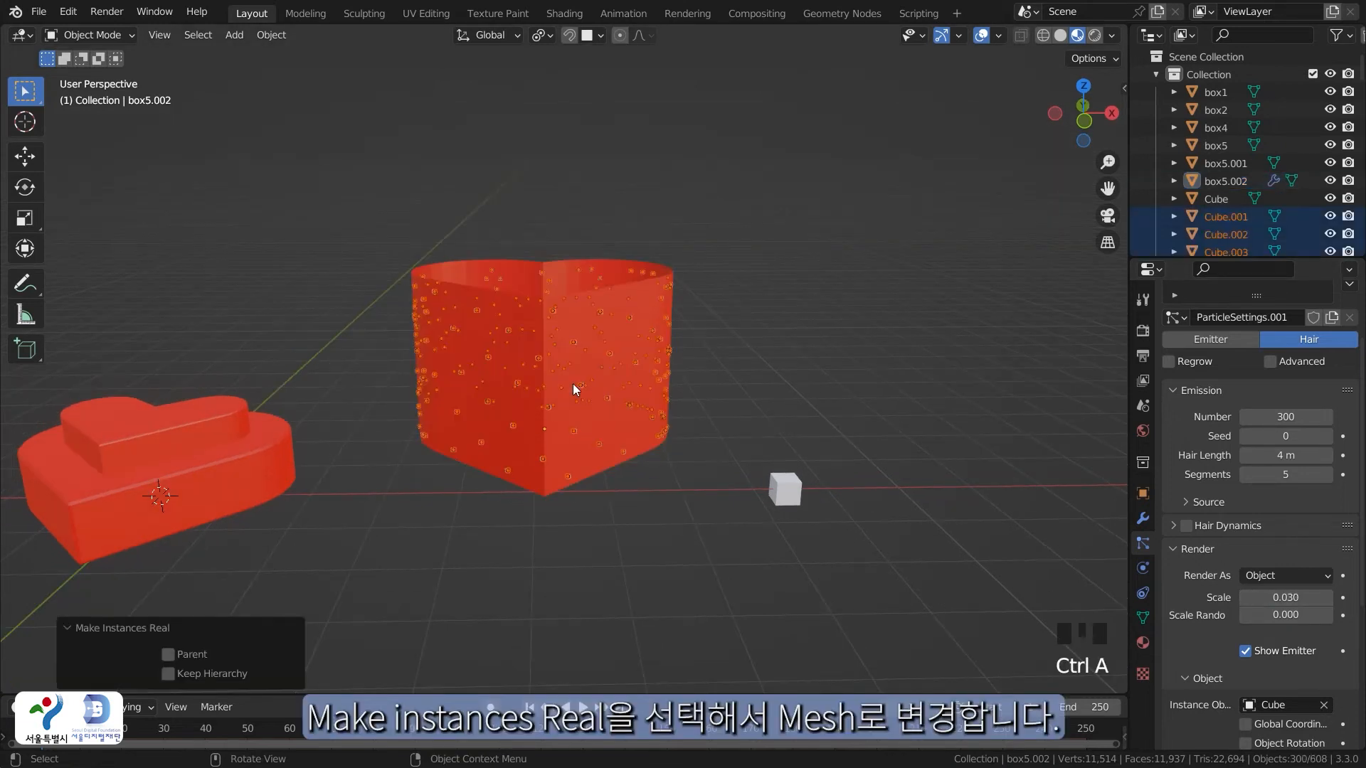
key(m)
click(1239, 228)
text(snow)
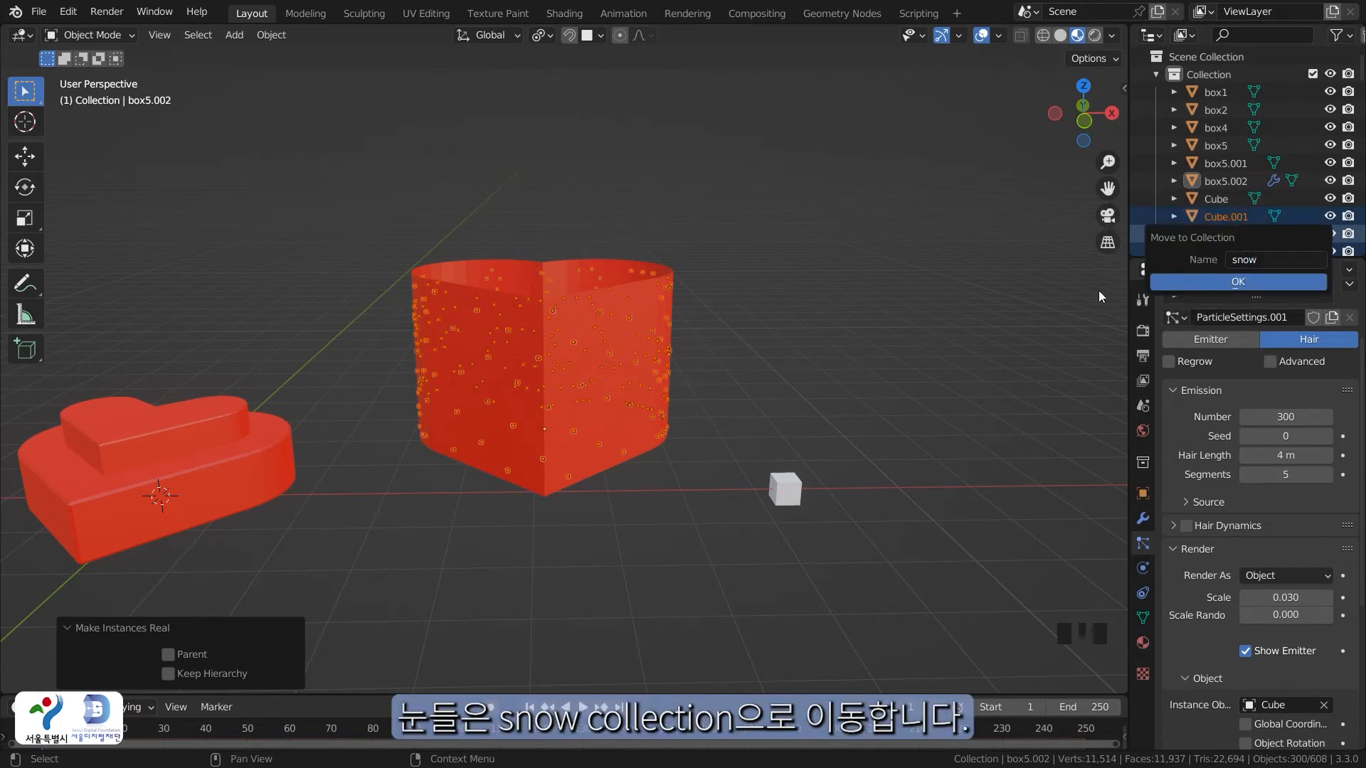
key(Return)
key(m)
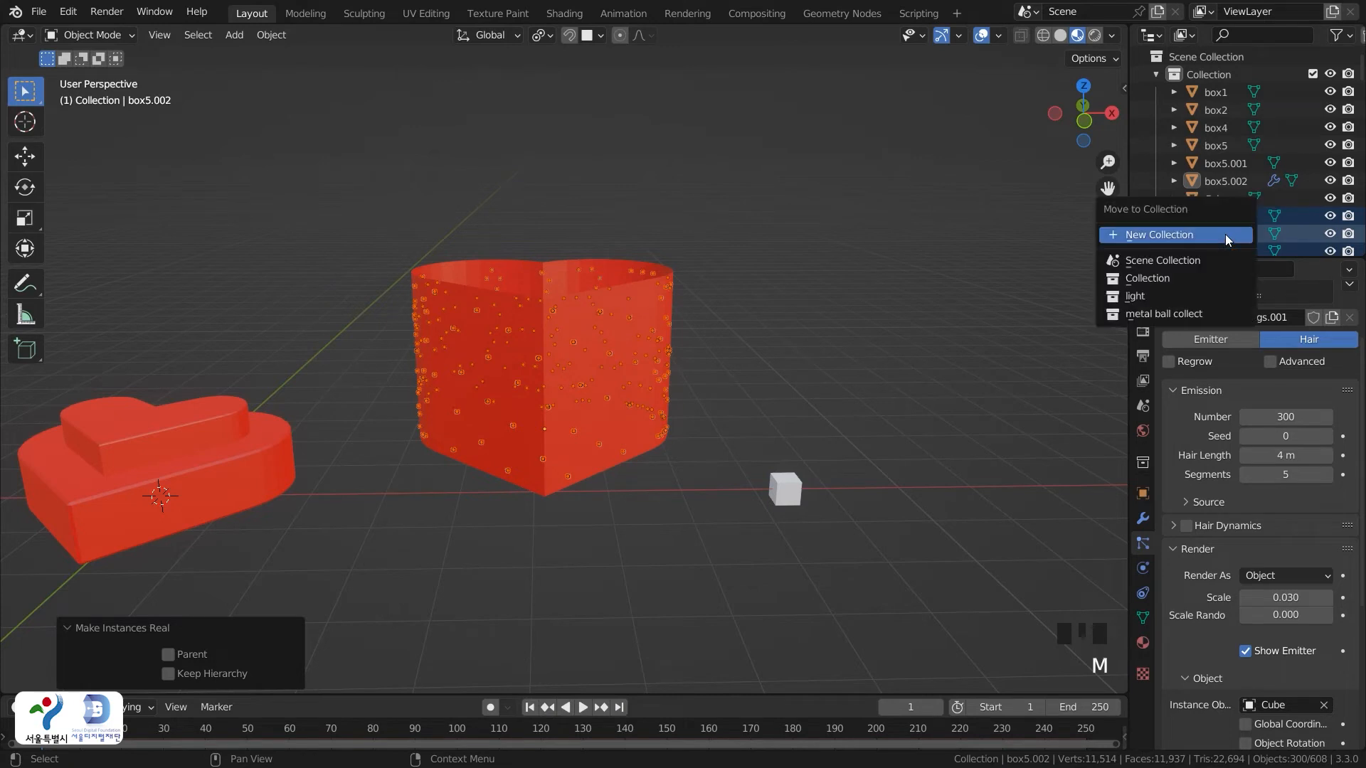
click(1224, 233)
text(sno)
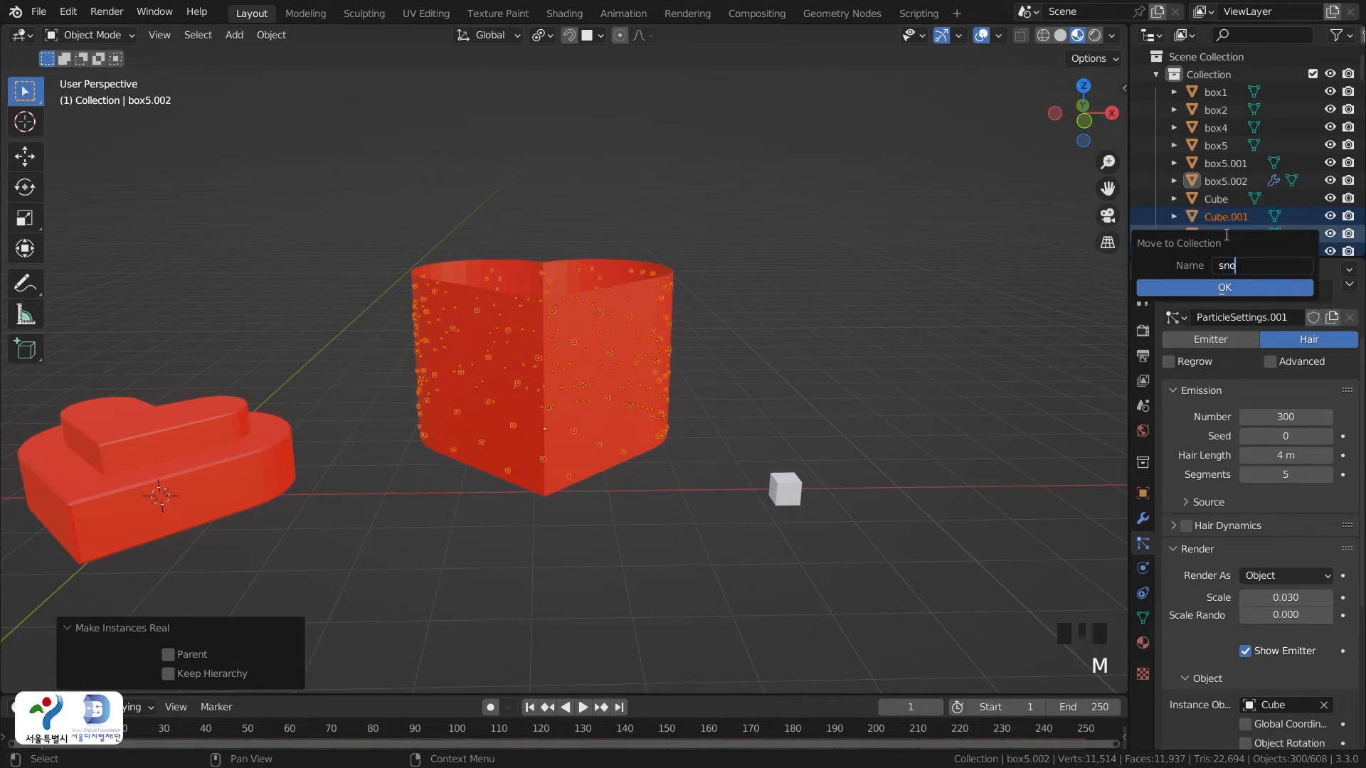
text(w)
click(1227, 291)
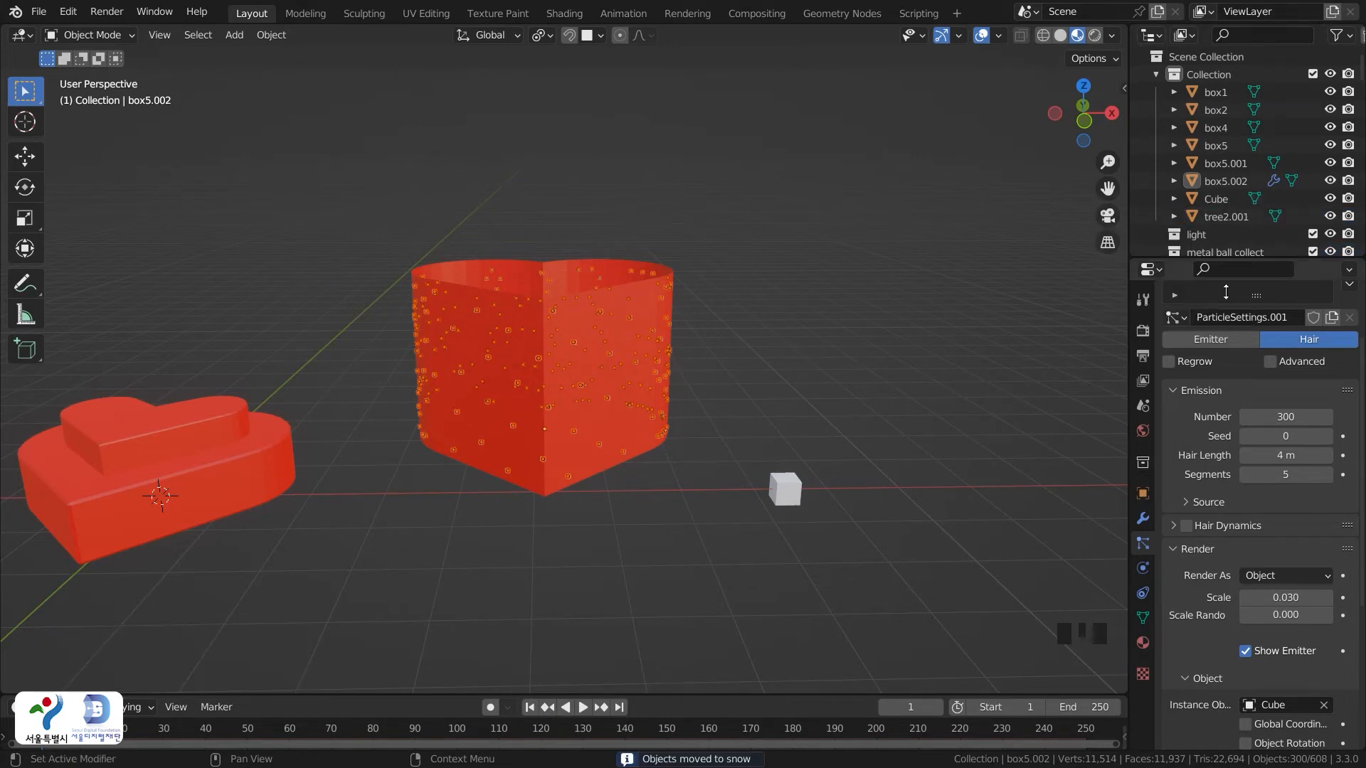
scroll(1231, 205, down, 3)
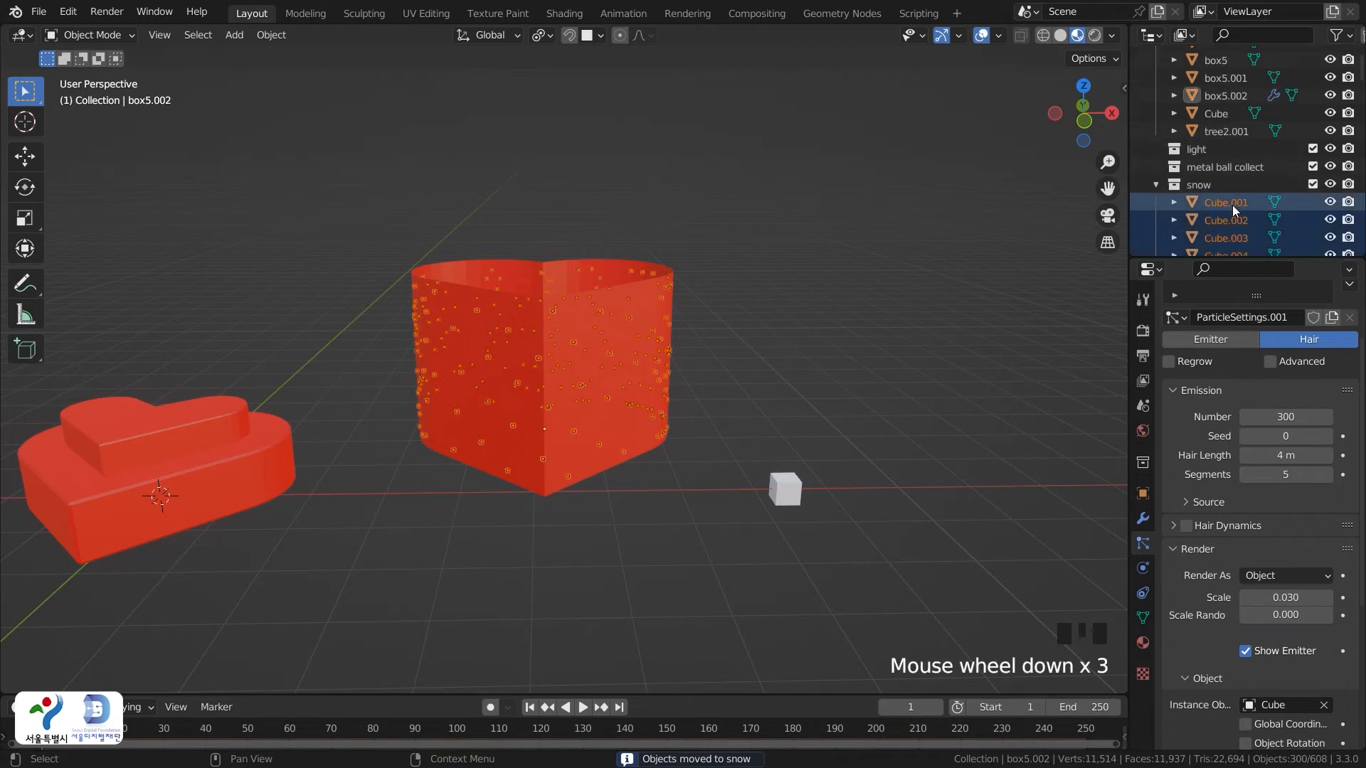
Remove the particle system from the heart walls and delete the original white cube used as the particle instance
click(1155, 187)
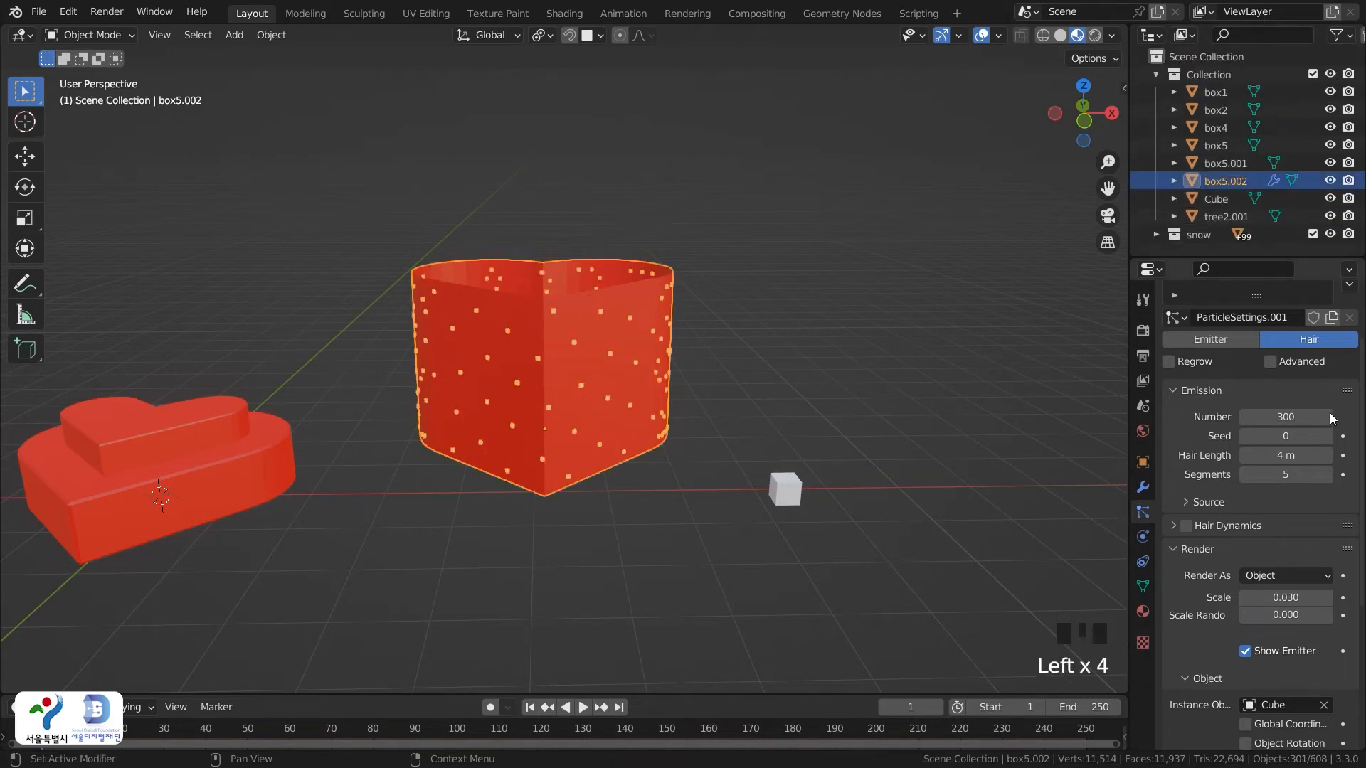
scroll(1329, 415, up, 4)
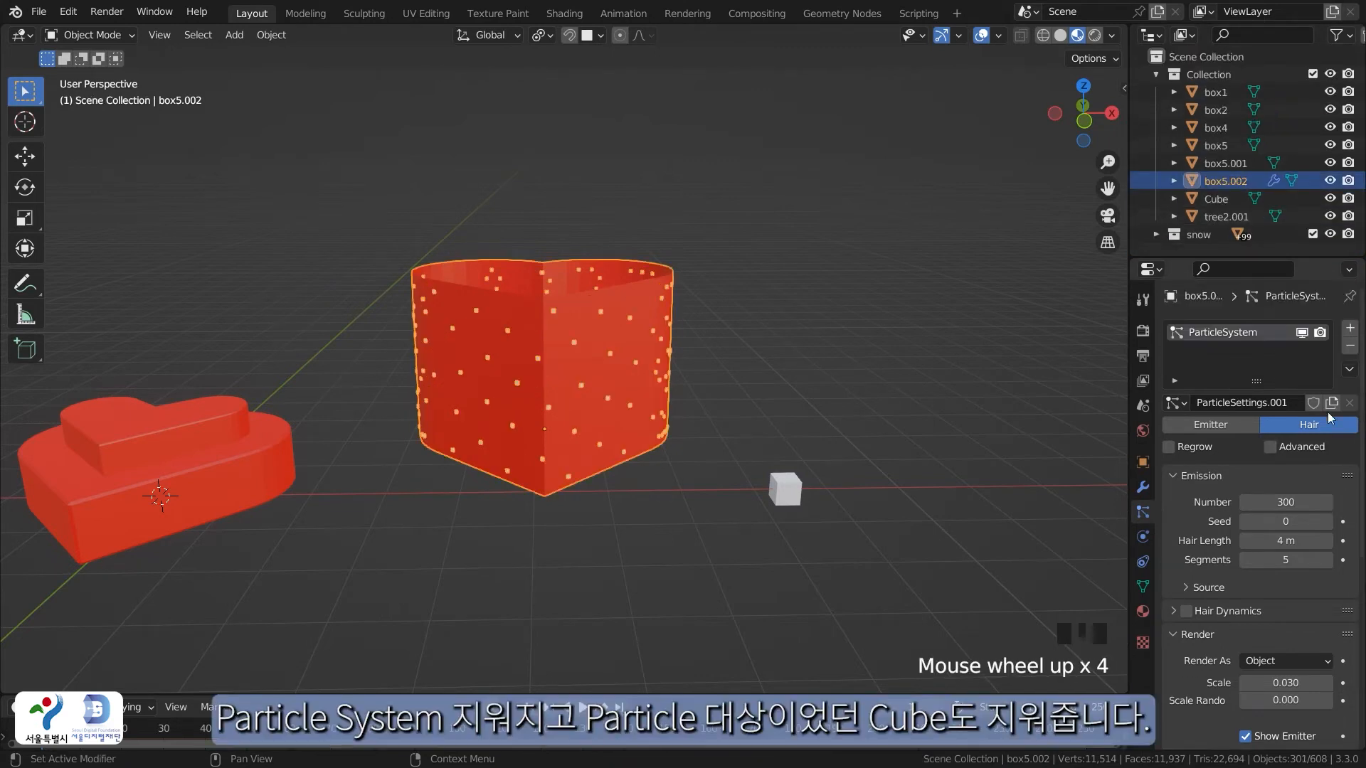
click(1345, 349)
click(782, 498)
key(x)
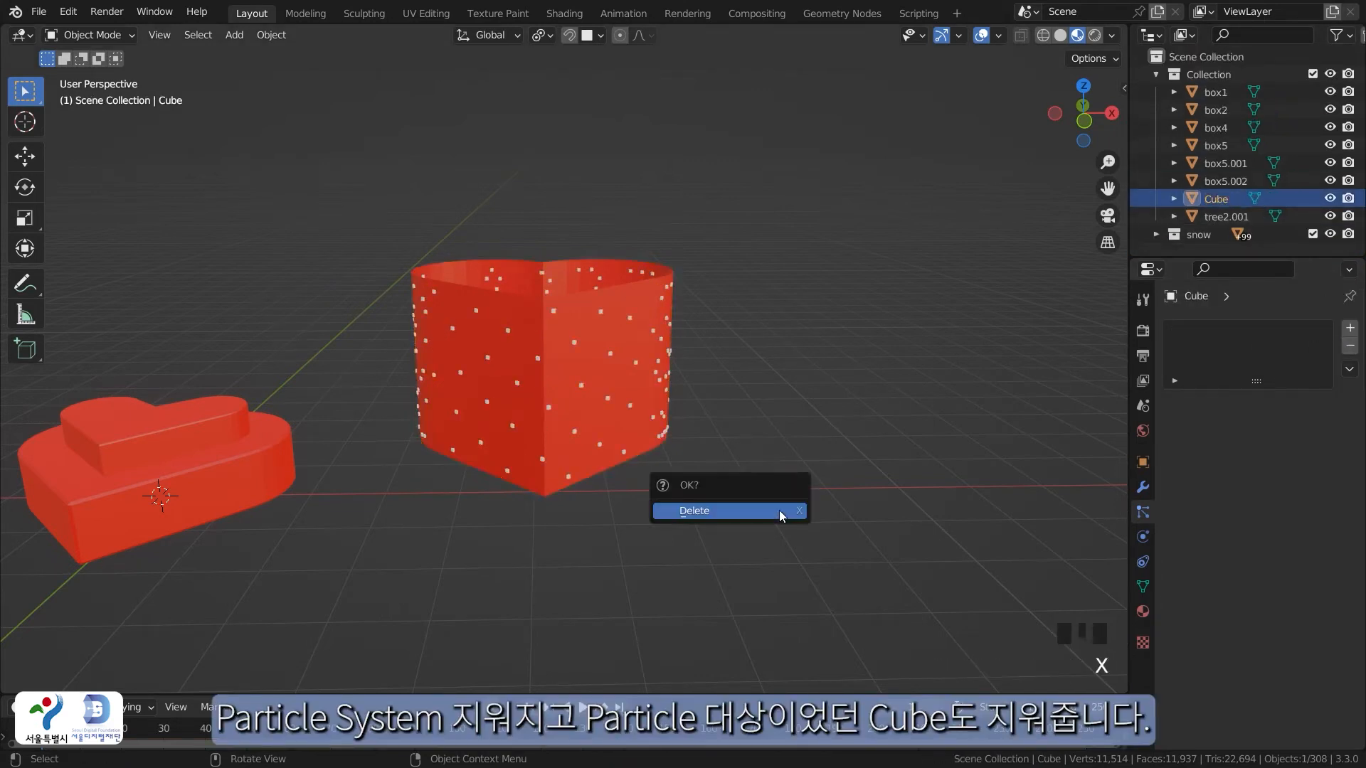
click(779, 509)
click(556, 371)
key(g)
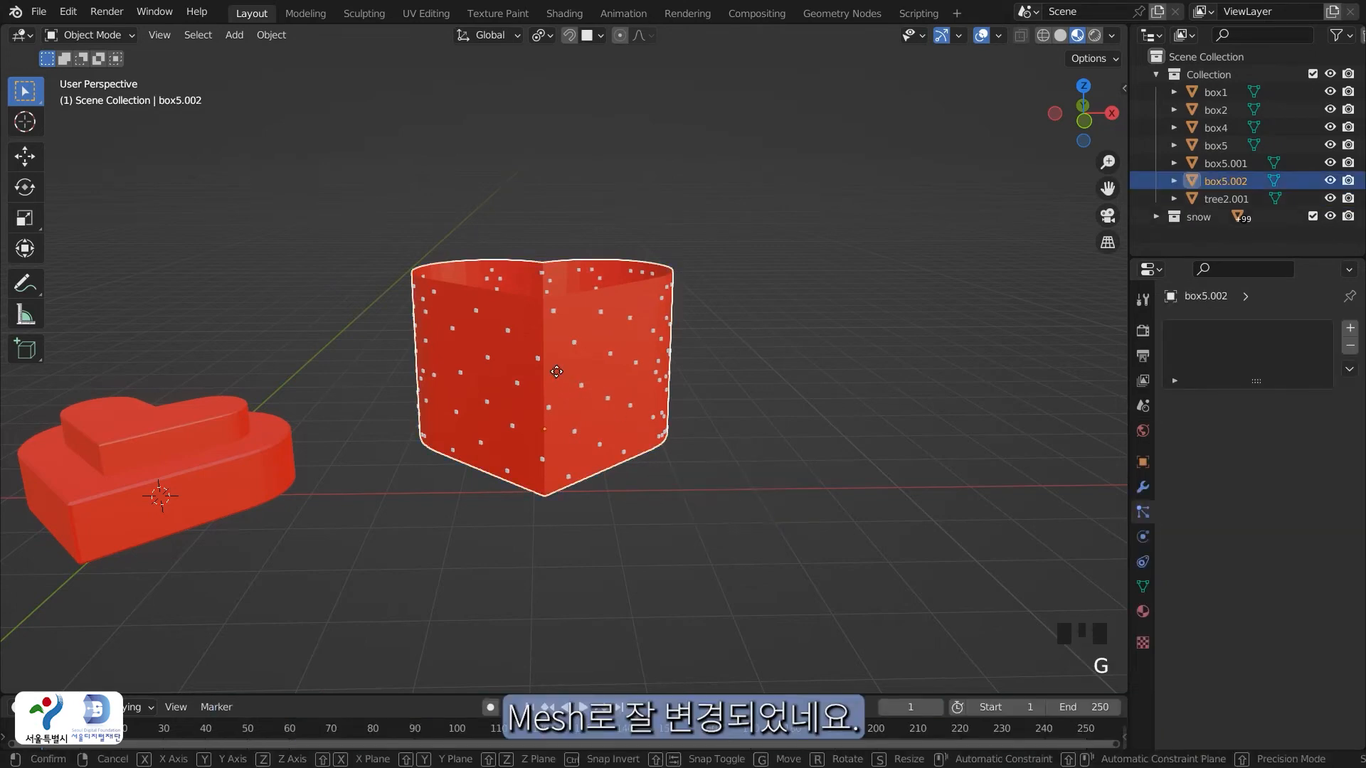
key(x)
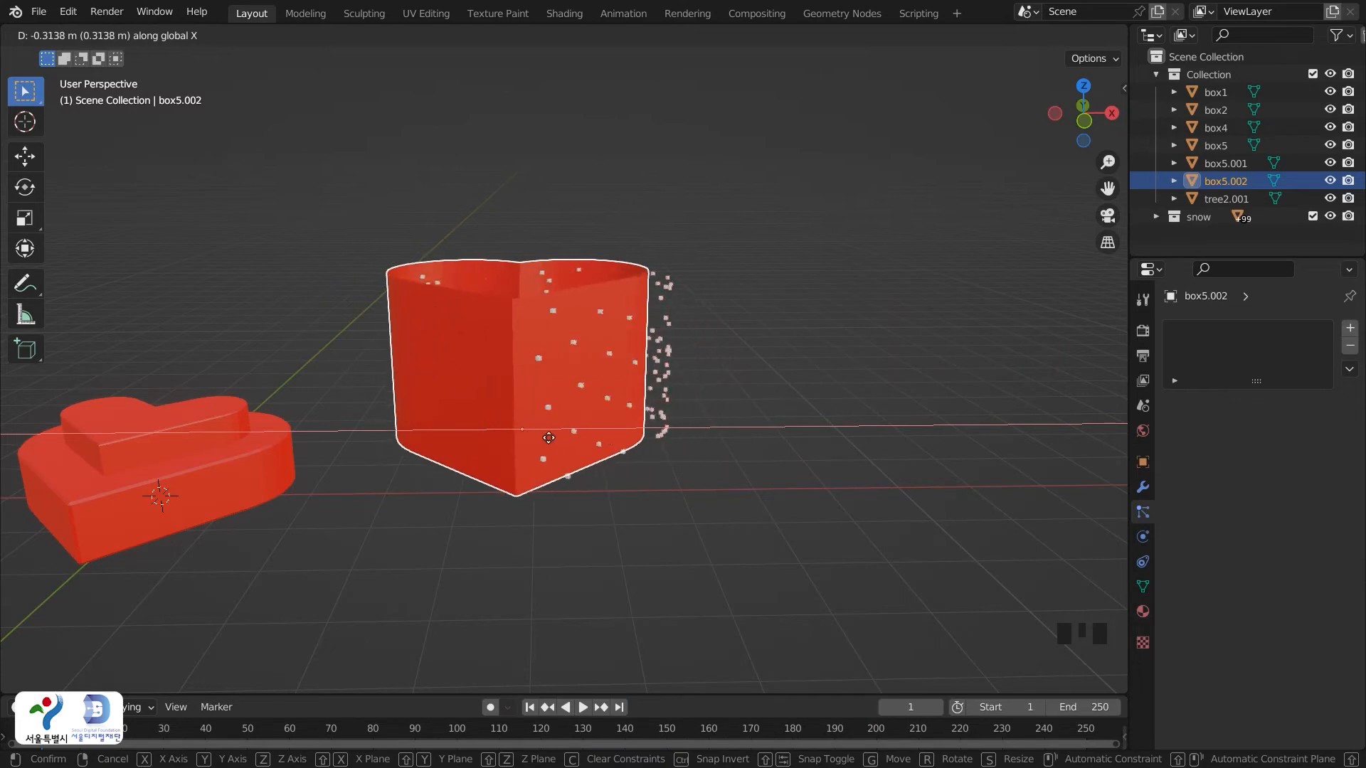
right_click(559, 438)
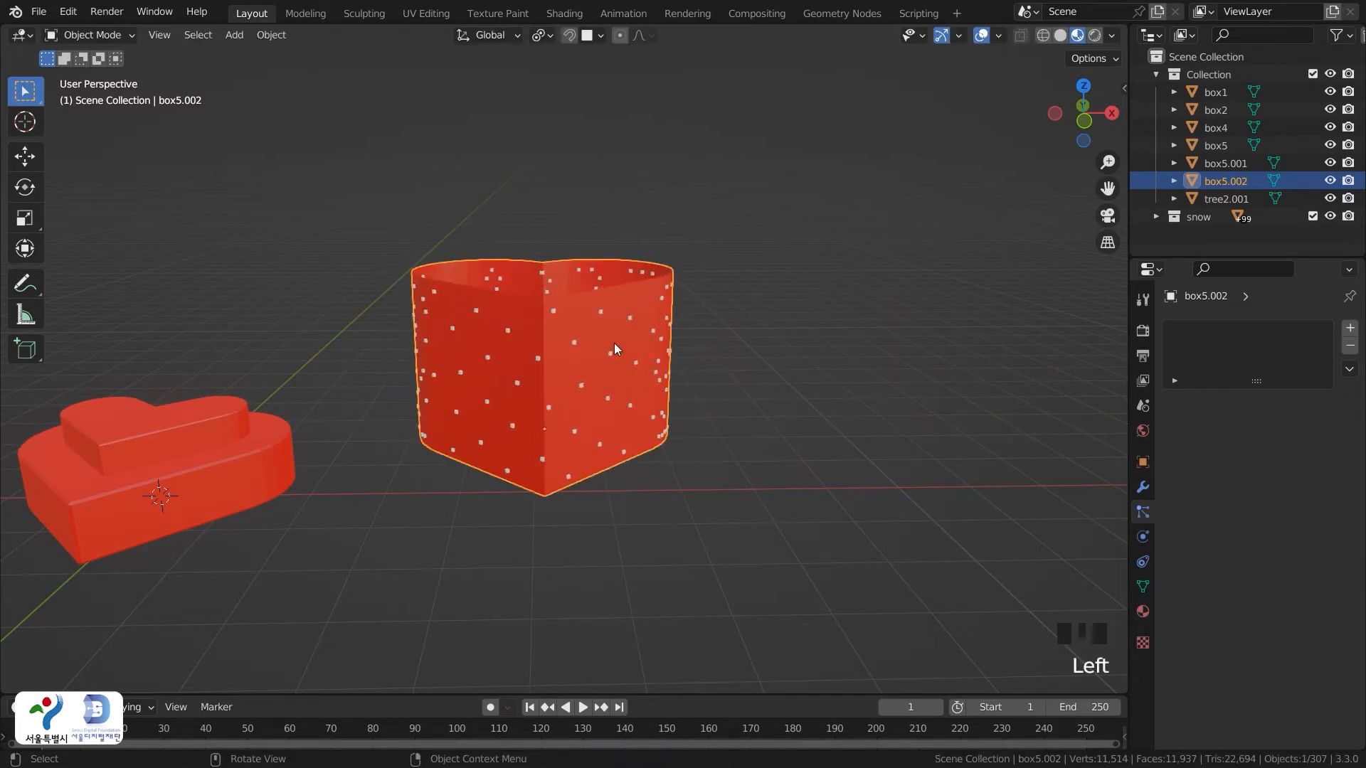
Append the snowman object from snowman.blend in the Metaverse folder
middle_drag(459, 512, 544, 467)
scroll(424, 519, down, 2)
middle_drag(424, 519, 44, 32)
key(shift+a)
click(38, 11)
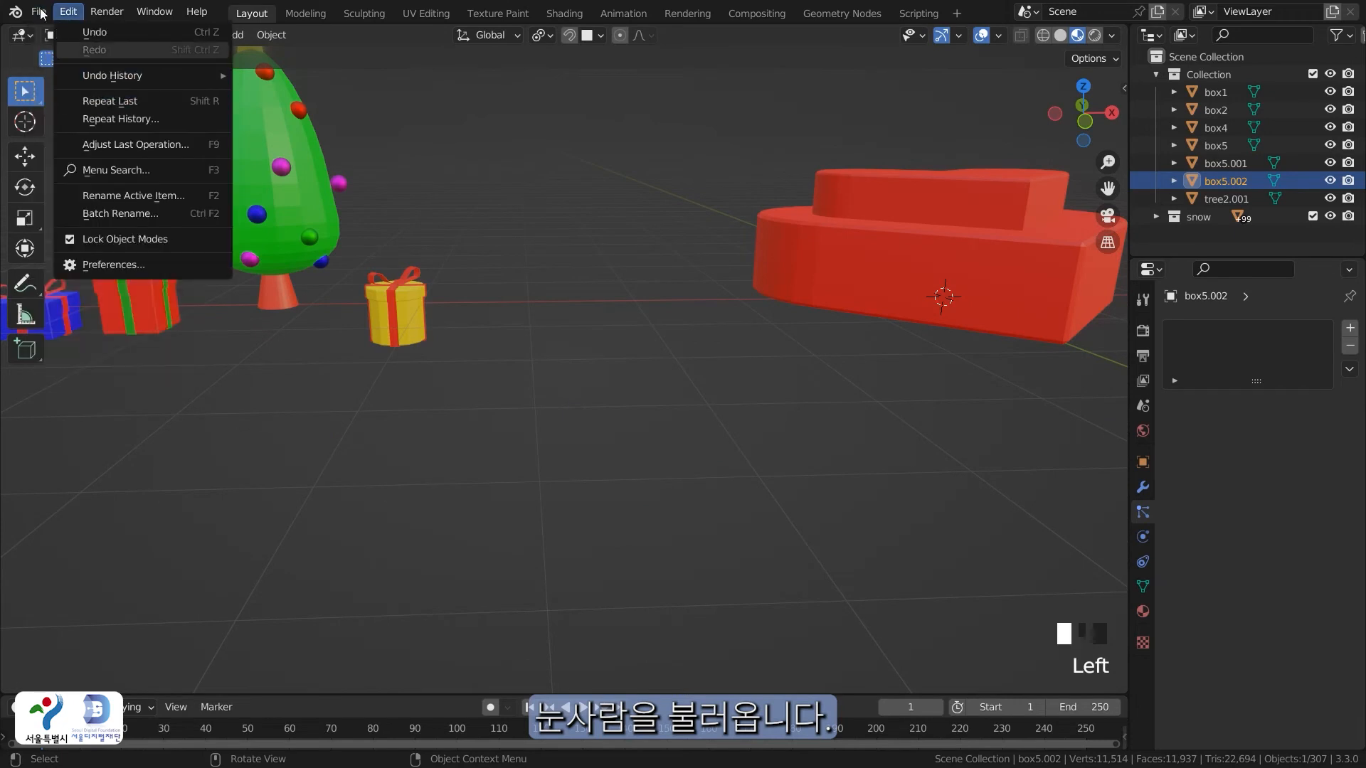
click(38, 12)
click(96, 207)
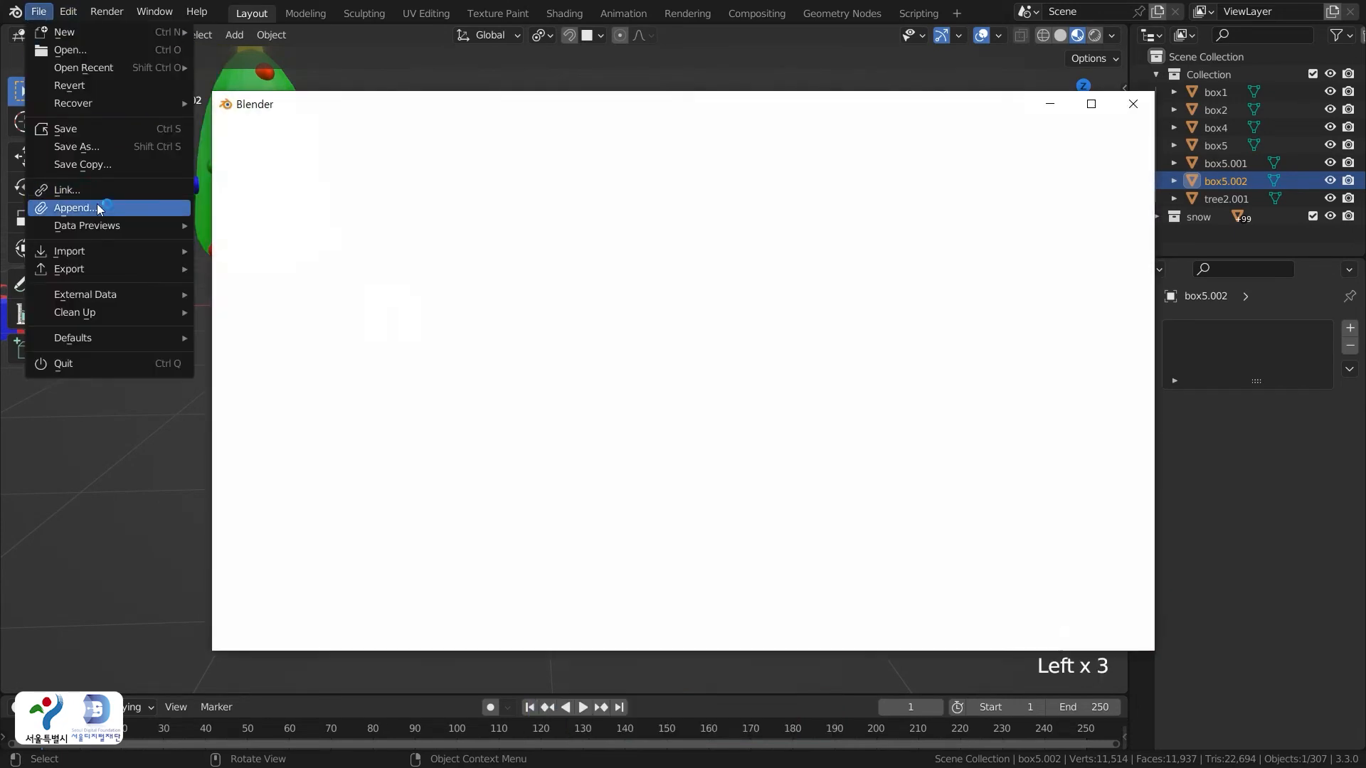
click(492, 141)
click(492, 142)
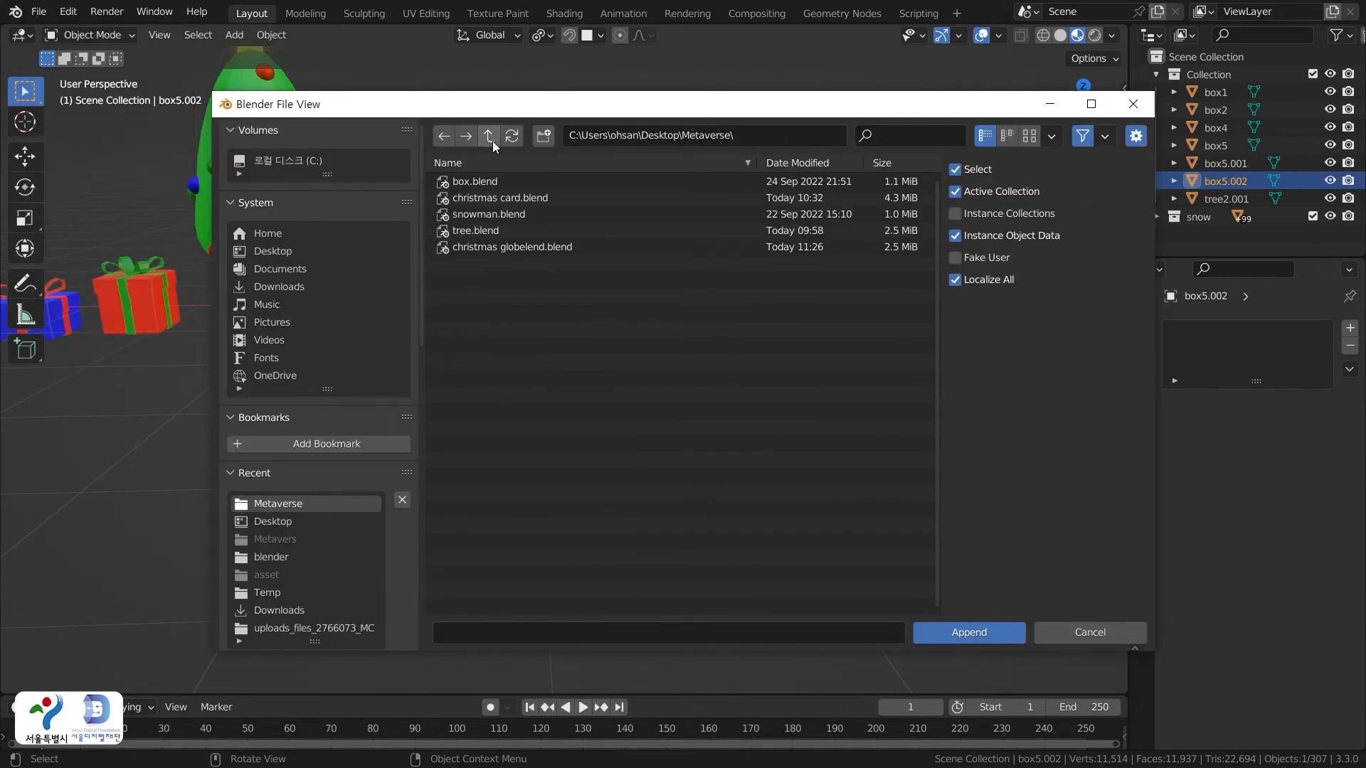
double_click(484, 216)
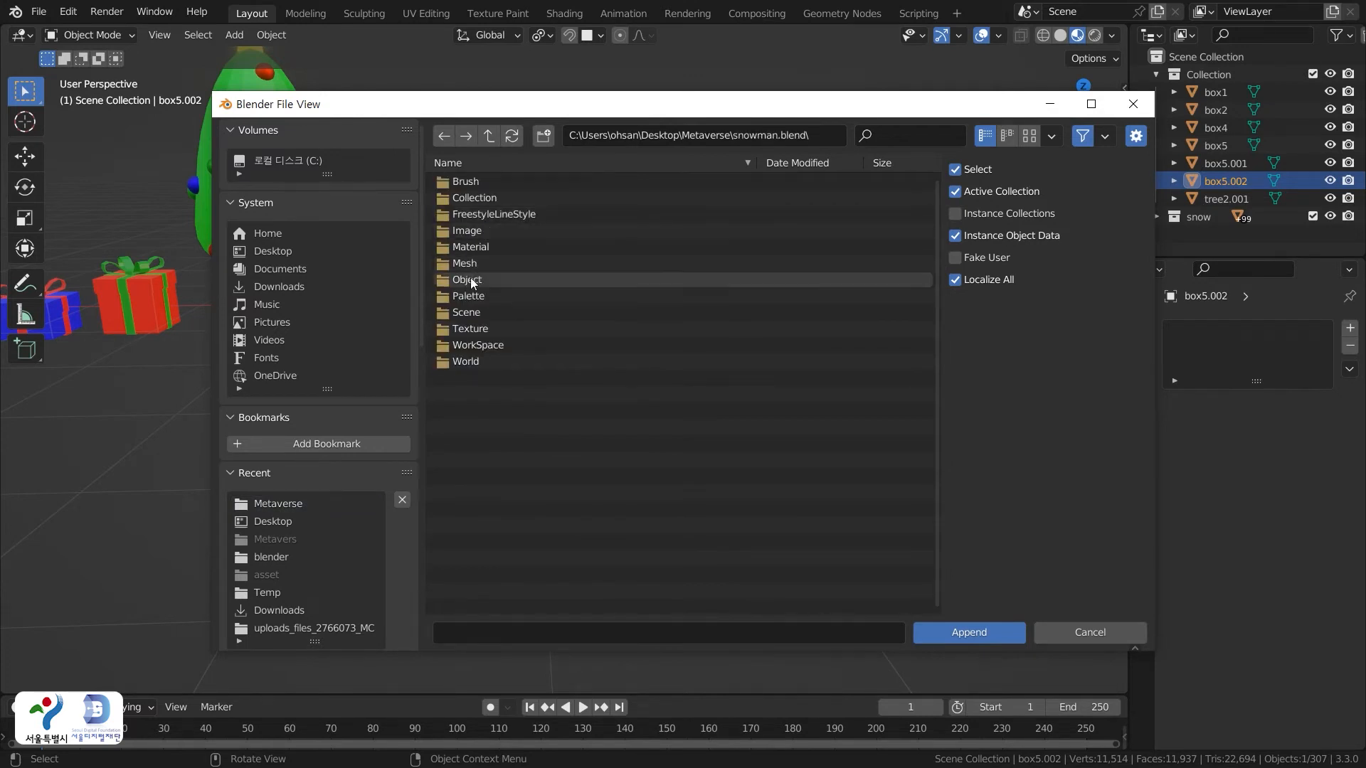
double_click(472, 279)
double_click(475, 185)
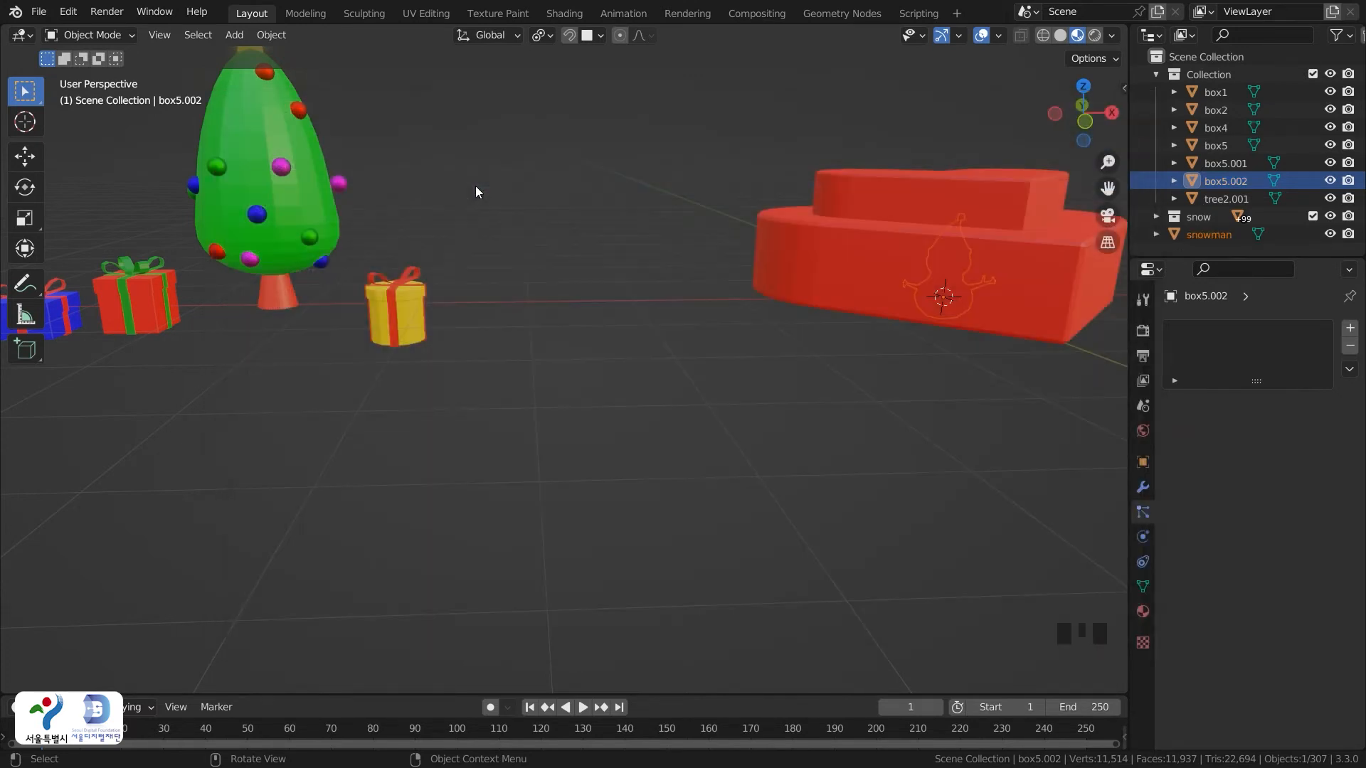
Move the snowman along the X axis into the open space between the yellow gift and the heart base
key(g)
key(x)
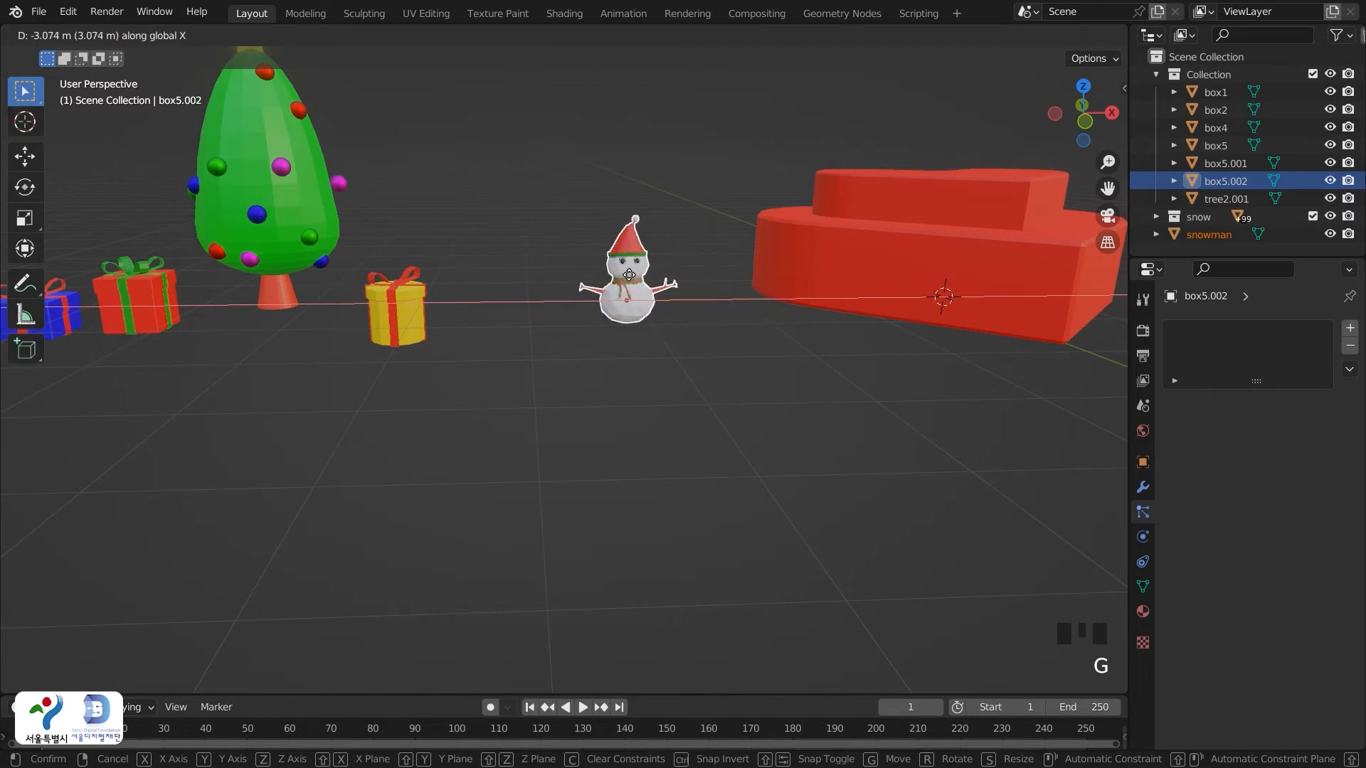
click(604, 382)
click(601, 367)
Duplicate the snowman and place the copy about 0.95 m away along the X axis
shift+middle_drag(591, 306, 643, 423)
scroll(570, 344, up, 3)
drag(451, 274, 660, 484)
key(shift+d)
key(x)
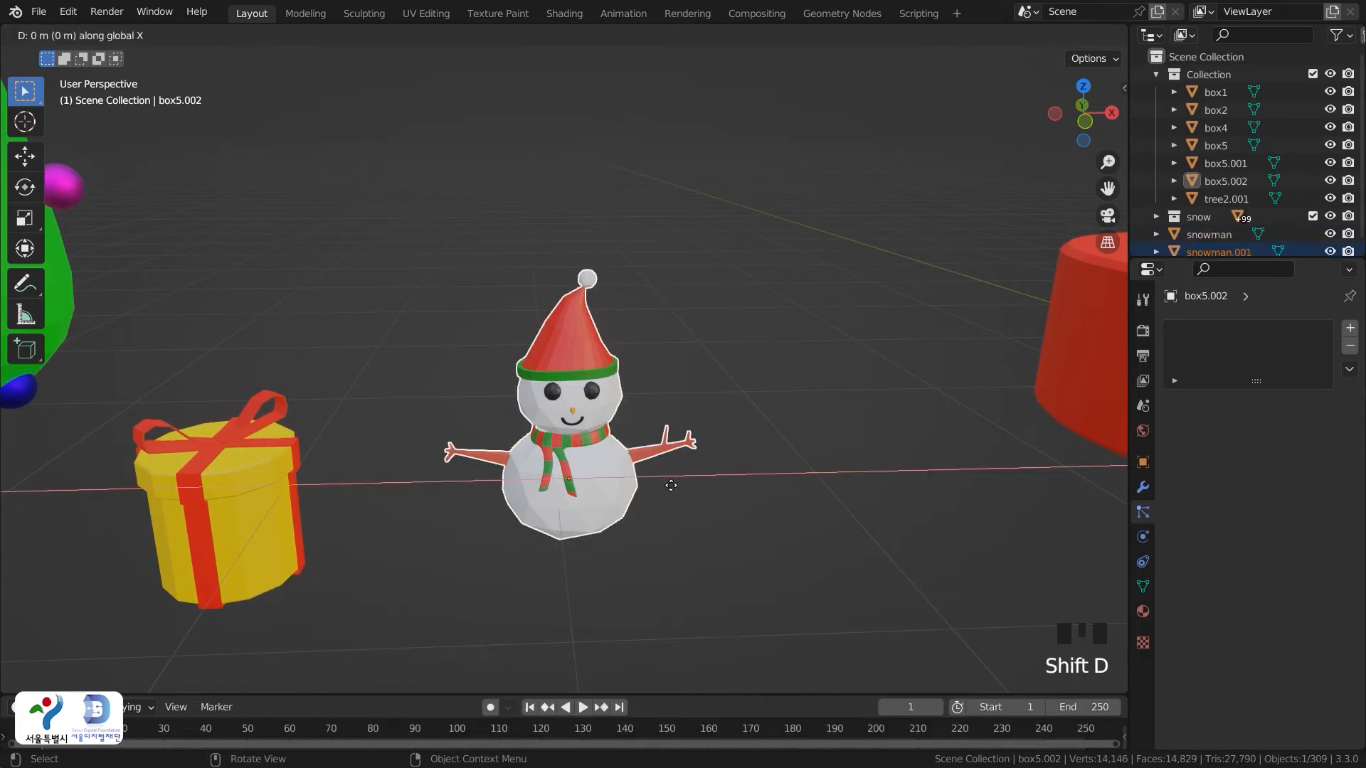
click(906, 472)
Separate both arms of the duplicated snowman from its mesh into their own objects
shift+middle_drag(1059, 596, 919, 536)
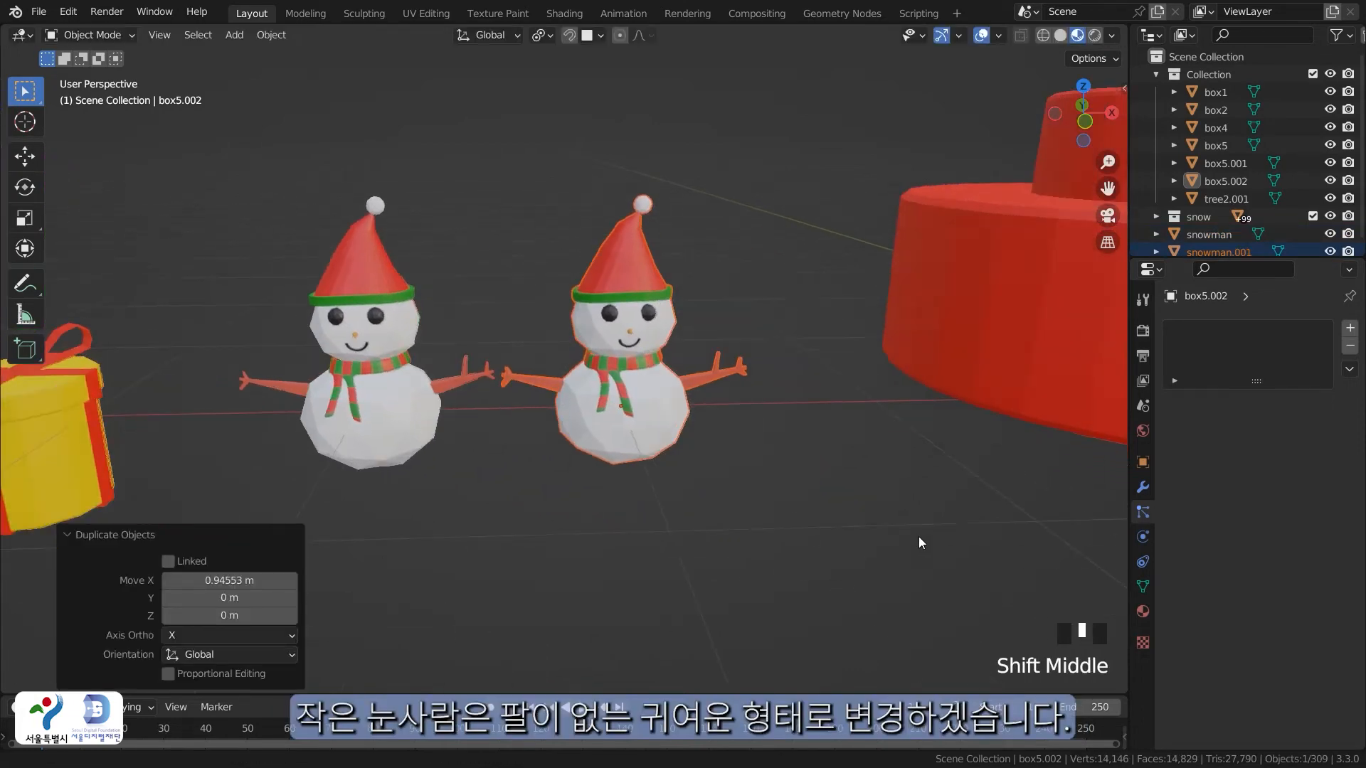
scroll(803, 502, down, 2)
click(489, 362)
click(485, 357)
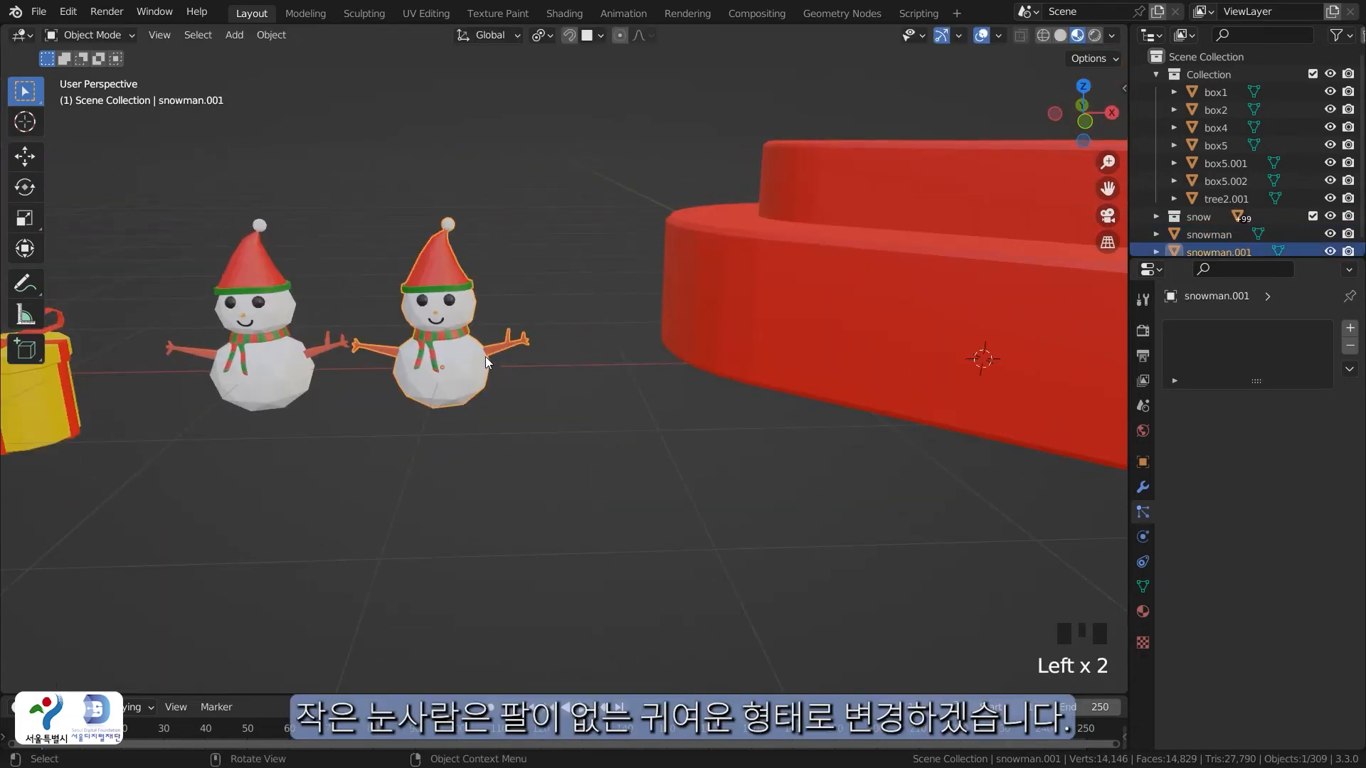
scroll(485, 357, up, 2)
shift+middle_drag(441, 334, 535, 385)
scroll(578, 441, up, 2)
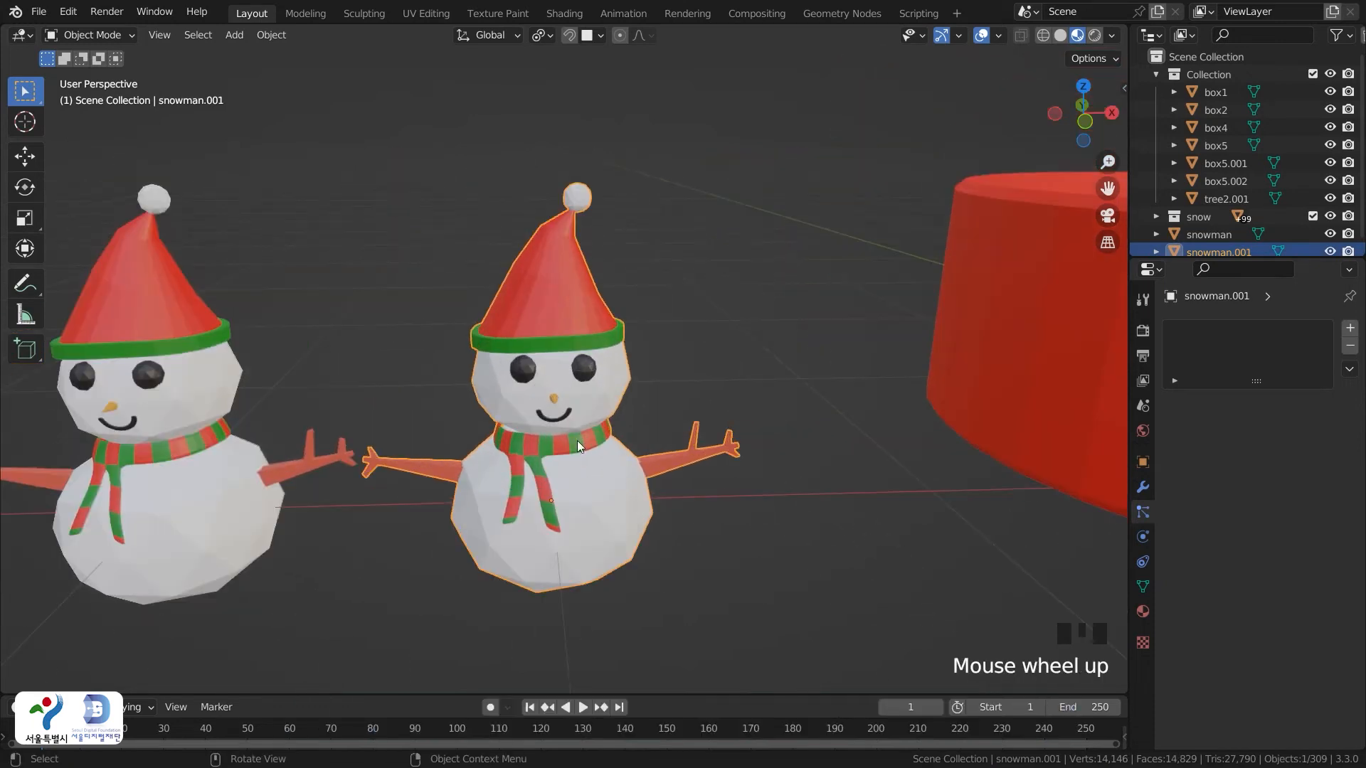
click(427, 492)
click(411, 468)
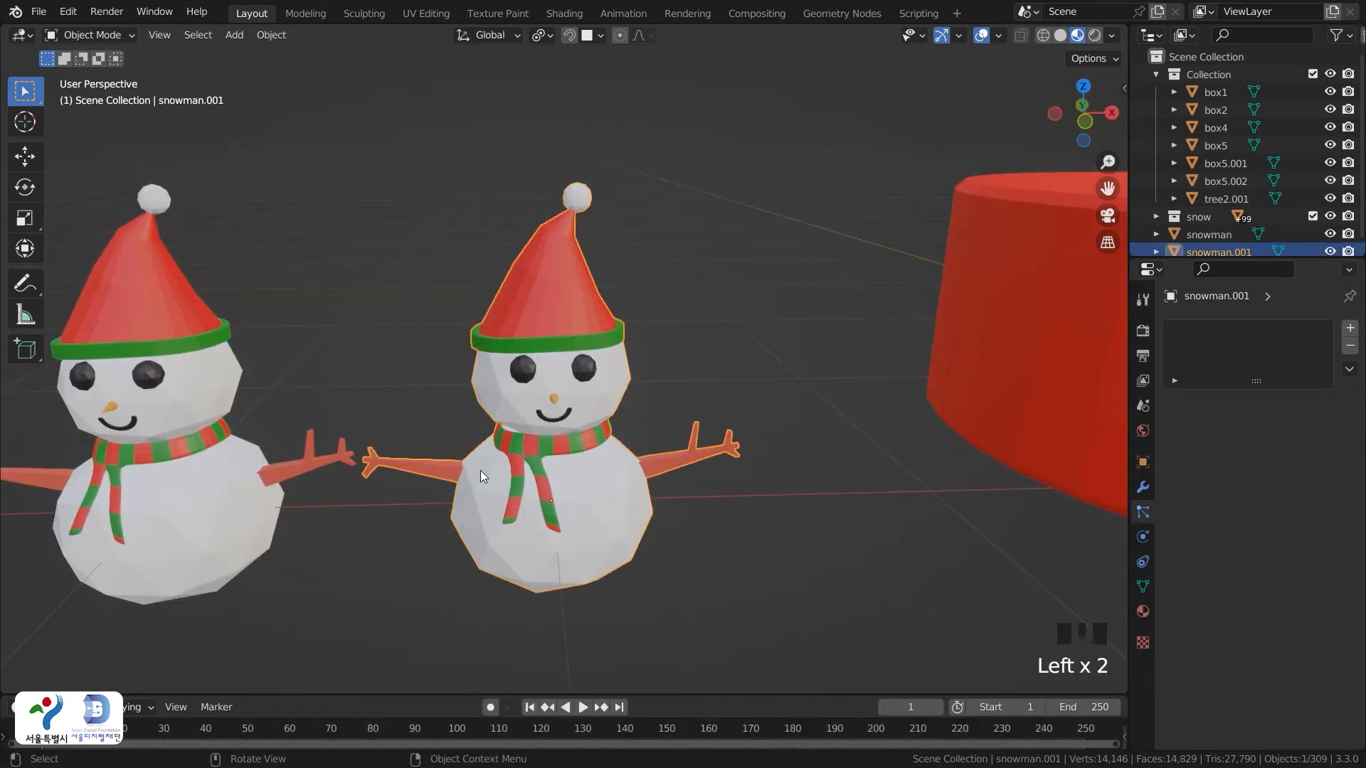
key(Tab)
key(l)
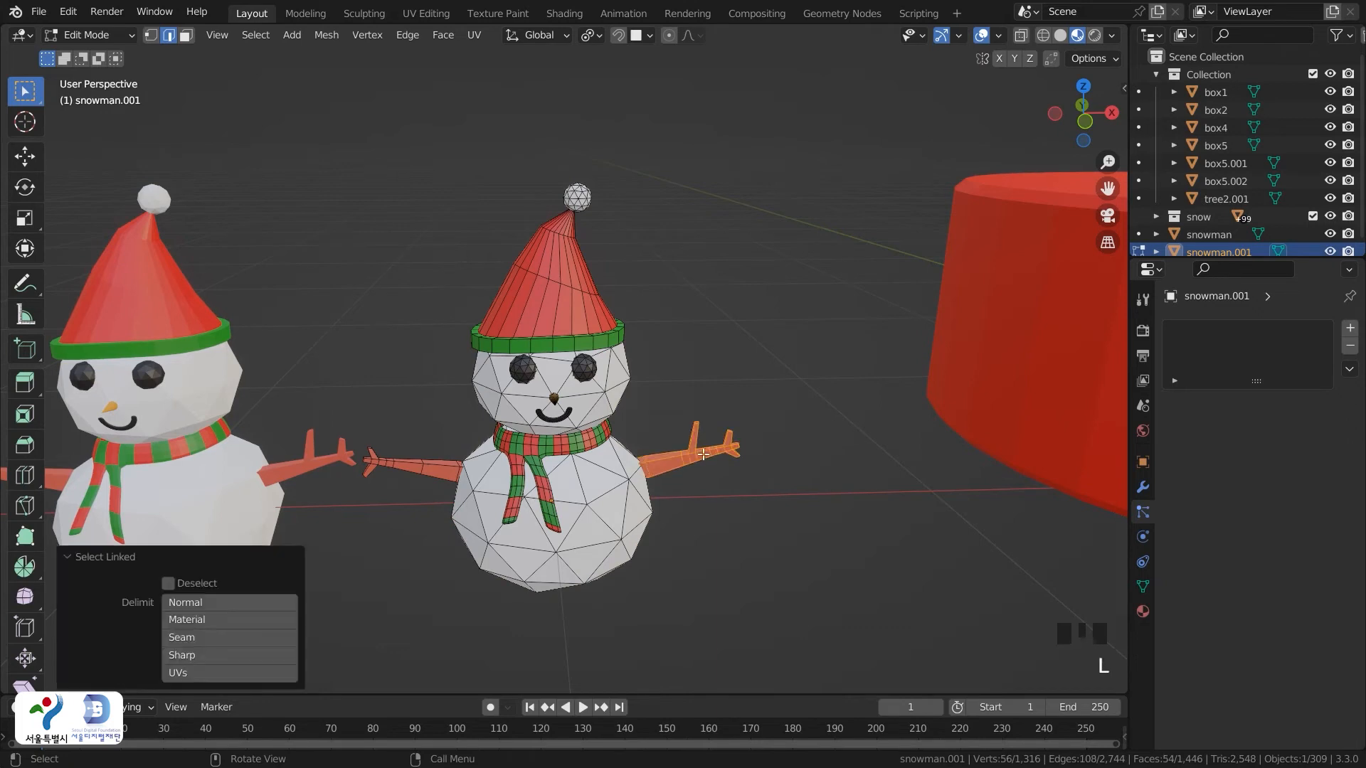
key(p)
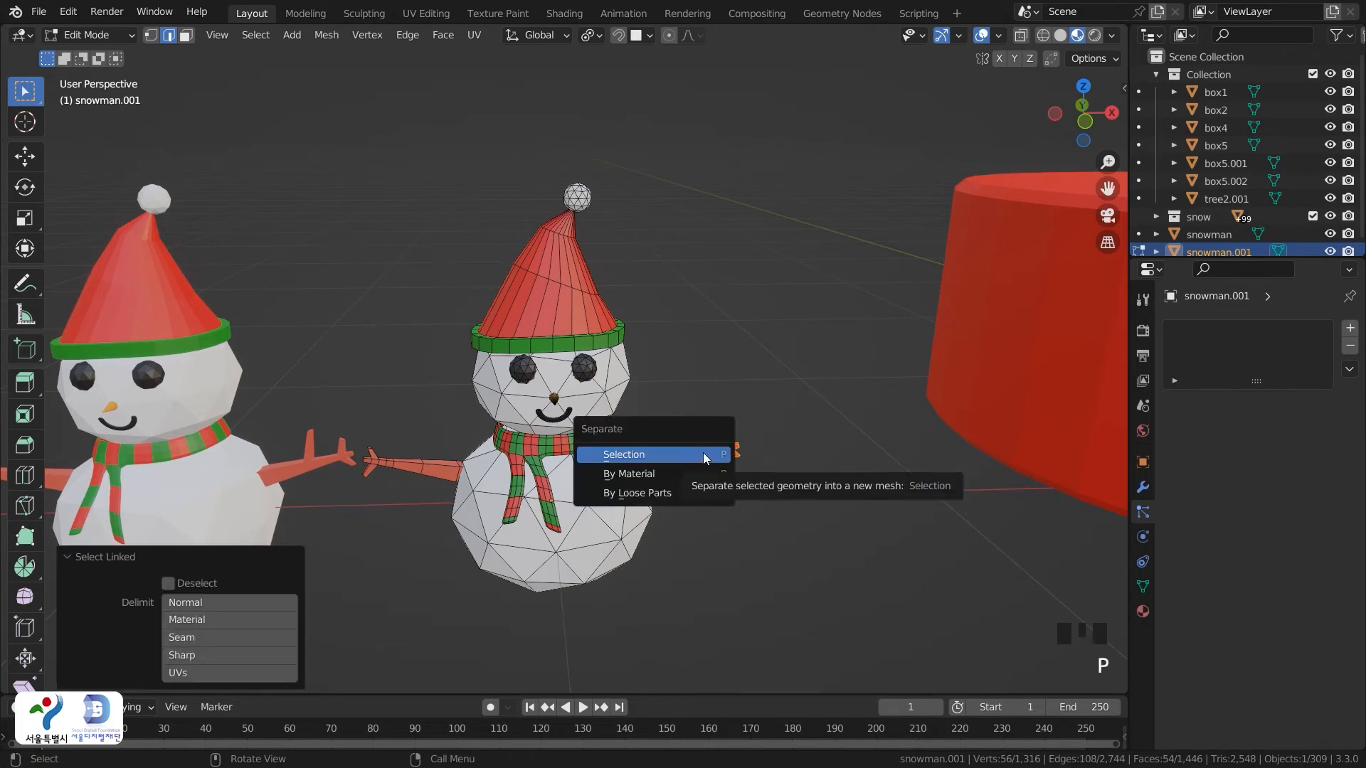
click(703, 452)
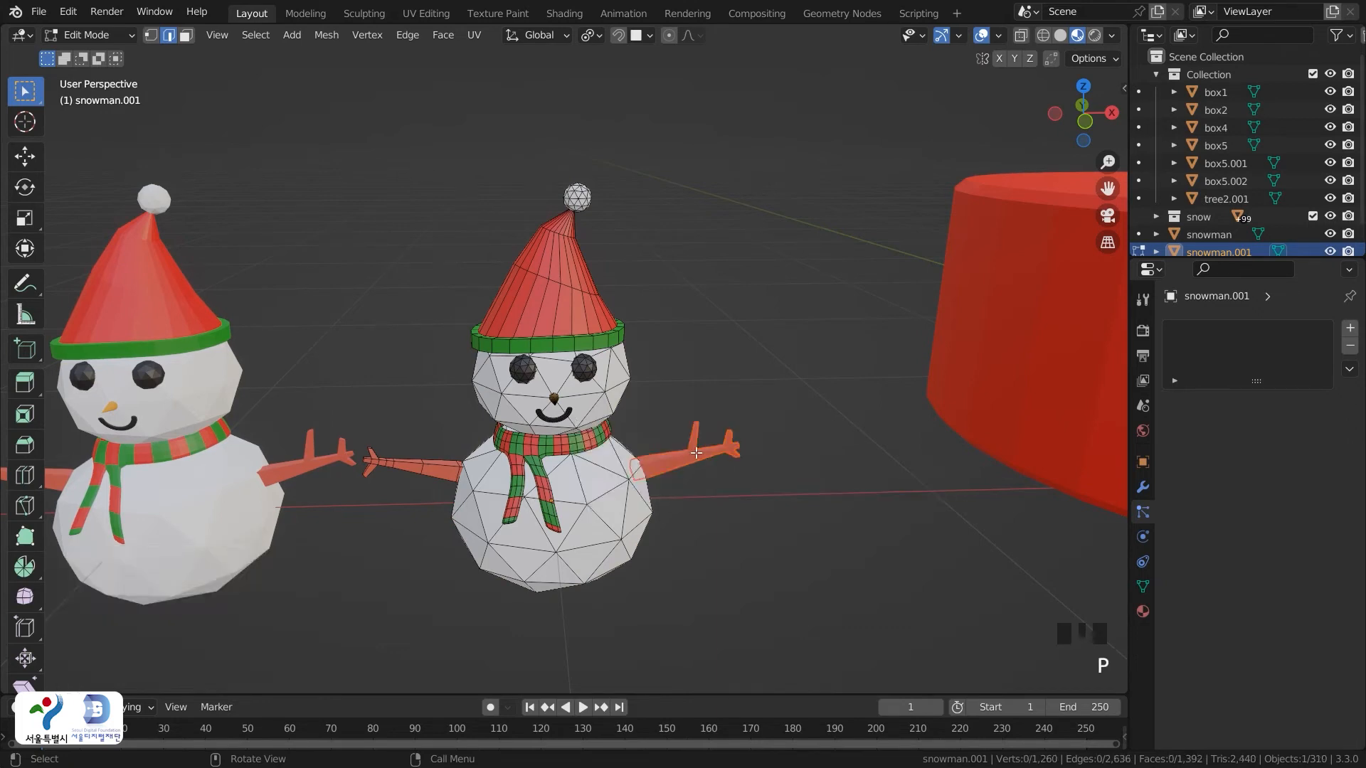
key(l)
key(p)
click(437, 475)
click(723, 444)
key(Tab)
Delete both separated arms of the duplicated snowman
click(753, 530)
click(704, 445)
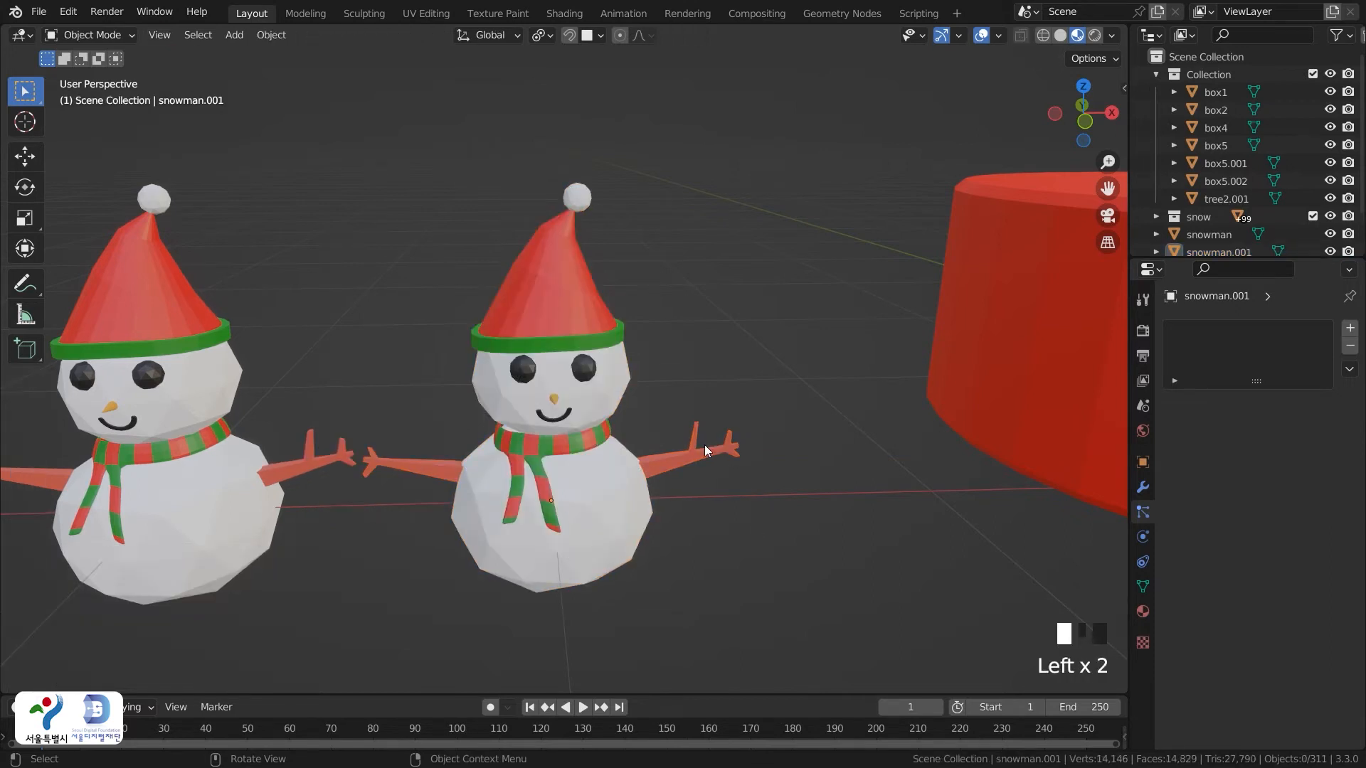
key(x)
click(704, 445)
click(426, 472)
key(x)
click(426, 471)
click(477, 493)
Separate the hat and its pompom from the original snowman's mesh as one object
shift+middle_drag(477, 493, 552, 442)
shift+middle_drag(565, 351, 588, 484)
click(572, 401)
key(Tab)
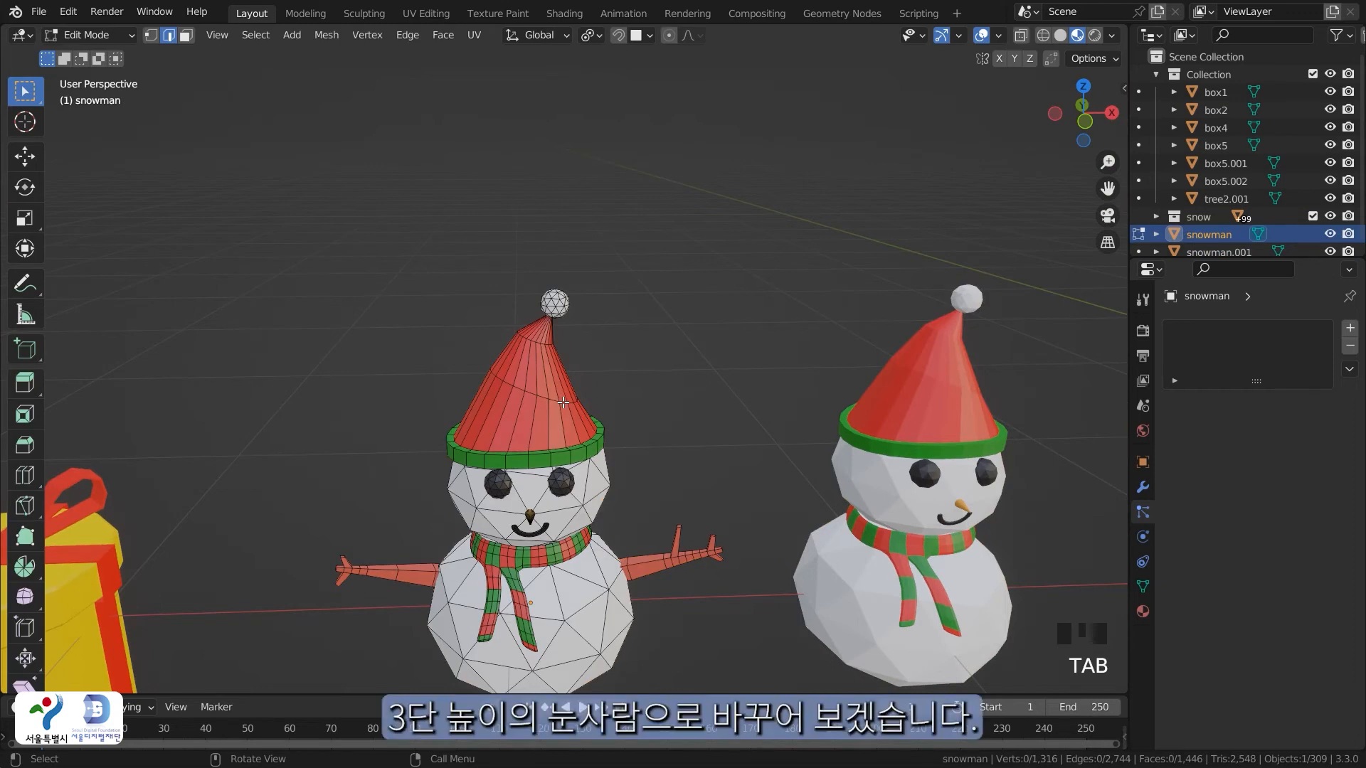
key(l)
key(p)
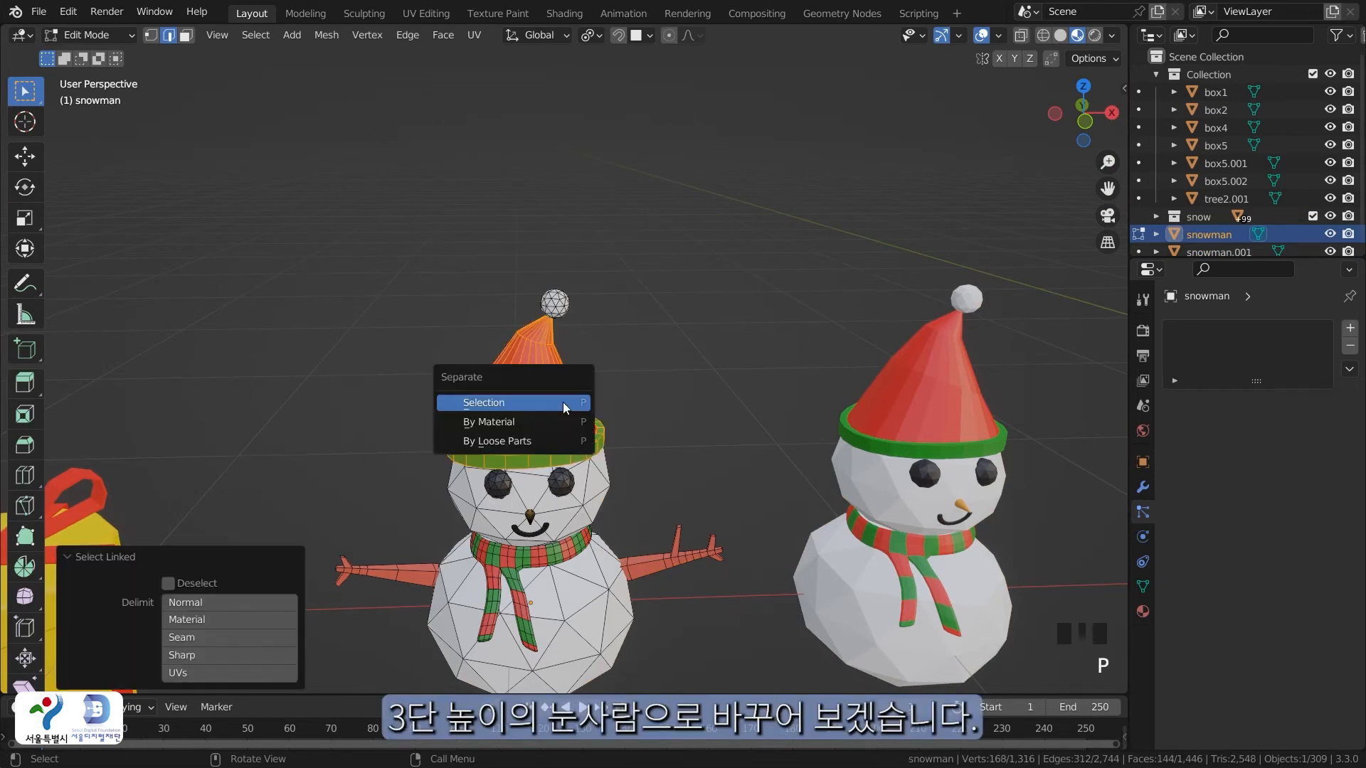
right_click(730, 324)
click(350, 361)
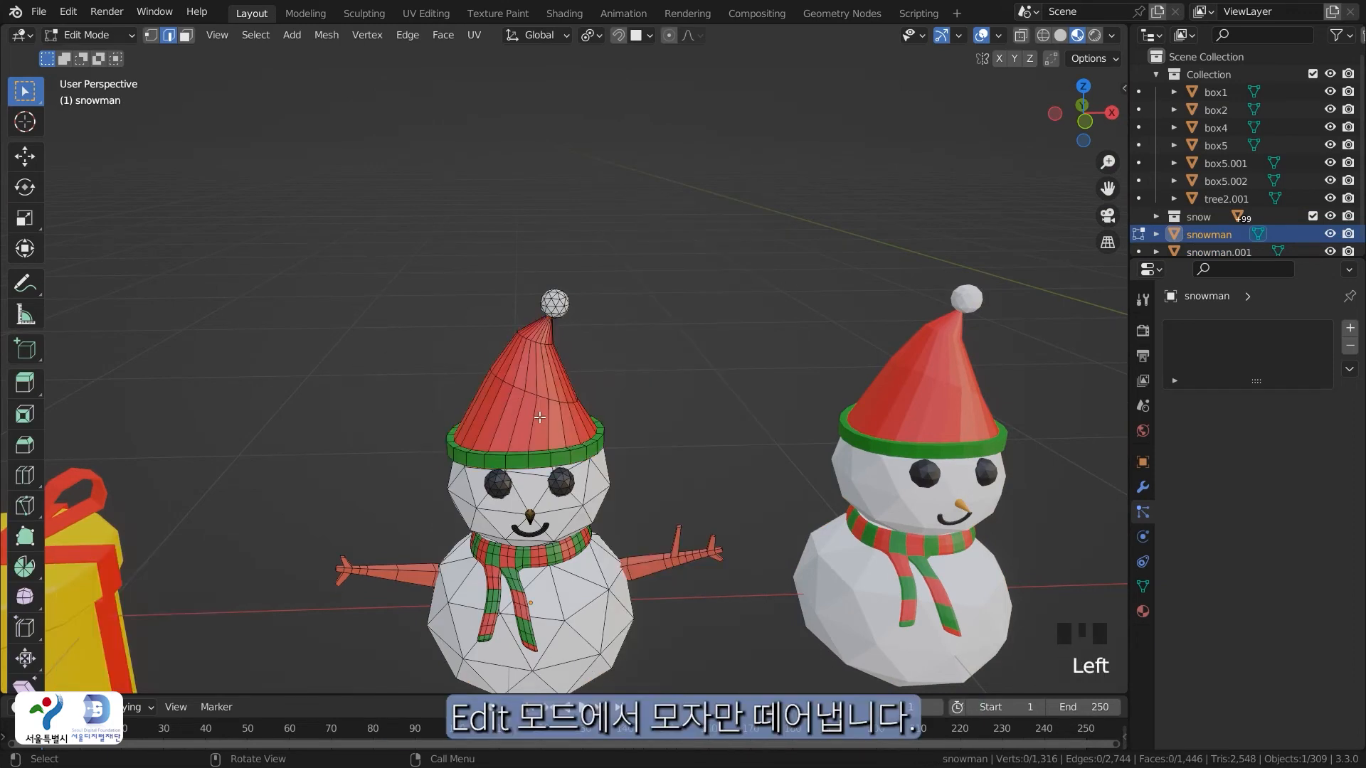
key(l)
key(l)
key(p)
click(565, 306)
Separate the original snowman's lower body ball from its mesh and return to Object Mode
shift+middle_drag(655, 634, 667, 534)
key(l)
key(p)
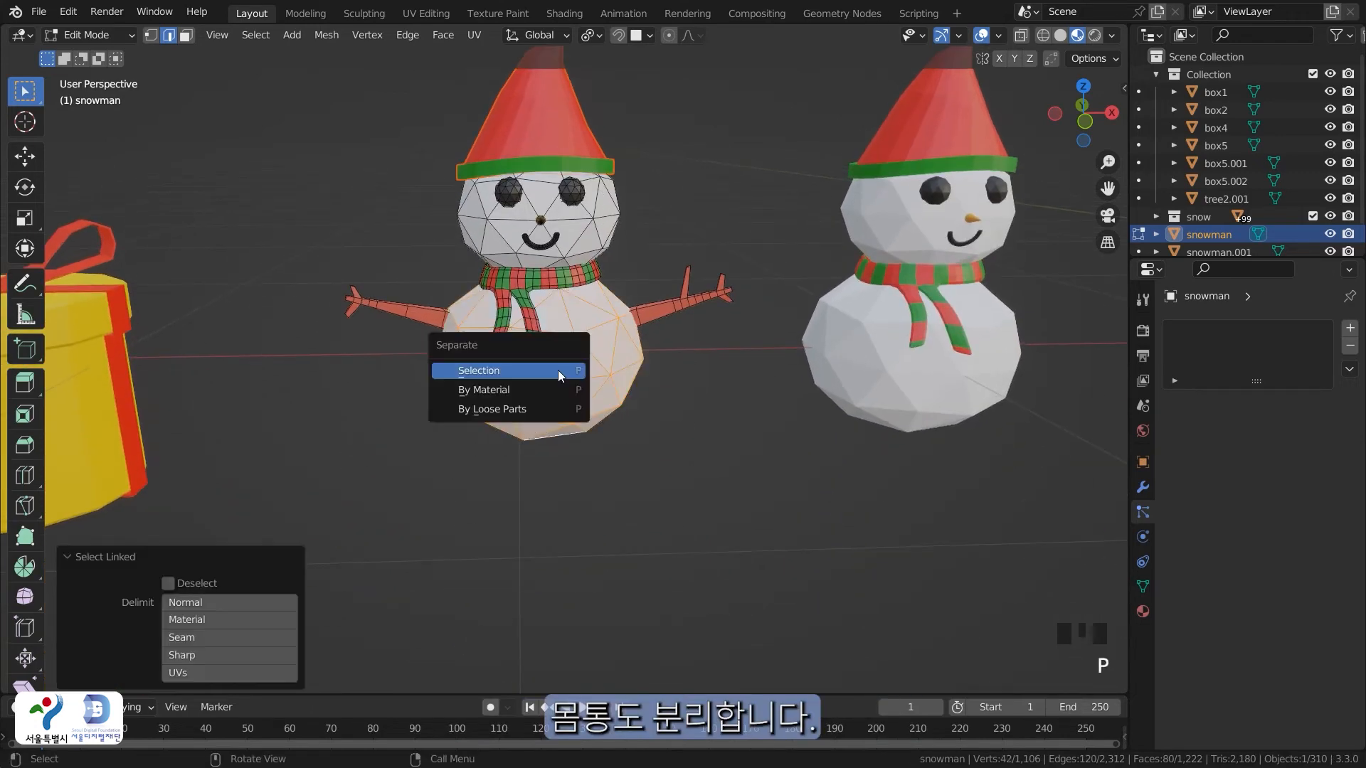
click(557, 370)
key(Tab)
Delete the separated hat and pompom of the original snowman
scroll(640, 380, down, 5)
scroll(625, 356, up, 3)
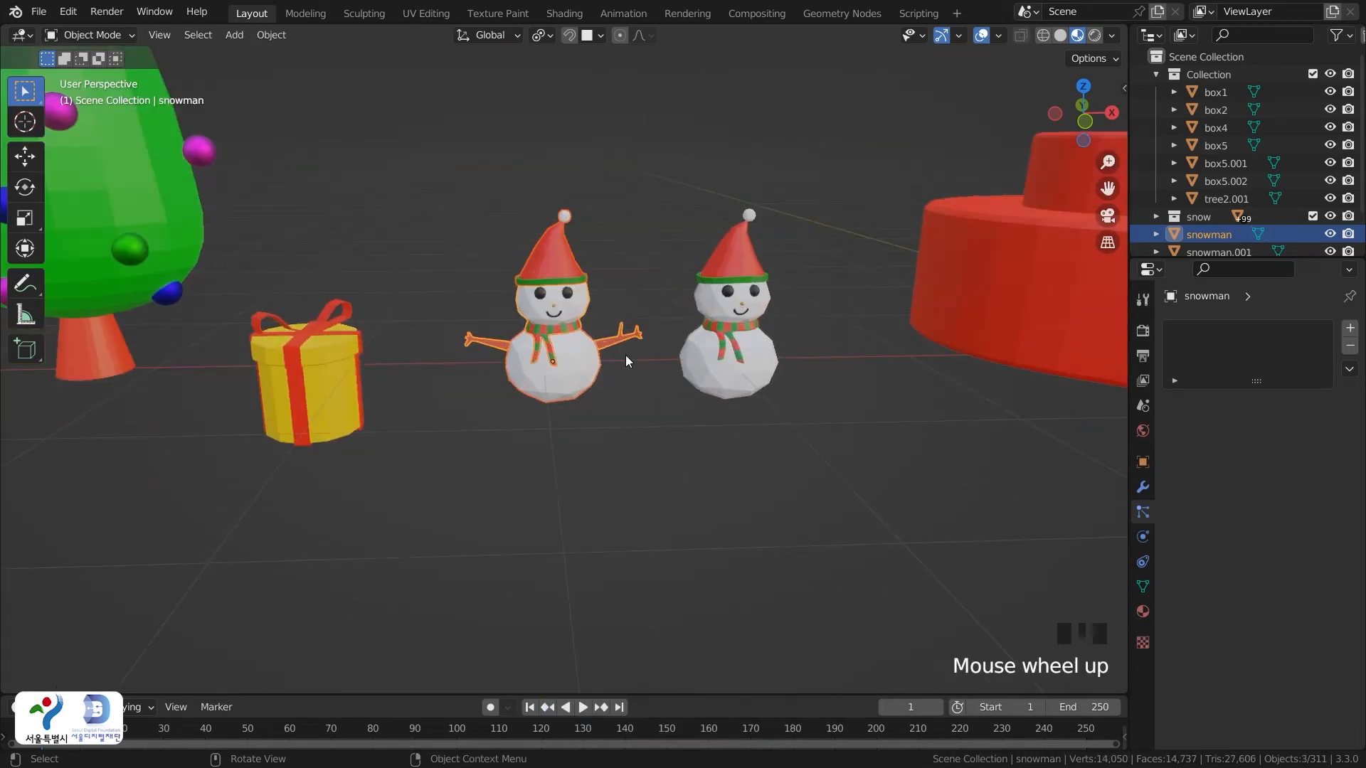
shift+middle_drag(626, 354, 583, 349)
click(574, 380)
key(x)
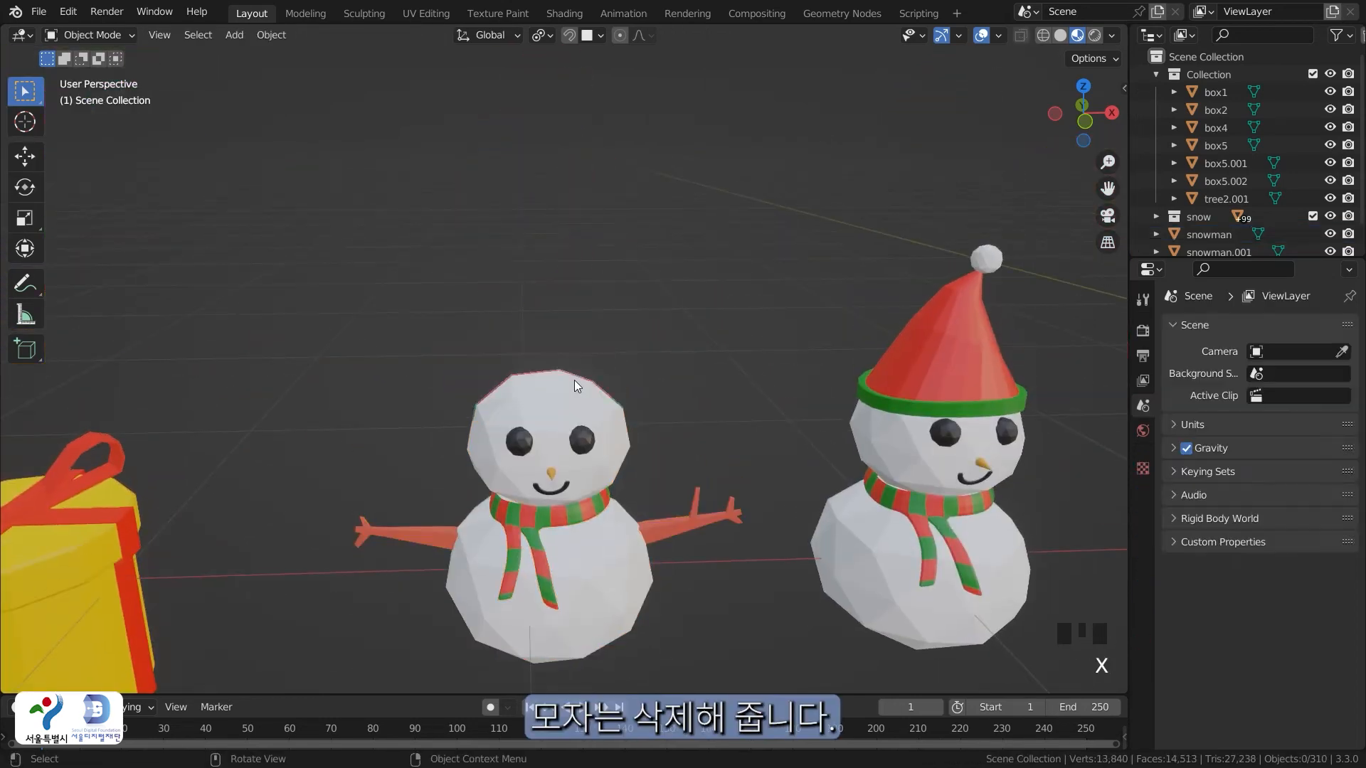
Duplicate the original snowman's body ball and move the copy about 0.38 m down along the Z axis as a third tier
click(590, 570)
shift+middle_drag(651, 616, 609, 373)
scroll(662, 468, down, 3)
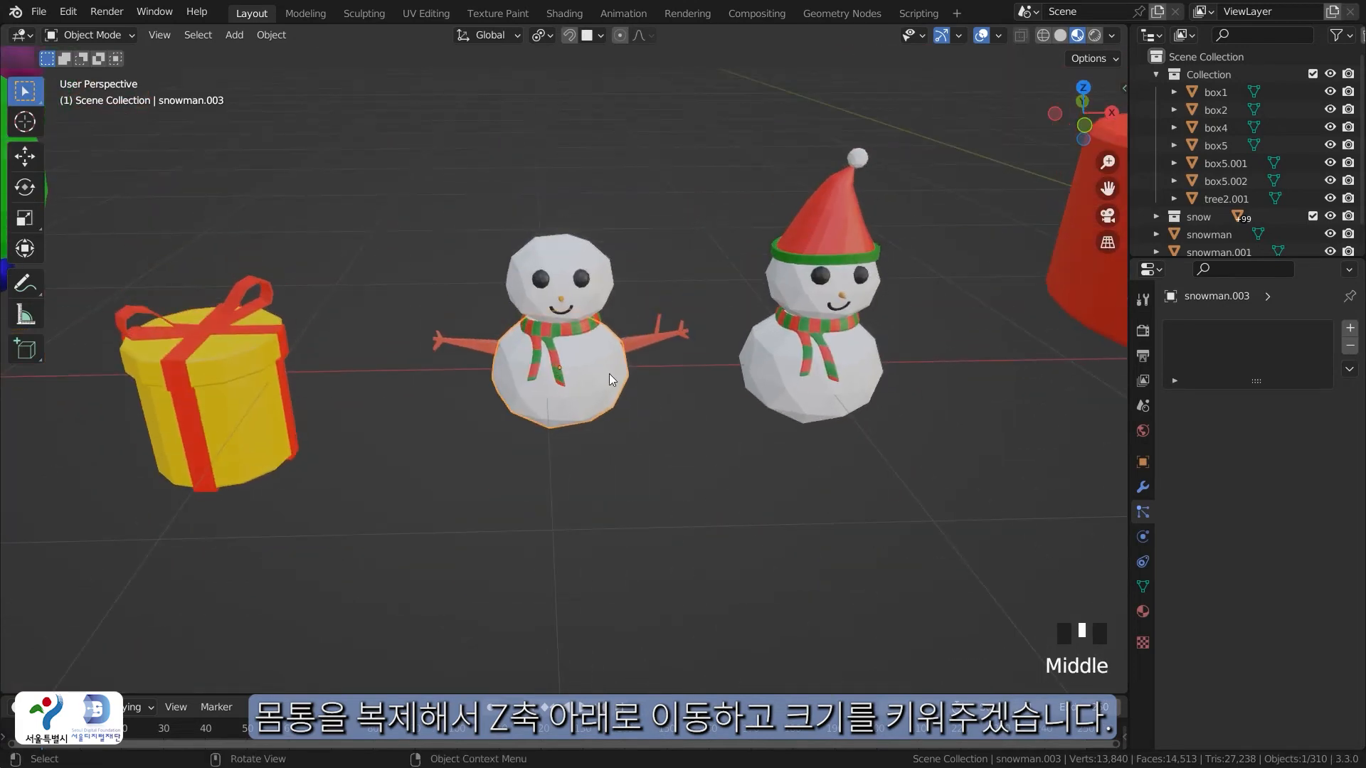
key(shift+d)
key(z)
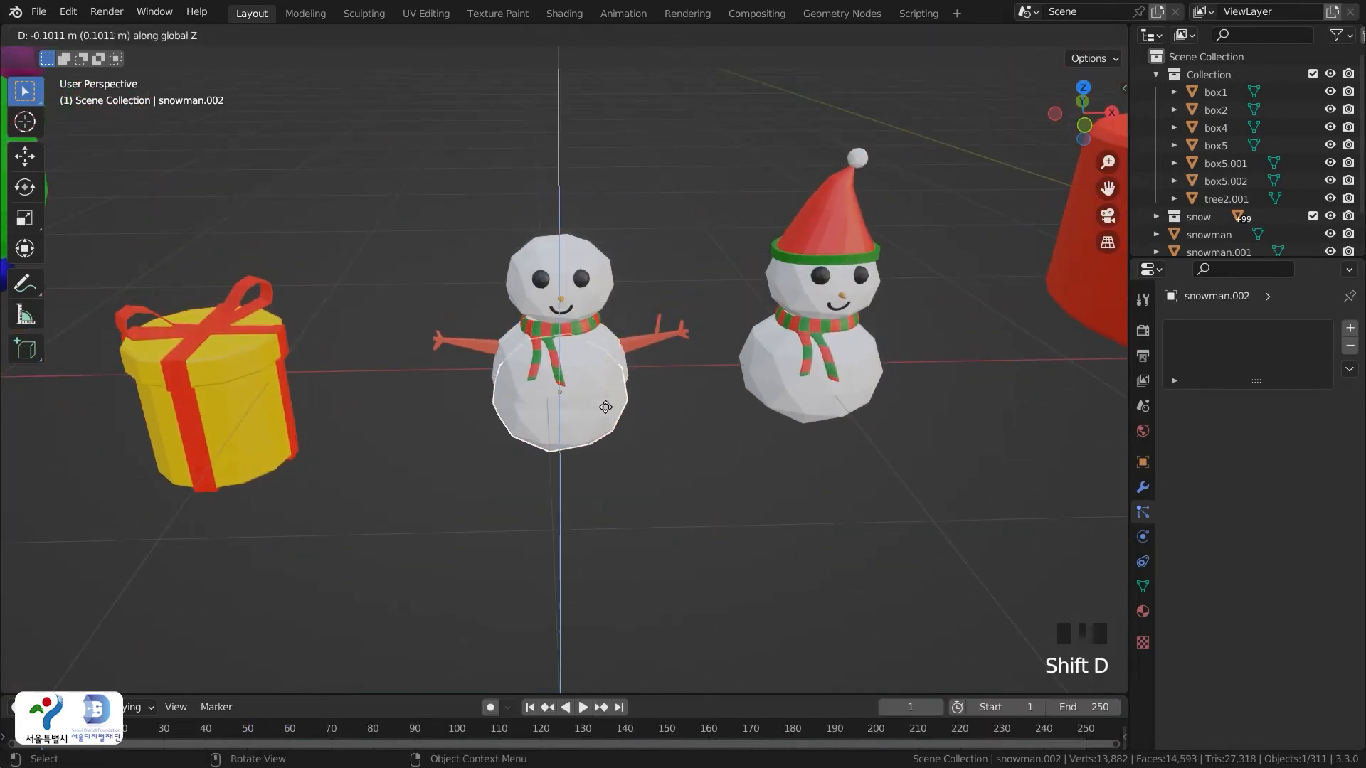
click(643, 468)
middle_drag(643, 468, 604, 471)
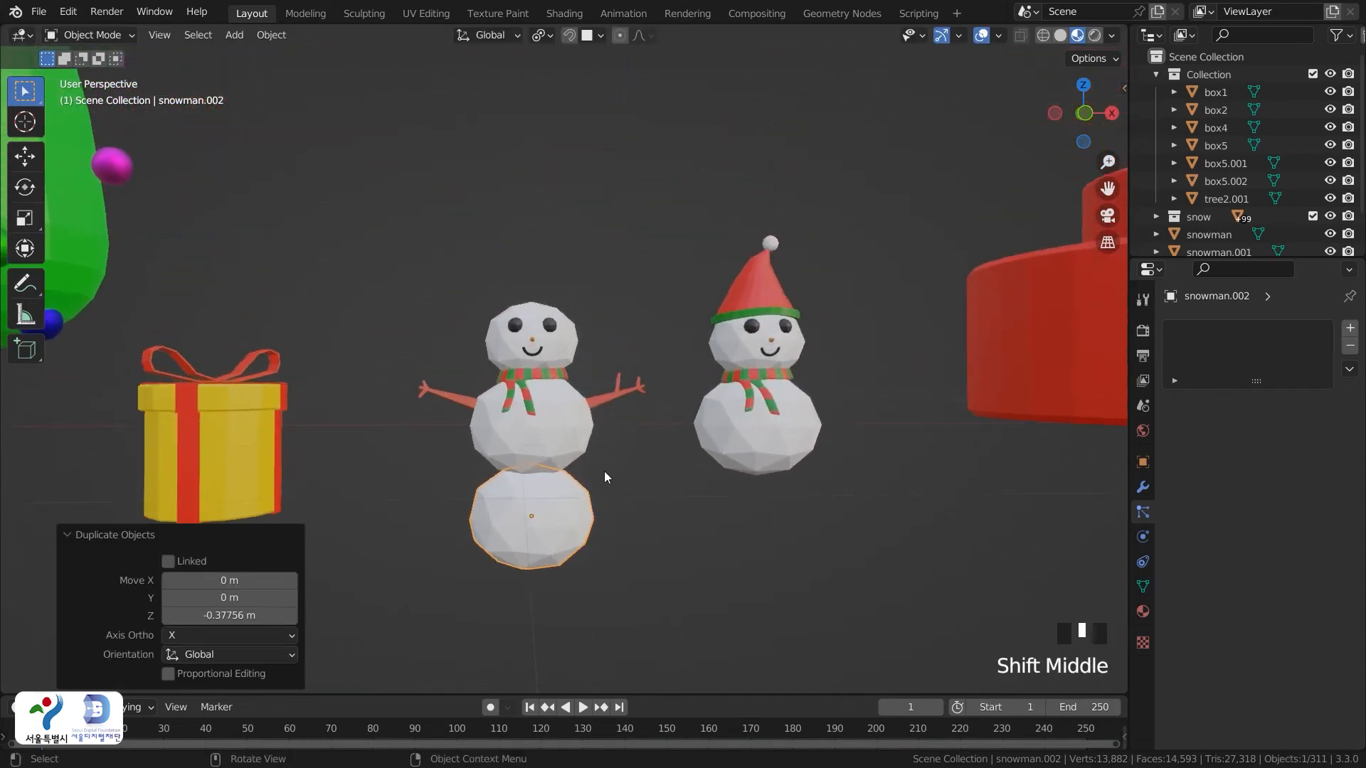
Scale the duplicated bottom ball up slightly so that it is larger than the middle one
click(587, 501)
key(s)
click(599, 510)
click(637, 400)
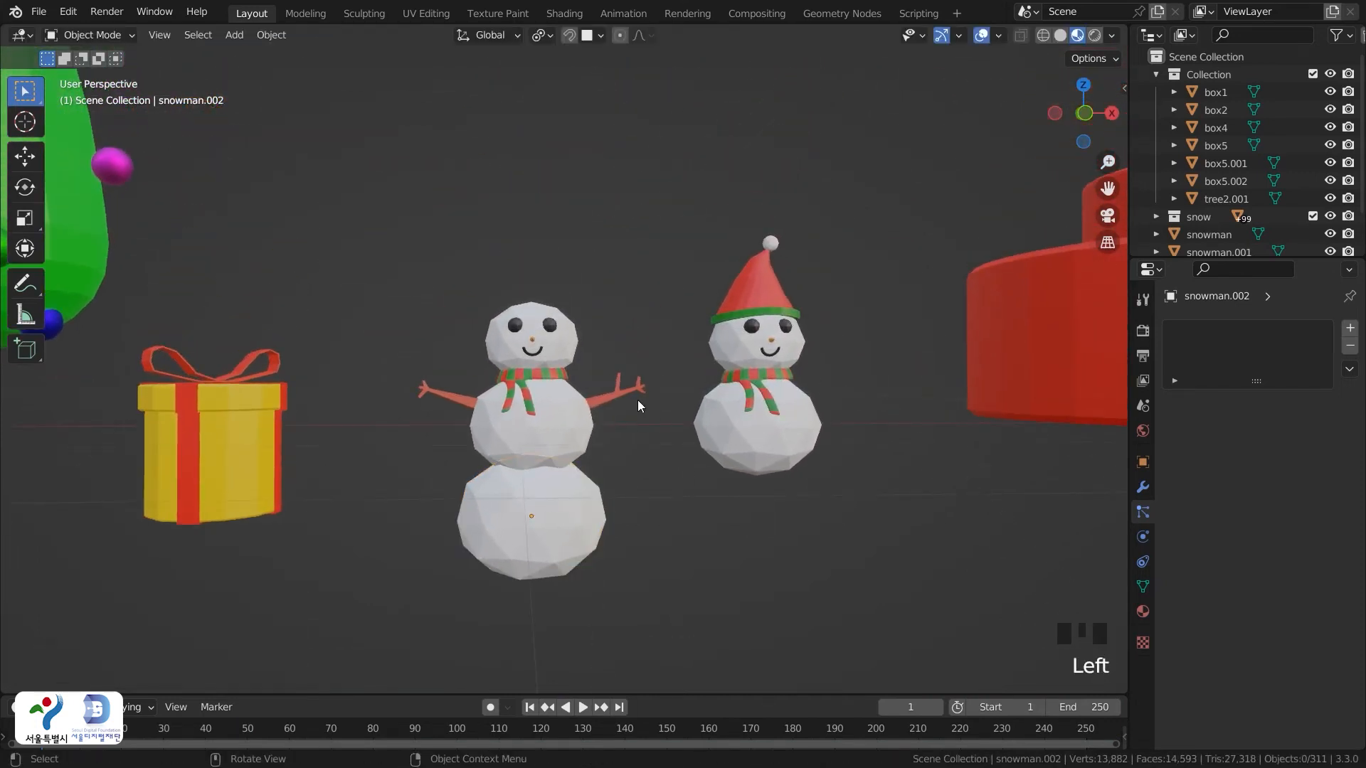
Separate both arms of the three-tier snowman from its mesh into individual objects
click(623, 401)
middle_drag(621, 403, 613, 511)
click(612, 493)
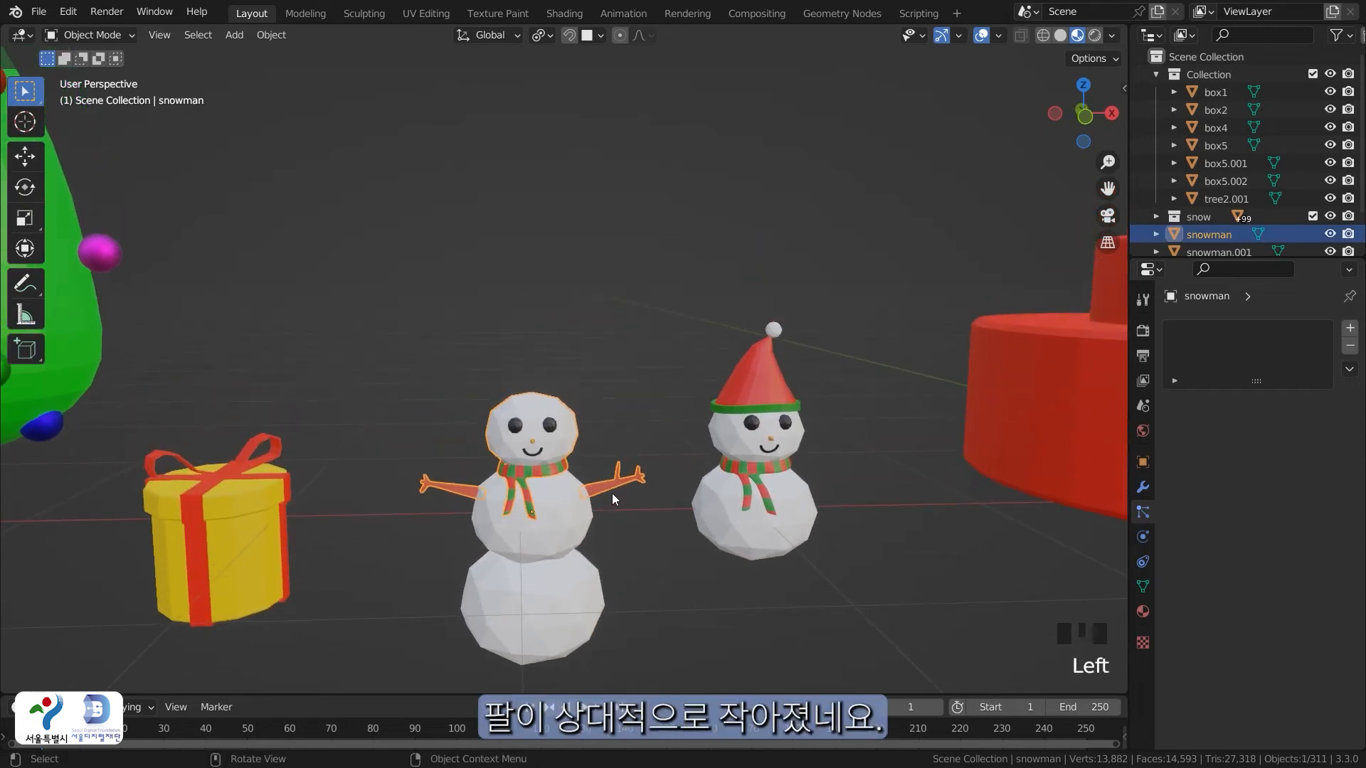
scroll(579, 552, up, 3)
shift+middle_drag(579, 553, 613, 465)
click(711, 387)
click(692, 377)
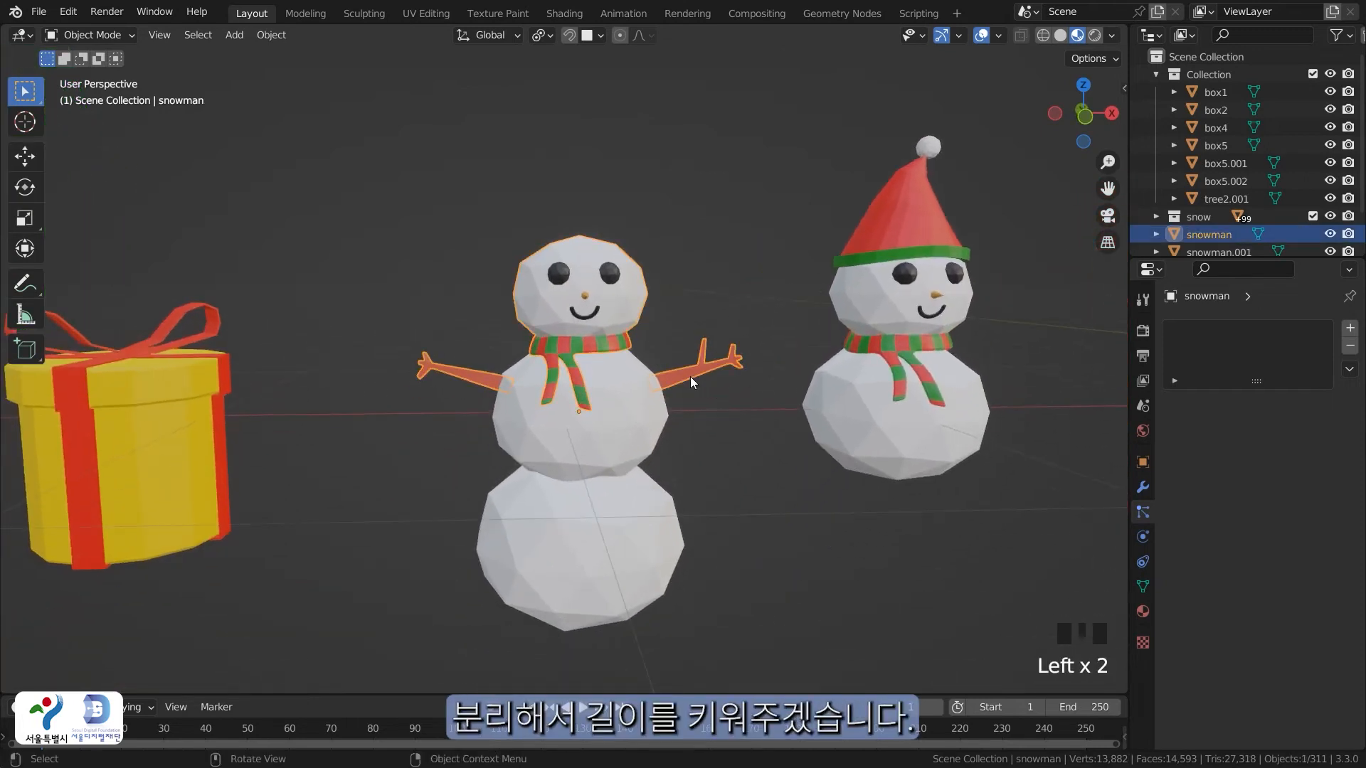
key(Tab)
key(l)
key(p)
click(690, 374)
key(l)
key(p)
click(462, 378)
shift+middle_drag(722, 407, 659, 428)
click(578, 331)
scroll(644, 428, up, 3)
key(Tab)
Move the three-tier snowman's separated arm nearest the hatted snowman outward, clear of its body
click(668, 387)
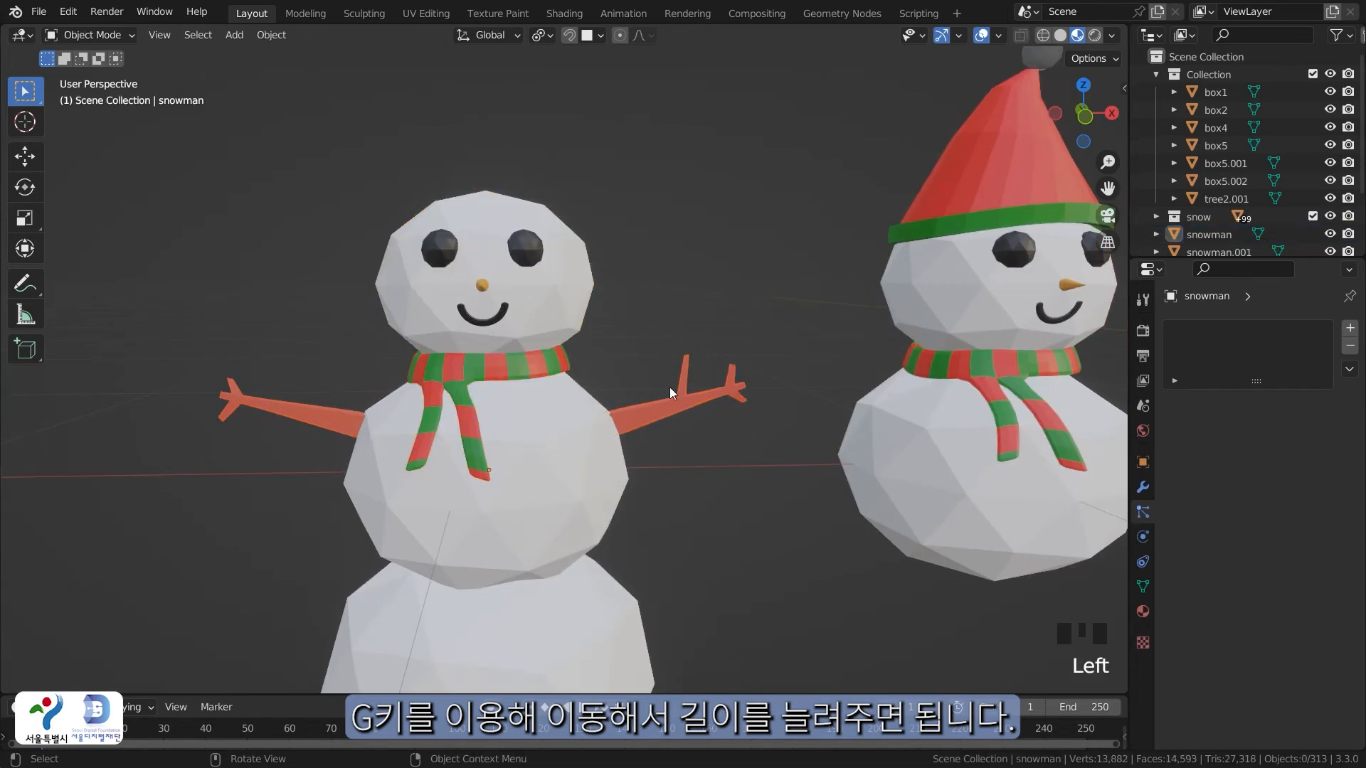
click(685, 405)
click(684, 405)
middle_drag(689, 408, 692, 411)
key(g)
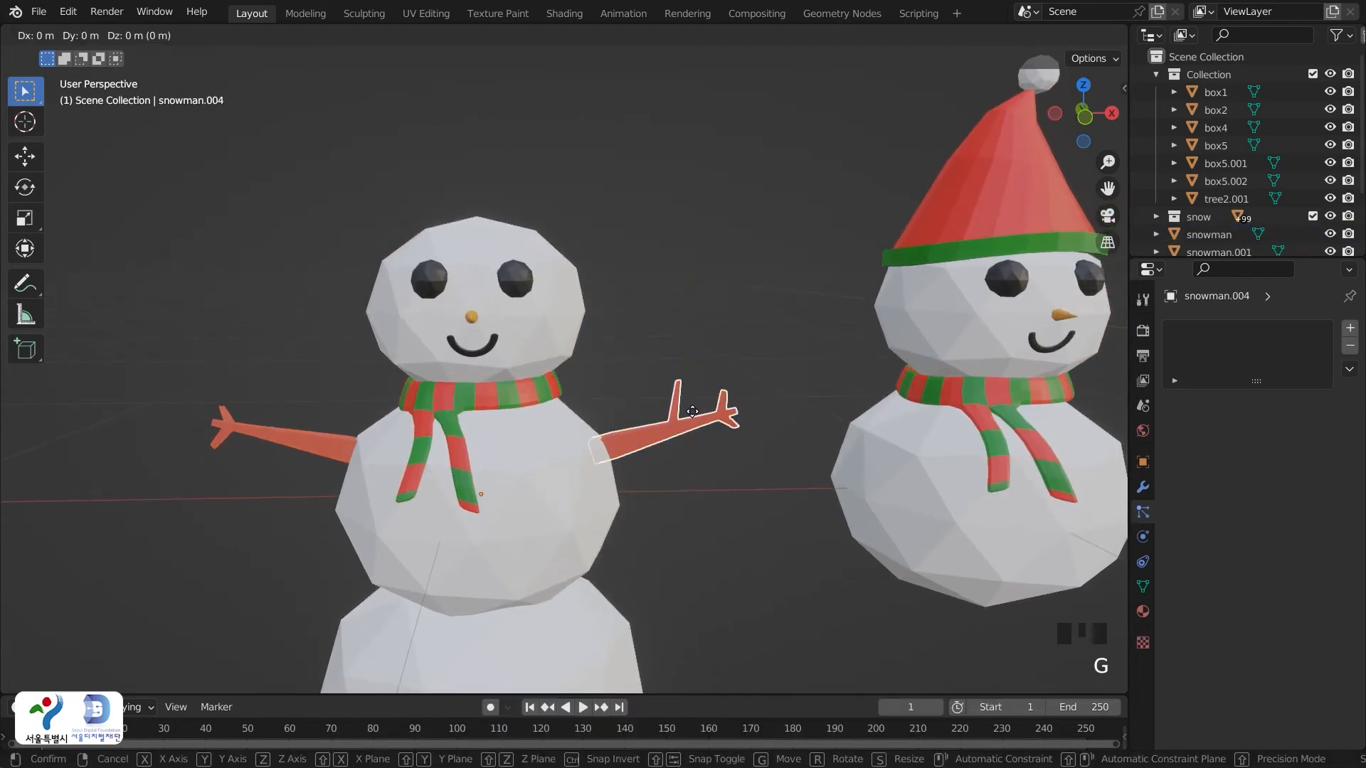
click(768, 404)
Turn on X-ray for the arm's mesh, select its inner end and try to move it toward the body
key(Tab)
drag(667, 424, 677, 490)
click(1022, 36)
drag(661, 433, 671, 478)
key(g)
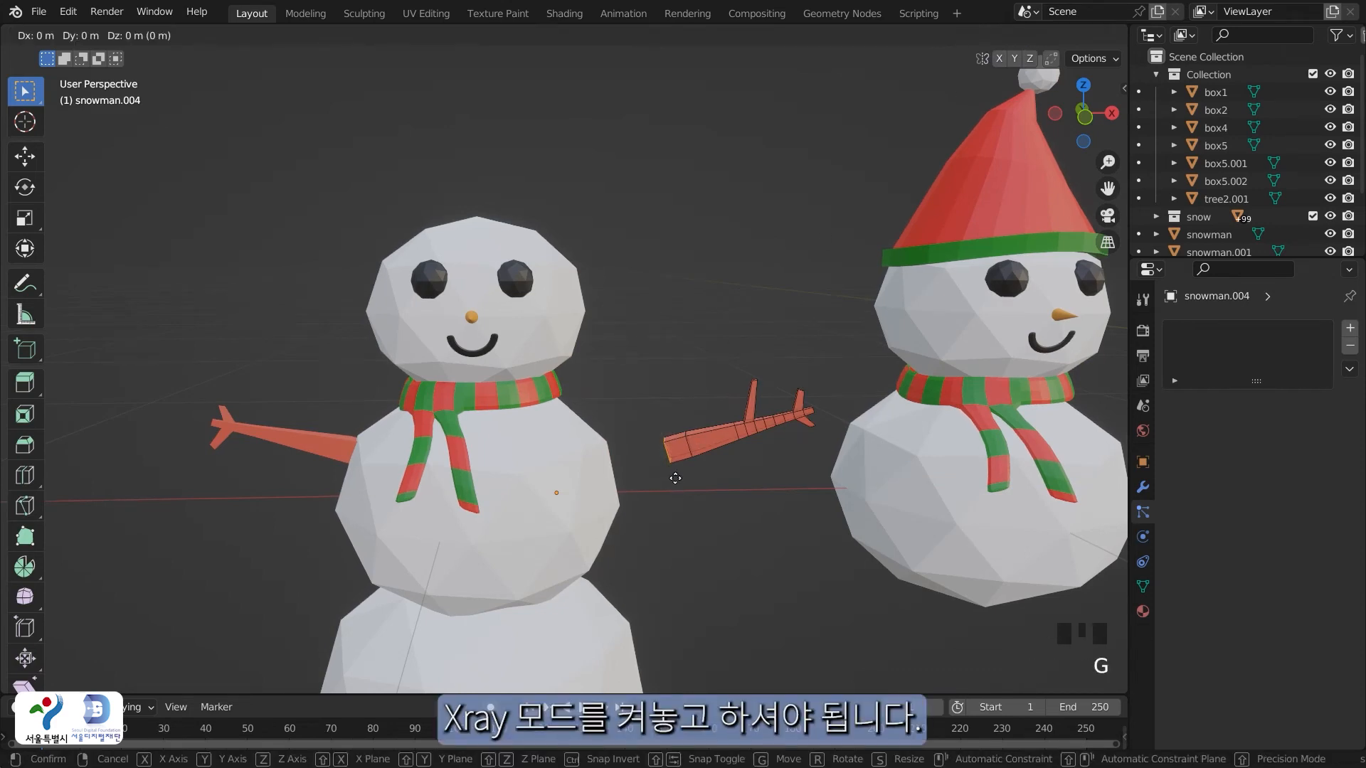
click(664, 479)
Lengthen this arm by reselecting its inner end and moving it about 0.12 m along X into the snowman's body
key(grave)
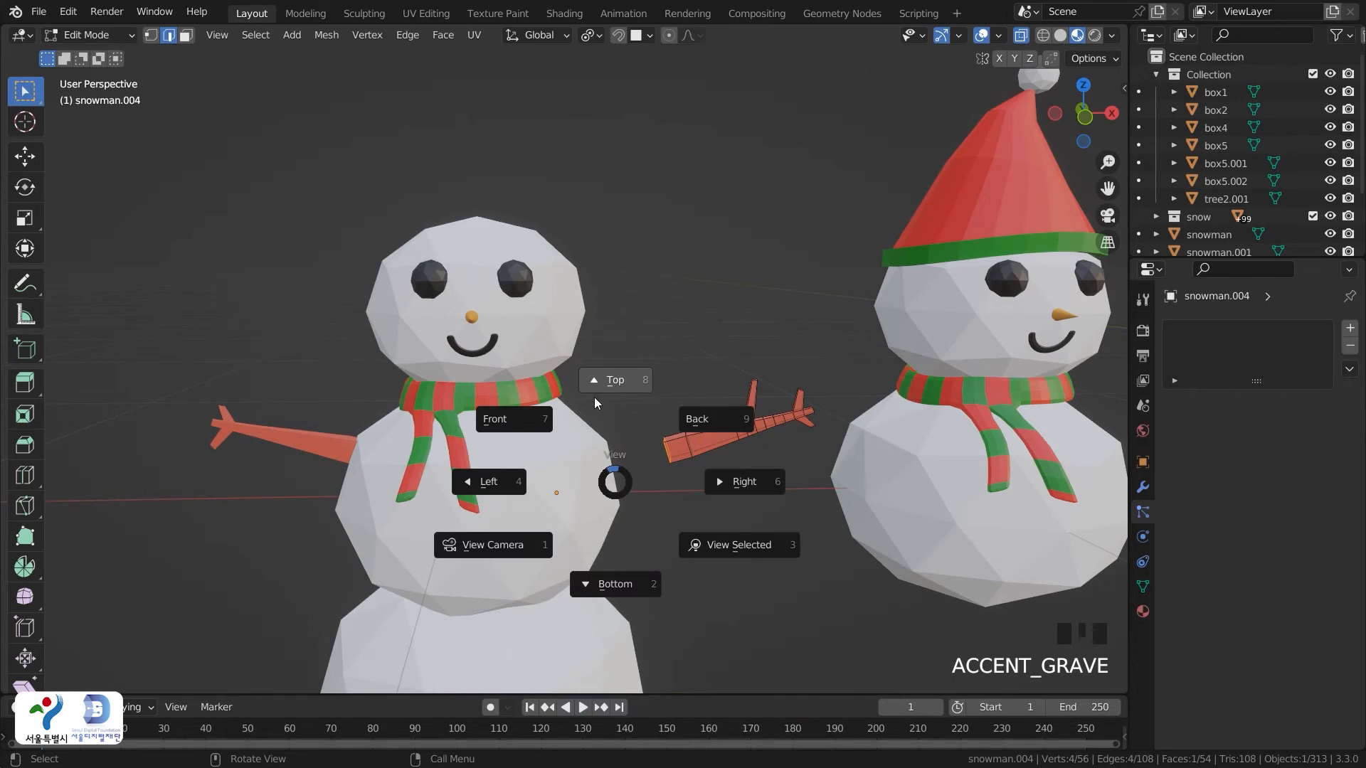
click(622, 384)
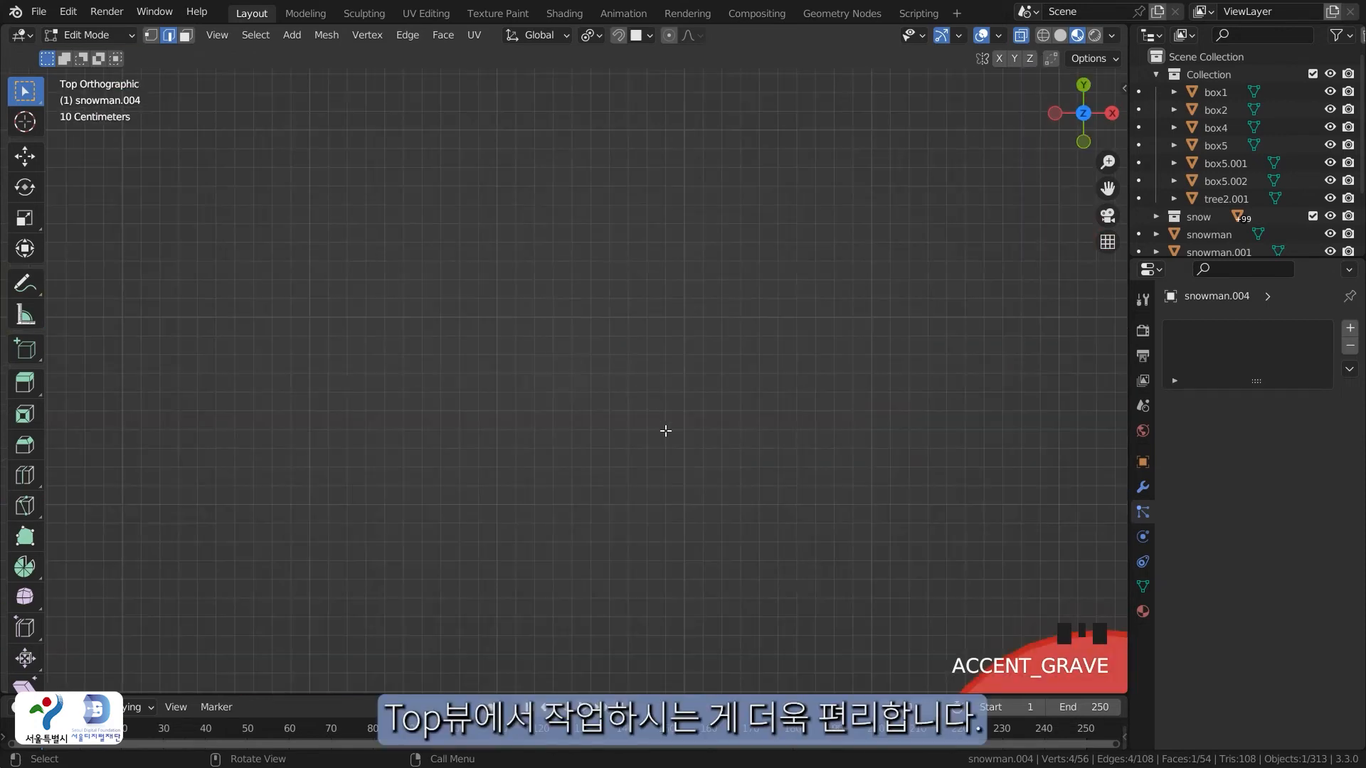
shift+middle_drag(704, 512, 701, 342)
scroll(640, 463, down, 3)
shift+middle_drag(640, 463, 667, 284)
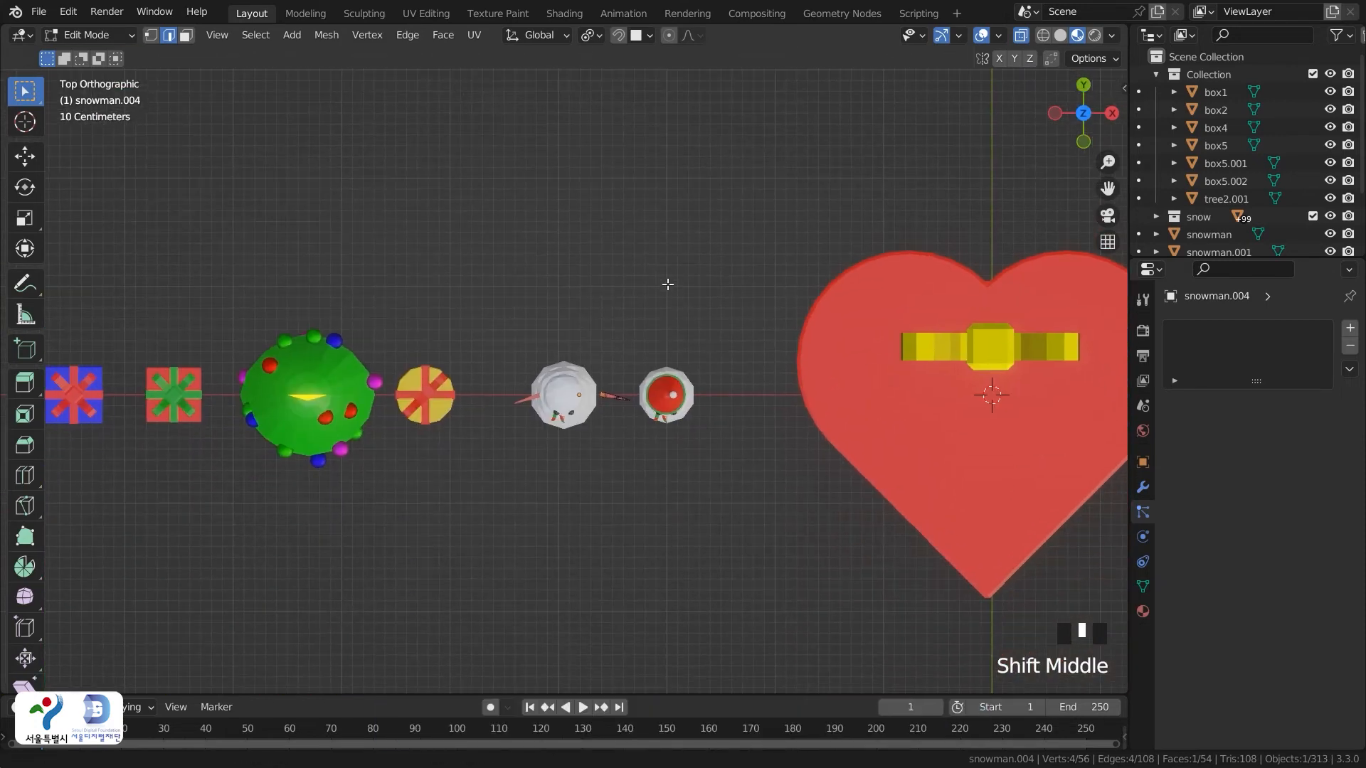
scroll(667, 284, up, 7)
click(715, 388)
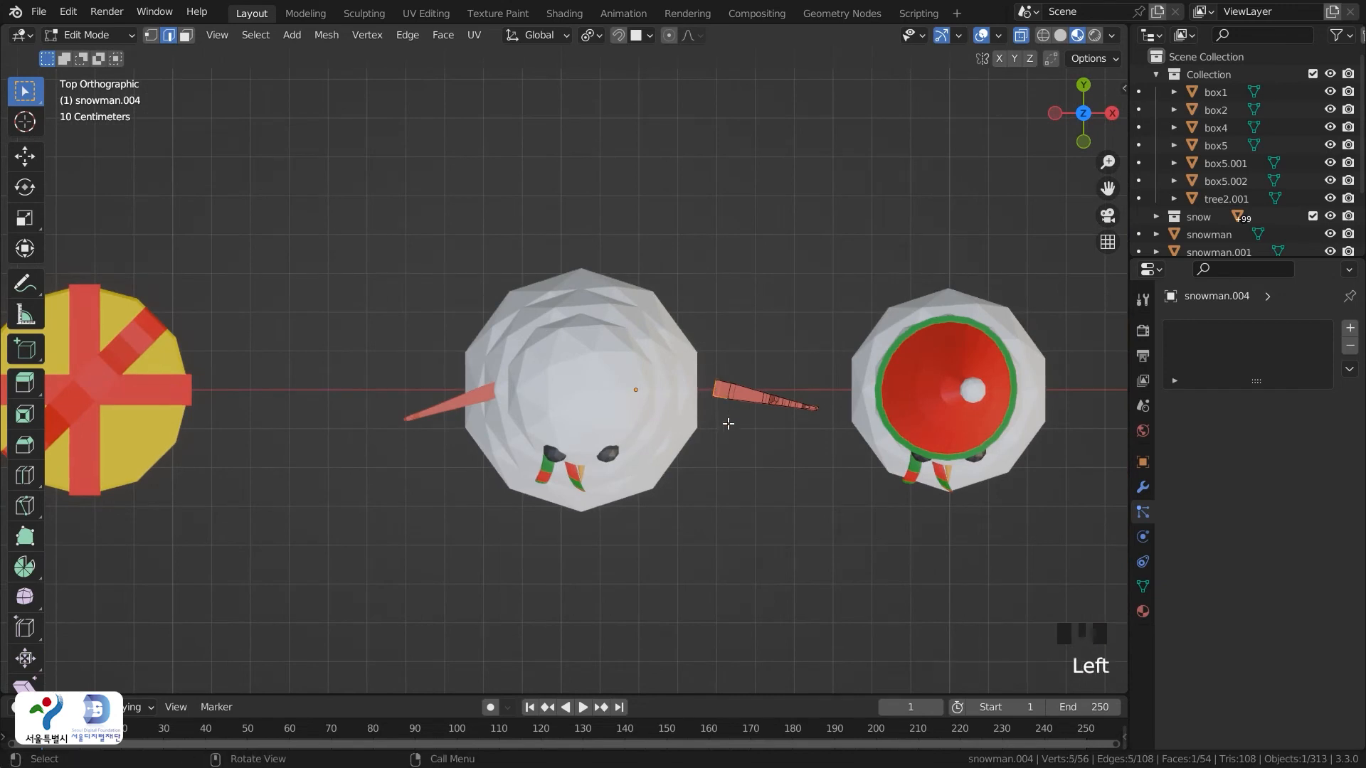
drag(712, 371, 710, 420)
scroll(782, 448, up, 2)
middle_drag(811, 460, 830, 419)
drag(819, 320, 838, 435)
key(g)
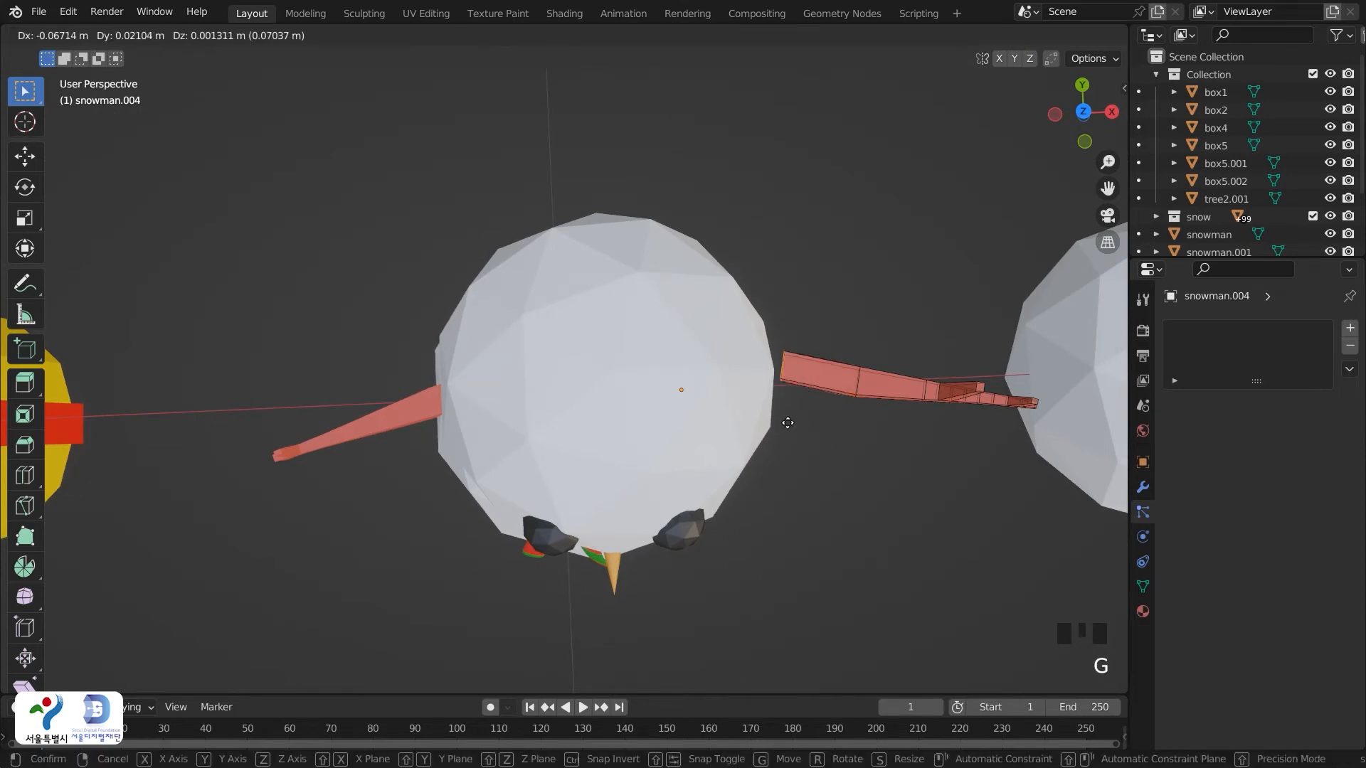
click(755, 421)
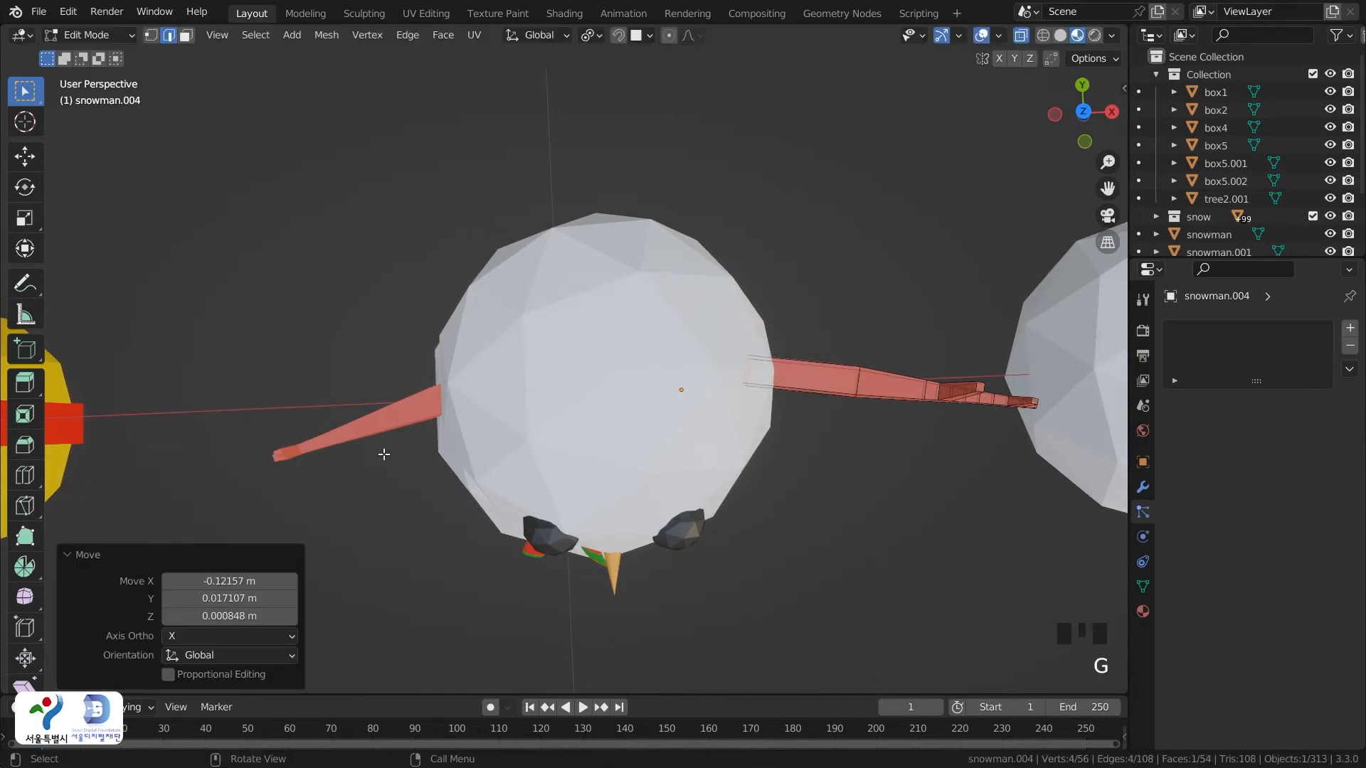
key(Tab)
Move the opposite arm, nearest the yellow gift, outward from the body in top view
click(391, 430)
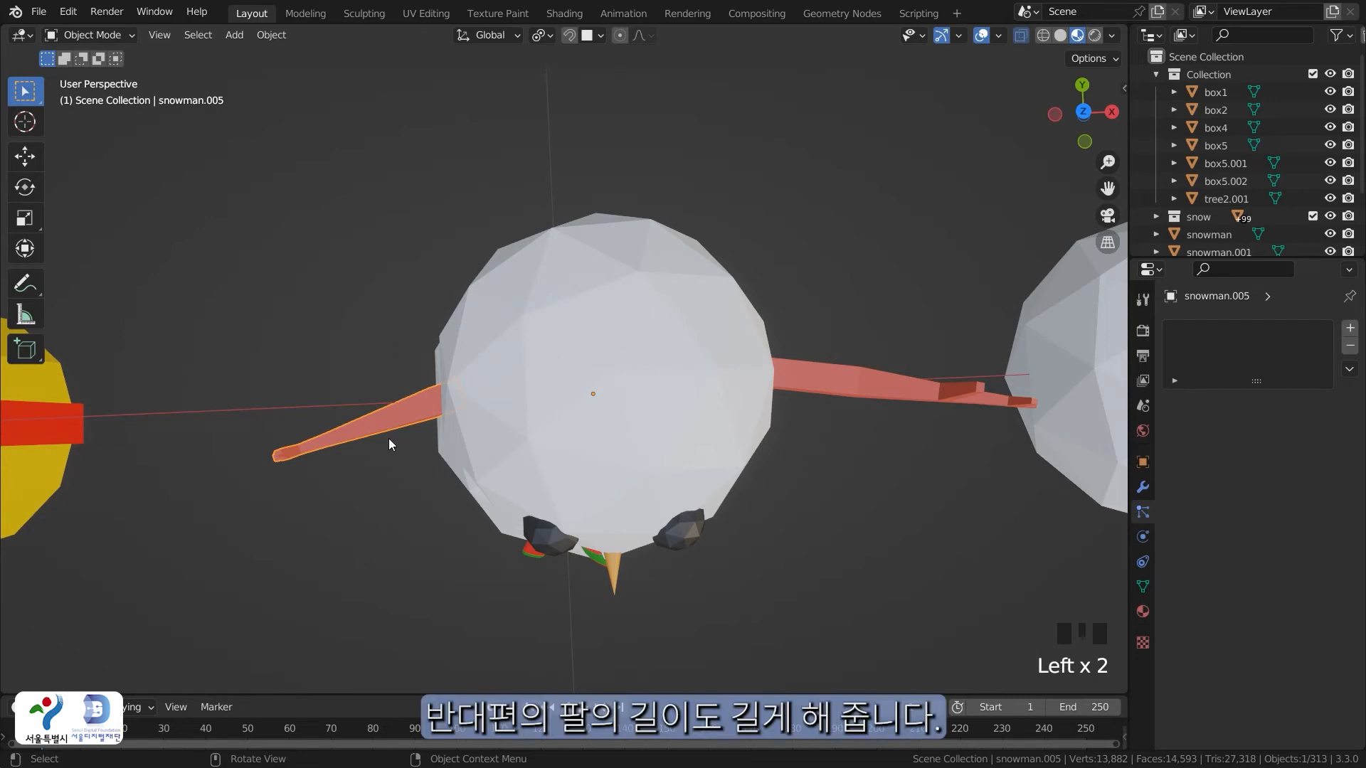
key(grave)
click(377, 336)
key(g)
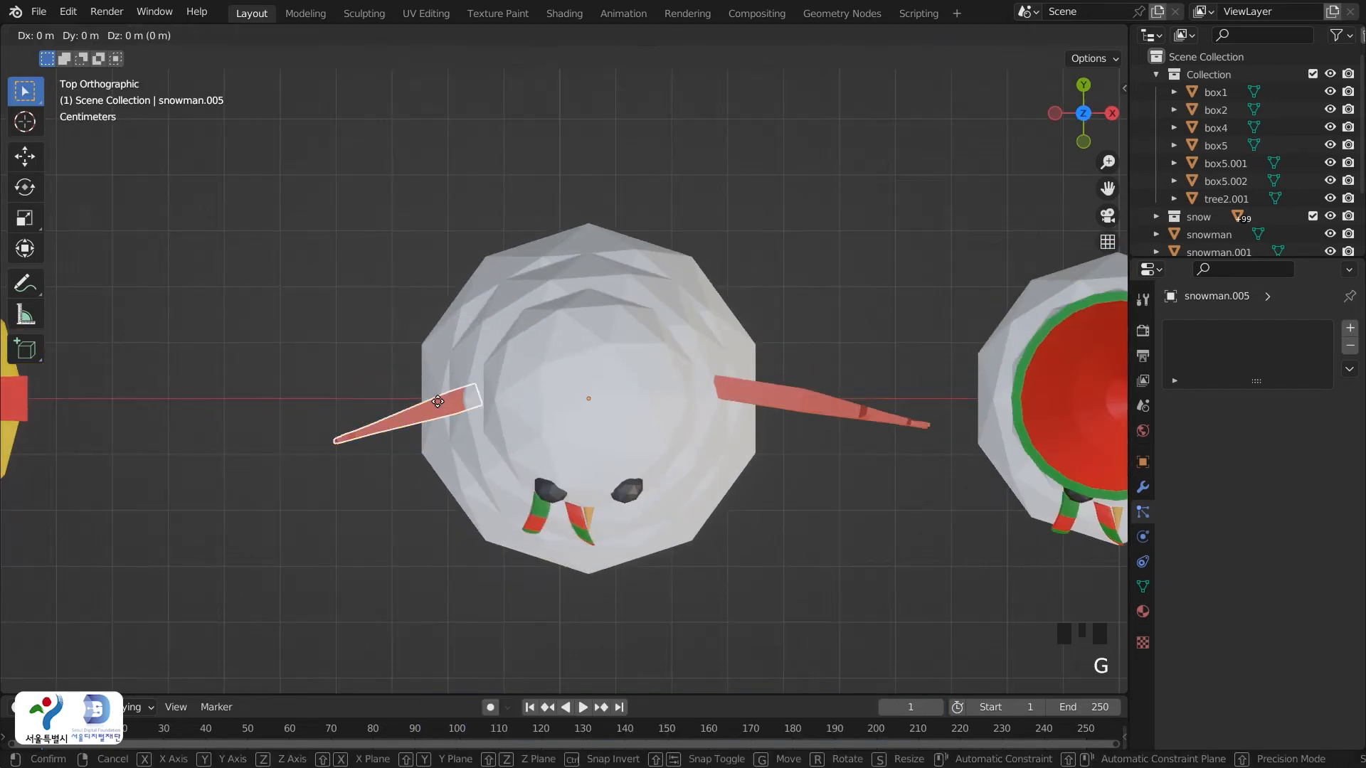
click(389, 410)
Lengthen the gift-side arm by selecting its inner end vertices and moving them toward the body
key(Tab)
click(379, 394)
click(379, 402)
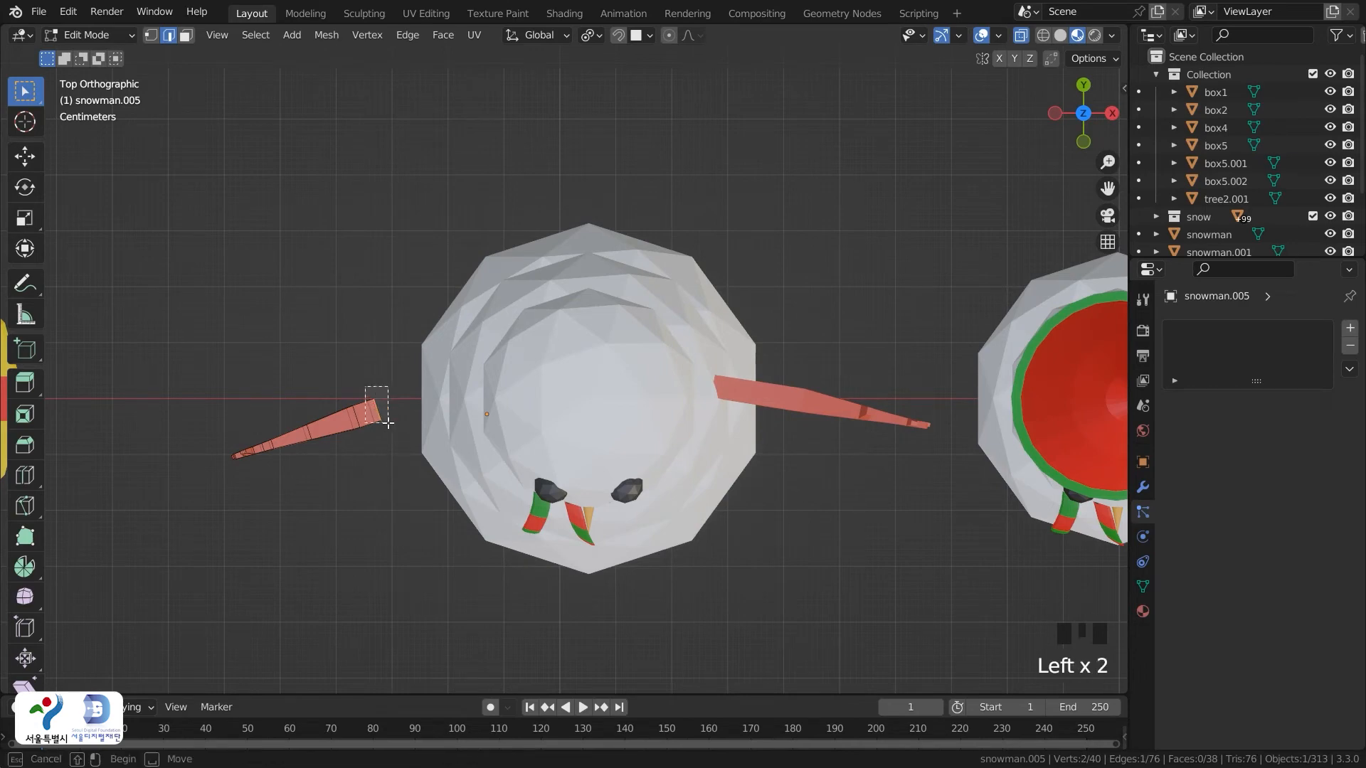
key(g)
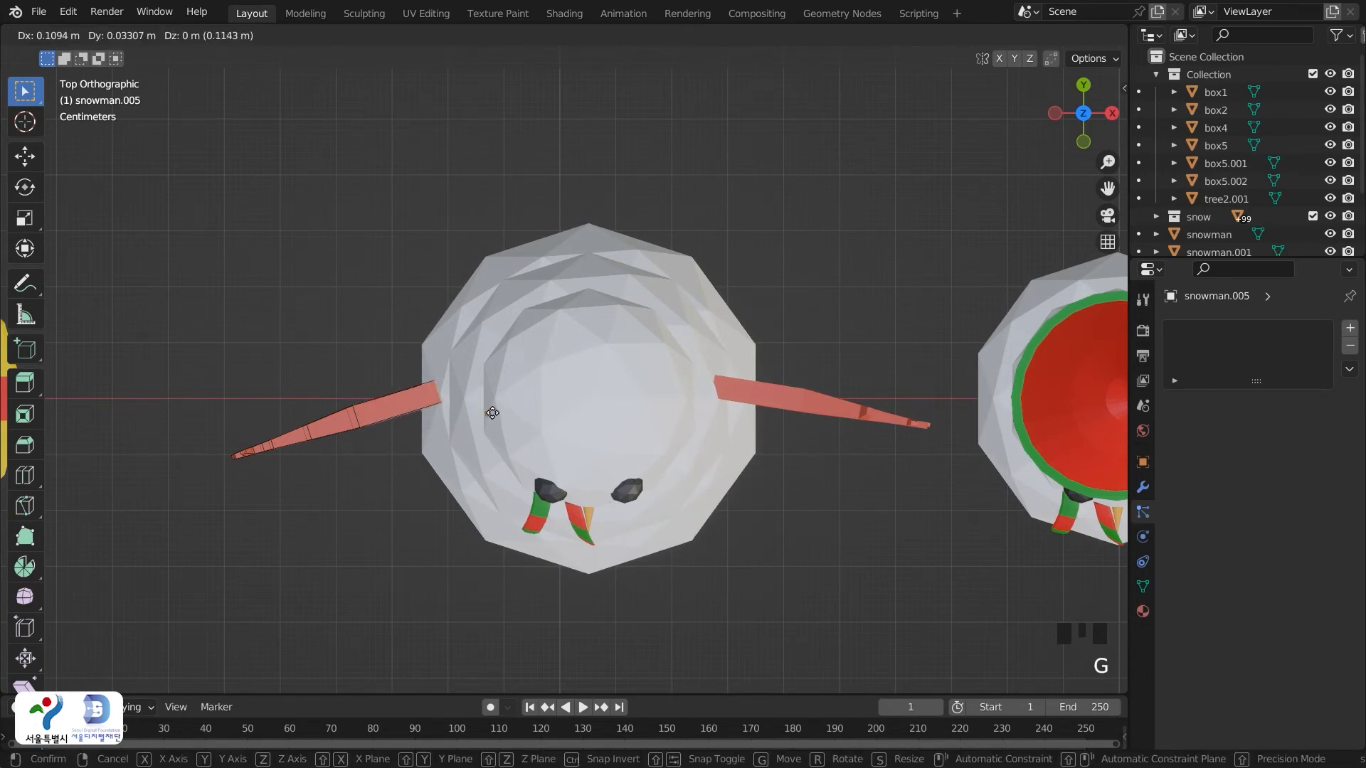
click(502, 405)
key(Tab)
Move the lengthened gift-side arm slightly along X so that its inner end sits in the middle ball
middle_drag(451, 503, 448, 459)
middle_drag(368, 404, 399, 280)
middle_click(390, 264)
key(g)
key(x)
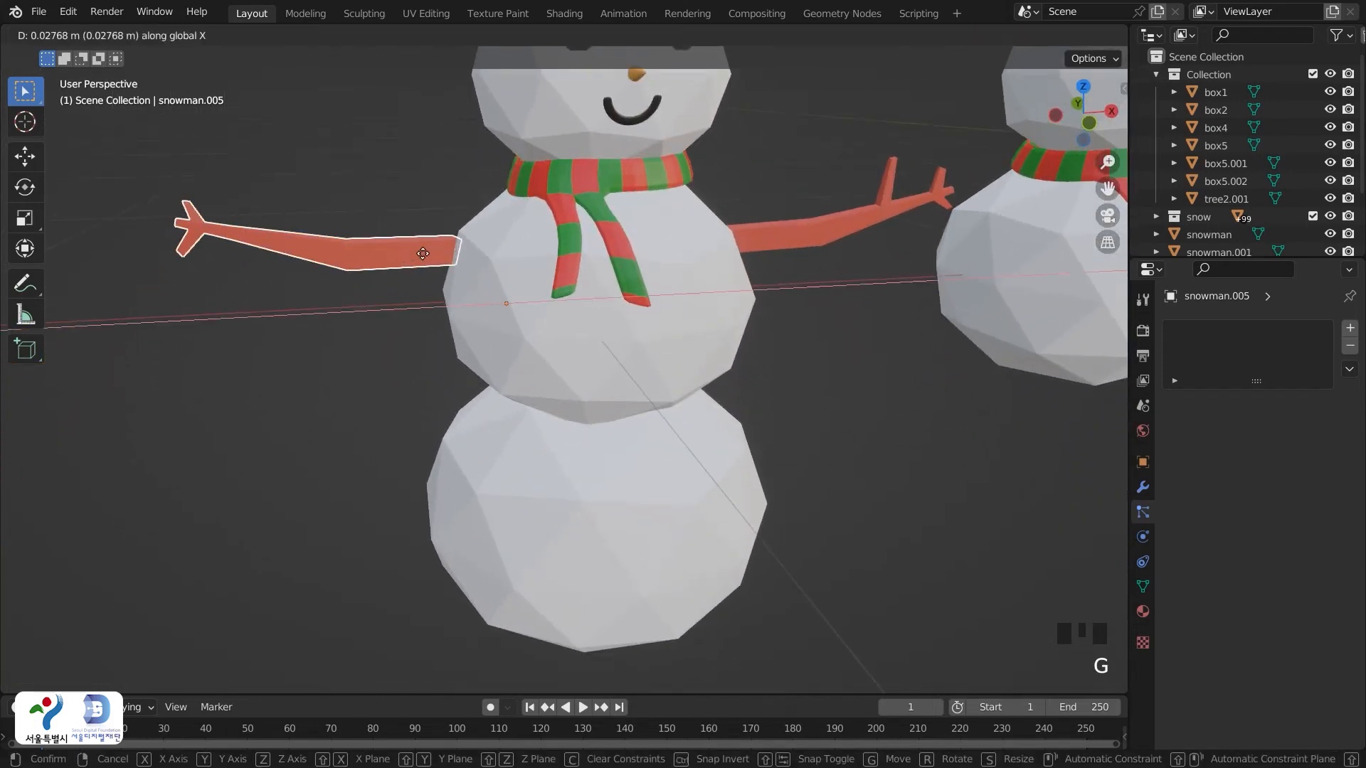
click(437, 260)
Examine both arms' lengths against the three-tier body from the front and in perspective
middle_drag(838, 373, 795, 395)
click(780, 387)
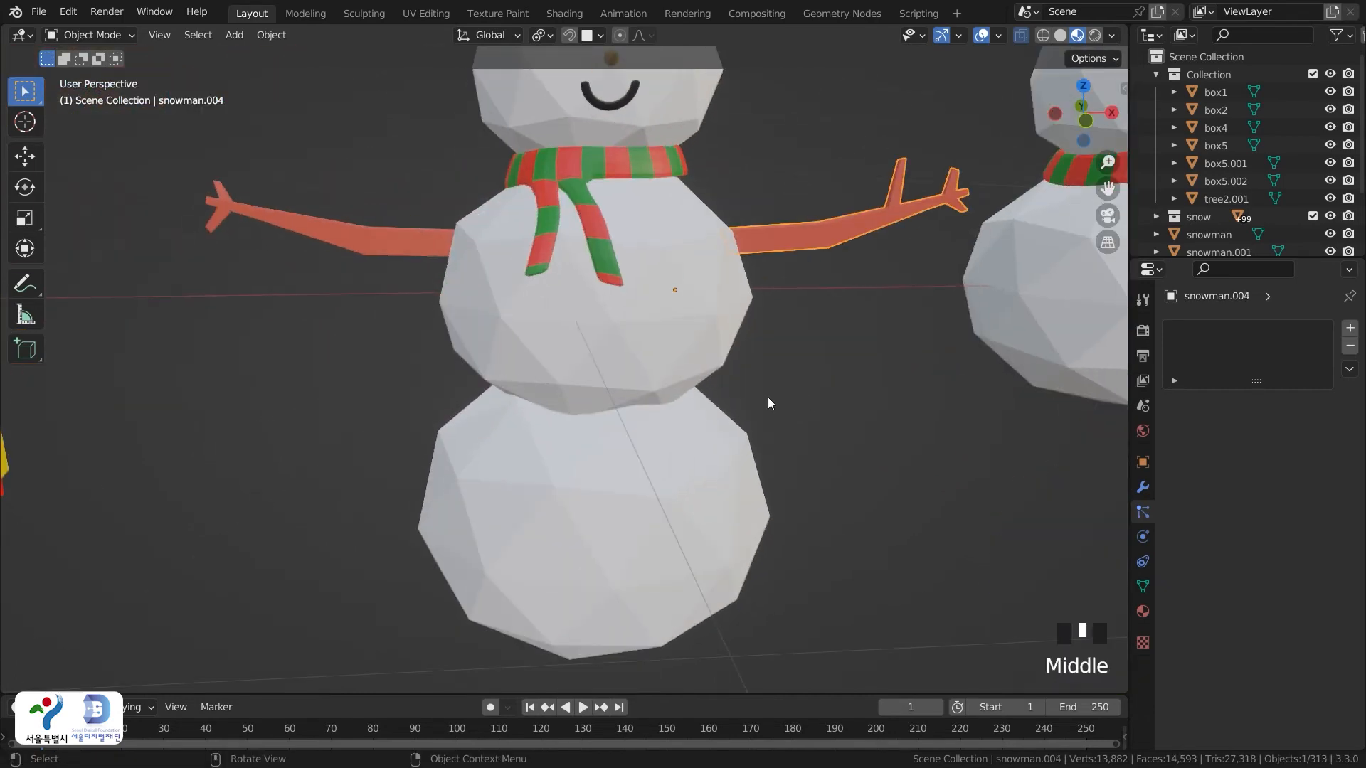
key(grave)
click(834, 441)
scroll(676, 280, down, 1)
double_click(629, 276)
scroll(630, 276, down, 1)
shift+middle_drag(1053, 392, 974, 454)
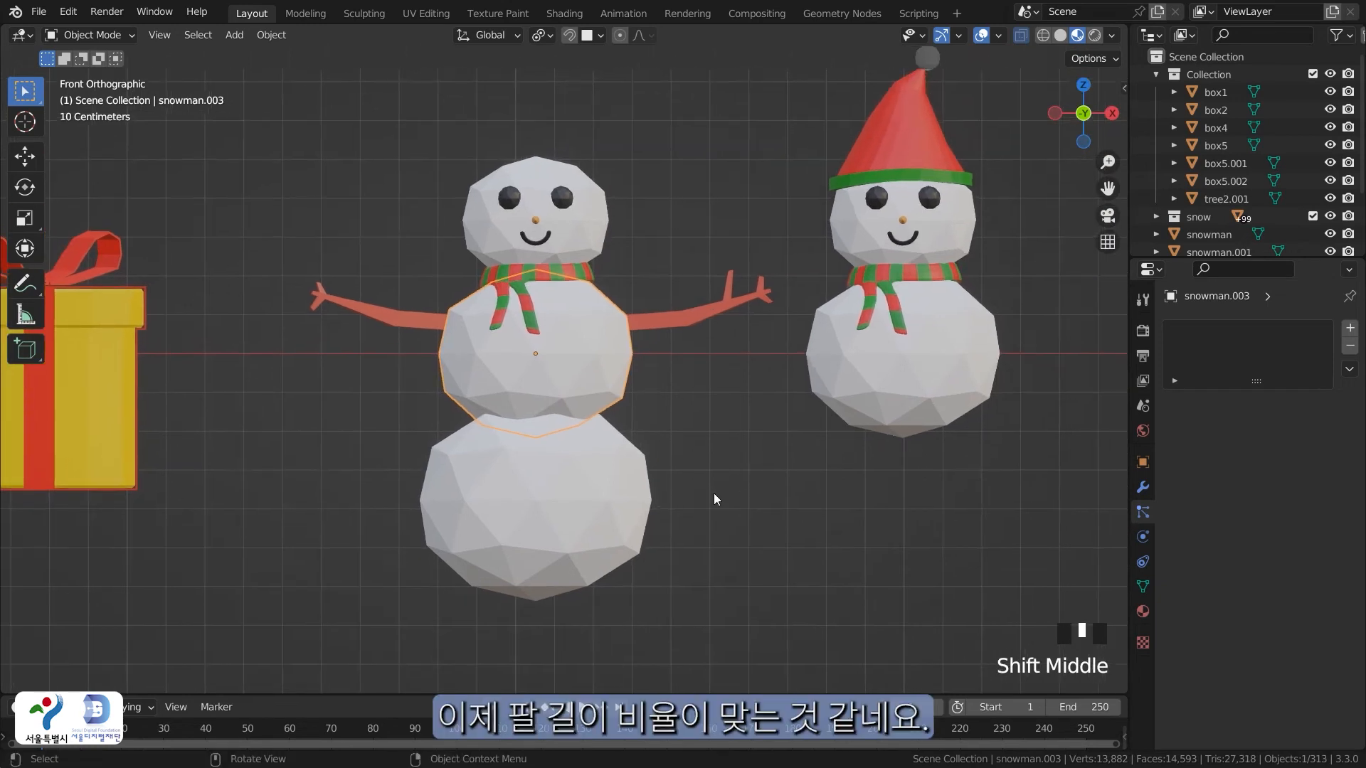
click(745, 459)
shift+middle_drag(724, 319, 710, 389)
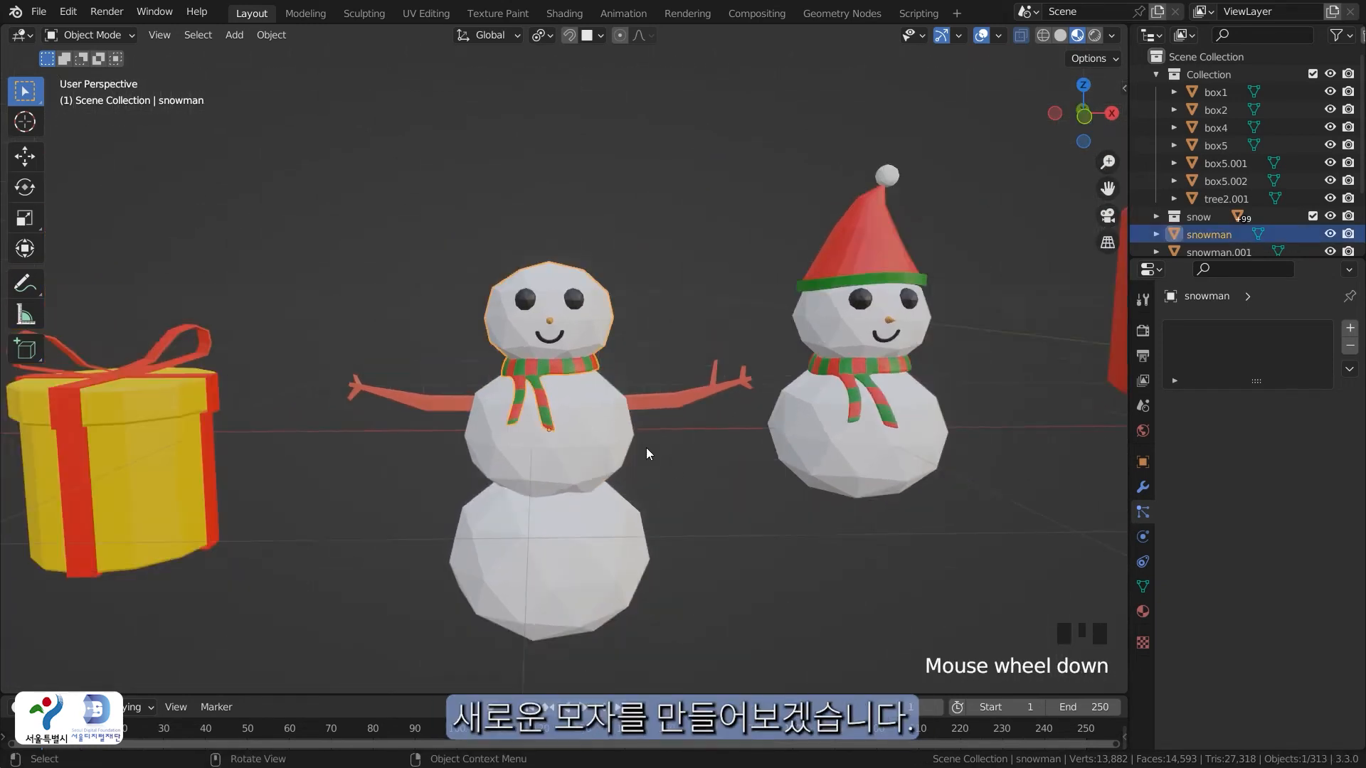
Add a mesh circle with 16 vertices as the base of a new hat
middle_drag(645, 451, 649, 461)
middle_drag(648, 461, 651, 475)
key(shift+a)
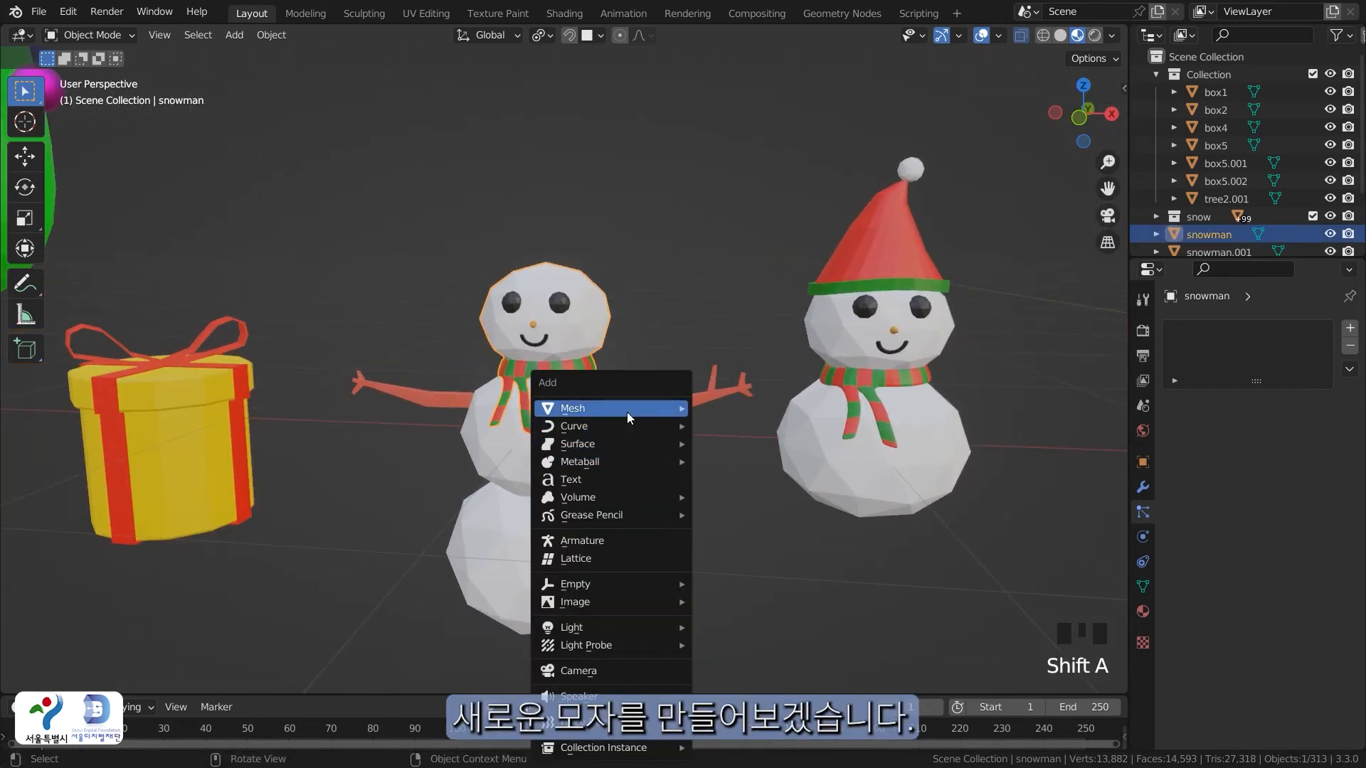
mouse_move(626, 412)
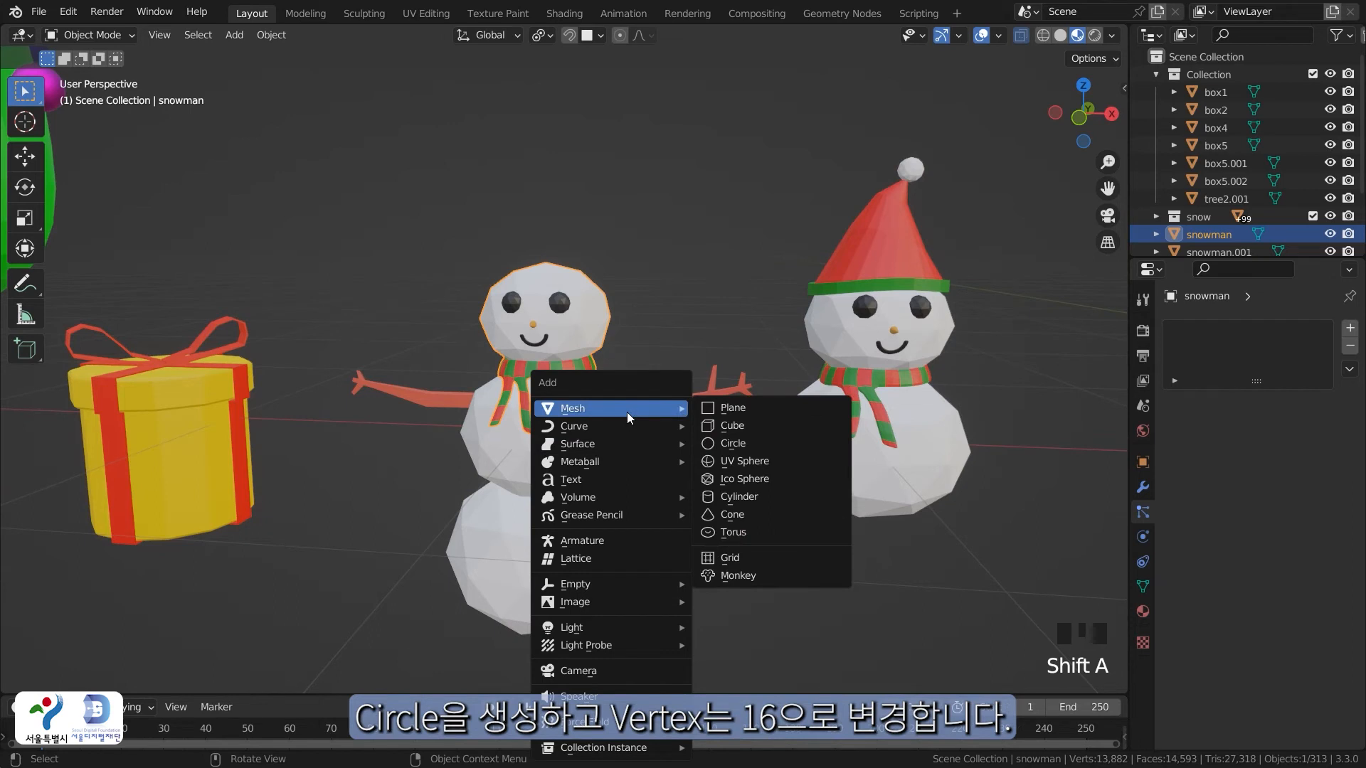
click(752, 440)
click(225, 489)
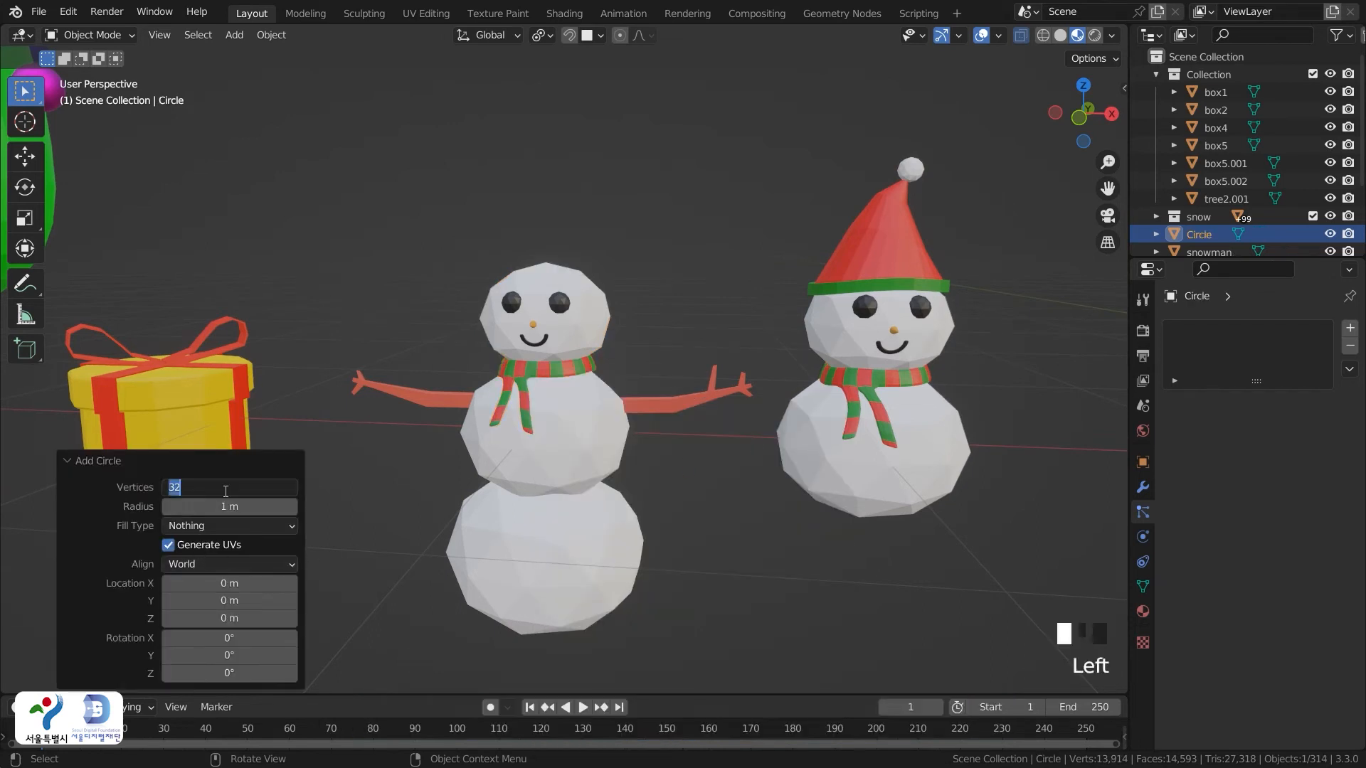
key(Return)
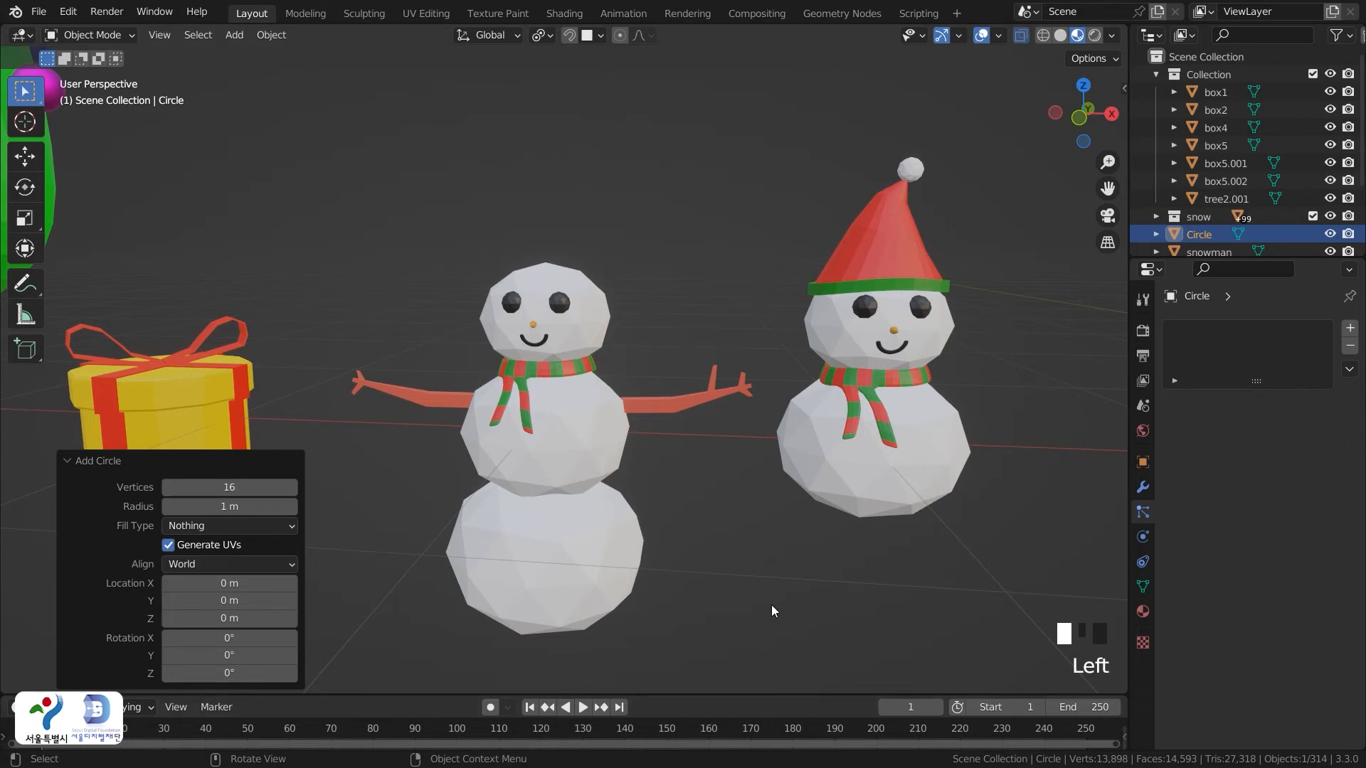
Move the circle about -3.87 m along X to the three-tier snowman
scroll(839, 552, down, 5)
scroll(985, 436, down, 1)
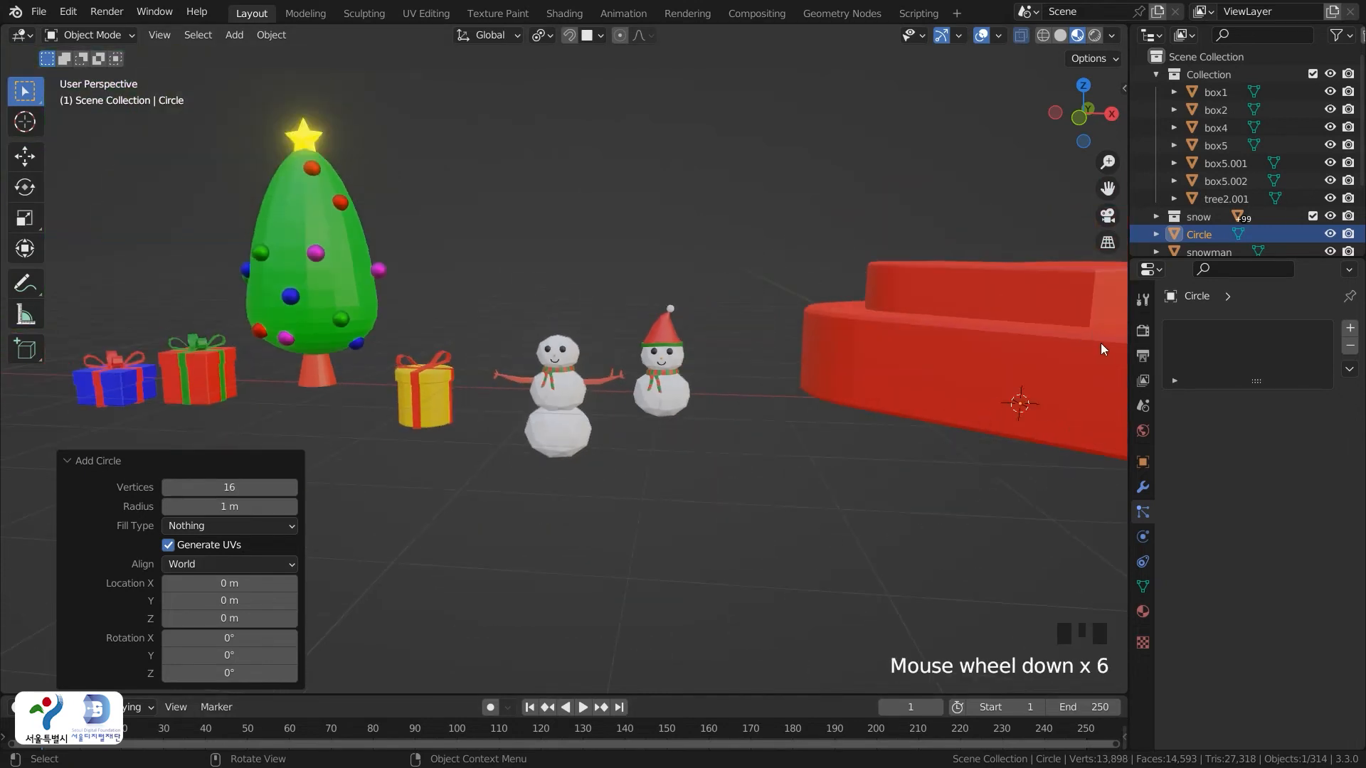
key(g)
key(x)
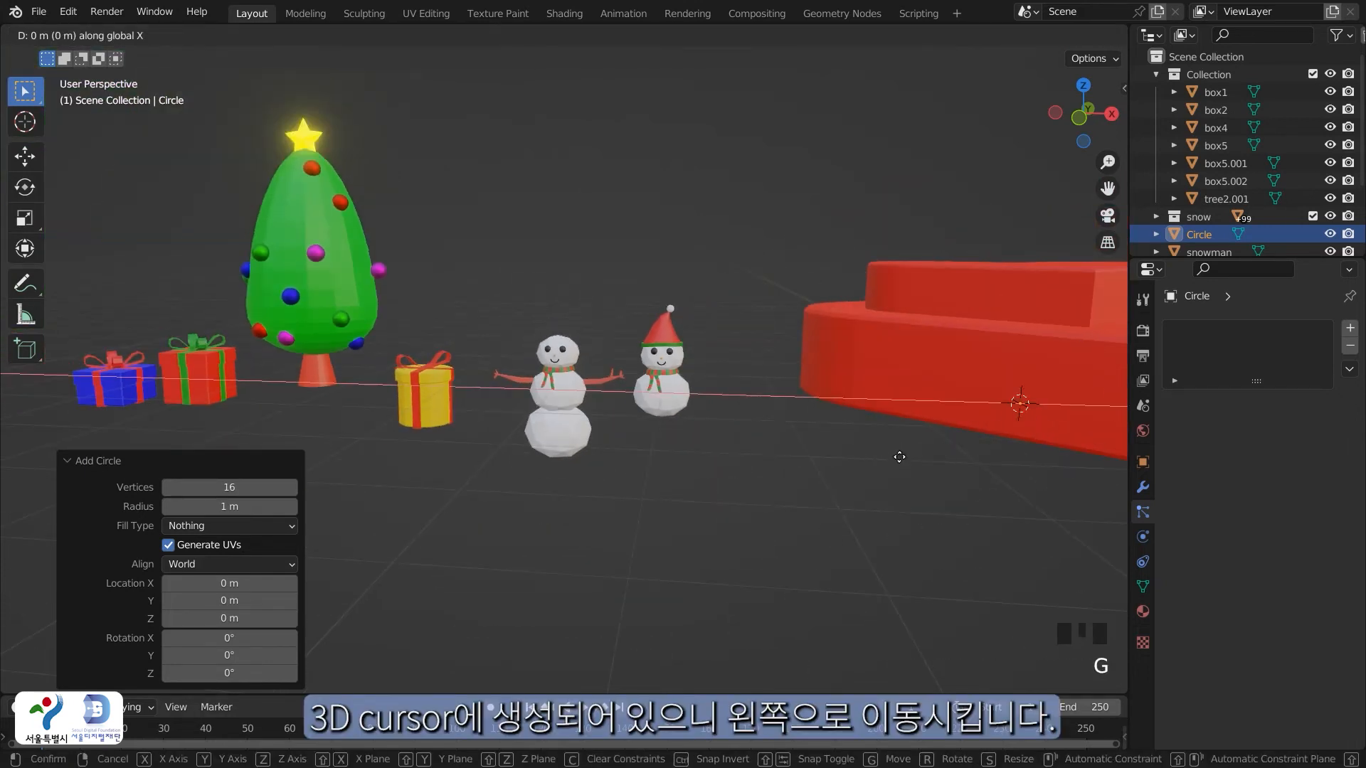
click(447, 428)
In front view, align the circle with the snowman by about -0.09 m along X and raise it along Z toward the head
scroll(591, 412, up, 2)
key(grave)
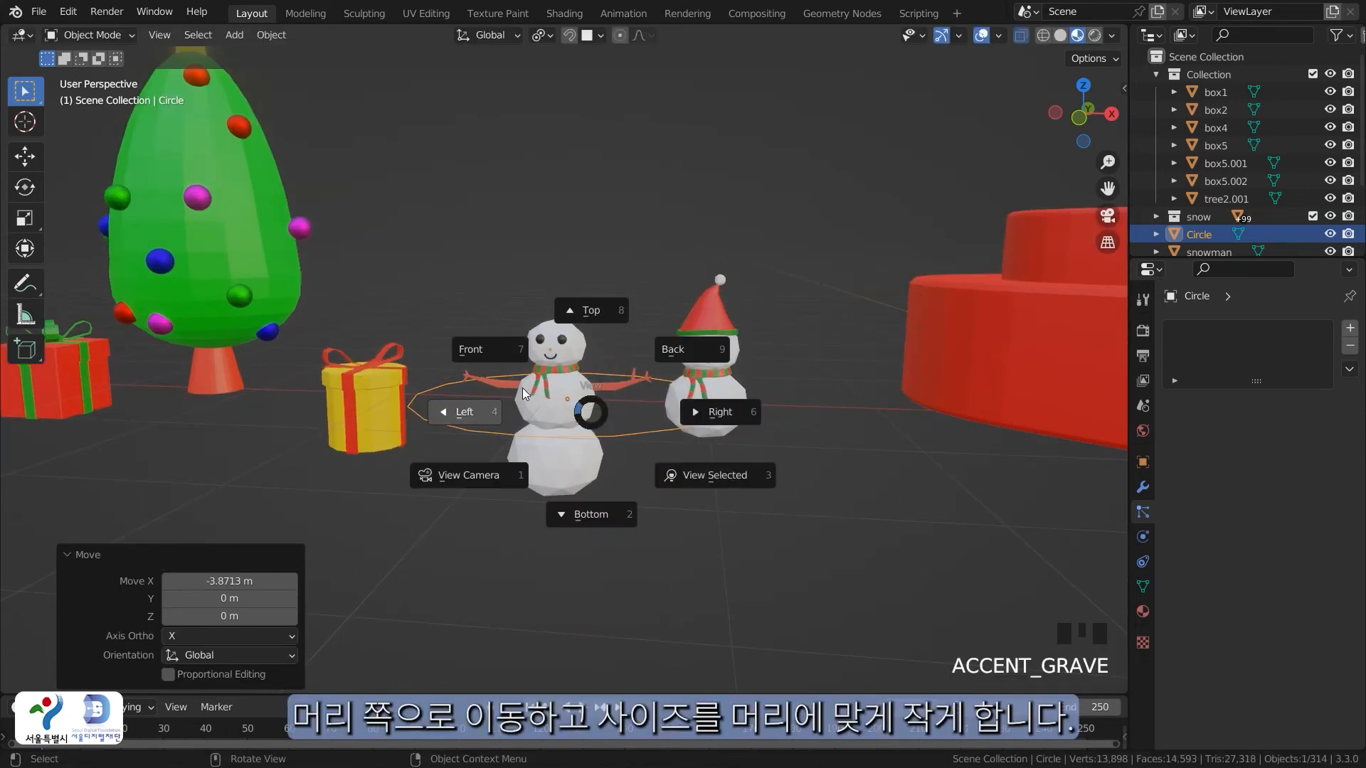
click(495, 338)
key(g)
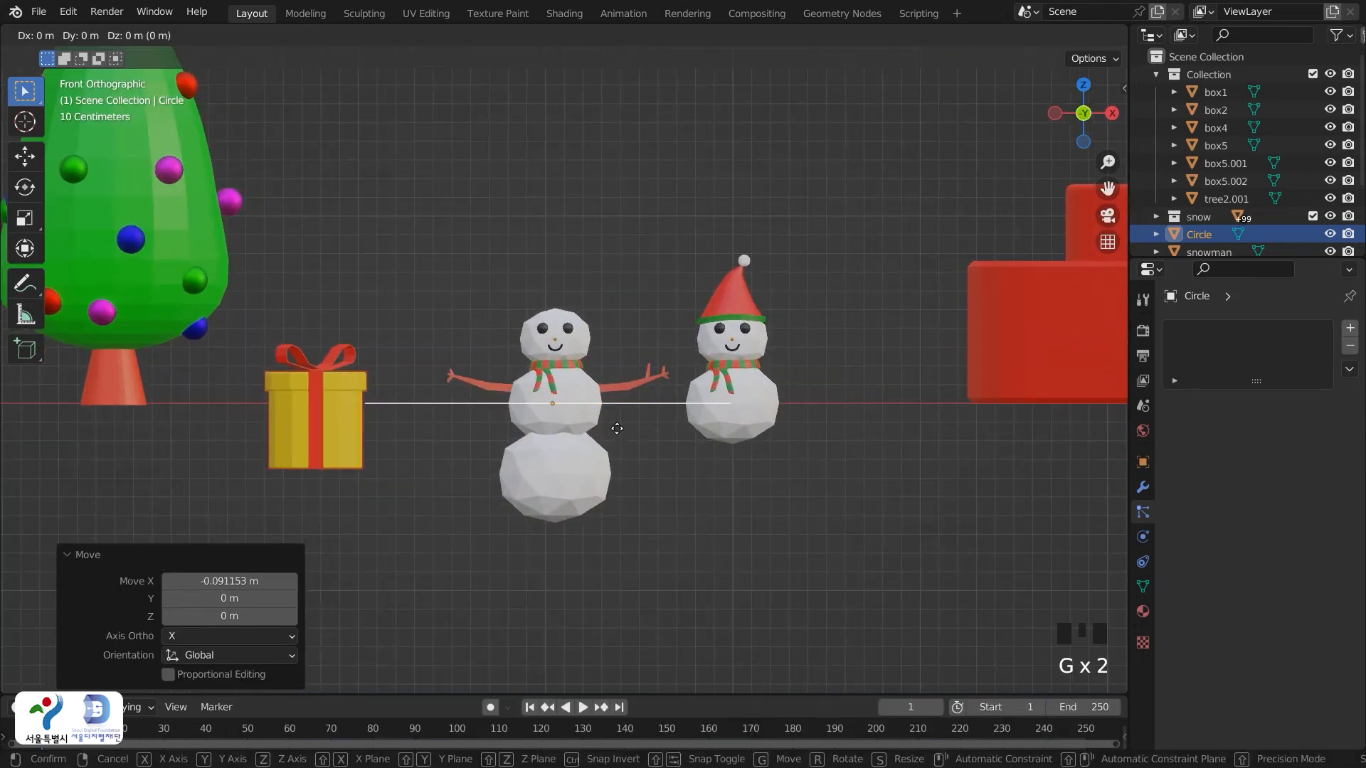
middle_click(619, 411)
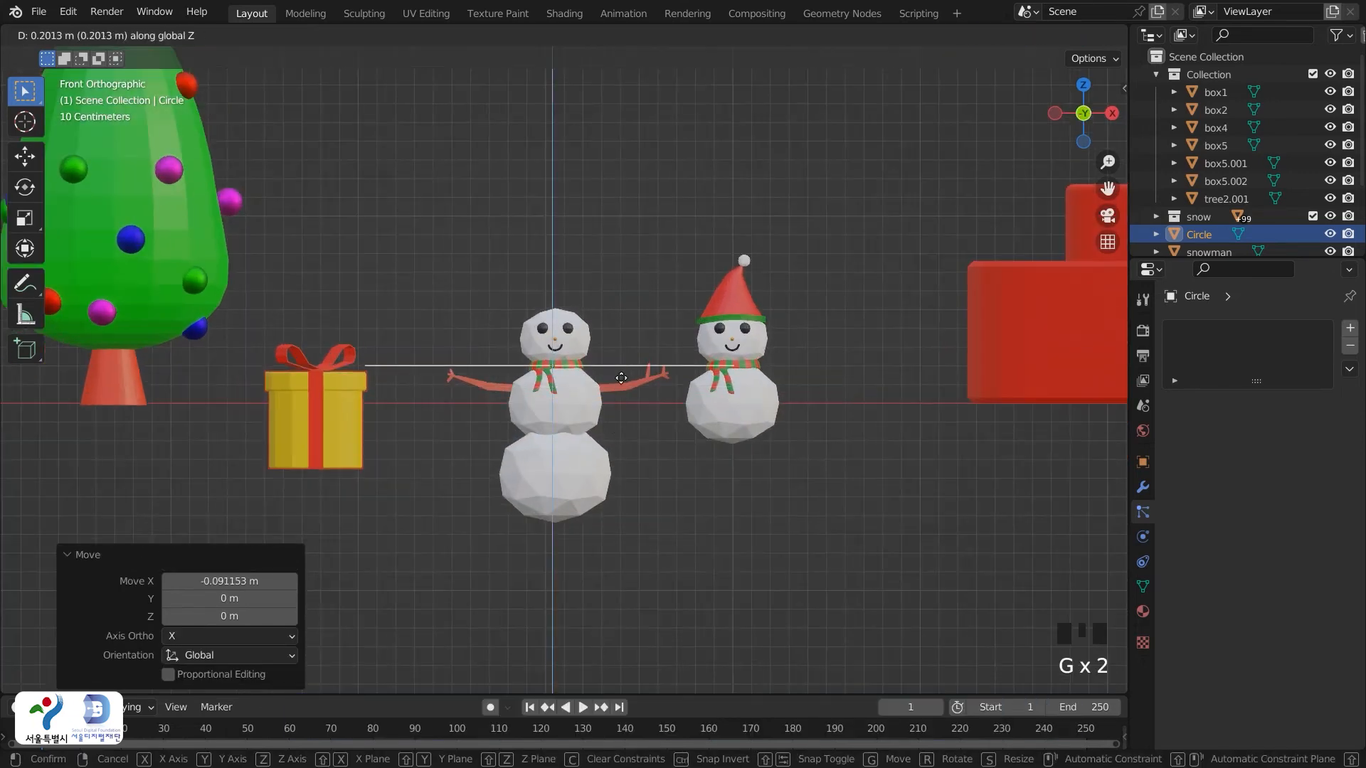
click(628, 339)
Scale the circle down until it is slightly wider than the head, ending with a resize of 0.769
key(s)
scroll(591, 324, up, 6)
shift+middle_drag(665, 307, 667, 497)
click(703, 463)
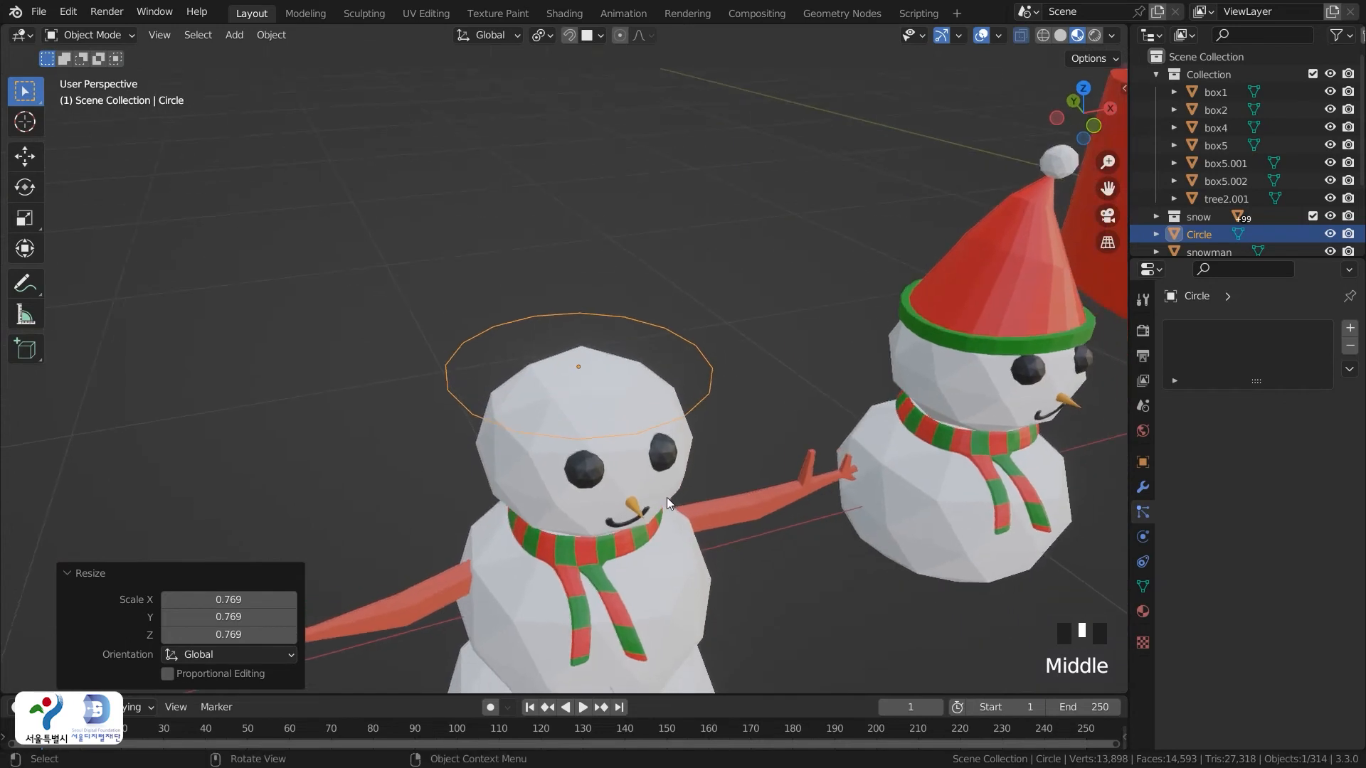
Fill the hat circle with a face in Edit Mode
key(Tab)
middle_drag(601, 430, 615, 430)
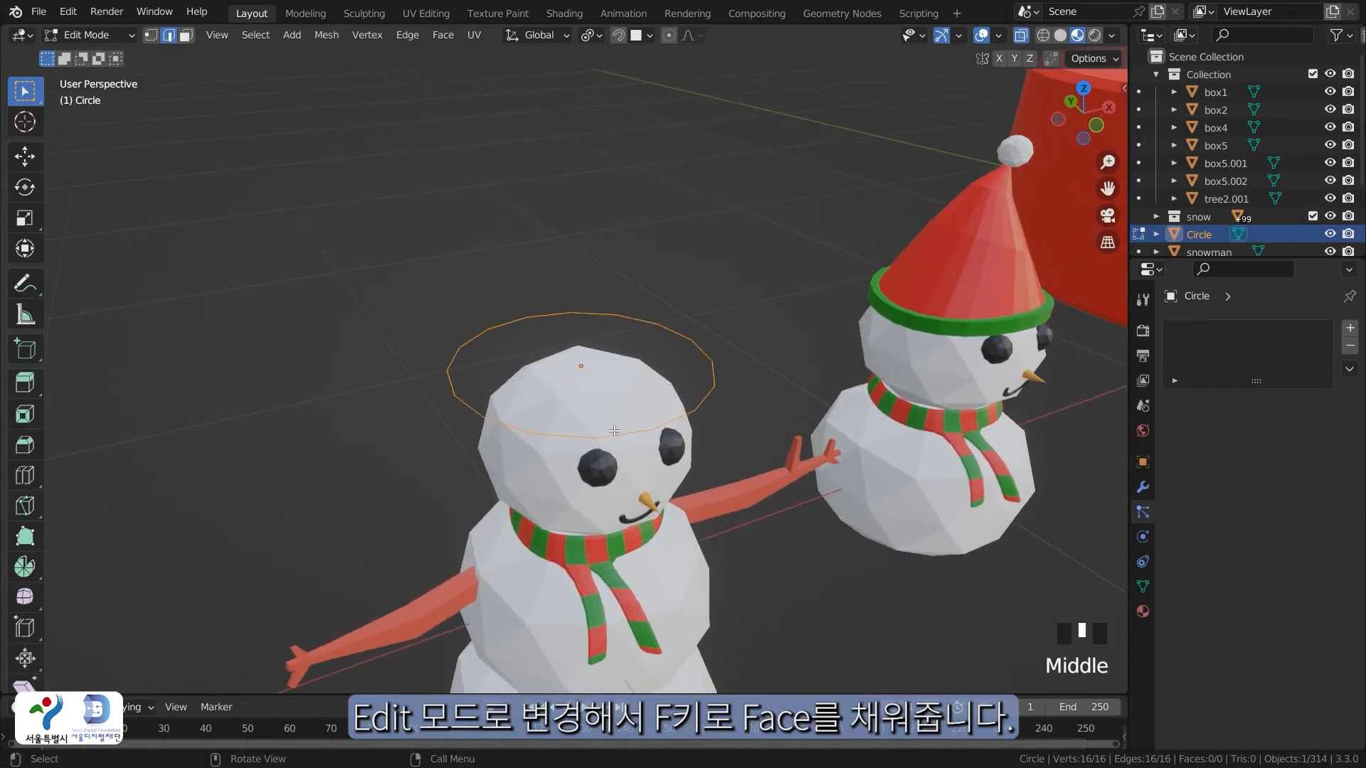
key(Tab)
click(590, 438)
click(591, 438)
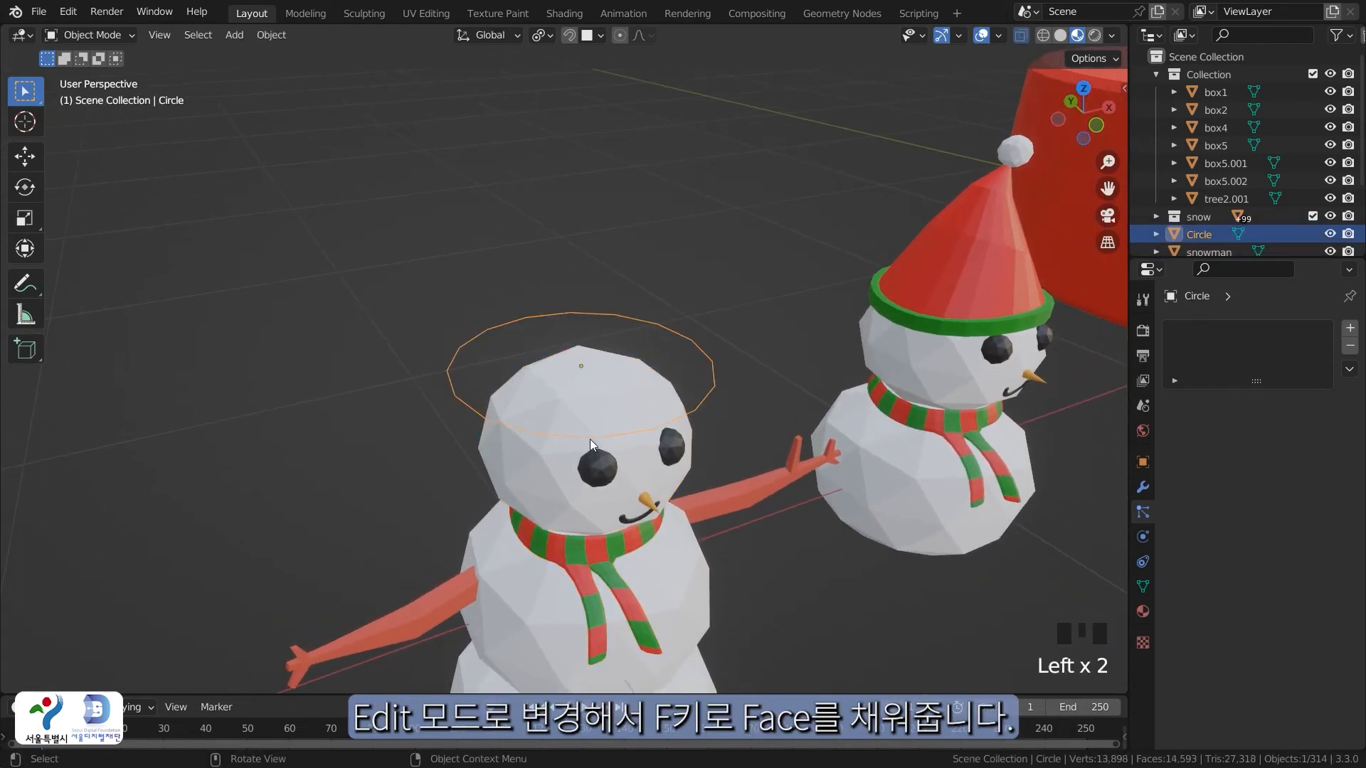
key(Tab)
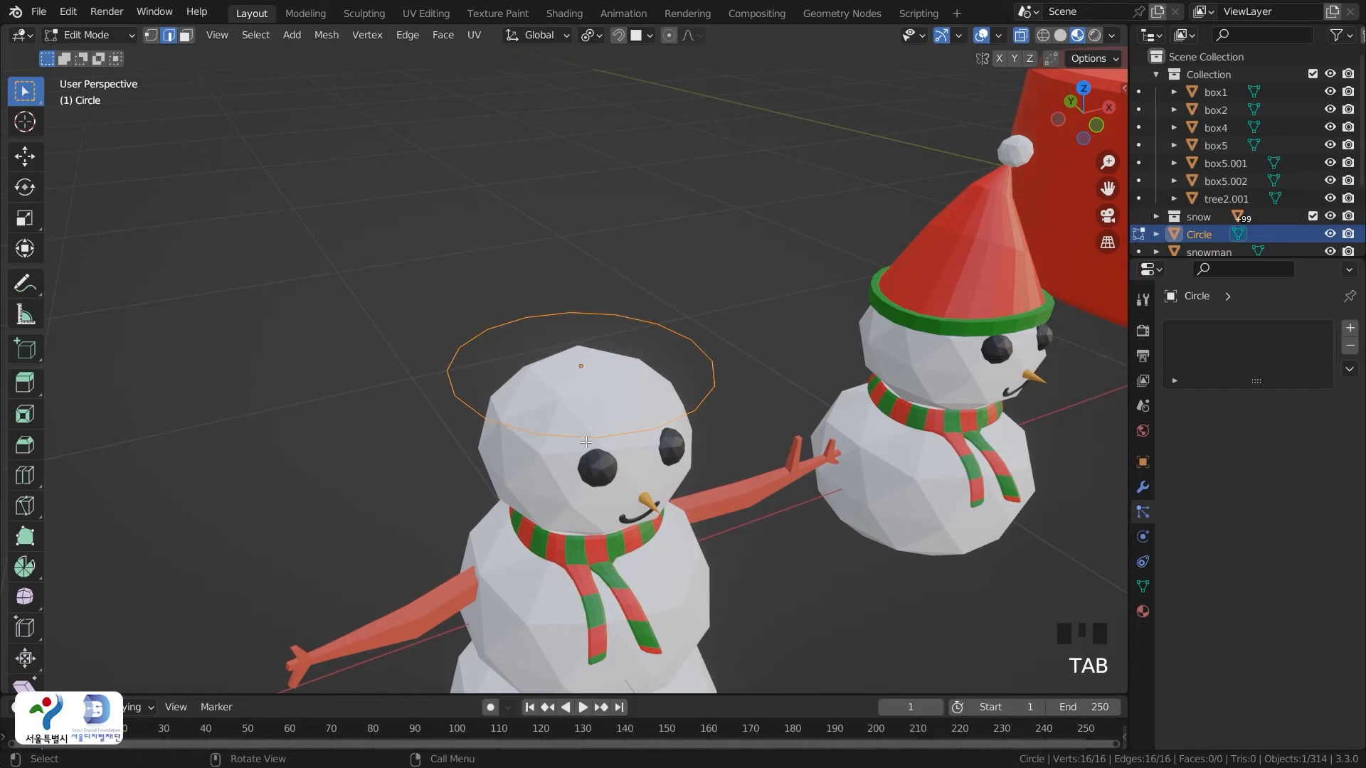
key(f)
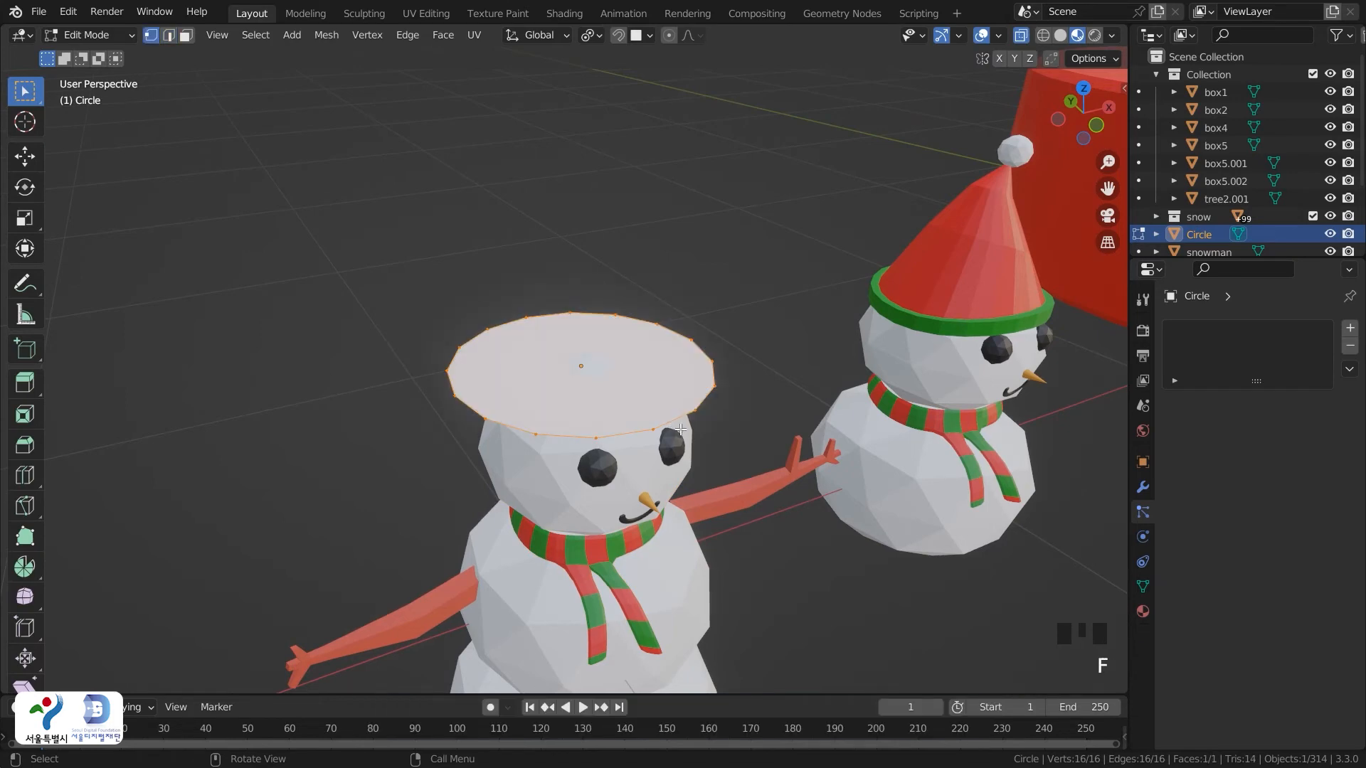
Extrude the filled face about 0.021 m up as the hat brim and inset its top face by 0.3346 m
mouse_move(679, 429)
middle_down()
mouse_move(661, 429)
mouse_move(693, 455)
mouse_move(694, 427)
middle_up()
key(e)
click(702, 452)
key(i)
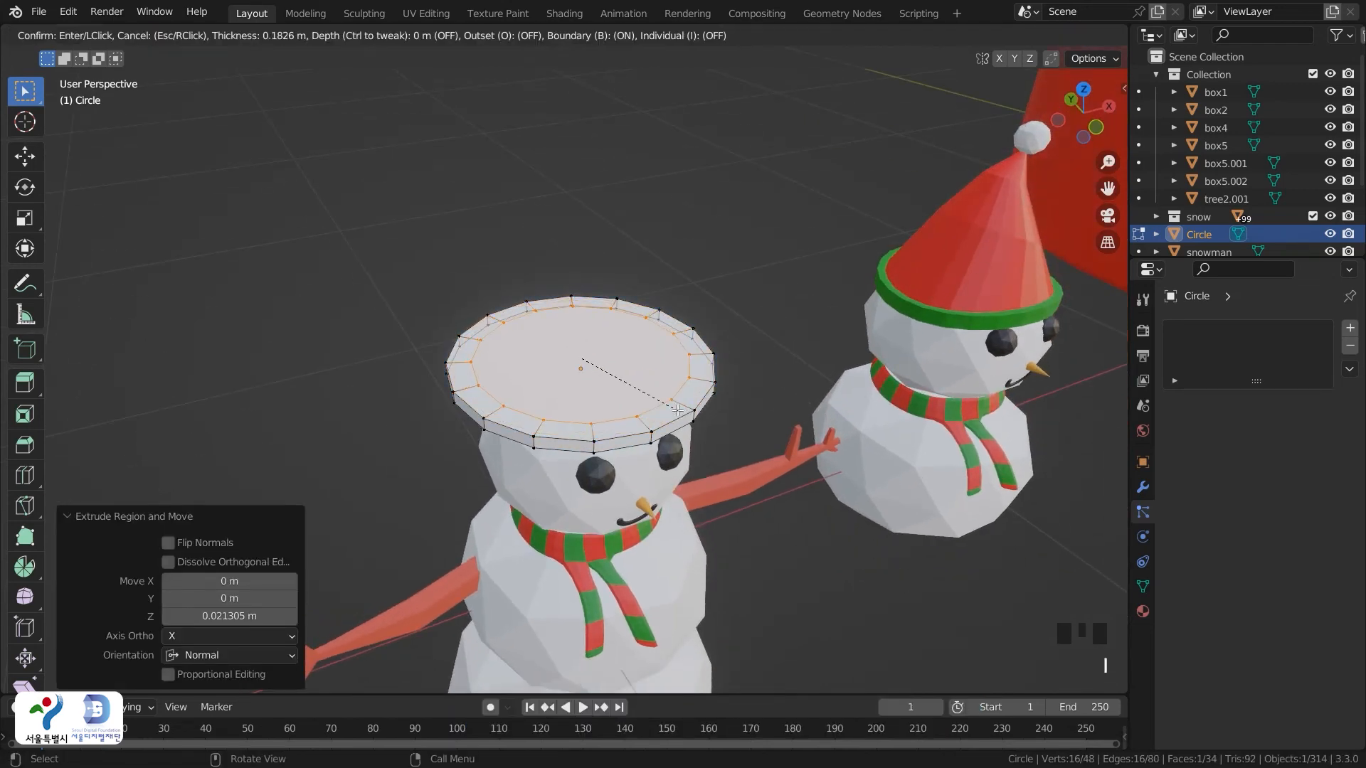
click(660, 401)
Extrude the inset face about 0.215 m up as the hat's crown and scale its top wider, finishing in Object Mode
middle_drag(661, 401, 640, 341)
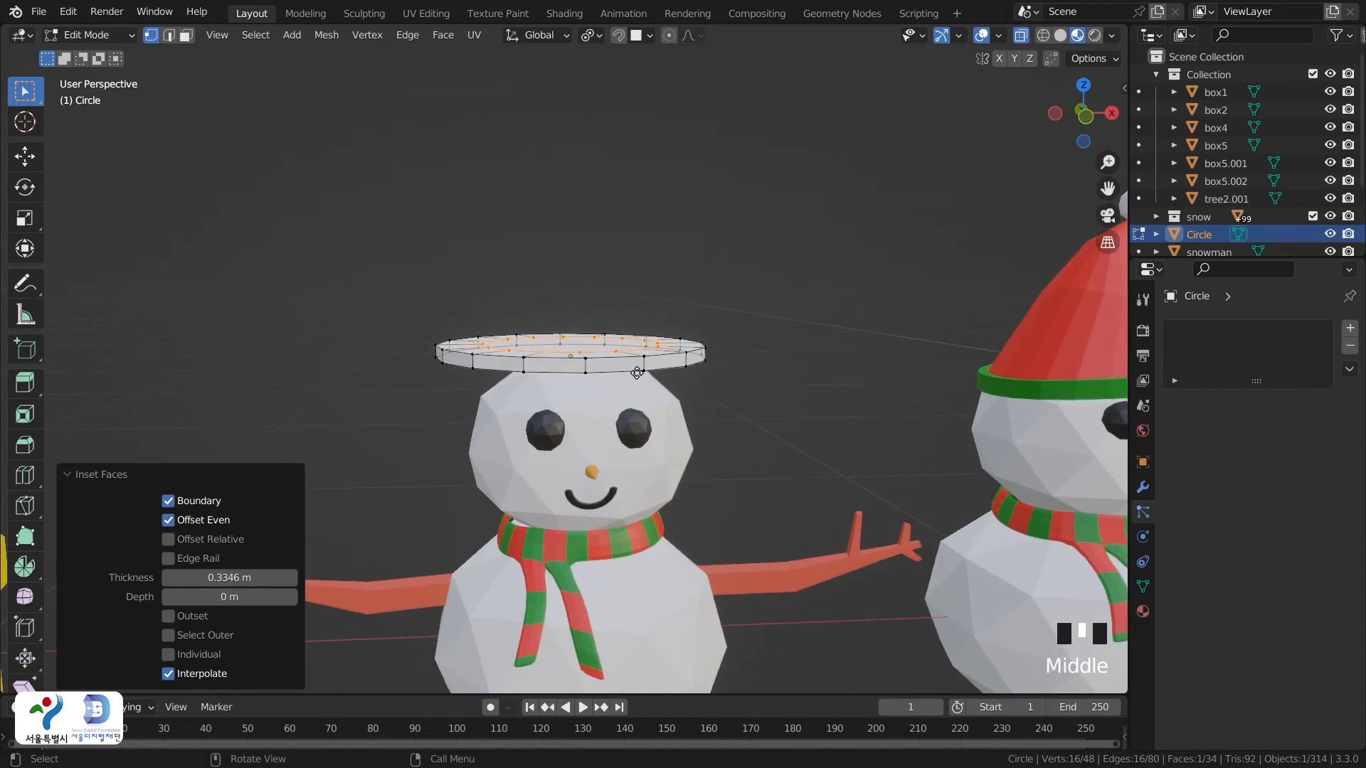
key(e)
click(656, 247)
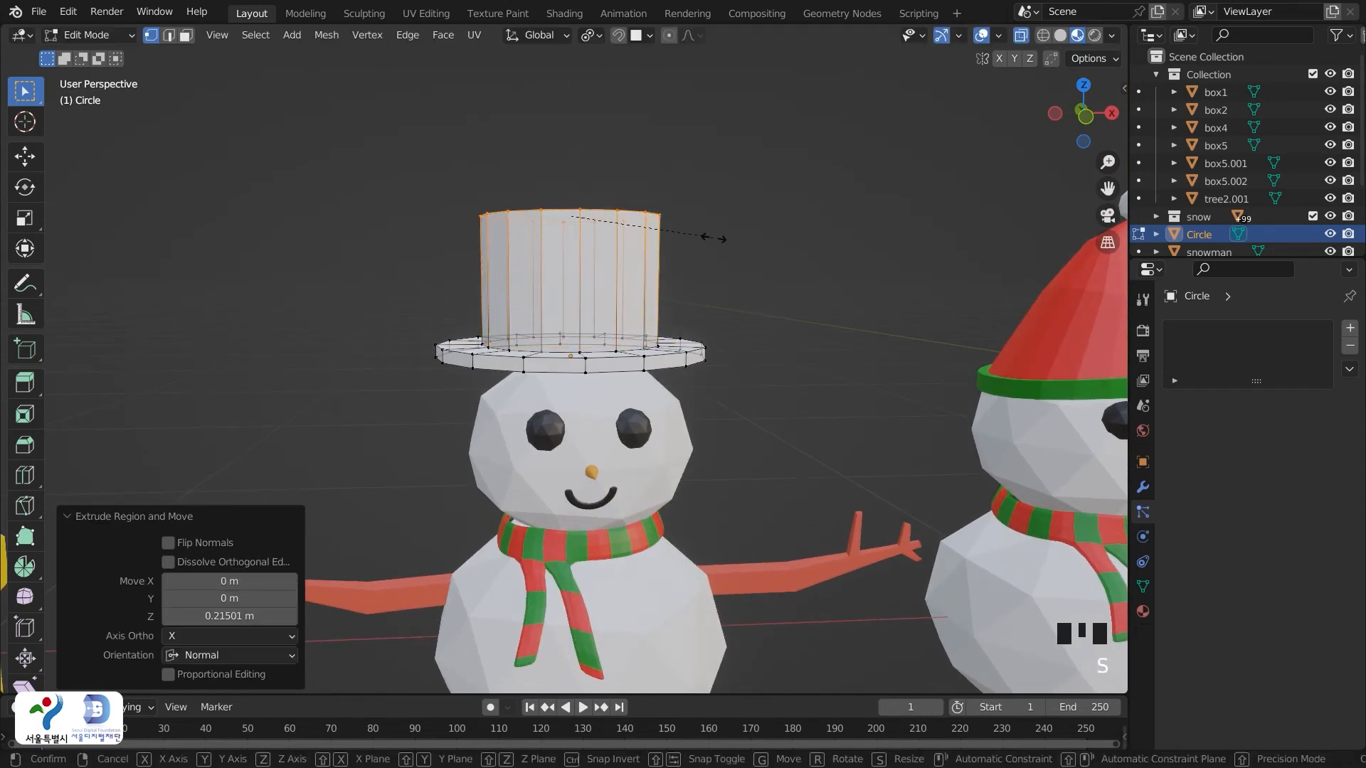
key(s)
click(727, 257)
key(Tab)
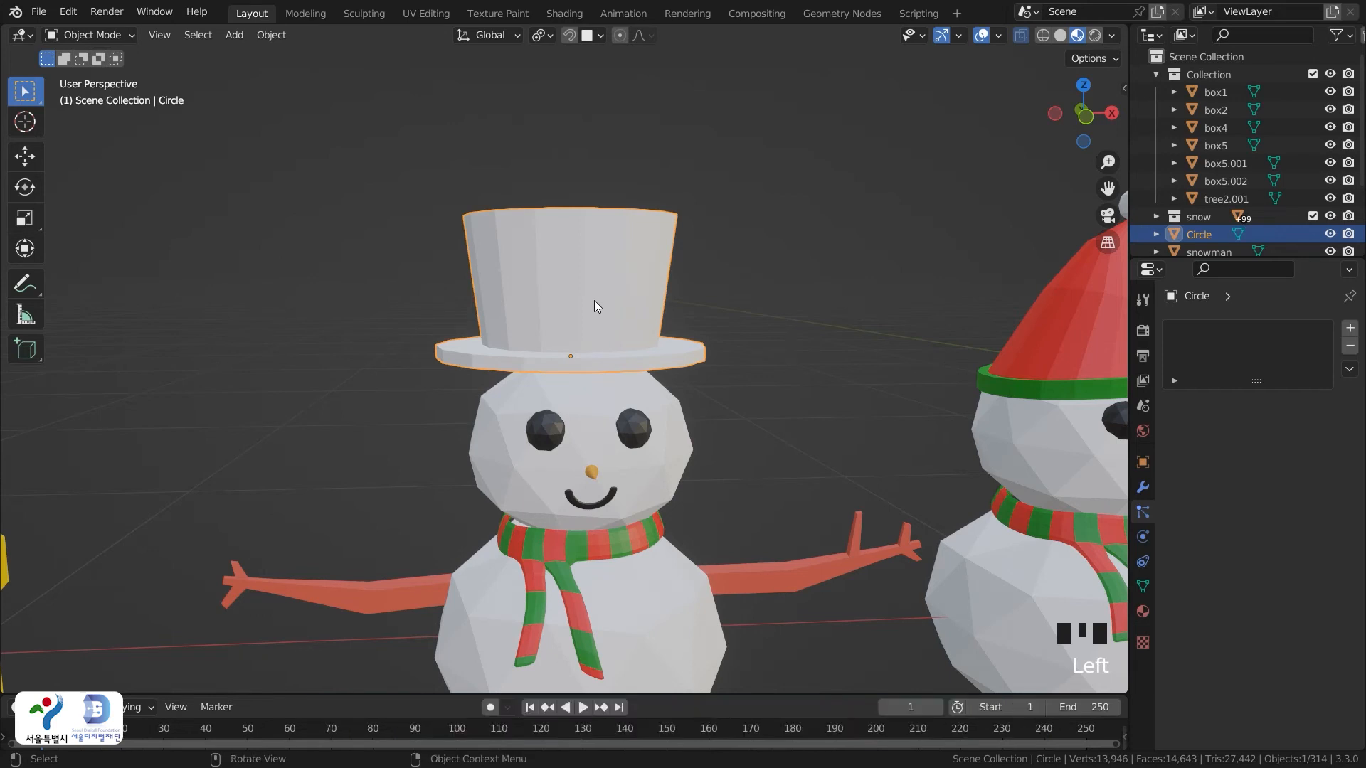
Add two horizontal edge loops around the hat's crown, one low above the brim with factor 0.601 and one higher, to outline a band
key(Tab)
key(ctrl+r)
click(590, 305)
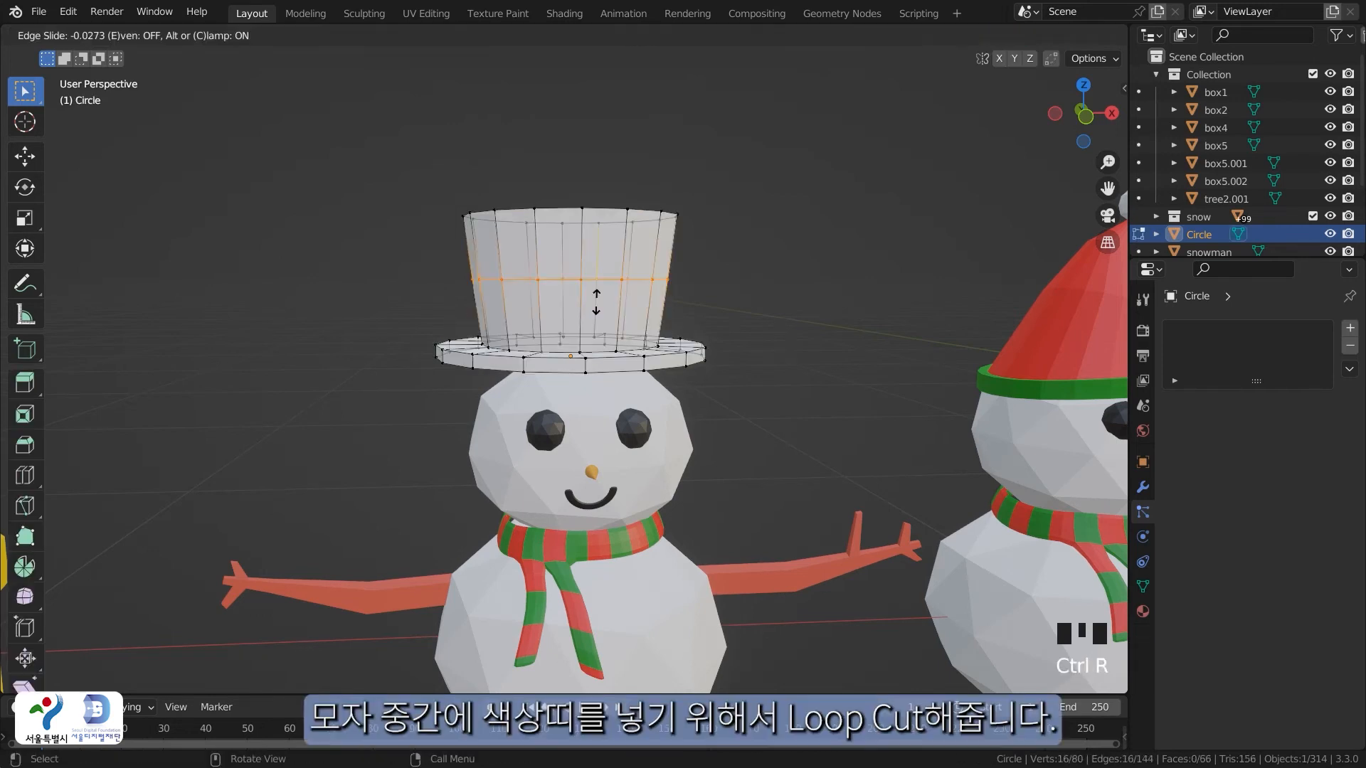
click(608, 337)
key(ctrl+r)
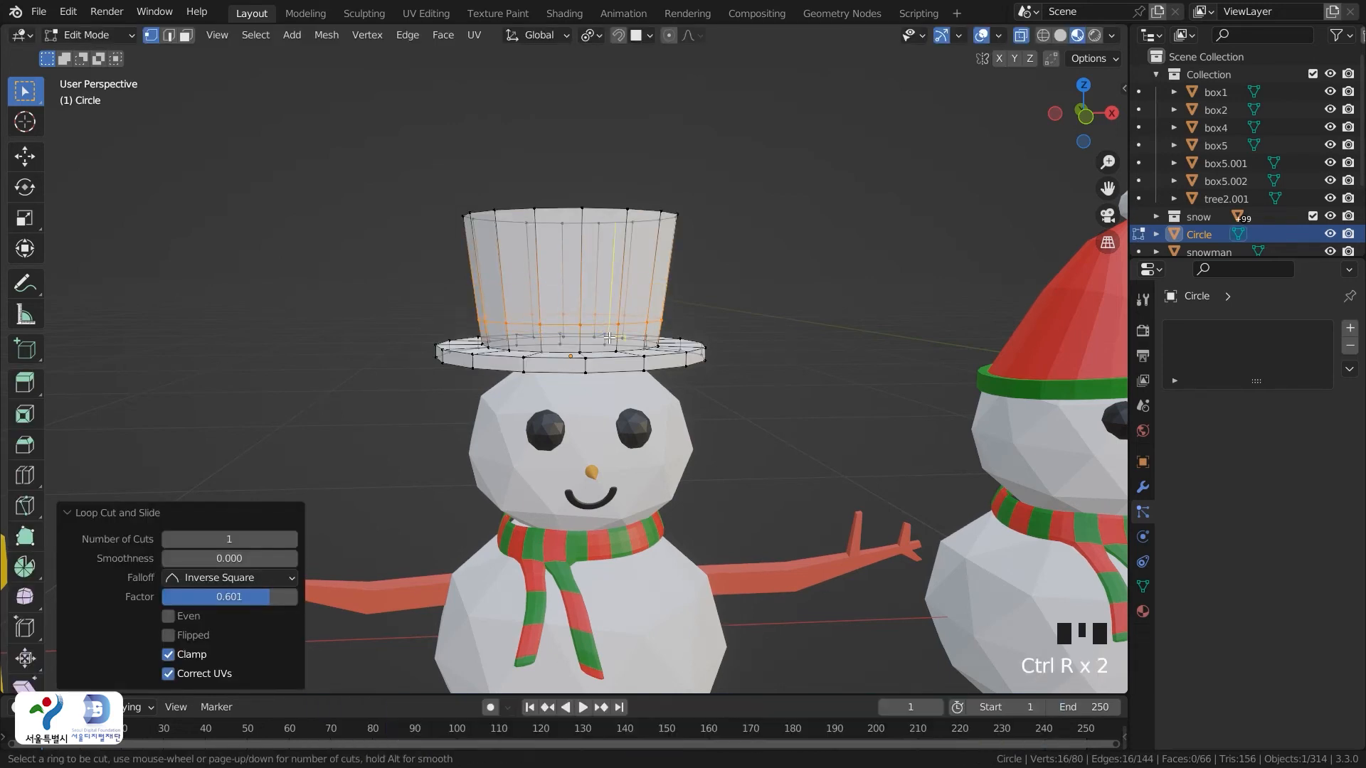
key(ctrl+r)
click(590, 308)
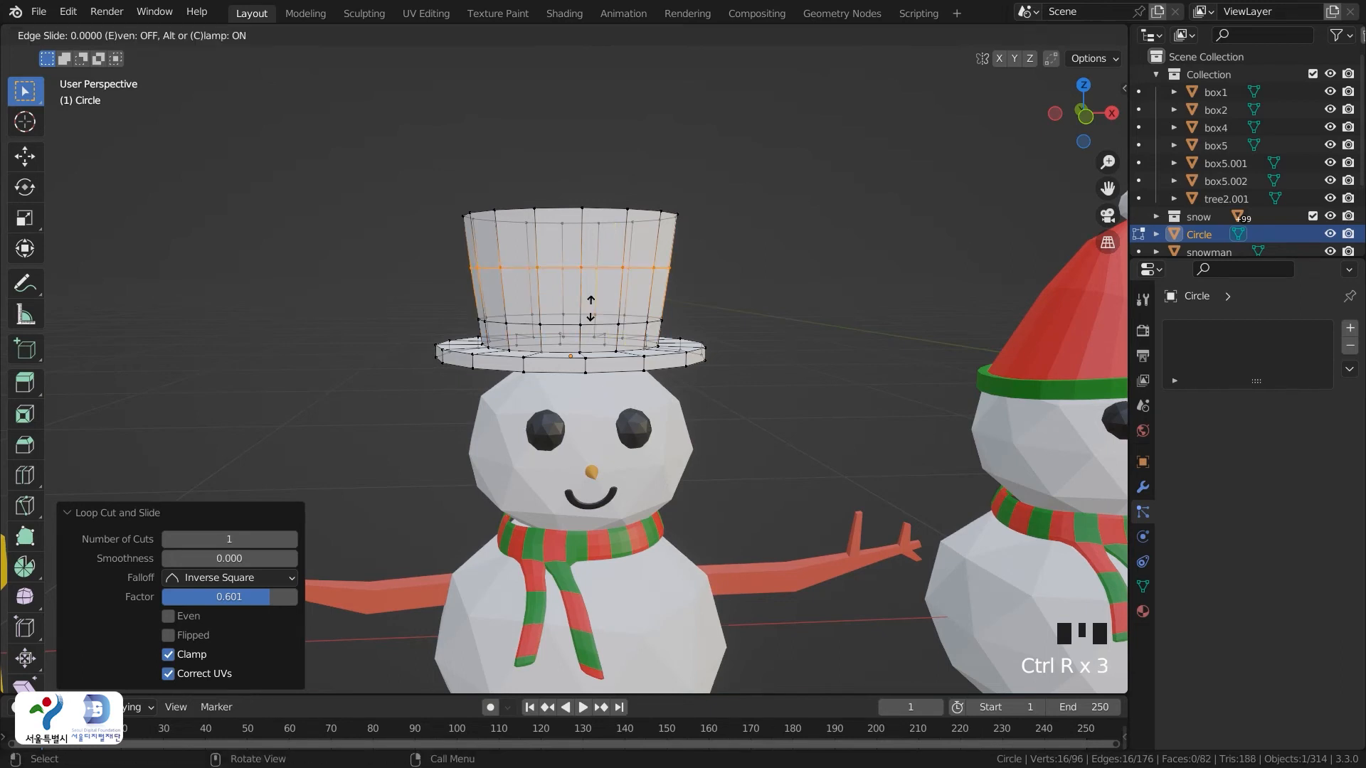
key(Tab)
Apply the existing black material to the whole top hat
click(761, 338)
click(590, 325)
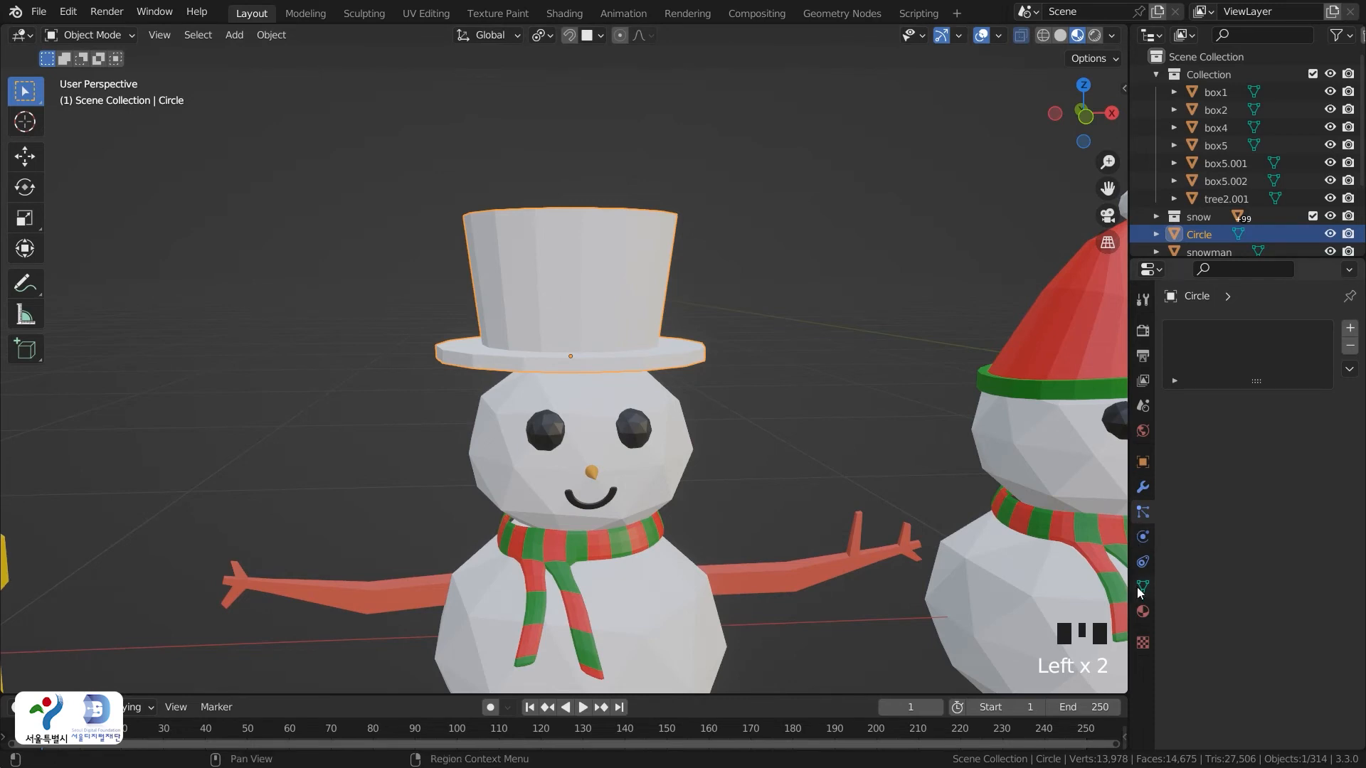
click(1142, 611)
click(1172, 402)
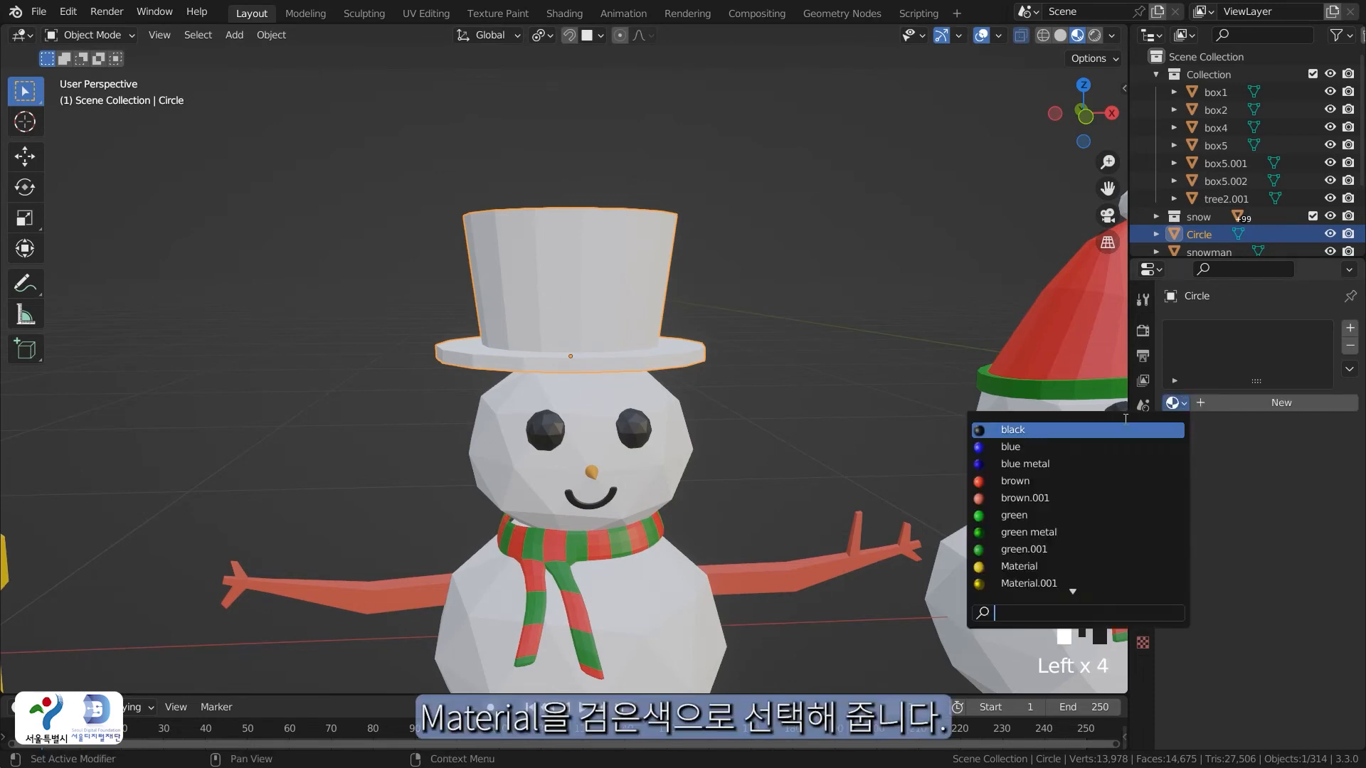
click(1039, 428)
click(764, 348)
Select the face loop between the hat's two new edge loops and assign it the green material in a second slot
click(555, 317)
key(Tab)
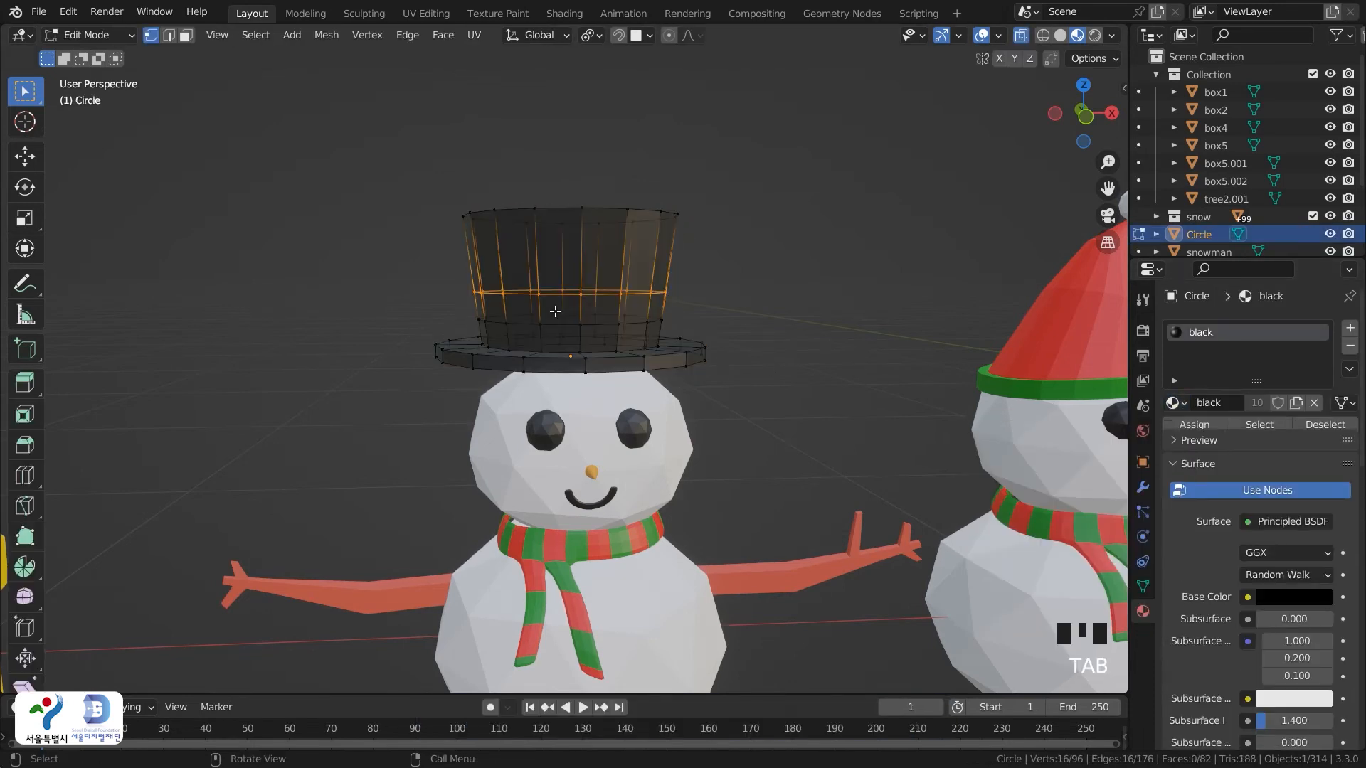
key(3)
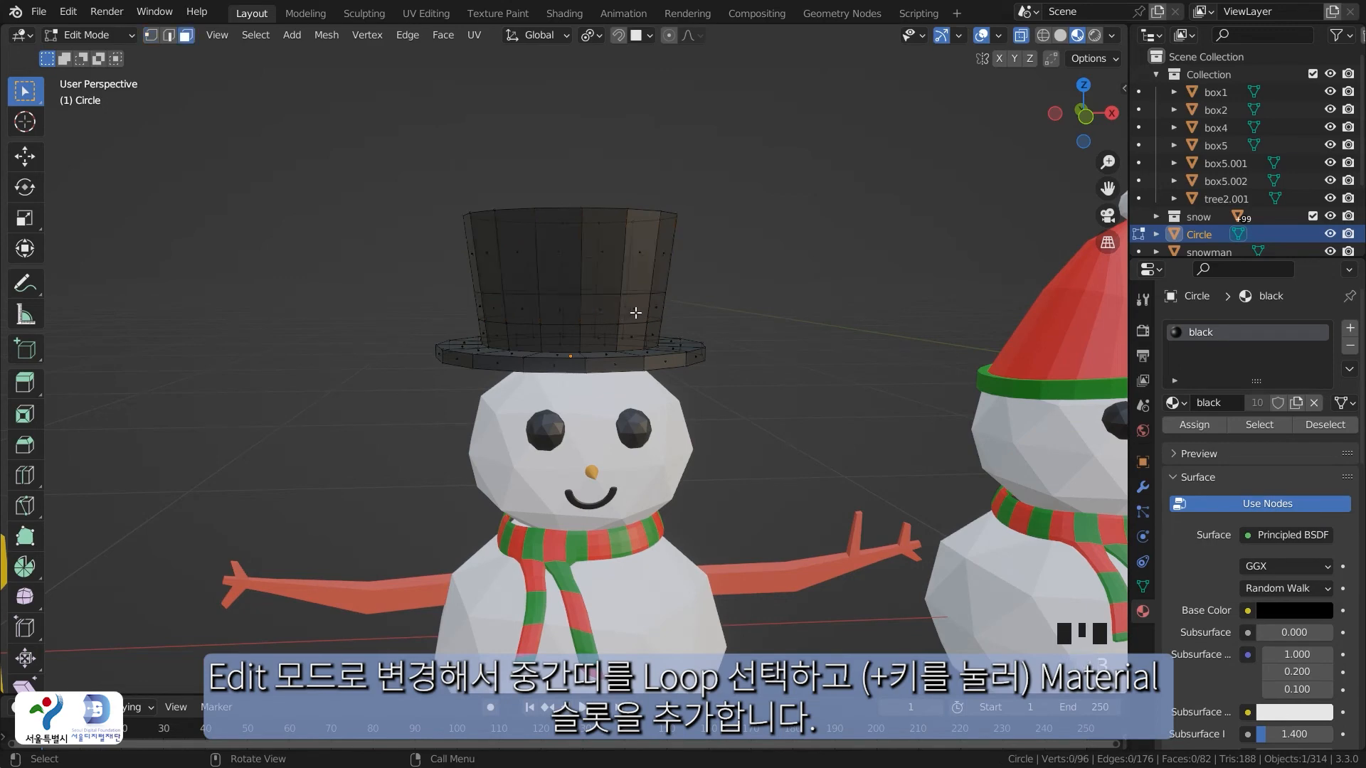
alt+click(623, 313)
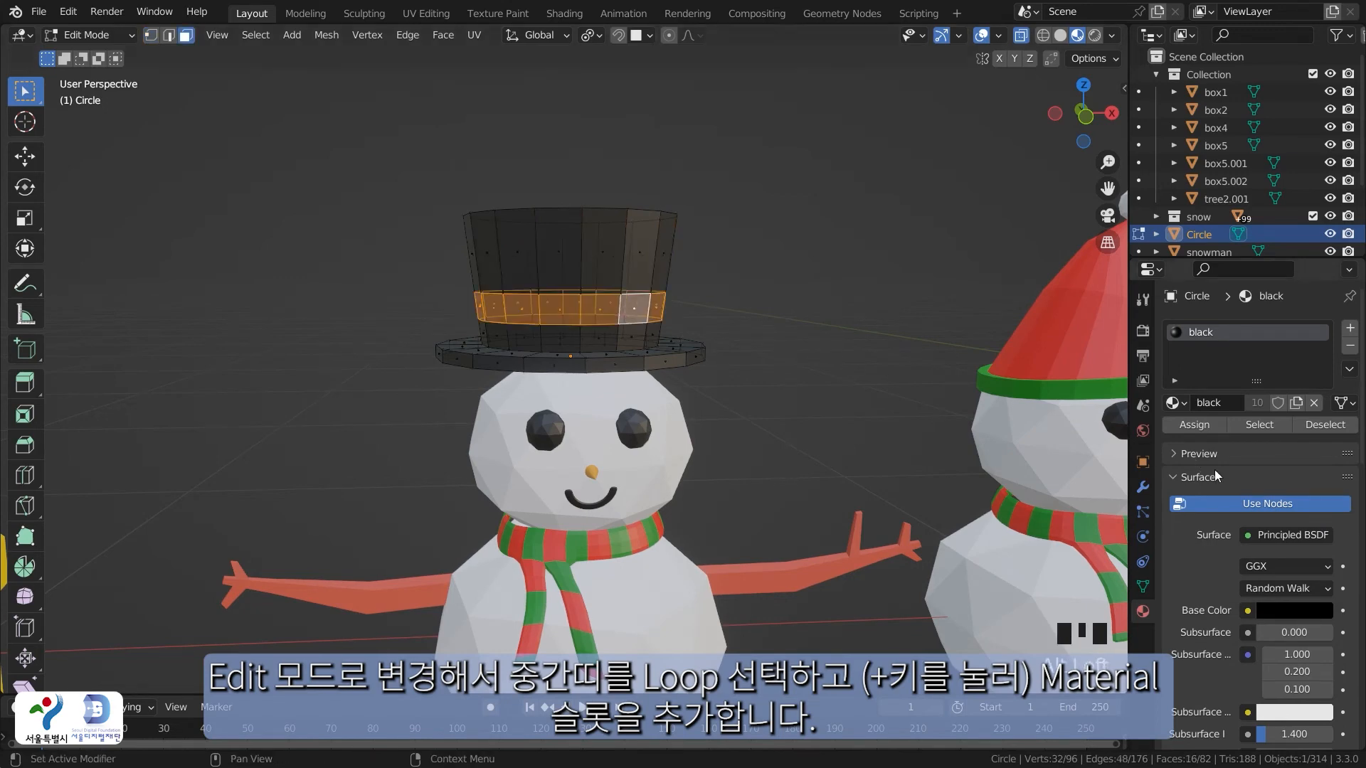
click(1349, 329)
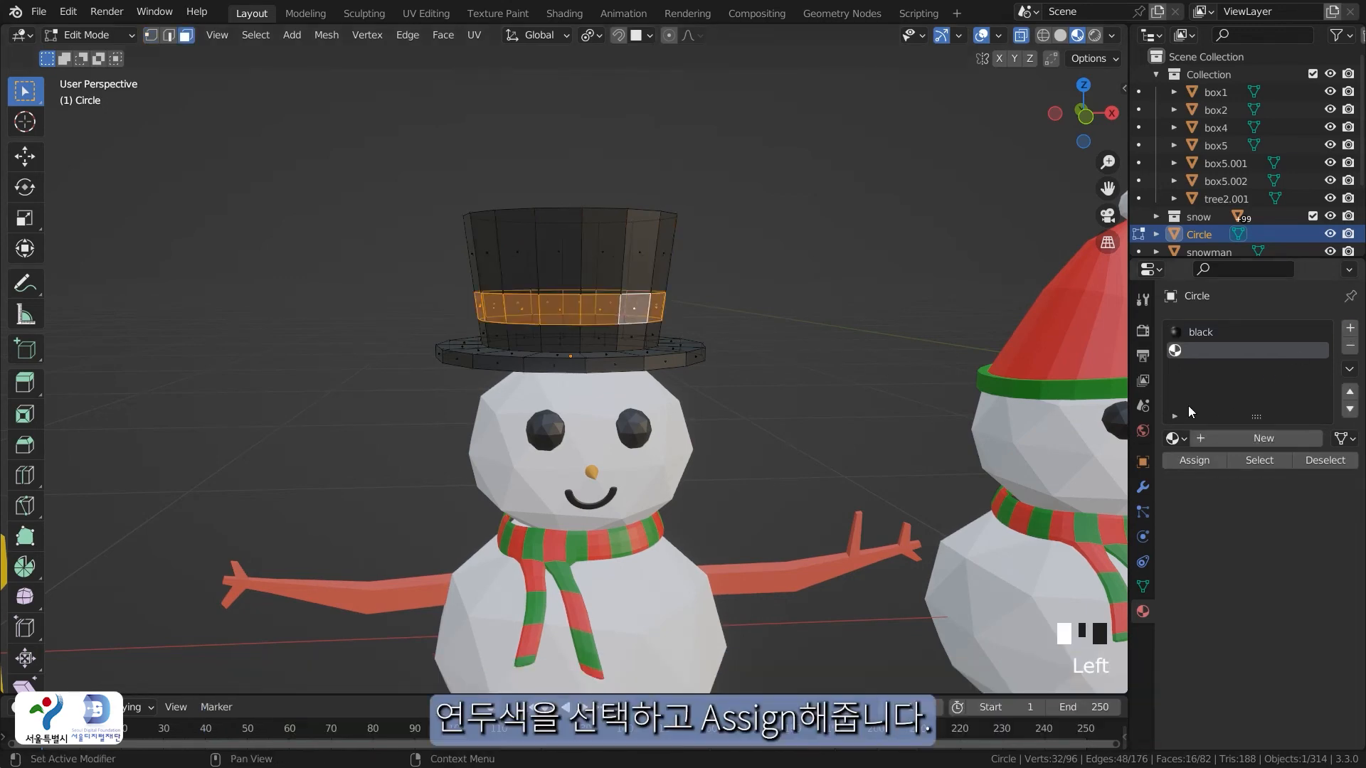
click(1173, 438)
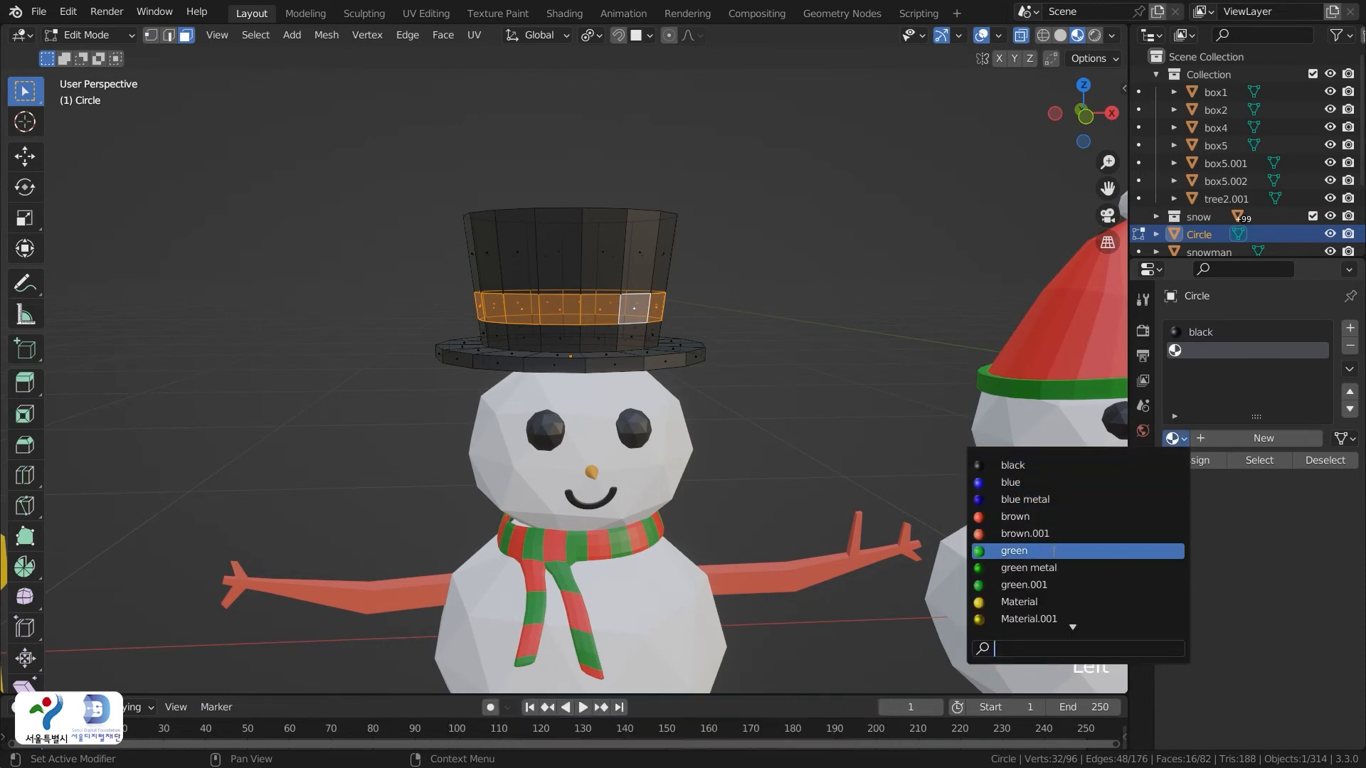
click(1010, 548)
click(1196, 461)
click(782, 426)
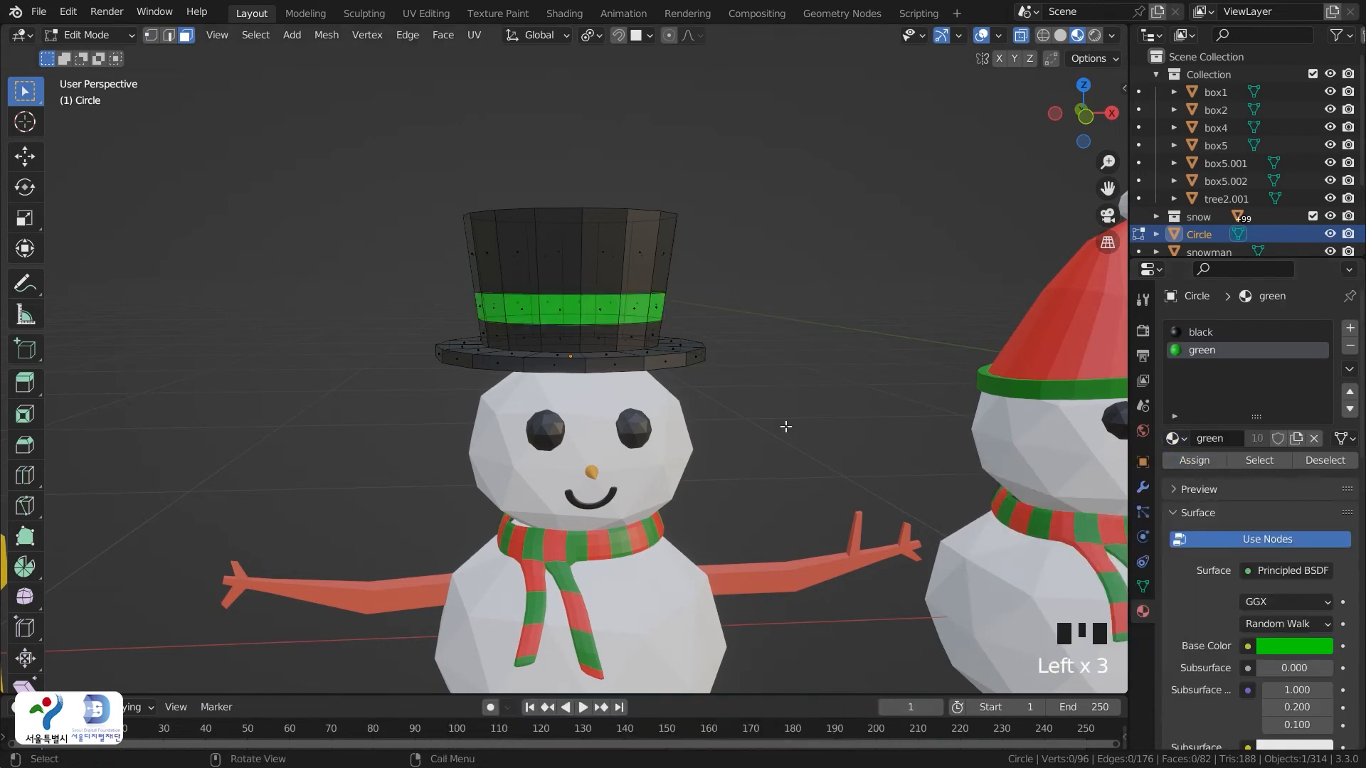
key(Tab)
In front view, shrink the top hat slightly, shift it about 0.016 m along X over the head and tilt it a little
key(grave)
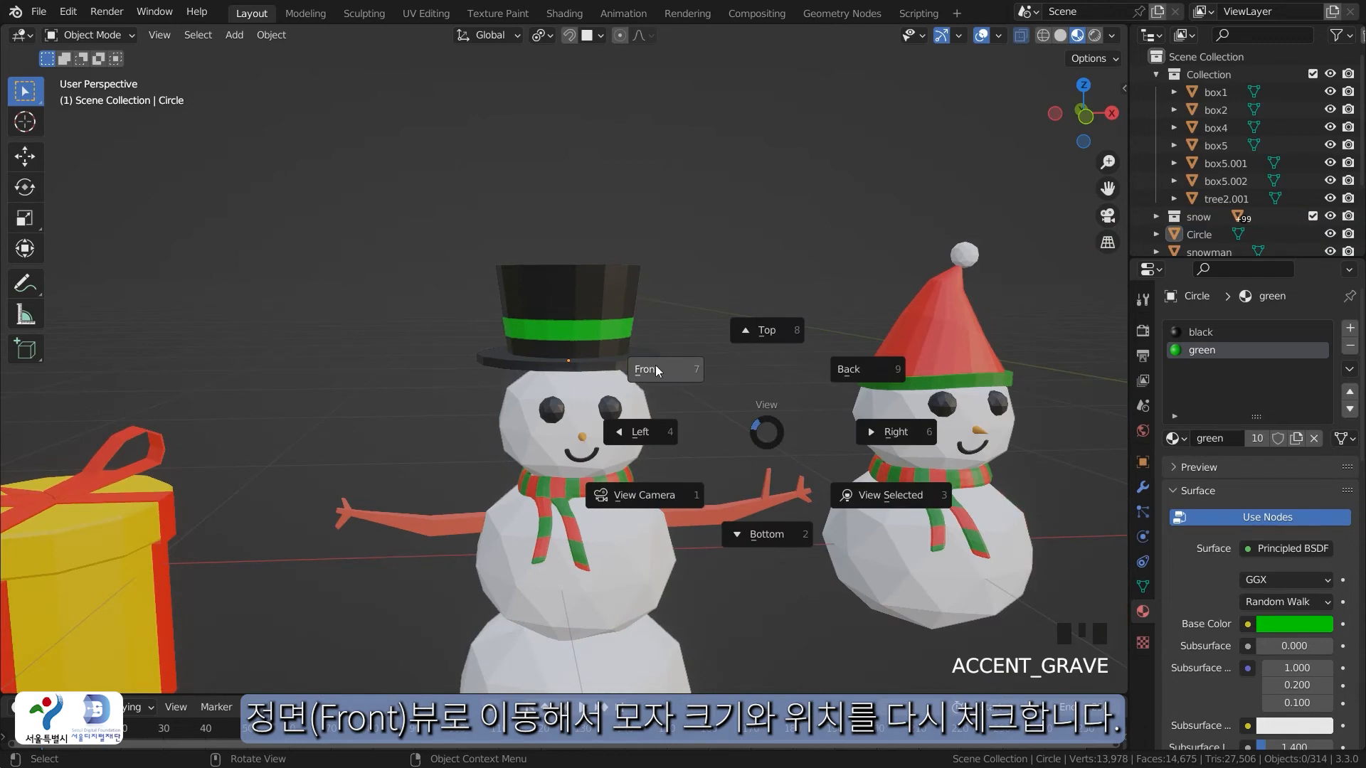
click(650, 354)
click(641, 344)
click(642, 344)
key(s)
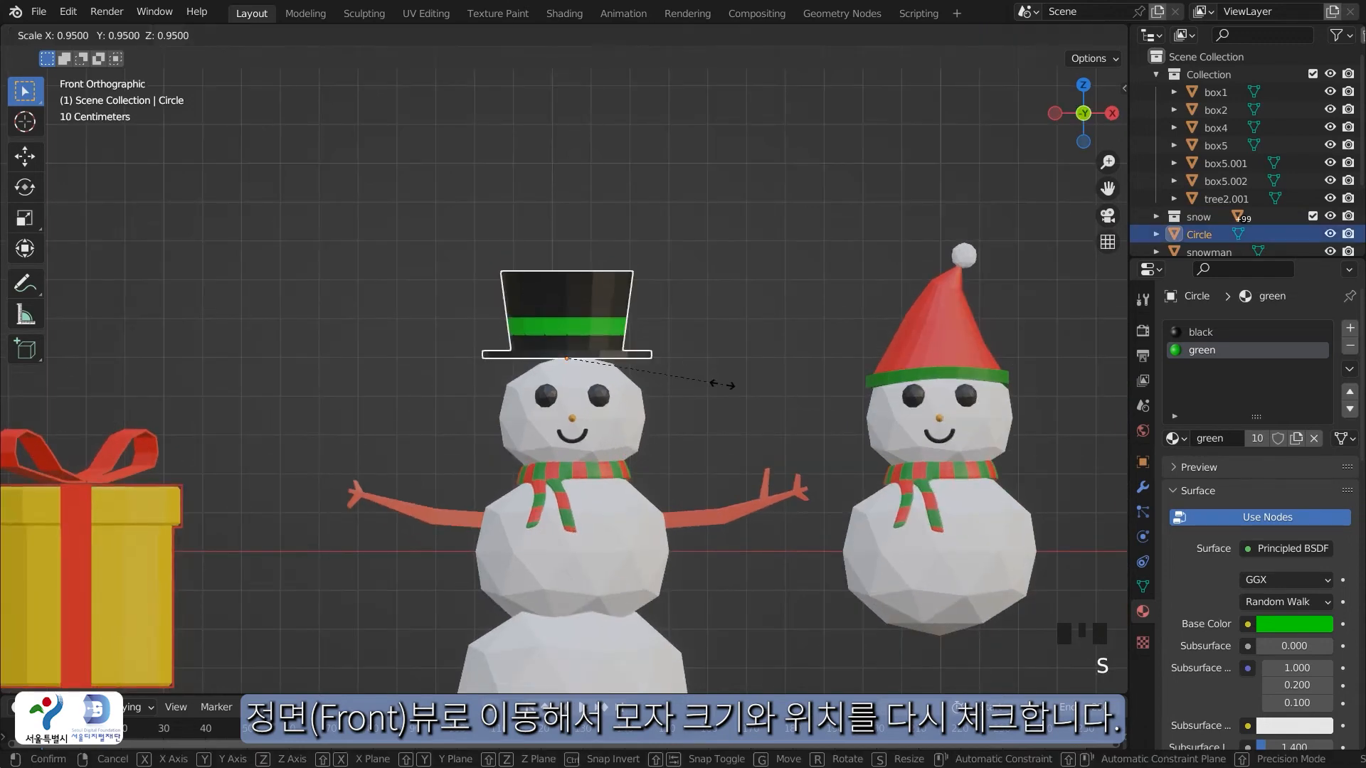
click(703, 380)
key(r)
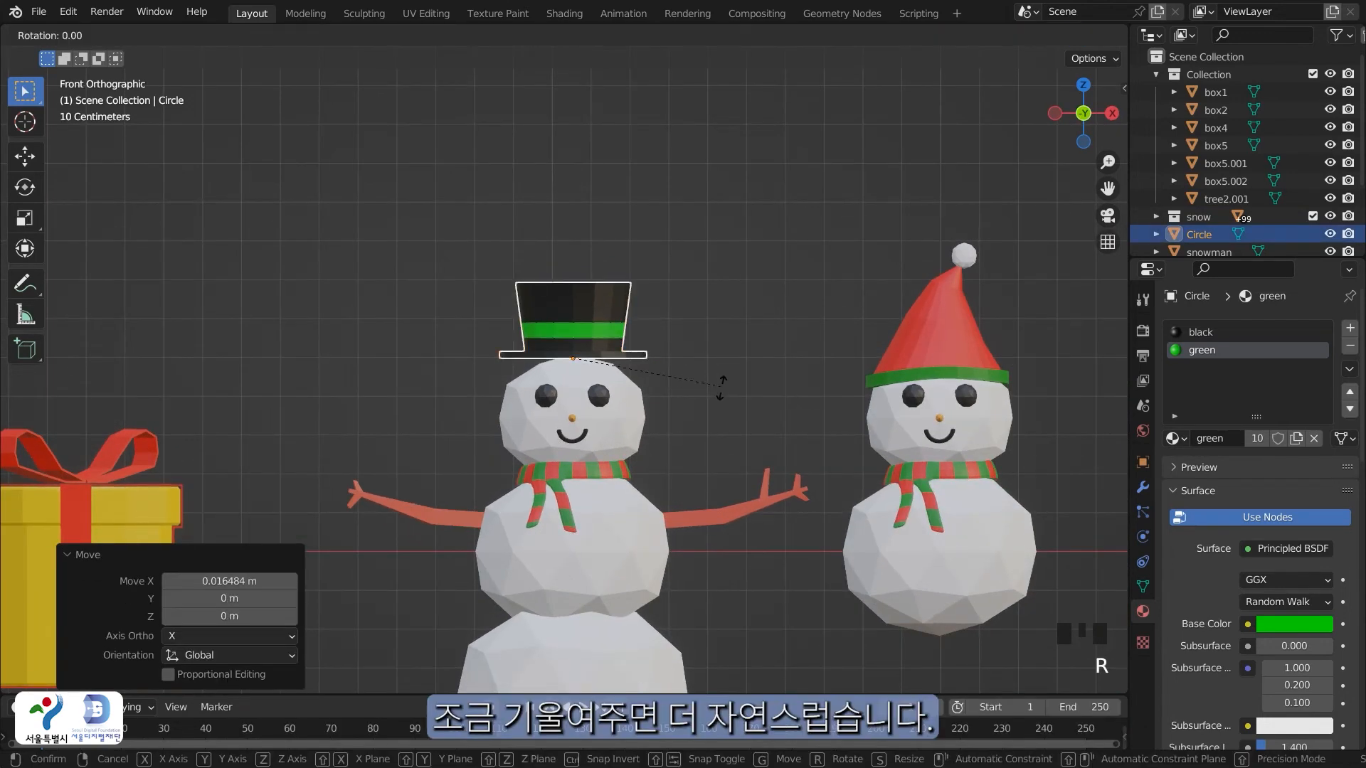
click(724, 410)
click(729, 401)
Select all parts of the large snowman with its hat and raise them along Z until the base is level with the small snowman's
scroll(731, 399, down, 3)
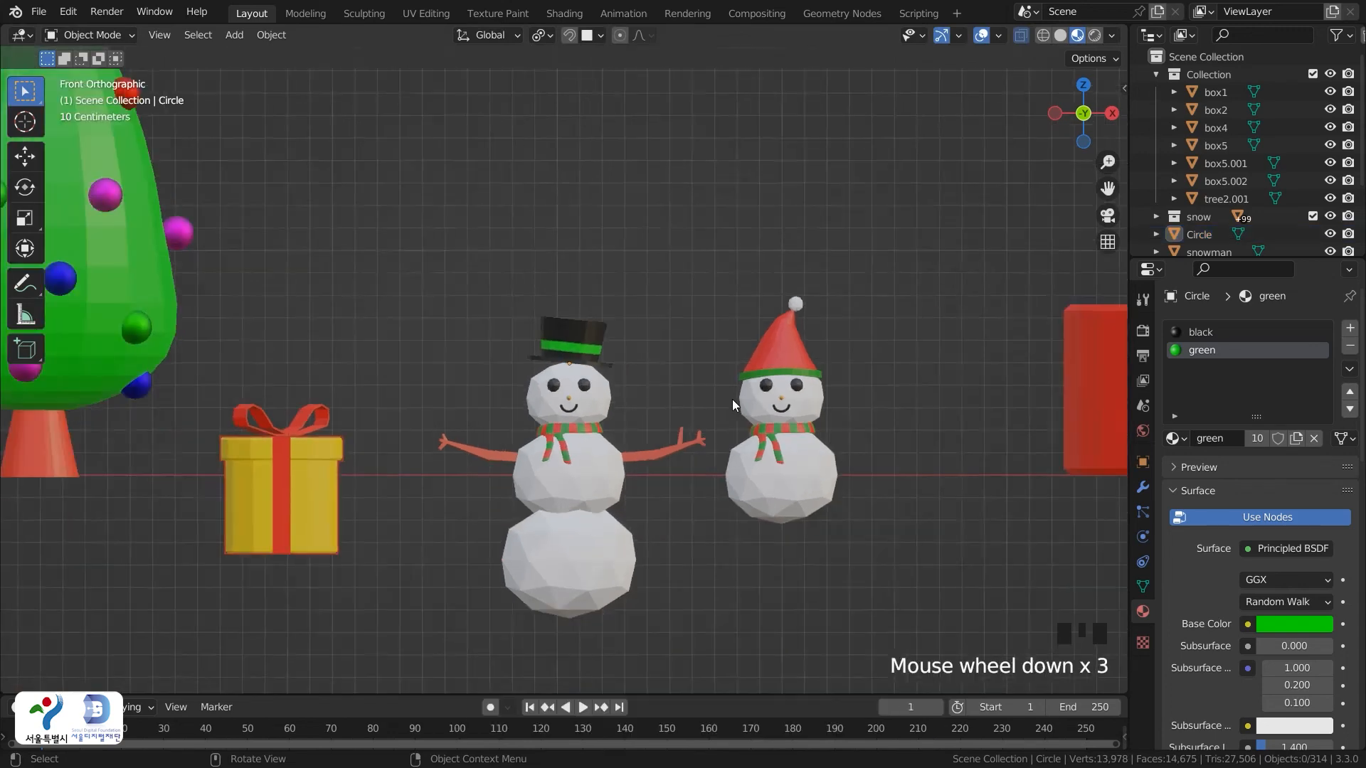
click(685, 438)
drag(439, 251, 660, 577)
key(g)
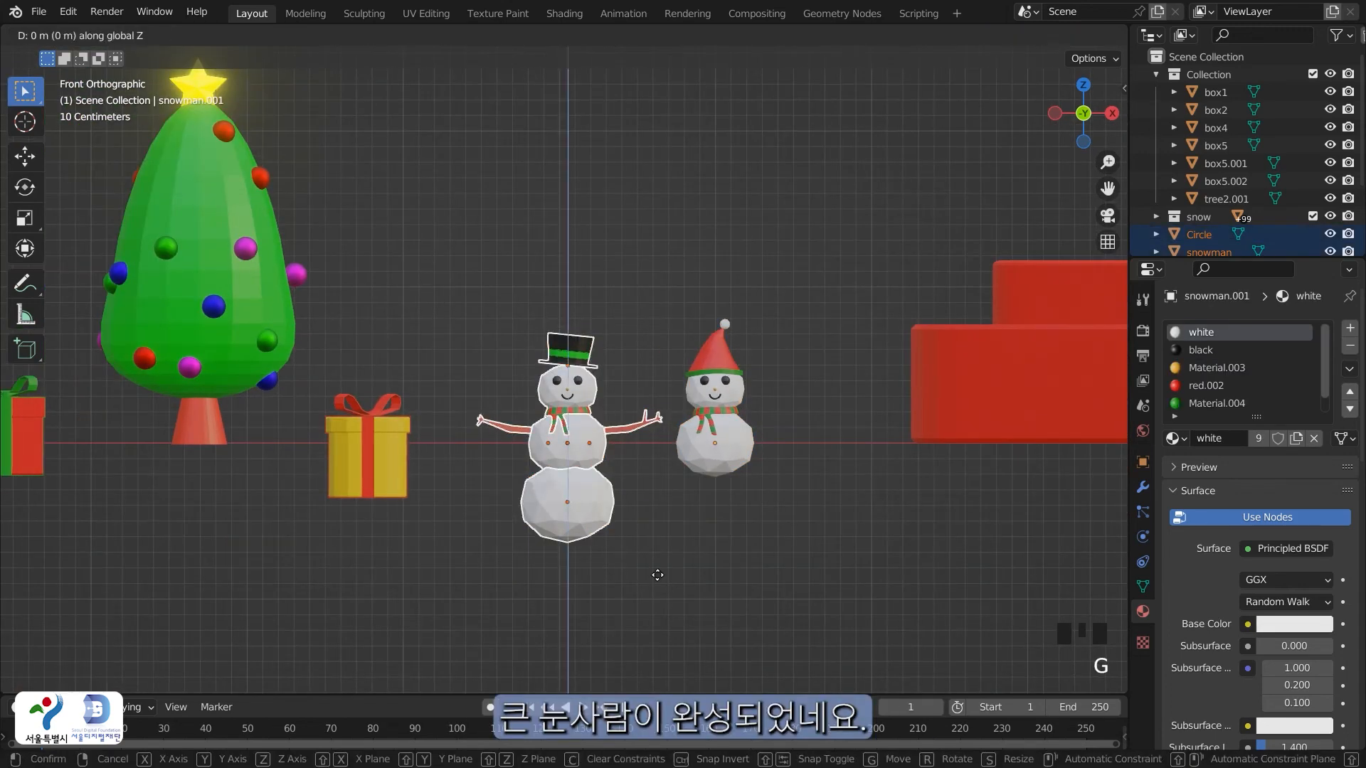
key(z)
click(666, 502)
click(787, 530)
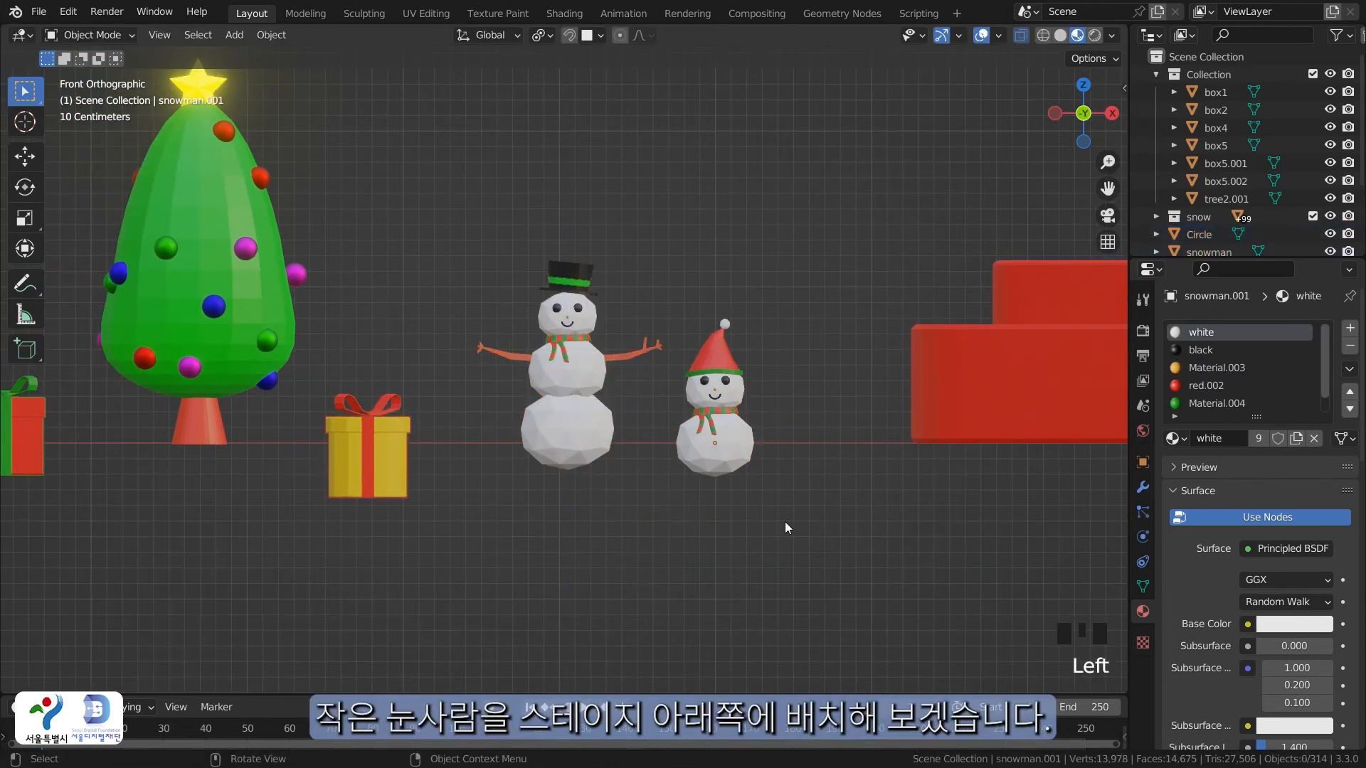
Select the small snowman and turn on snapping with Face Project as the target
scroll(803, 497, down, 4)
click(740, 439)
shift+middle_drag(781, 425, 711, 466)
click(553, 492)
click(624, 500)
click(606, 497)
click(574, 437)
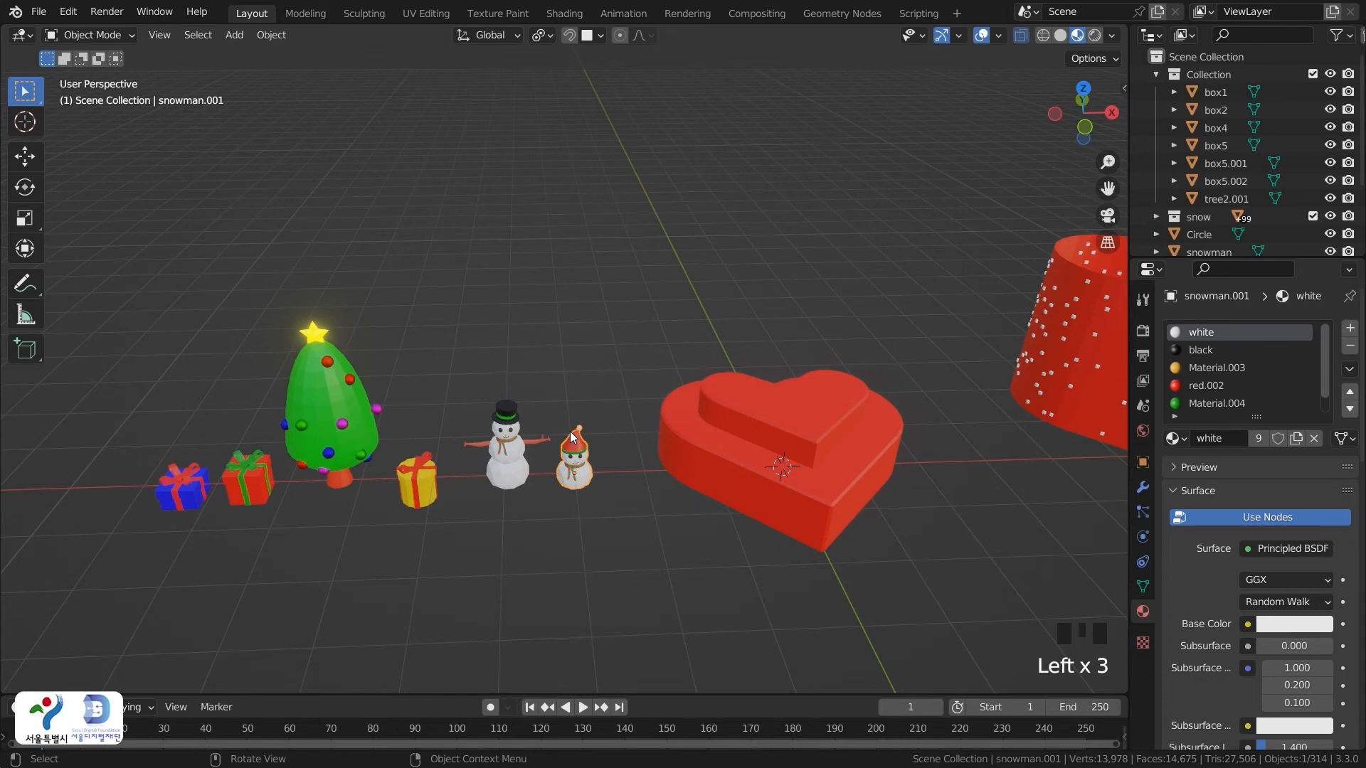
click(594, 36)
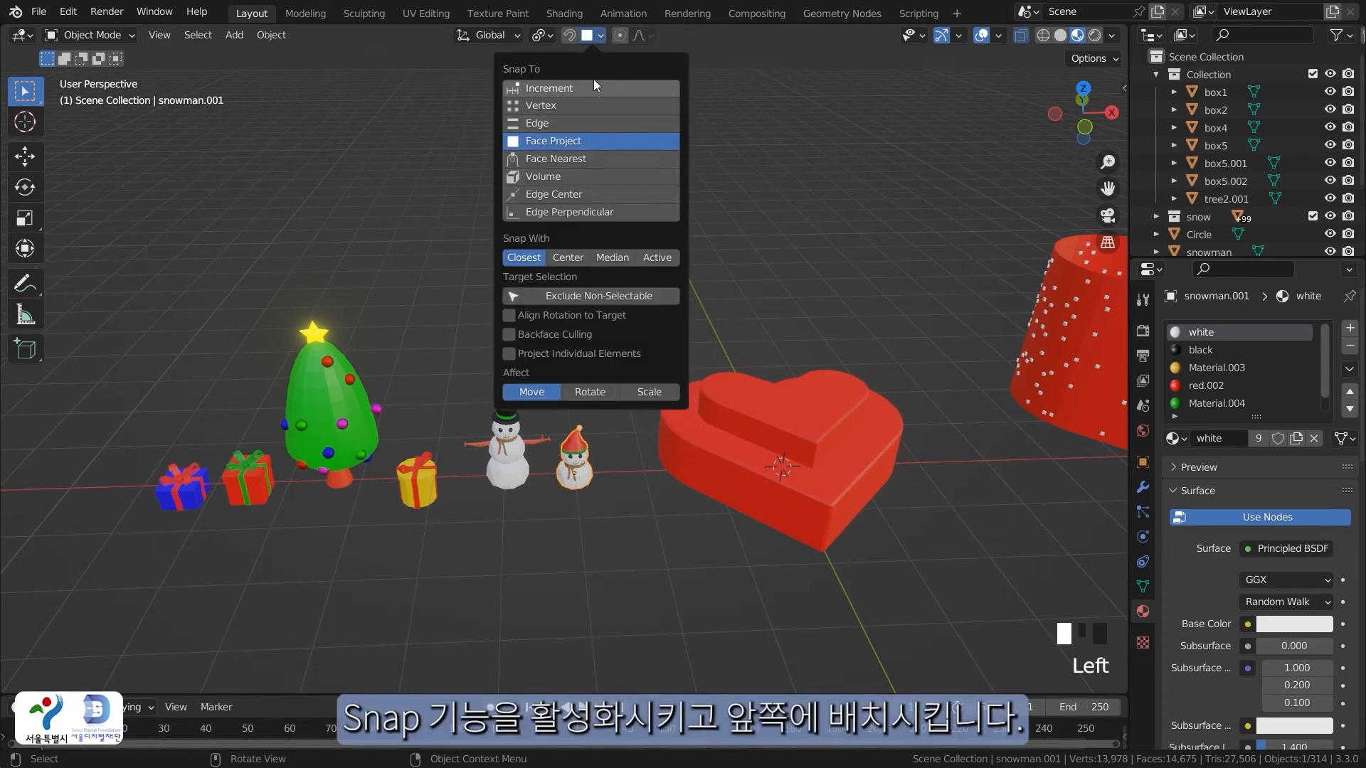
click(569, 35)
Move the small snowman onto the front part of the heart stage's lower tier, snapped to its surface
middle_drag(768, 491, 712, 559)
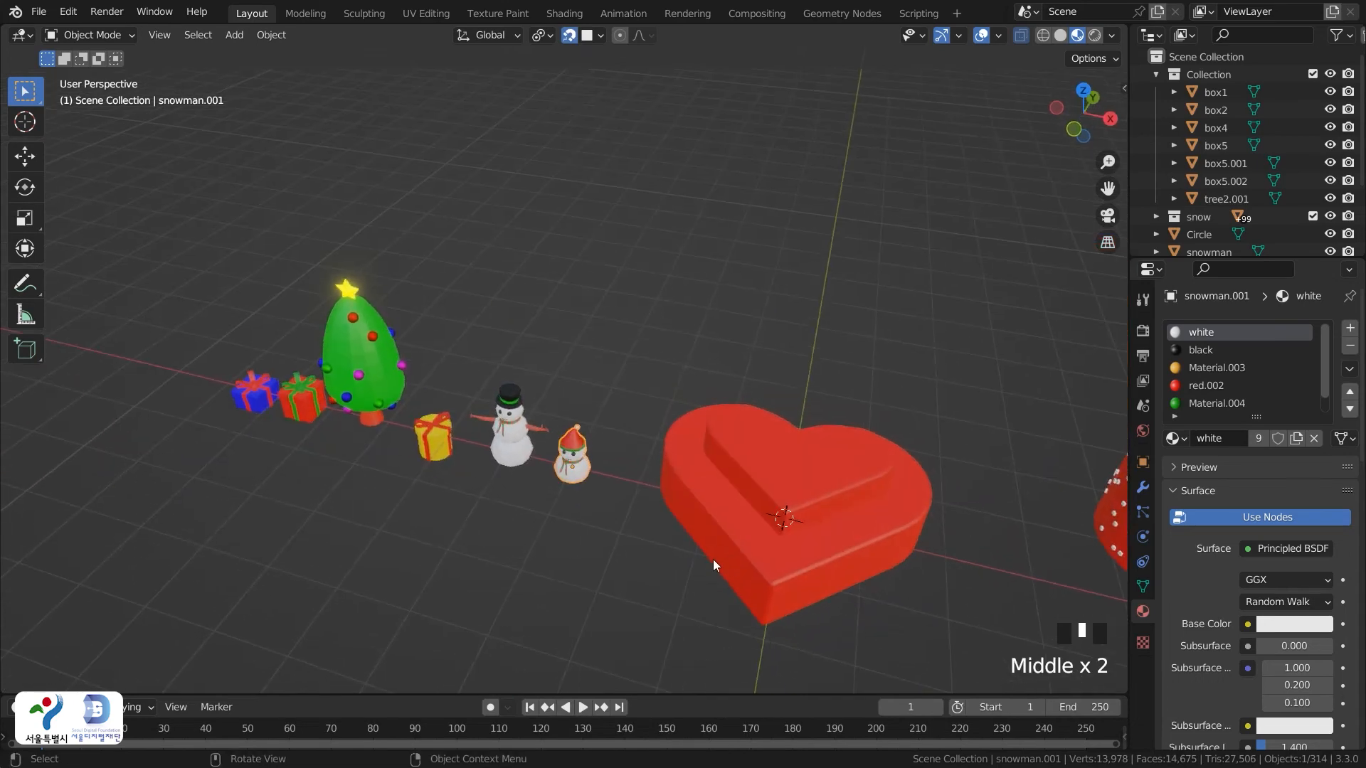
scroll(647, 571, up, 3)
scroll(660, 562, down, 2)
key(g)
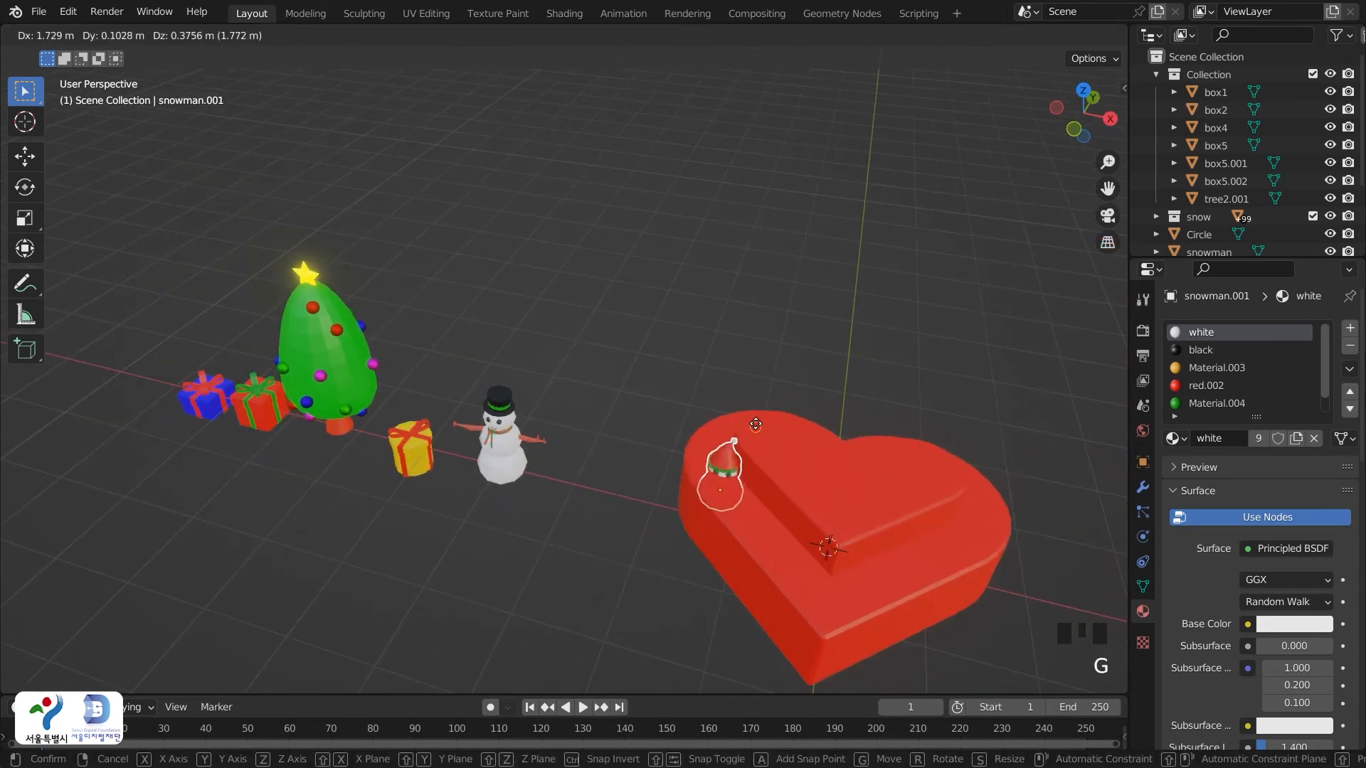
click(740, 402)
middle_drag(741, 403, 884, 425)
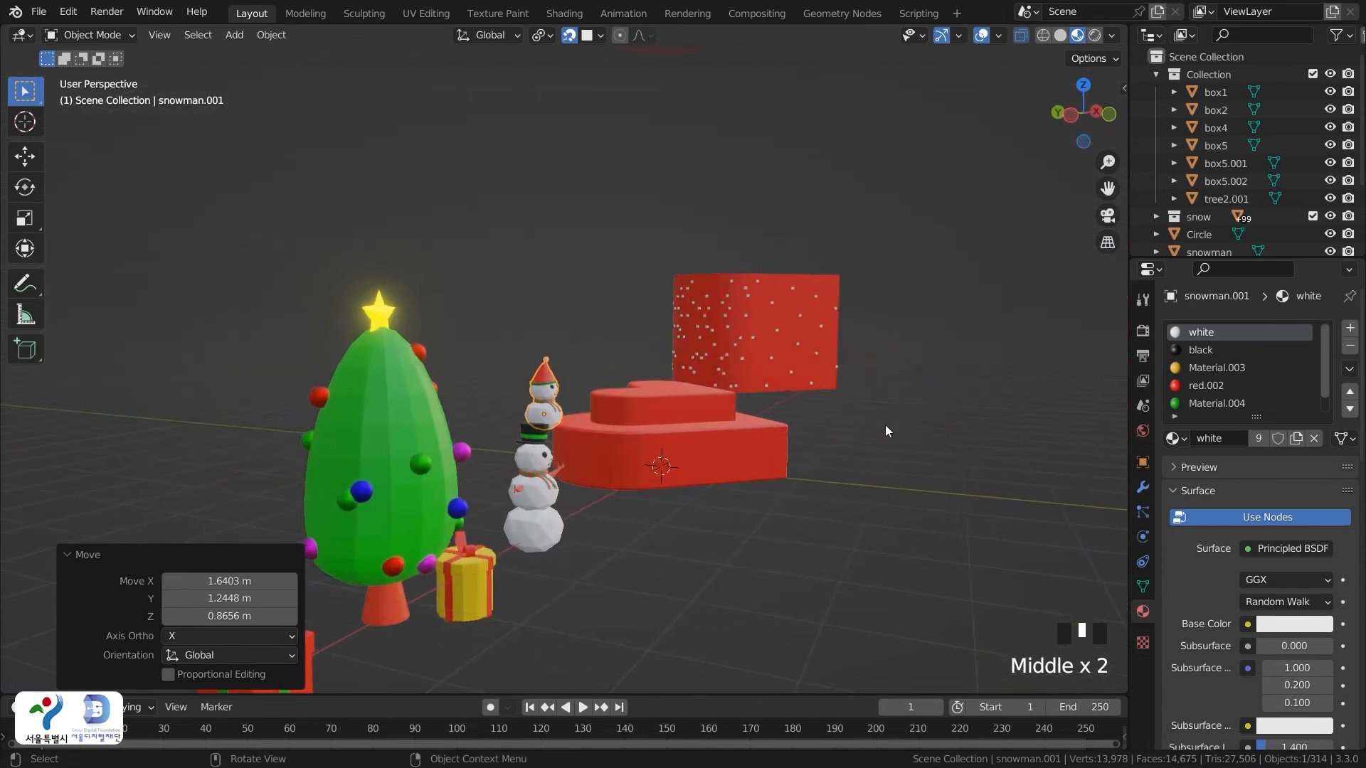
key(g)
click(776, 430)
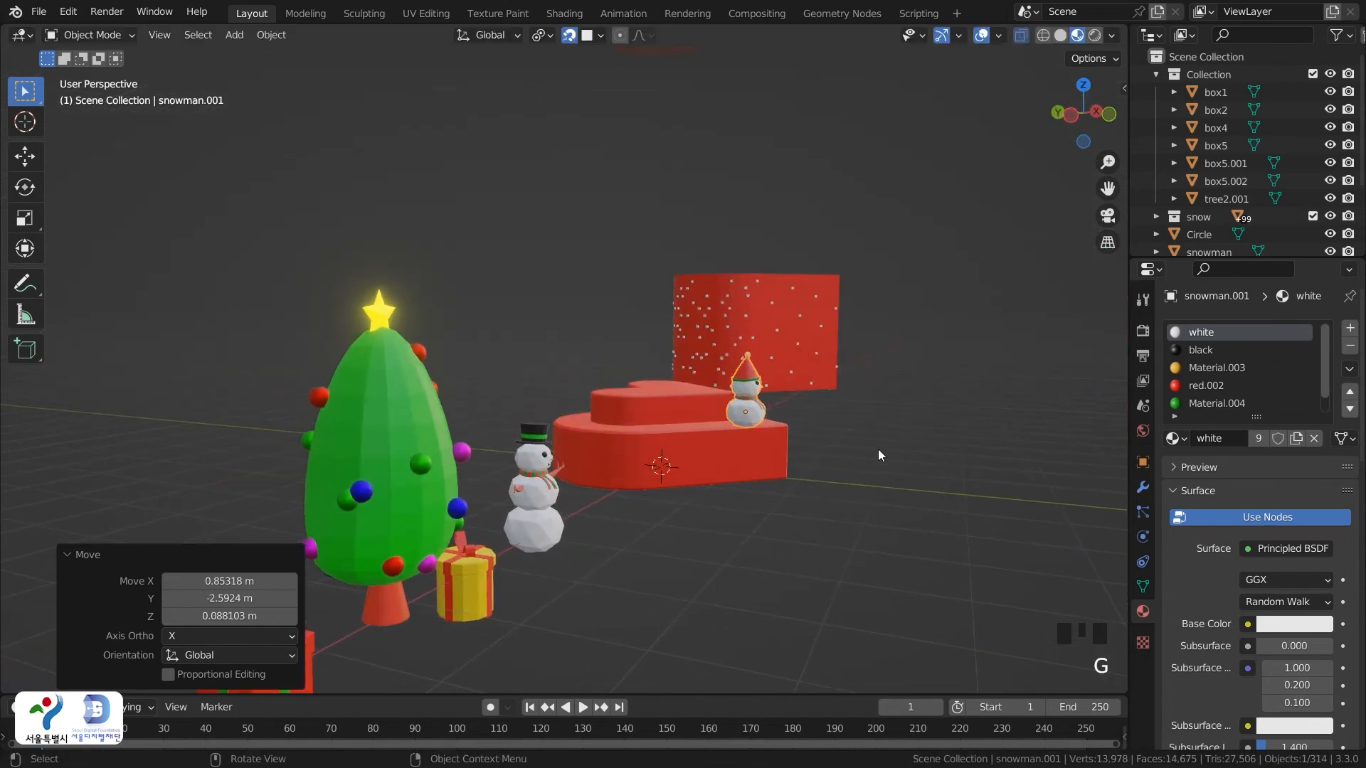
Turn off snapping and, in top view, hide the heart box lid (box5) that covers the stage
middle_drag(777, 431, 780, 478)
scroll(954, 510, up, 2)
shift+middle_drag(954, 511, 906, 502)
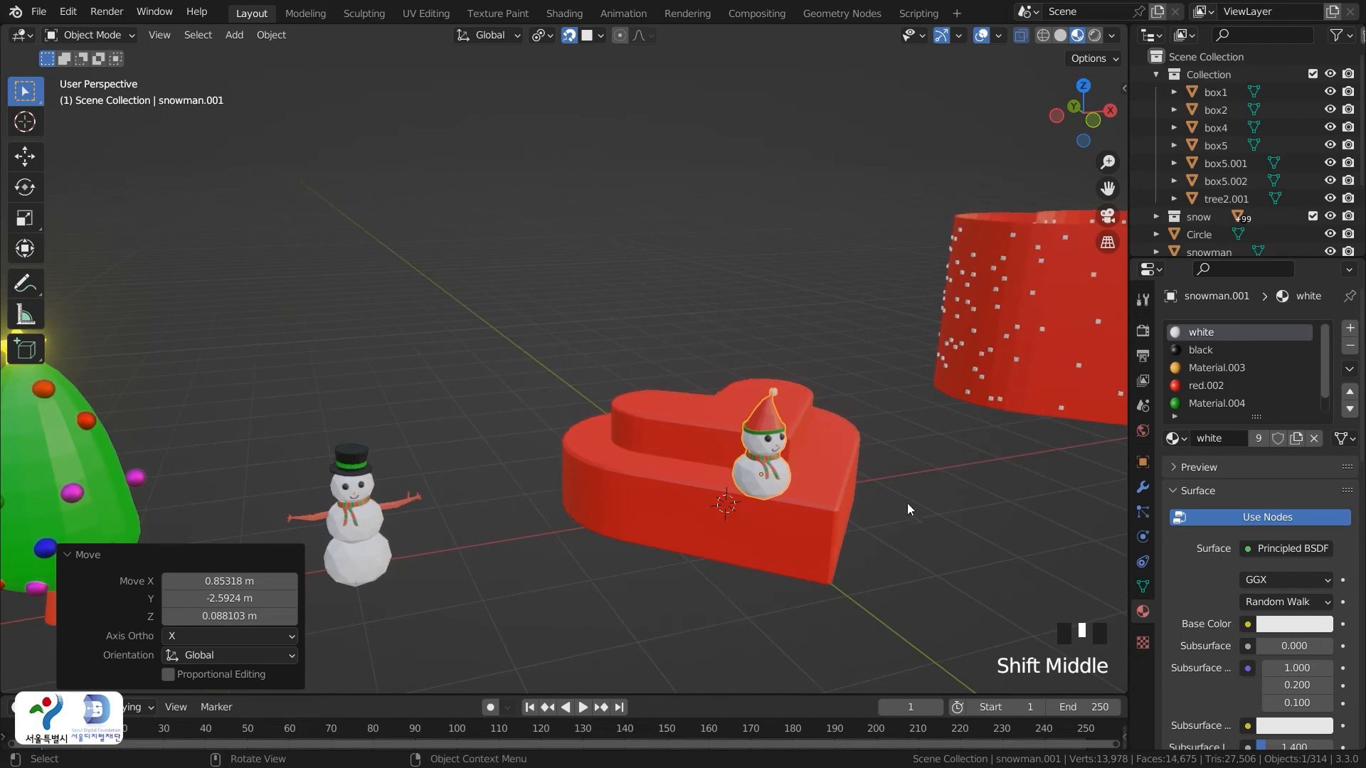
key(grave)
click(844, 426)
click(568, 35)
key(grave)
click(805, 284)
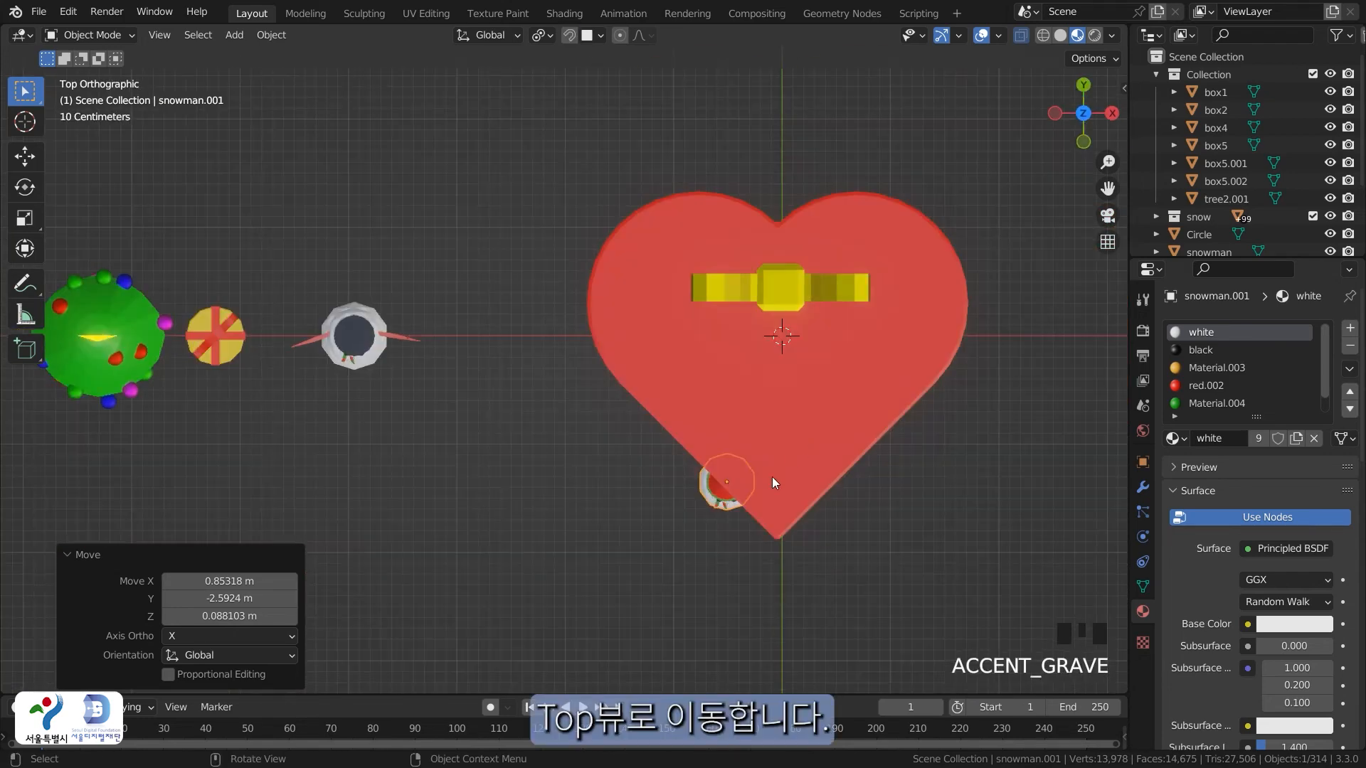
click(808, 320)
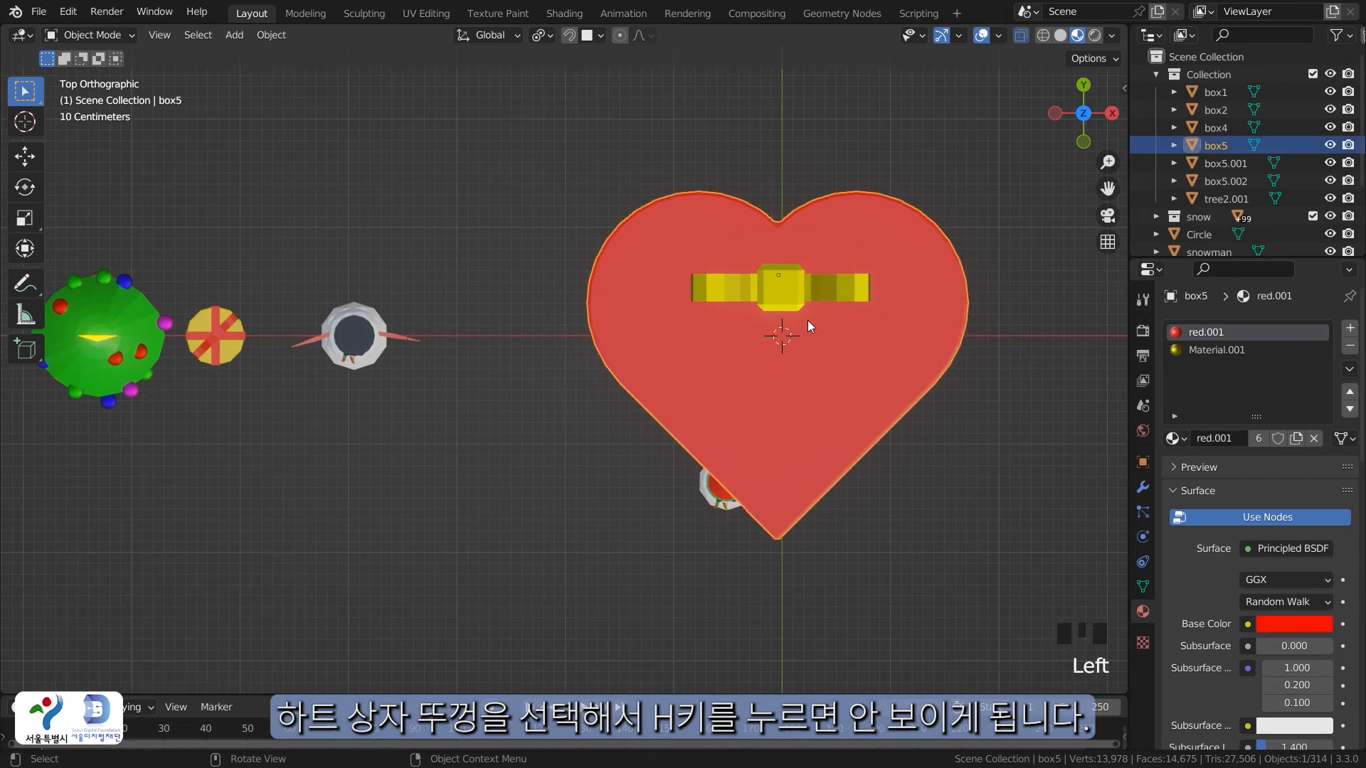
key(h)
Move the small snowman about 0.46 m along X to the centre of the heart's front tip on the lower tier
shift+middle_drag(958, 497, 786, 495)
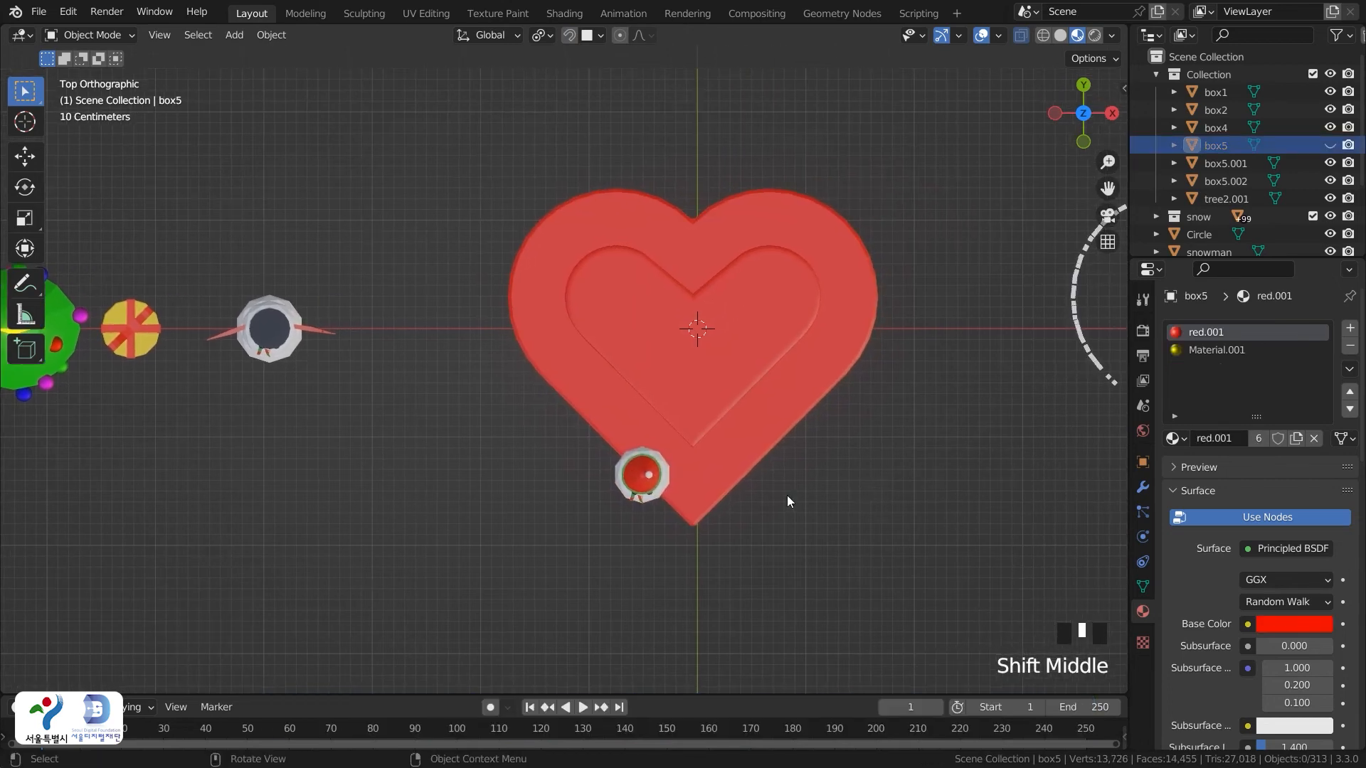
click(660, 485)
key(g)
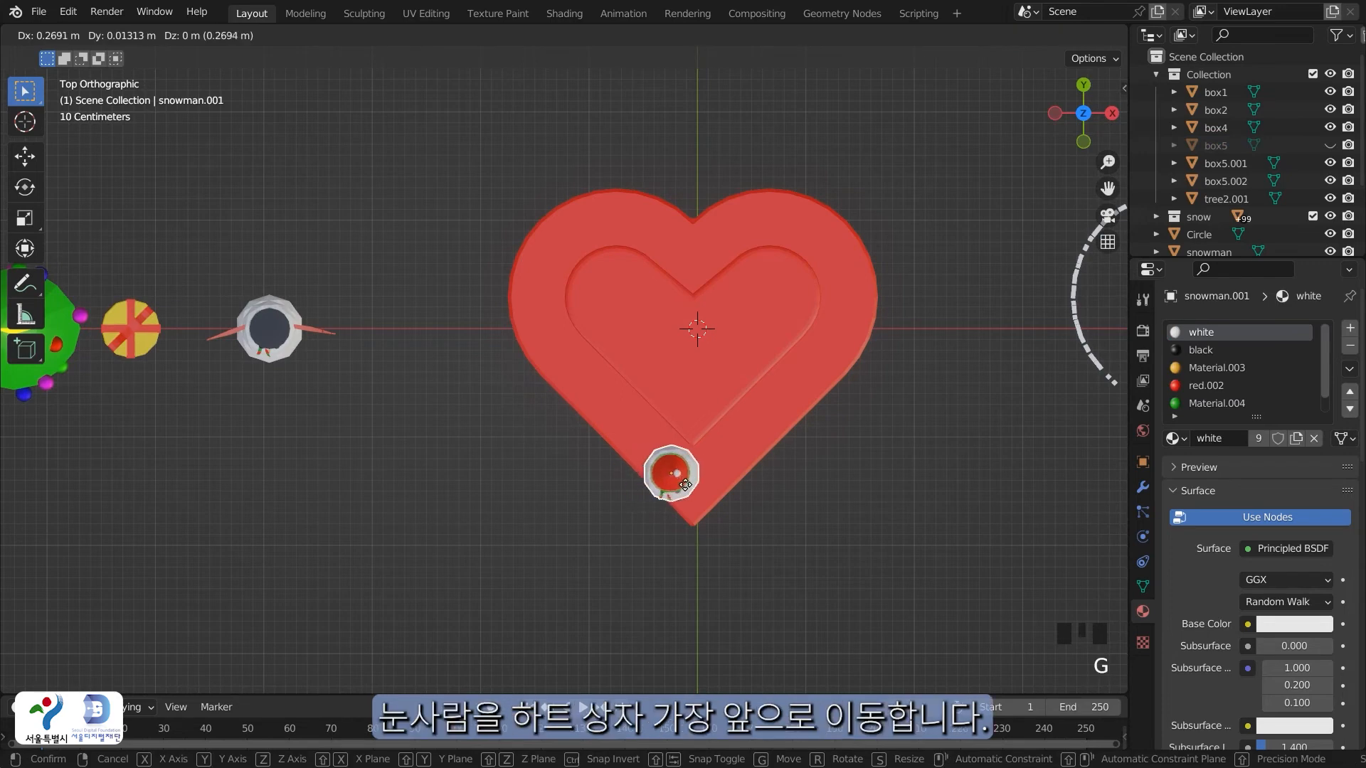
click(704, 488)
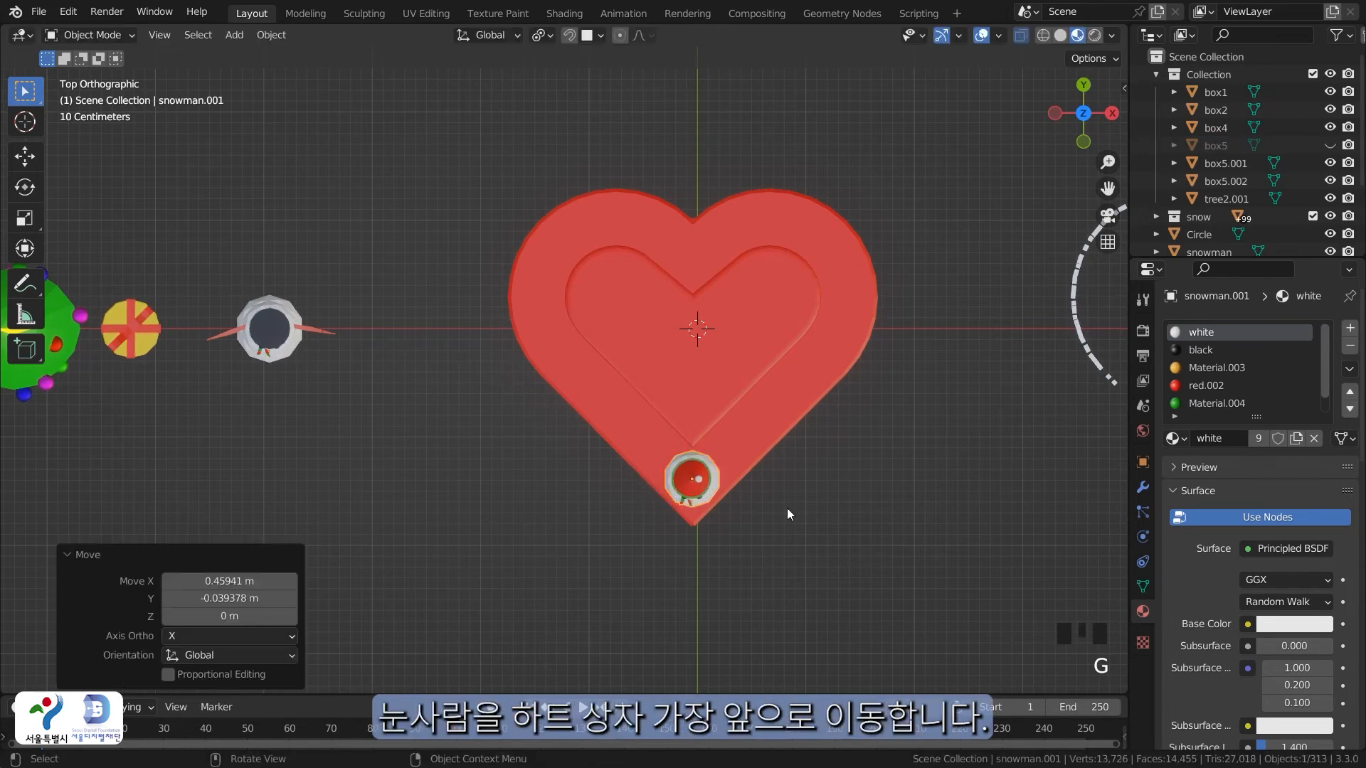
Scale the small snowman to 0.842 and nudge it back to the centre of the lower tier's front tip
key(s)
click(772, 505)
key(g)
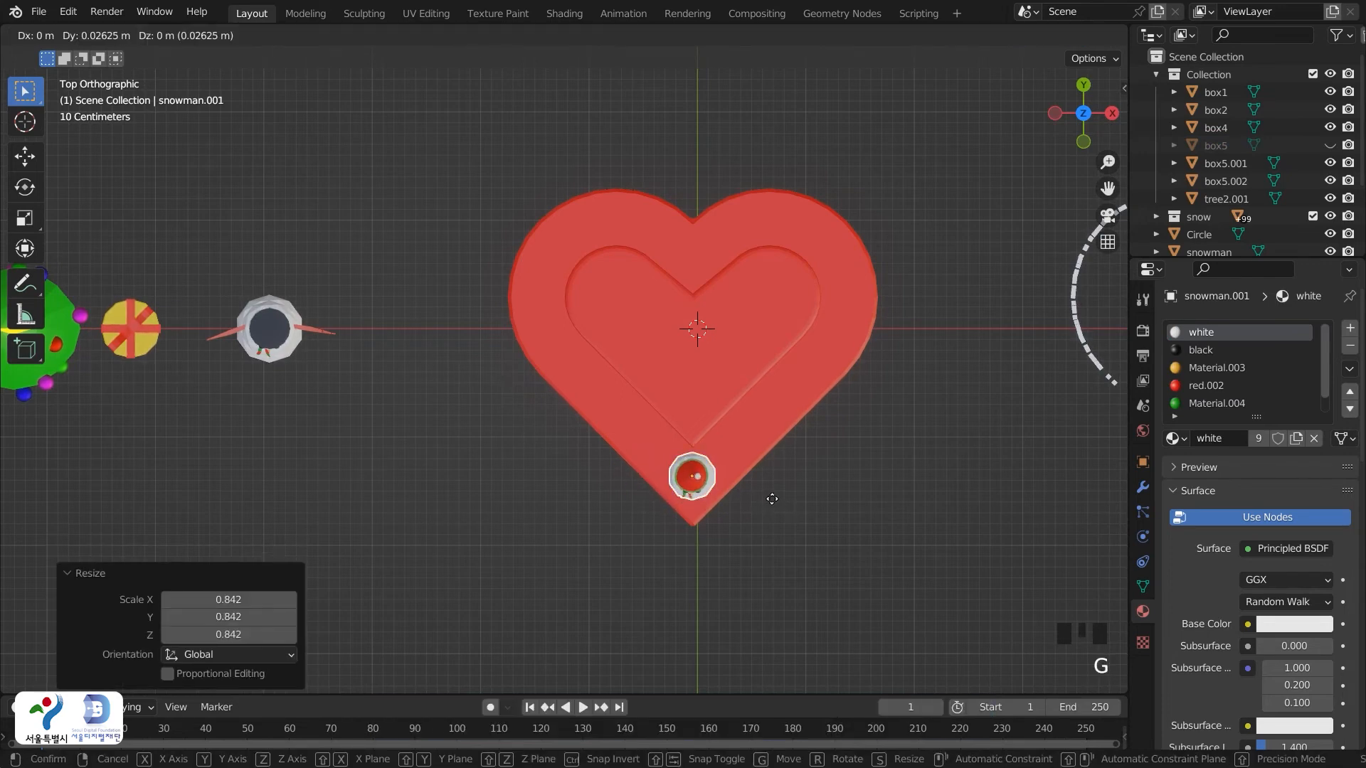
click(775, 497)
key(g)
click(774, 502)
Duplicate the small snowman about 0.387 m in X and 0.353 m in Y along the heart's edge, and repeat the duplication once
shift+middle_drag(791, 522, 763, 502)
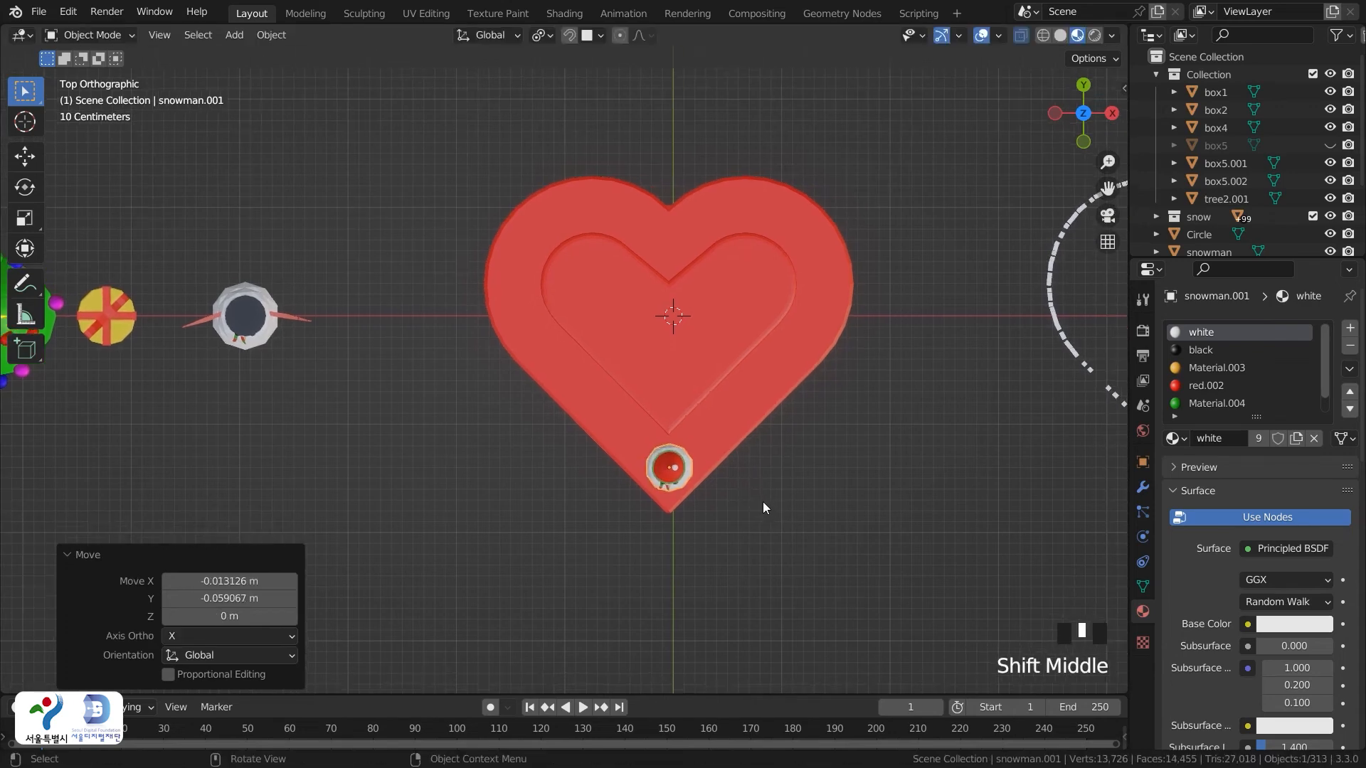
scroll(762, 501, up, 3)
shift+middle_drag(960, 533, 841, 544)
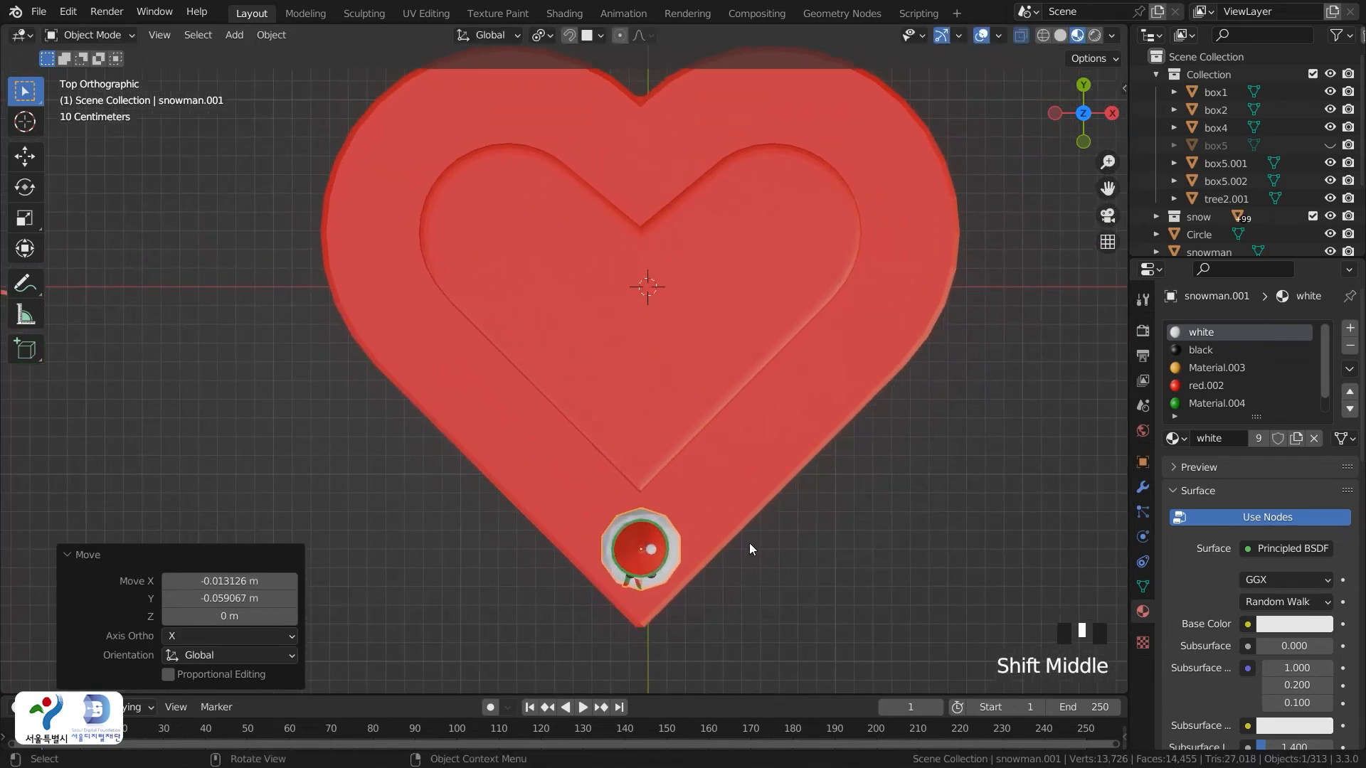
key(shift+d)
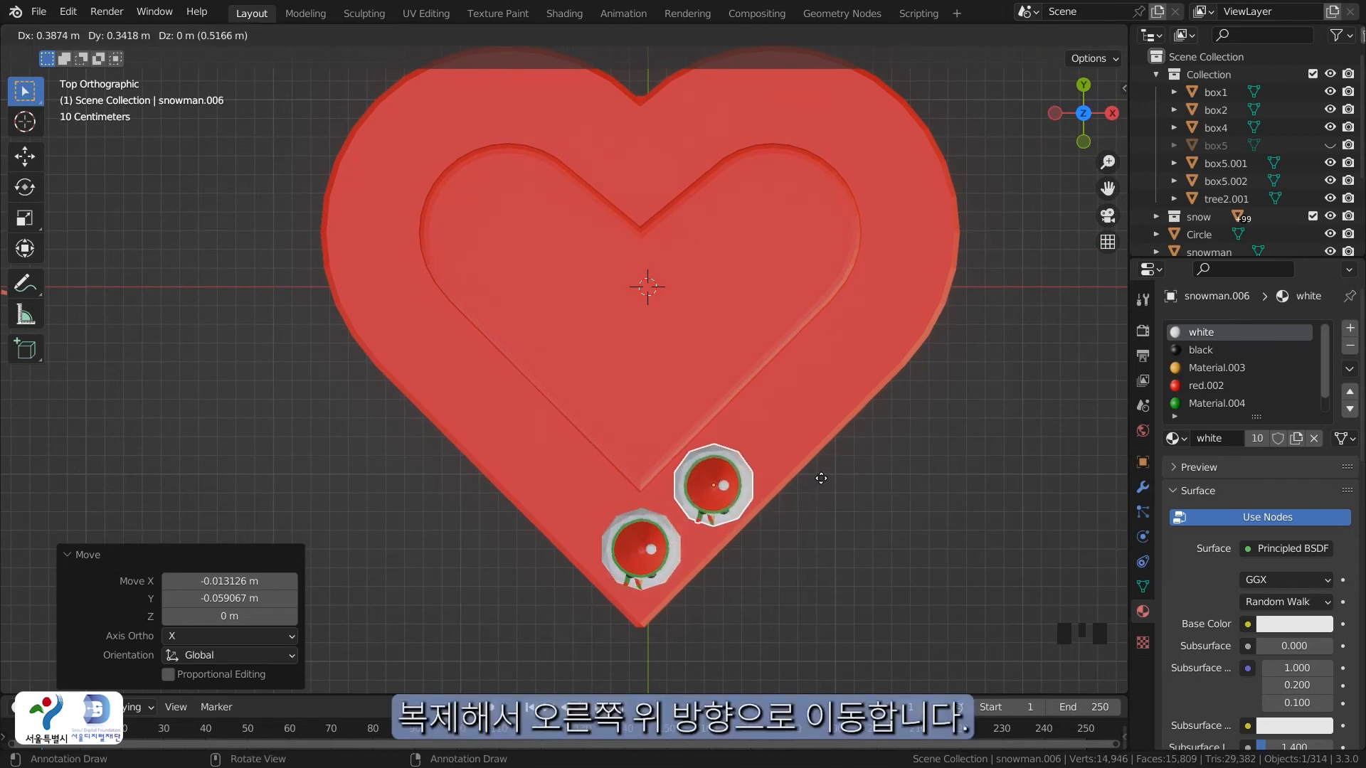
click(821, 476)
key(r)
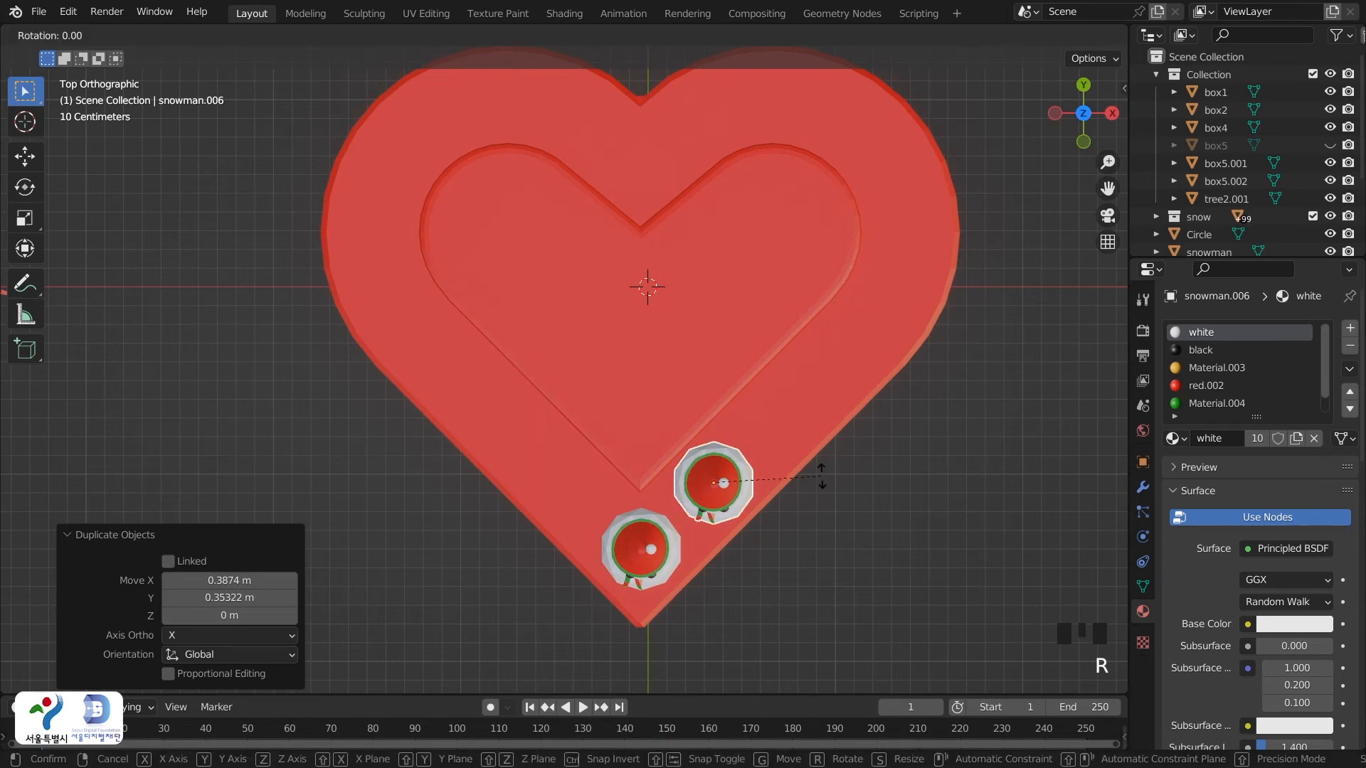
right_click(820, 476)
key(shift+r)
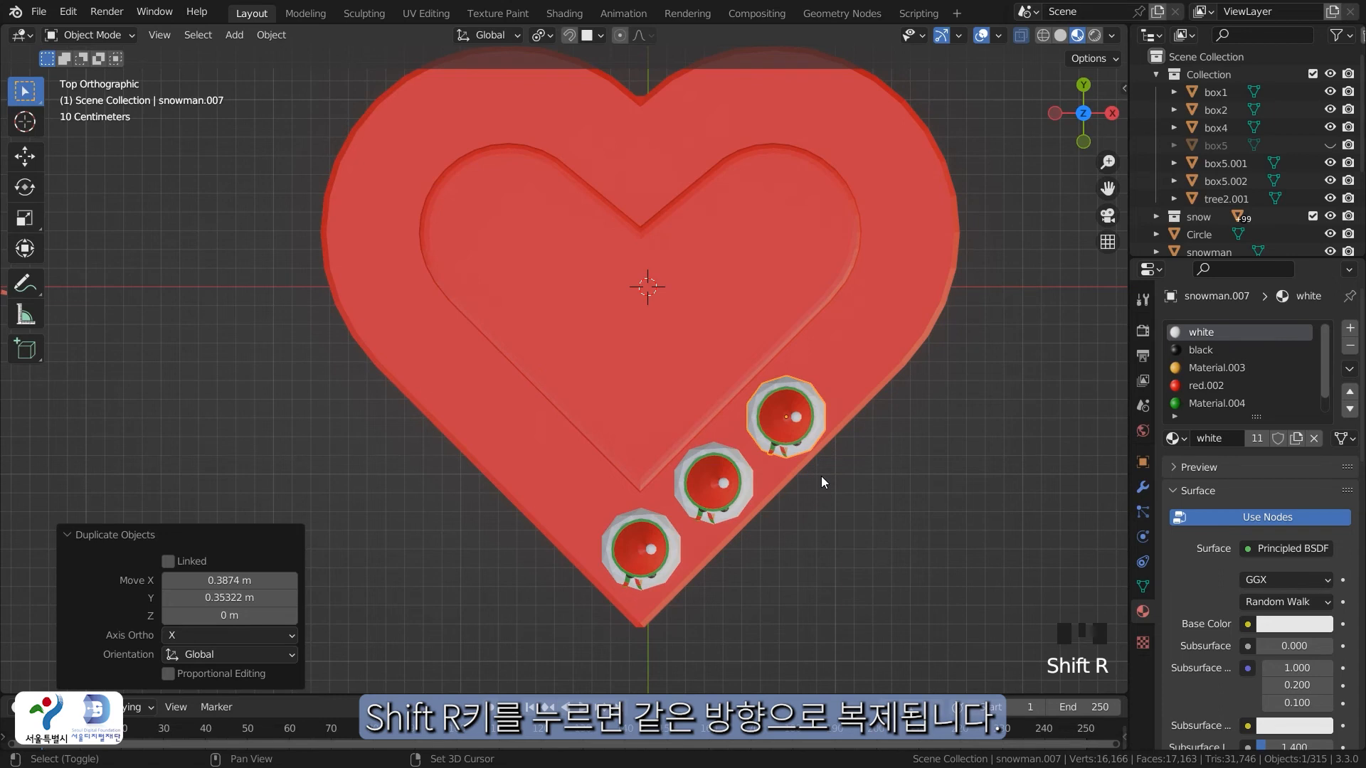
Repeat the snowman duplication once more and even out the spacing of the last two snowmen along the heart's right edge
key(shift+r)
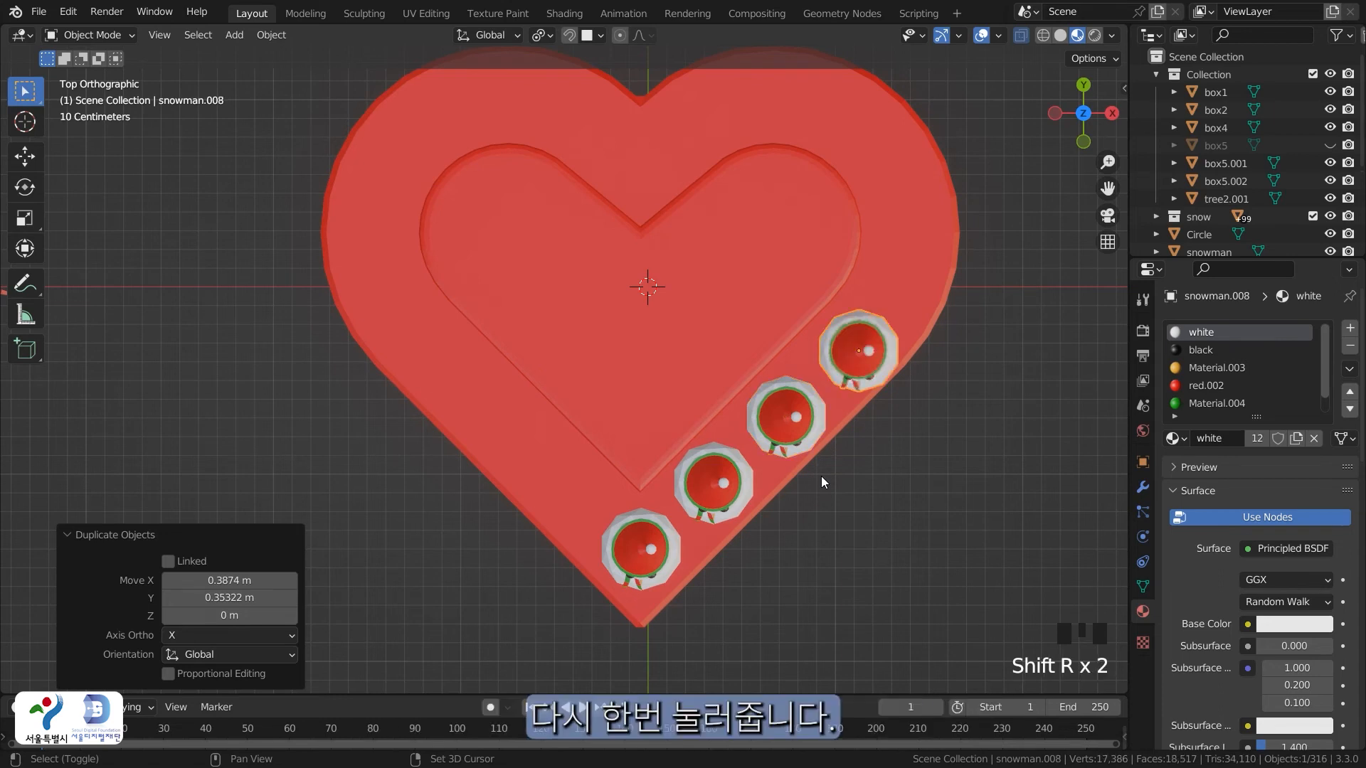
click(869, 375)
key(g)
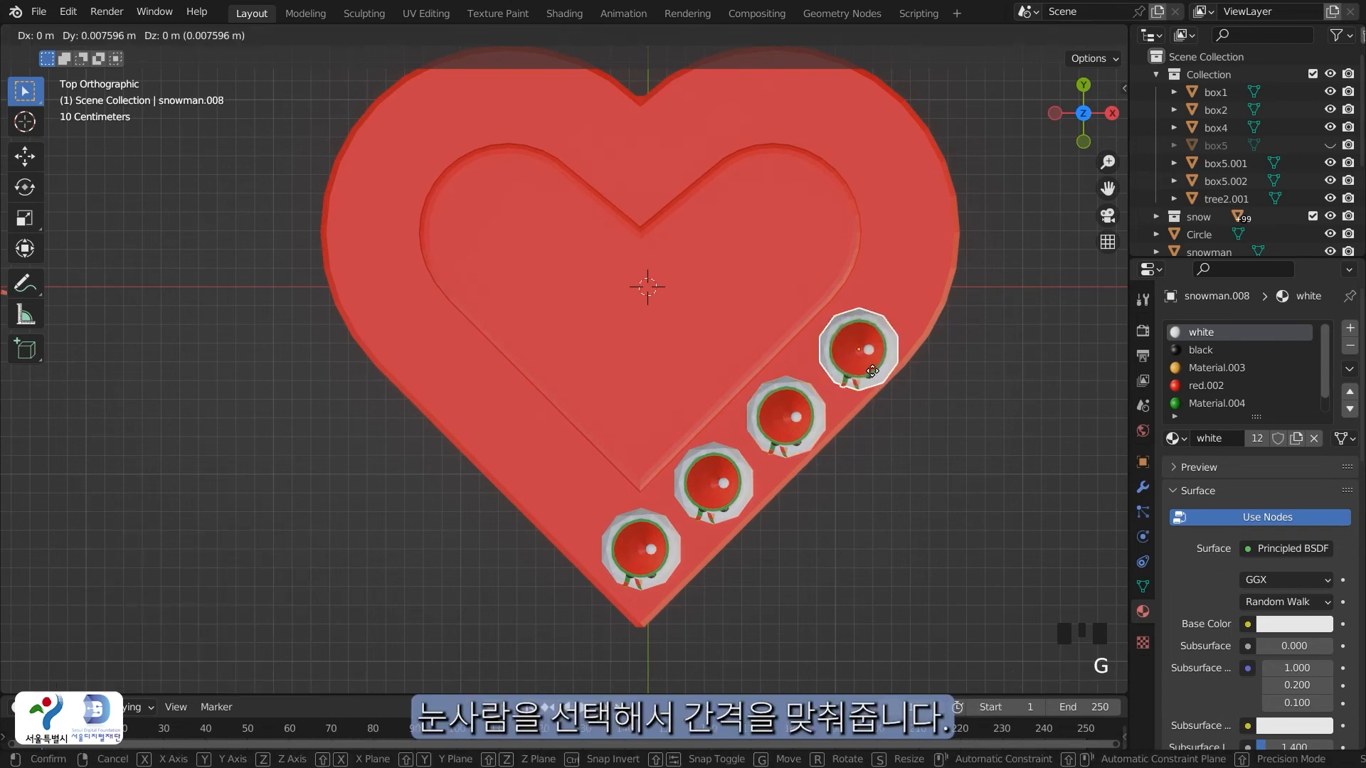
click(816, 404)
click(803, 415)
key(g)
click(806, 409)
click(861, 369)
key(g)
click(861, 367)
Duplicate the front-tip snowman about -0.395 m in X and 0.346 m in Y along the heart's left edge, and repeat the duplication twice
click(655, 547)
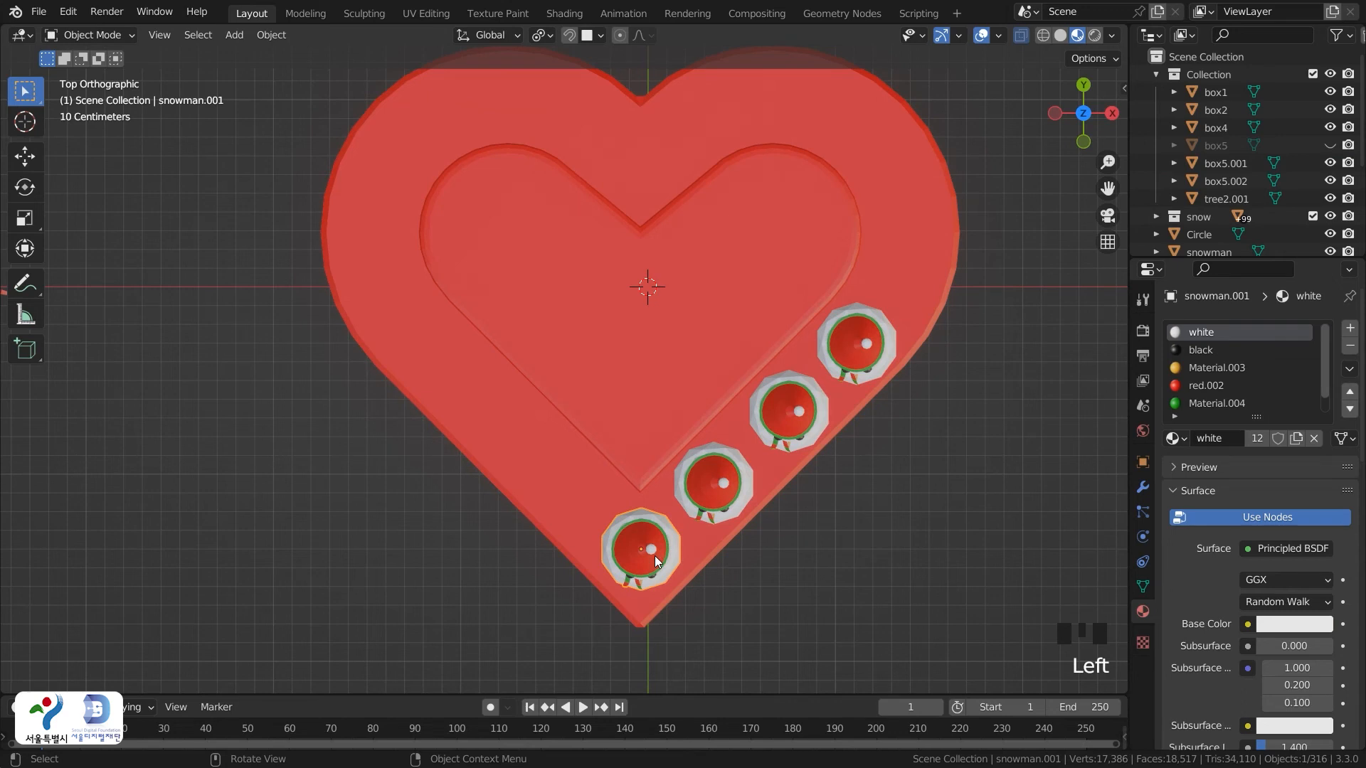
key(shift+d)
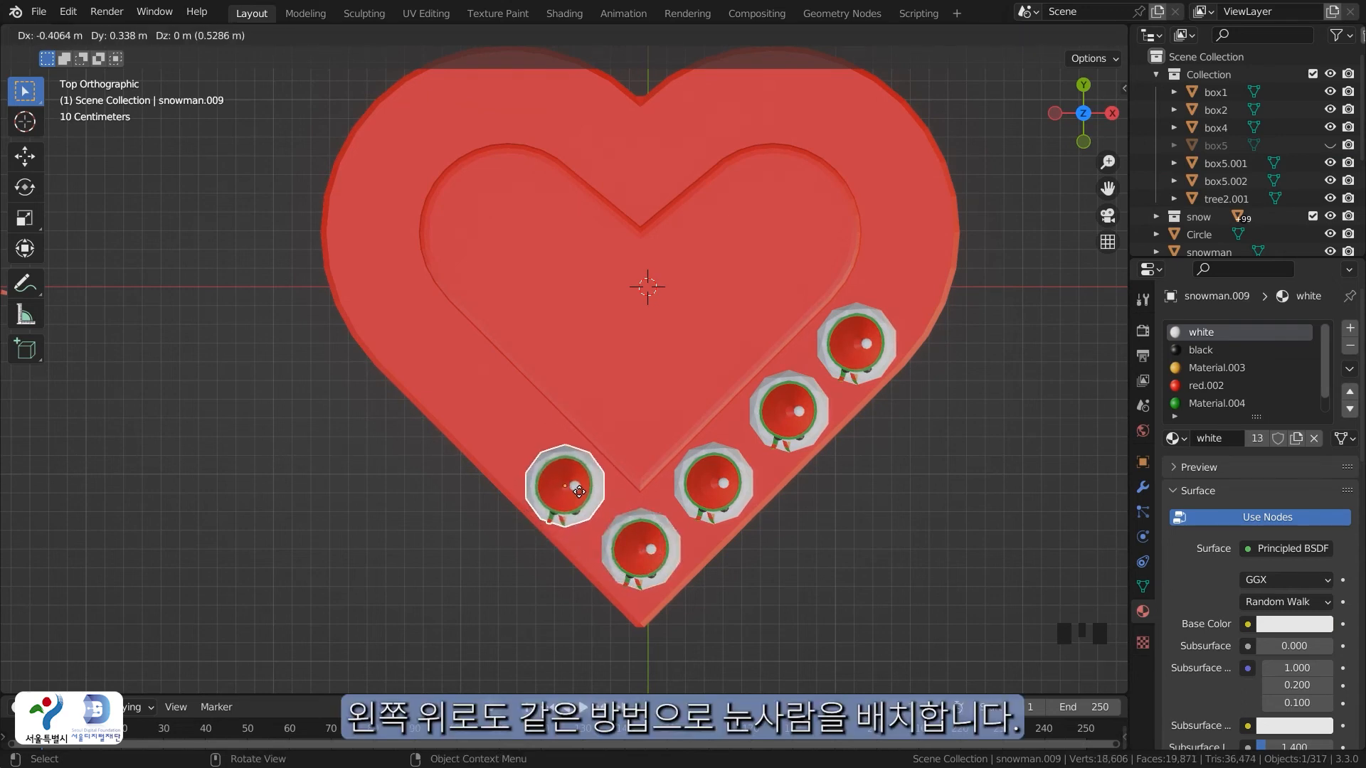
click(581, 491)
key(shift+r)
key(shift+r)
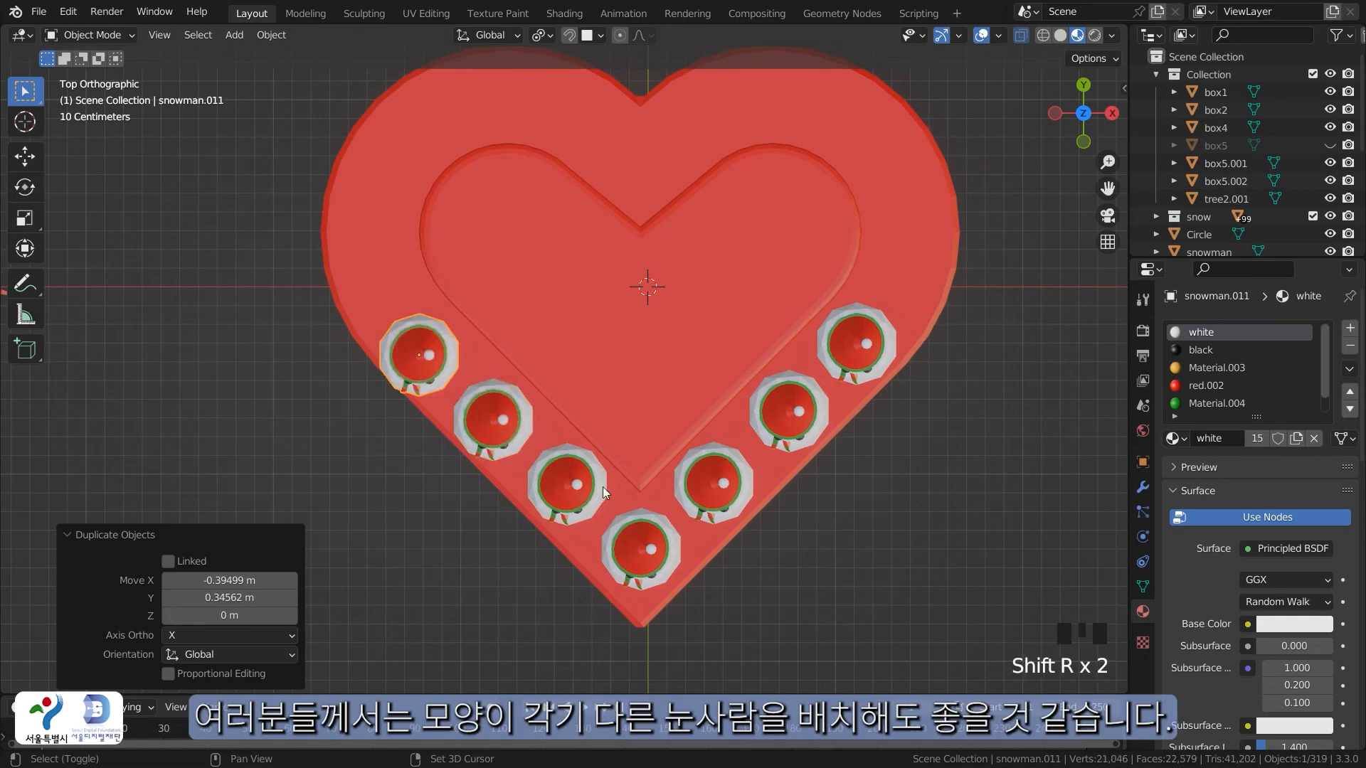
Move the two outermost snowmen on the heart's left edge slightly inward to even out their spacing
click(417, 379)
key(g)
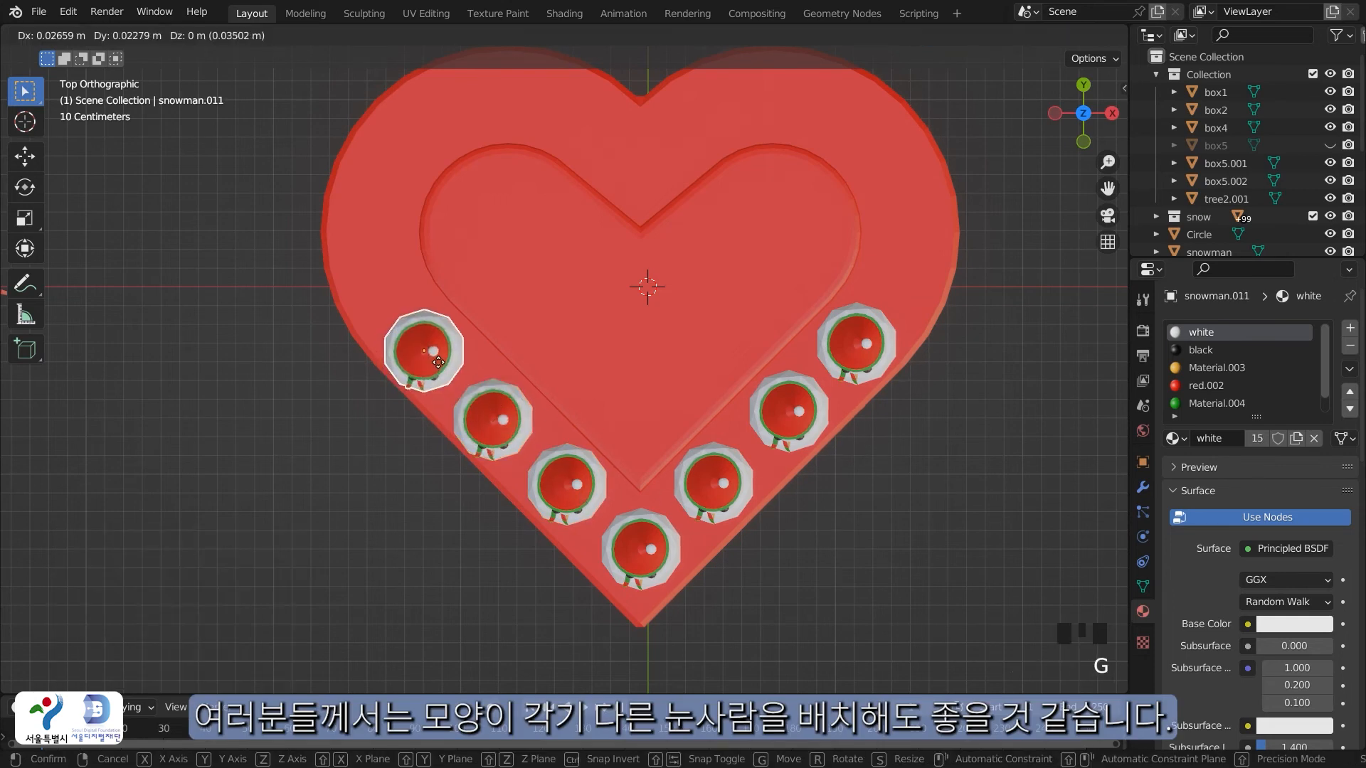
click(451, 365)
click(502, 433)
key(g)
click(504, 427)
click(428, 350)
key(g)
click(431, 347)
Move the decorated Christmas tree (tree2.001) with snapping onto the upper tier of the heart stage
scroll(454, 552, down, 1)
middle_drag(454, 552, 493, 458)
scroll(498, 569, down, 1)
middle_drag(498, 569, 701, 477)
scroll(701, 476, down, 1)
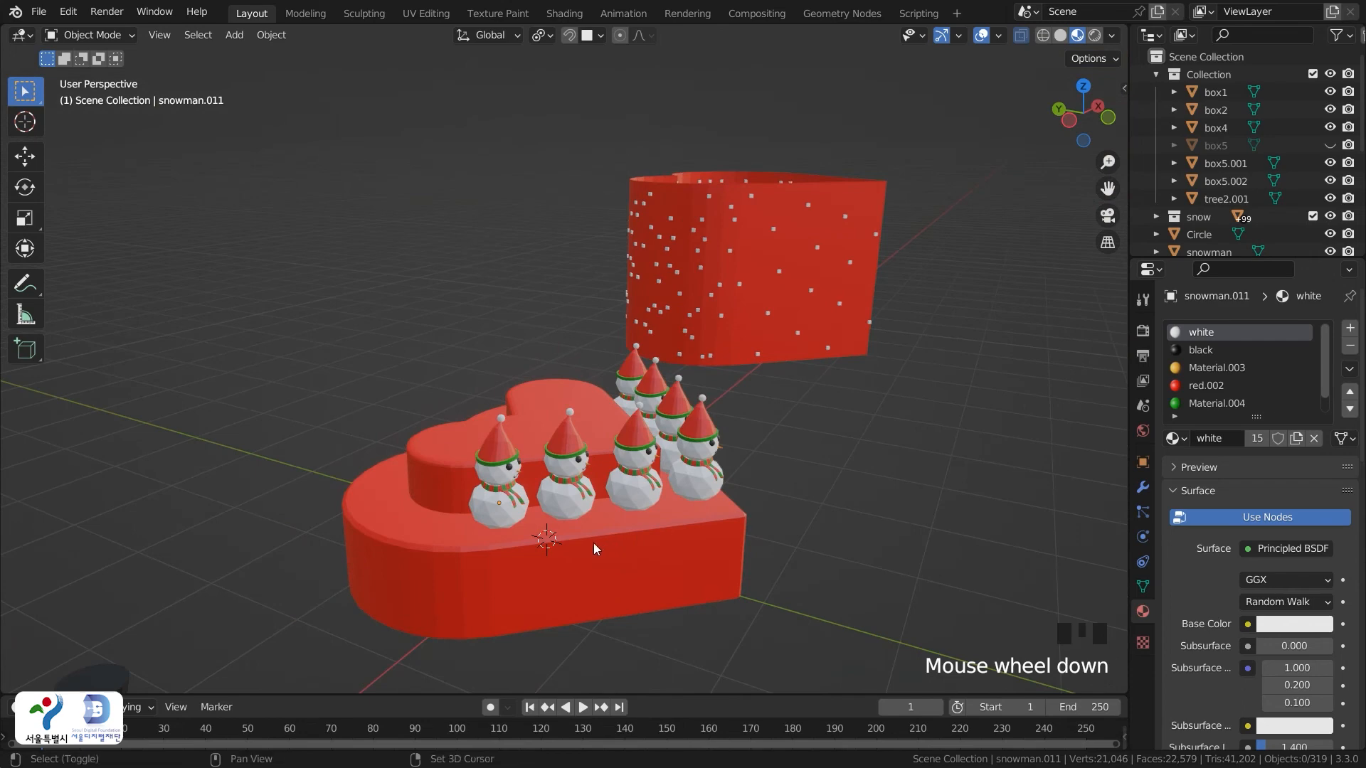
shift+middle_drag(593, 543, 621, 497)
scroll(583, 544, down, 1)
scroll(462, 568, down, 1)
shift+middle_drag(462, 567, 140, 495)
scroll(408, 555, down, 2)
scroll(182, 497, up, 1)
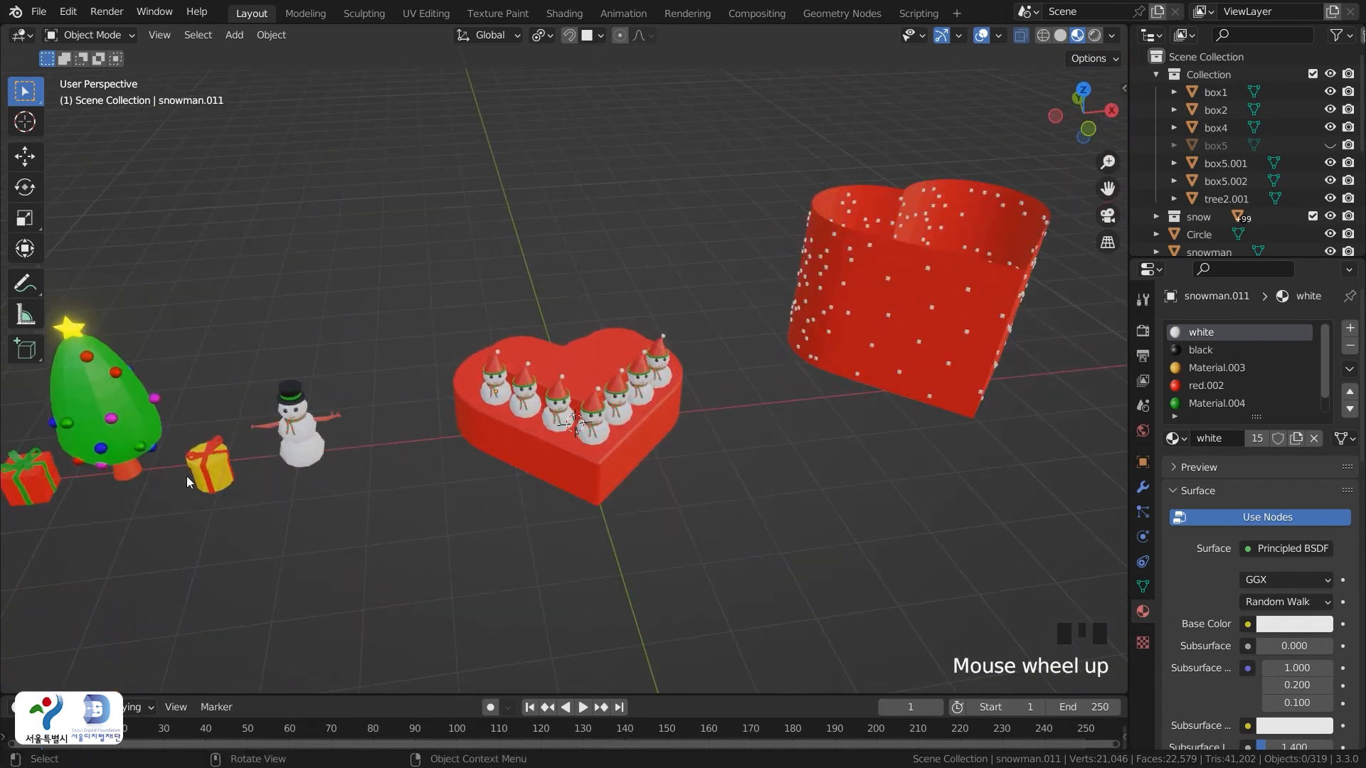
click(130, 413)
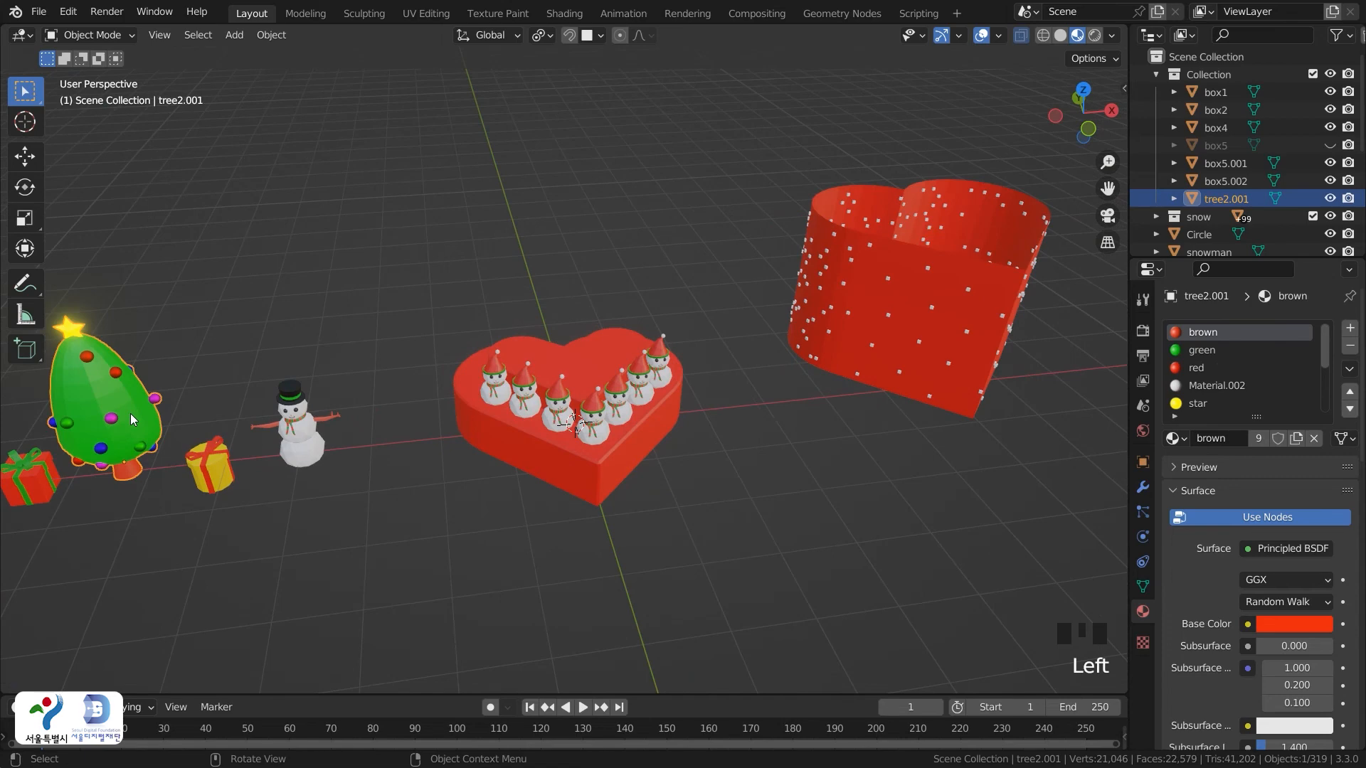
click(600, 35)
key(g)
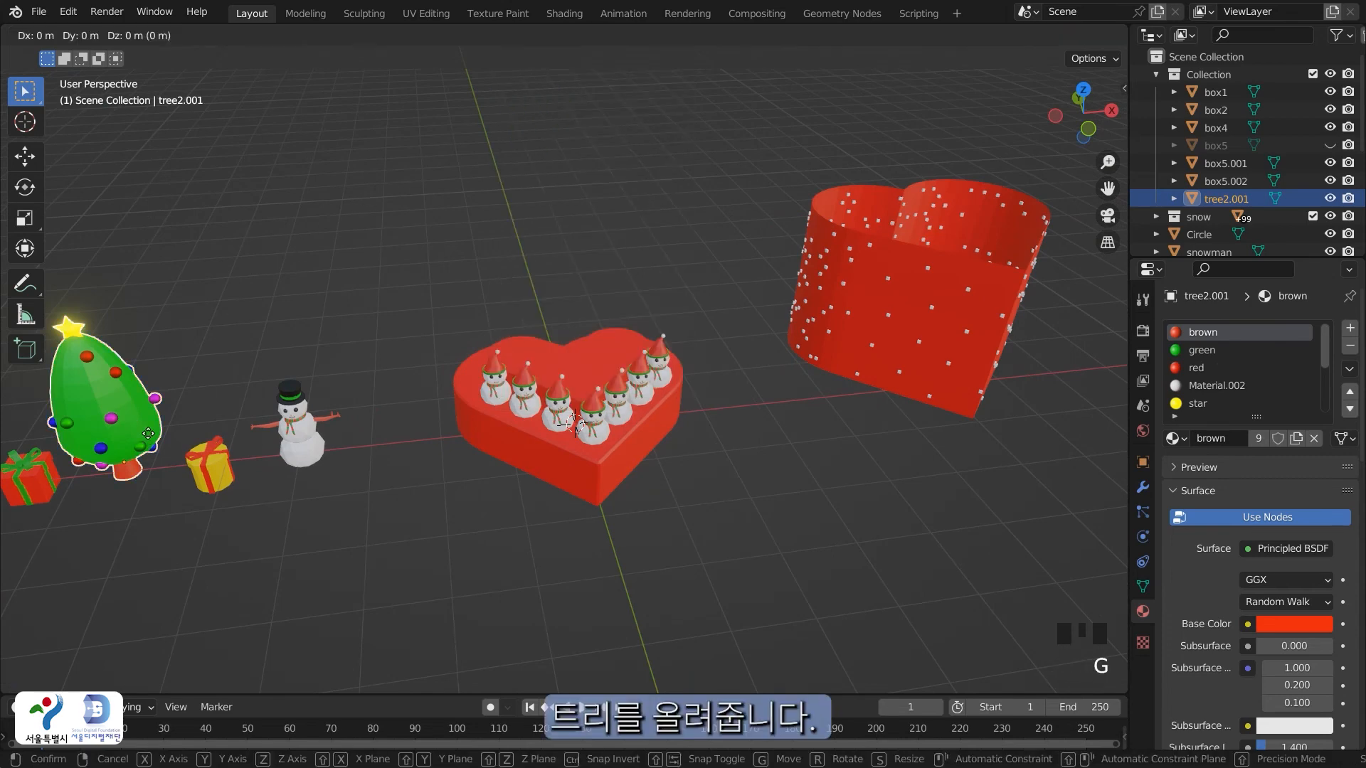
click(641, 352)
In top view, move the tree about 0.58 m in X and 0.563 m in Y onto the upper tier's right lobe
middle_drag(640, 352, 707, 424)
scroll(685, 444, up, 3)
key(grave)
click(718, 322)
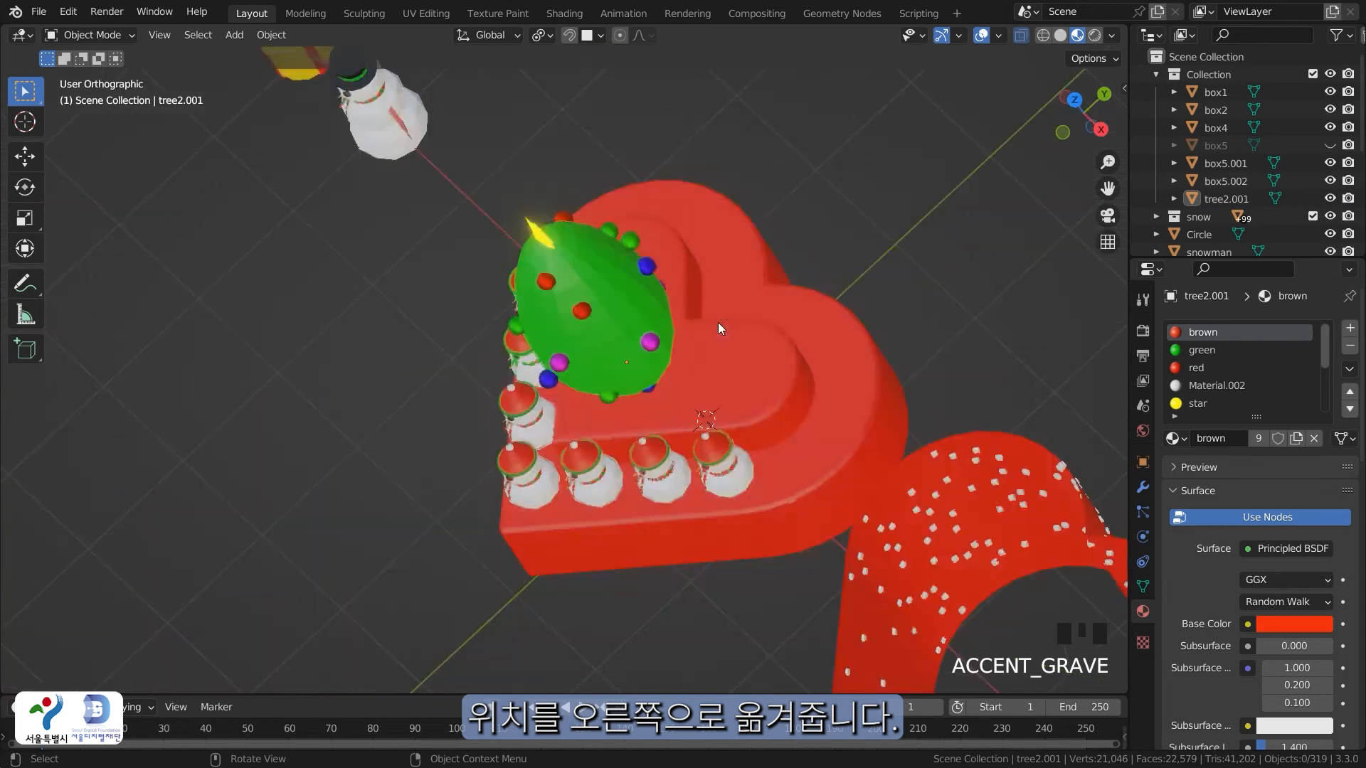
key(g)
click(623, 306)
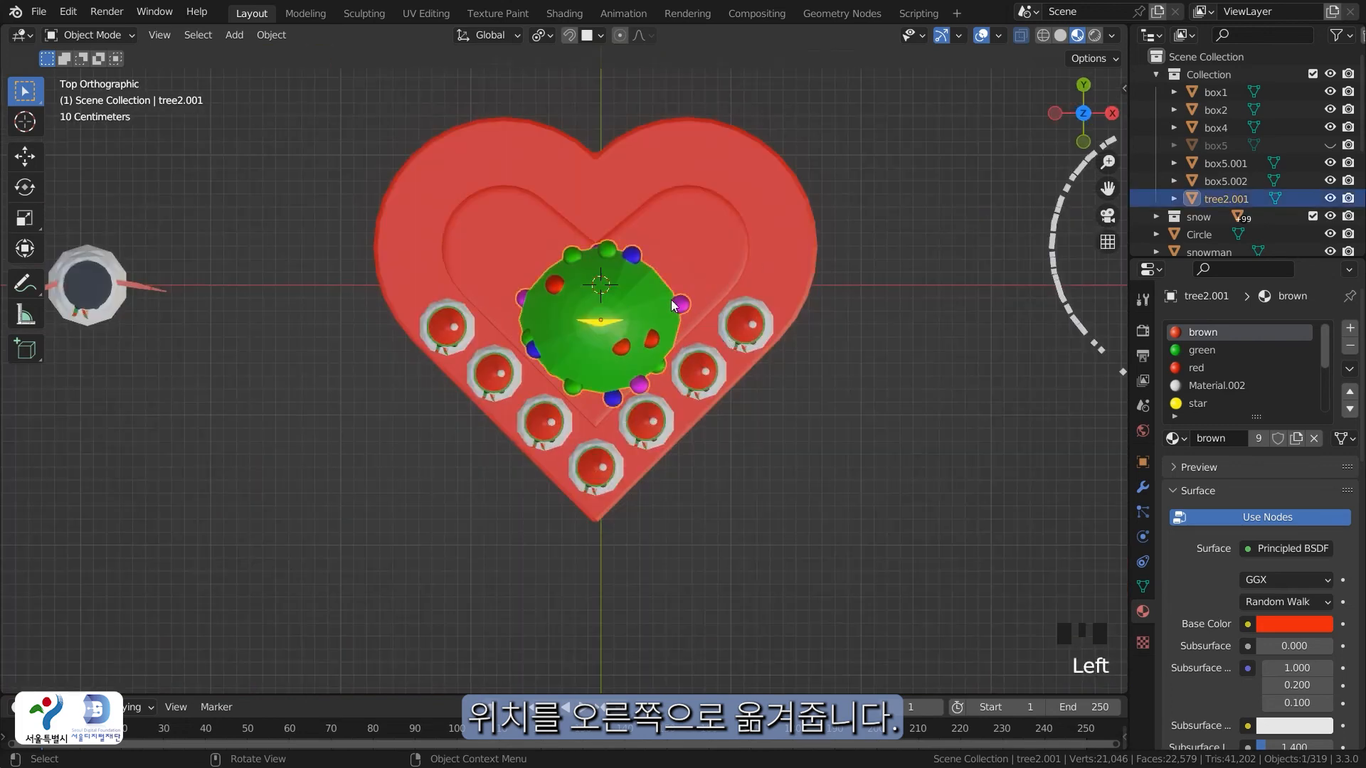
key(g)
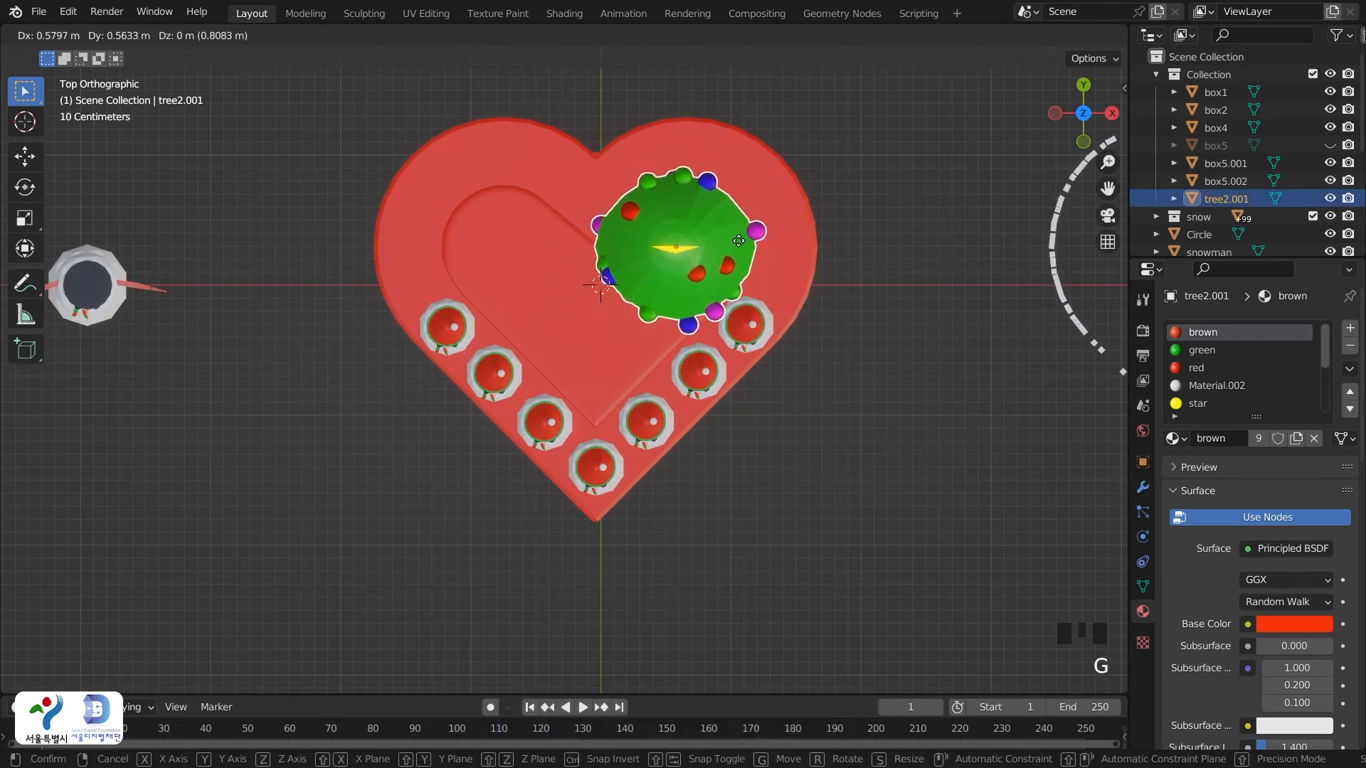
click(738, 241)
With snapping on, move the large top-hatted snowman about 3.381 m in X, 0.08 m in Y and 1.309 m in Z onto the upper tier
middle_drag(664, 401, 672, 280)
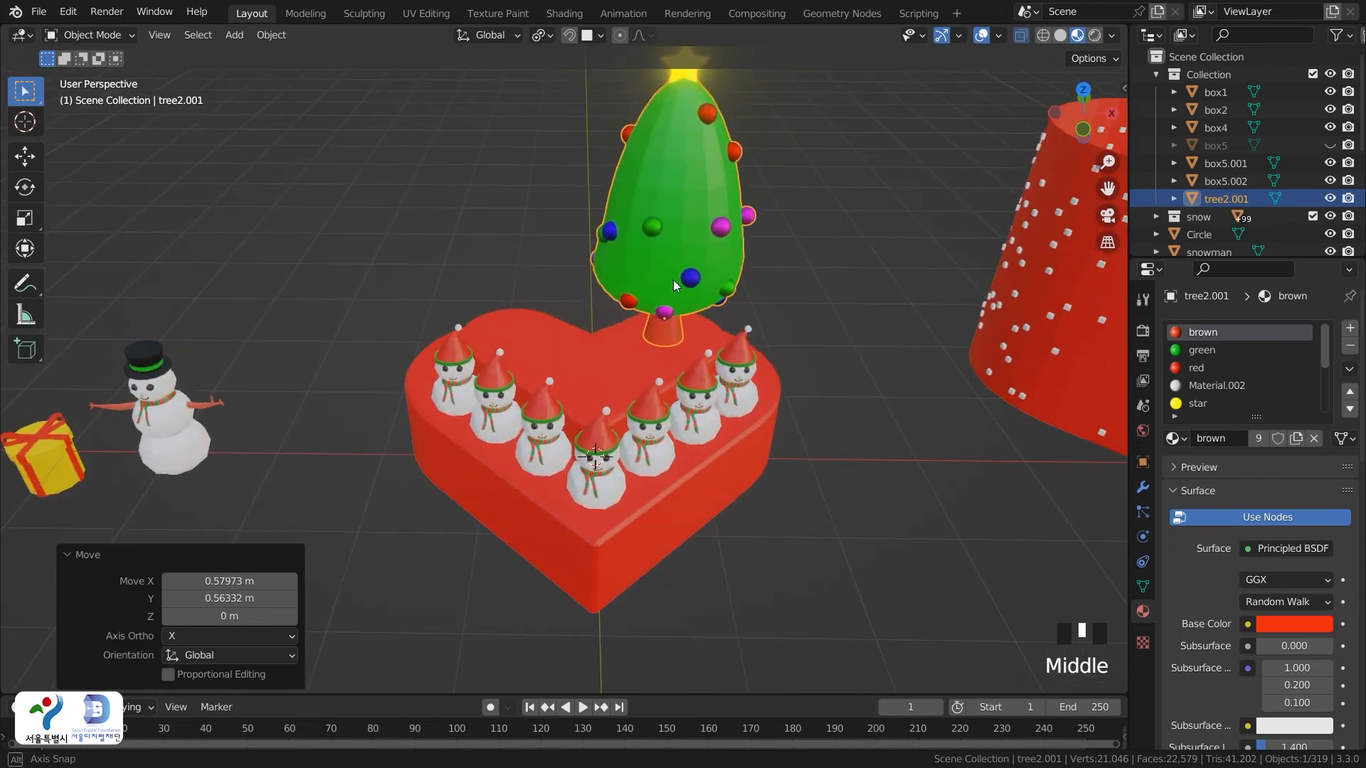
scroll(673, 280, down, 2)
middle_drag(621, 340, 531, 382)
scroll(369, 431, down, 2)
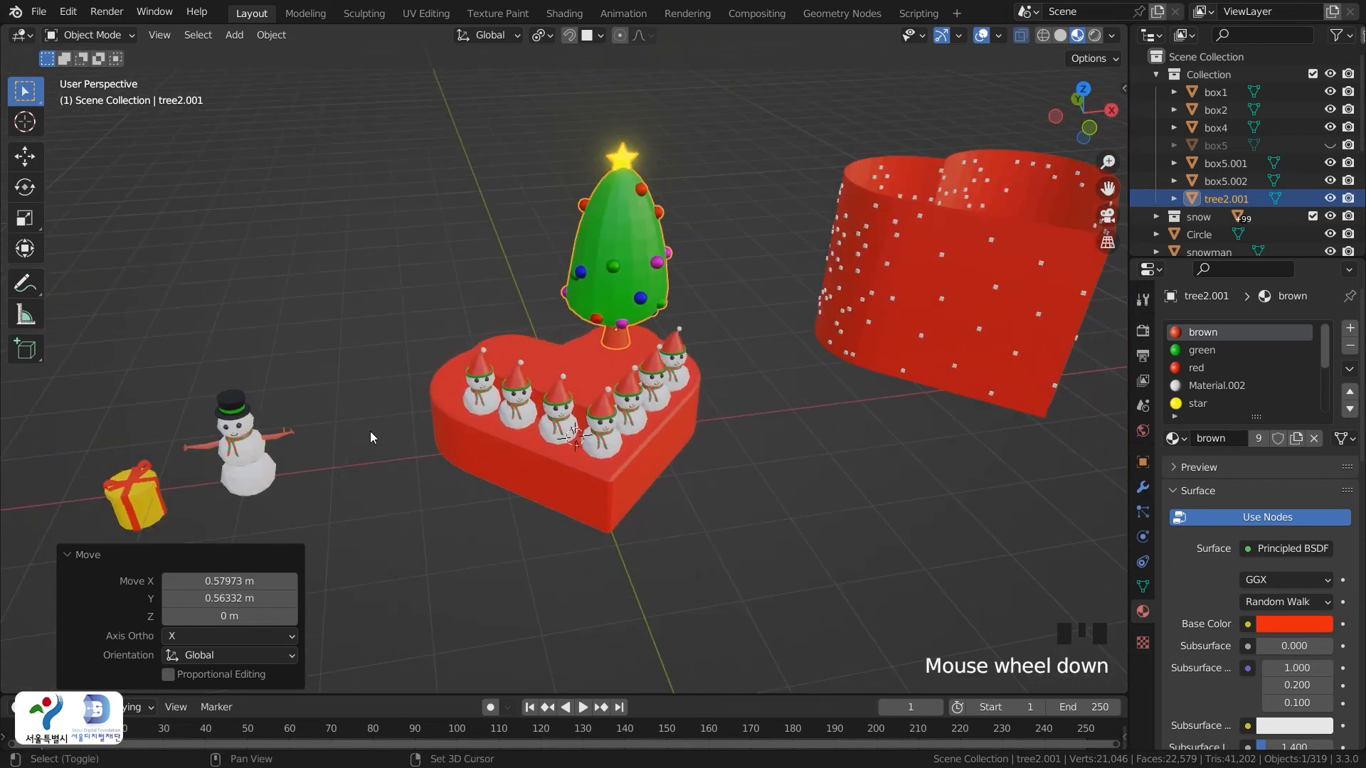
shift+middle_drag(370, 431, 356, 440)
click(335, 442)
click(569, 35)
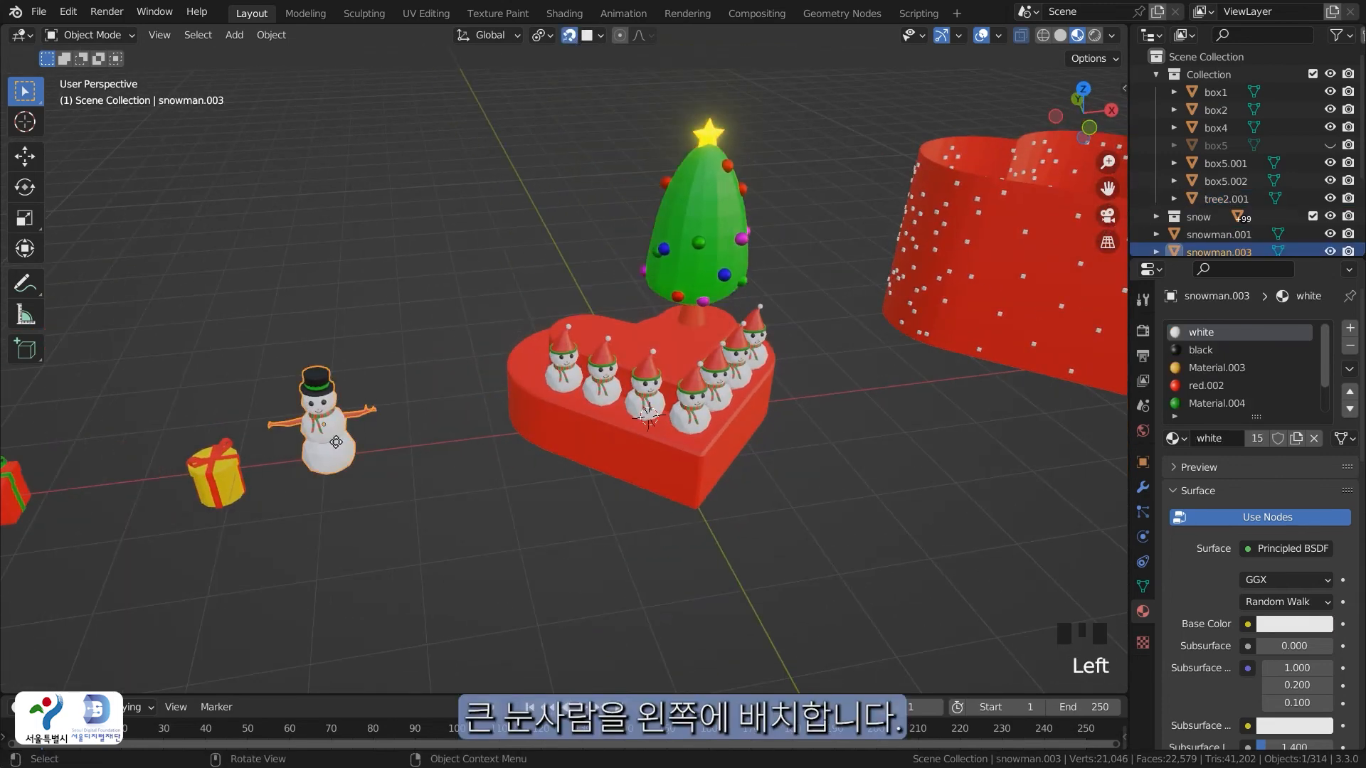
key(g)
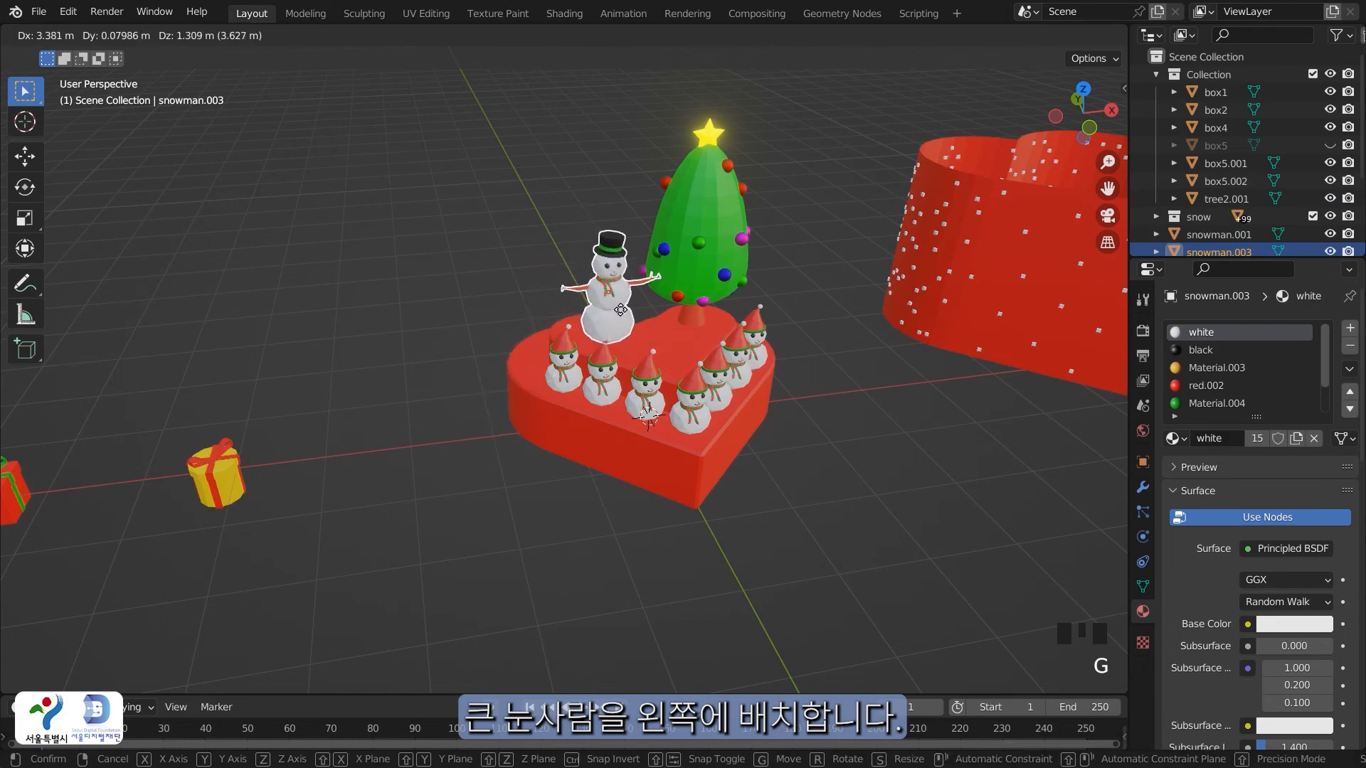
click(621, 309)
In top view, move the large snowman about -0.184 m in X and 0.225 m in Y onto the left lobe and rotate it
scroll(761, 466, up, 5)
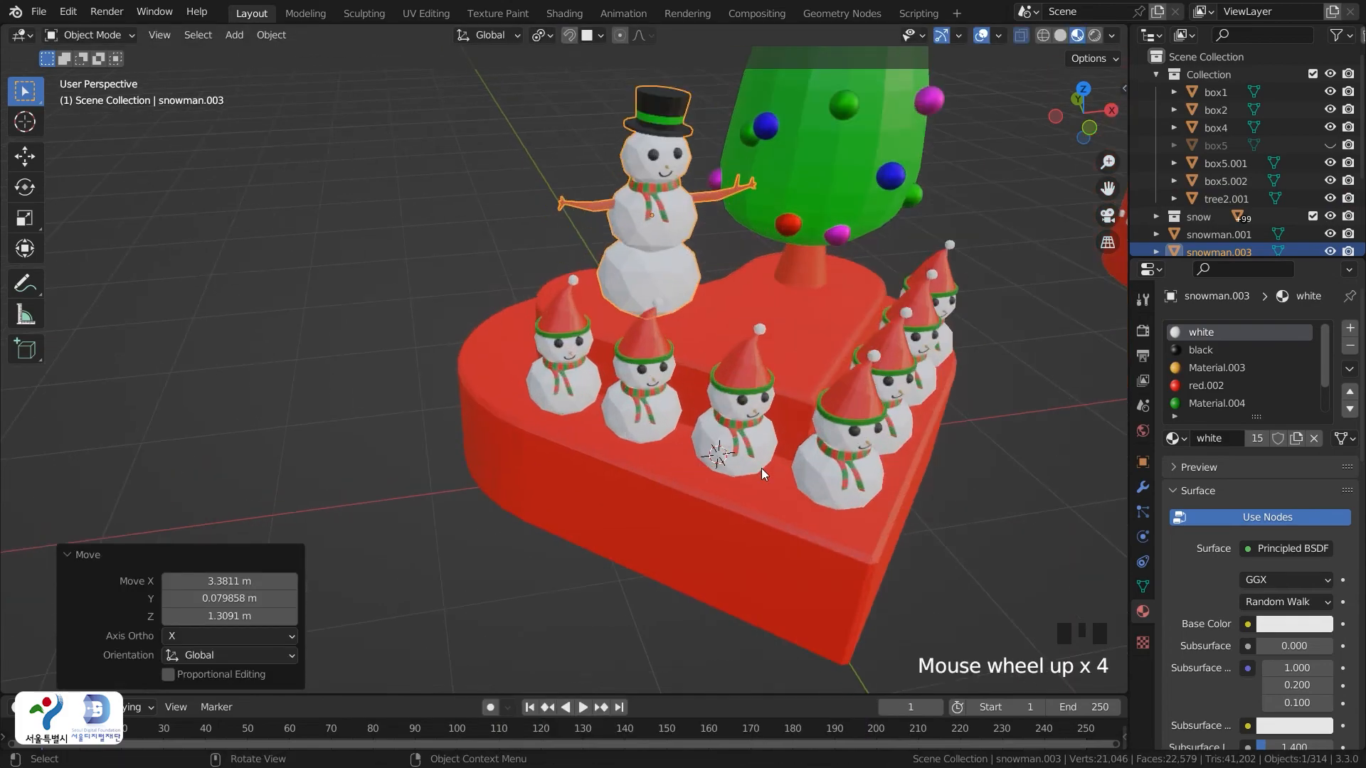
mouse_move(852, 416)
middle_down()
mouse_move(792, 426)
mouse_move(768, 379)
mouse_move(856, 399)
middle_up()
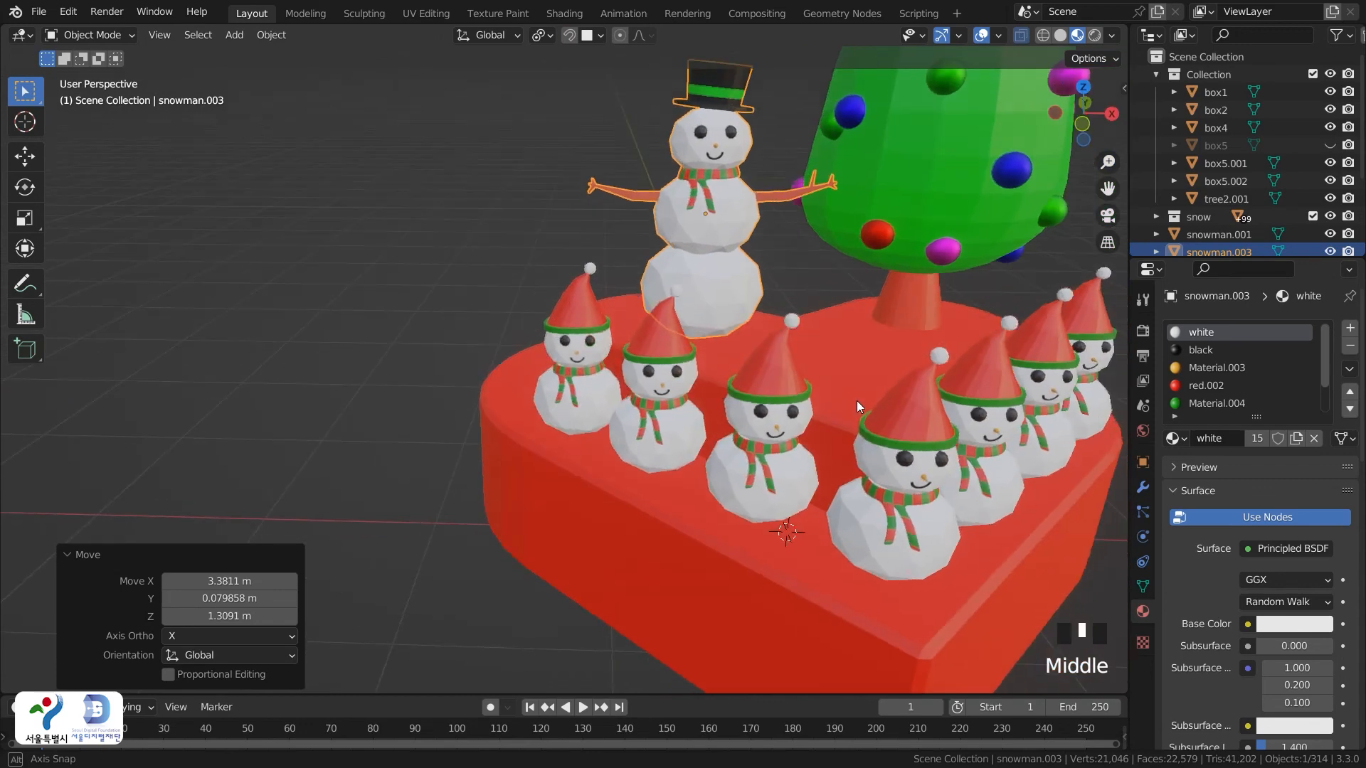
key(grave)
click(856, 314)
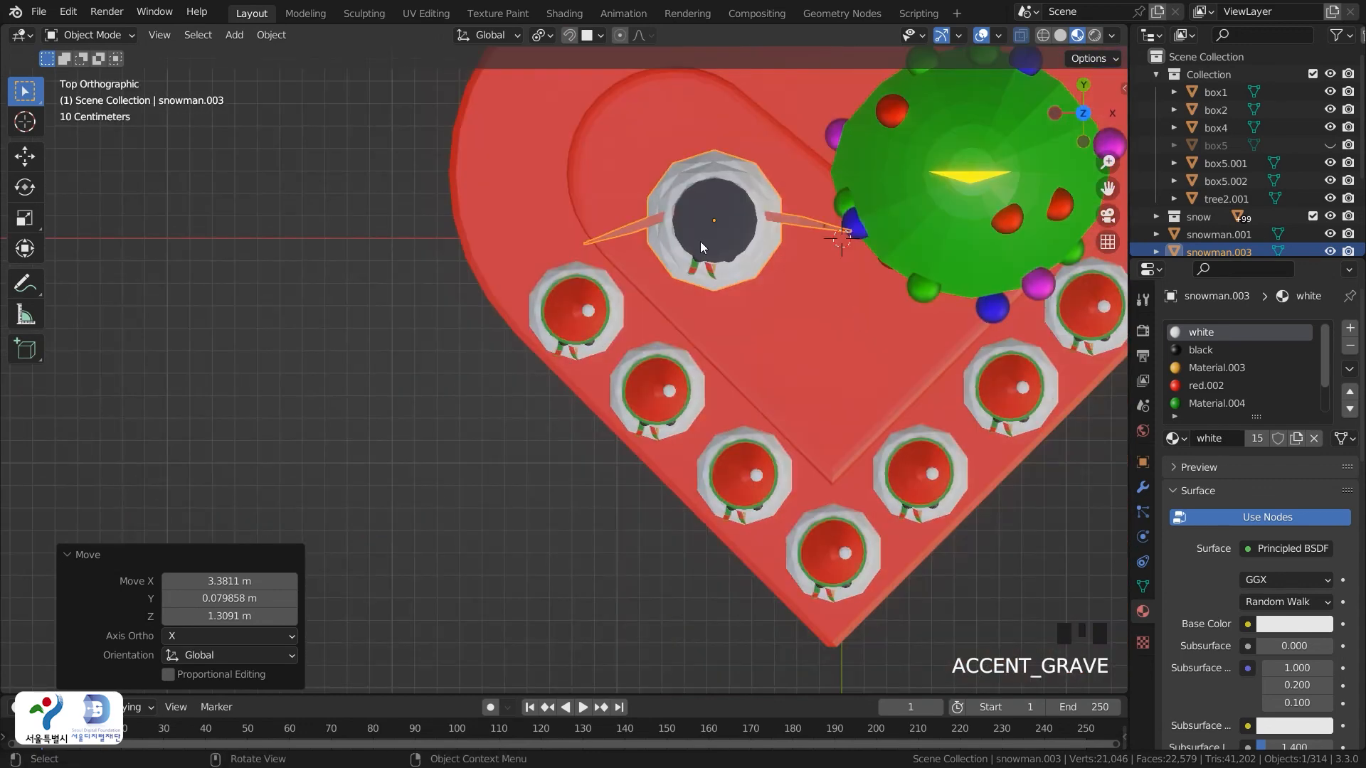
click(720, 239)
key(g)
key(r)
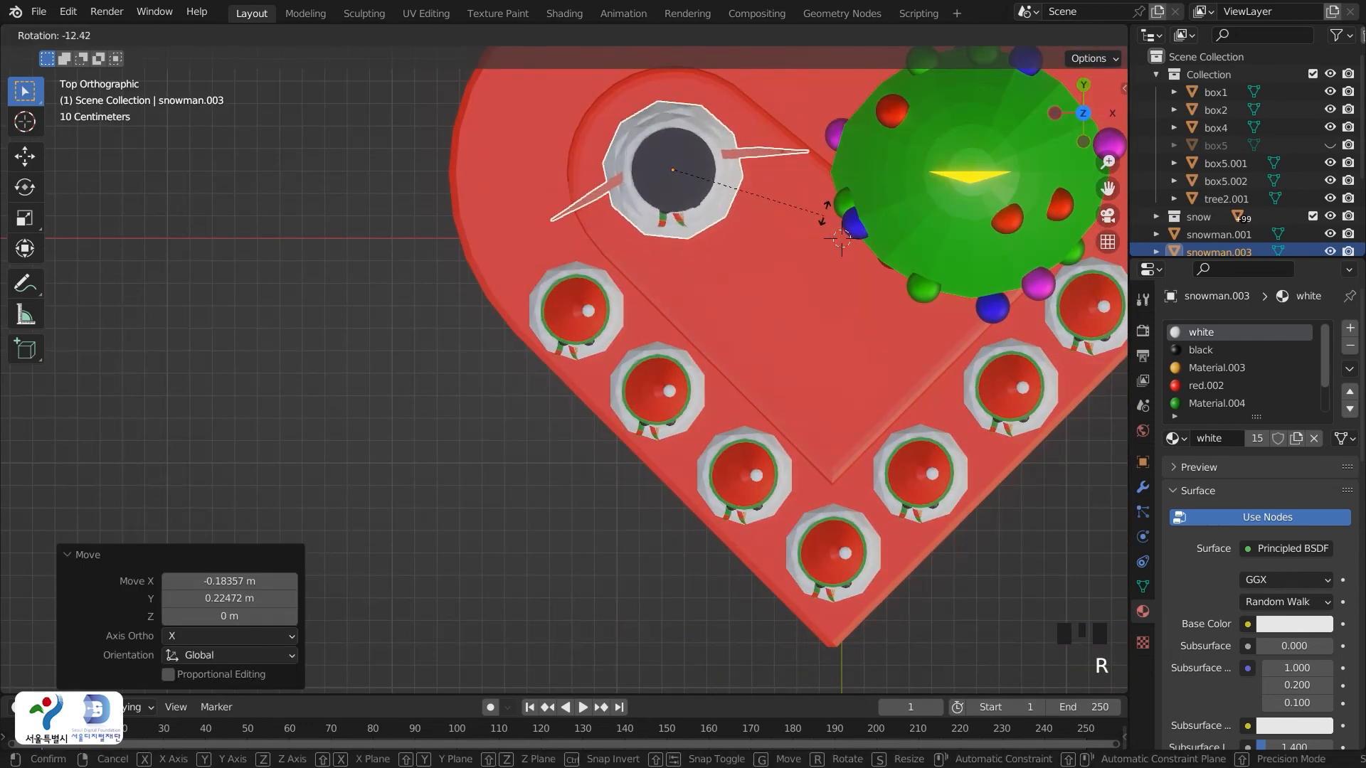
click(846, 318)
key(r)
click(781, 220)
click(843, 327)
In front view, select the three gift boxes and move them together about 2.701 m in X and 1.63 m in Z toward the stage
scroll(842, 332, down, 5)
middle_drag(627, 527, 598, 406)
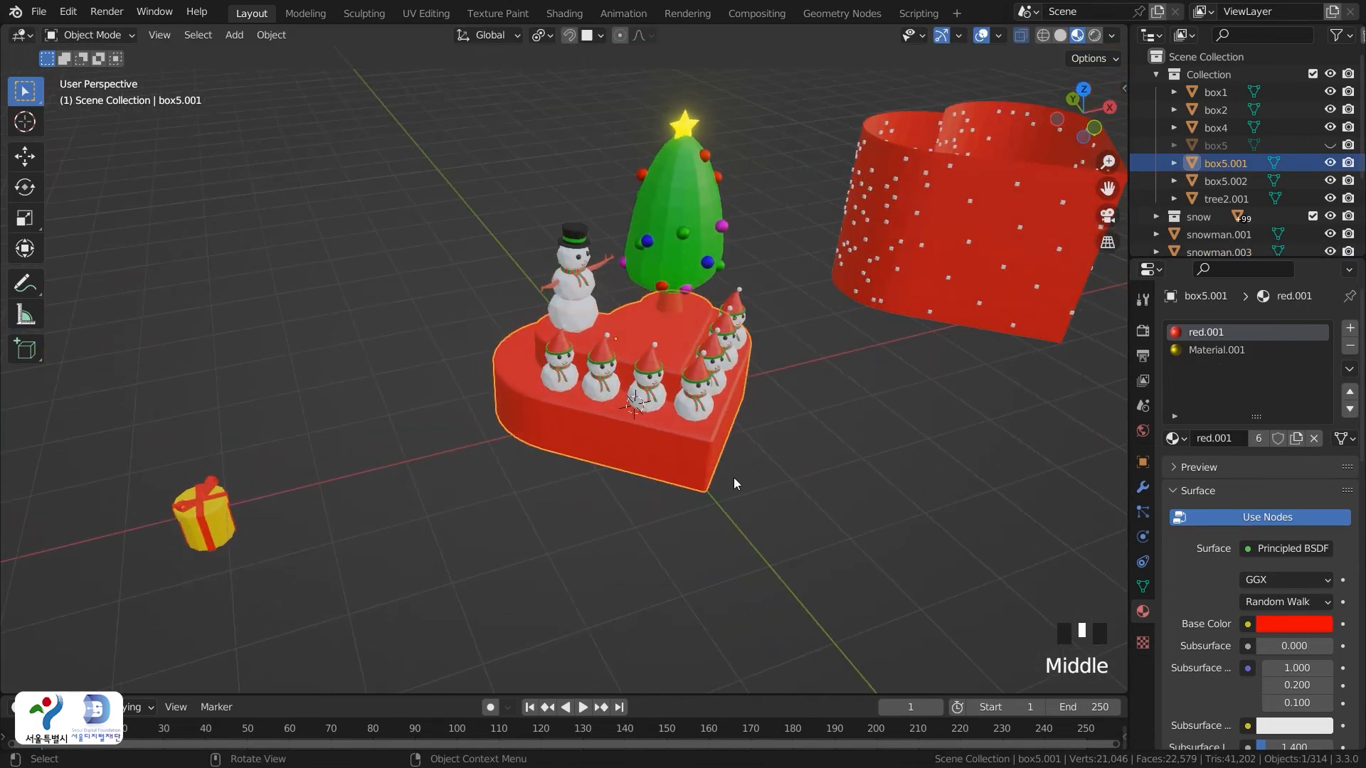
middle_drag(771, 485, 579, 448)
key(grave)
click(481, 411)
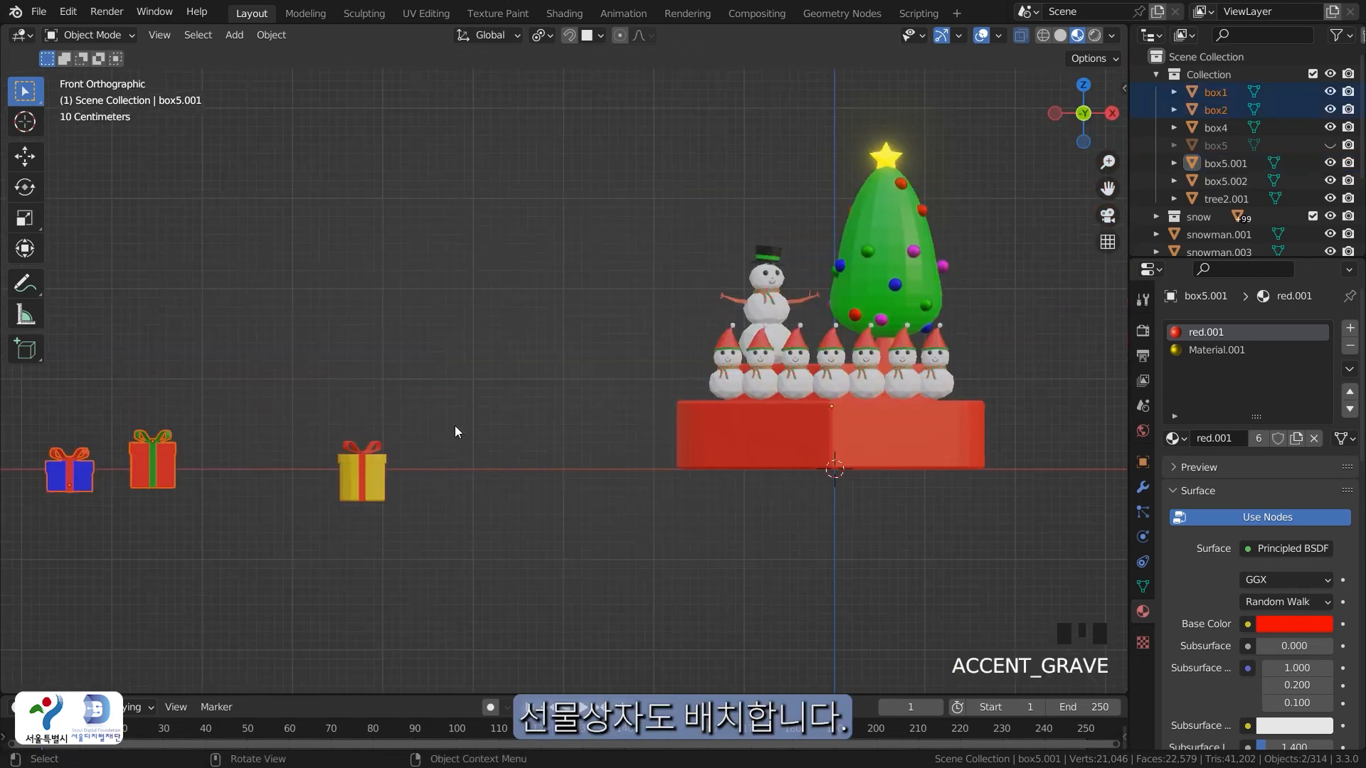
drag(43, 412, 375, 544)
key(g)
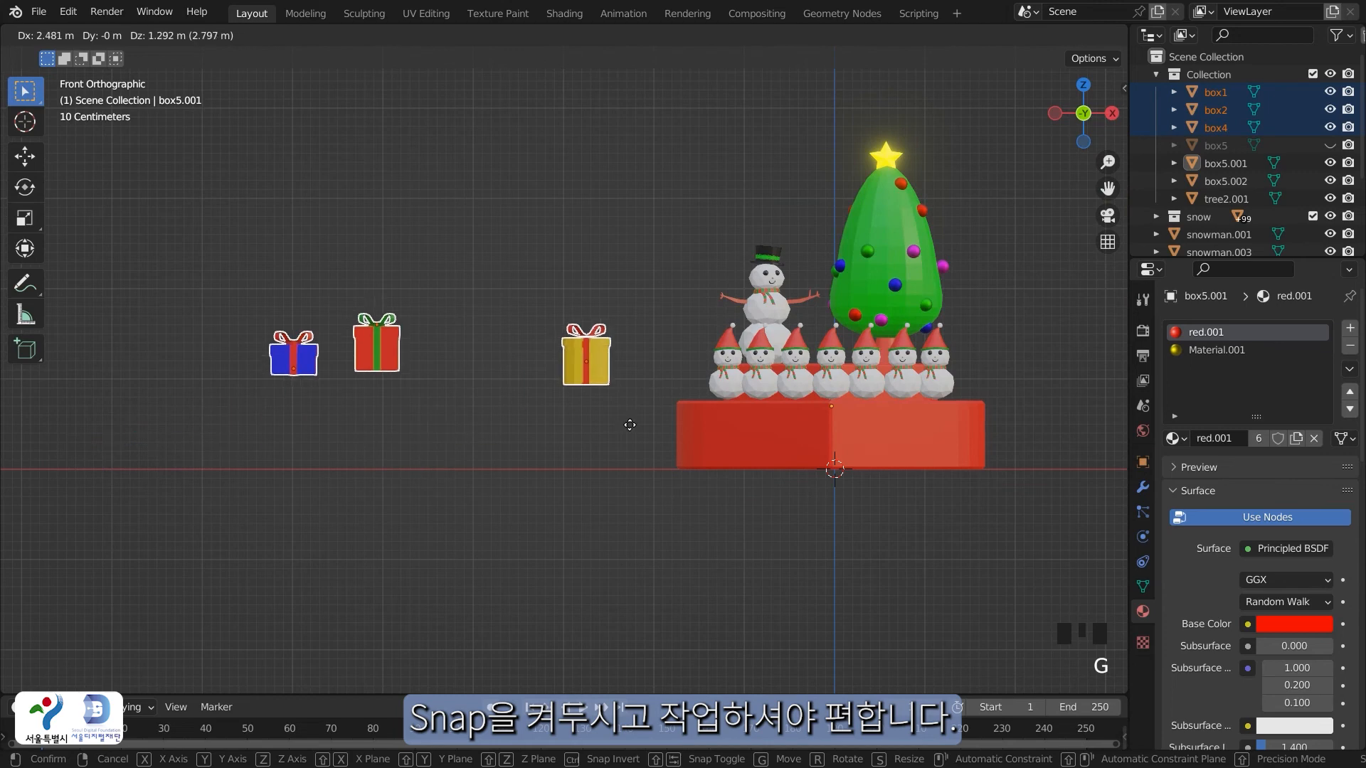
click(671, 415)
middle_drag(672, 415, 684, 492)
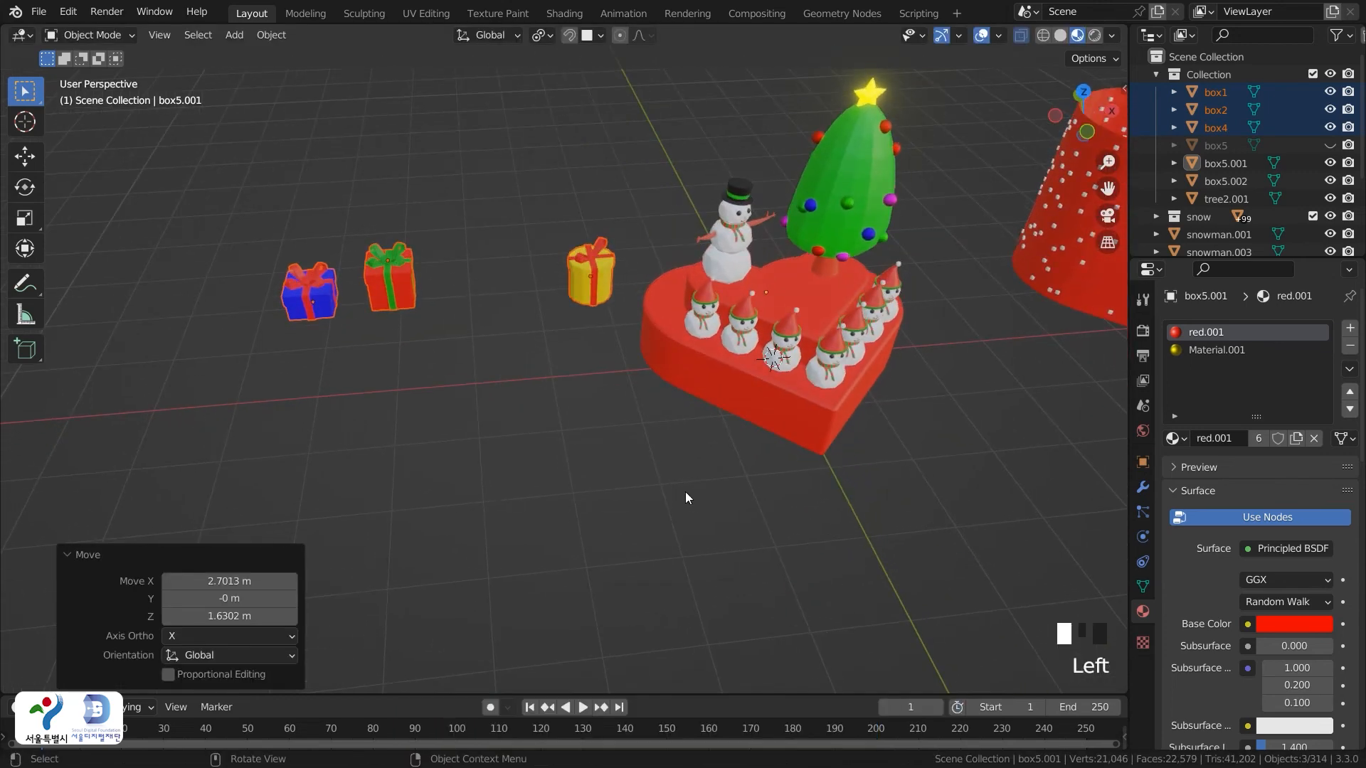
Turn on snapping and scale down the three gift boxes together
double_click(608, 270)
click(568, 35)
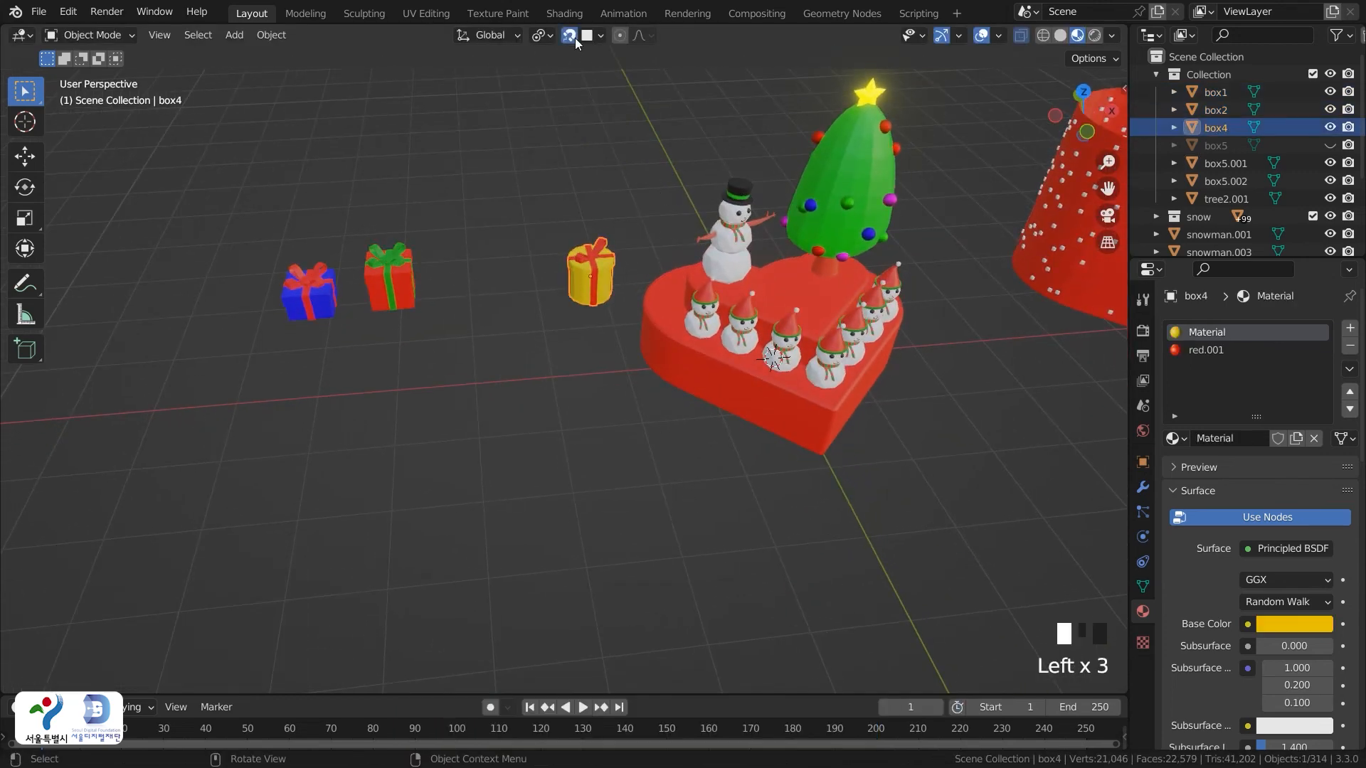
drag(278, 222, 626, 389)
key(s)
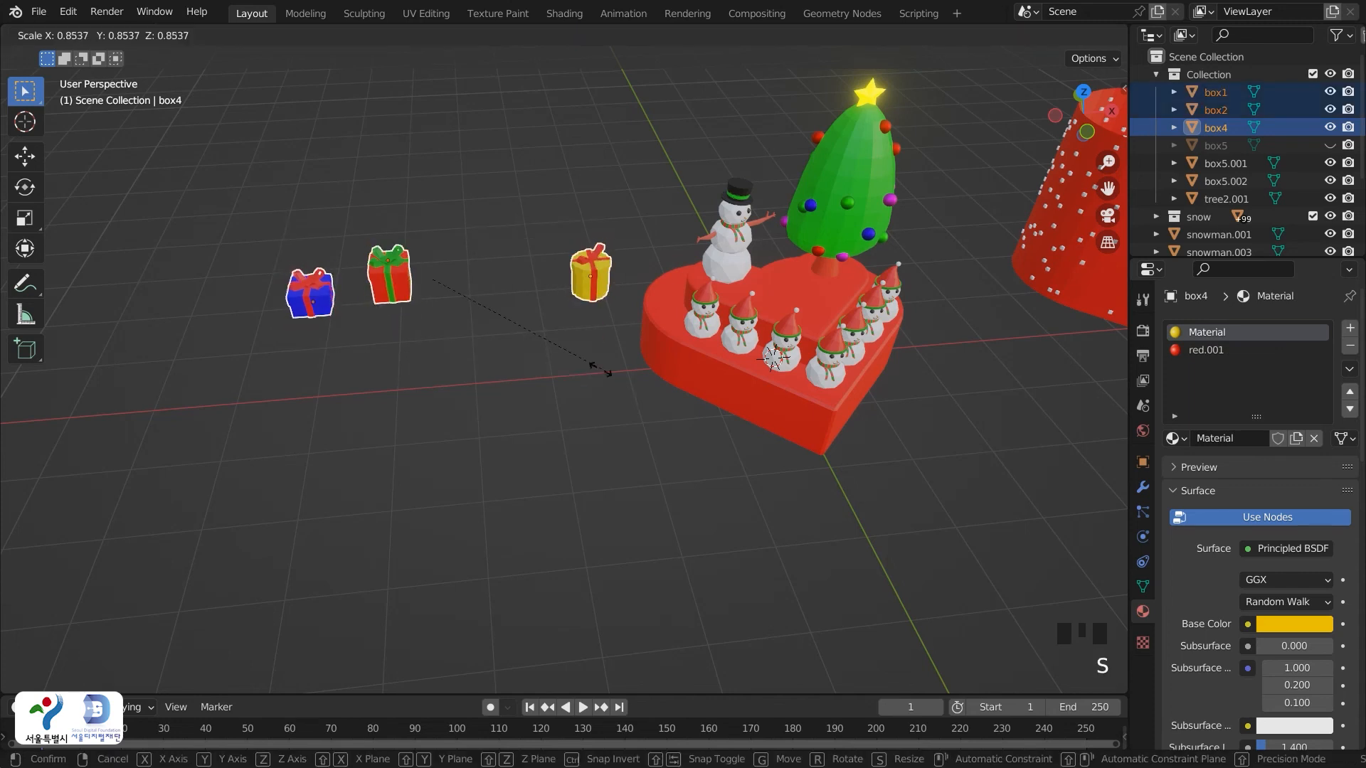
click(595, 288)
Place the yellow, red and blue gift boxes one by one on the upper tier between the large snowman and the tree
click(596, 284)
key(g)
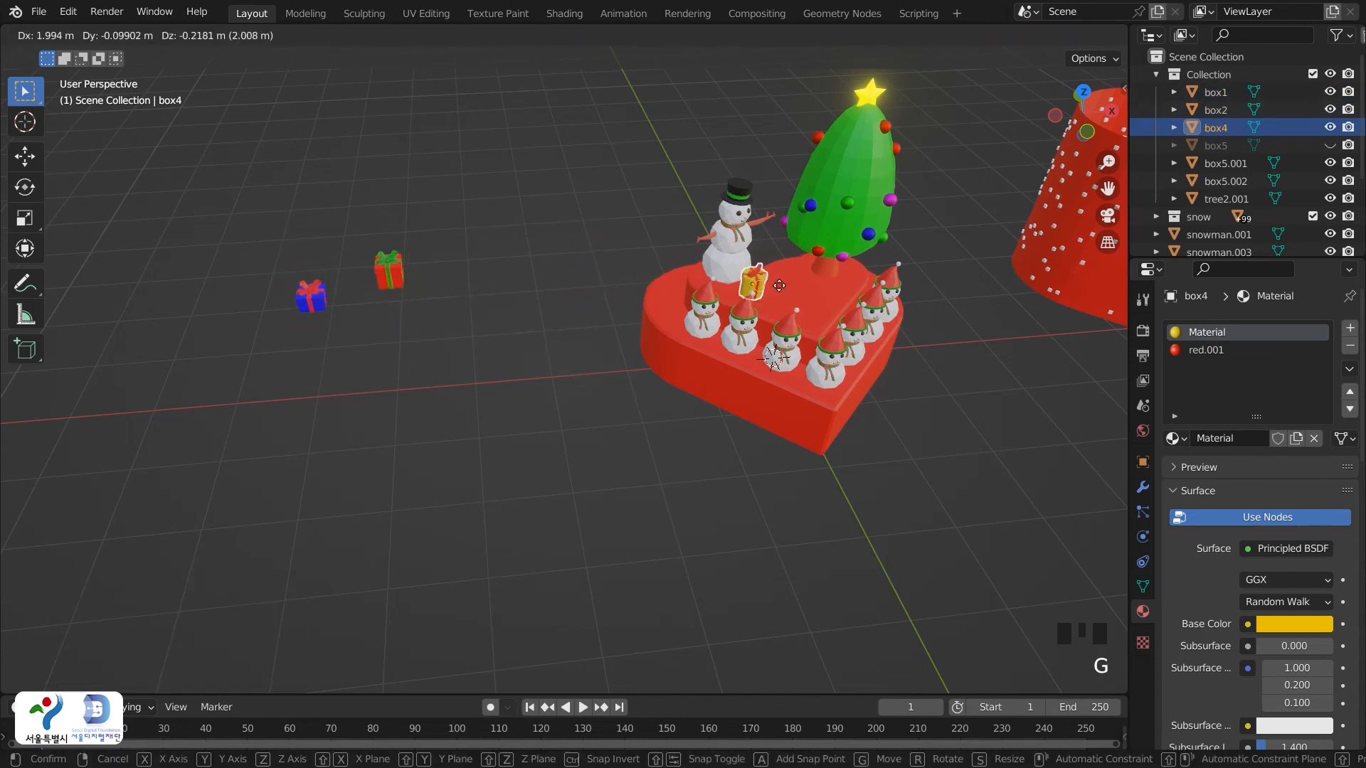
click(807, 284)
click(400, 288)
key(g)
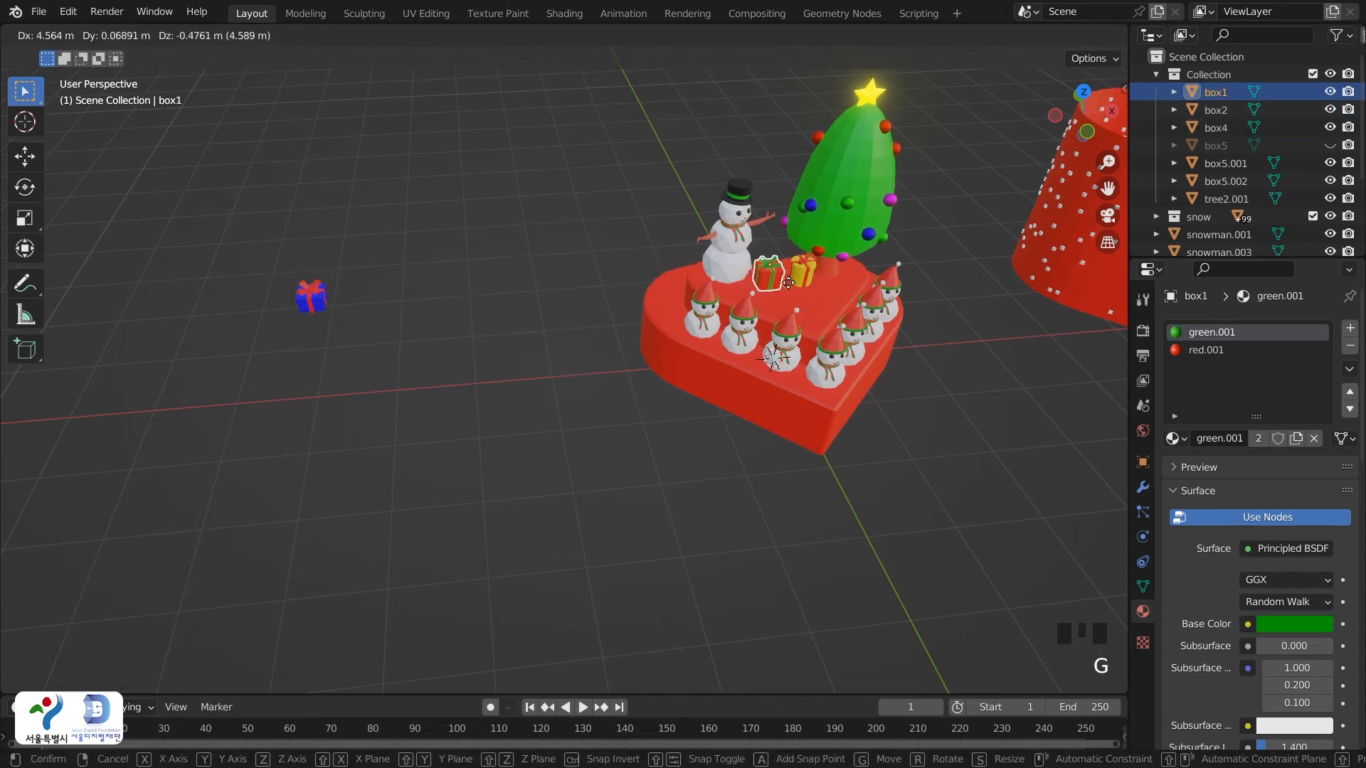
click(788, 295)
click(311, 297)
key(g)
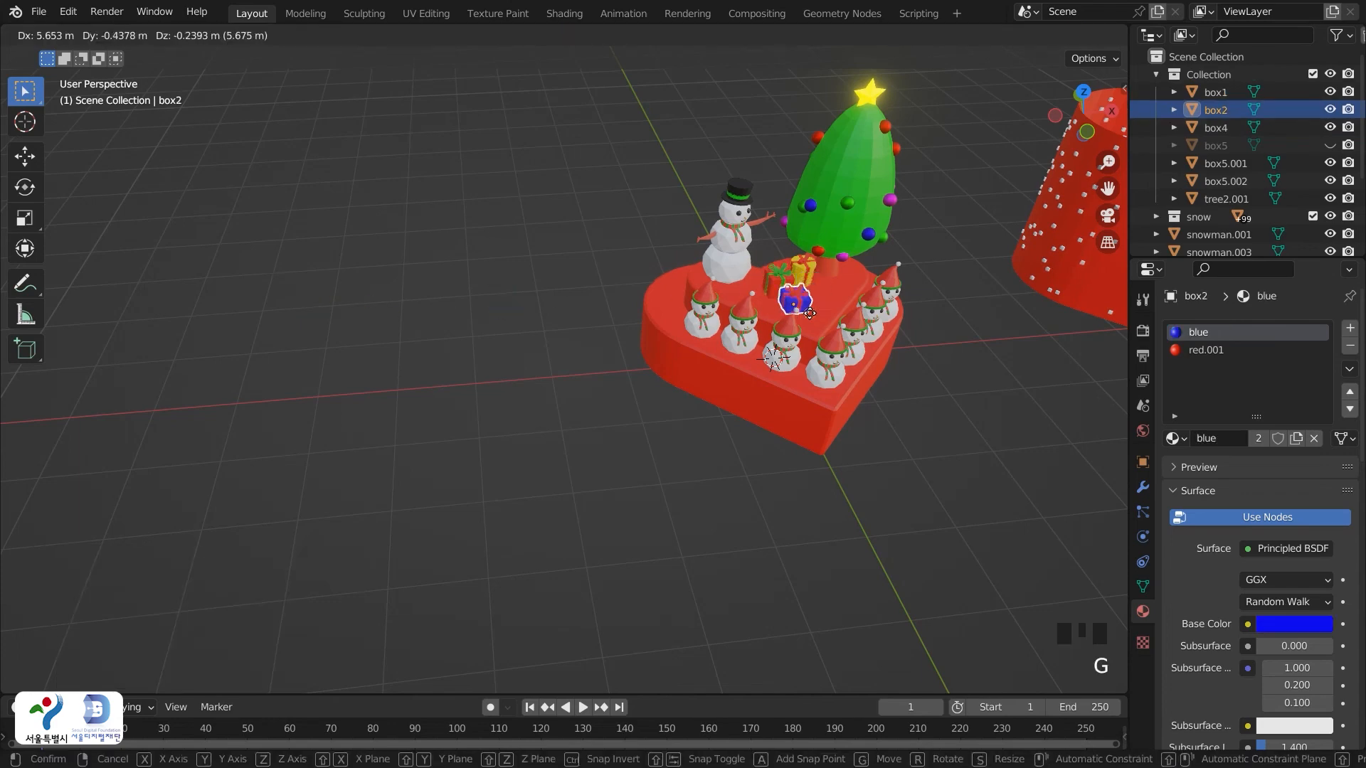
click(812, 312)
Adjust the positions of the red and blue gift boxes on the upper tier so they group beside the yellow one
scroll(825, 310, up, 3)
shift+middle_drag(825, 310, 660, 423)
scroll(761, 398, up, 3)
shift+middle_drag(903, 359, 530, 395)
click(465, 327)
key(g)
click(466, 332)
click(501, 409)
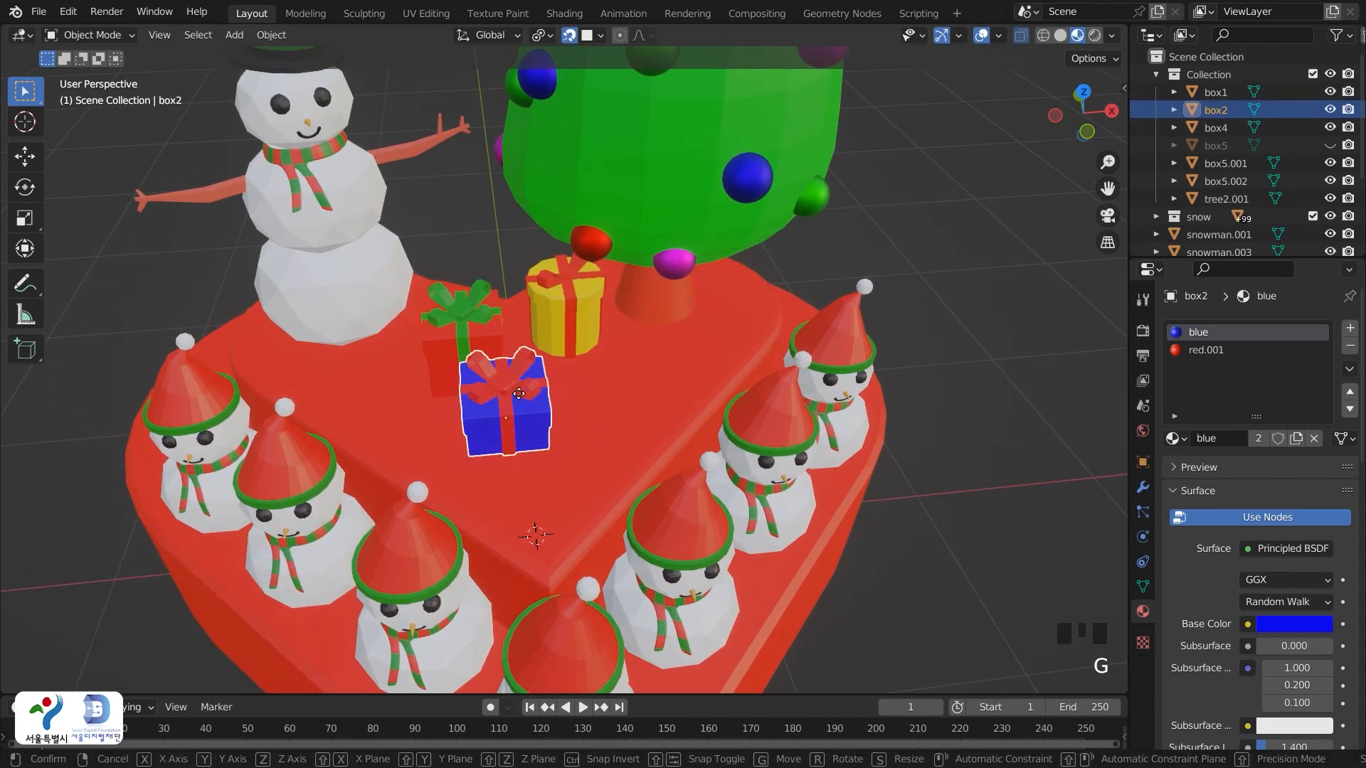
key(g)
click(522, 398)
click(693, 376)
Examine the arrangement of the tree, snowmen and gift boxes on the heart stage from all sides
middle_drag(633, 403, 684, 414)
scroll(509, 476, down, 2)
middle_drag(510, 476, 676, 431)
scroll(617, 502, down, 4)
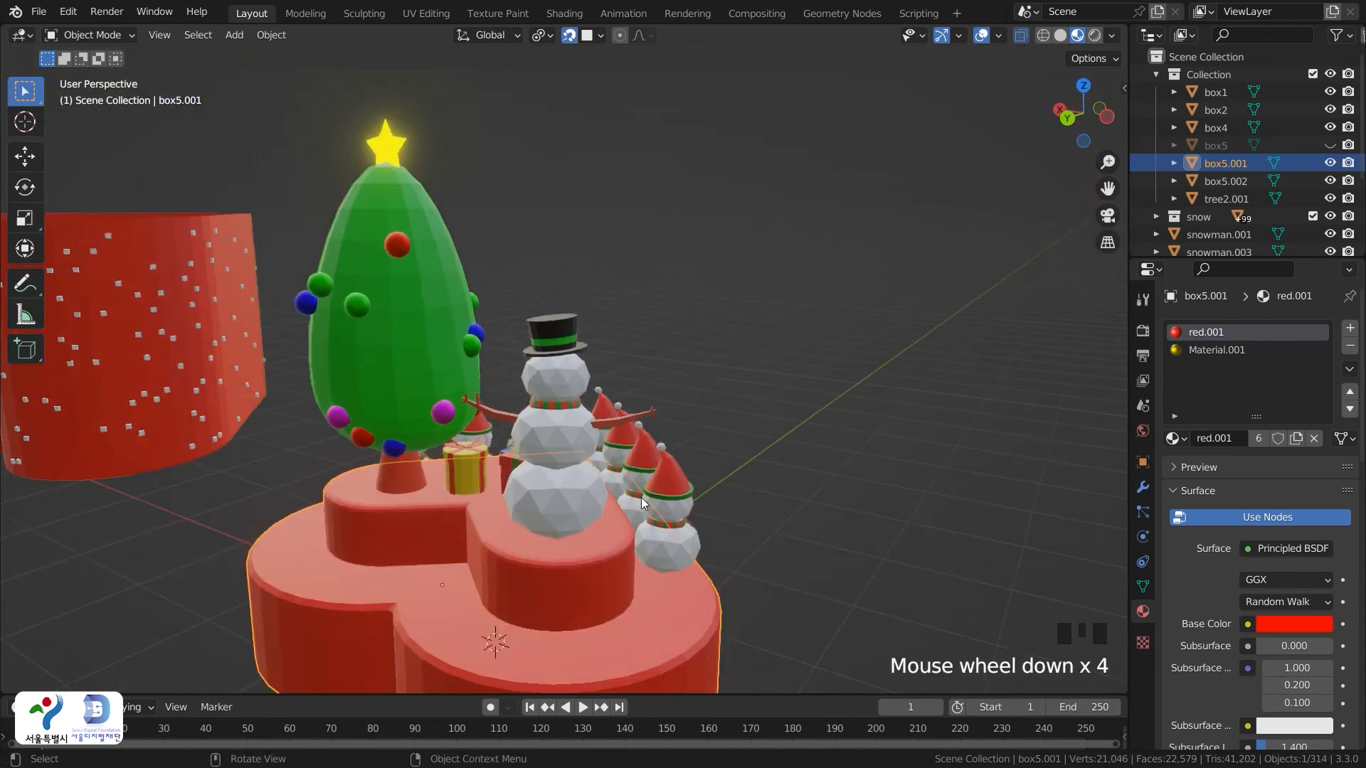
middle_drag(617, 502, 492, 514)
scroll(604, 478, down, 1)
middle_drag(604, 478, 695, 485)
click(744, 499)
scroll(701, 475, down, 2)
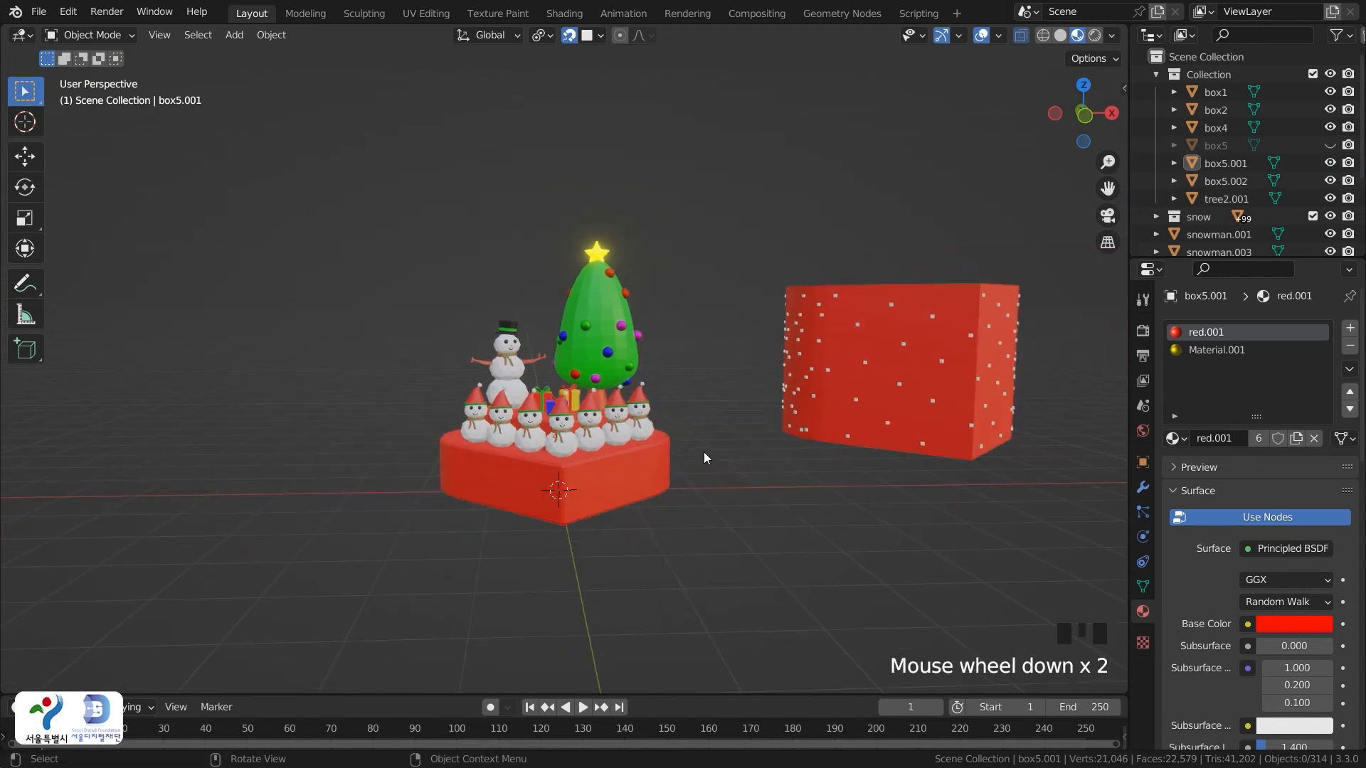
Move the snow-covered red heart body with all its snow cubes about 5.18 m along negative X onto the heart stage
click(984, 424)
middle_drag(748, 458, 724, 442)
key(grave)
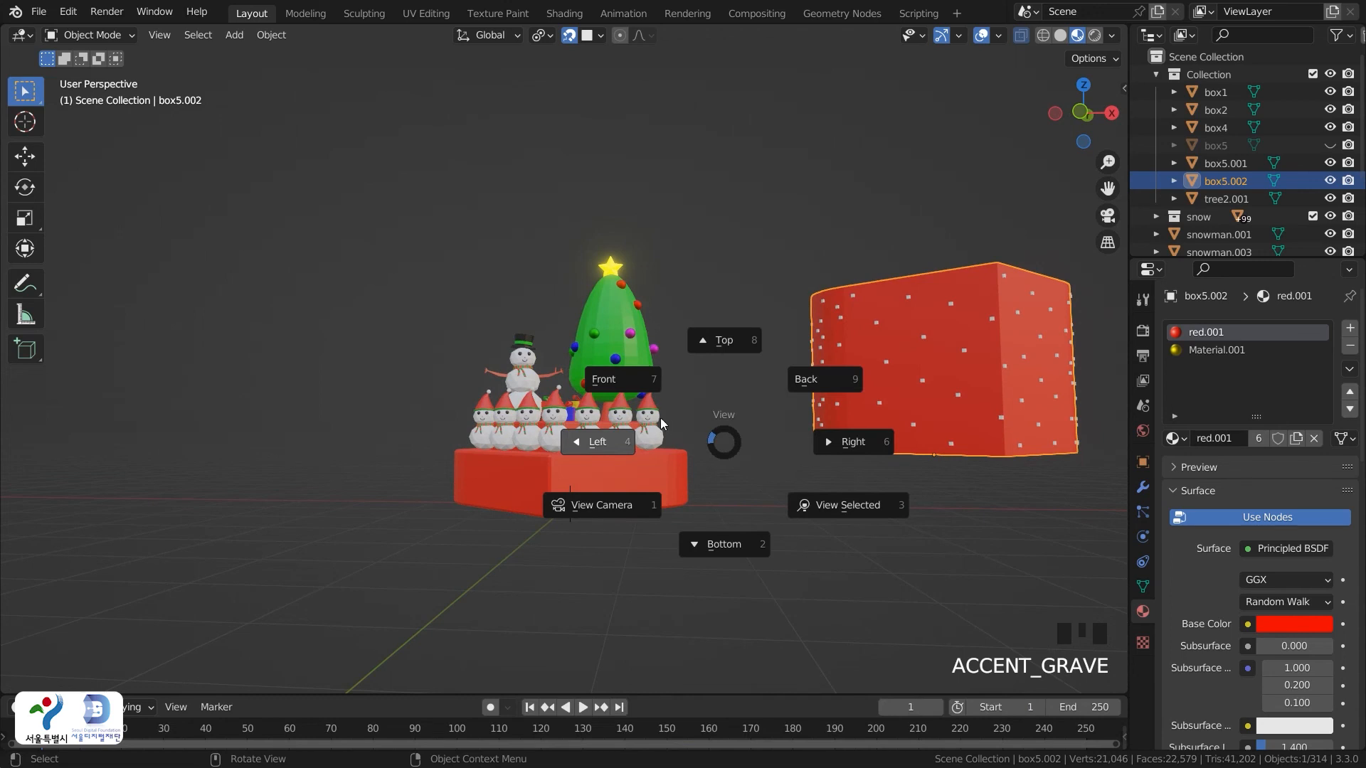
click(636, 384)
drag(825, 220, 1077, 533)
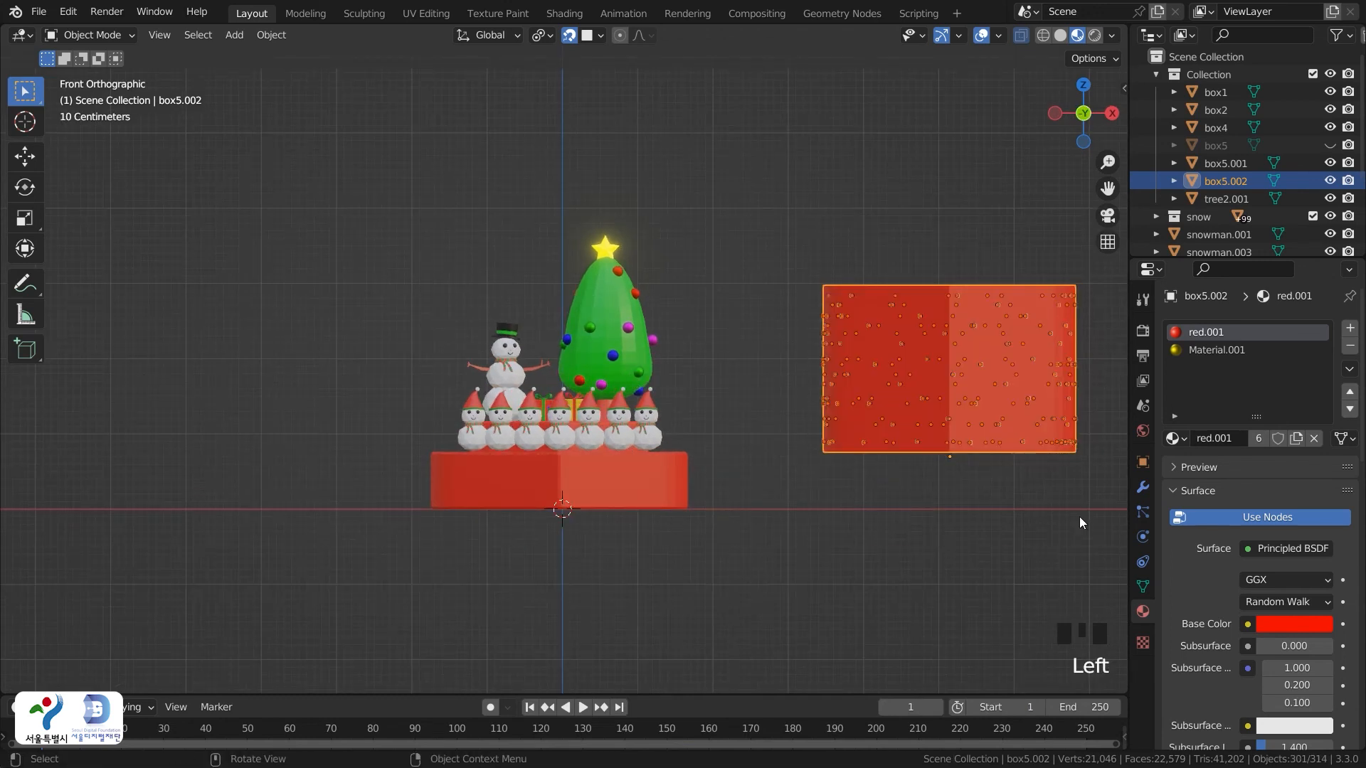
key(g)
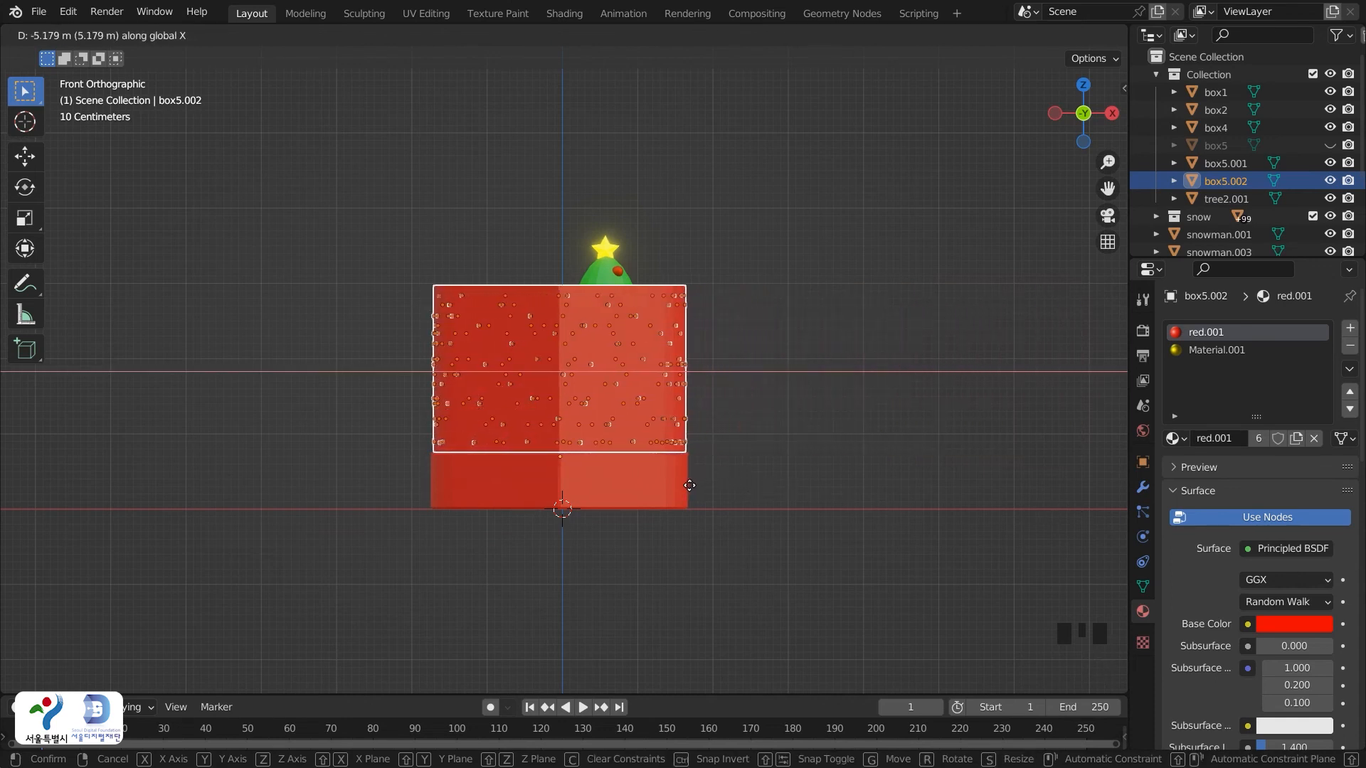
click(689, 485)
Delete the red heart body around the scene, keeping its snow cubes floating over the stage
shift+middle_drag(814, 326, 848, 445)
double_click(688, 413)
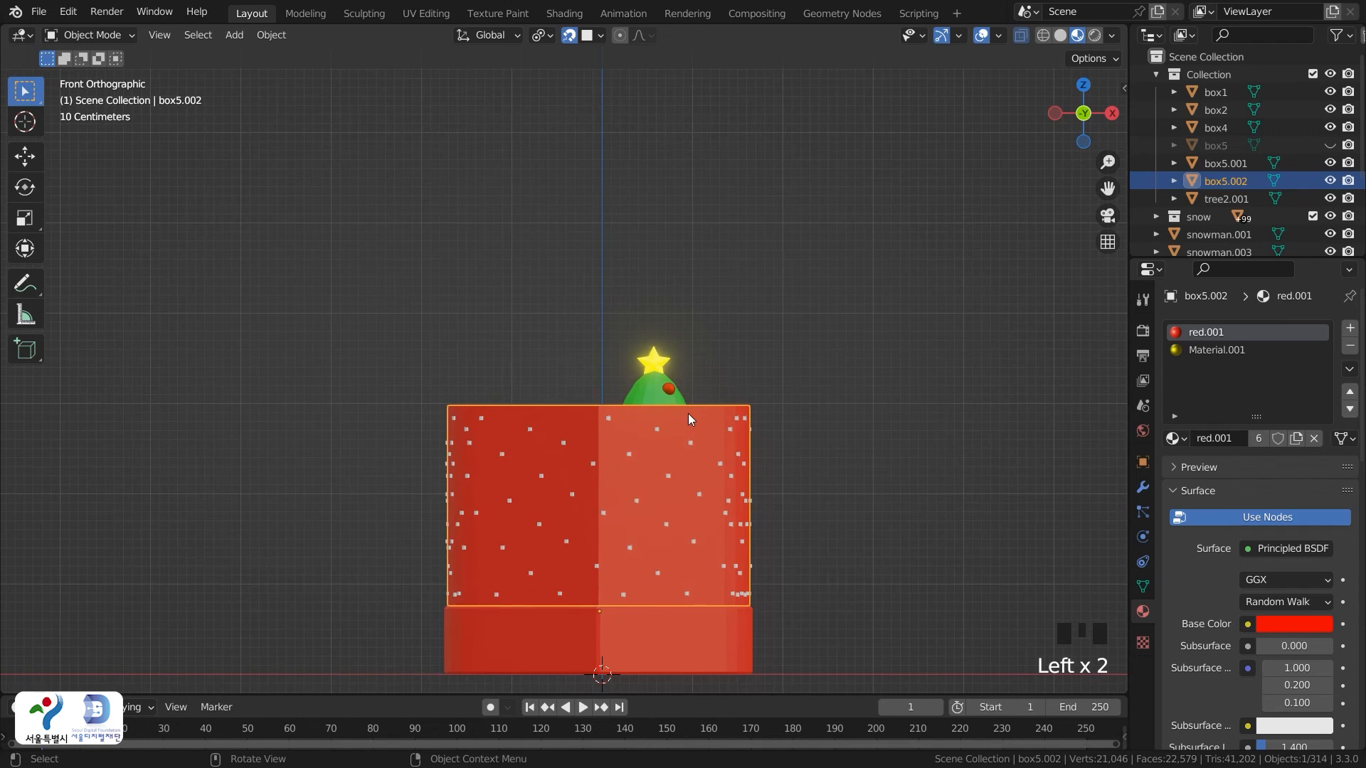
key(x)
click(688, 412)
middle_drag(688, 417, 671, 461)
scroll(650, 507, up, 2)
Scale the Christmas tree down to about 0.688 so it fits within the height of the snow
key(grave)
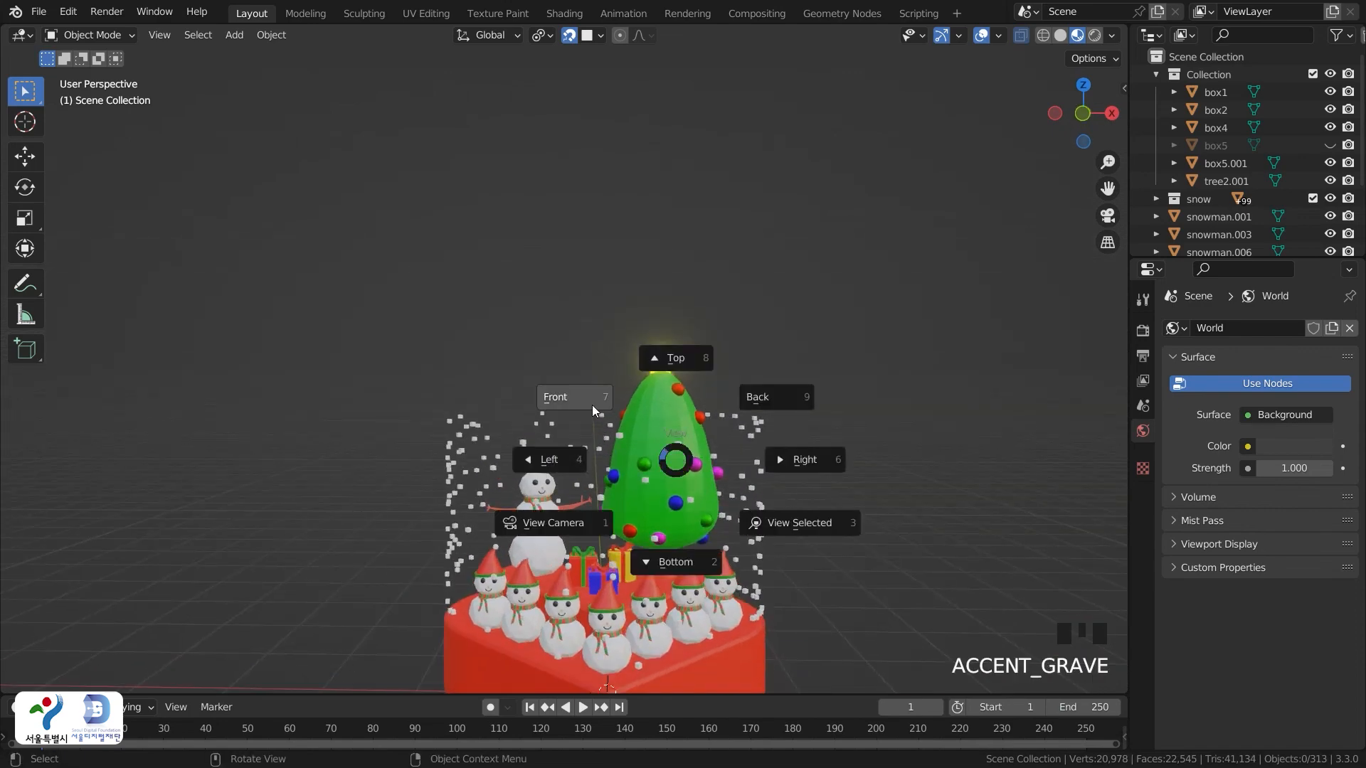
click(591, 396)
click(677, 383)
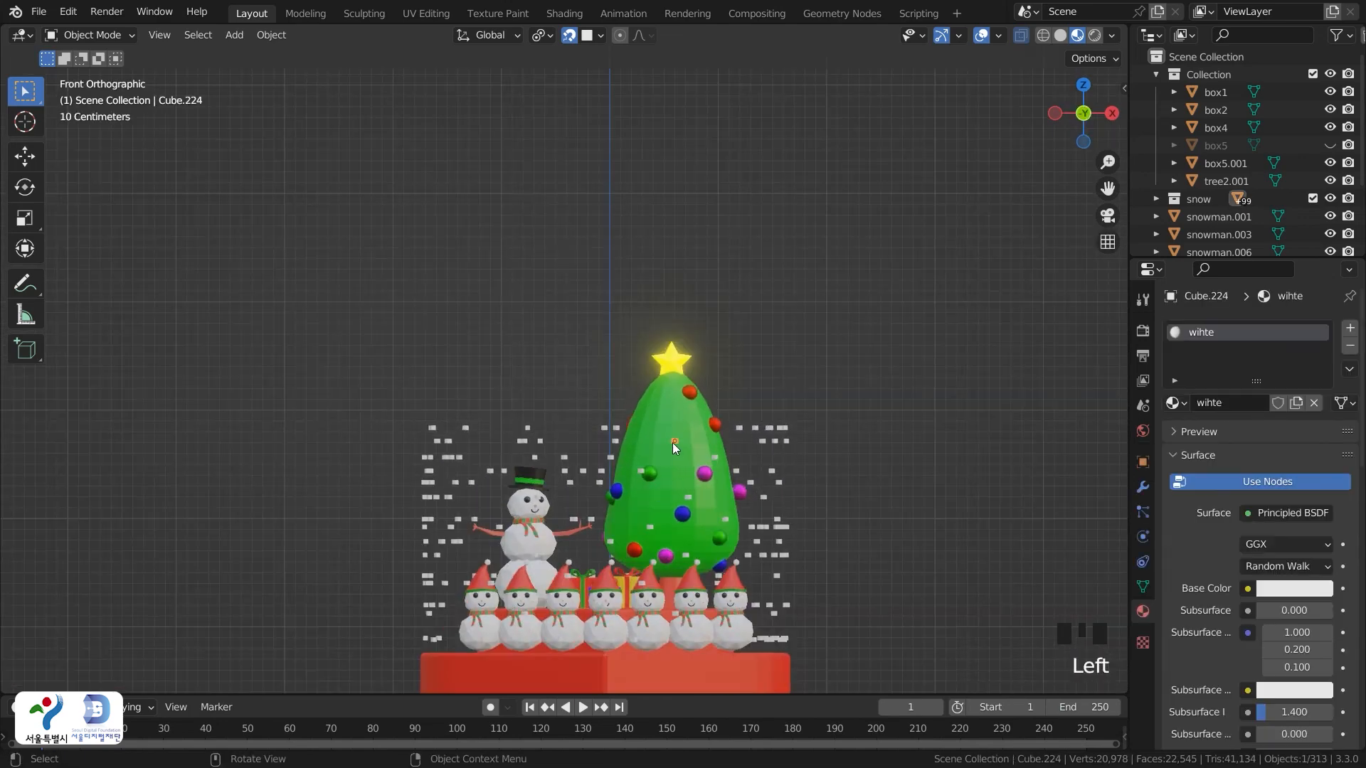
key(s)
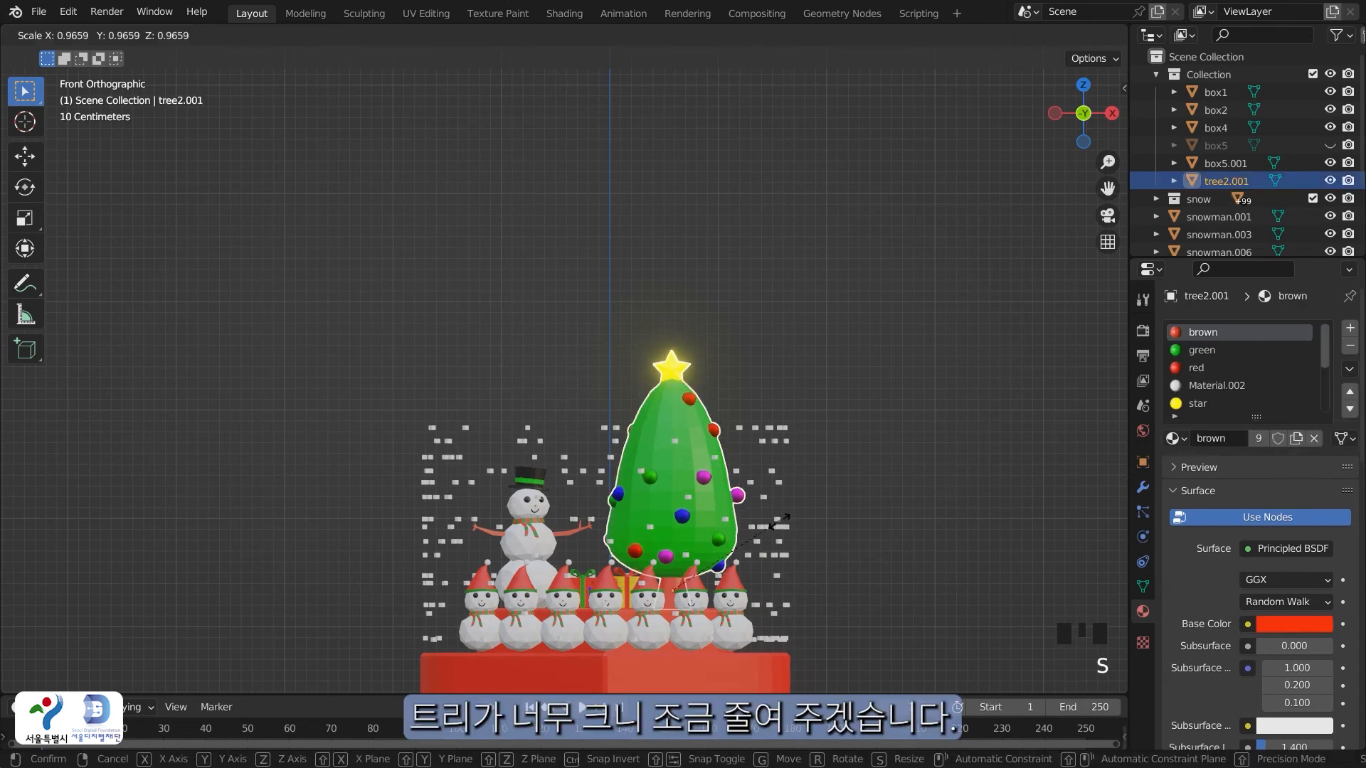
click(752, 551)
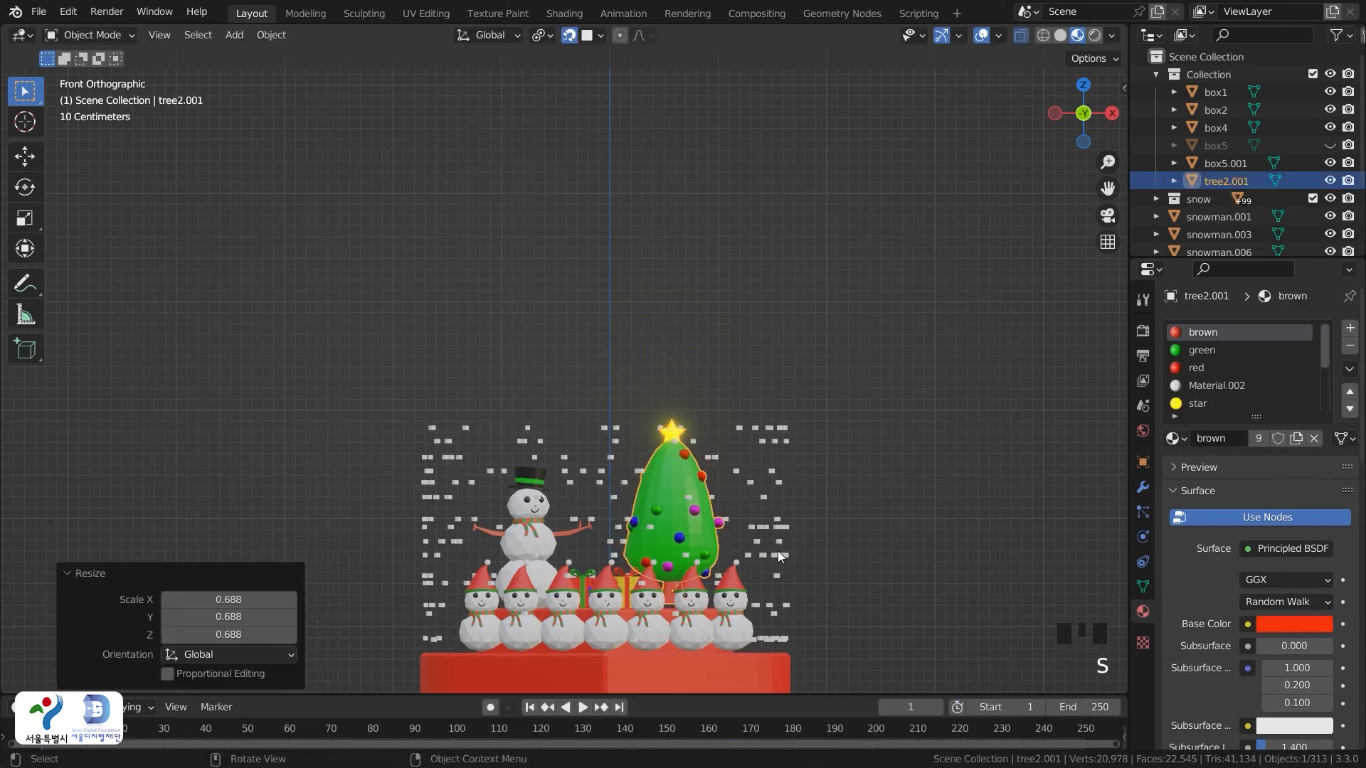
click(869, 488)
middle_drag(869, 488, 823, 562)
middle_drag(754, 526, 764, 464)
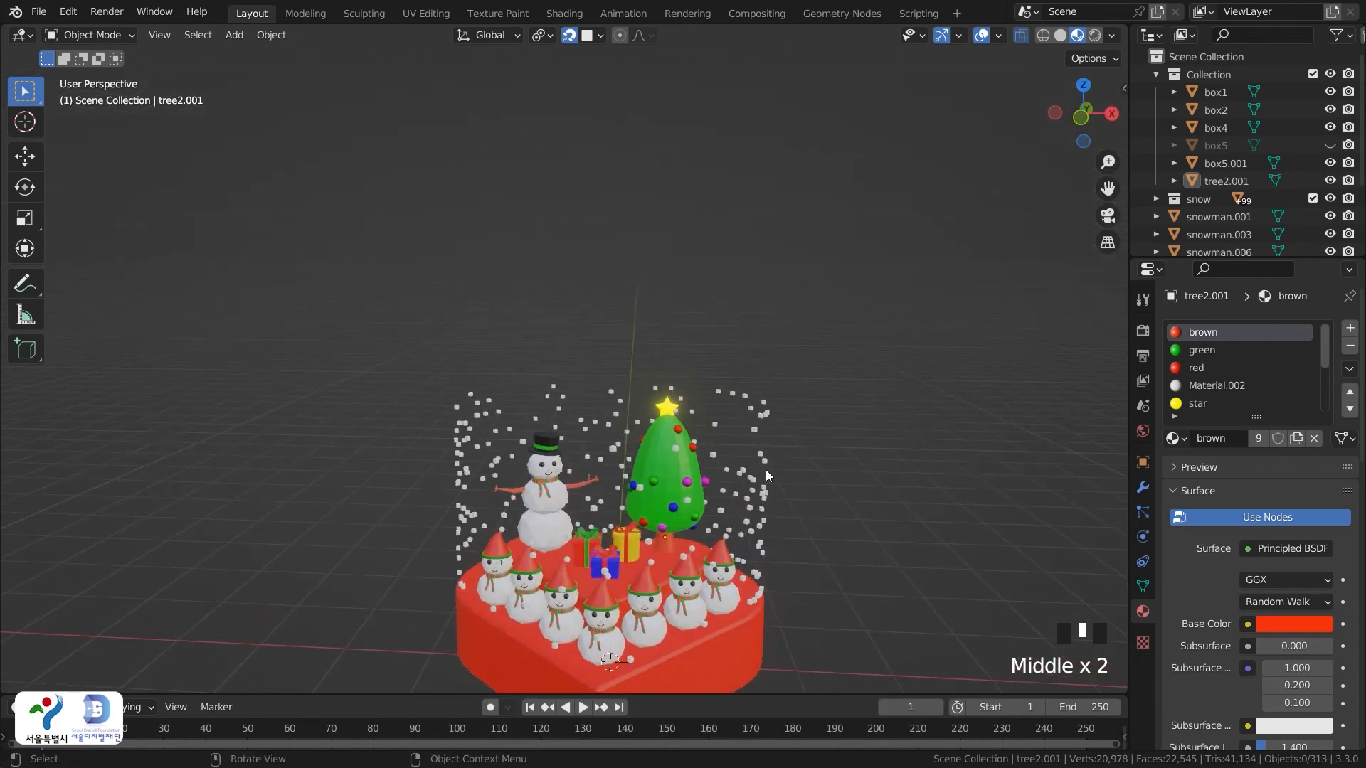
Unhide the heart box lid and lower it about 3.54 m along Z to sit just above the snow and tree
key(grave)
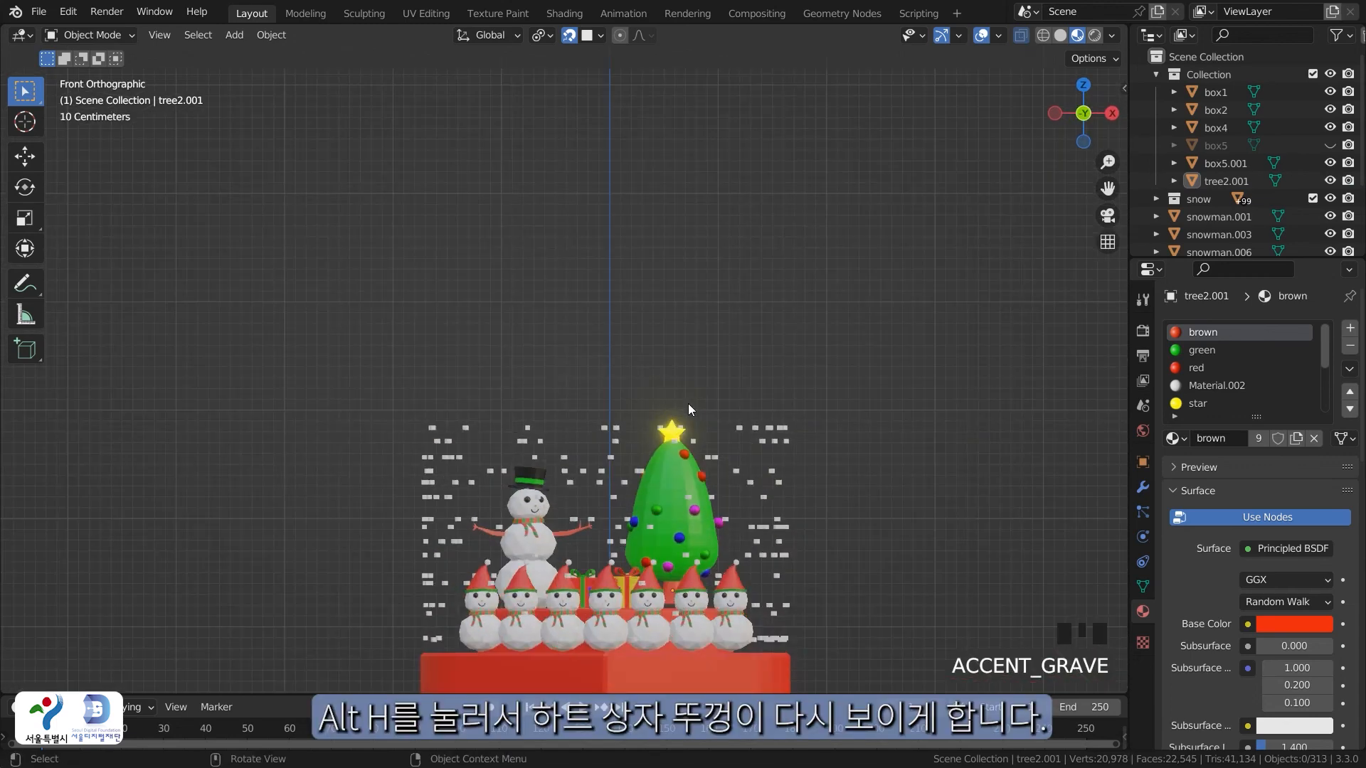
key(alt+h)
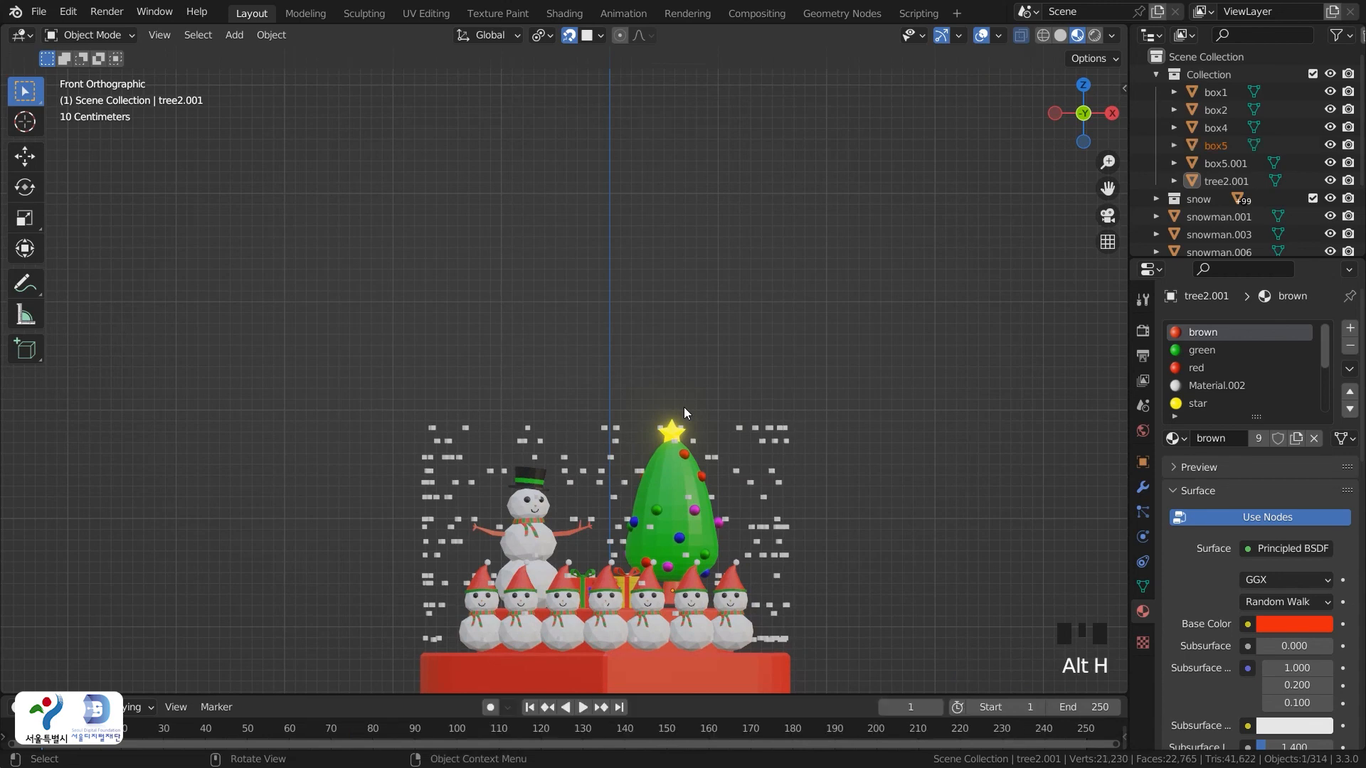
scroll(684, 398, down, 2)
click(659, 118)
key(g)
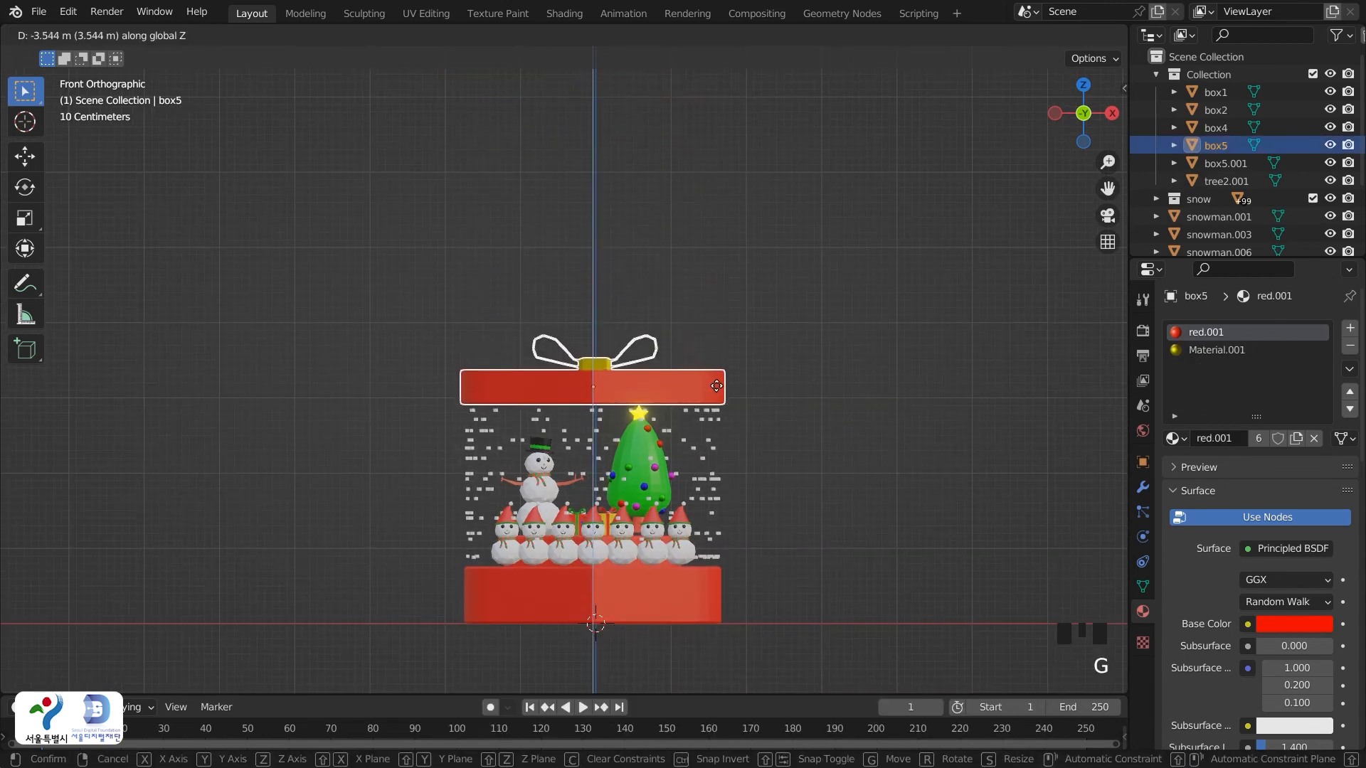
click(716, 386)
click(859, 447)
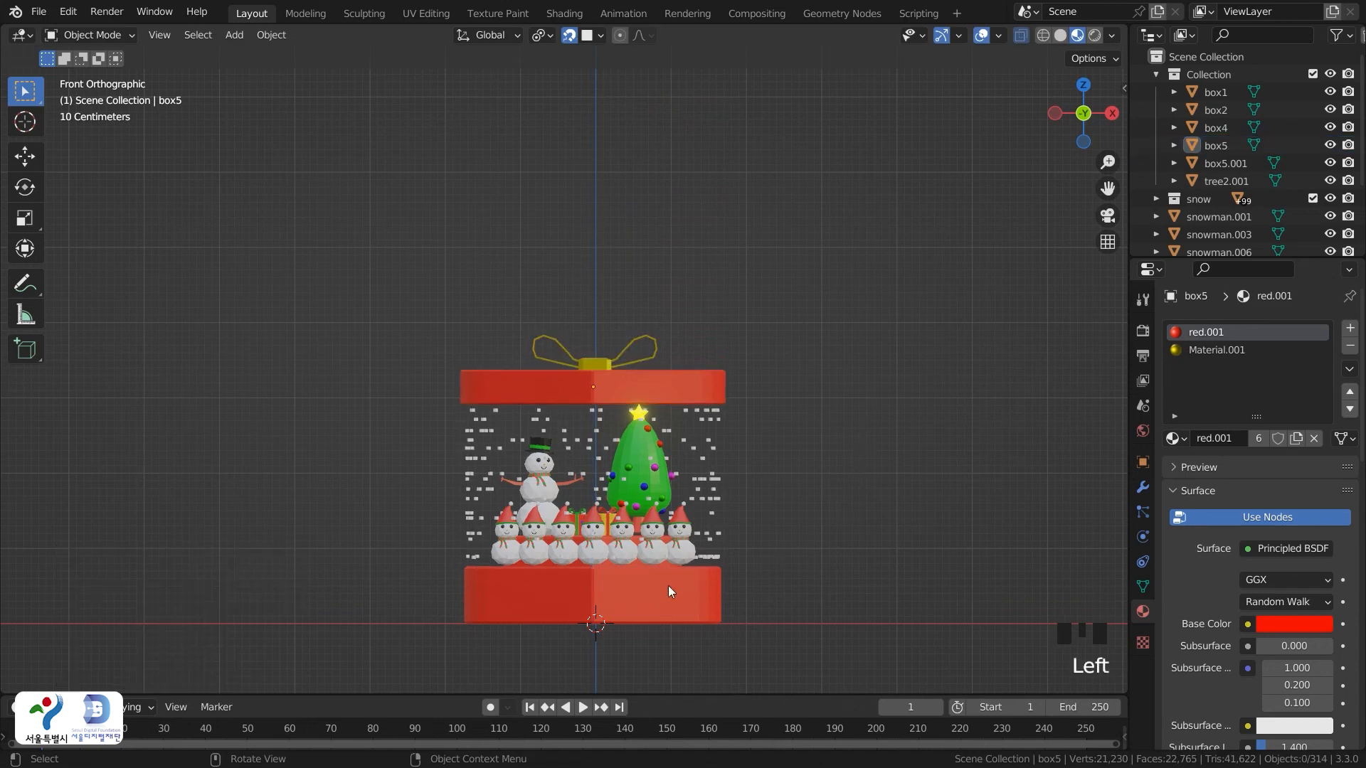
Examine the assembled snow globe with its lid, snow, snowmen, tree and gifts from several angles
middle_drag(474, 552, 558, 521)
scroll(544, 538, up, 3)
scroll(596, 574, down, 2)
shift+middle_drag(596, 574, 683, 457)
scroll(626, 509, up, 3)
scroll(748, 462, down, 1)
middle_click(685, 510)
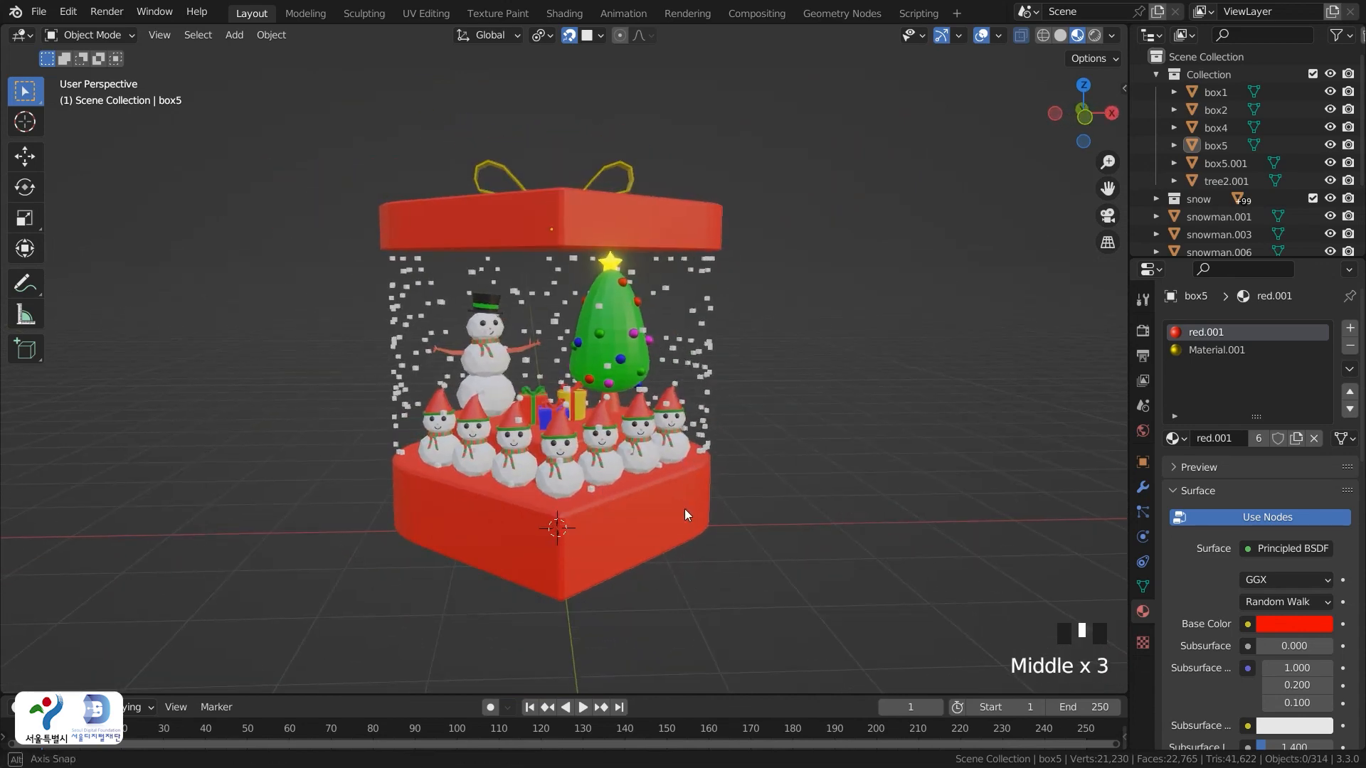
click(663, 519)
middle_drag(662, 521, 634, 511)
Check the whole model for flipped faces with the Face Orientation overlay, then turn the overlay off
drag(753, 588, 368, 167)
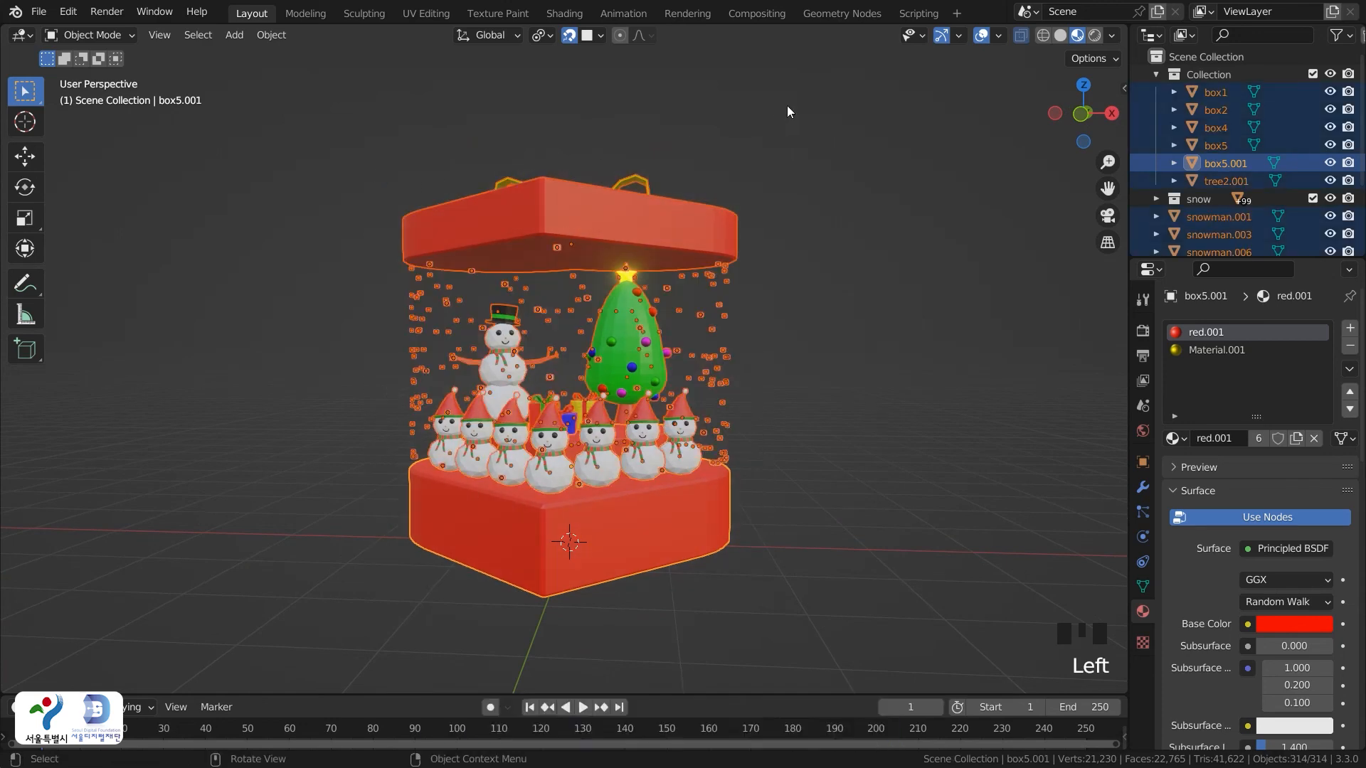
click(997, 35)
click(888, 371)
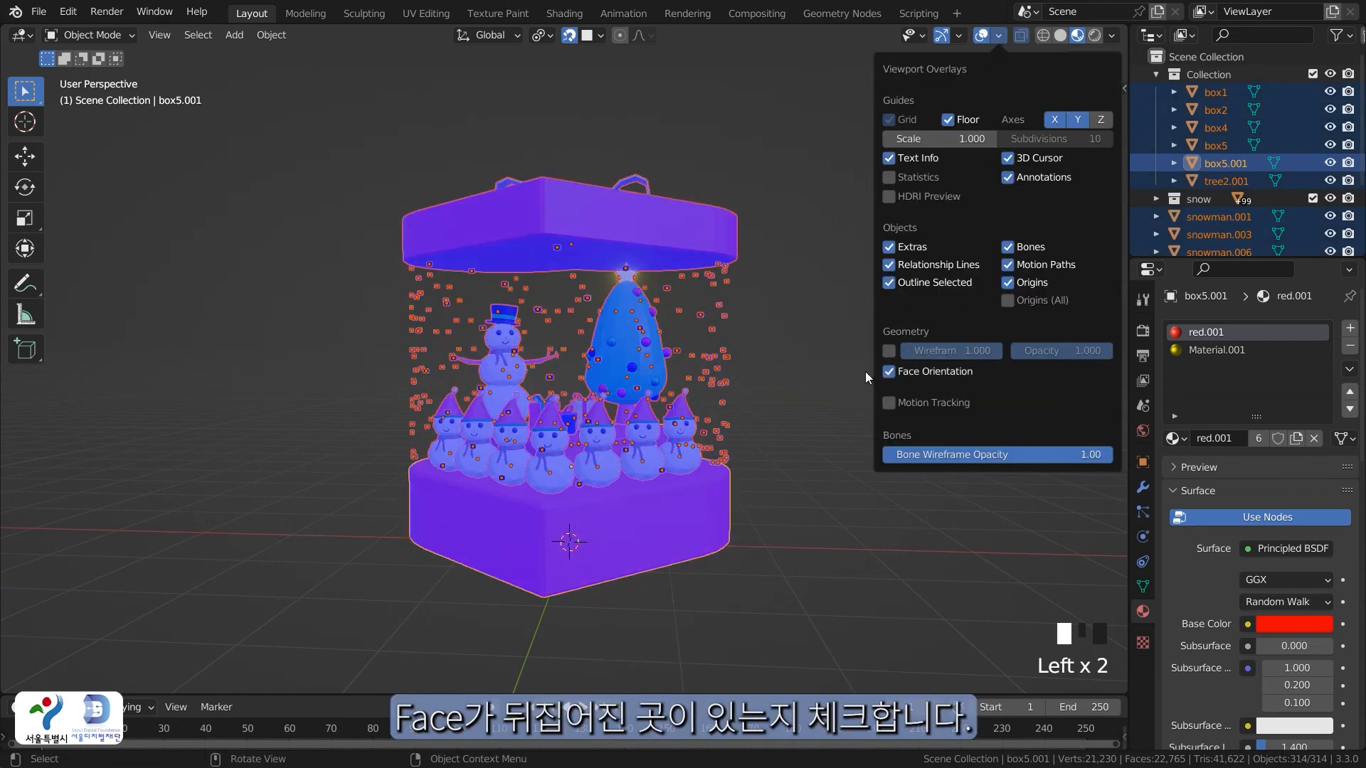
middle_drag(736, 381, 825, 383)
click(817, 384)
middle_drag(745, 394, 612, 398)
click(997, 36)
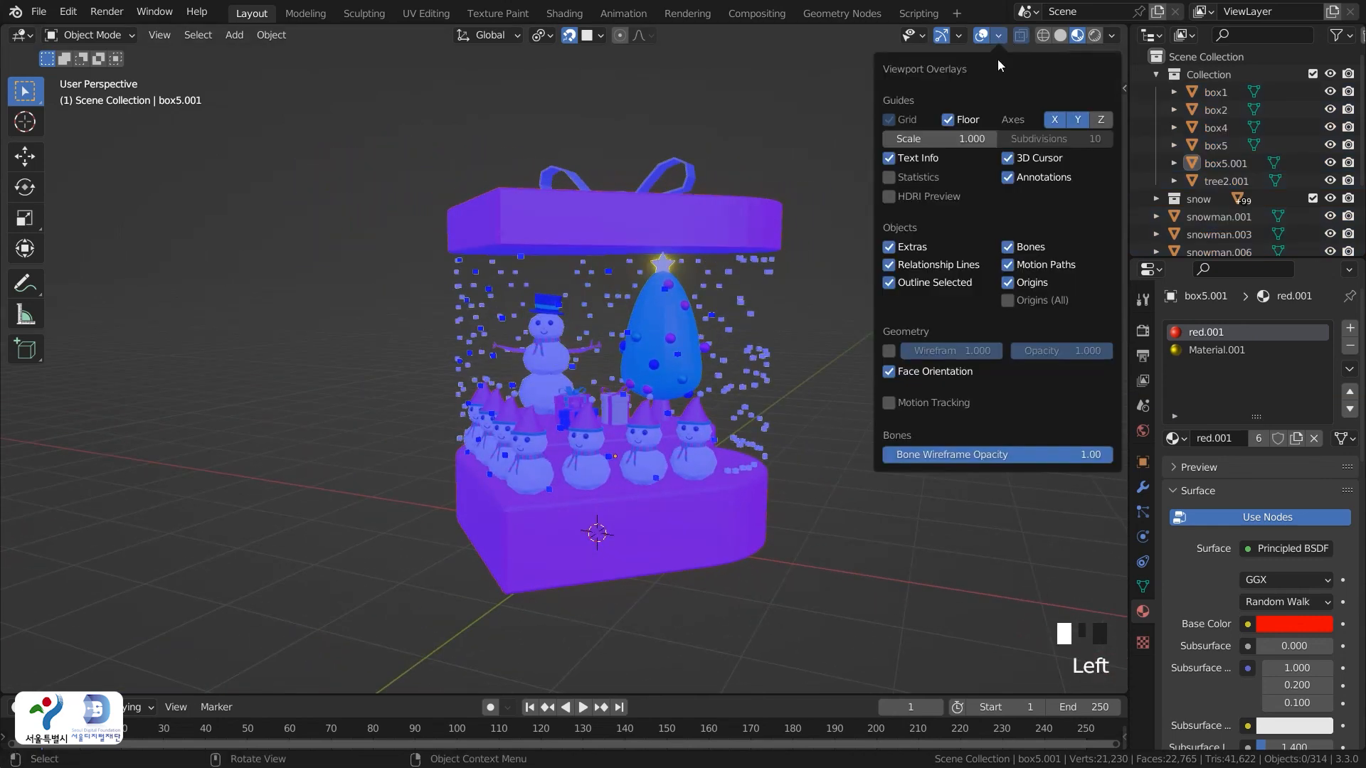
click(889, 371)
Join all objects of the snow globe scene into a single object and deselect it
middle_drag(840, 429, 835, 391)
key(a)
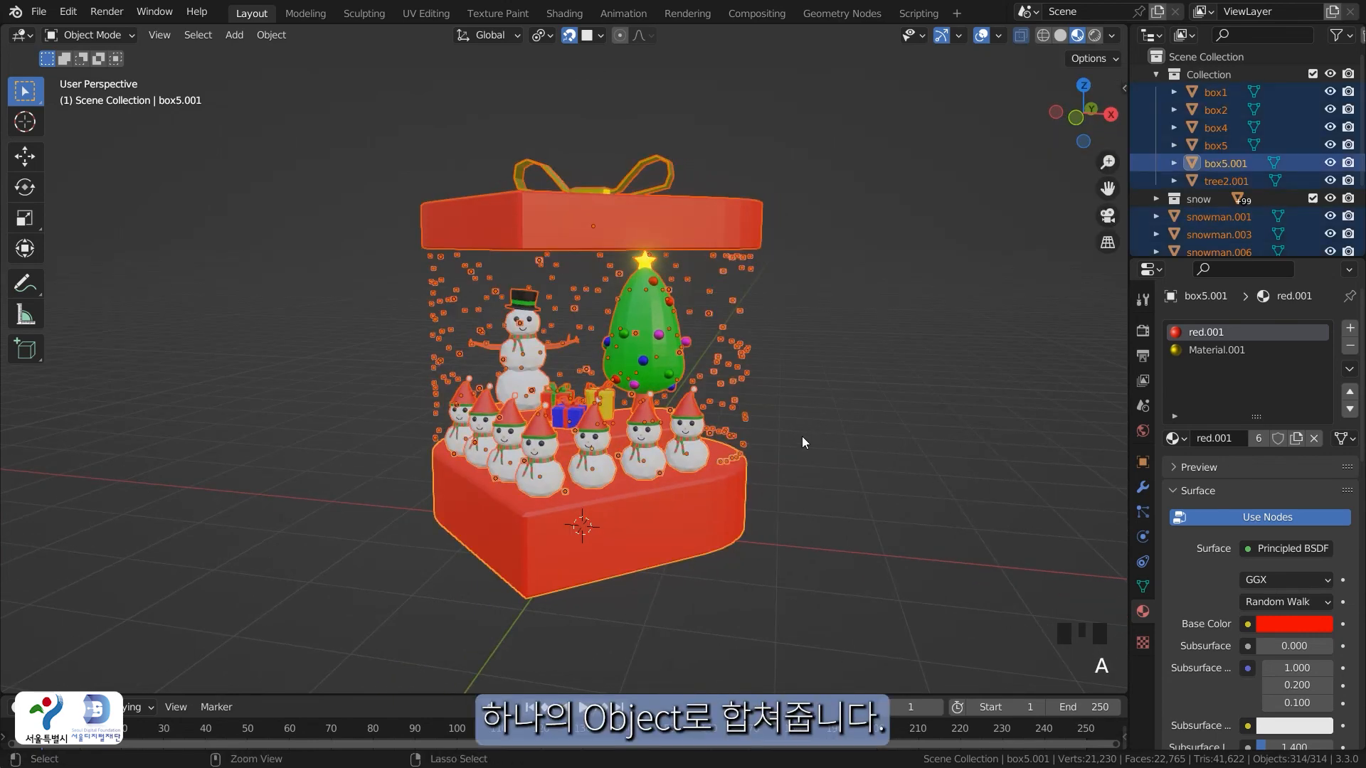
key(ctrl+j)
middle_drag(801, 437, 731, 449)
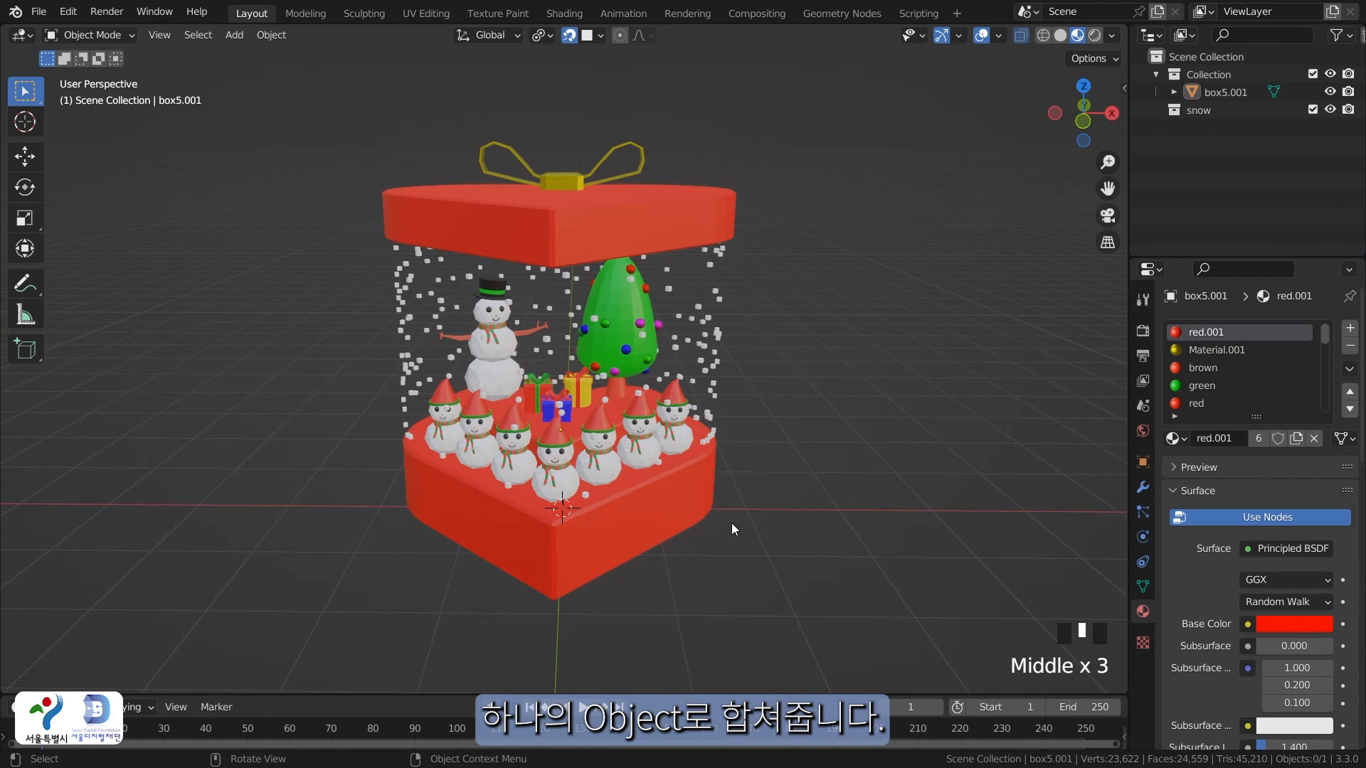
click(518, 241)
click(346, 458)
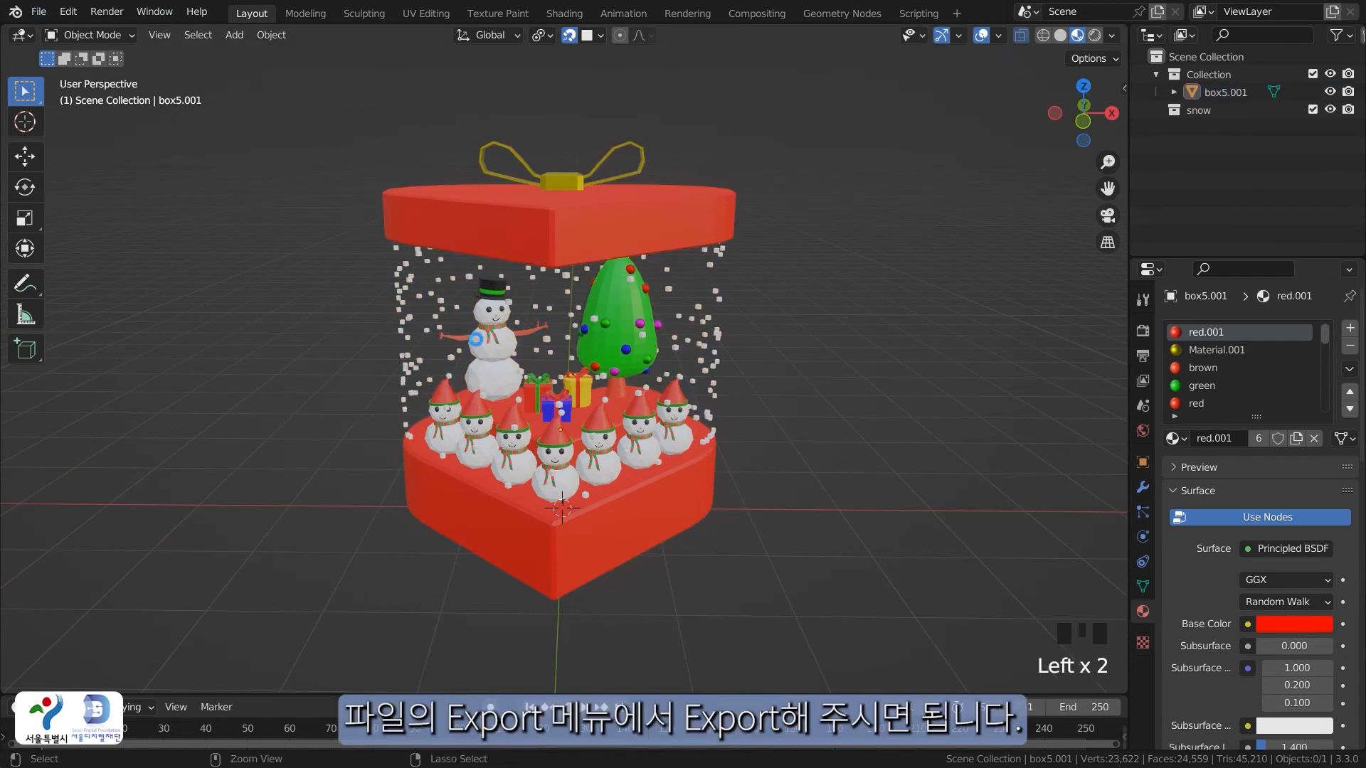
Save the Blender file with the joined snow globe
key(ctrl+s)
double_click(738, 544)
click(738, 544)
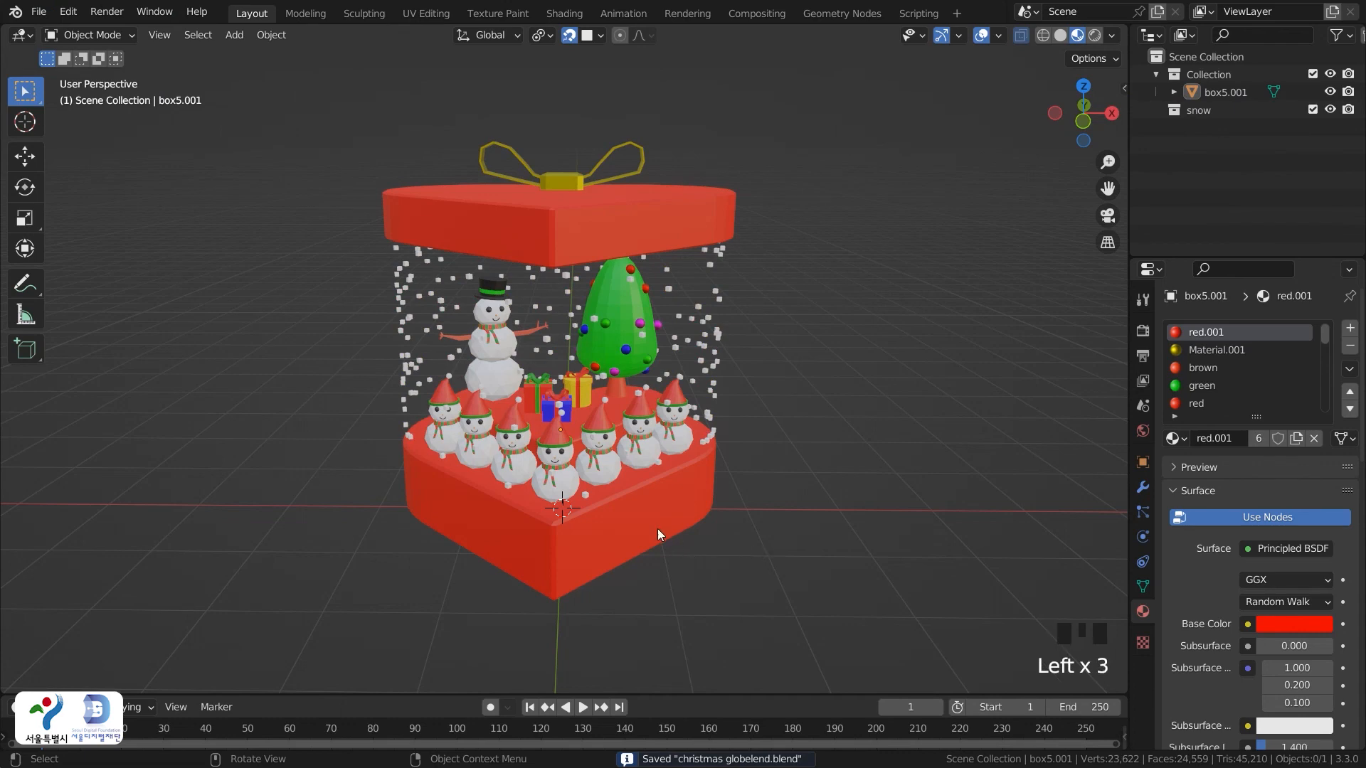
Select the joined globe, review the available export formats such as FBX without exporting, and save the file again
click(657, 528)
click(39, 12)
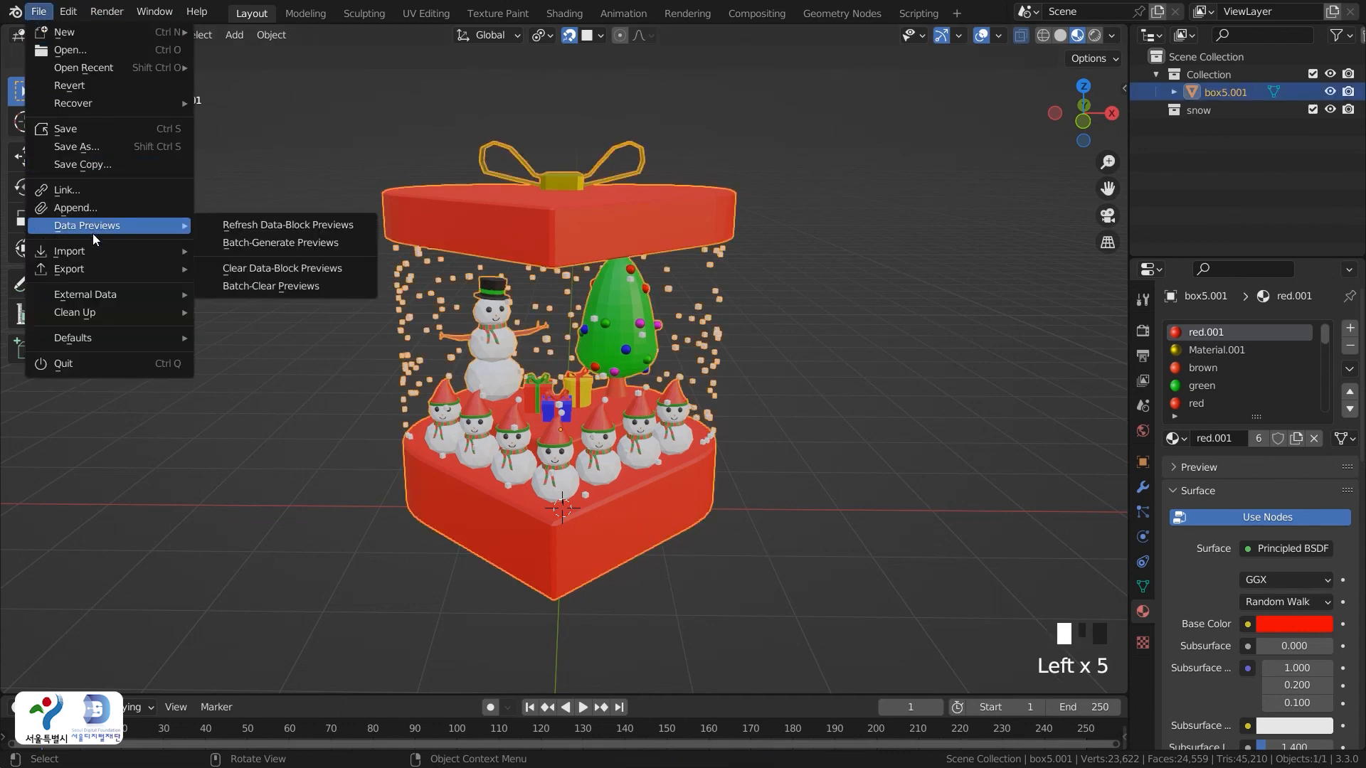
mouse_move(88, 268)
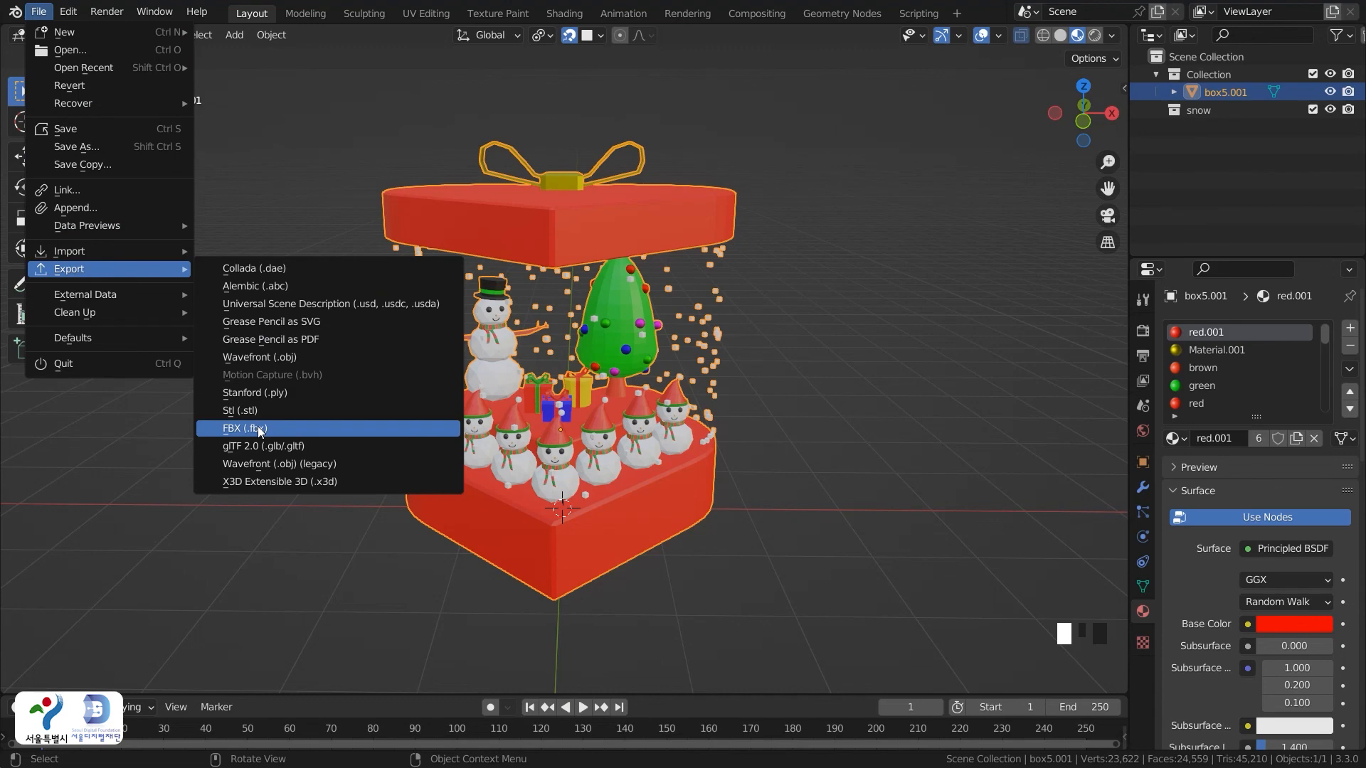
click(370, 370)
key(ctrl+s)
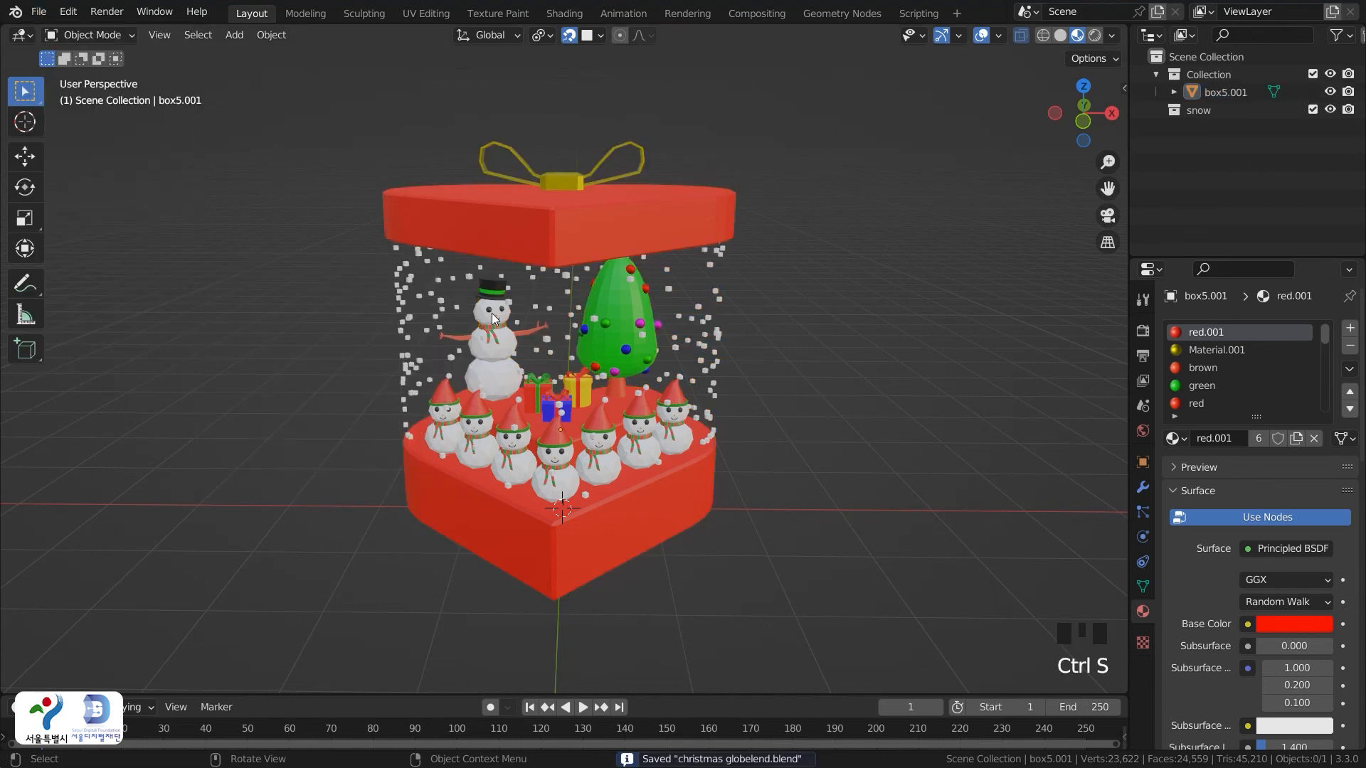